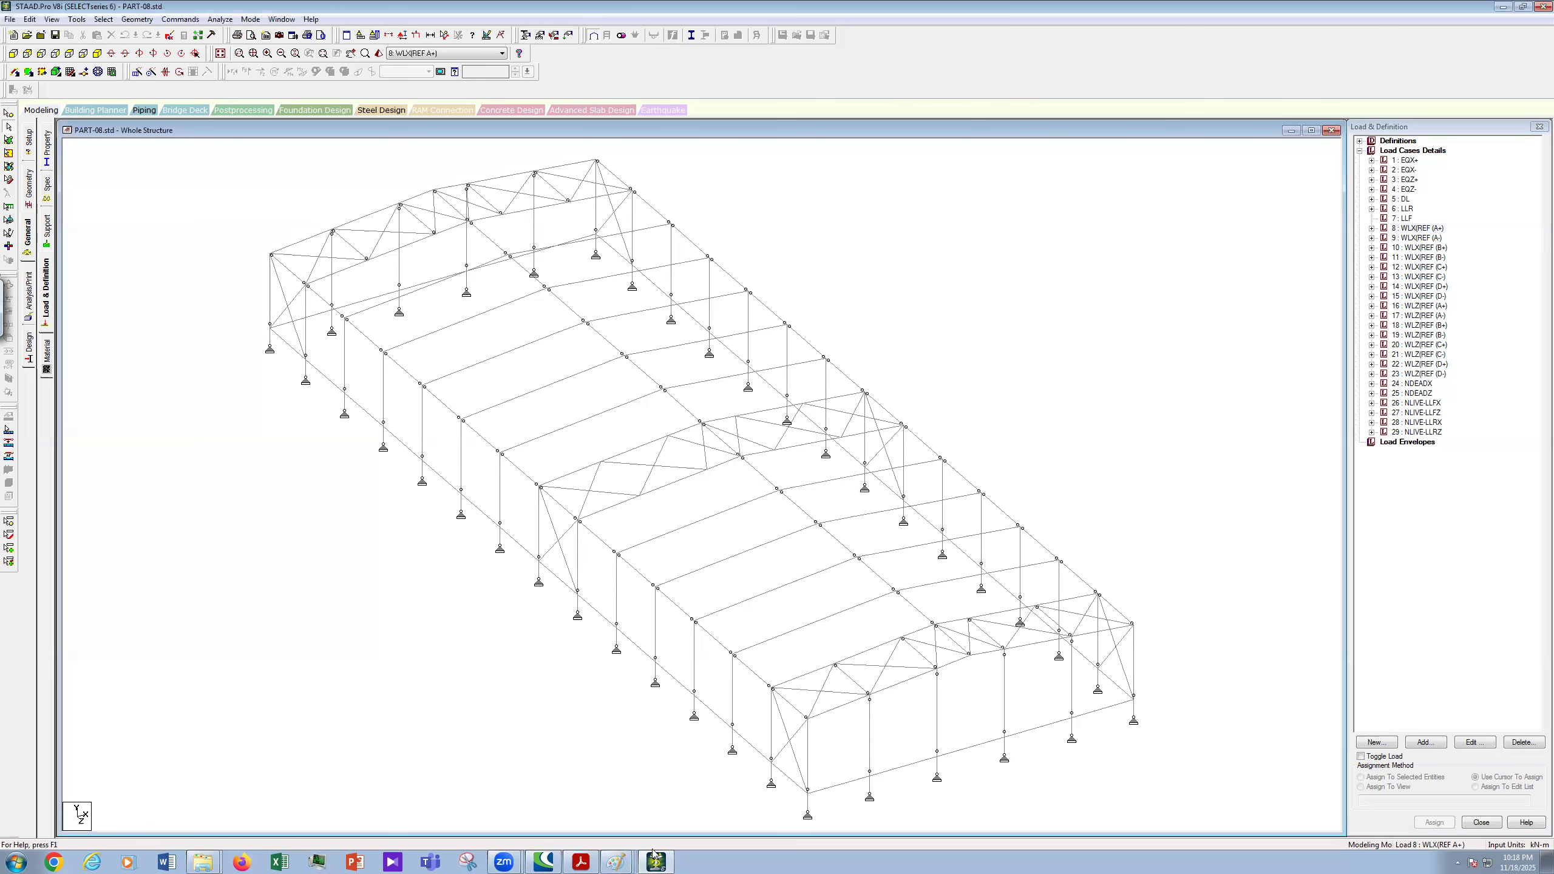
- Switch from the STAAD frame model to the LOAD COMBINATION.JPG image in Paint
scroll(1168, 488, up, 1)
scroll(617, 856, up, 1)
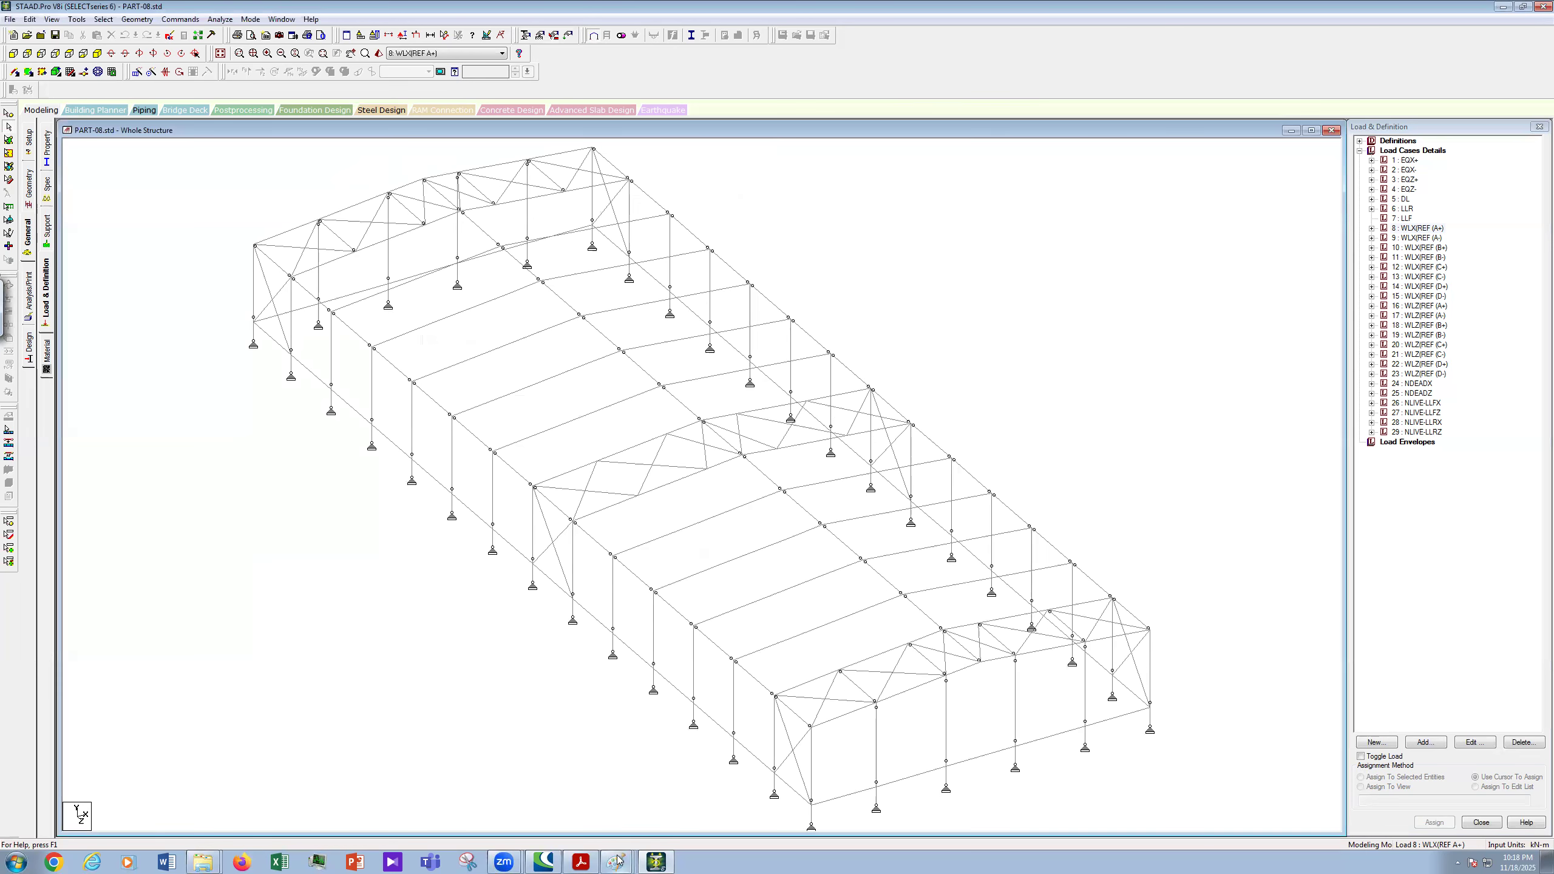
click(617, 861)
click(580, 794)
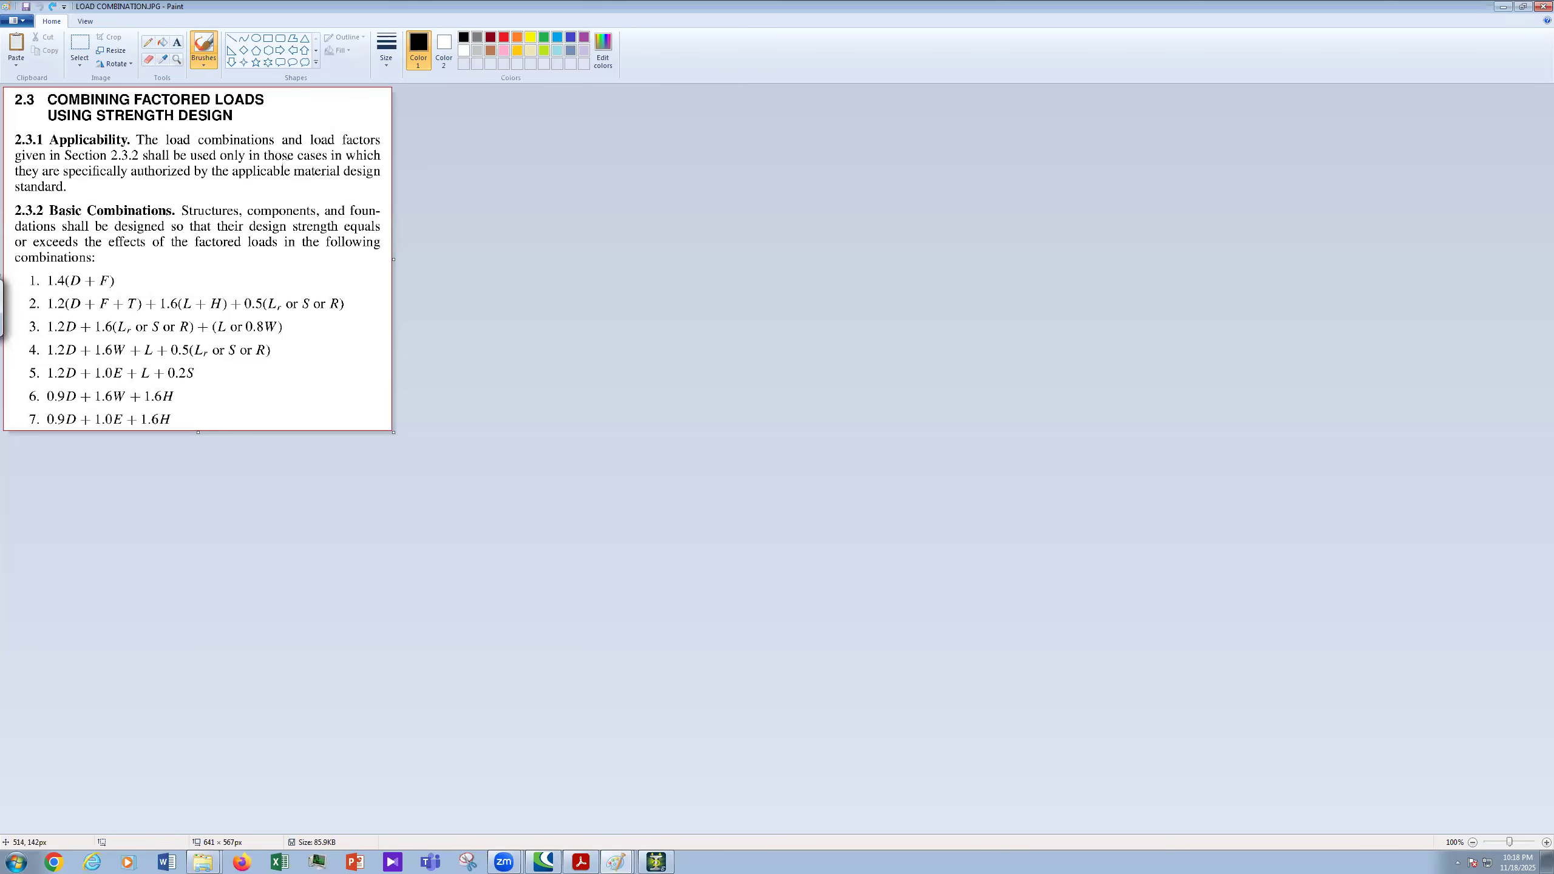
- Handwrite 'ASCE 7' diagonally beside the combinations list
drag(298, 382, 306, 401)
drag(325, 359, 336, 336)
mouse_move(331, 340)
mouse_down()
mouse_move(346, 366)
mouse_move(344, 348)
mouse_up()
drag(346, 366, 352, 358)
mouse_move(341, 327)
mouse_down()
mouse_move(354, 346)
mouse_move(371, 319)
mouse_up()
drag(369, 305, 368, 304)
mouse_move(381, 294)
mouse_down()
mouse_move(309, 419)
mouse_move(324, 427)
mouse_up()
- Write 'BNBC (2020)' below the ASCE 7 note
drag(335, 425, 348, 408)
mouse_move(346, 398)
mouse_down()
mouse_move(355, 379)
mouse_move(355, 397)
mouse_up()
mouse_move(368, 368)
mouse_down()
mouse_move(369, 382)
mouse_move(379, 347)
mouse_up()
click(381, 359)
drag(380, 338, 362, 424)
drag(386, 332, 383, 339)
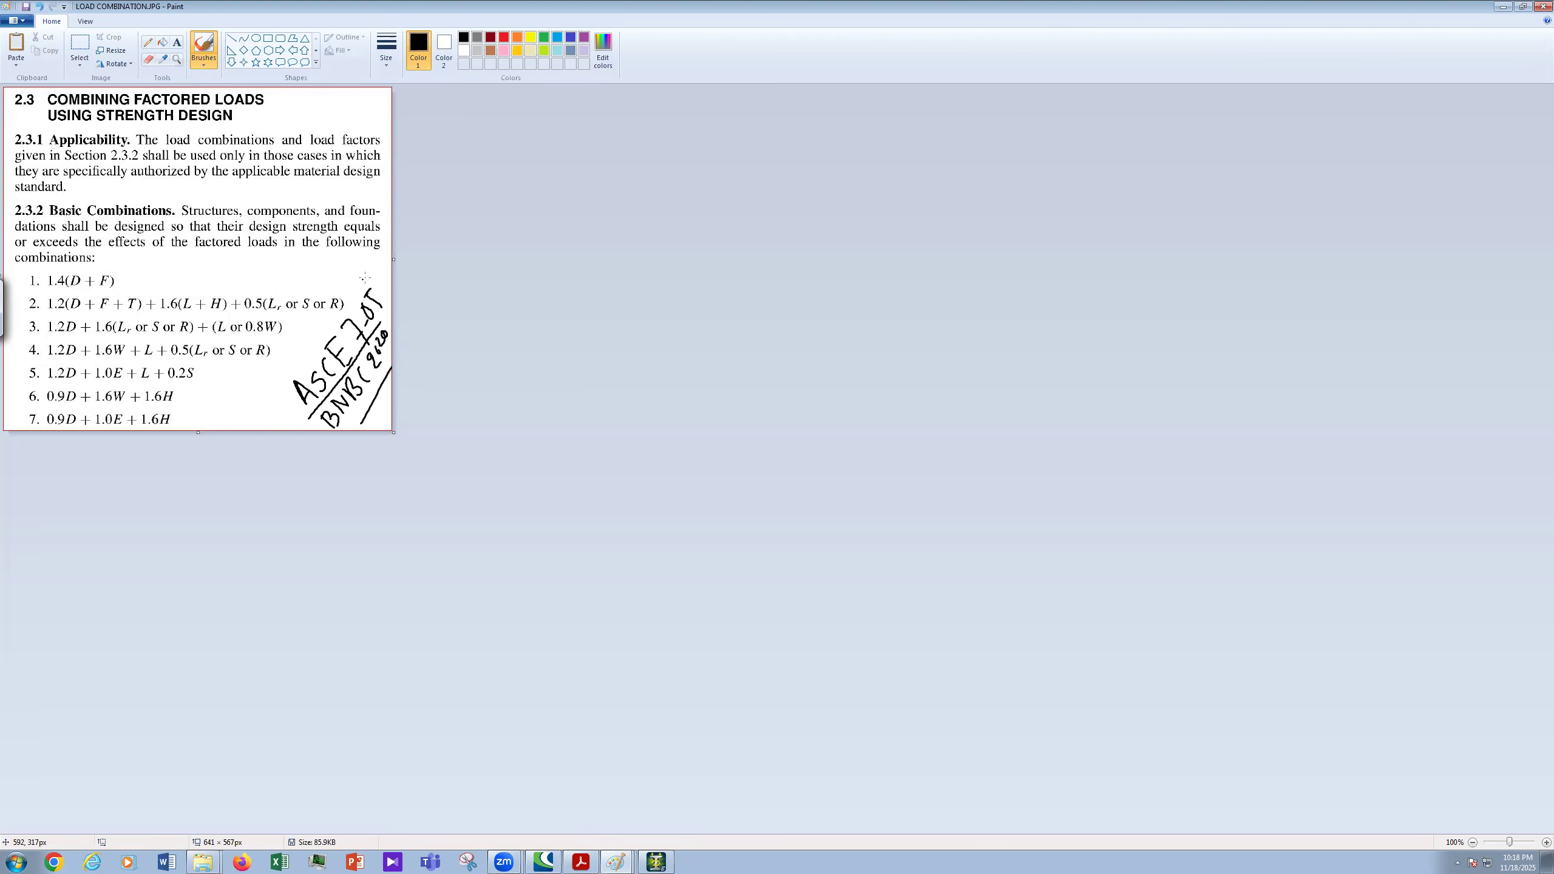
- Circle the code references, tick combination 1.4(D + F), and go back to STAAD
mouse_move(371, 278)
mouse_down()
mouse_move(283, 382)
mouse_move(390, 370)
mouse_move(371, 279)
mouse_up()
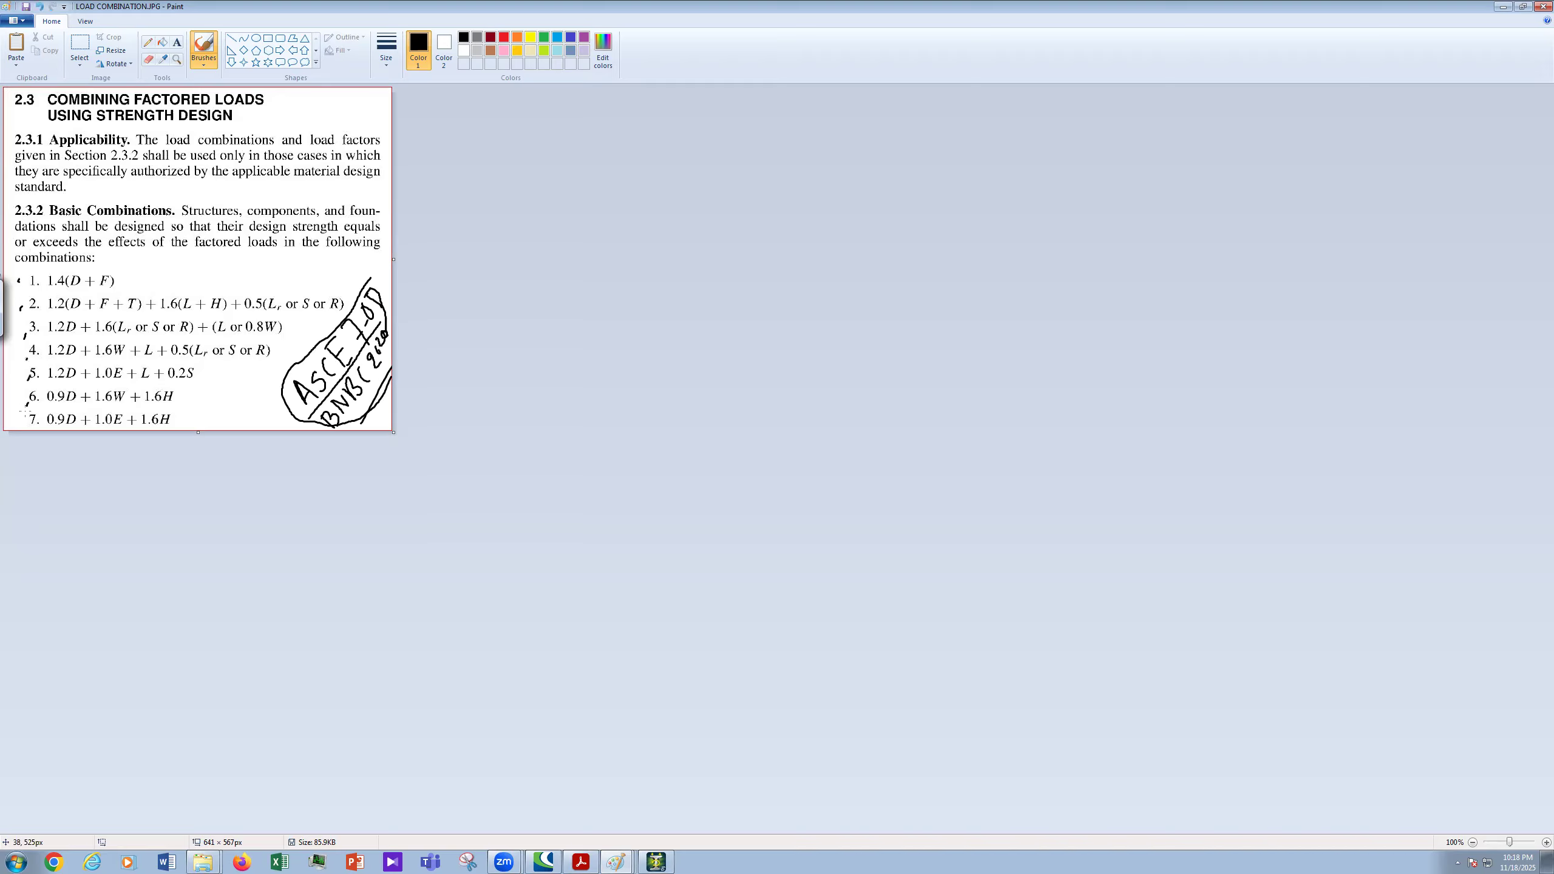
drag(26, 422, 25, 427)
mouse_move(135, 270)
mouse_down()
mouse_move(122, 275)
mouse_move(143, 272)
mouse_up()
click(656, 862)
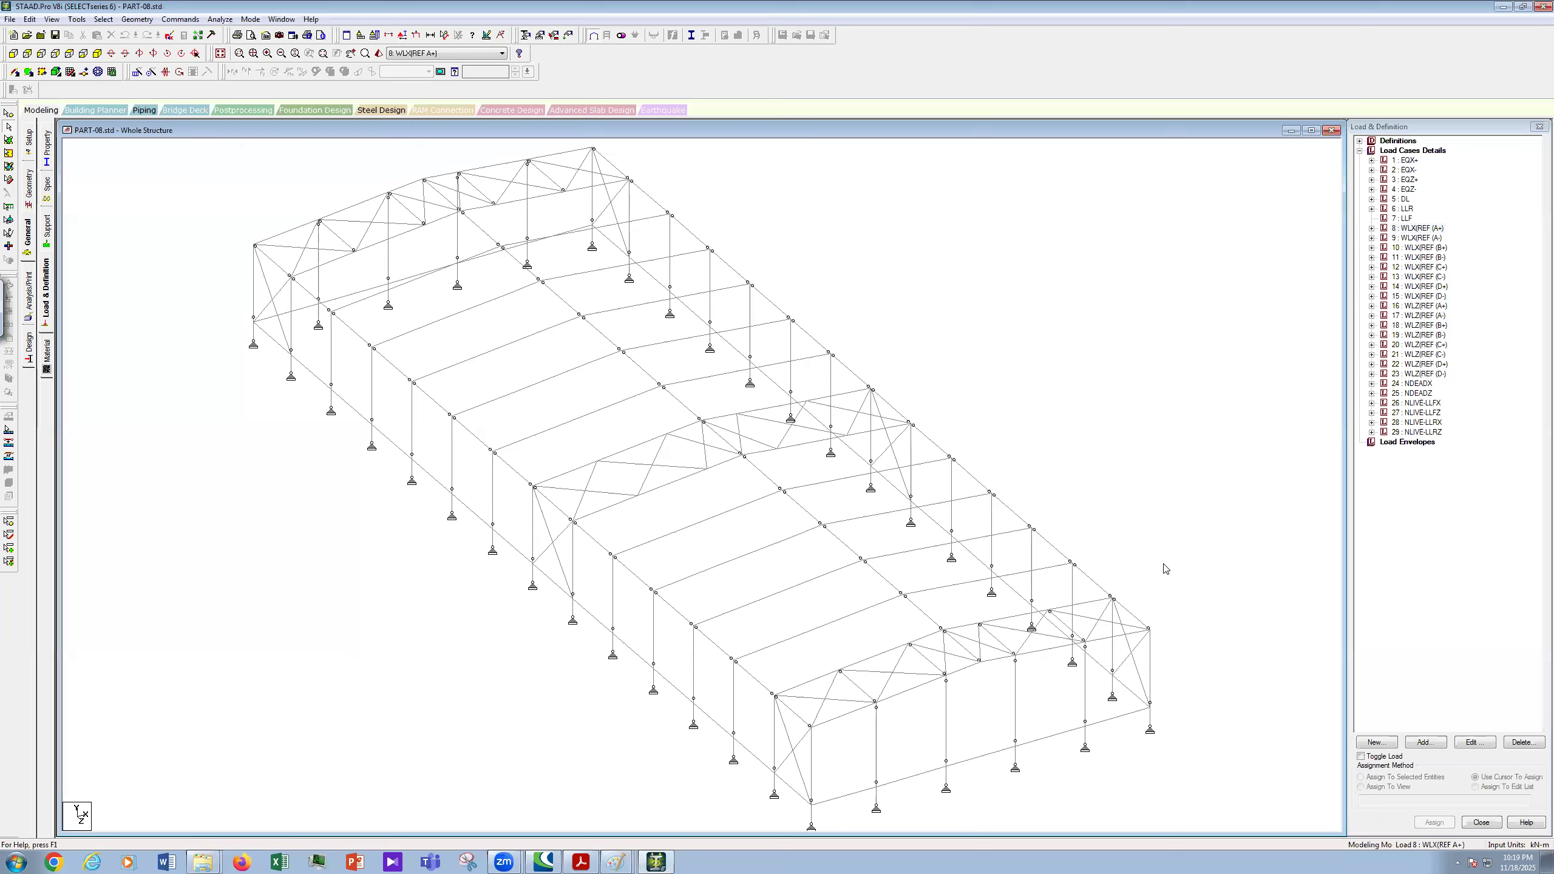
- Under Load Cases Details, add a new Define Combinations case with Load No 101
scroll(1405, 177, up, 1)
click(1408, 151)
click(1425, 742)
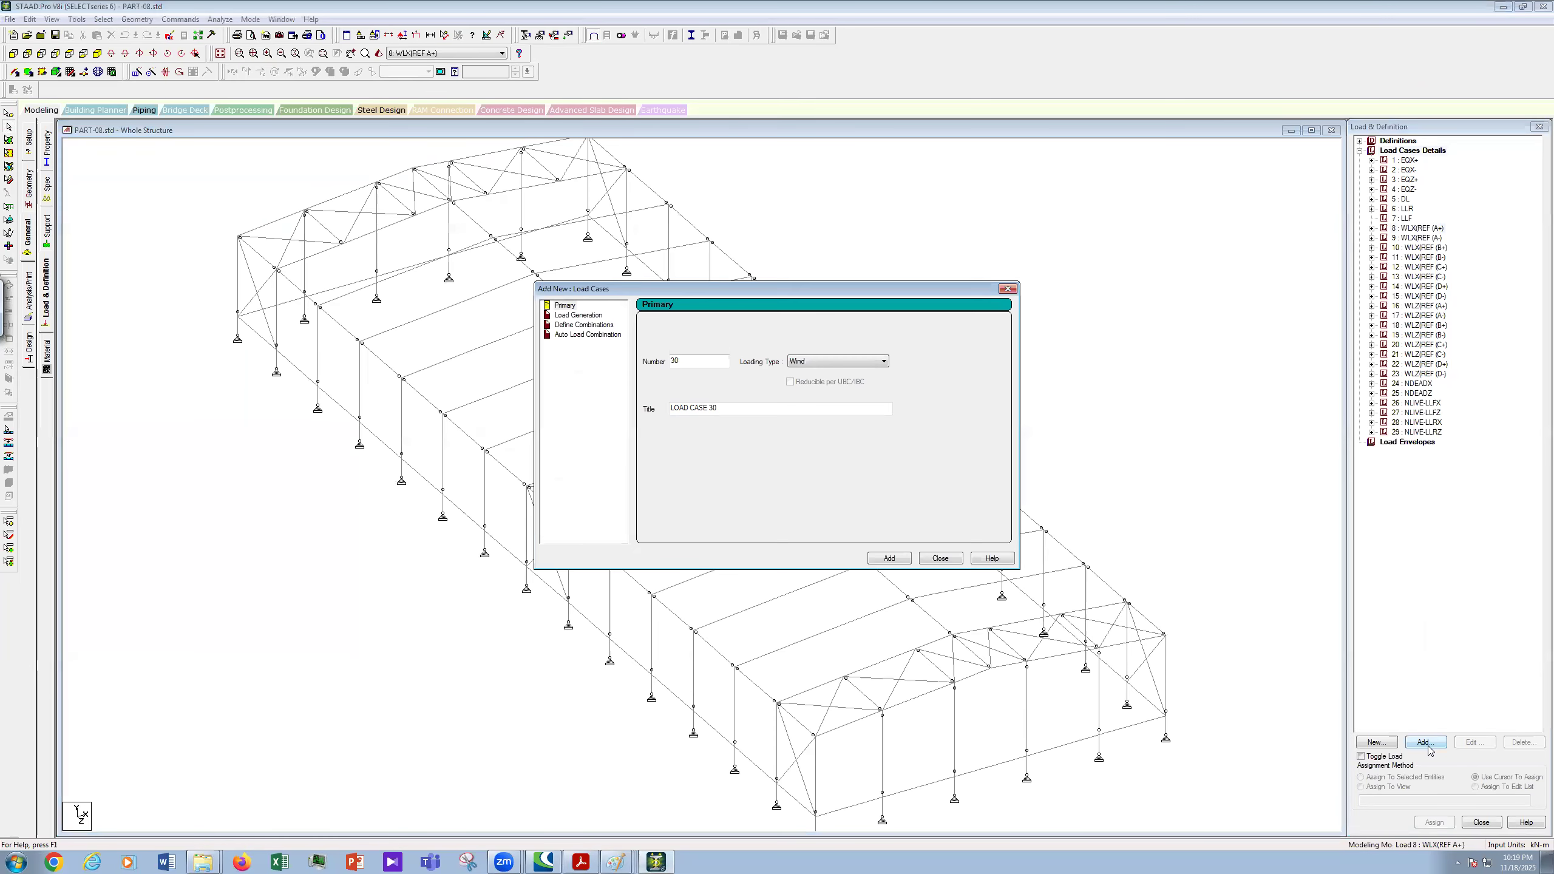
click(584, 325)
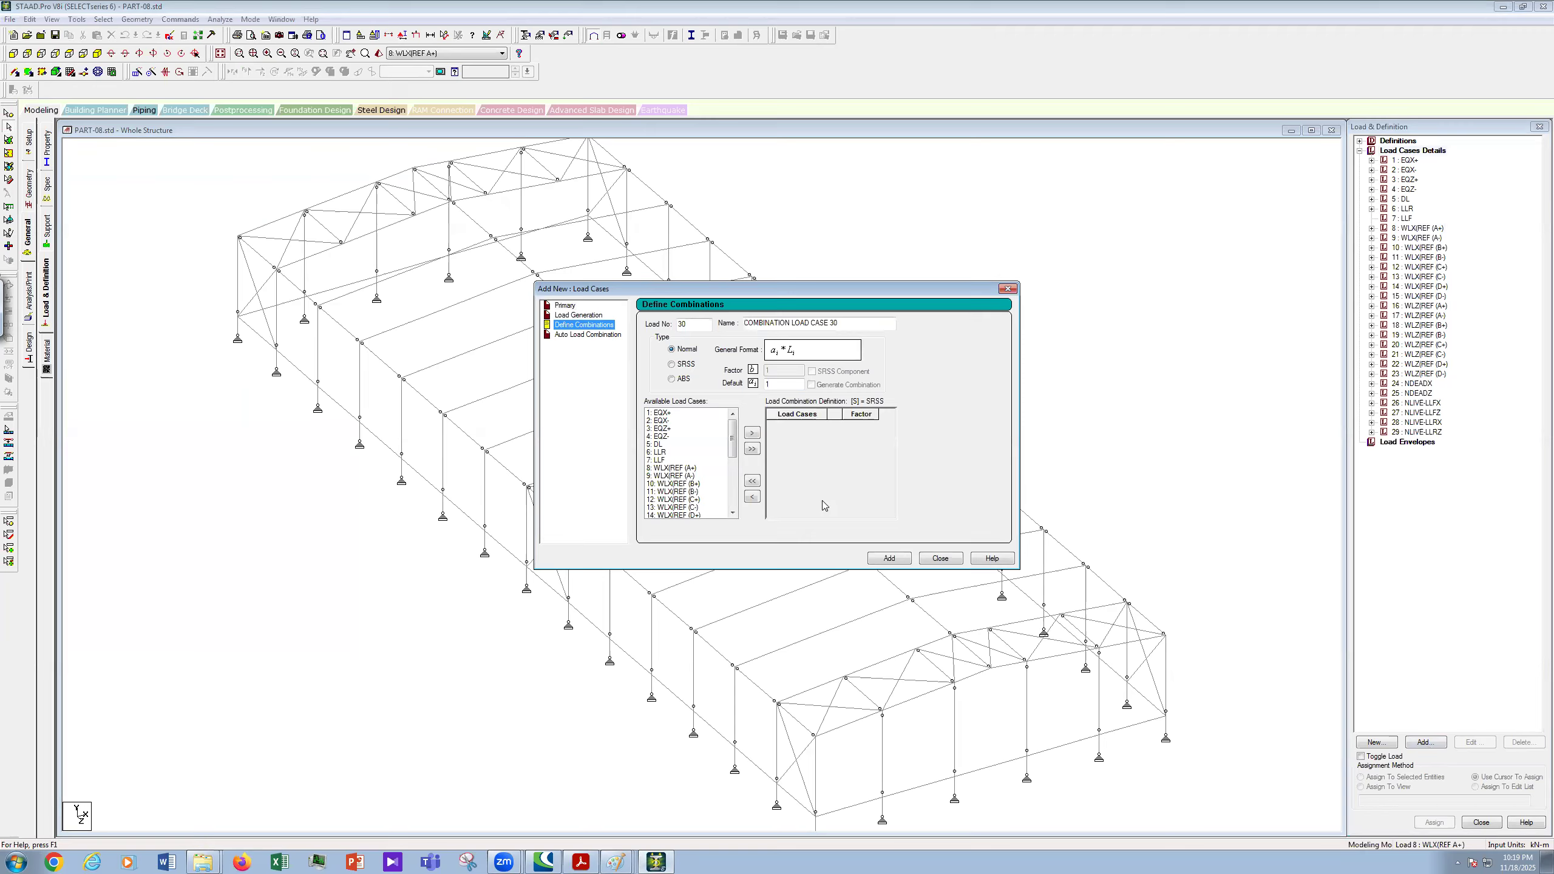
click(699, 328)
drag(699, 328, 666, 335)
text(101)
drag(854, 327, 829, 323)
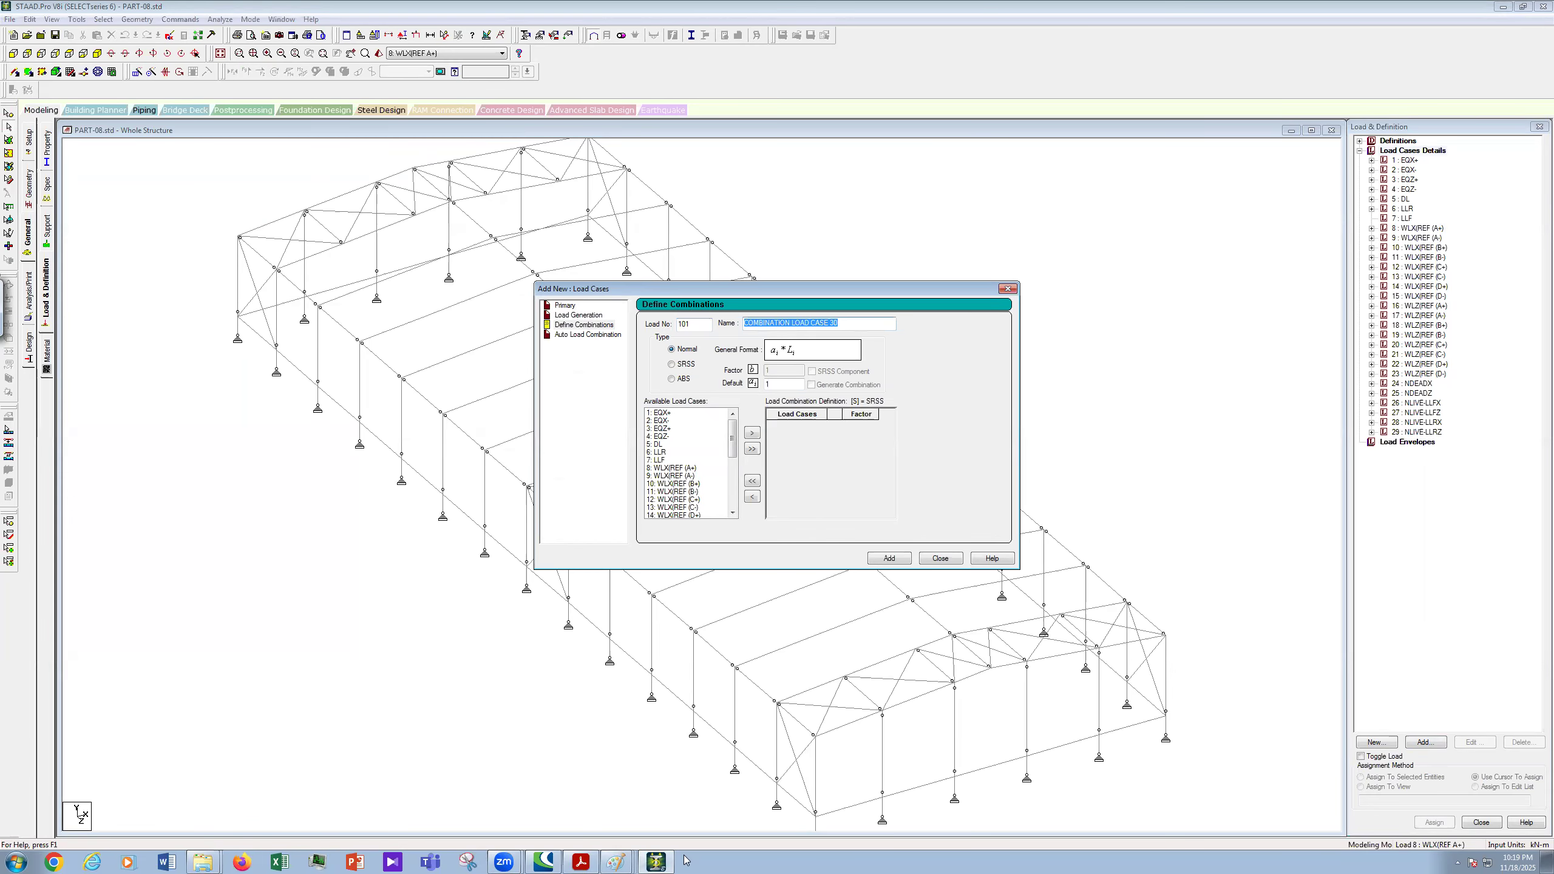
click(624, 859)
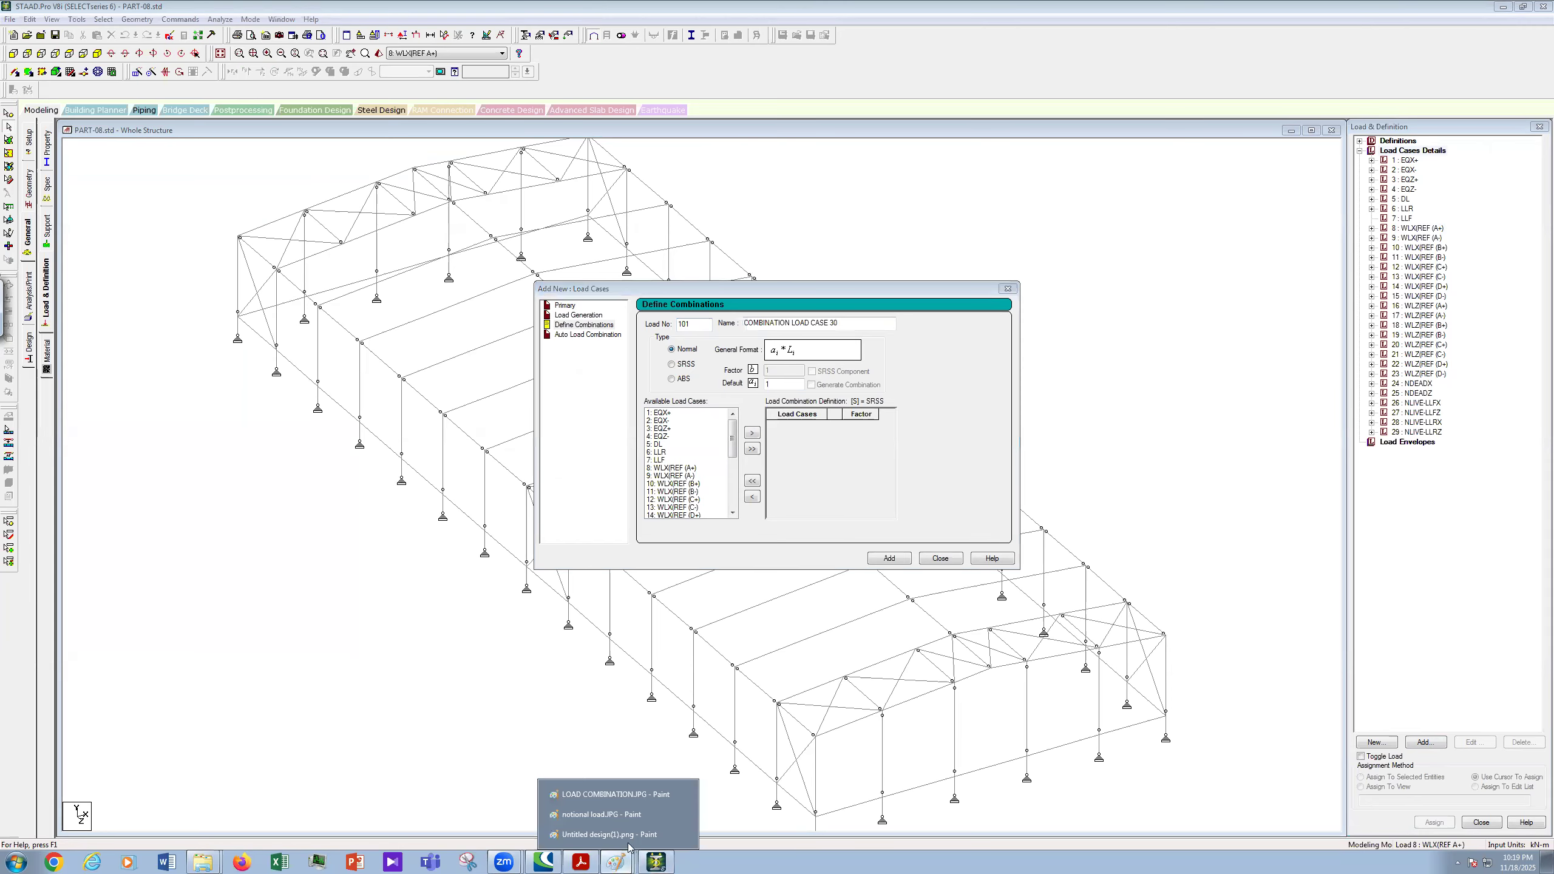
- Strike through F in 1.4(D + F) on the LOAD COMBINATION image, then return to STAAD
click(615, 794)
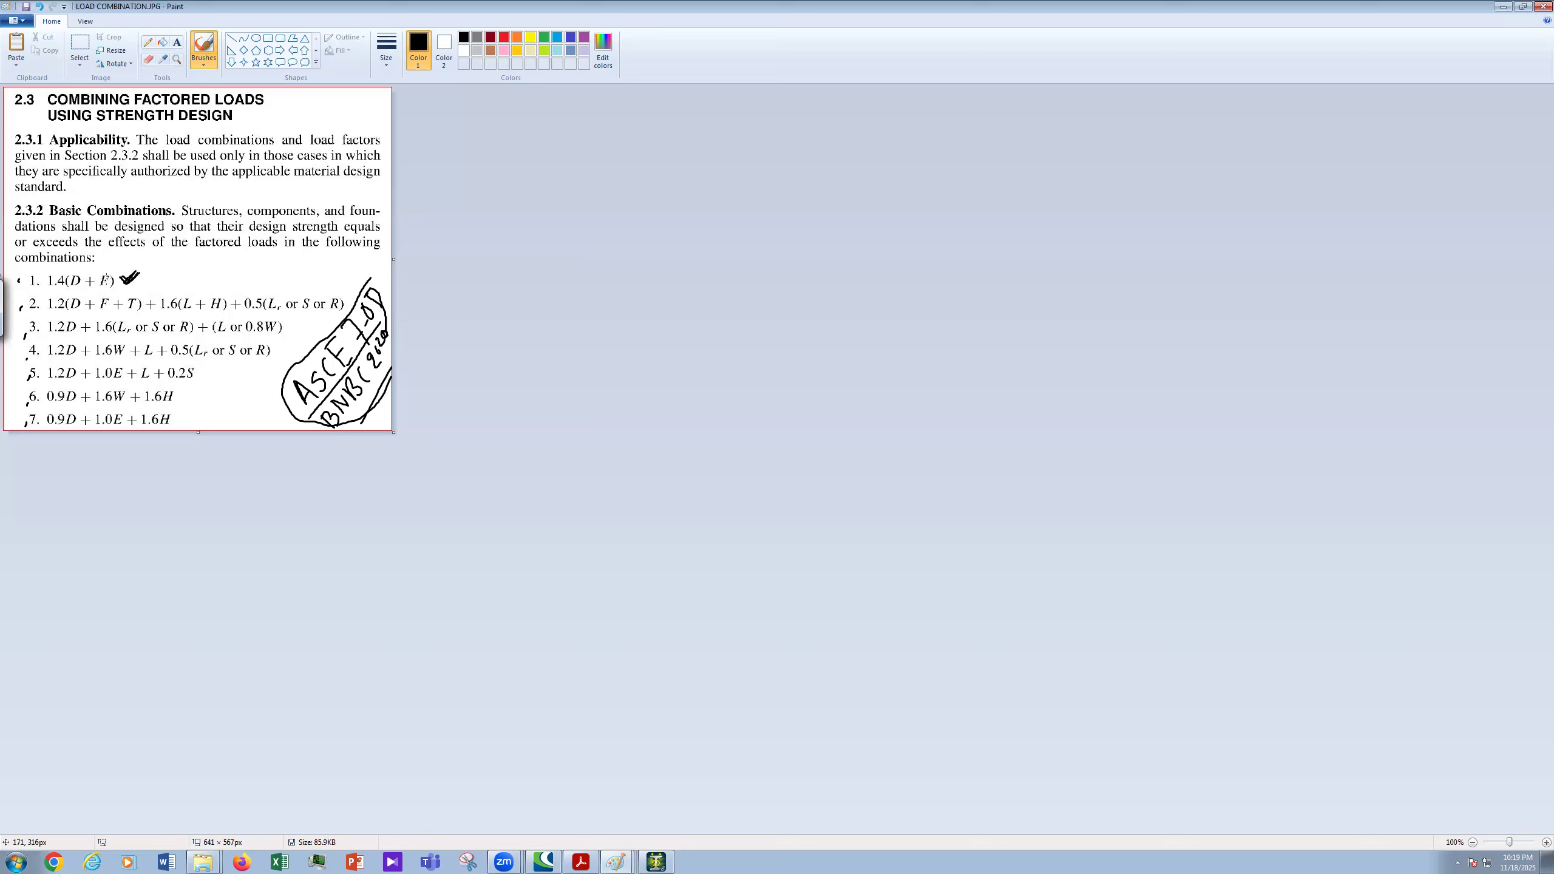
drag(99, 286, 121, 271)
click(656, 862)
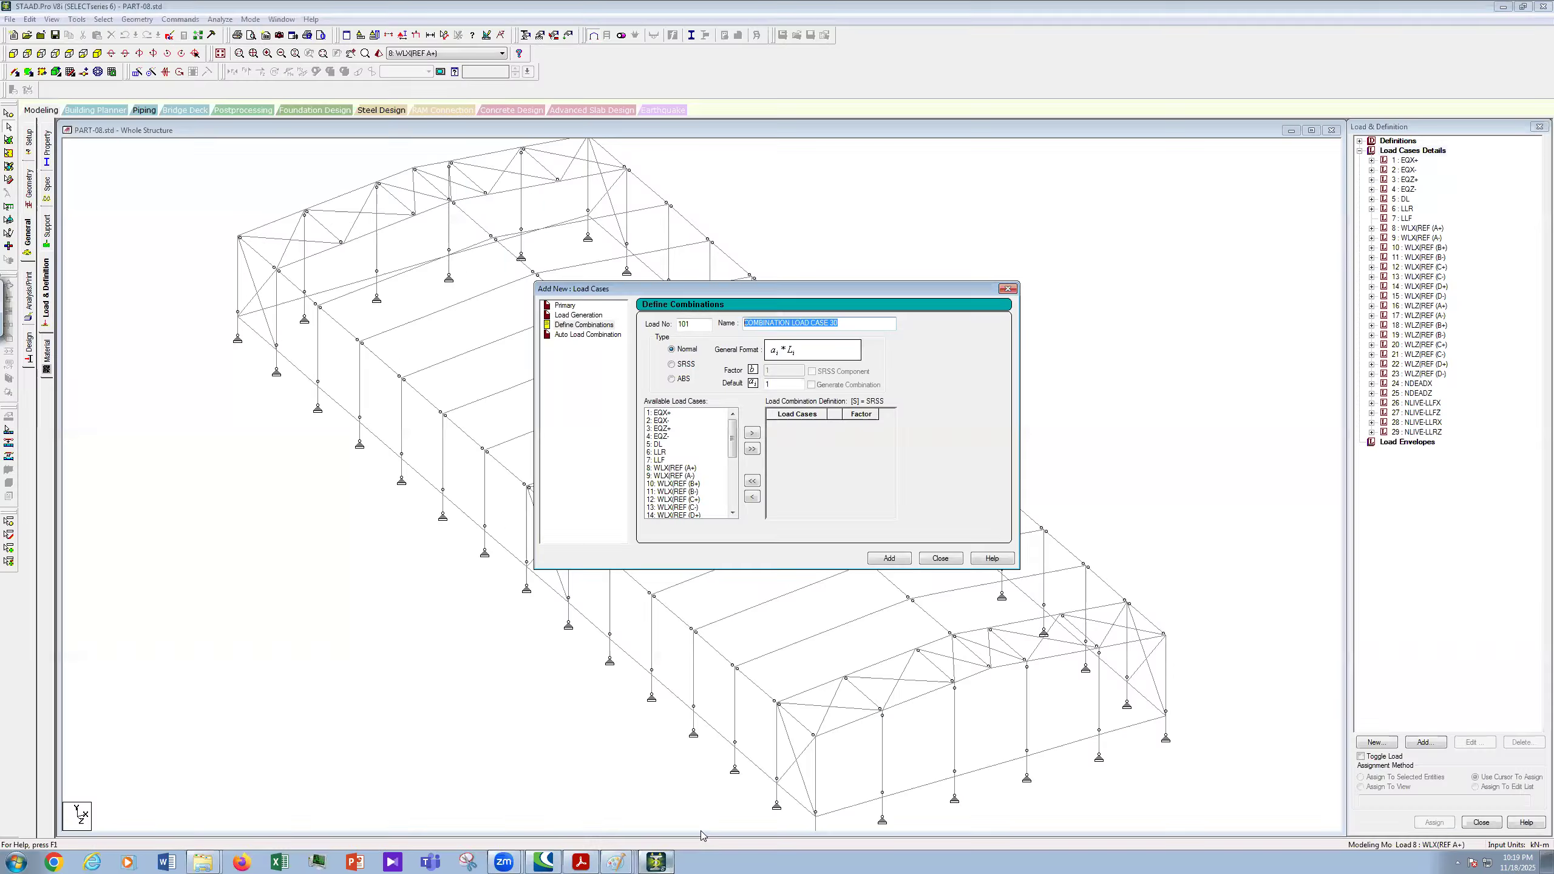
- Replace the default combination name with 1.4D+NDEADX
text(1.4D+)
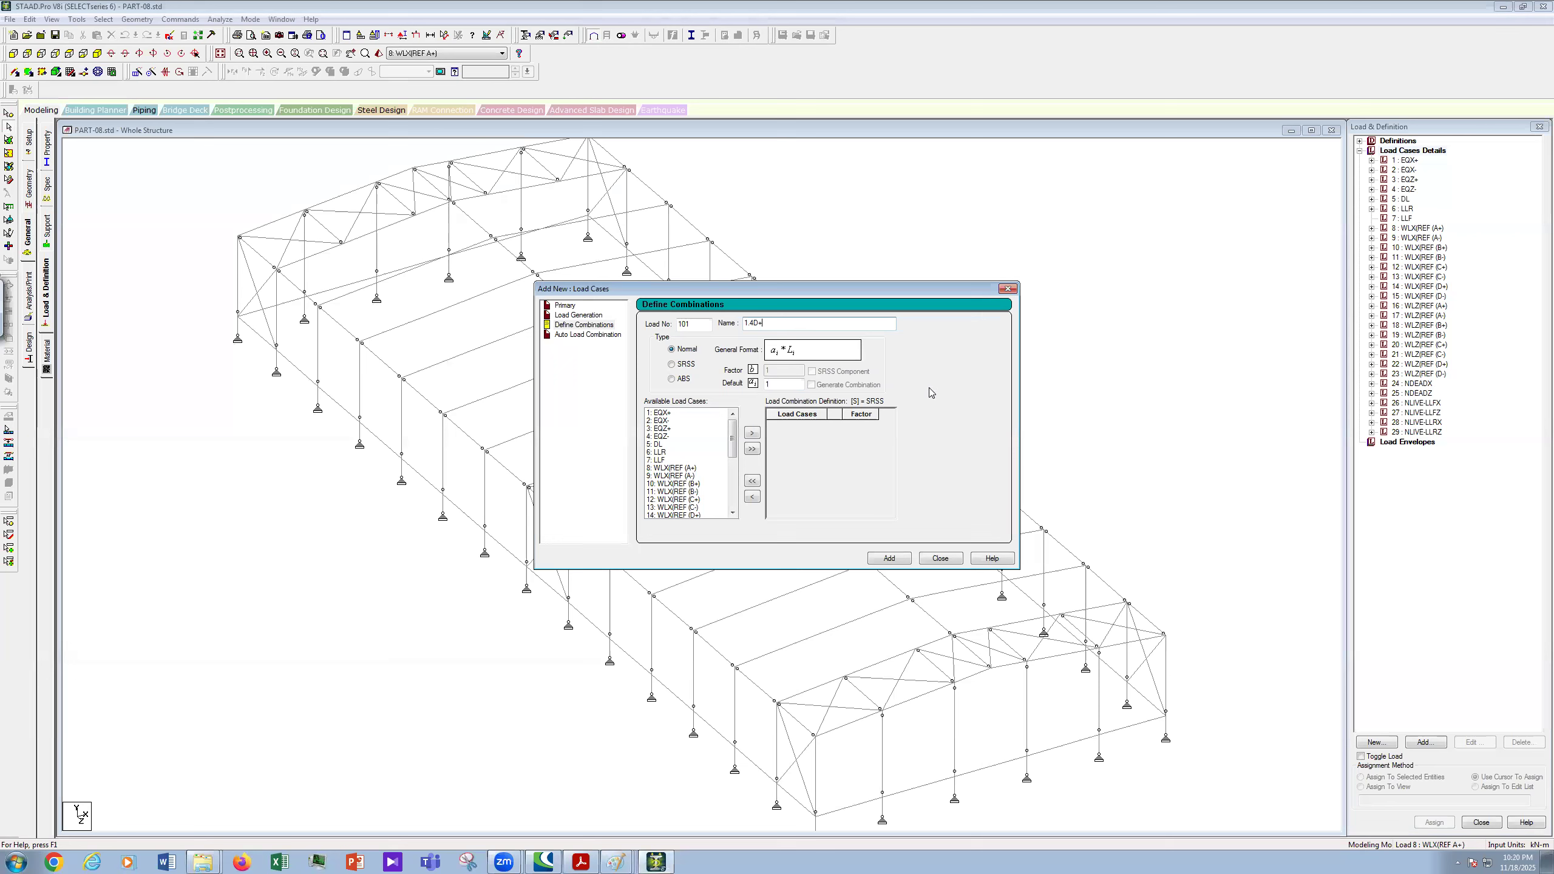
text(ND)
text(EA)
text(DZ)
- Add 5: DL and 24: NDEADX to combination 101 at factor 1.4 each, declining auto-save
click(661, 444)
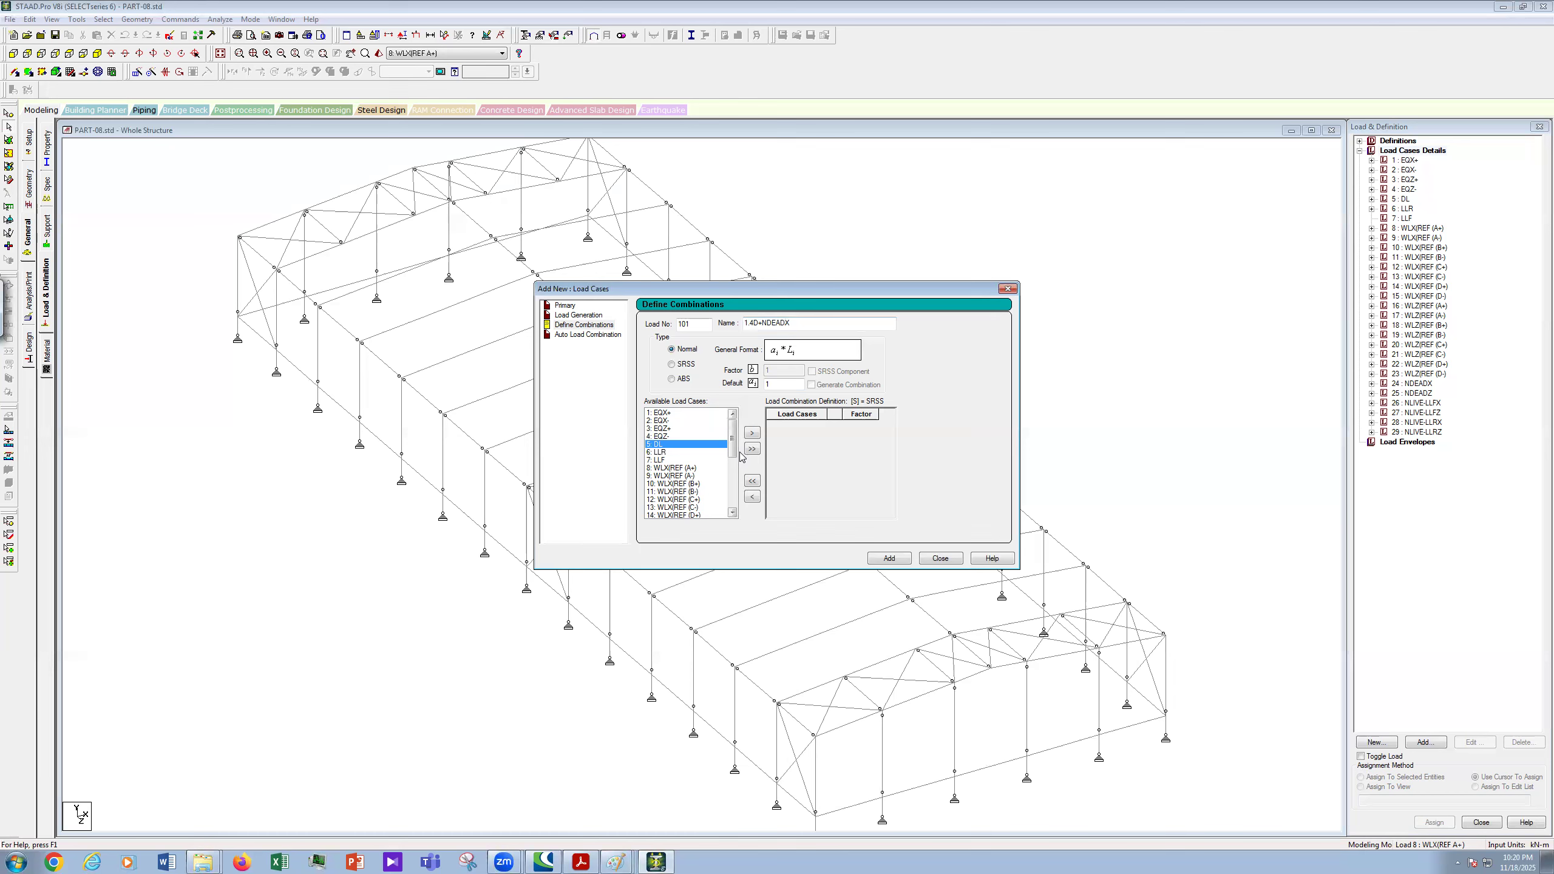
click(753, 434)
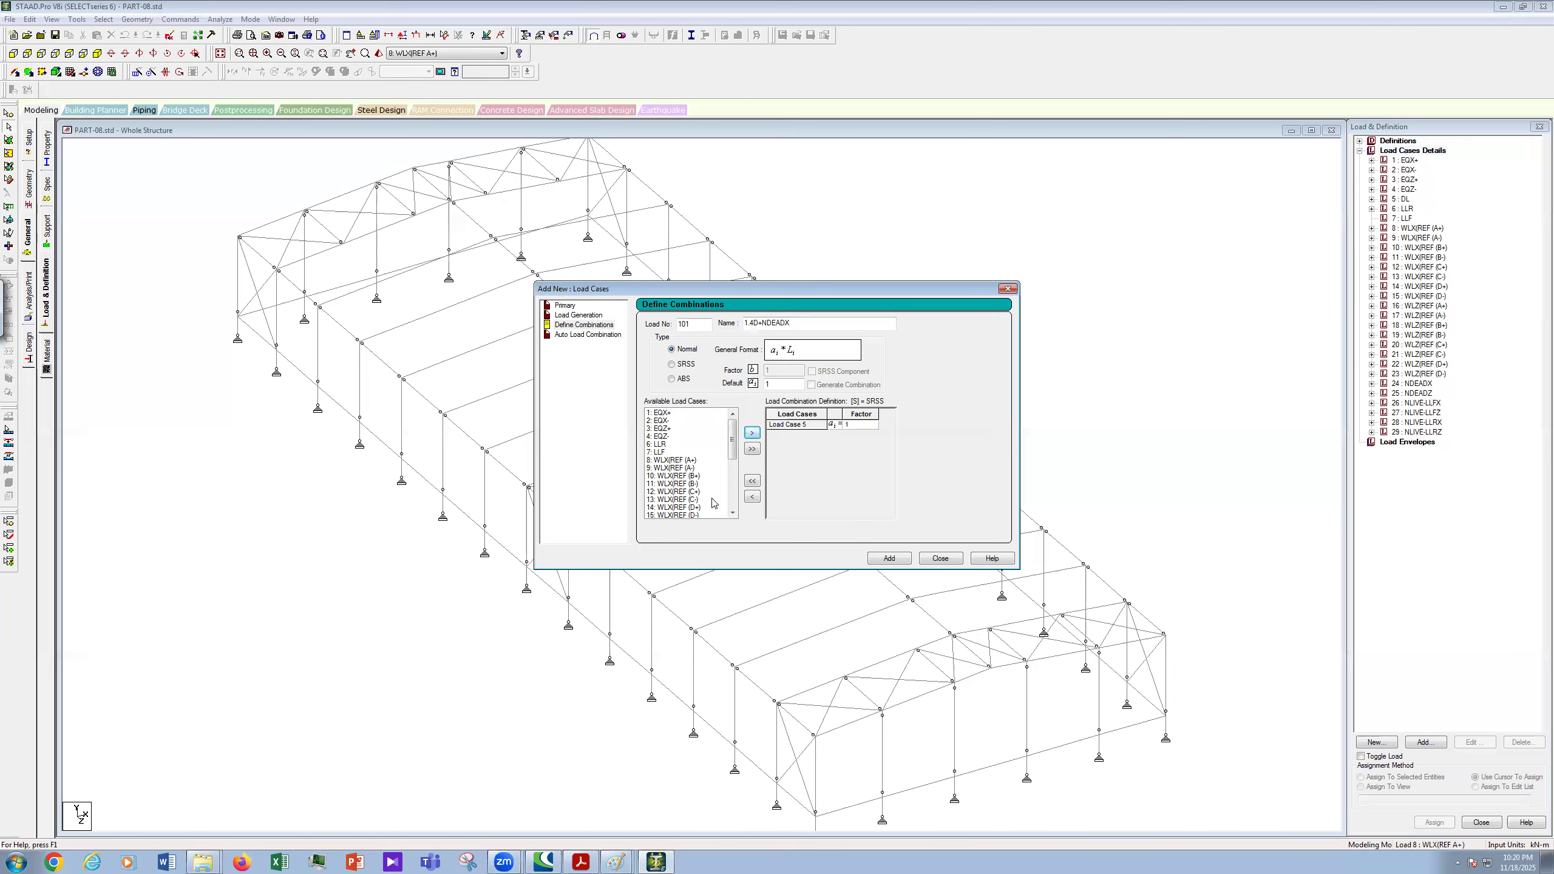
click(733, 502)
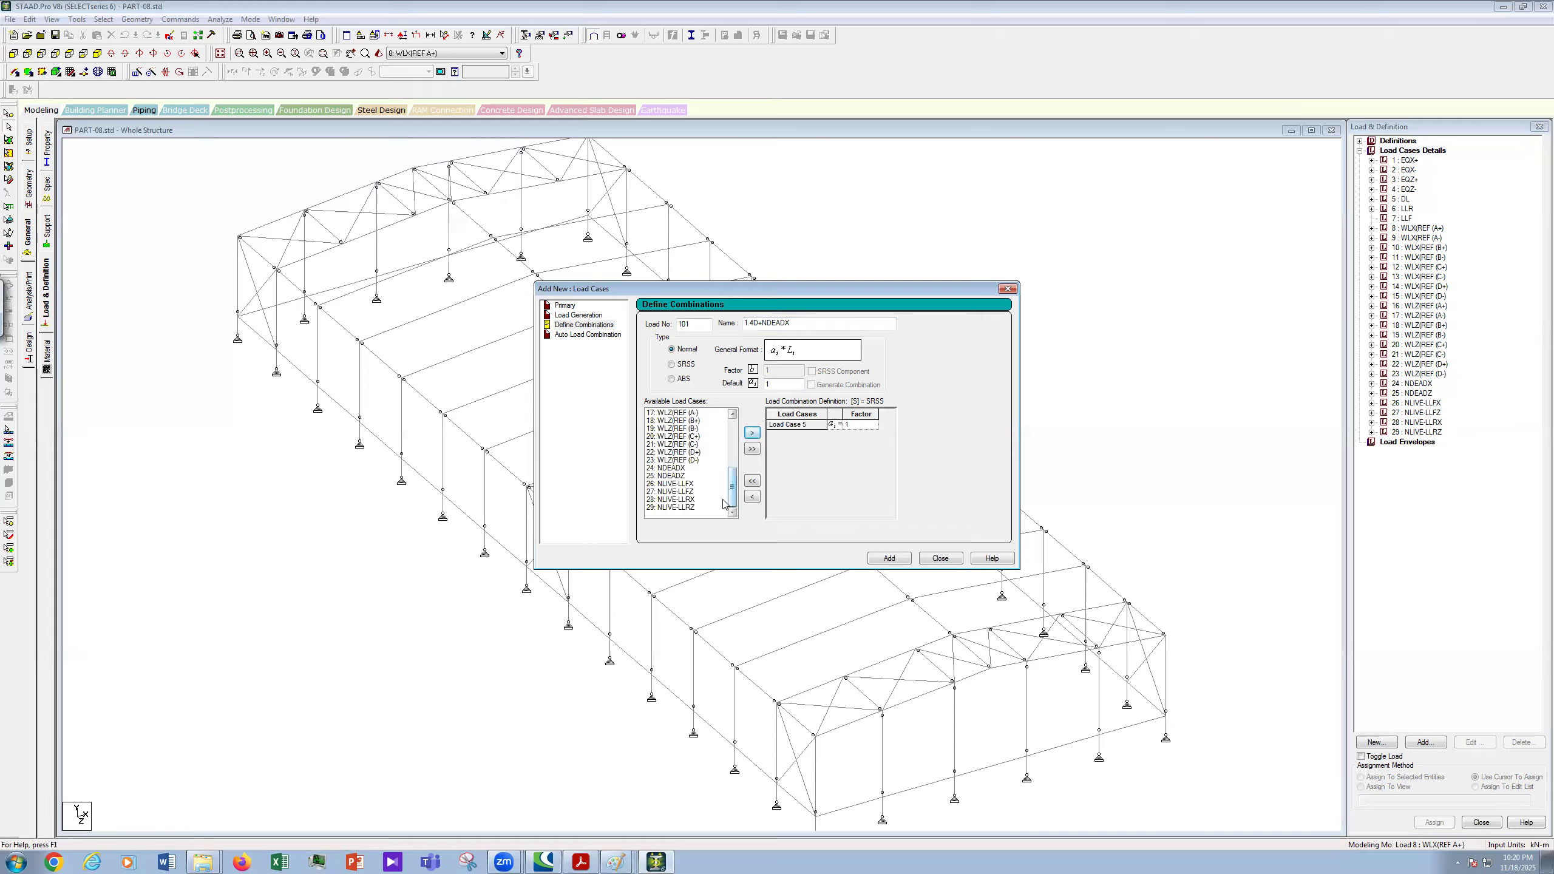
click(671, 467)
click(753, 433)
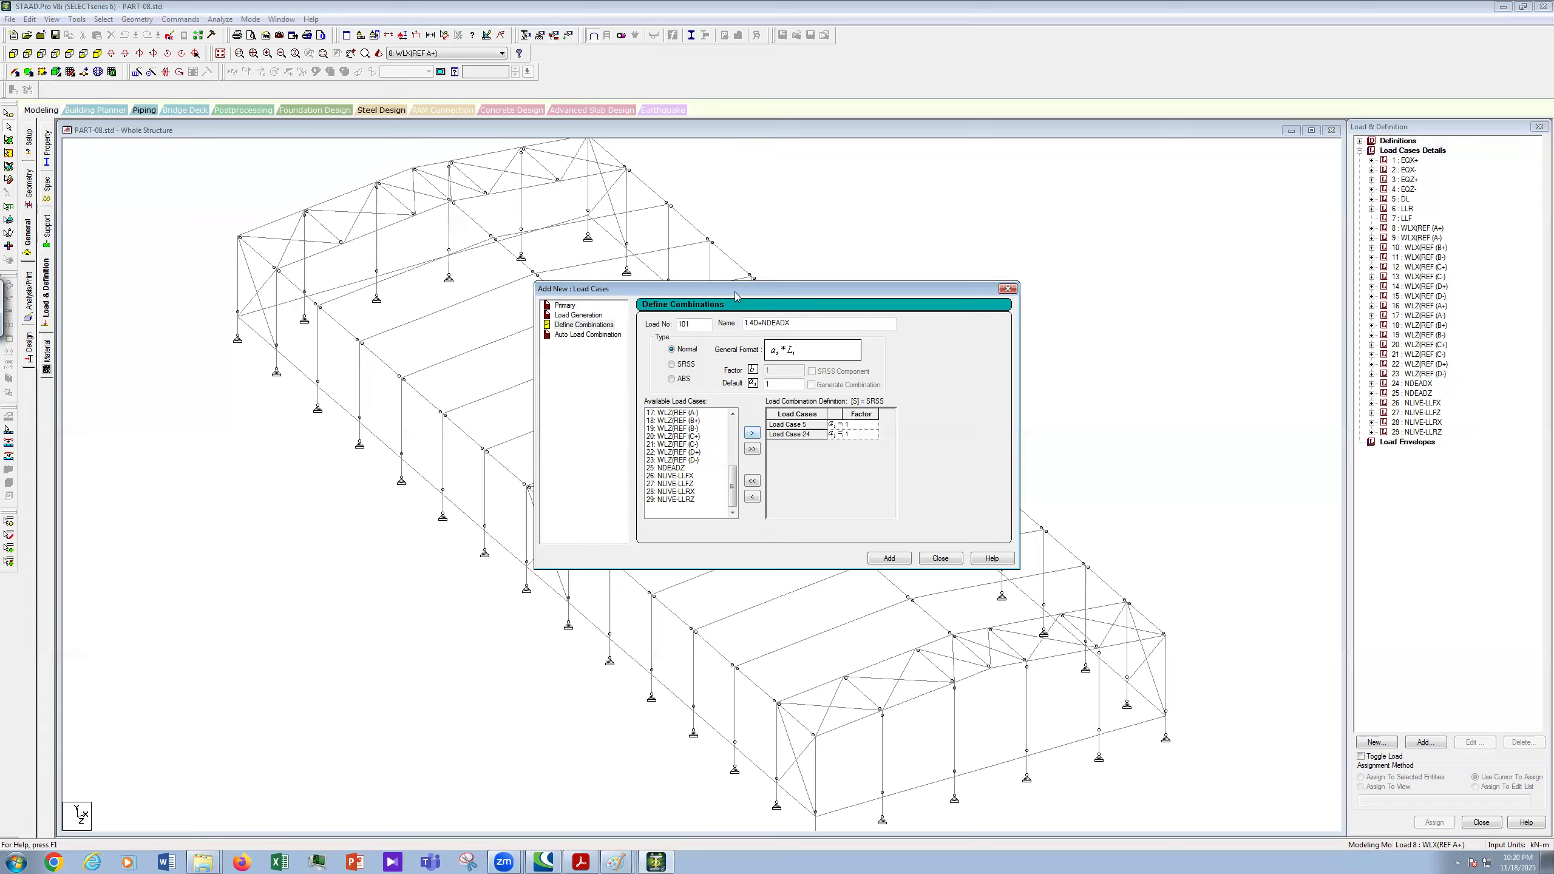
click(862, 424)
text(.4)
click(857, 436)
click(889, 558)
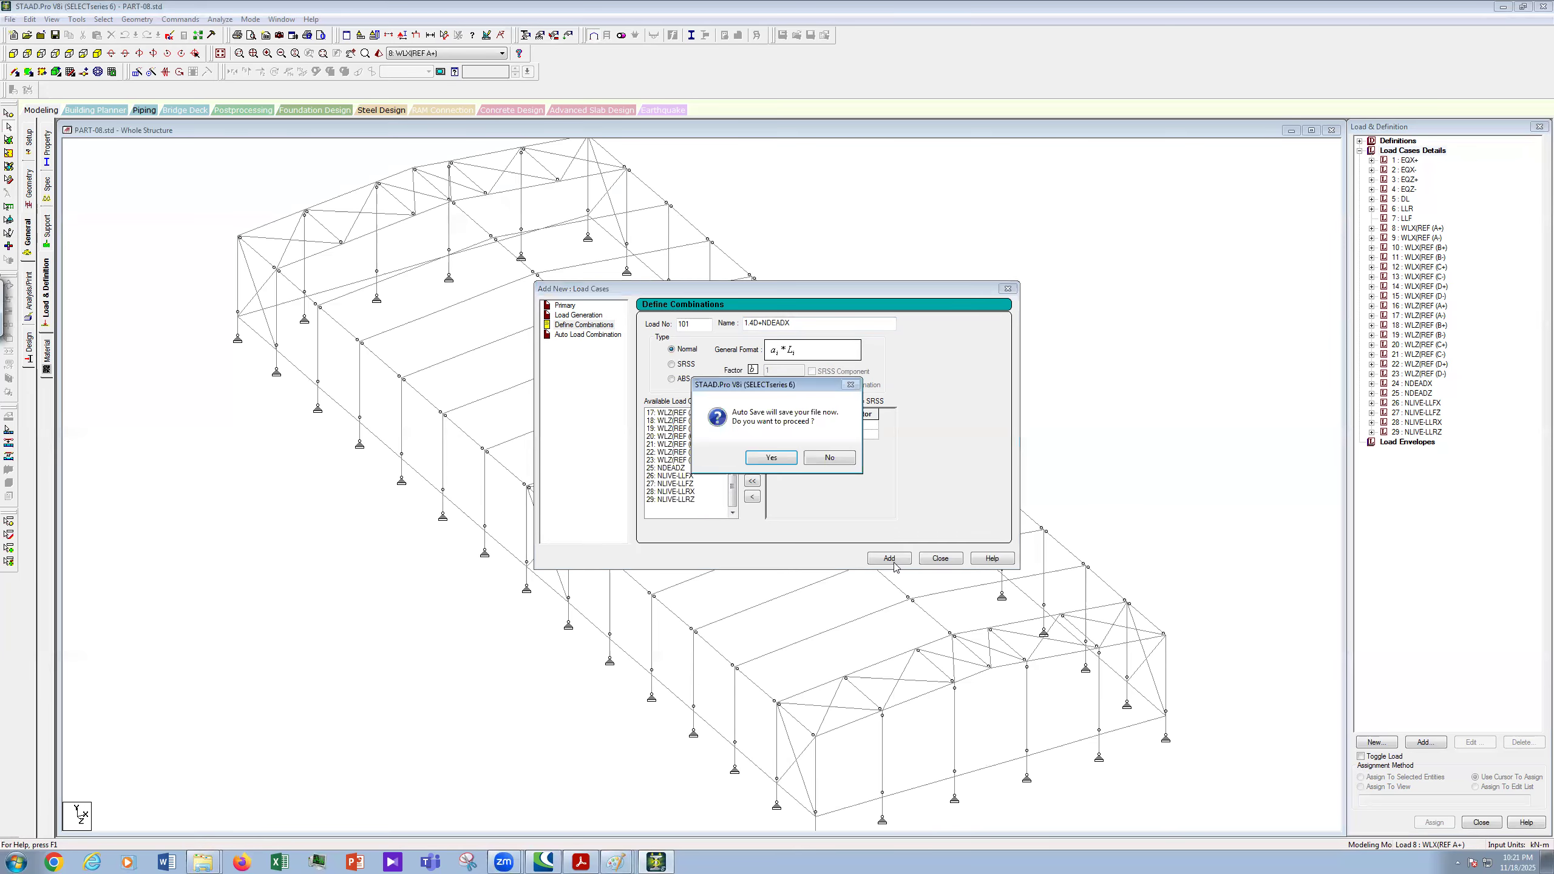
click(831, 460)
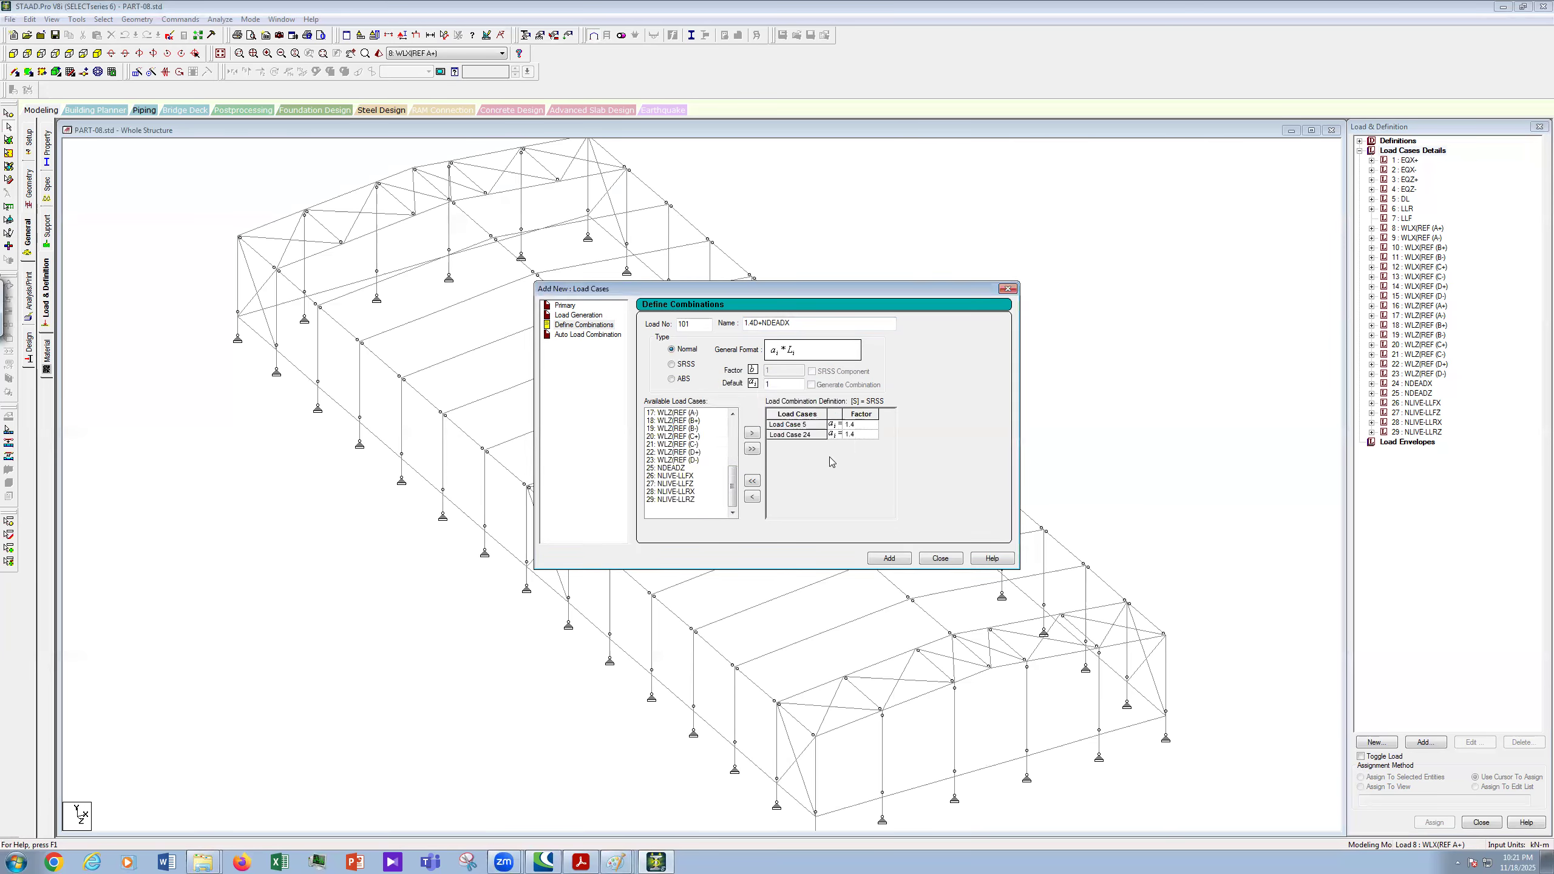
- Add combination 101 to the load cases and check its name 1.4D+NDEADX
click(889, 559)
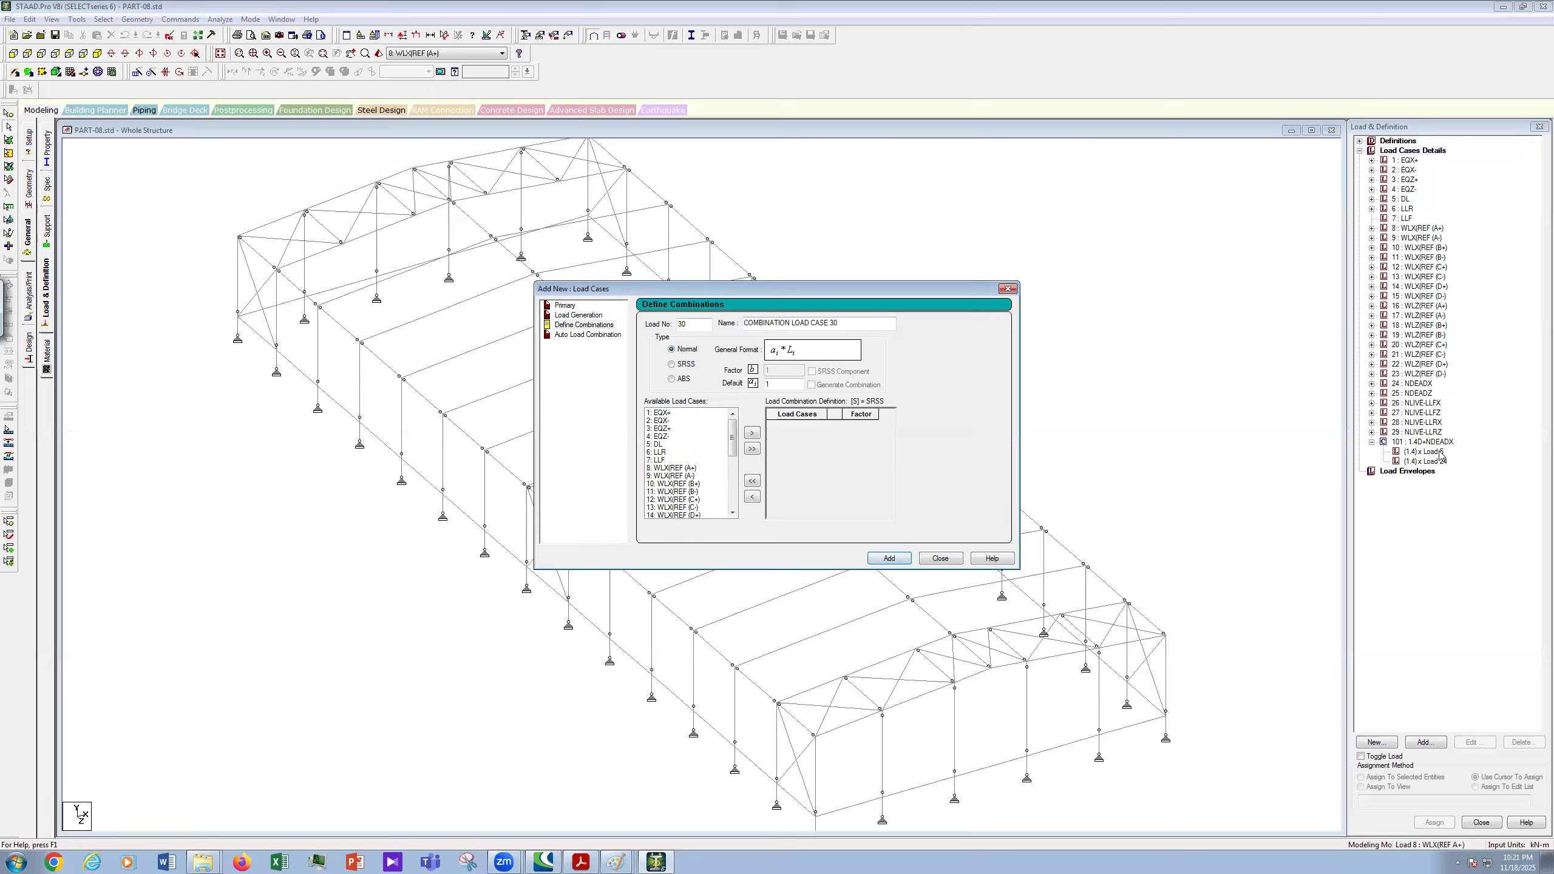
double_click(1426, 442)
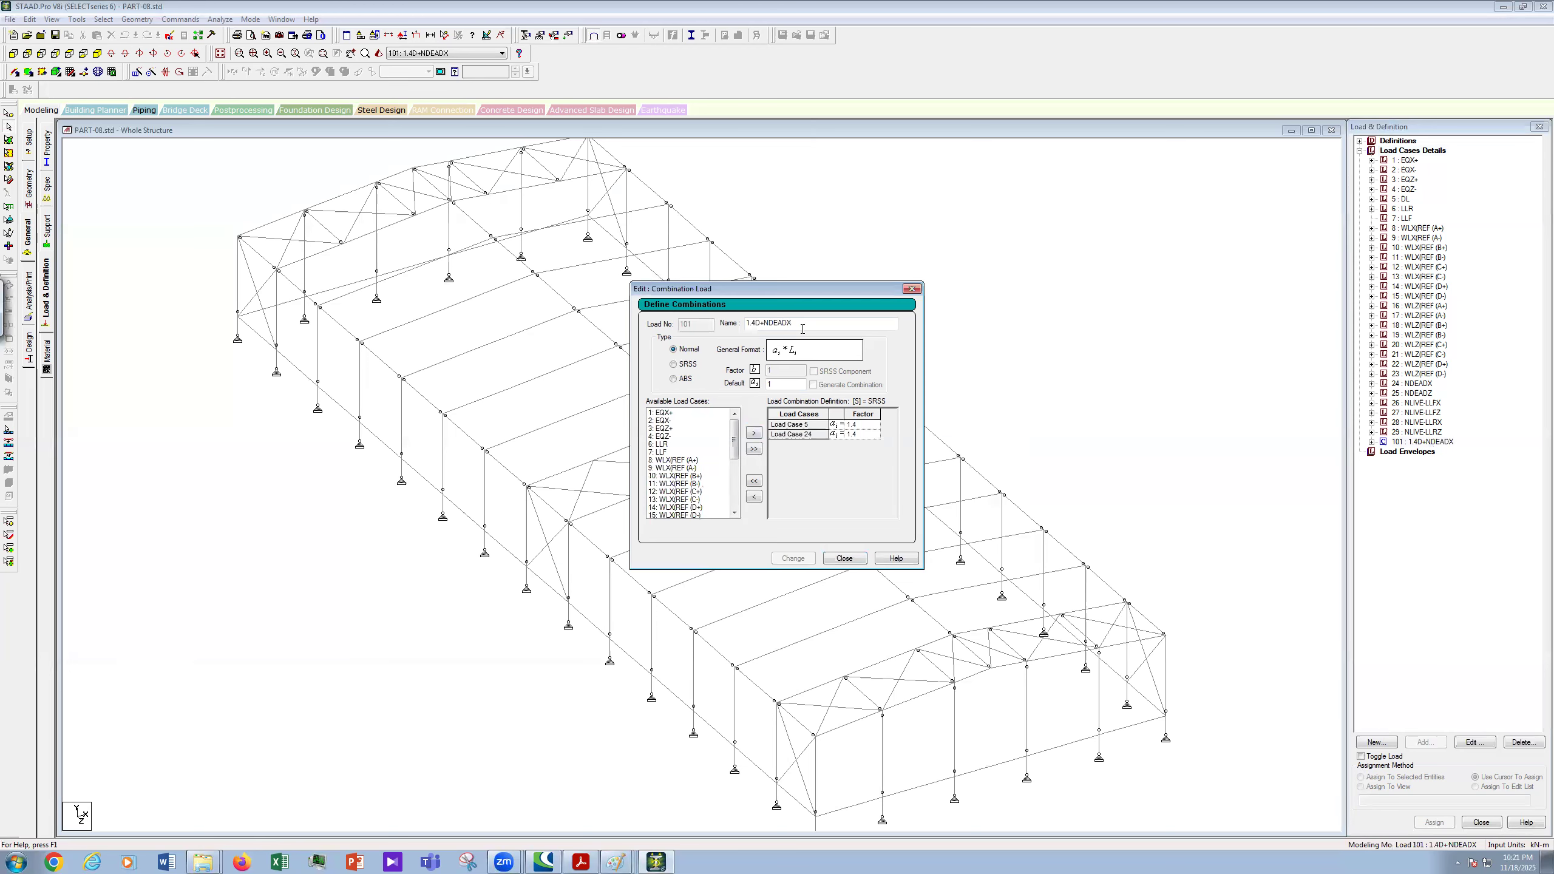
double_click(765, 325)
key(ctrl+c)
click(912, 288)
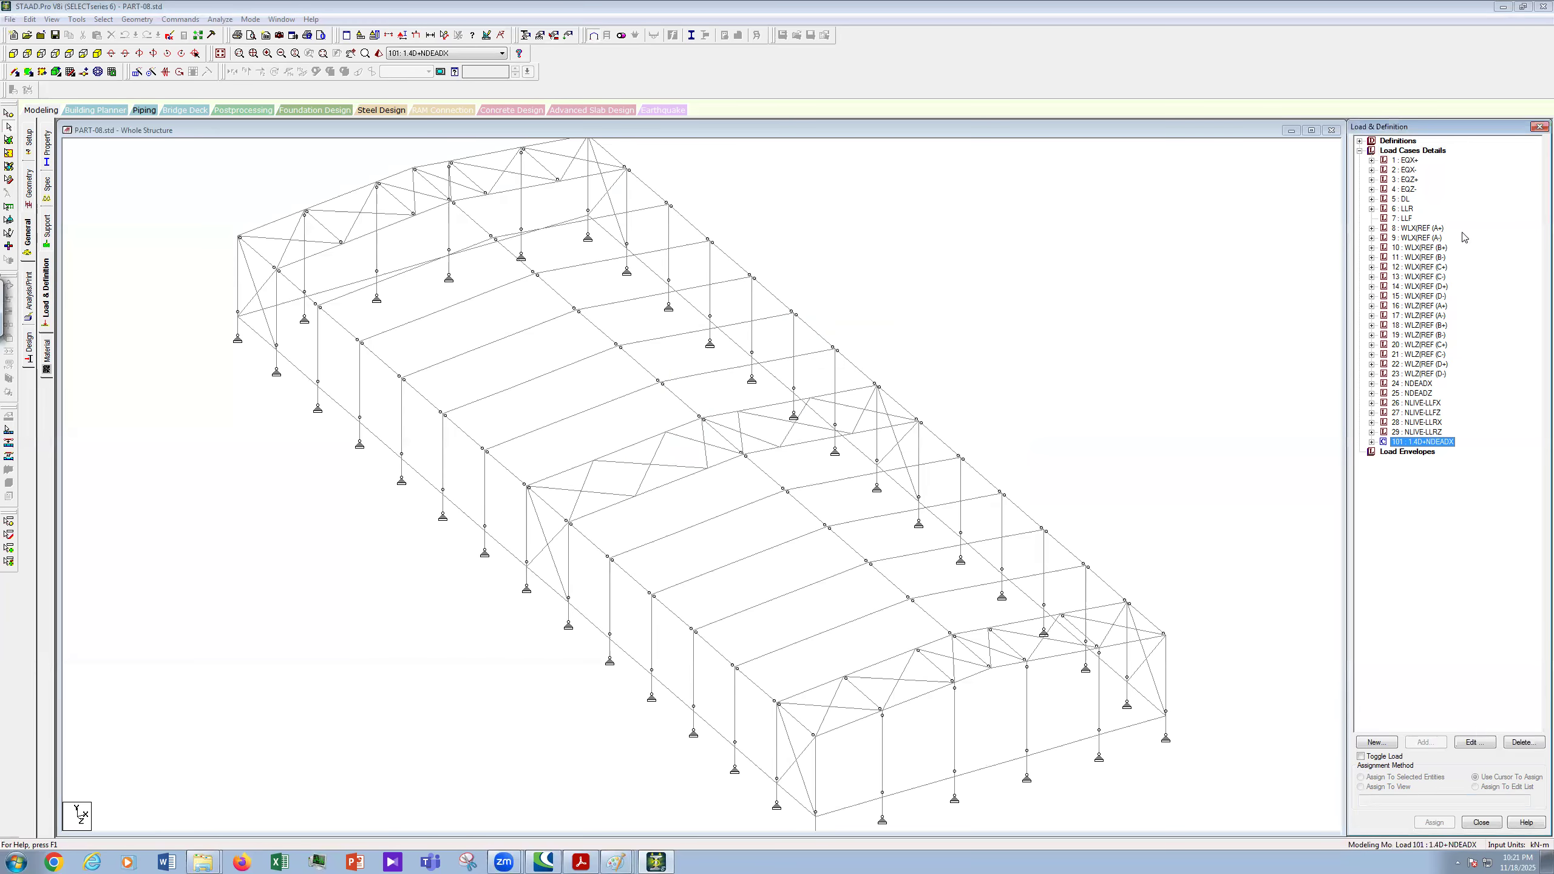
- Start a new combination with Load No 102 and paste the name 1.4D+NDEADX
click(1405, 151)
click(1426, 743)
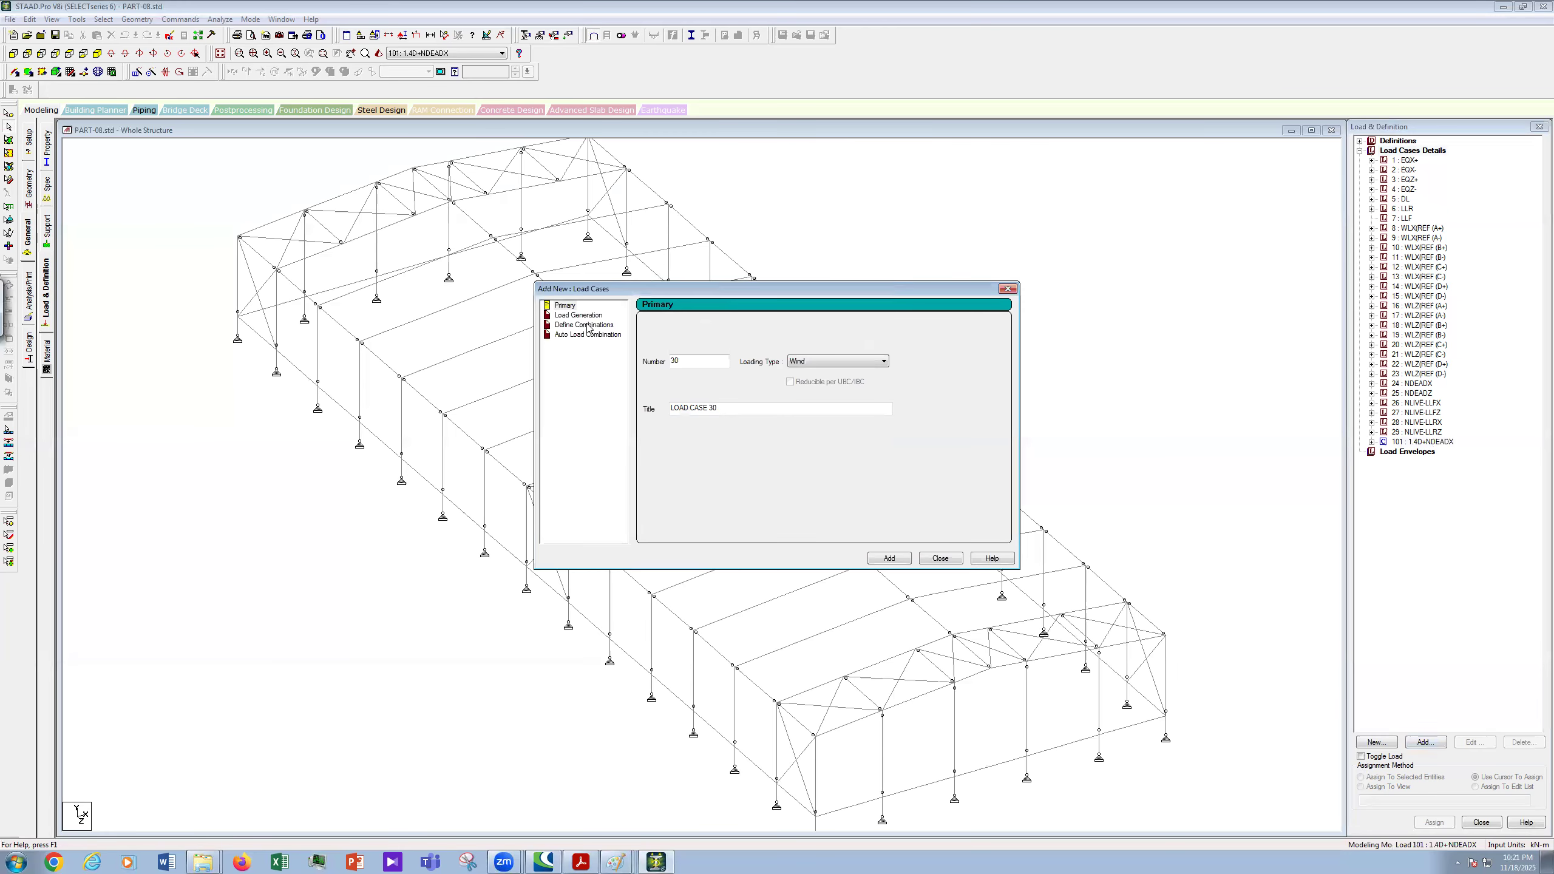
click(591, 325)
double_click(697, 325)
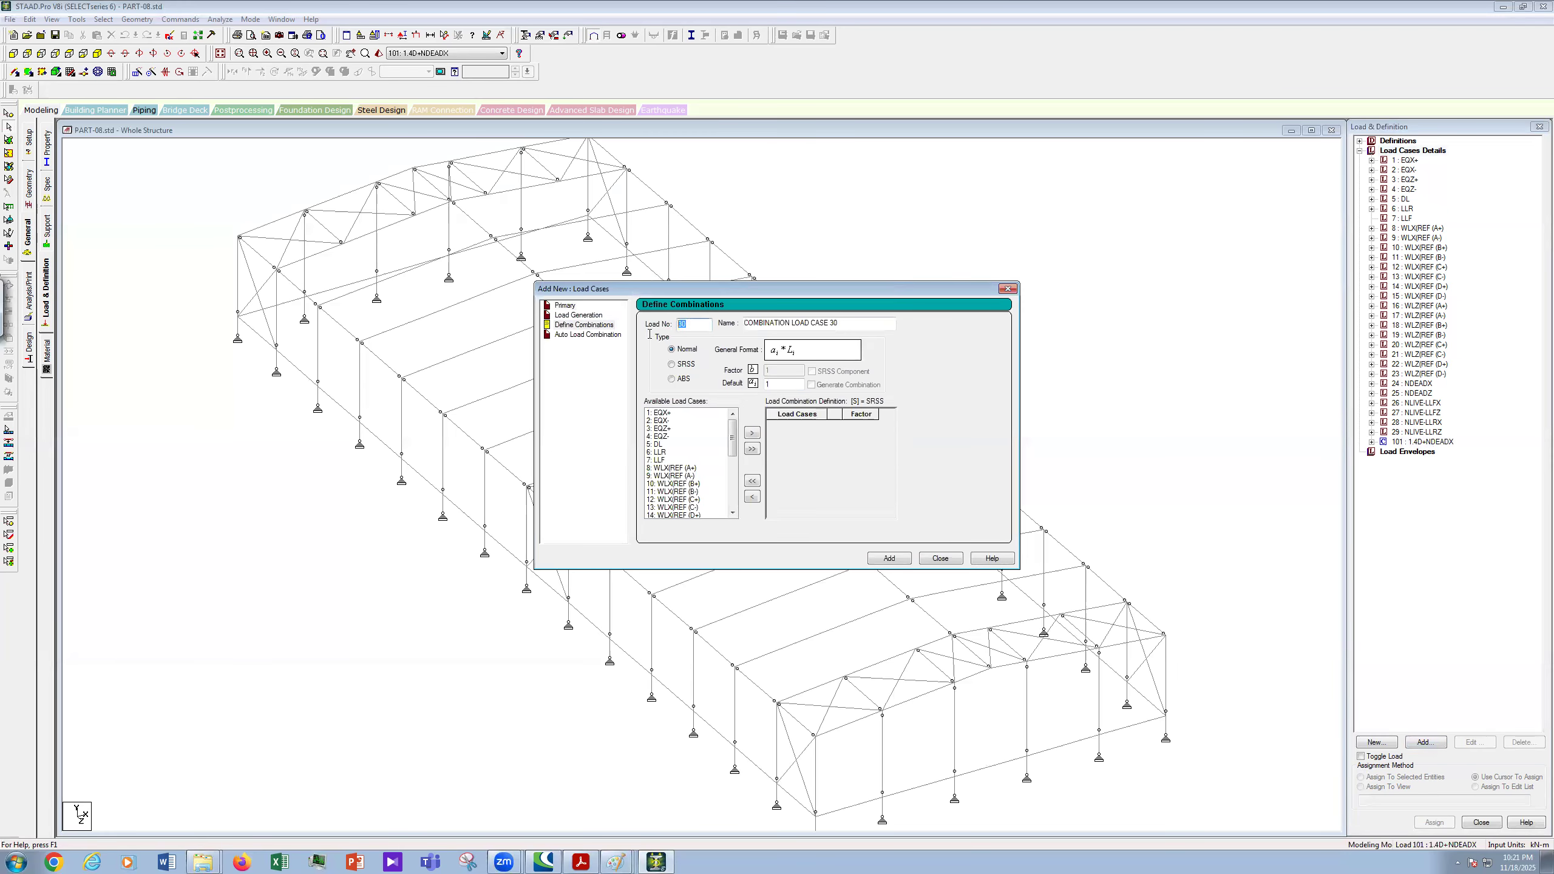
text(102)
key(Tab)
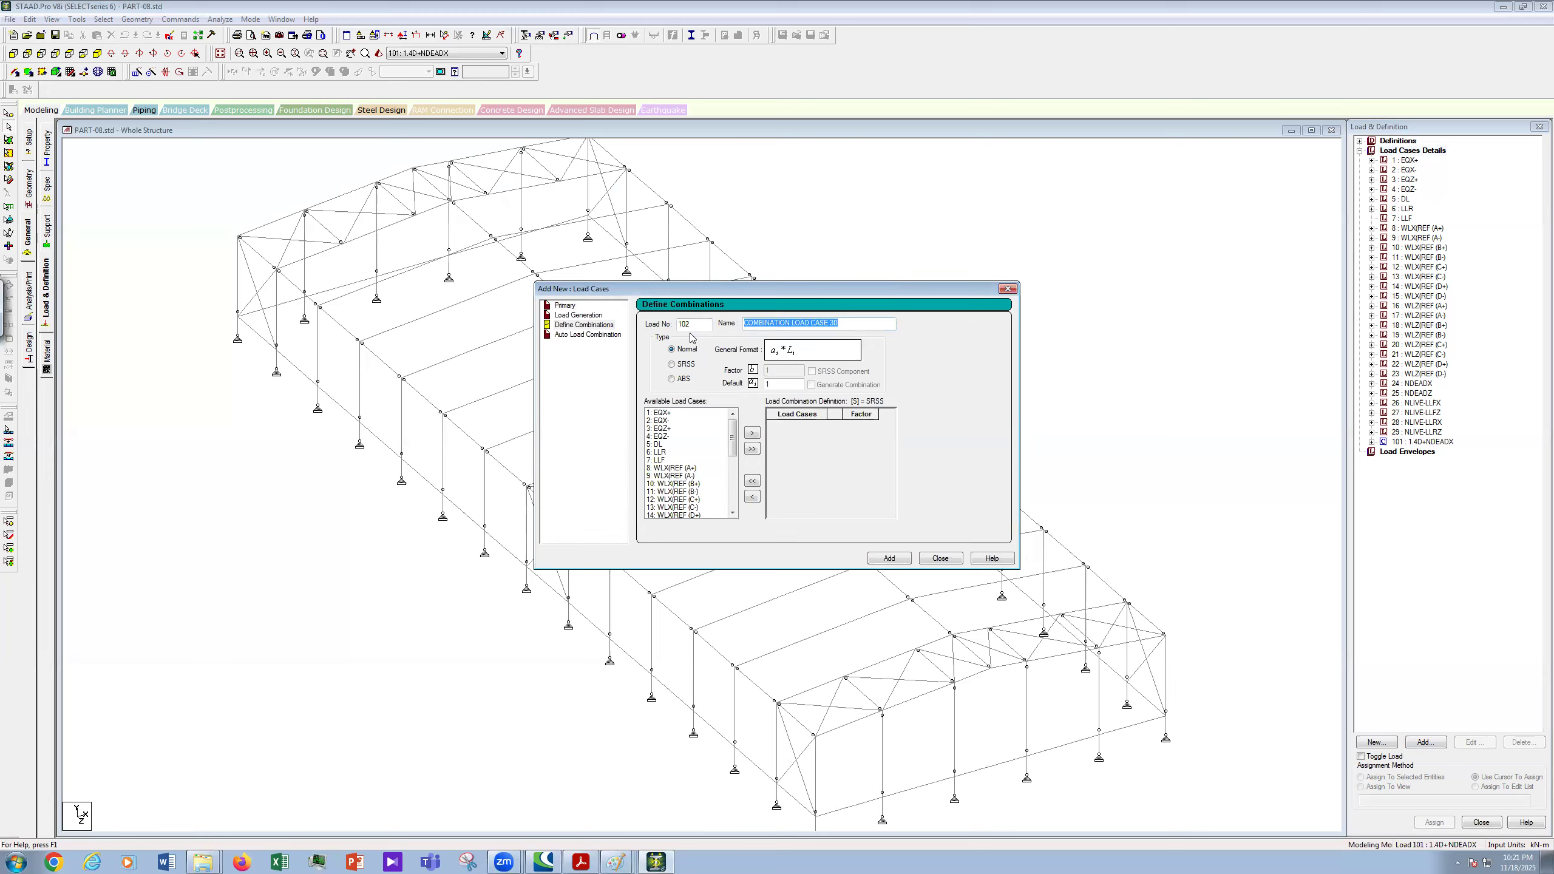
key(ctrl+v)
- Underline 'both' and 'direction' on the notional load.JPG notes in Paint
mouse_move(617, 860)
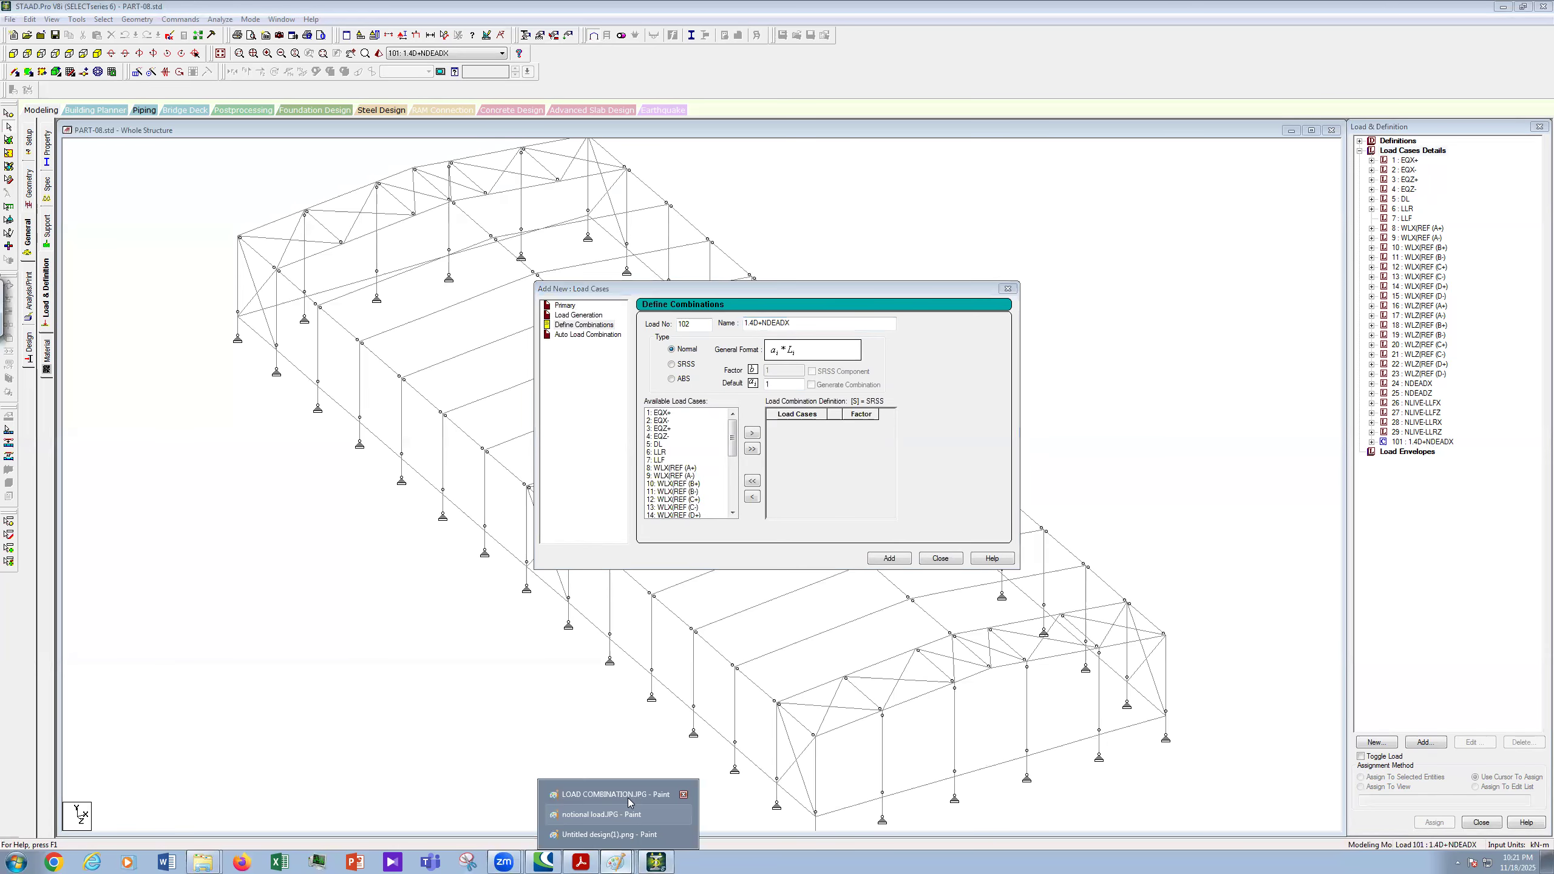
click(625, 796)
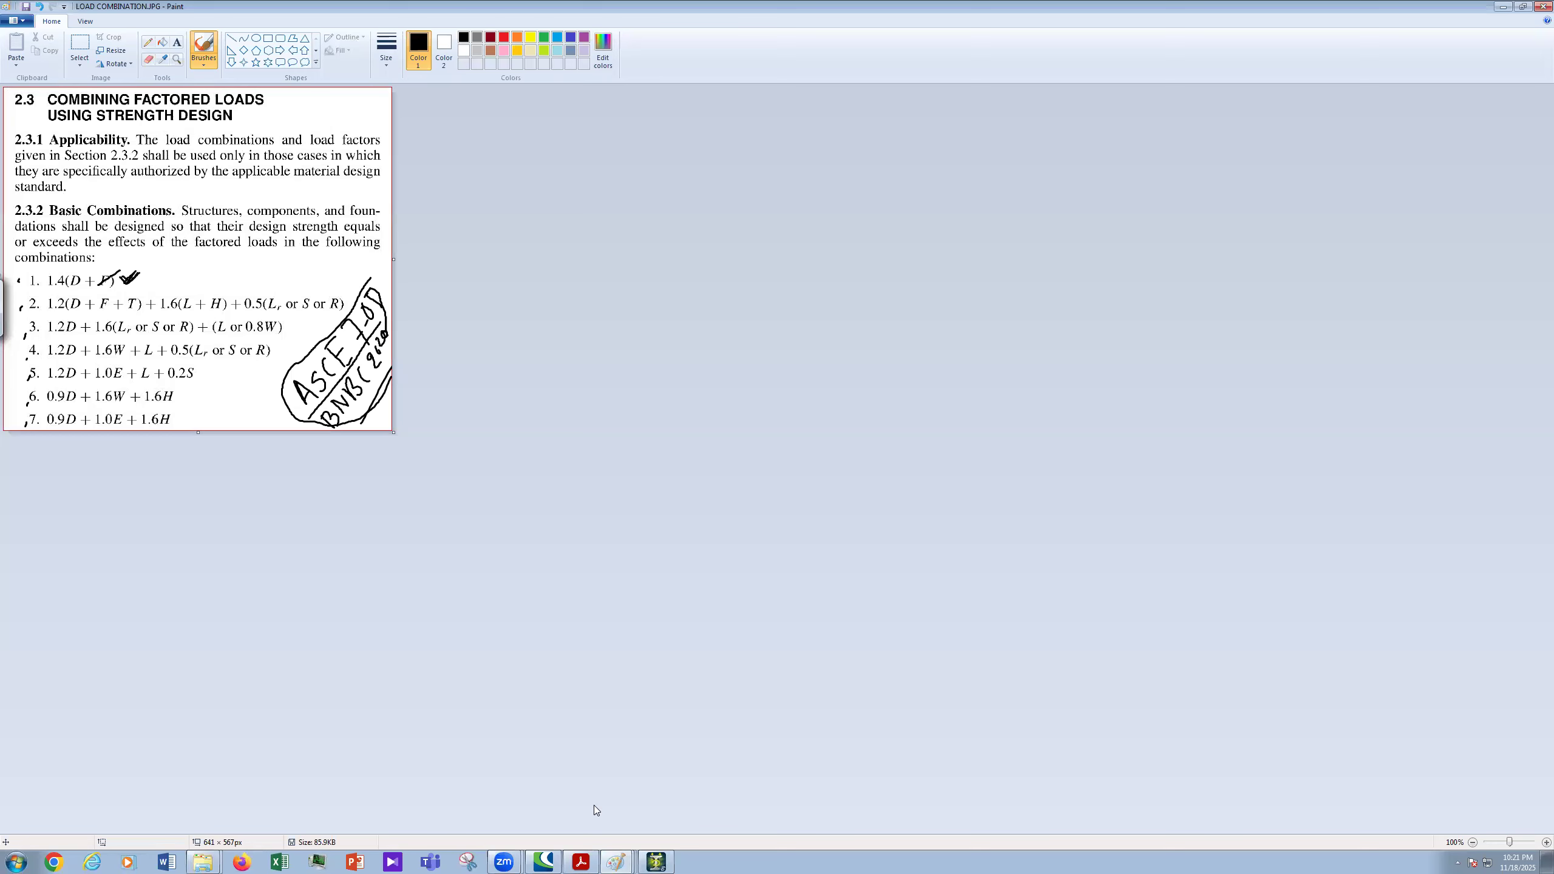
click(623, 859)
click(598, 817)
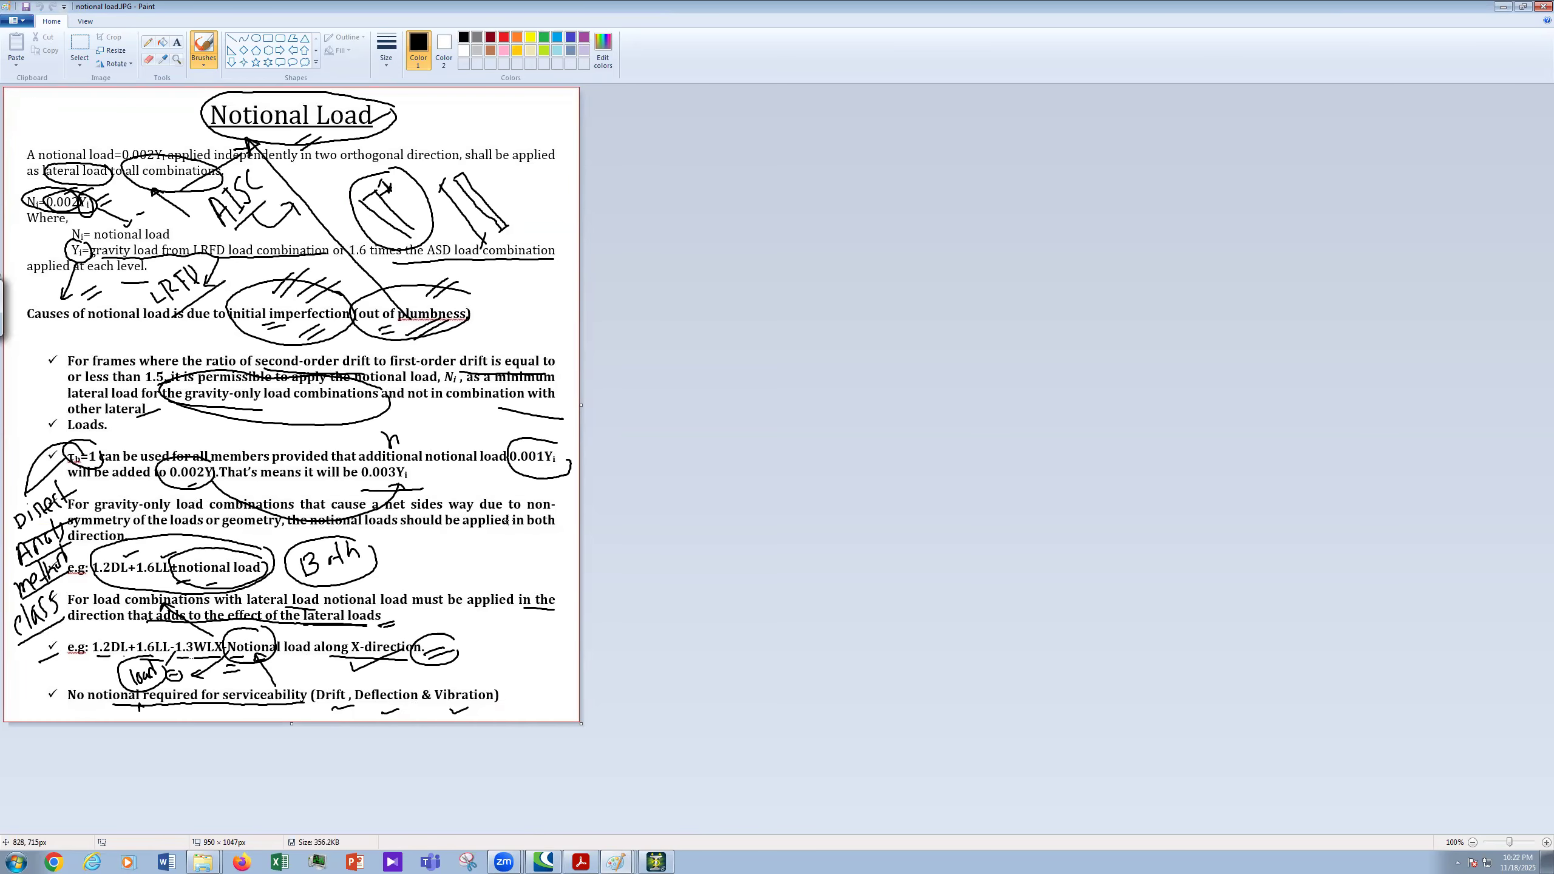
drag(533, 530, 565, 532)
drag(73, 549, 126, 543)
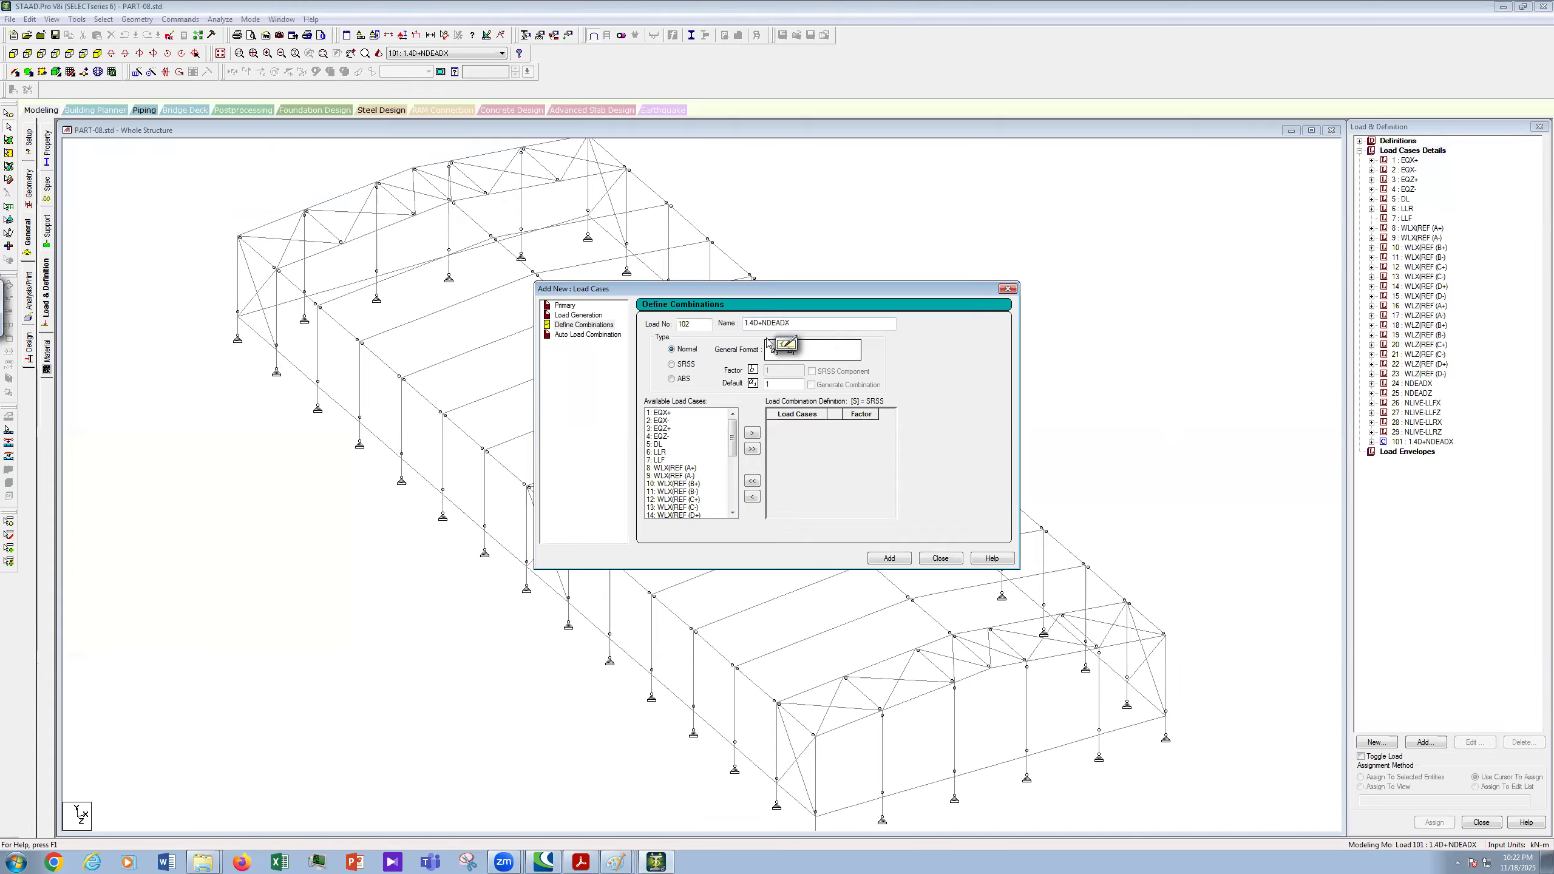
- Rename combination 102 to 1.4D-NDEADX and add 5: DL and 24: NDEADX to it
key(BackSpace)
text(-)
click(658, 445)
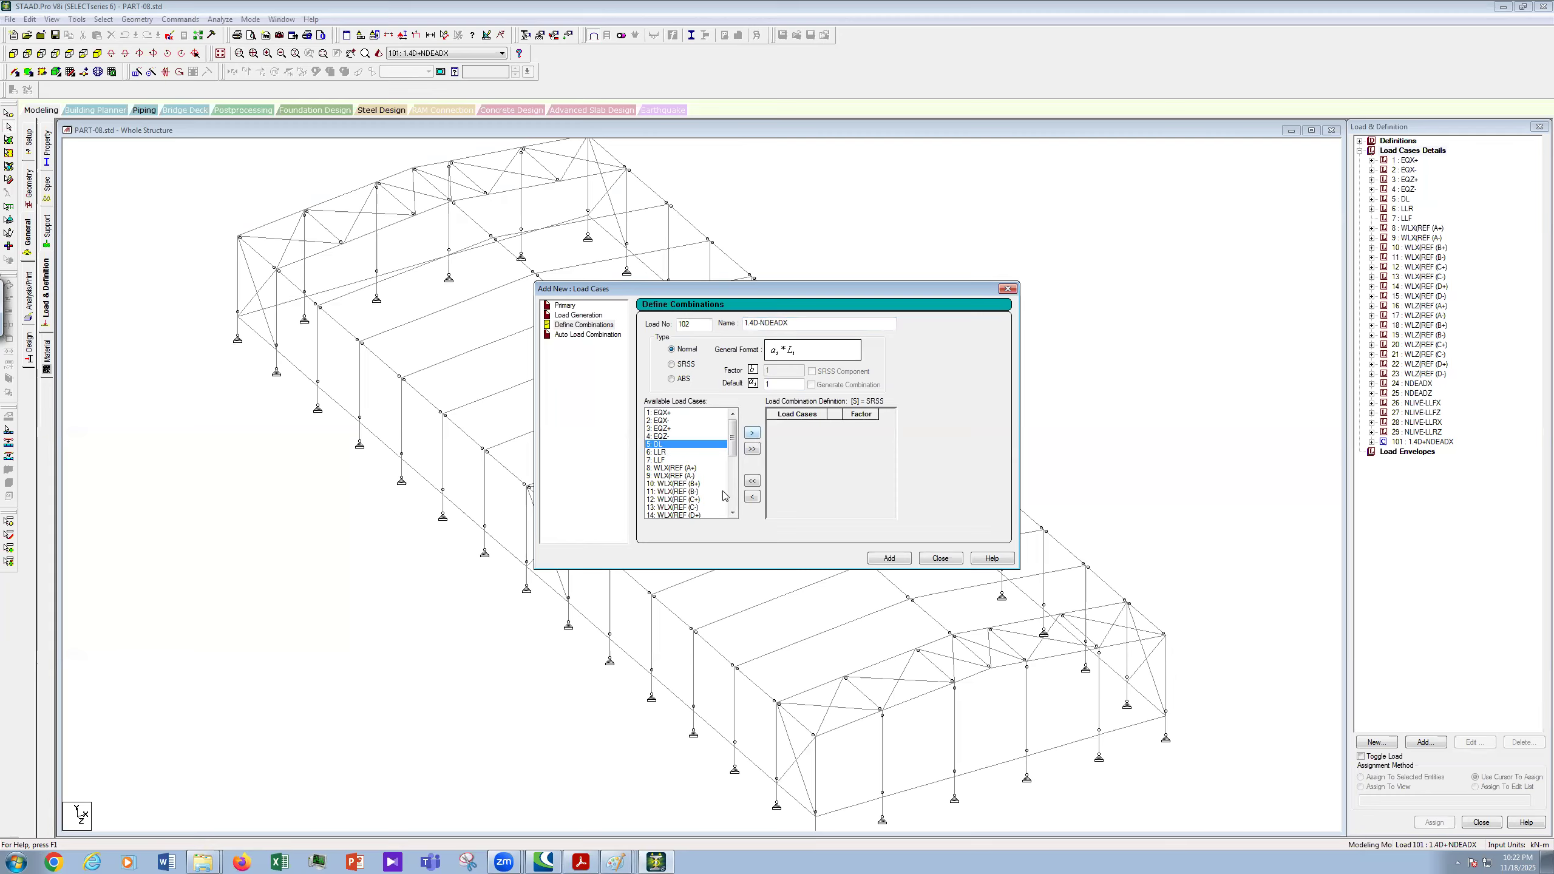
drag(737, 438, 734, 511)
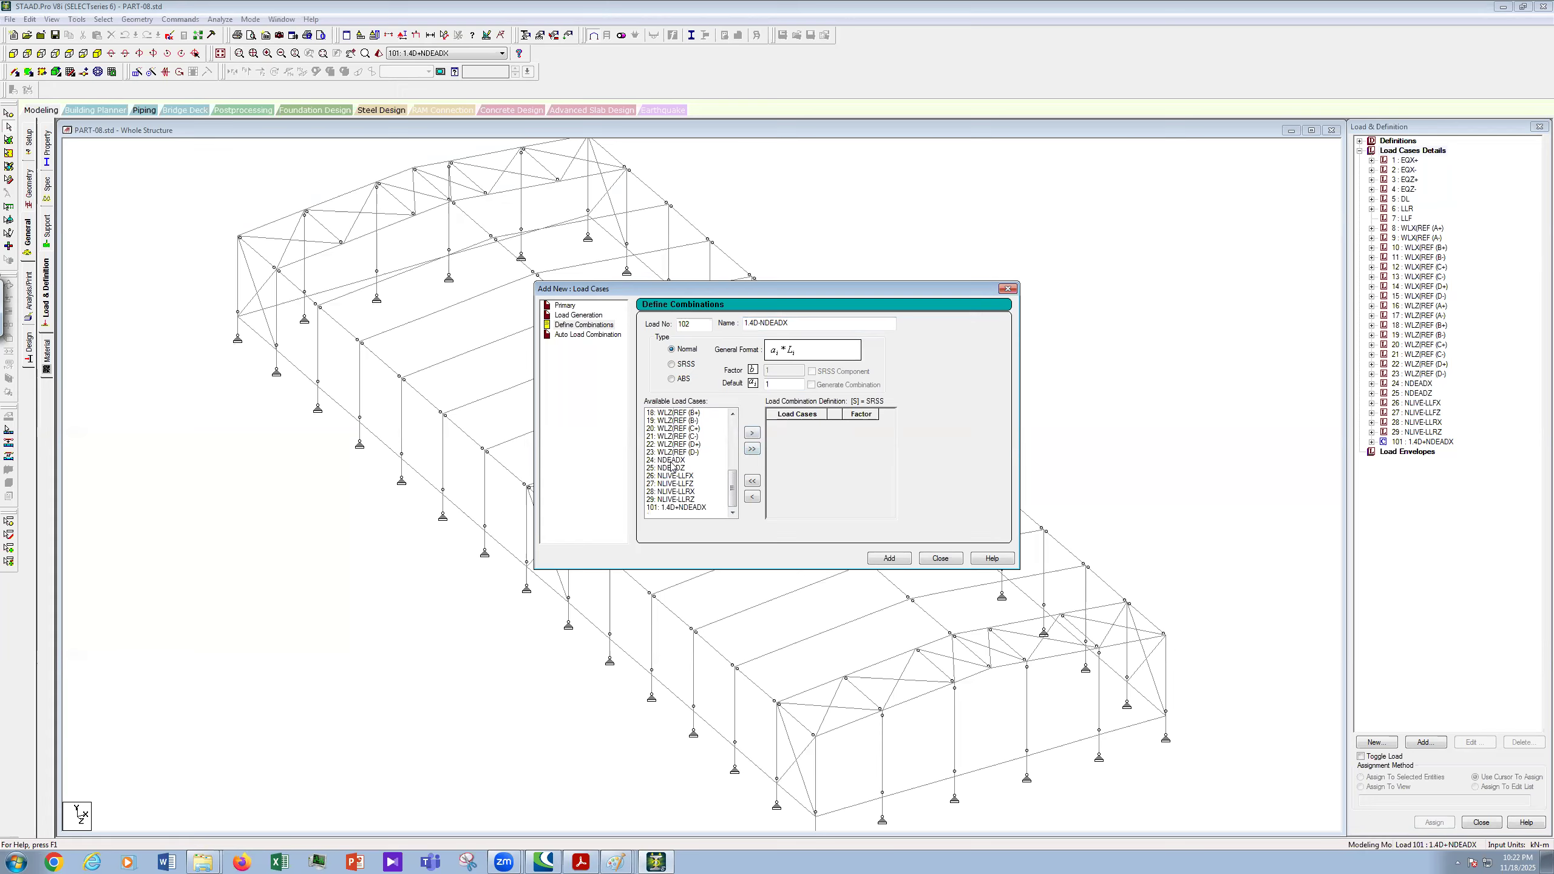
click(670, 460)
drag(732, 493, 738, 435)
click(665, 445)
click(752, 433)
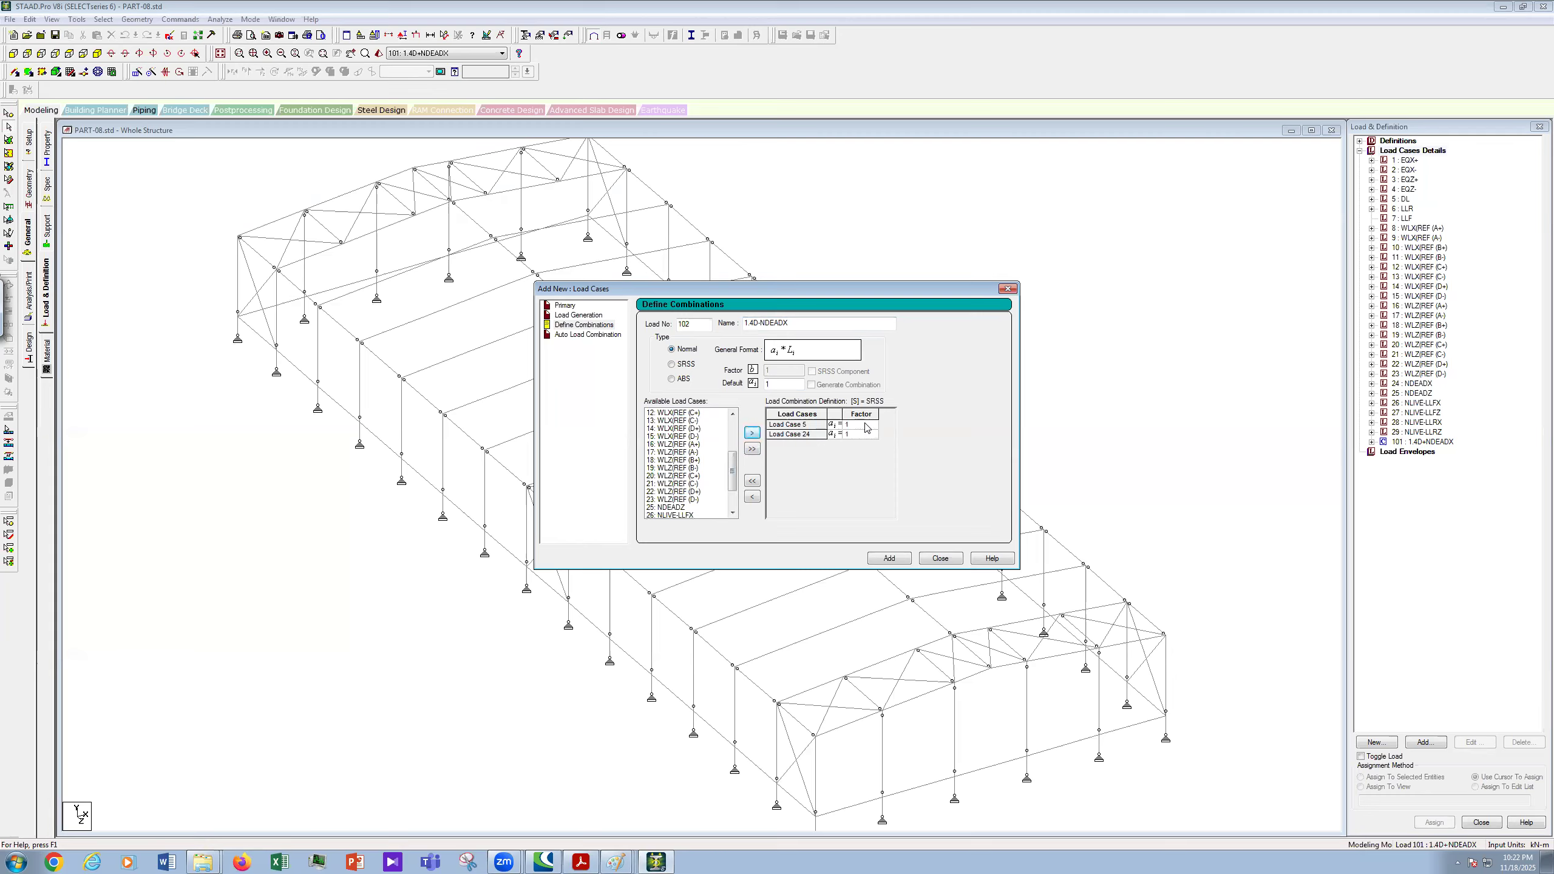
- Set factors 1.4 for DL and -1.4 for NDEADX, and add combination 102
click(866, 425)
click(866, 424)
text(.4)
click(863, 434)
text(-)
click(898, 564)
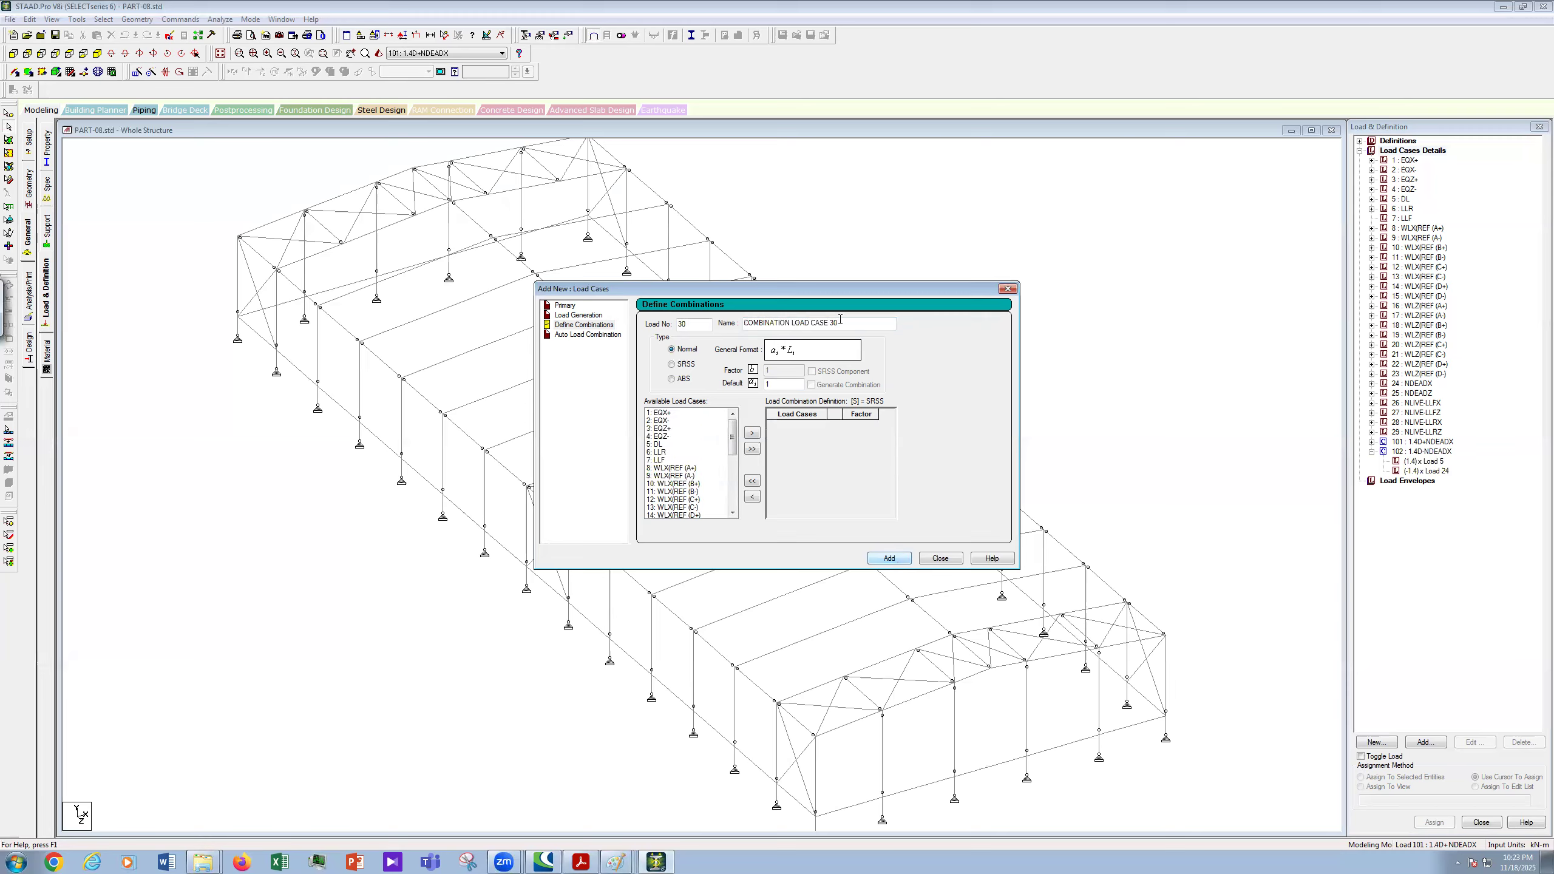
- Paste 1.4D+NDEADX as the name and set the load number to 103
drag(839, 318, 726, 320)
text(1.4D+NDEADX)
key(BackSpace)
key(BackSpace)
text(103)
- Add 5: DL and 25: NDEADZ at factor 1.4 each, and copy the name 1.4D+NDEADZ
click(655, 446)
drag(730, 443, 735, 500)
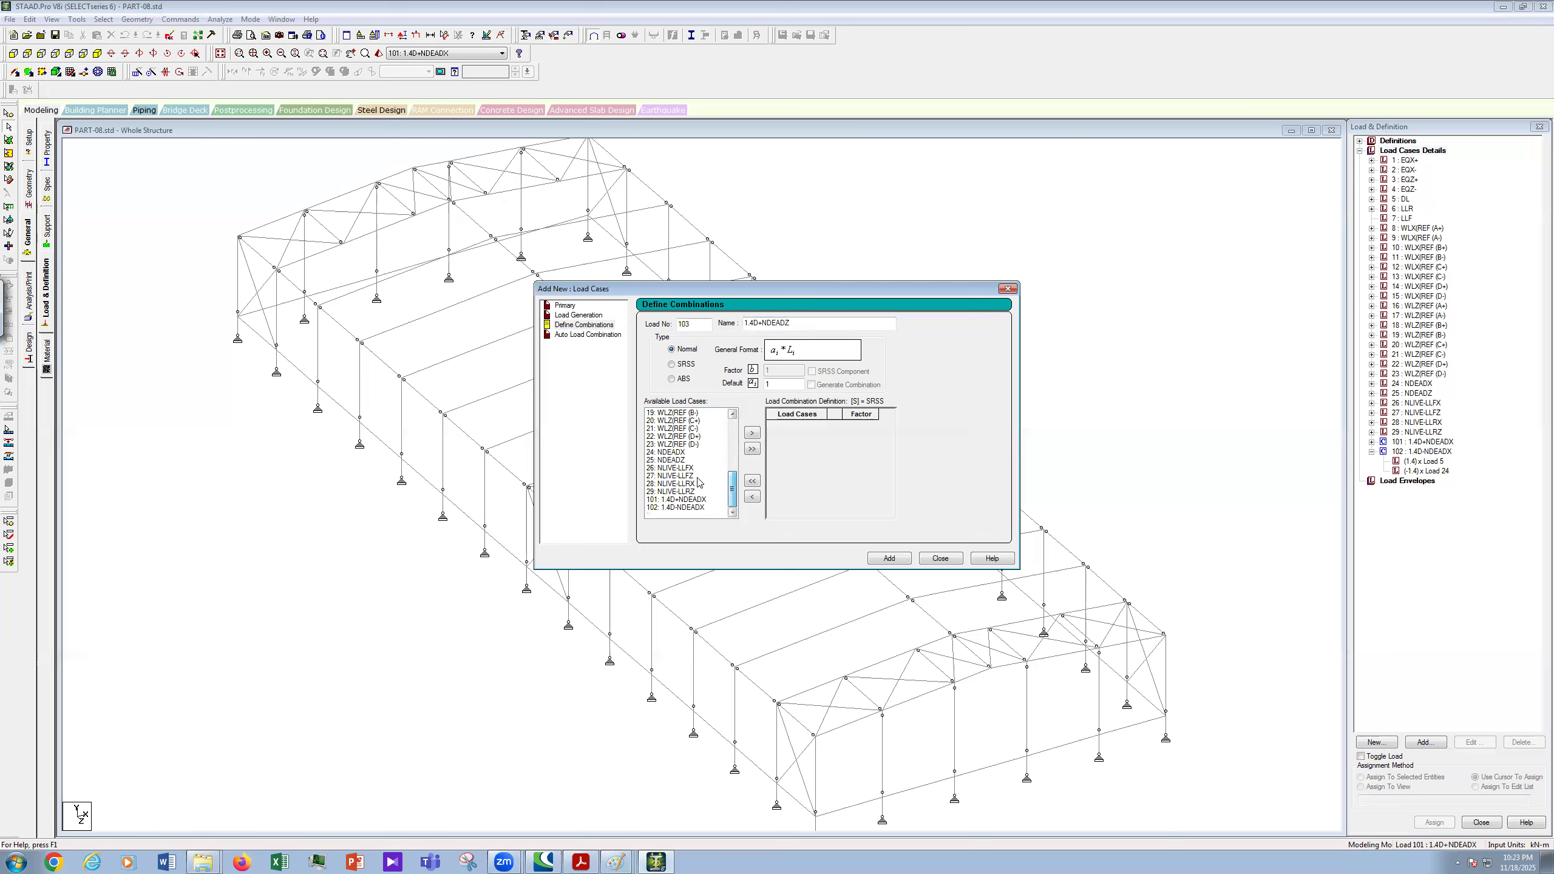
click(678, 460)
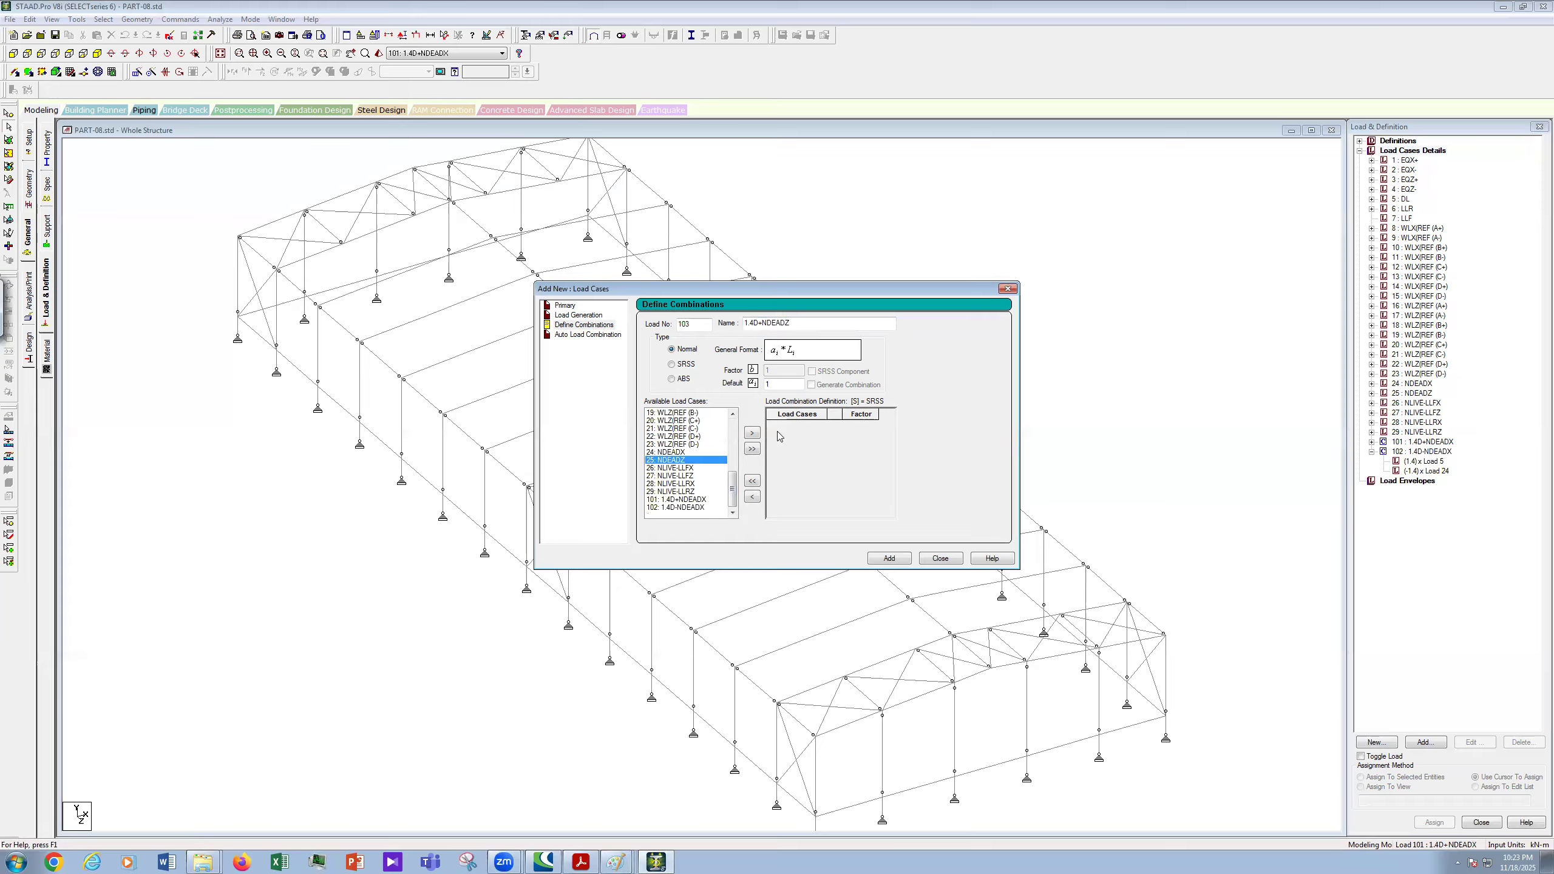
click(752, 433)
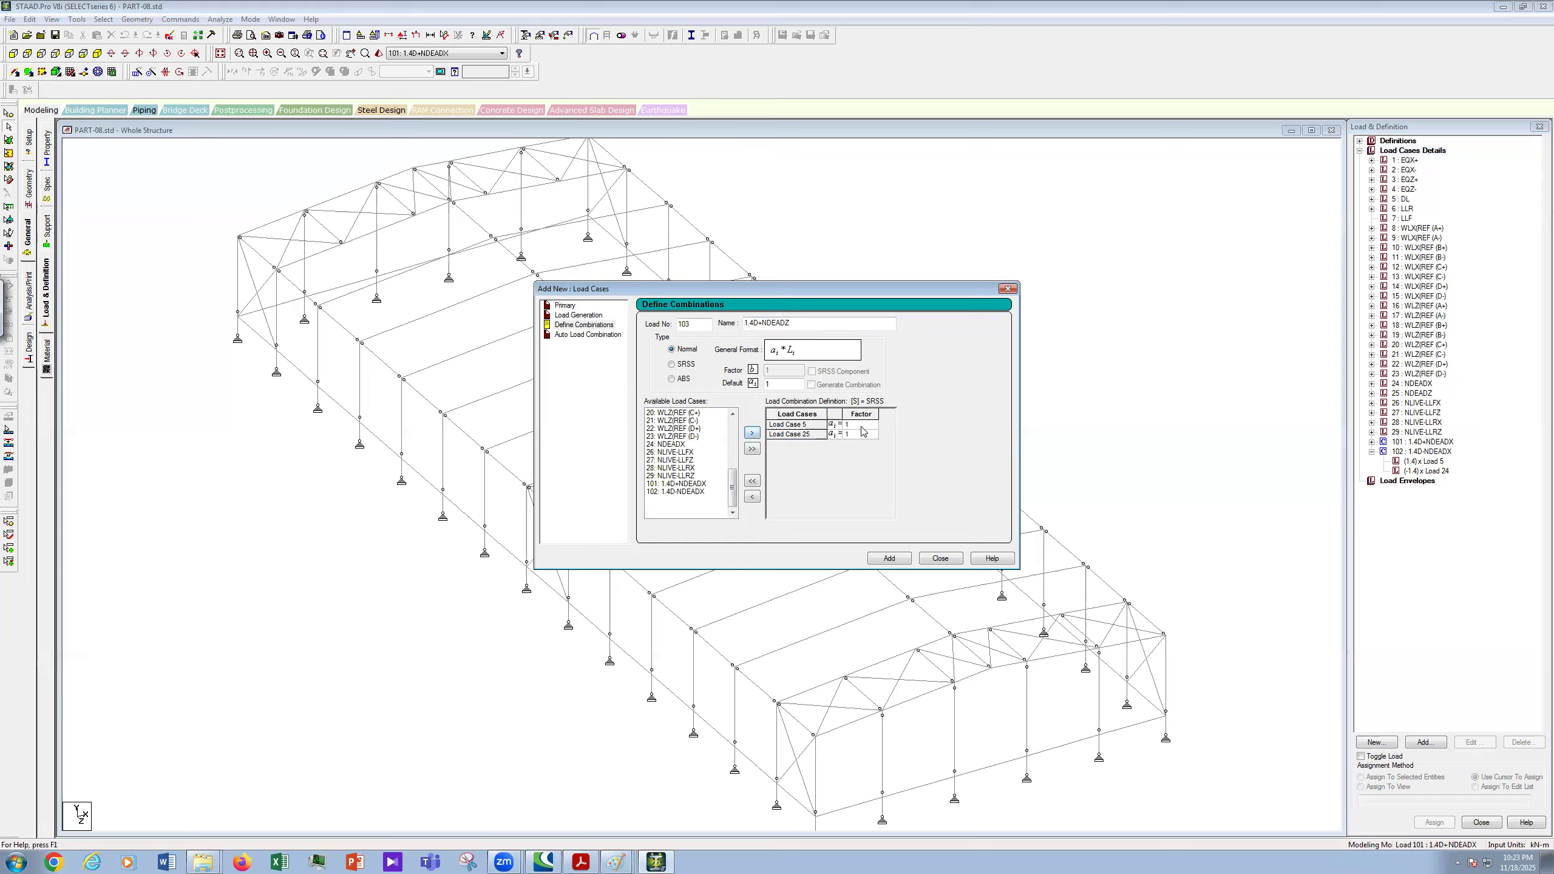
click(861, 425)
text(.4)
click(868, 433)
double_click(751, 323)
key(ctrl+c)
right_click(757, 325)
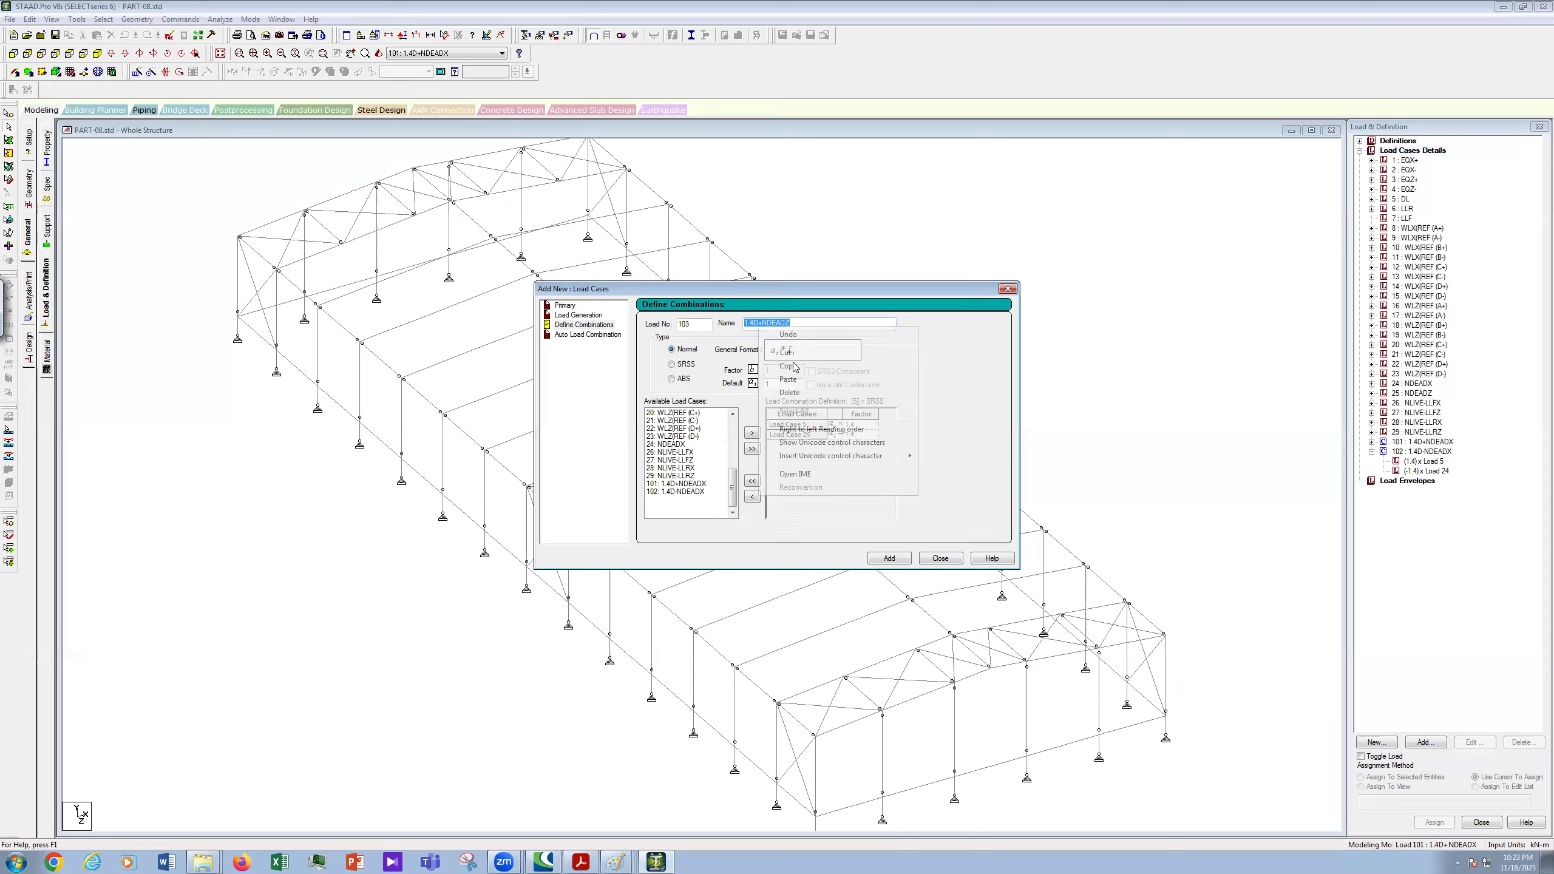
click(895, 564)
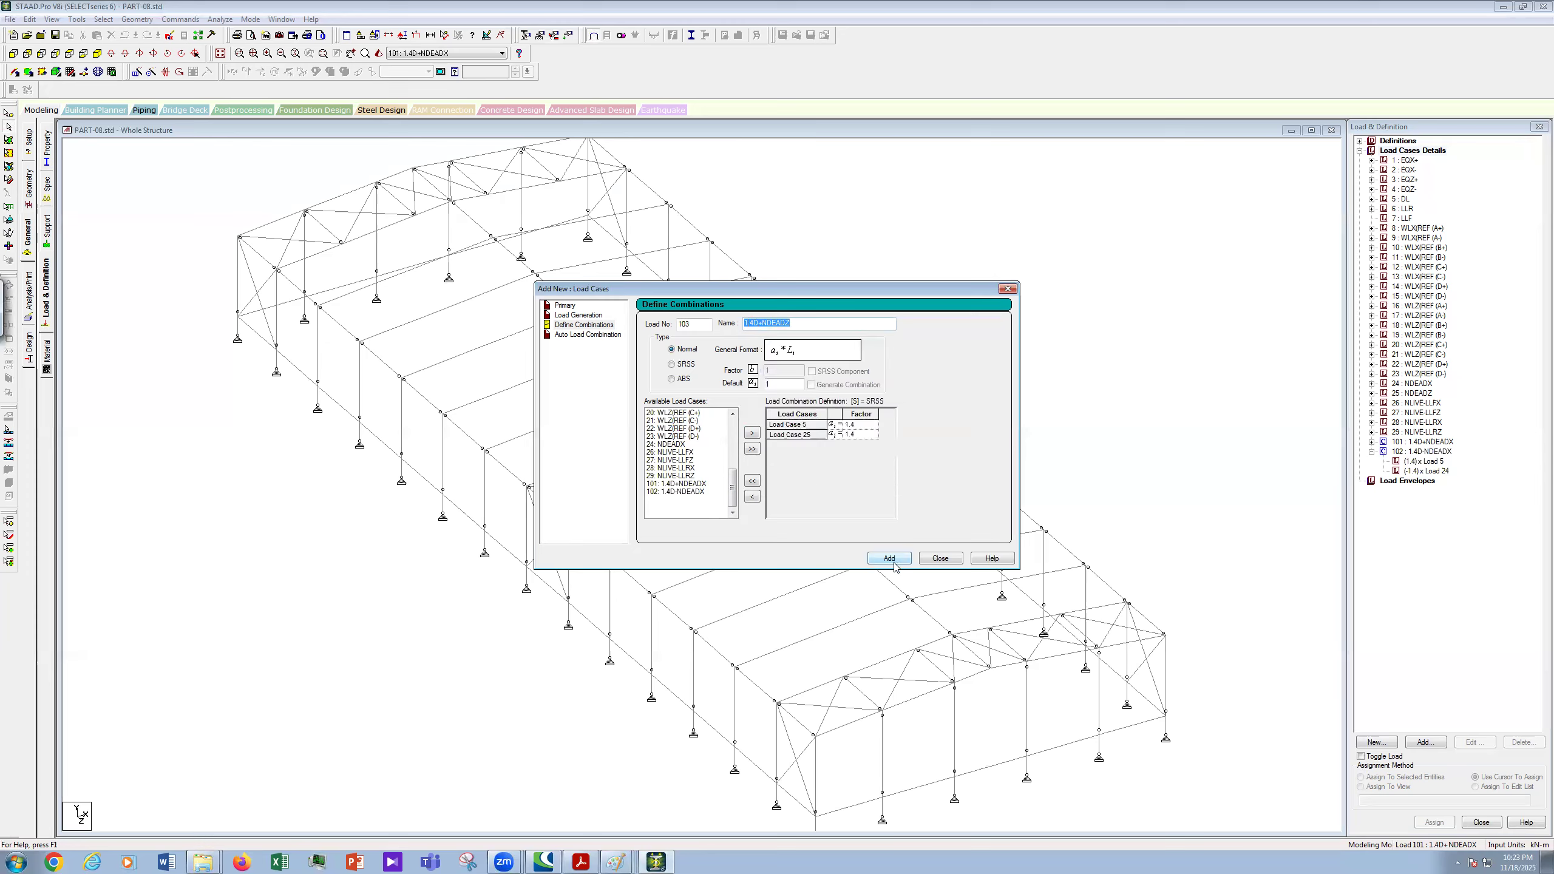
- Name the new combination 1.4D-NDEADZ and give it load number 104
drag(852, 324, 639, 333)
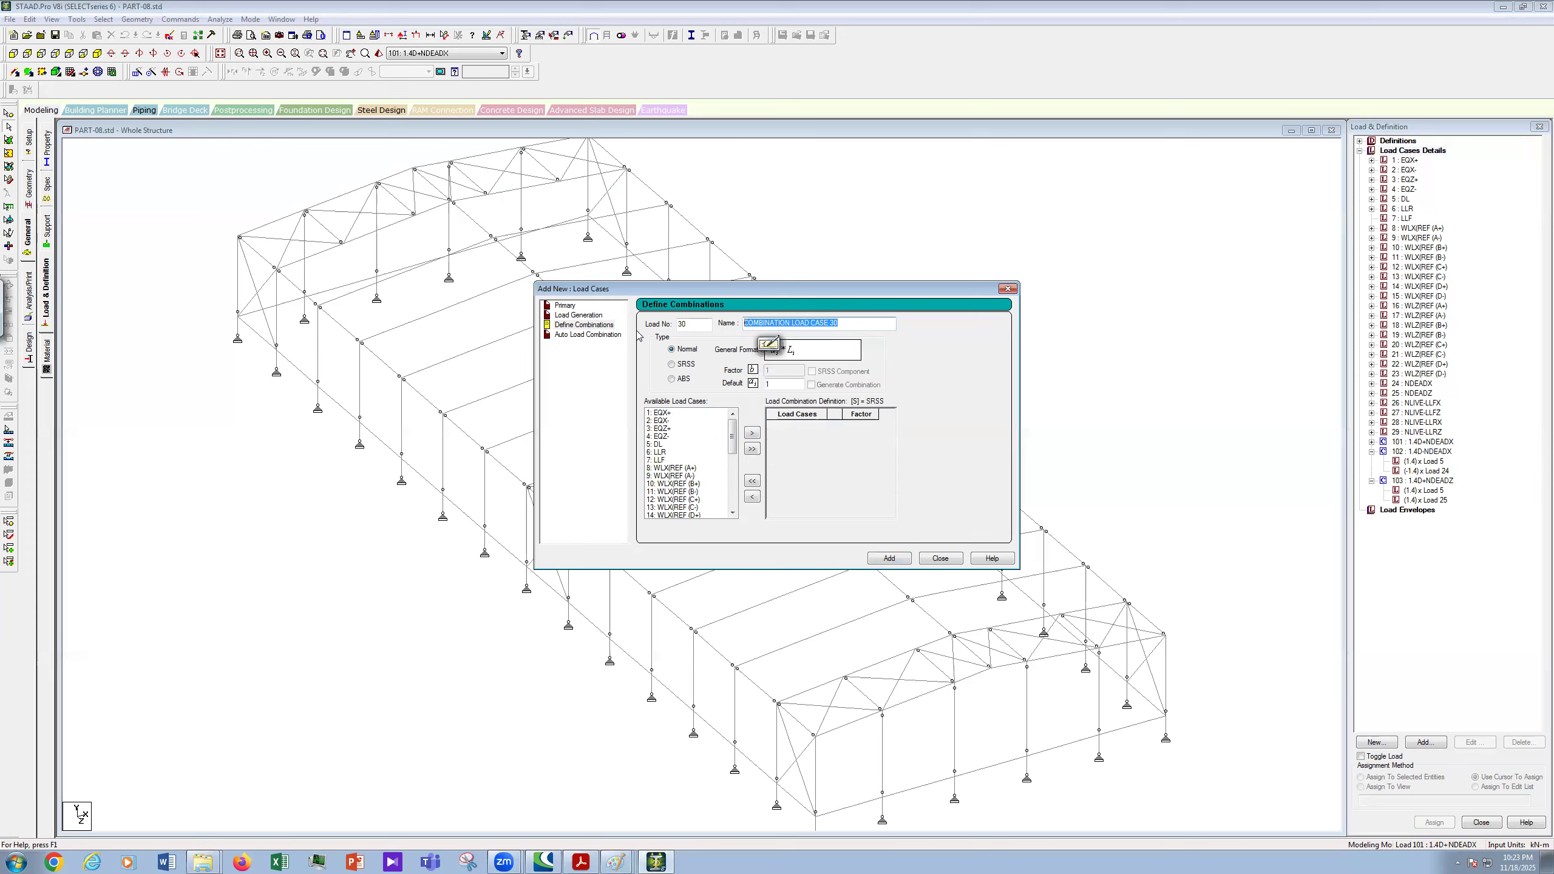
key(ctrl+v)
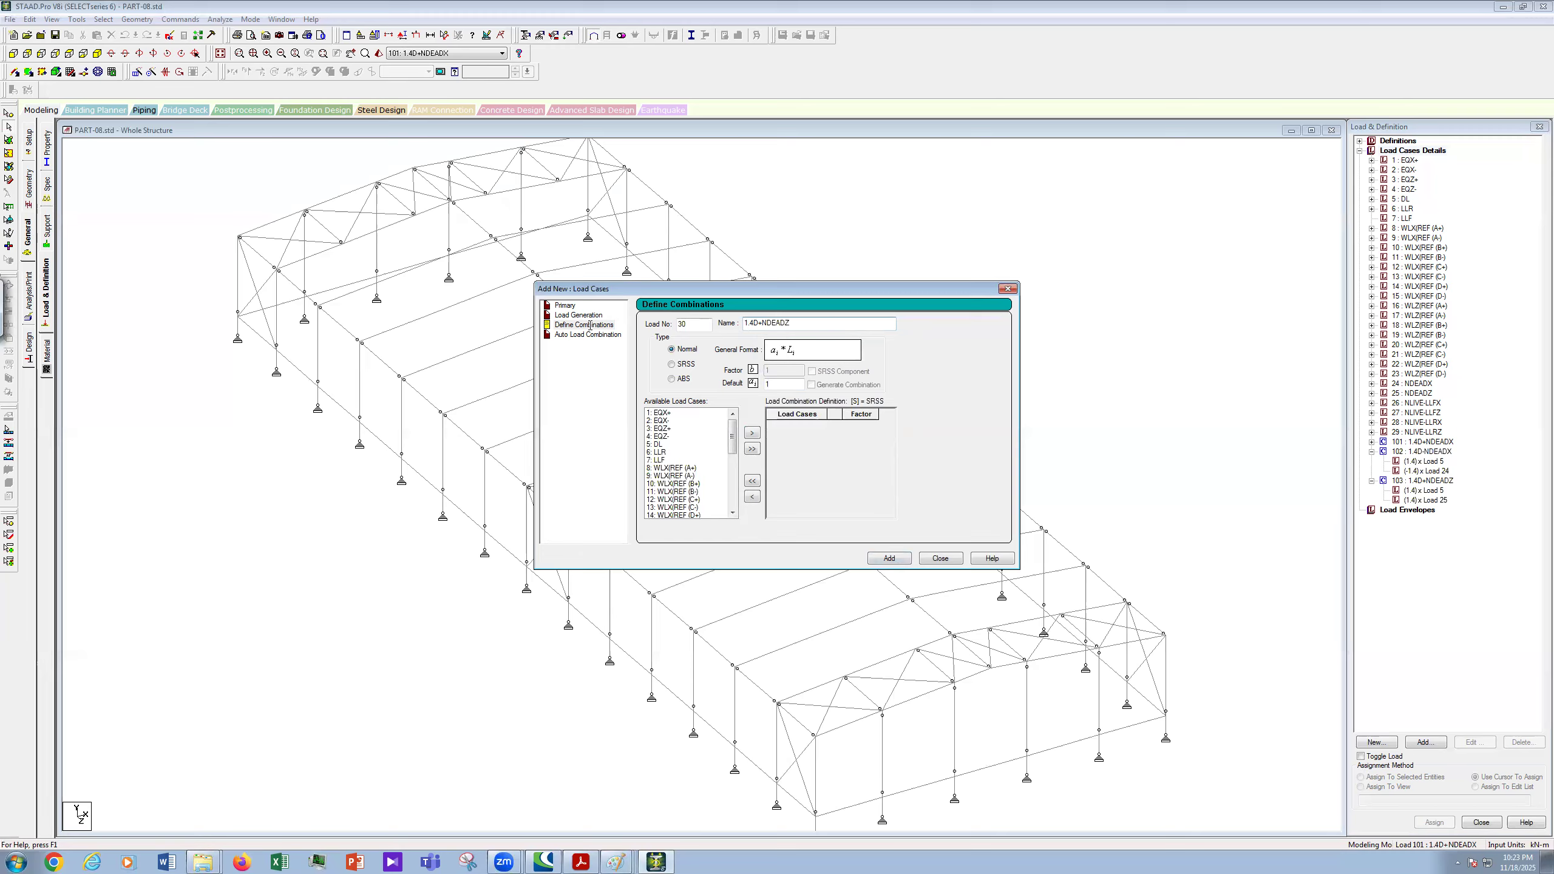
key(shift+Tab)
text(104)
- Combine 5: DL at factor 1.4 with 25: NDEADZ at -1.4 and add combination 104
click(668, 444)
scroll(744, 484, down, 4)
scroll(742, 493, down, 3)
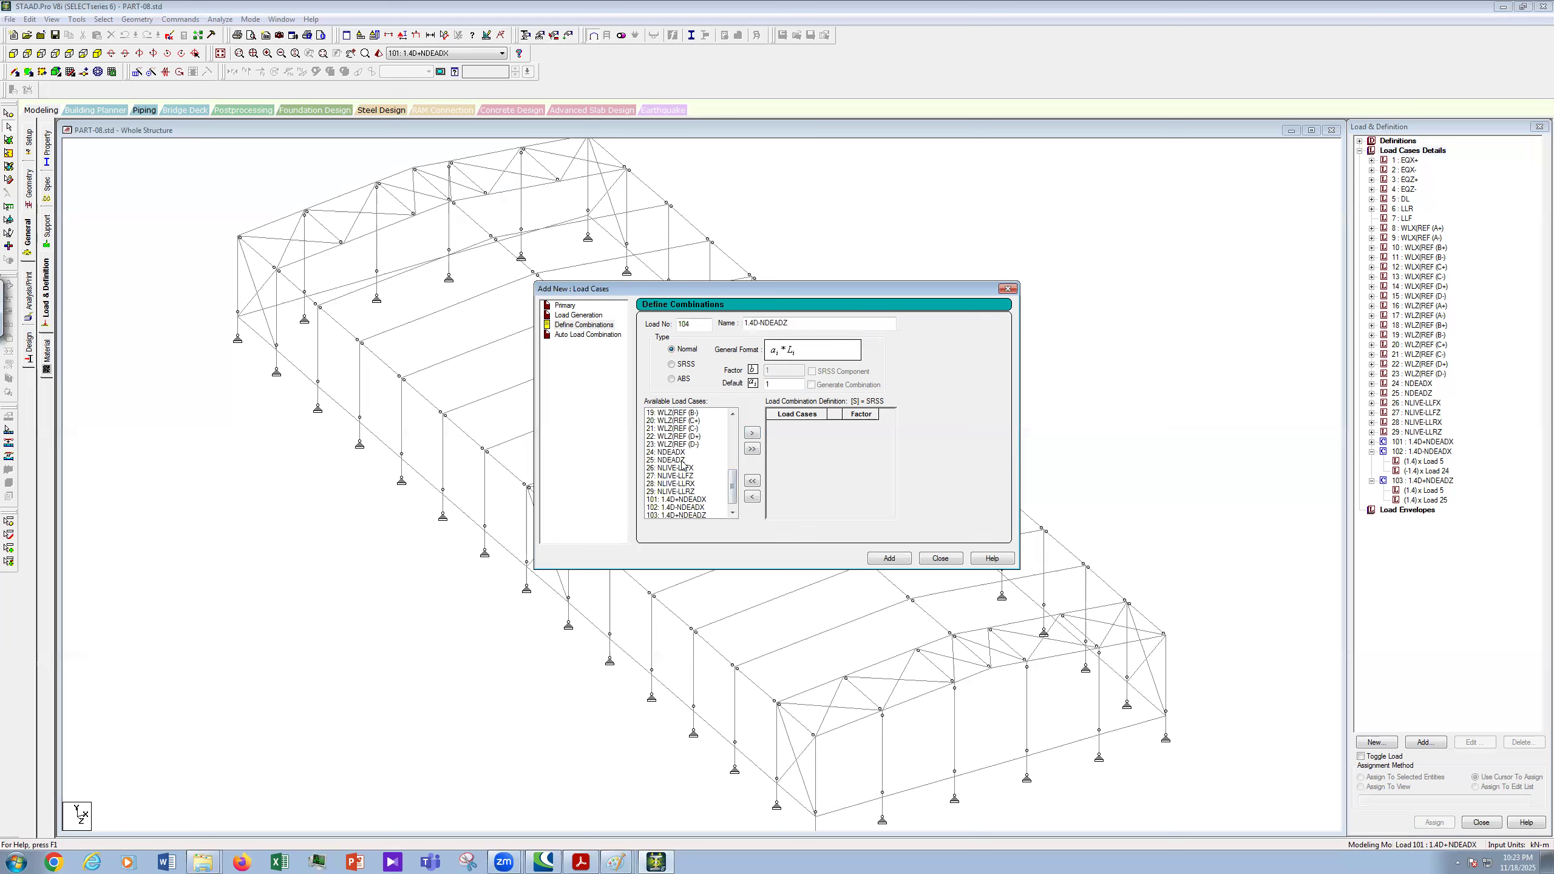
ctrl+click(682, 462)
click(752, 432)
click(860, 427)
text(1.)
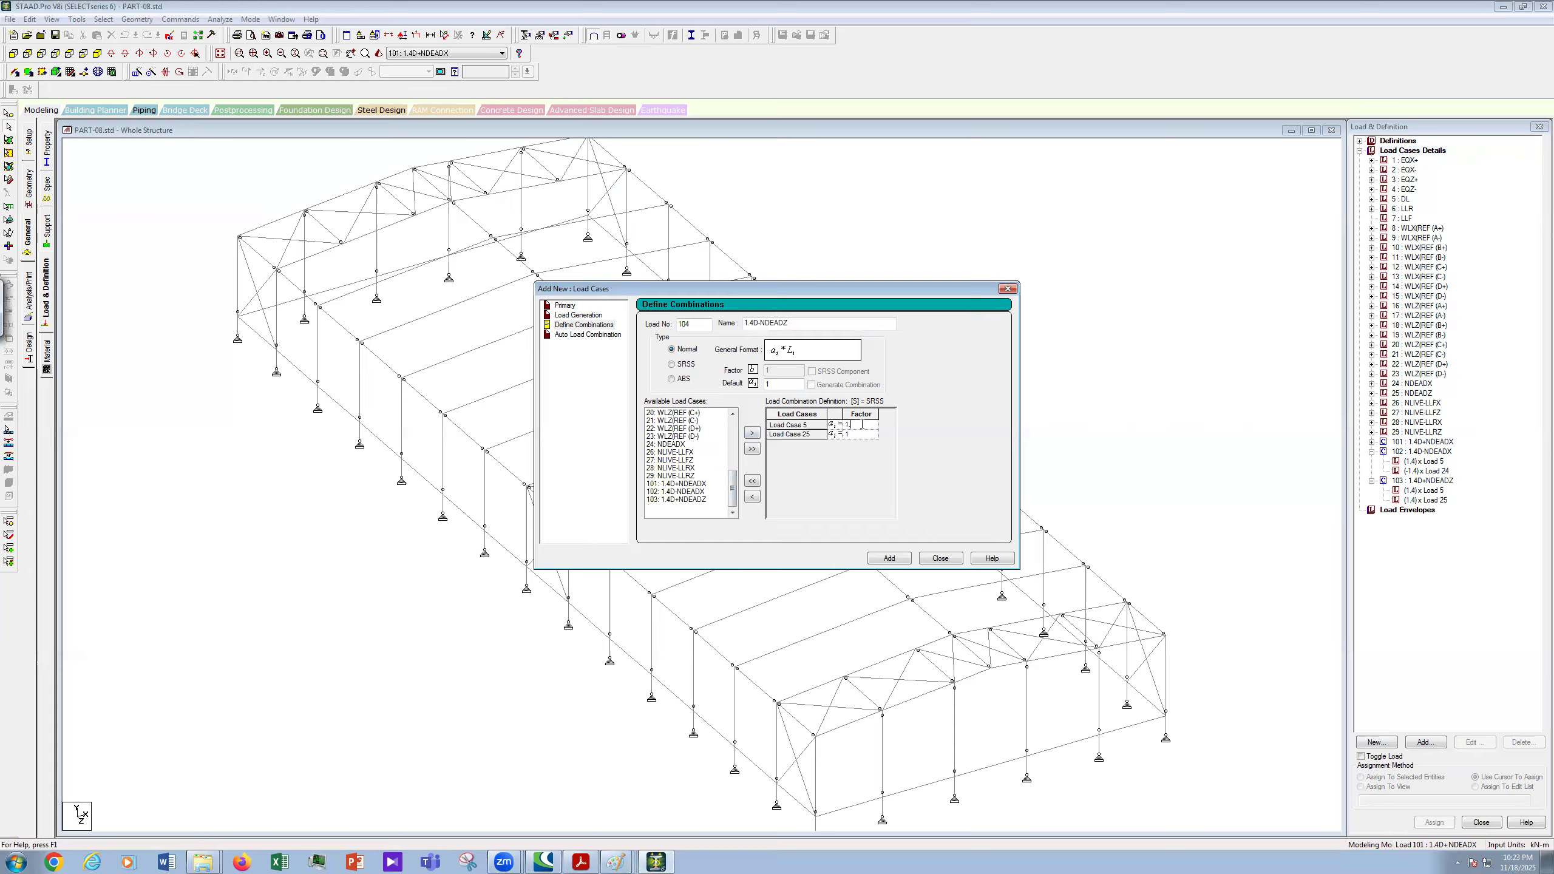
text(4)
click(869, 434)
text(-)
click(898, 559)
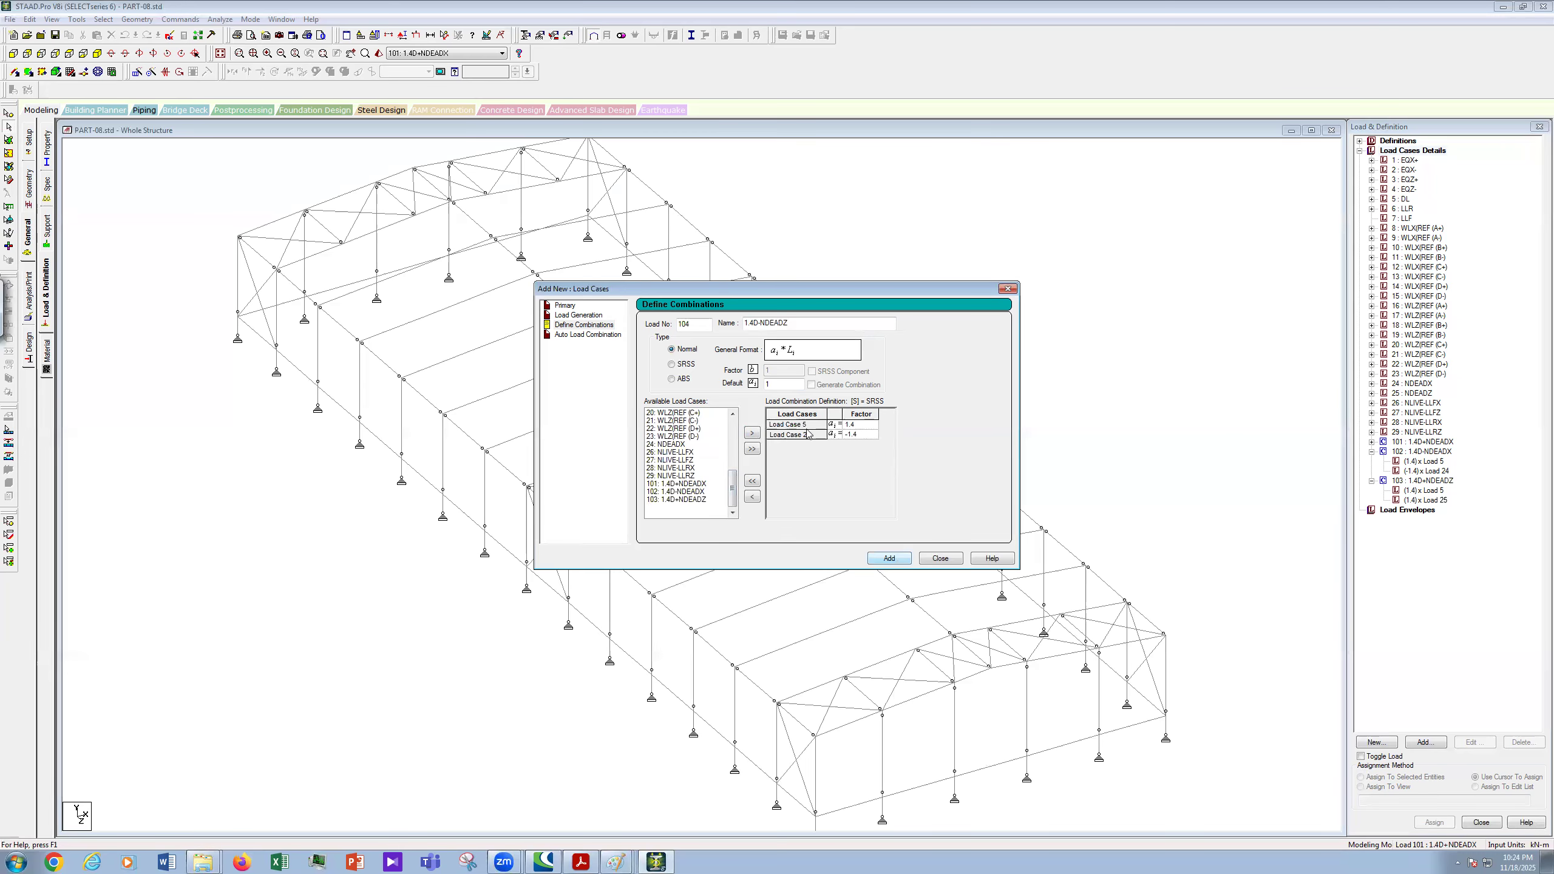
- Set the next load number to 105 and bring up the LOAD COMBINATION.JPG reference in Paint
double_click(685, 323)
text(10)
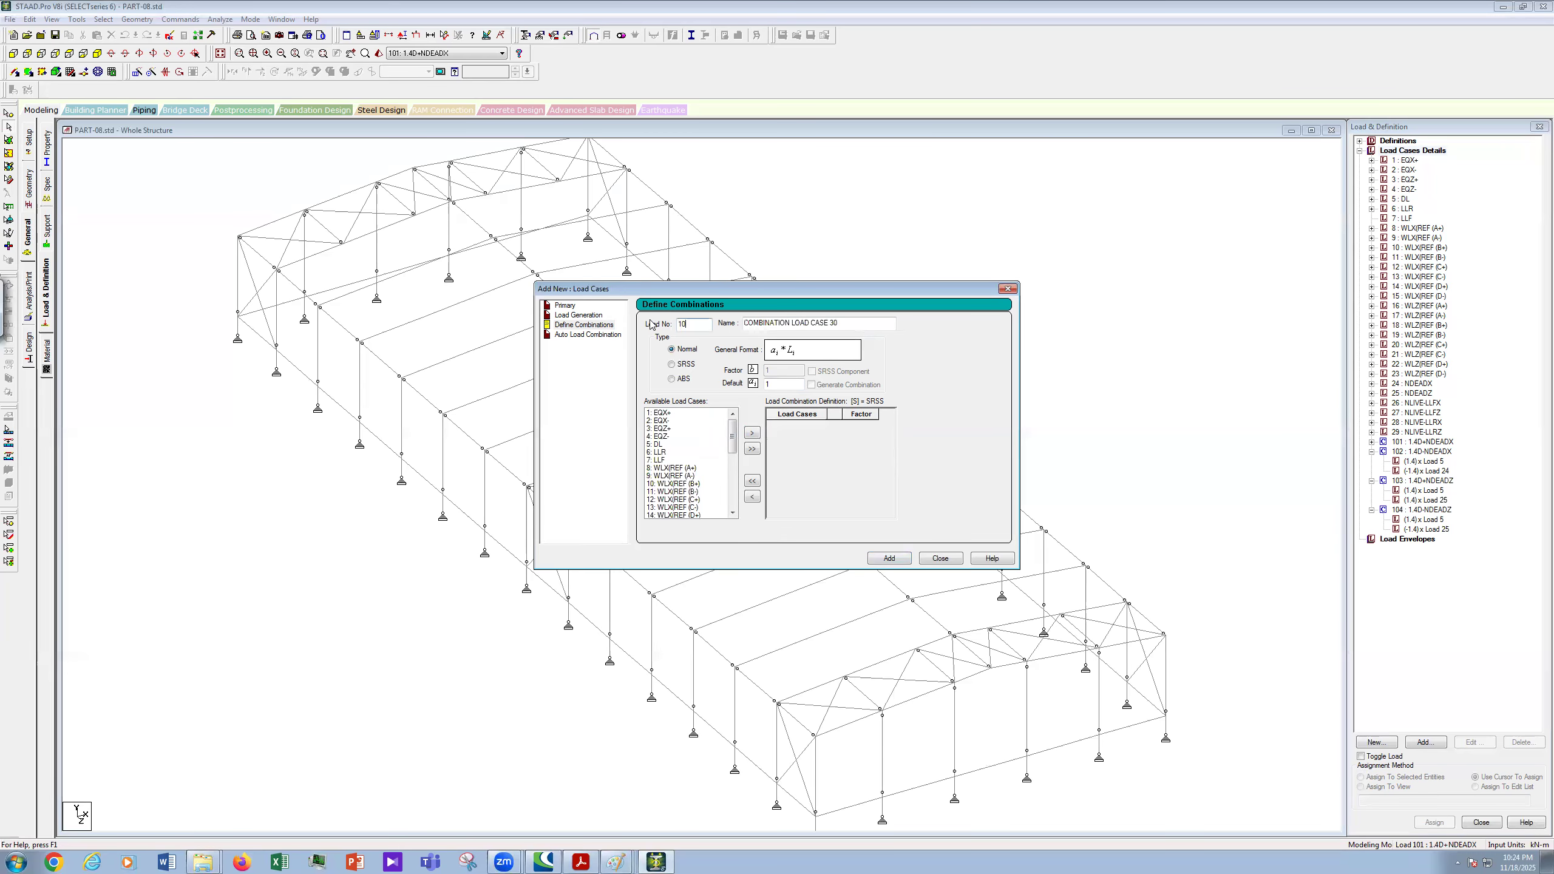
text(5)
click(619, 860)
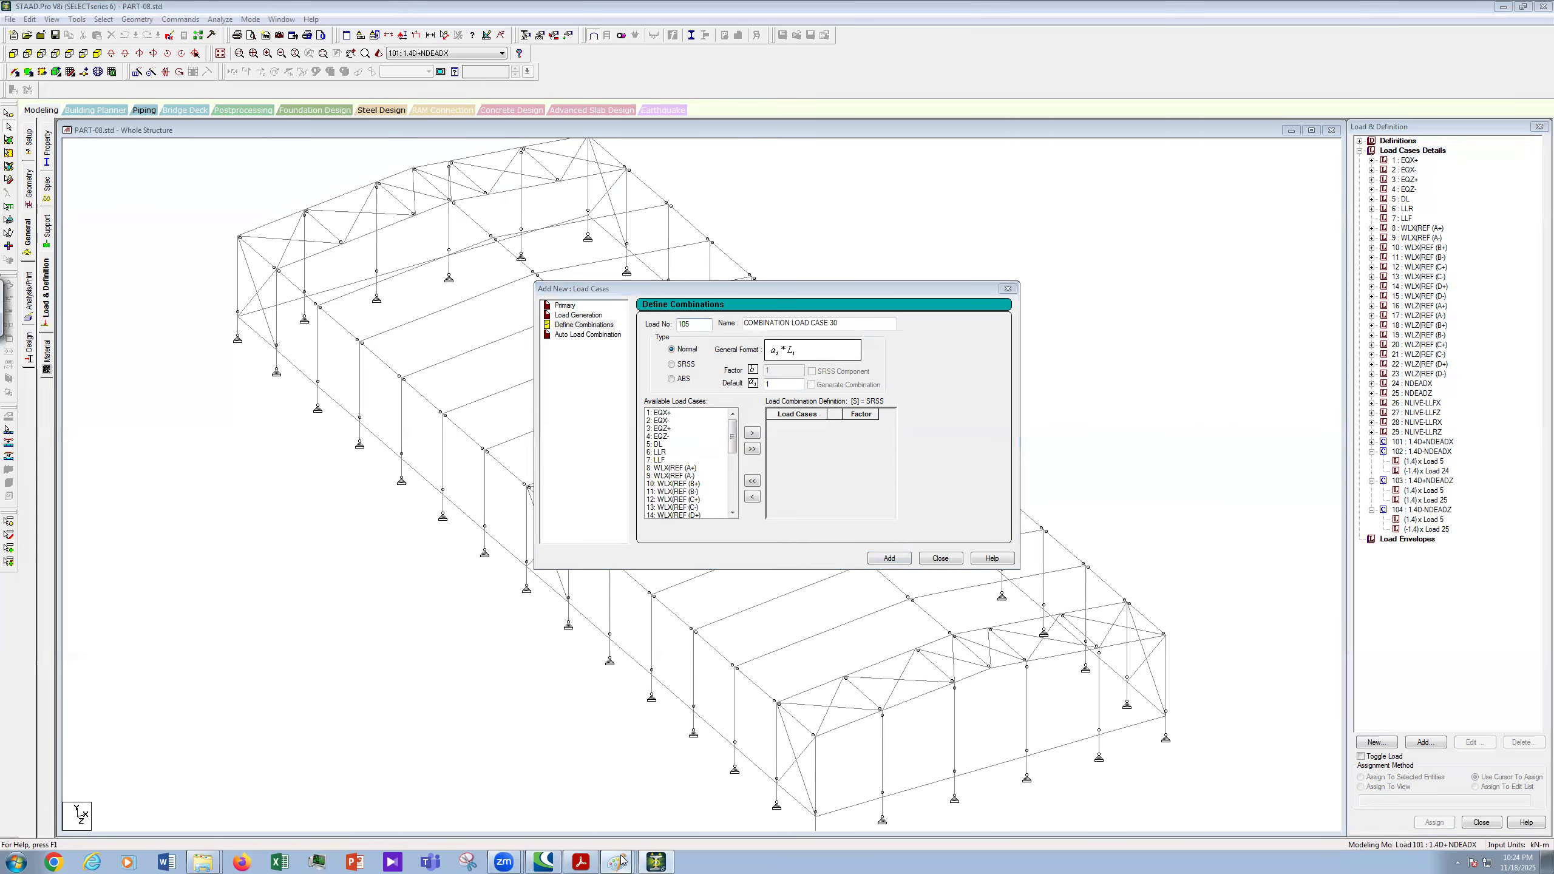
click(600, 792)
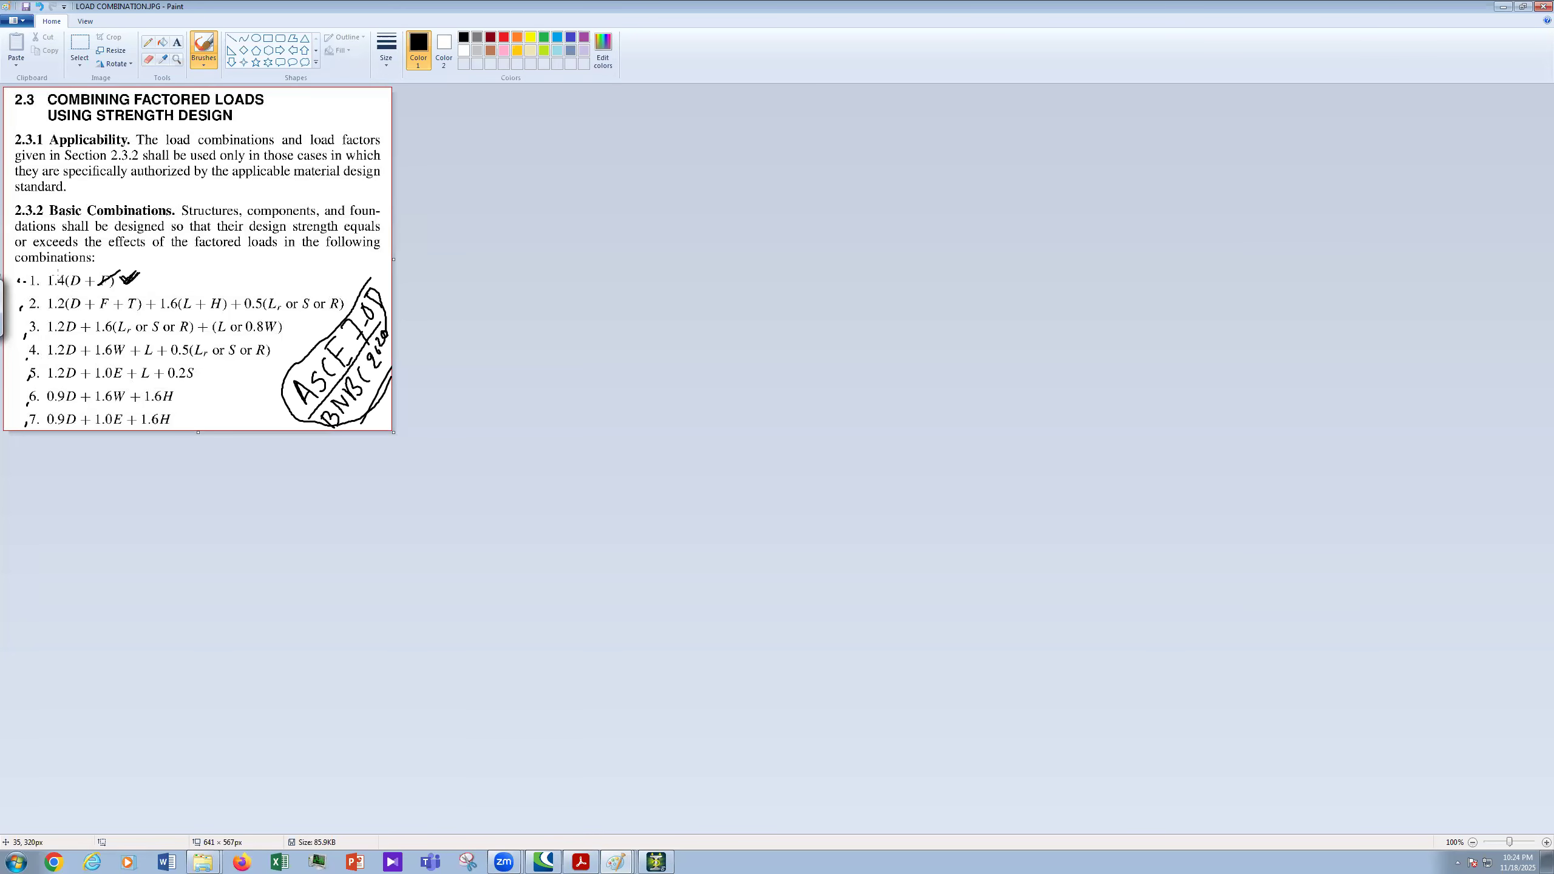
- Strike through combination 1.4(D + F) and underline its ok, then tick combination 2 and cross out its F term
drag(24, 283, 179, 263)
drag(157, 281, 181, 269)
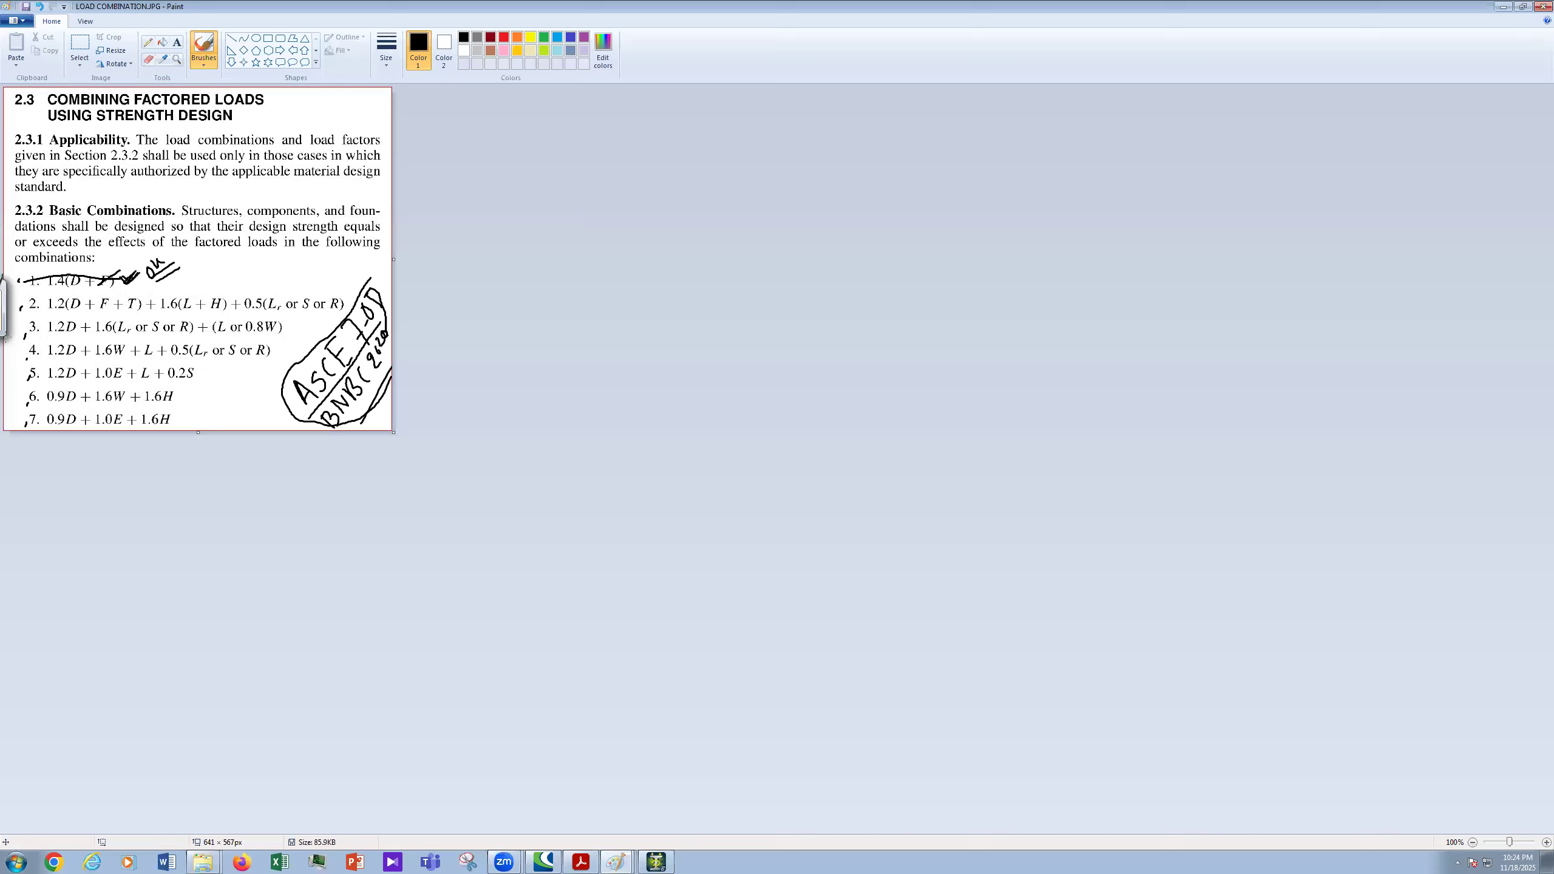
drag(19, 306, 29, 300)
drag(96, 297, 219, 311)
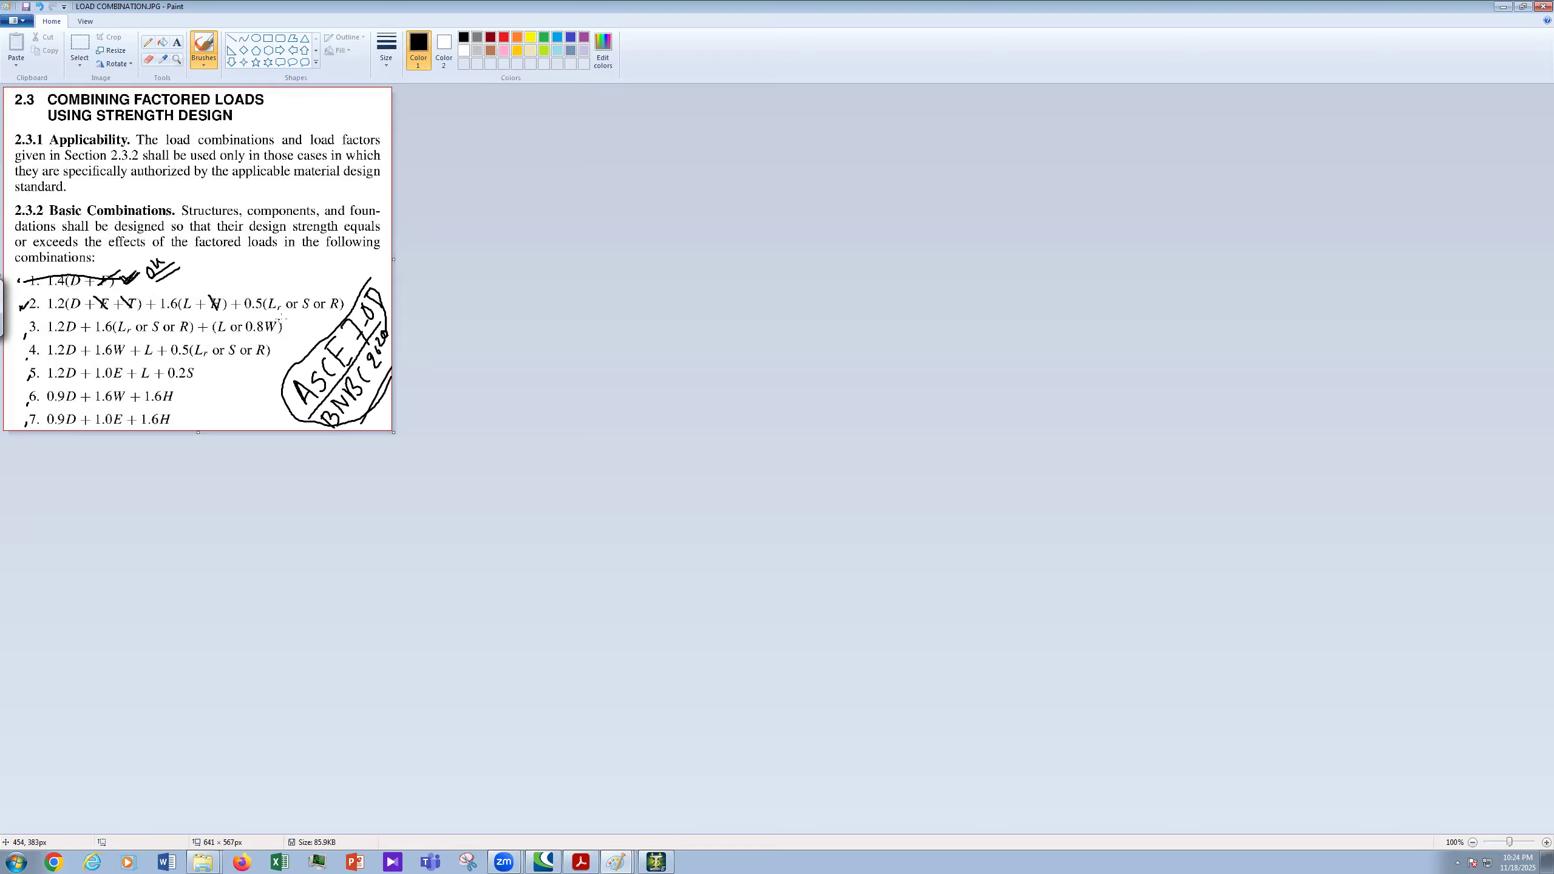
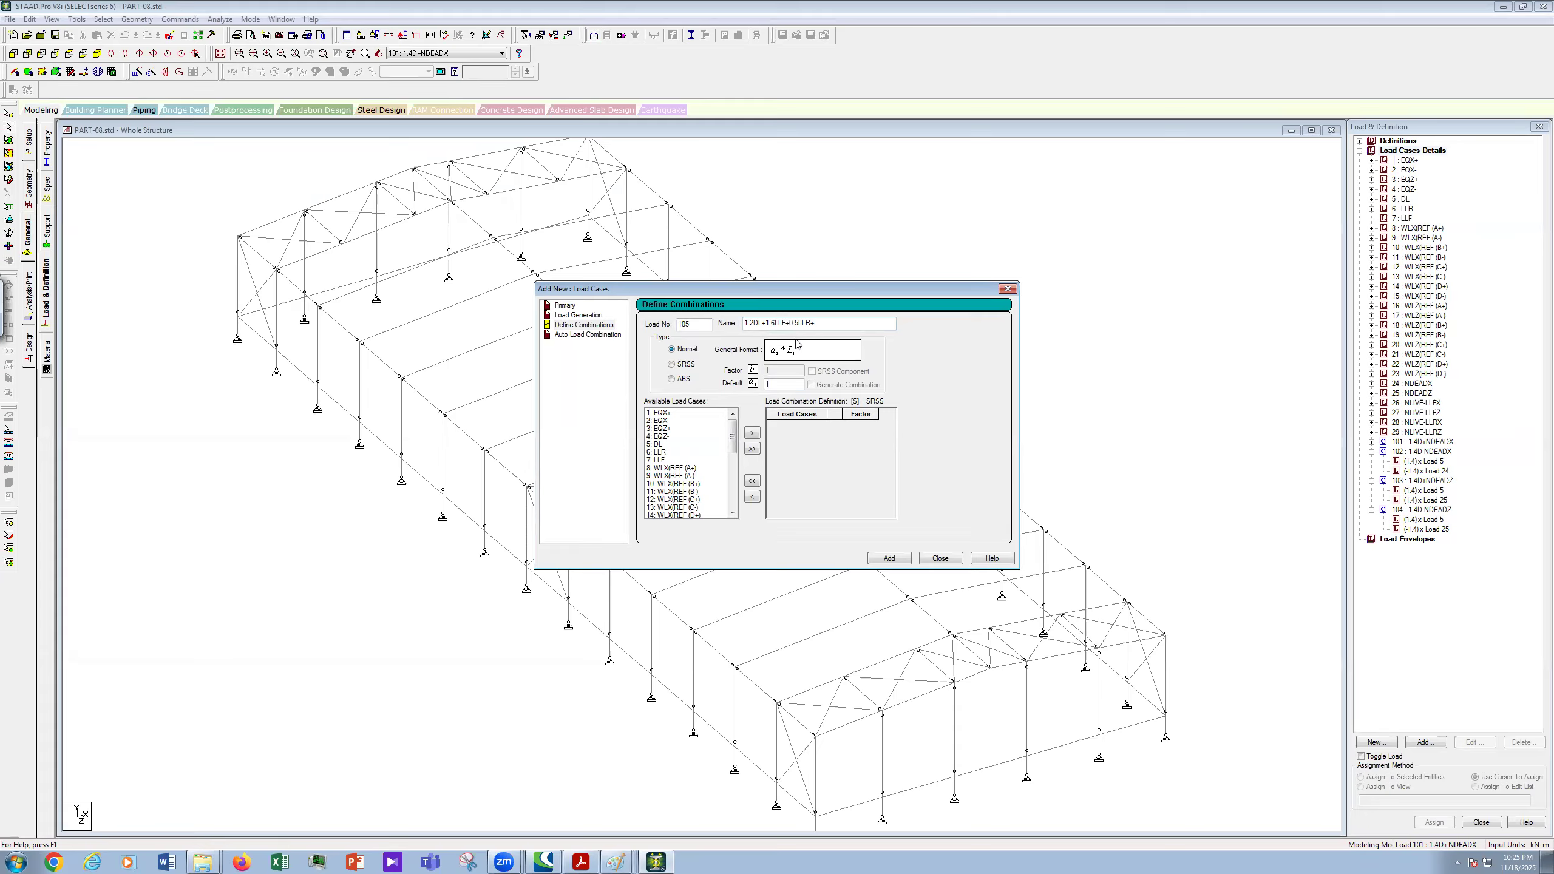
- Append NDEADX+NLIVEX to combination 105's name and dismiss the no-combination error
text(ND)
text(E)
text(A)
text(D)
text(X+N)
text(DEA)
key(BackSpace)
key(BackSpace)
key(BackSpace)
key(BackSpace)
text(LIVEX)
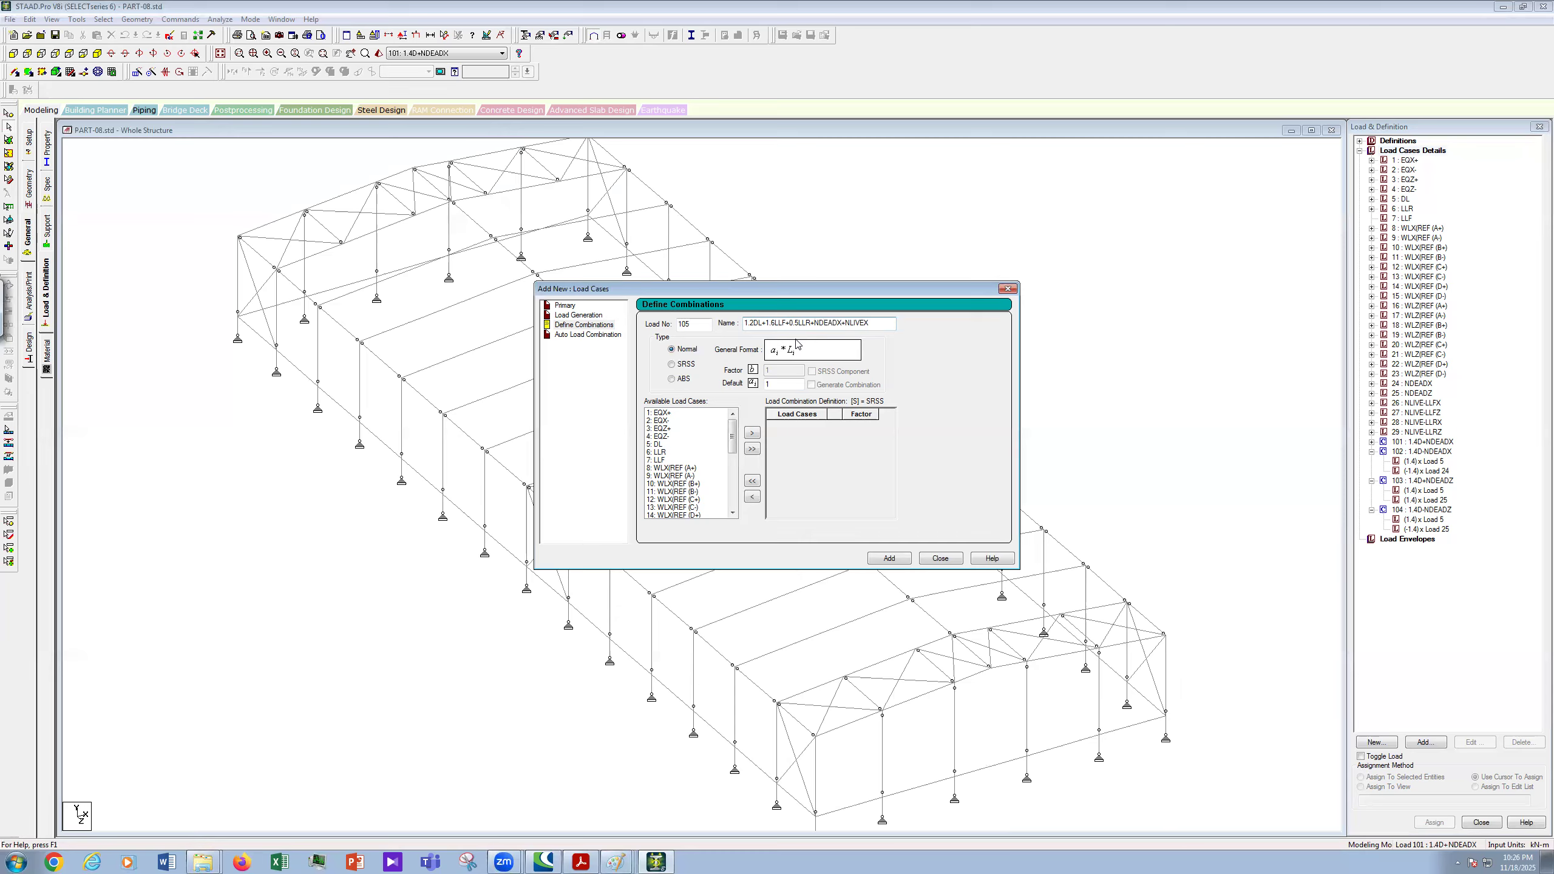
key(Return)
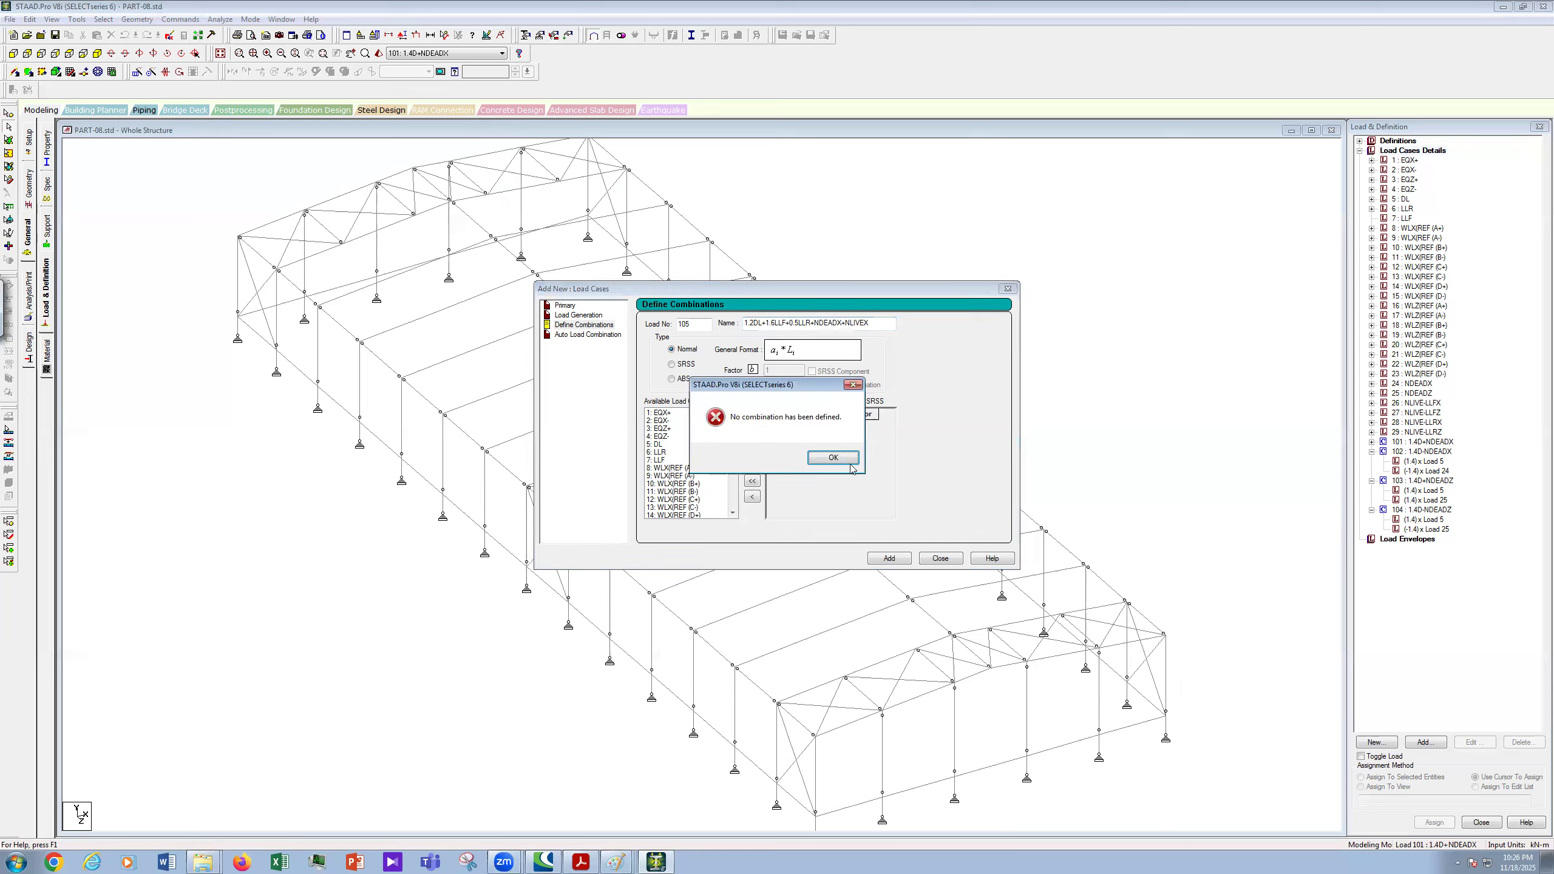
key(Return)
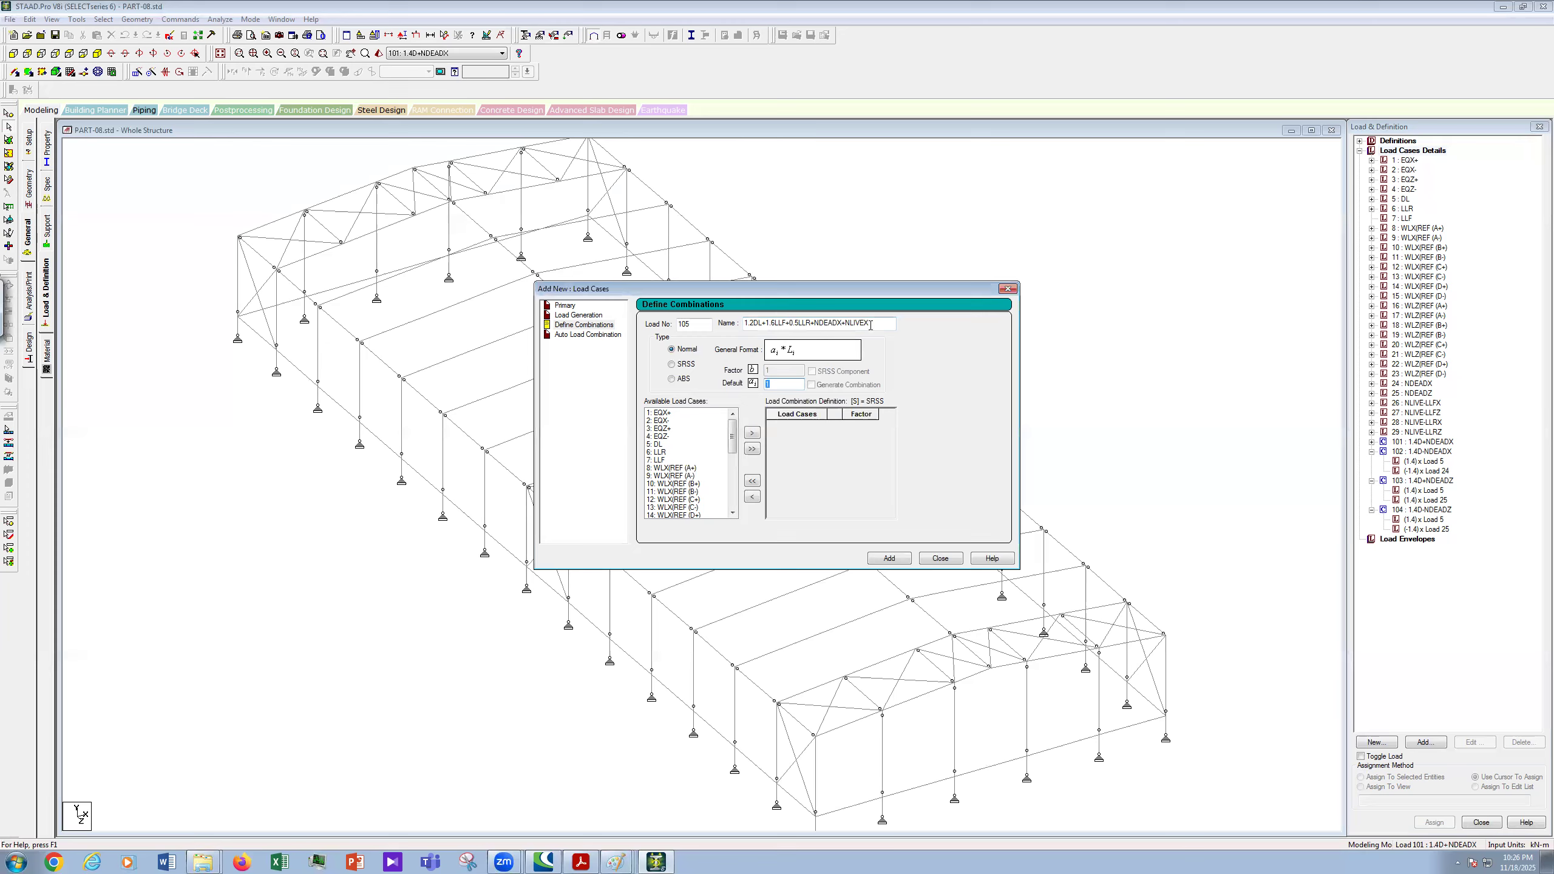
- Extend combination 105's name so it ends NDEADX+NLIVE-LLFX+NLIVE-LLRX
click(871, 325)
key(BackSpace)
text(LLFX+)
text(NLIVE)
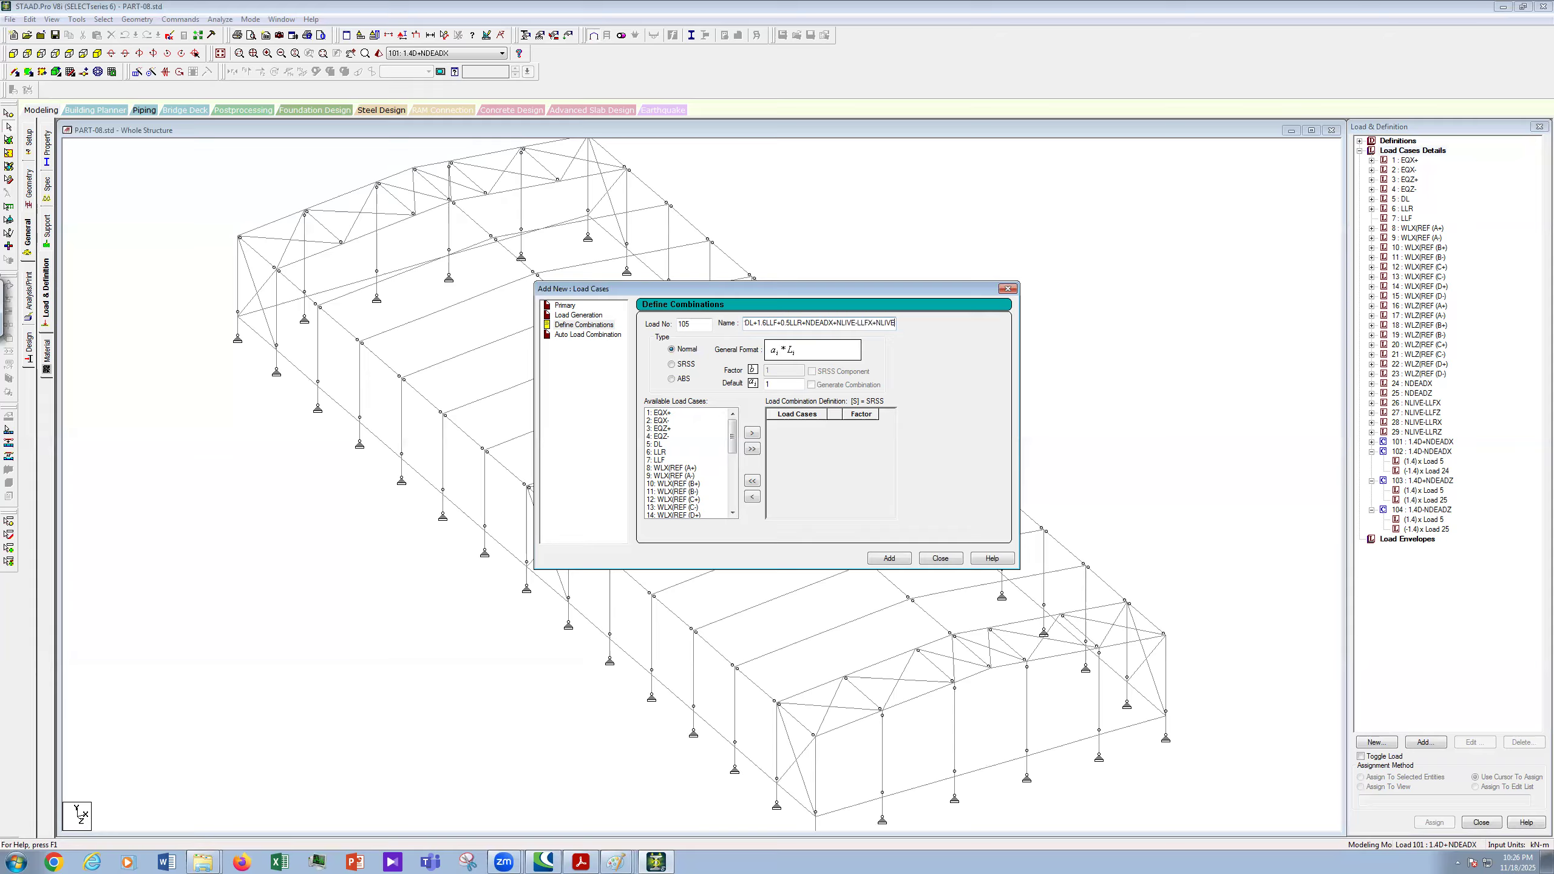
text(-LLFX+NLIVE-LLRX)
- Add load cases 5, 6 and 7 to combination 105 with factors 1.2, 0.5 and 1.6
click(659, 445)
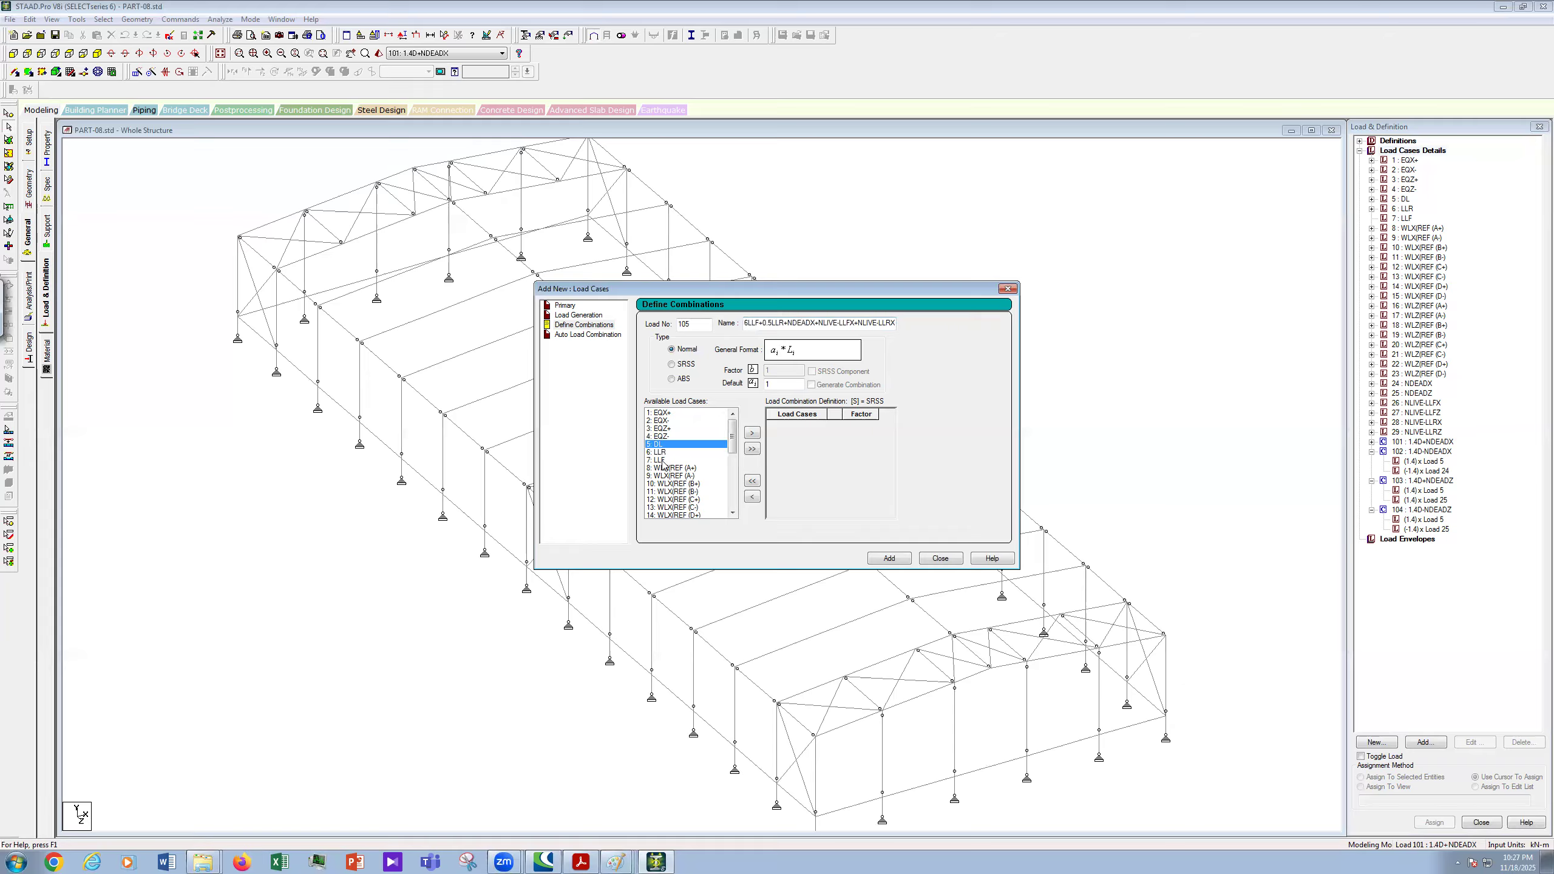
shift+click(661, 459)
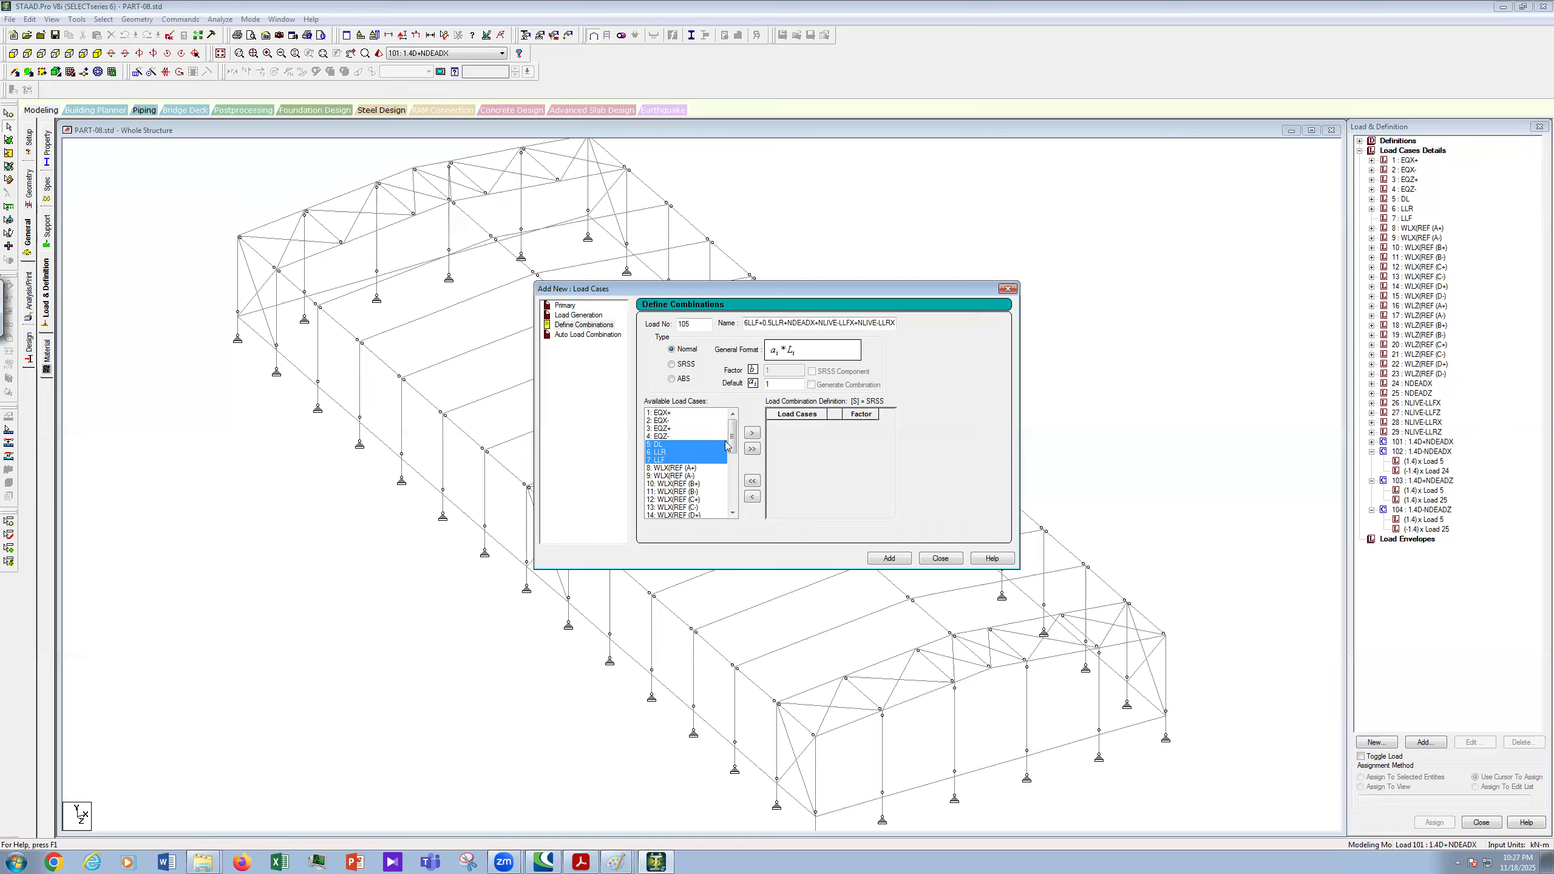
click(731, 499)
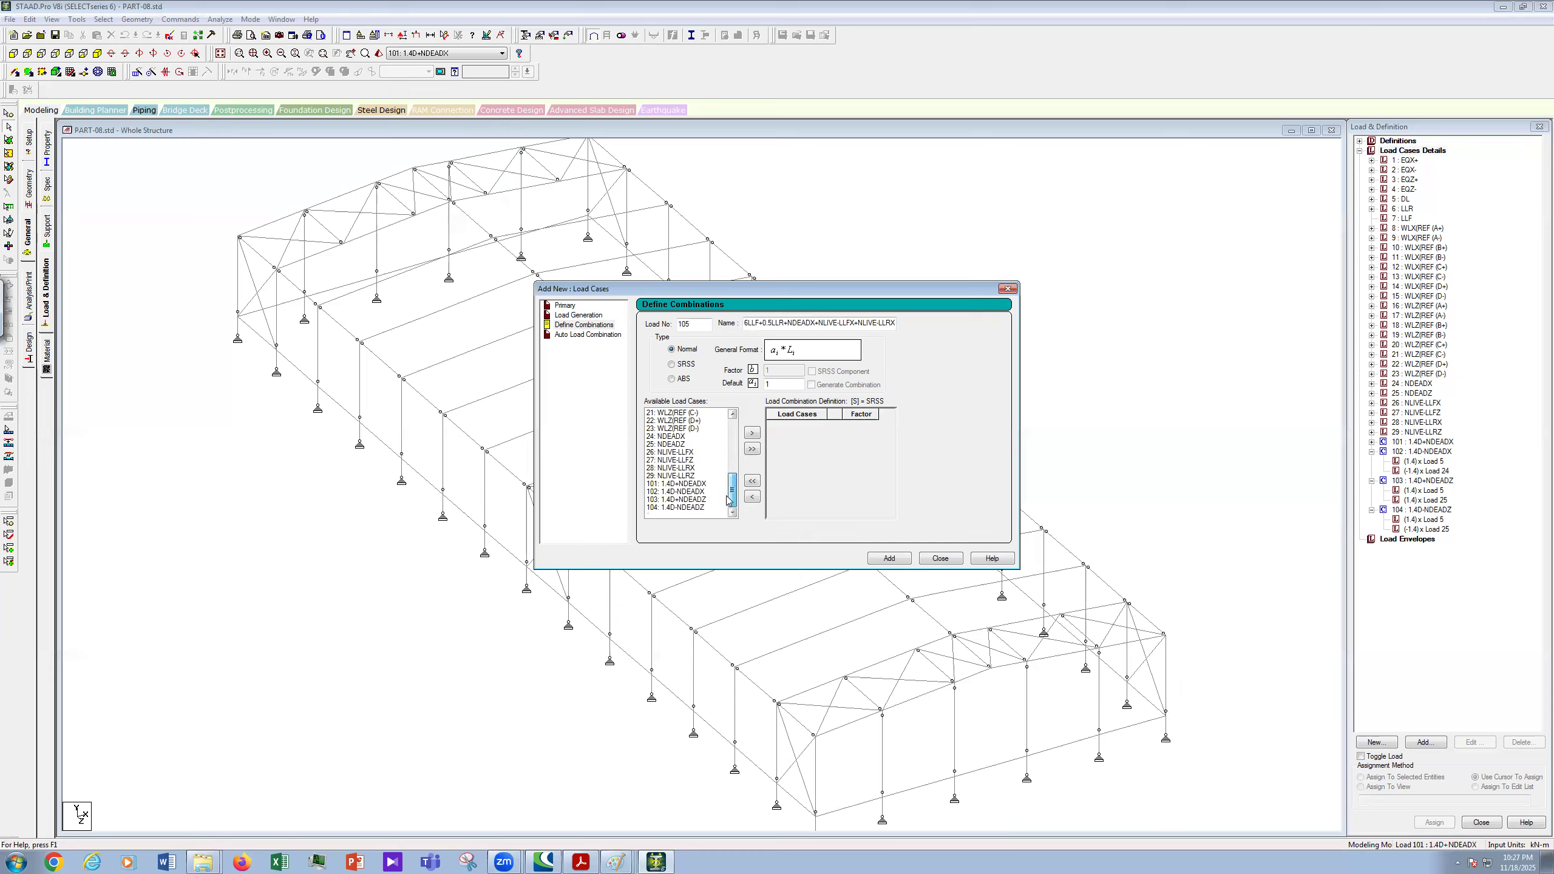
click(679, 452)
ctrl+click(692, 467)
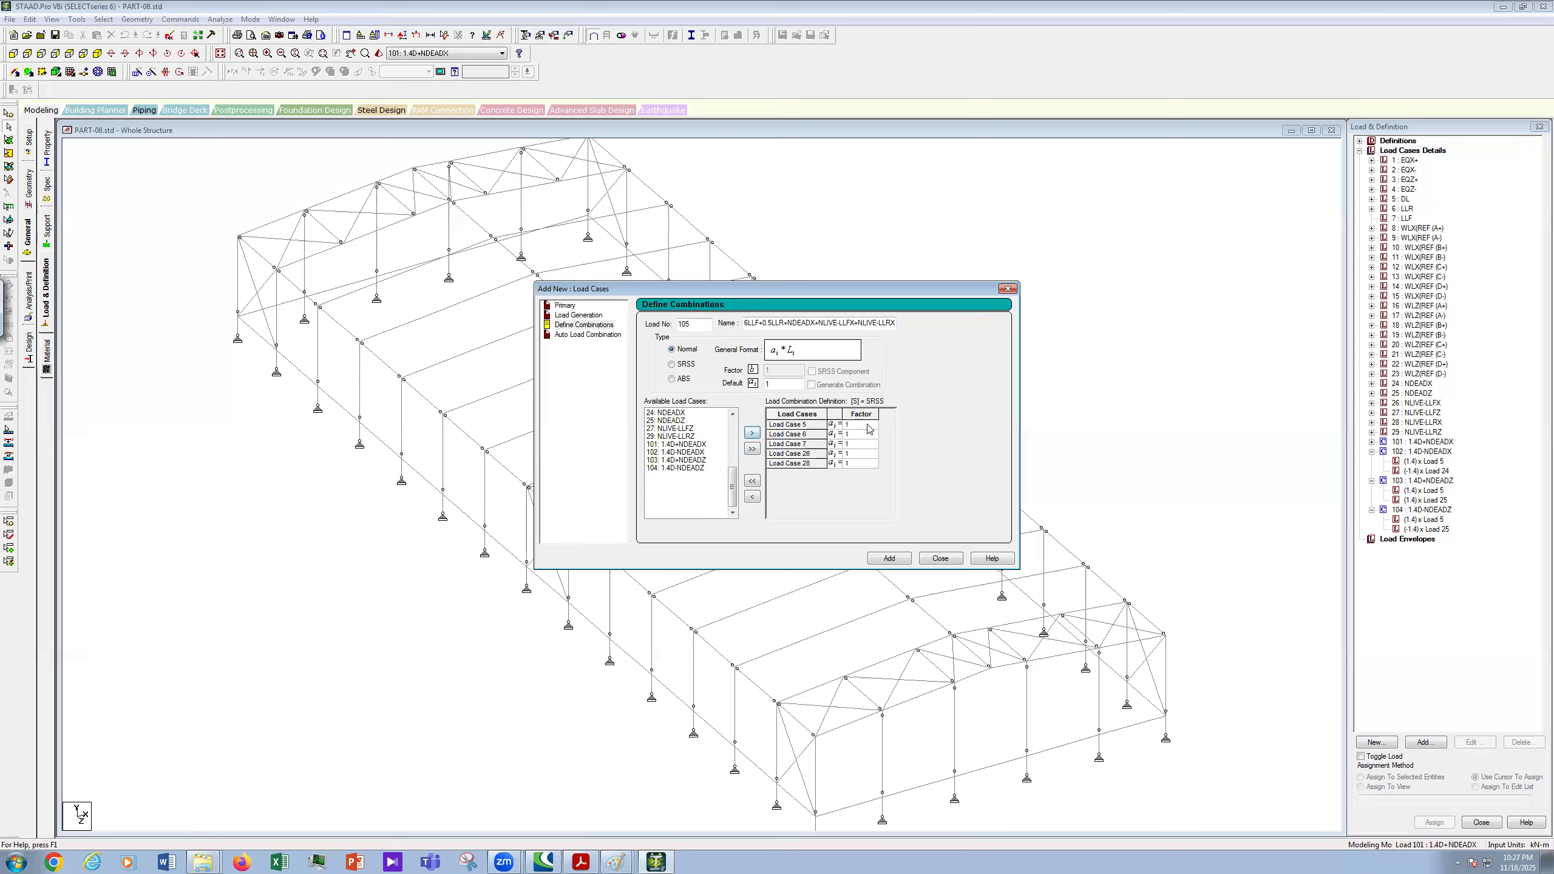
click(868, 424)
text(.2)
click(864, 435)
text(0.5)
click(858, 444)
text(1)
click(860, 453)
- Remove the stray load cases 24, 26 and 28 from combination 105
click(667, 413)
click(752, 434)
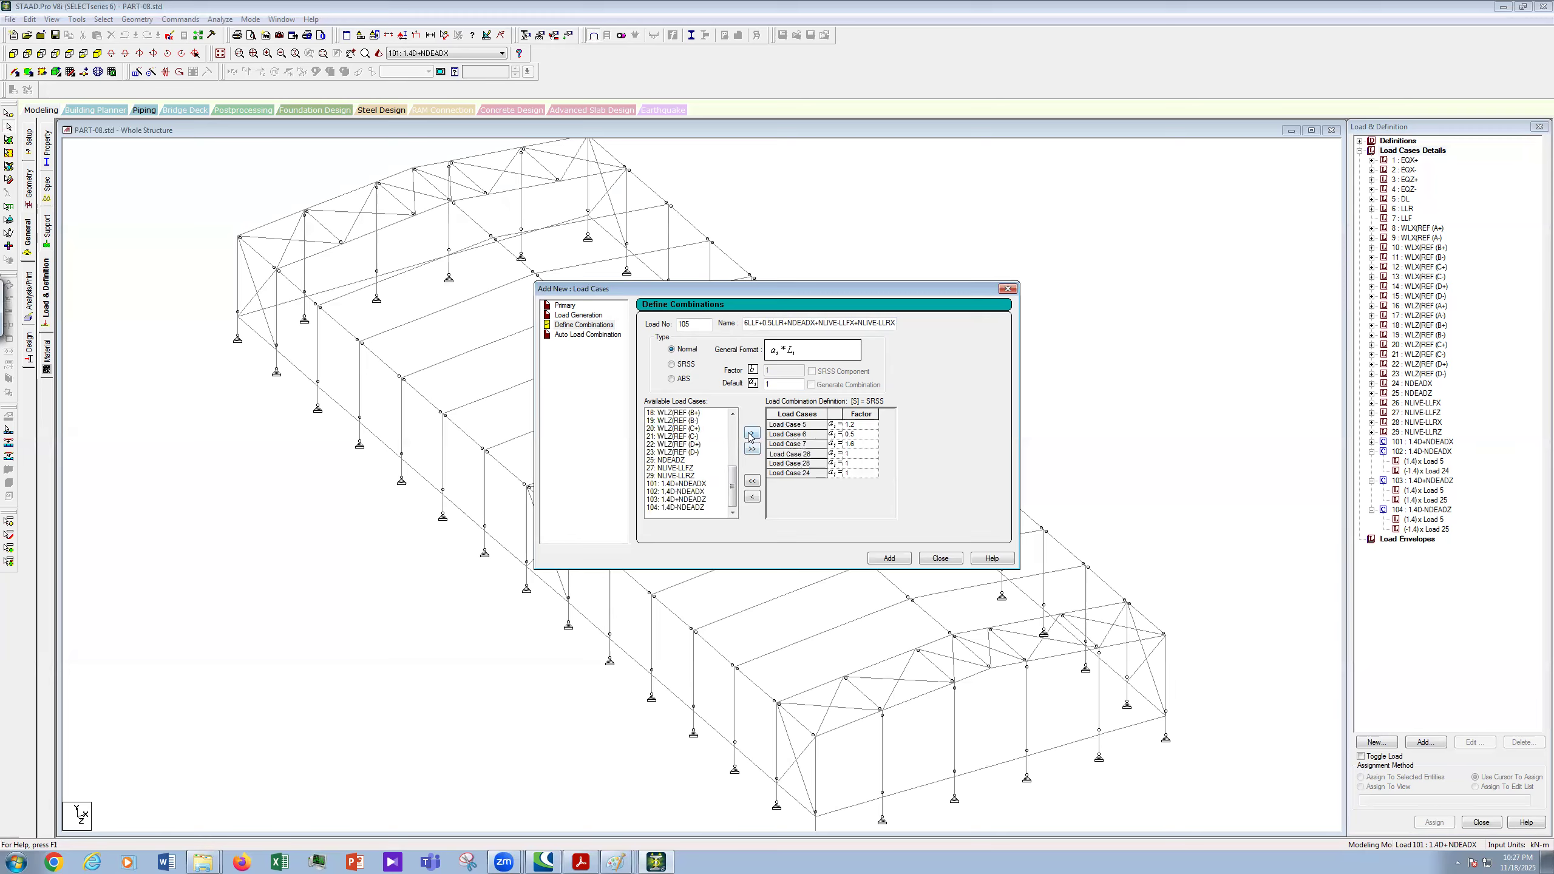
click(786, 474)
shift+click(785, 460)
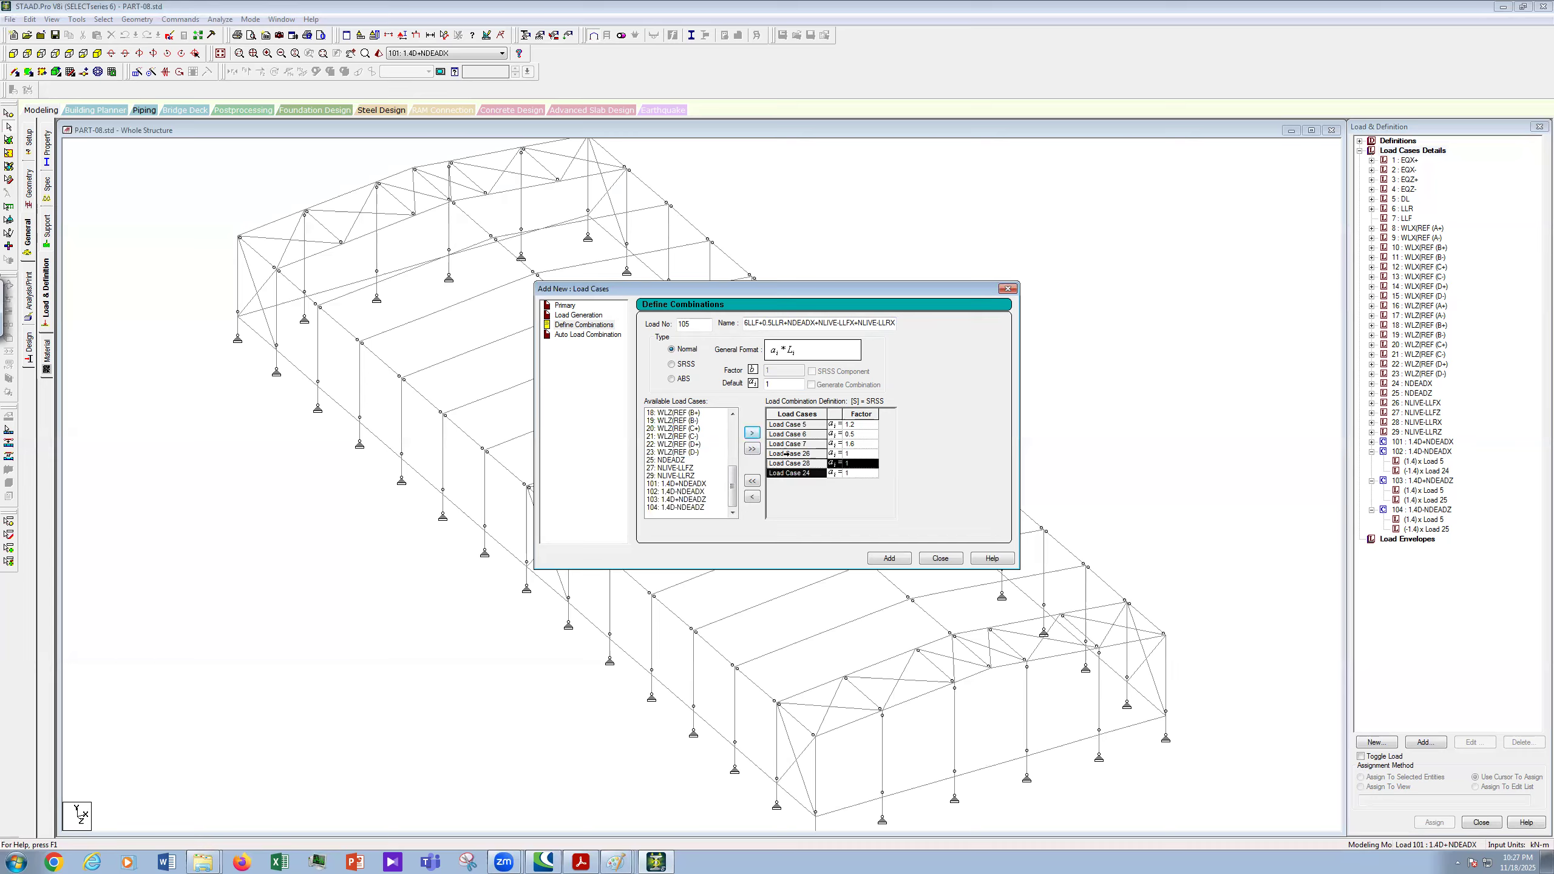
shift+click(787, 454)
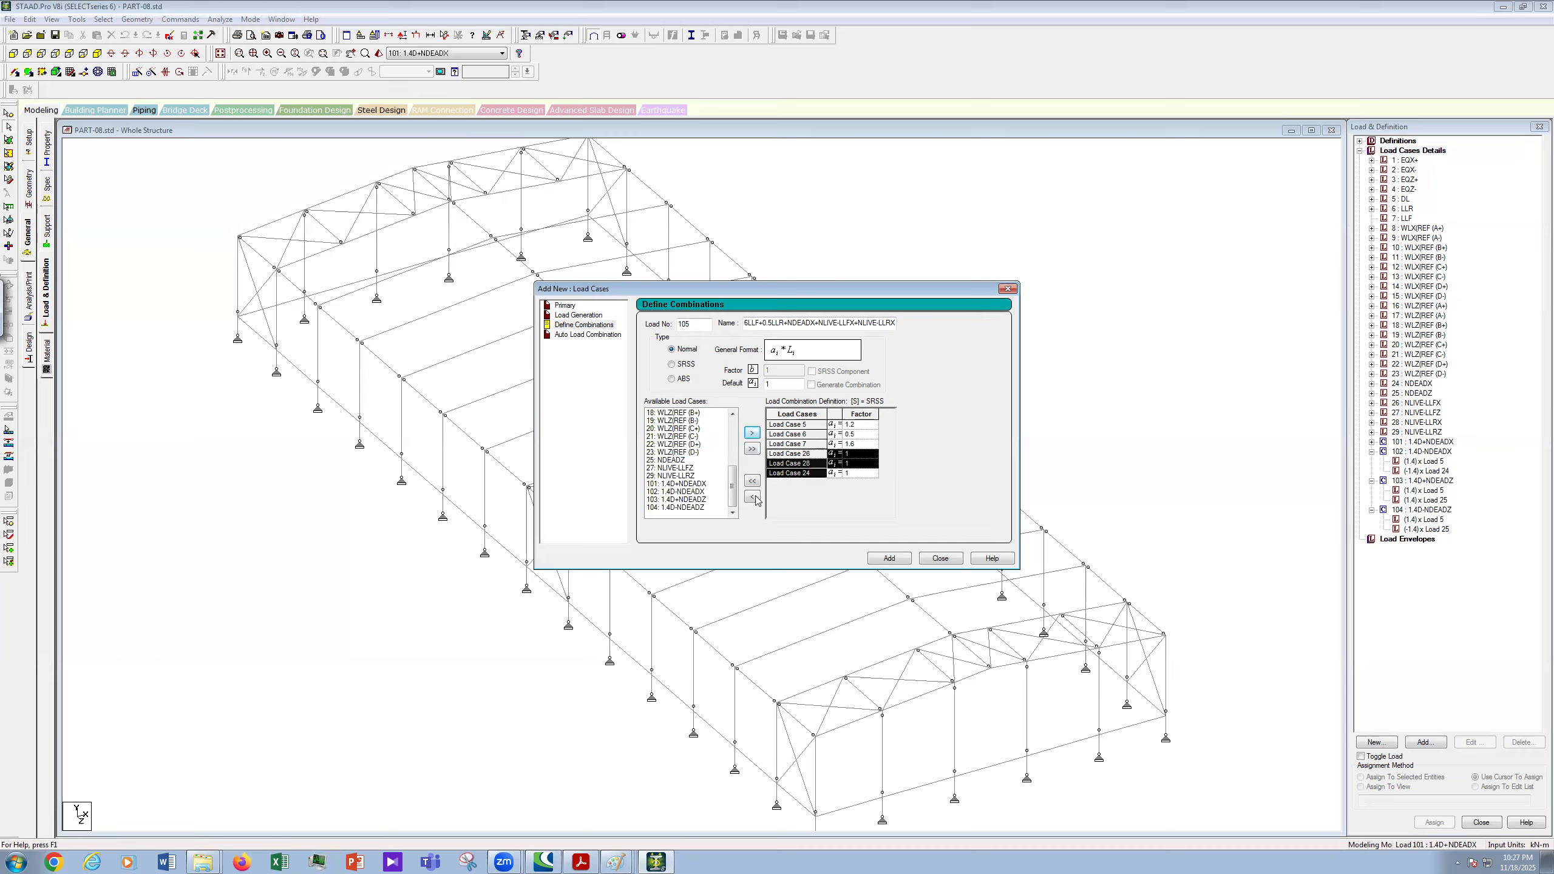
click(754, 496)
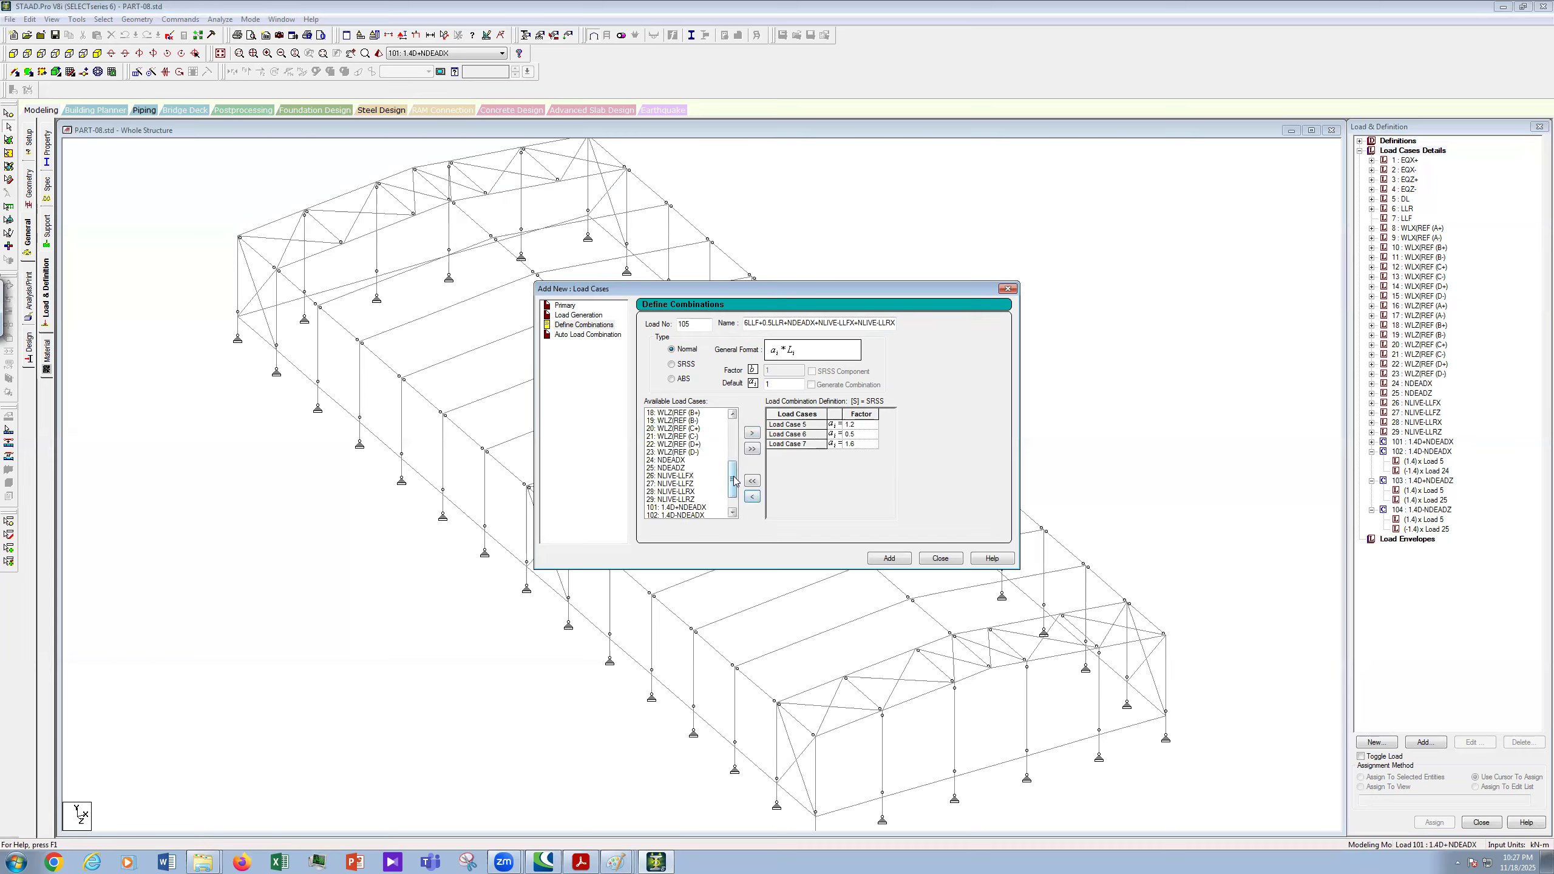
- Add load cases 24 NDEADX, 26 NLIVE-LLFX and 28 NLIVE-LLRX to combination 105
scroll(734, 496, down, 1)
click(679, 436)
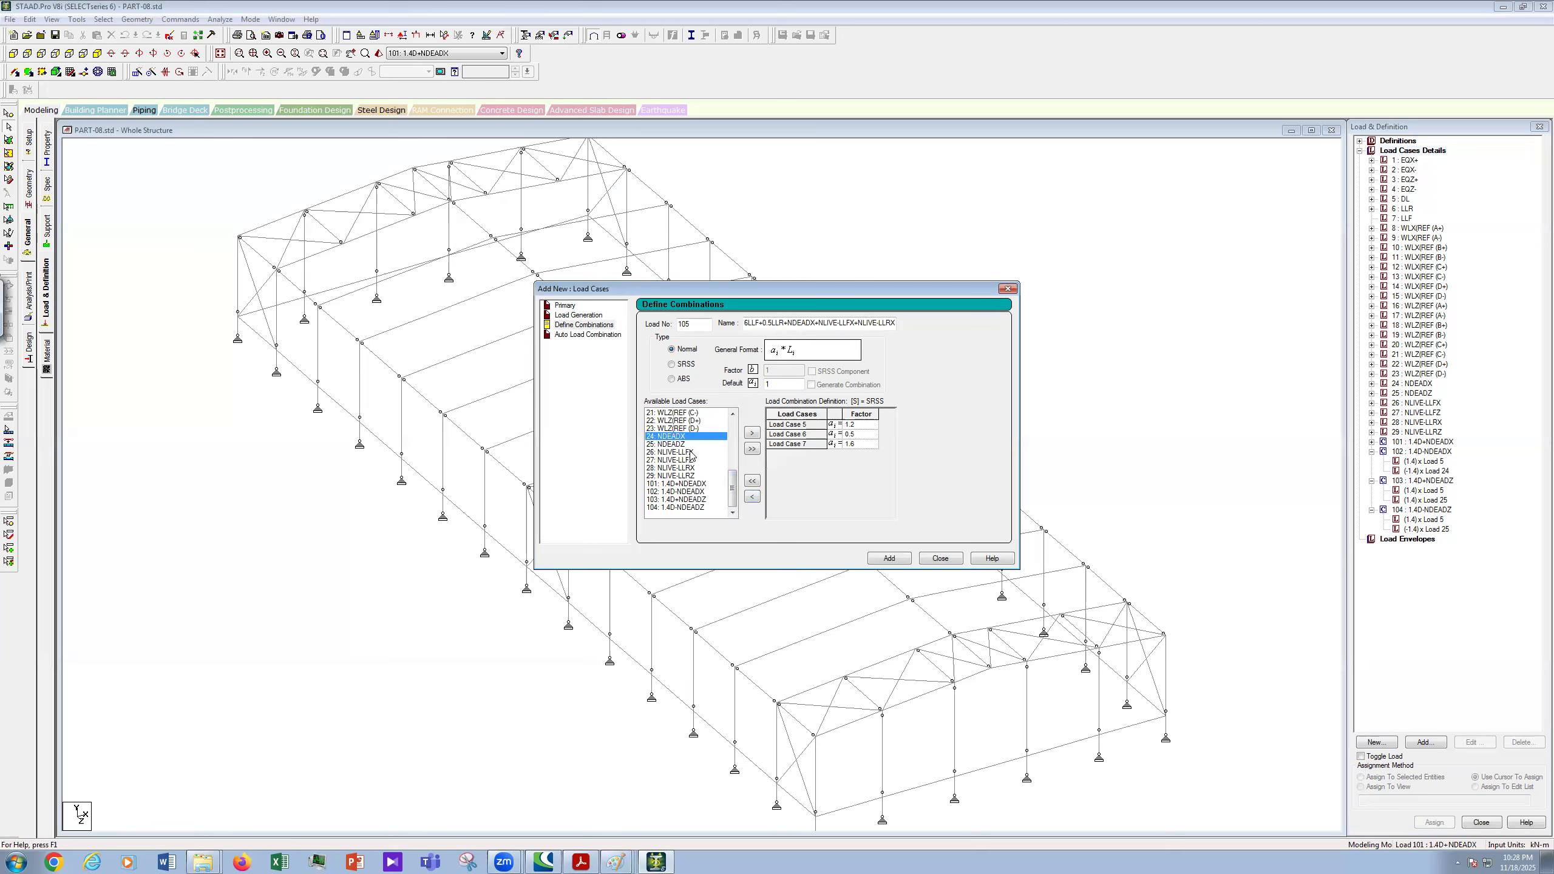
ctrl+click(691, 452)
ctrl+click(694, 468)
click(752, 433)
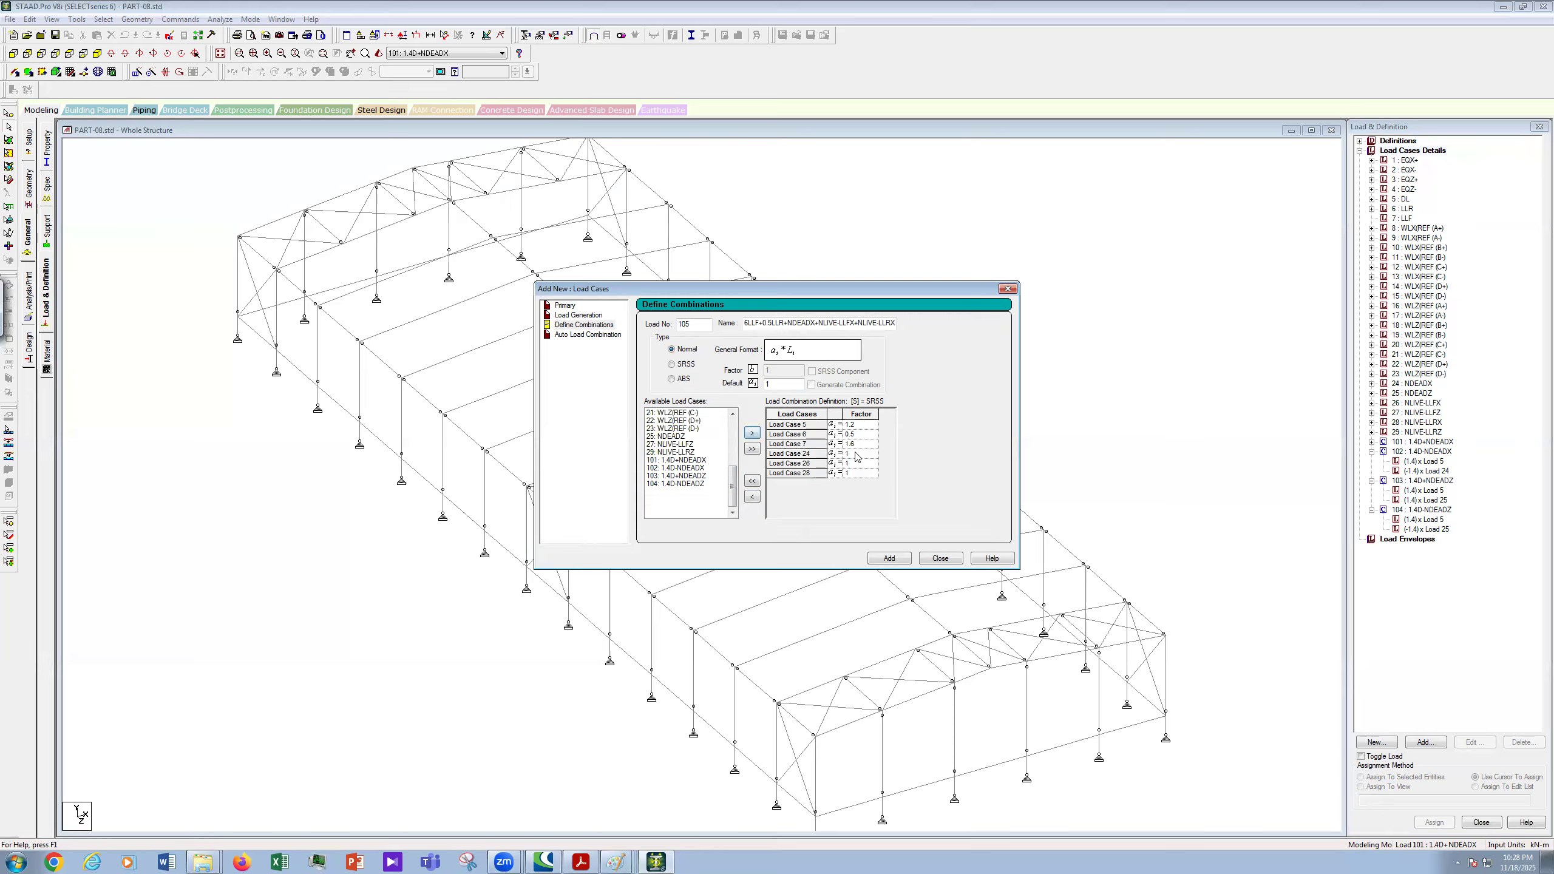
- Give cases 24, 26 and 28 factors 1.2, 1.6 and 0.5 and add combination 105
click(857, 454)
text(.2)
click(859, 465)
text(.6)
click(859, 475)
text(0.5)
click(890, 559)
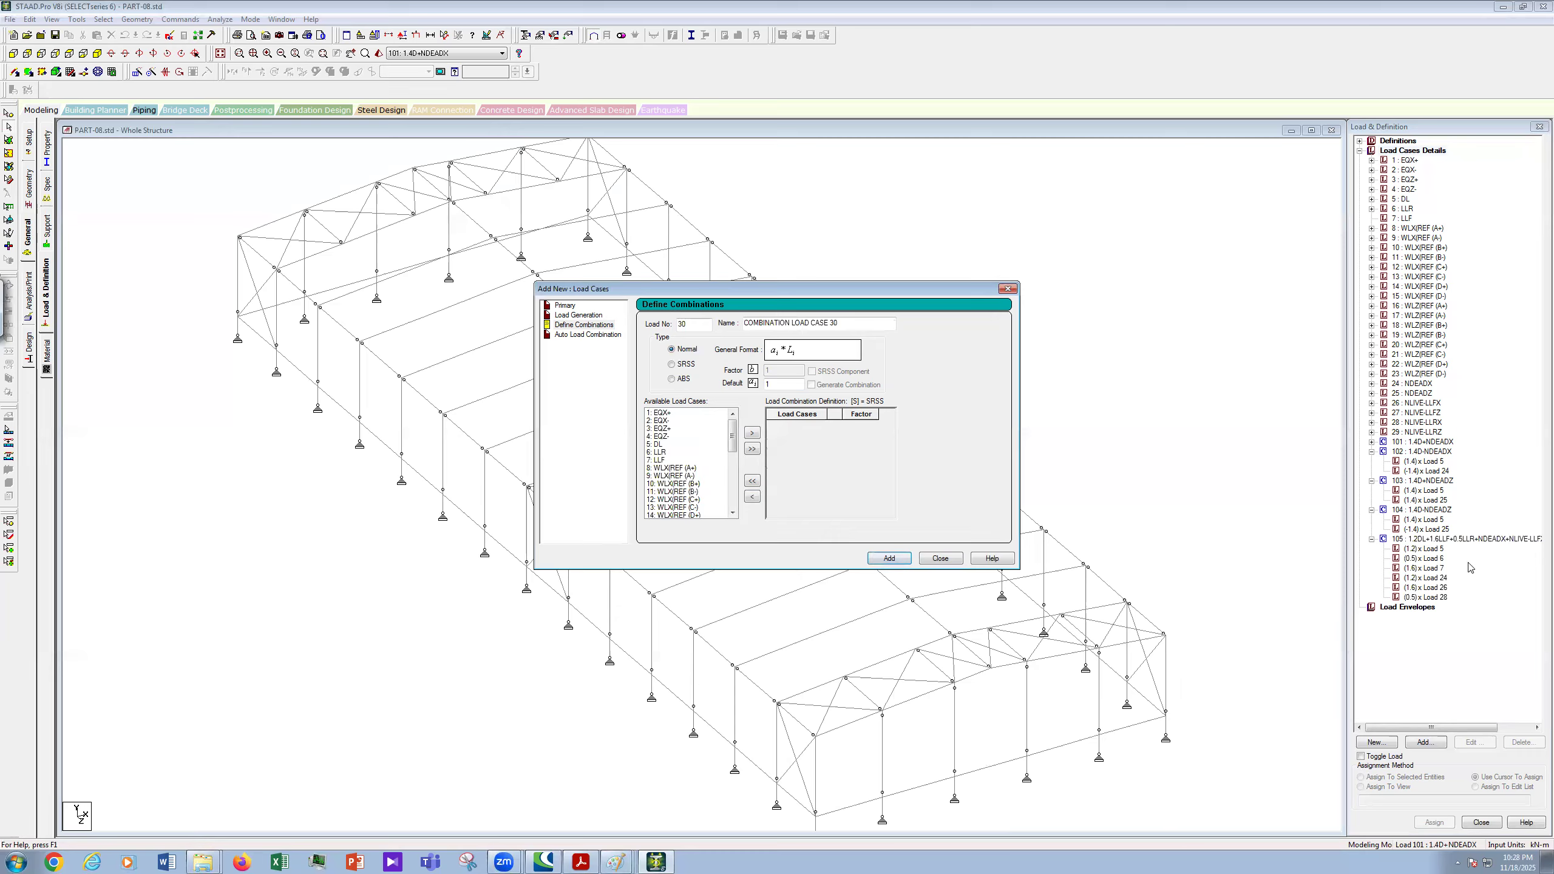
- Copy combination 105's name from its editor
click(1491, 541)
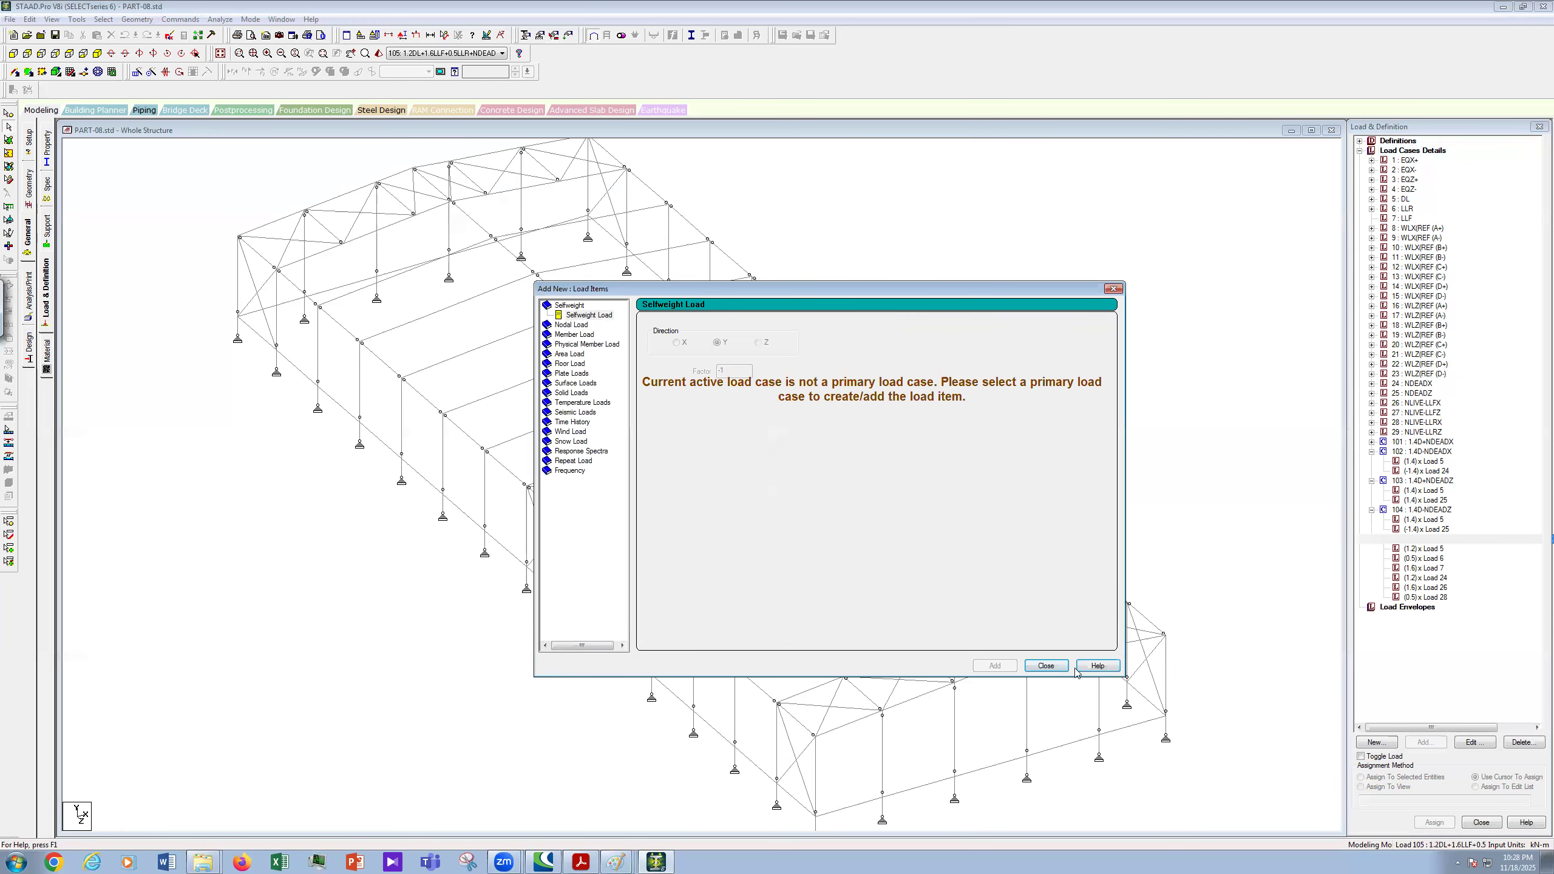
double_click(1485, 541)
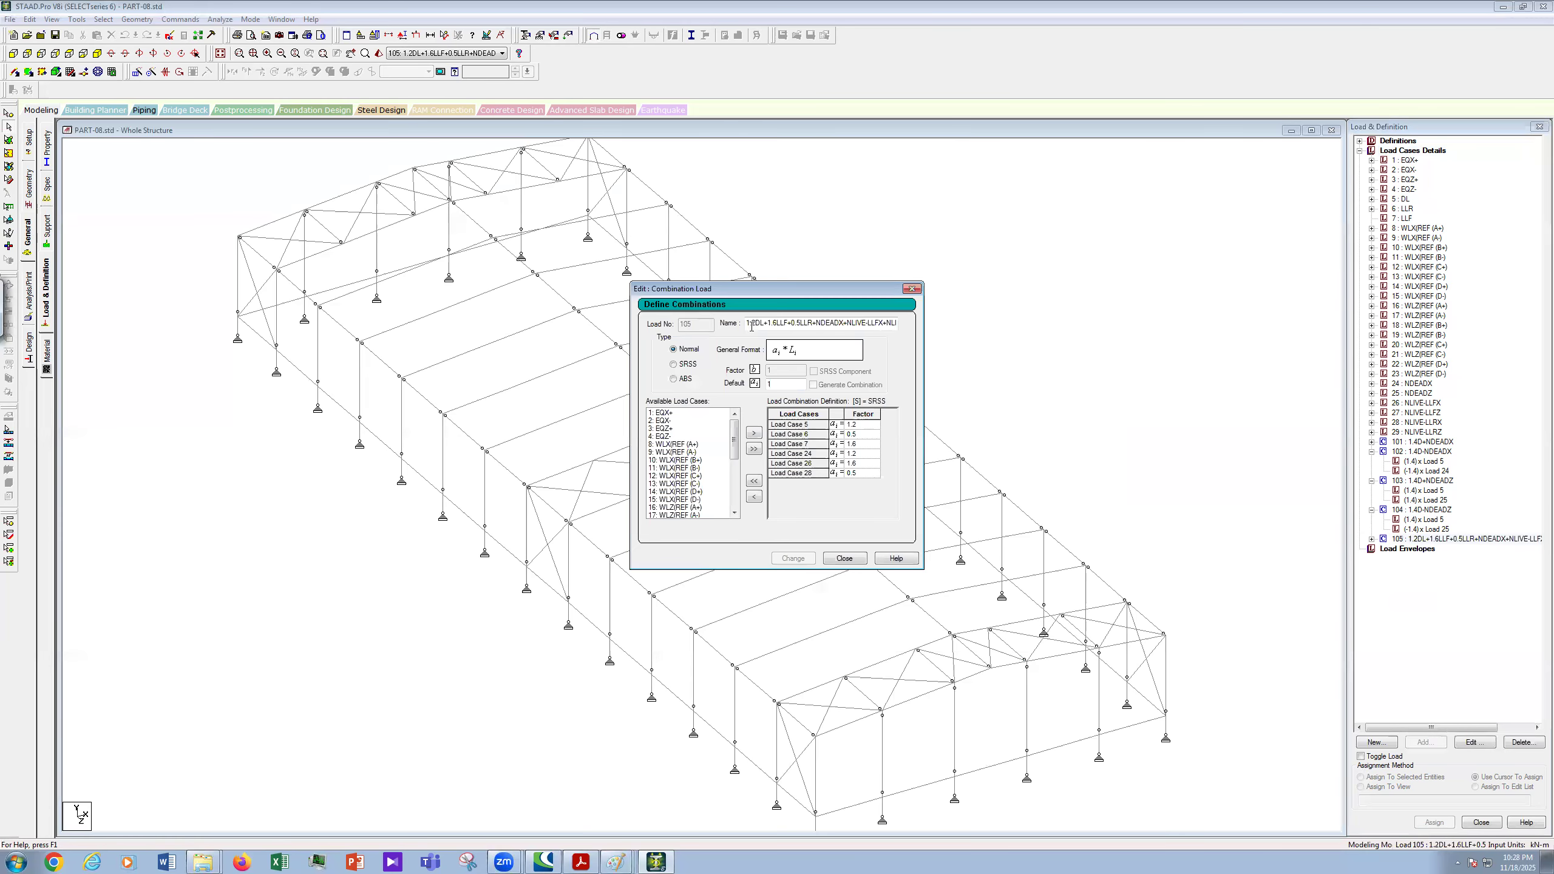
drag(913, 331, 920, 337)
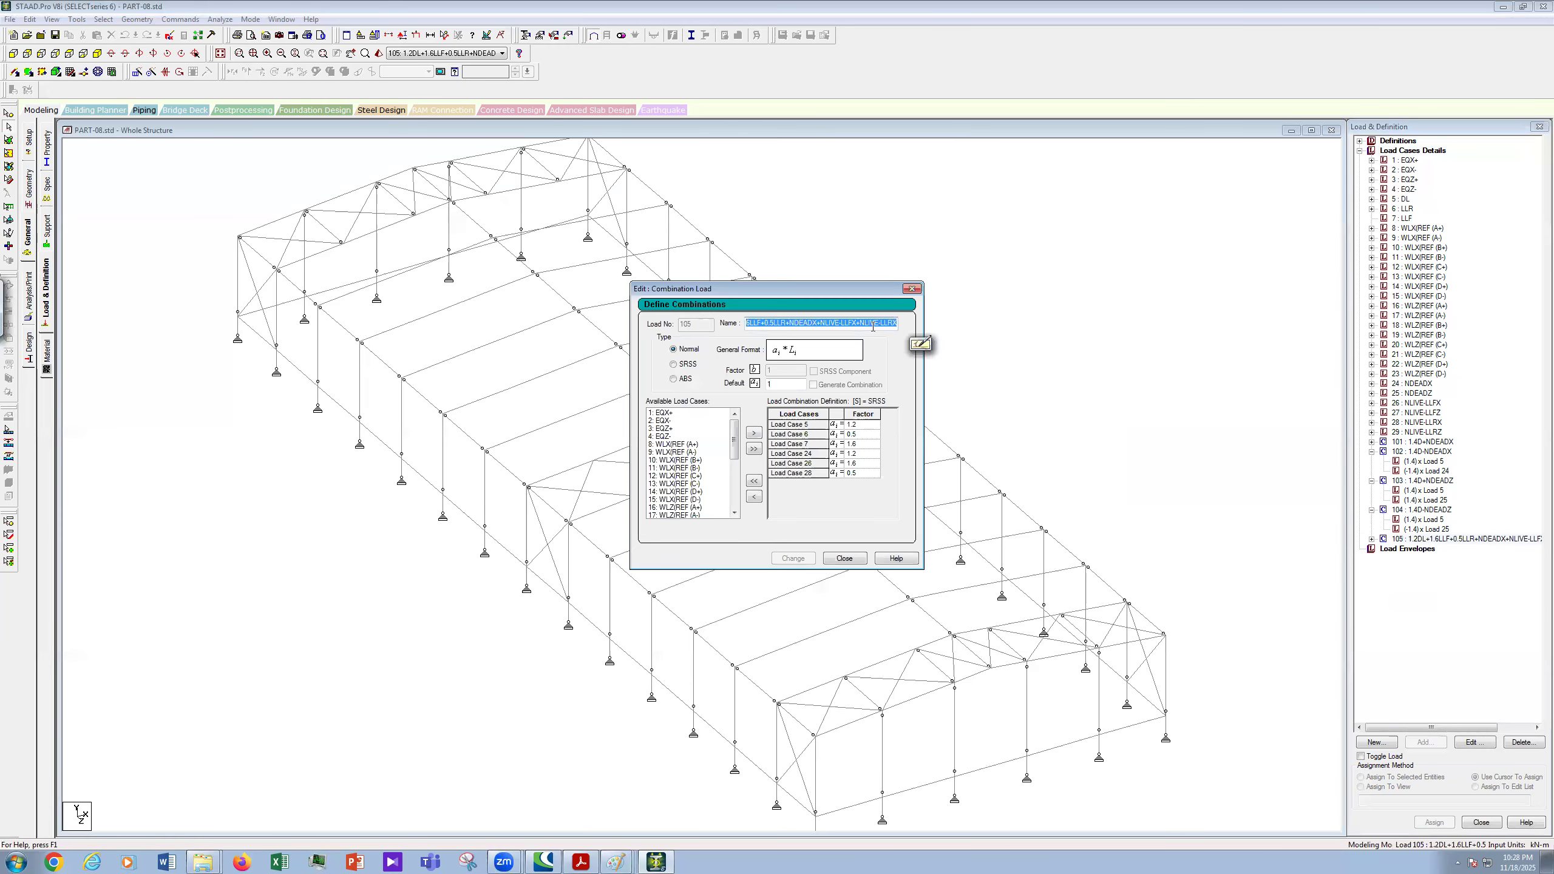
right_click(872, 325)
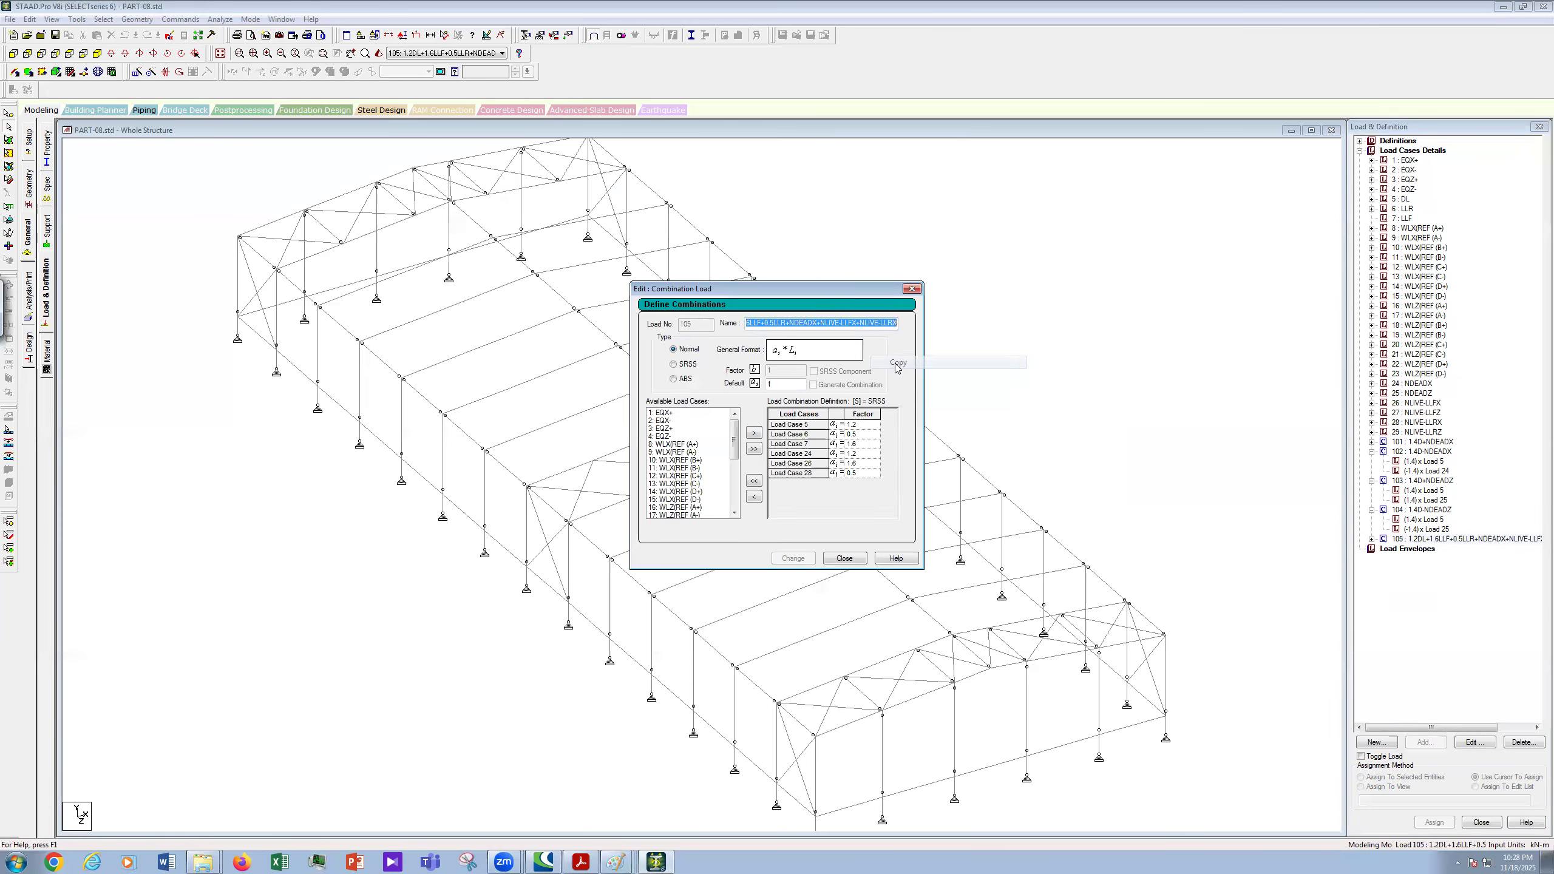
key(Escape)
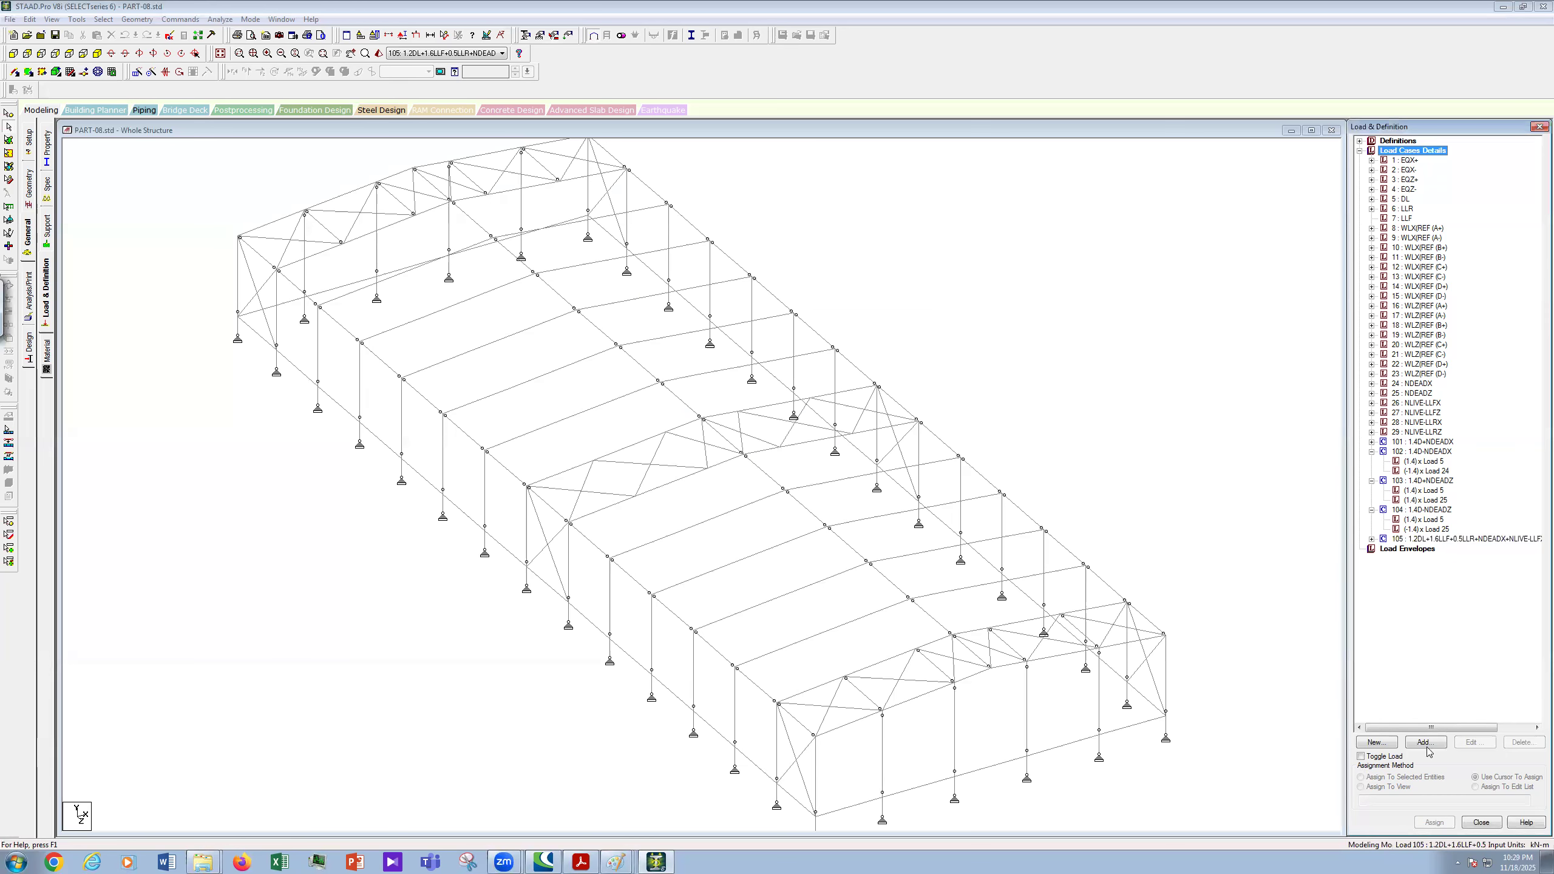
- Start combination 106 with the copied name, changing the plus after NDEADX to a minus
click(1427, 748)
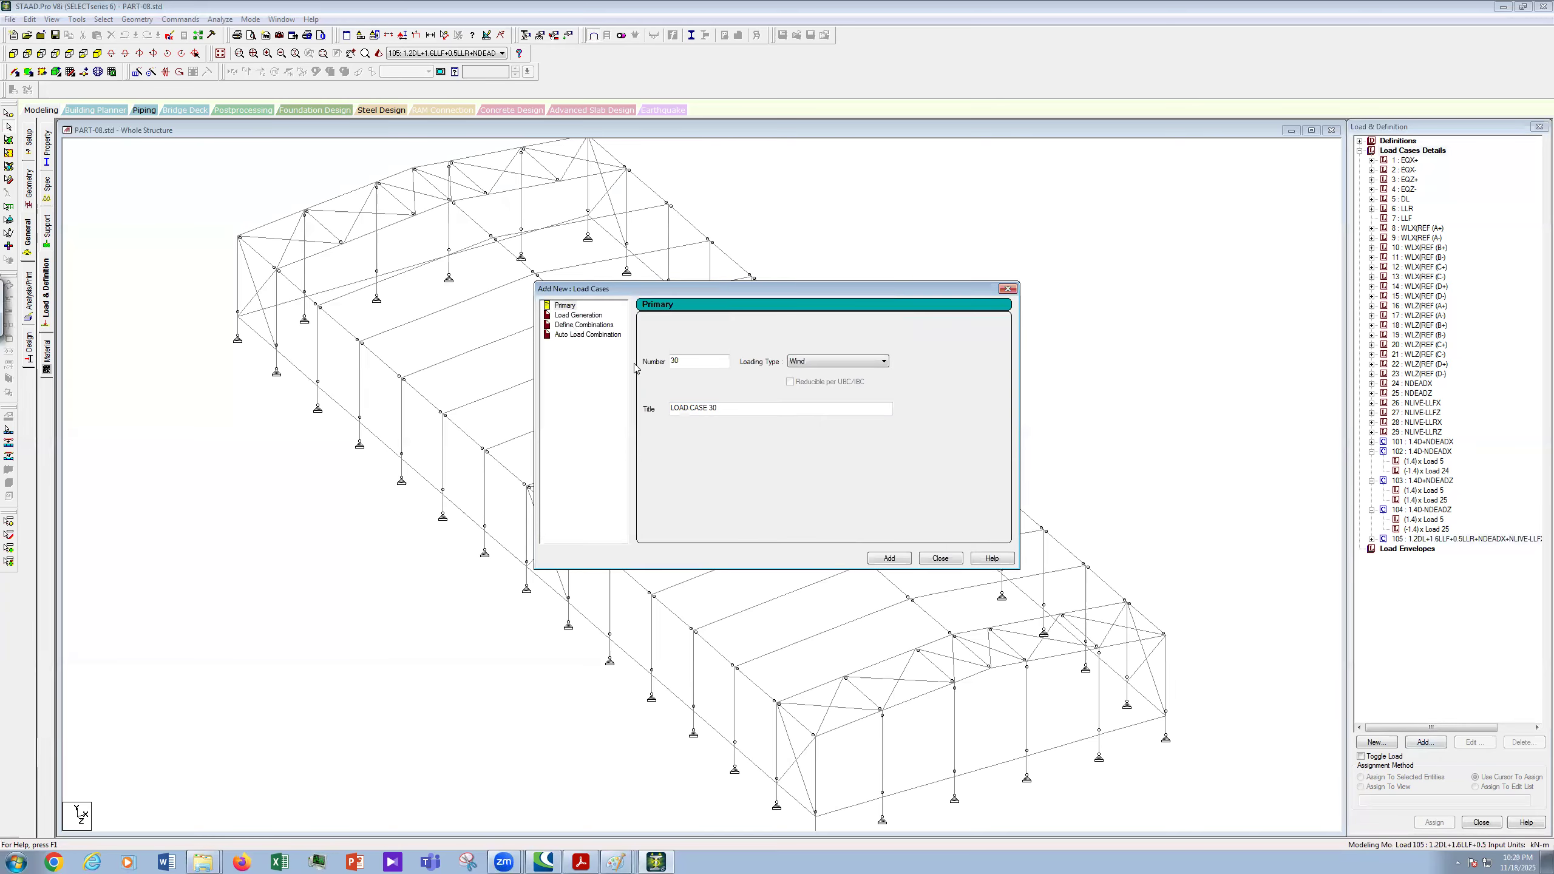
click(584, 325)
drag(692, 325, 661, 325)
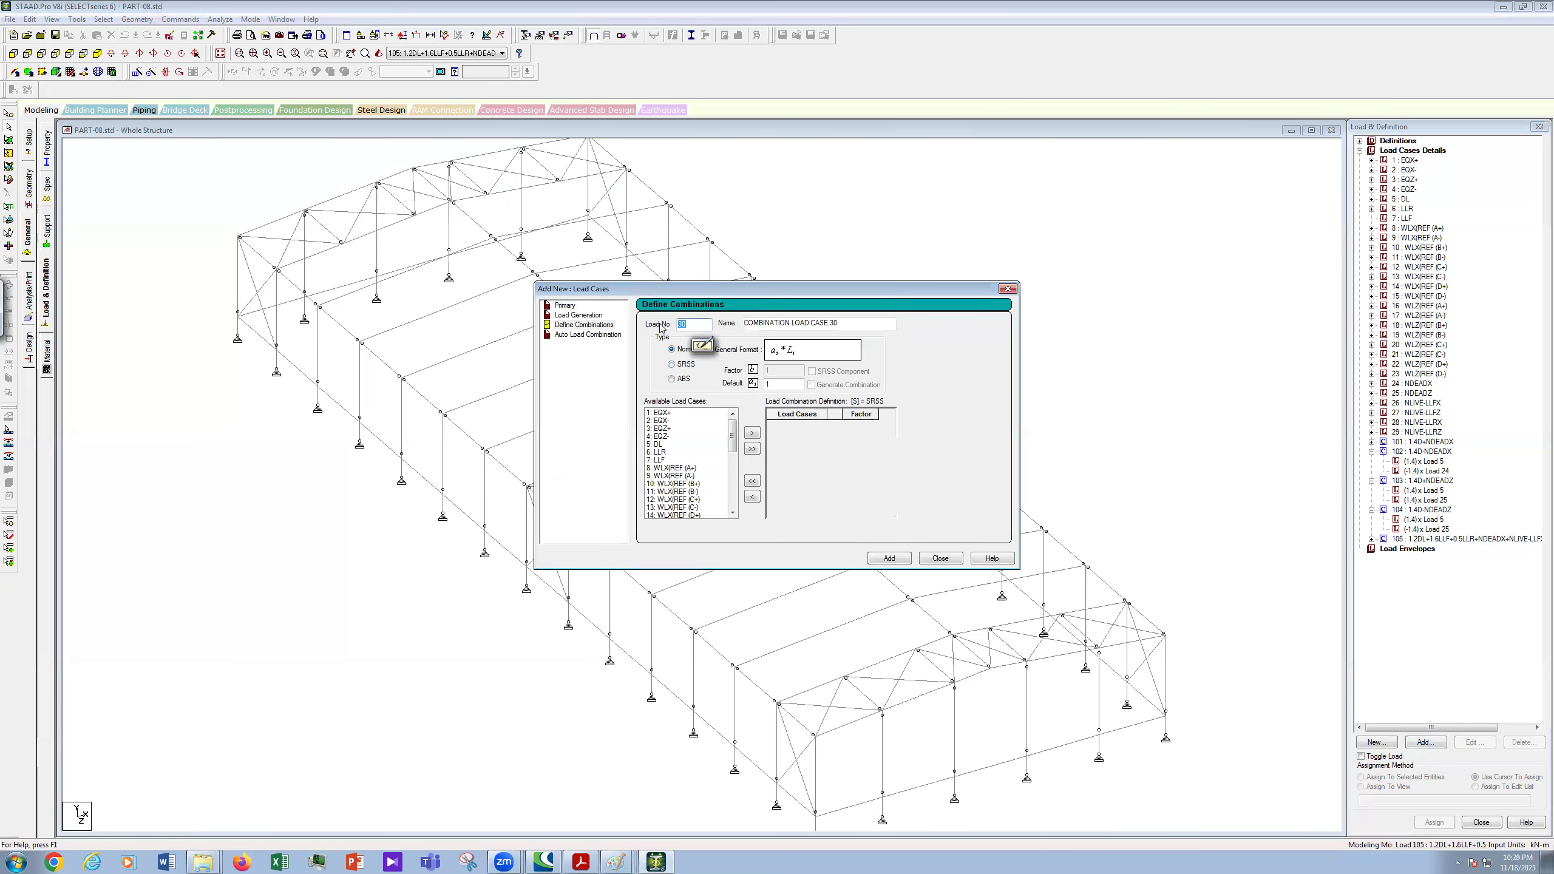
text(106)
key(Tab)
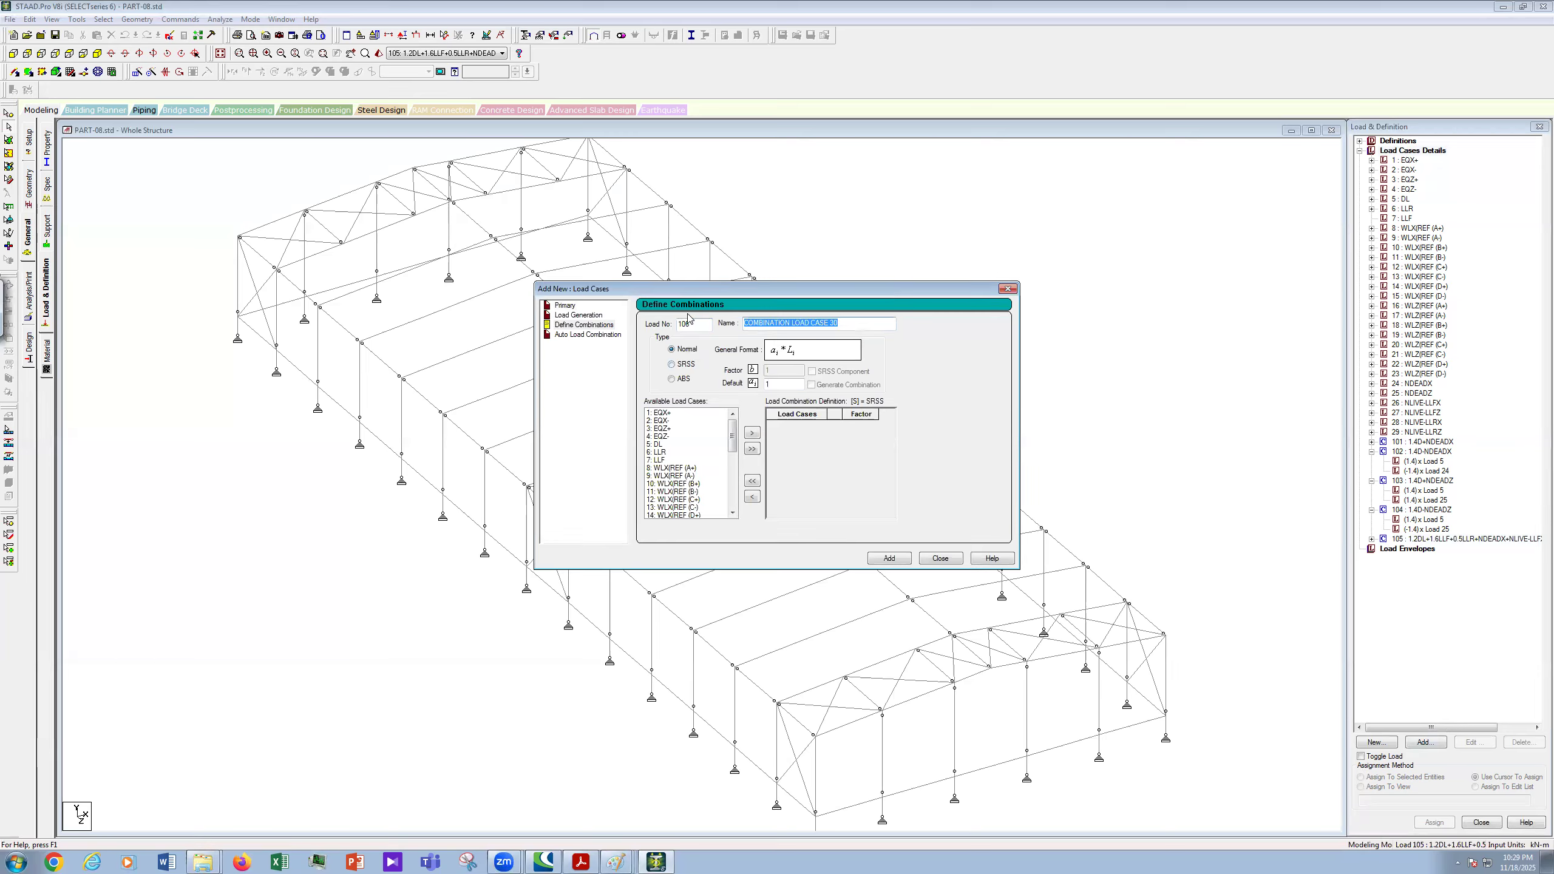
key(ctrl+v)
key(Home)
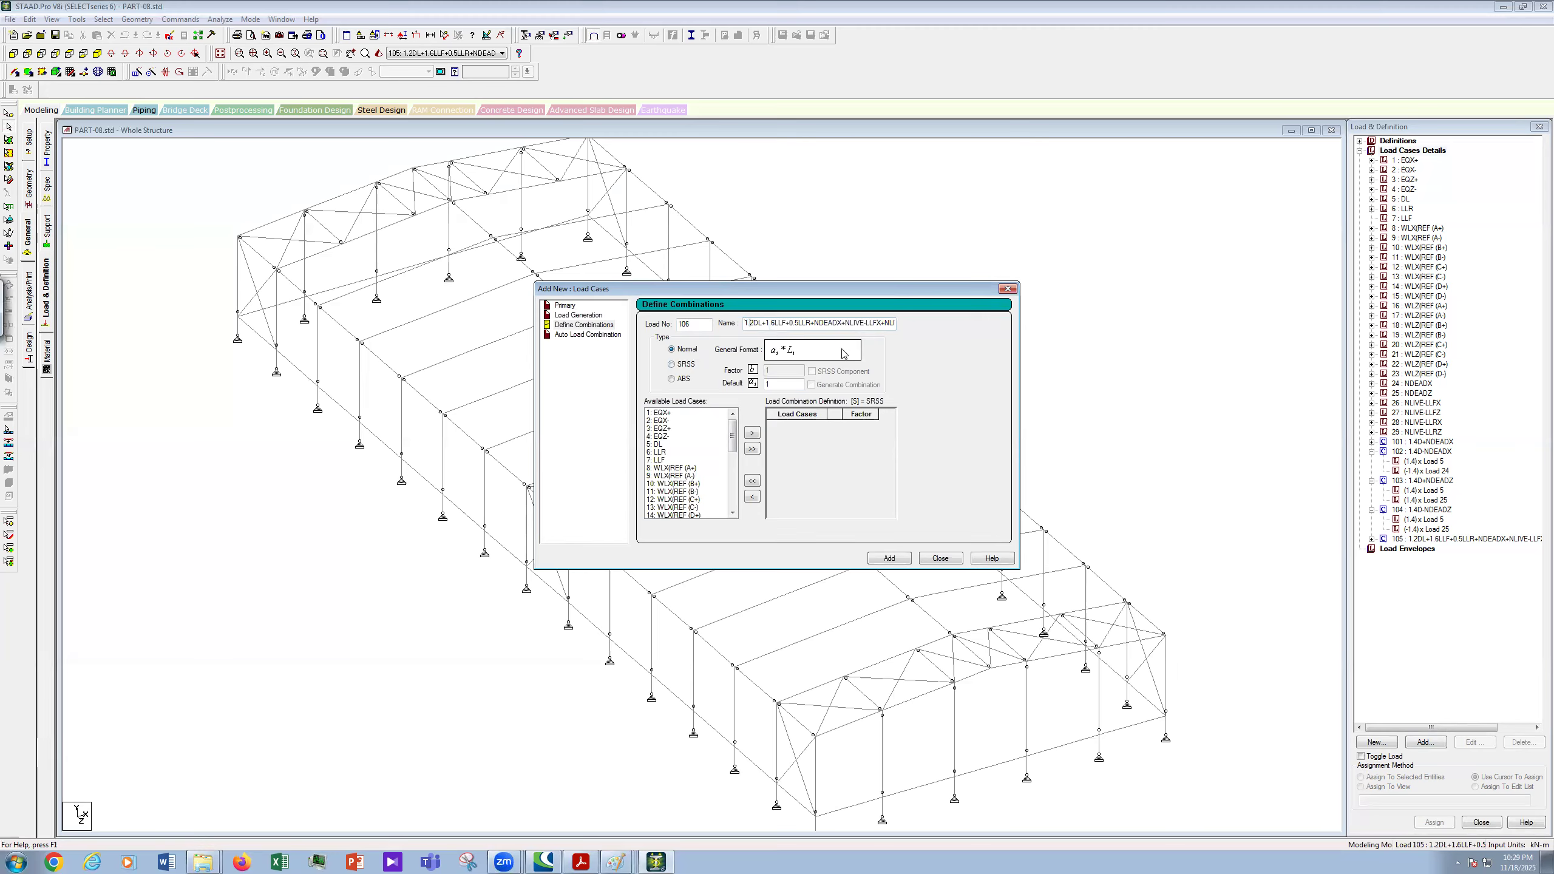
key(Right)
key(Right)
key(Right)
key(Right)
key(Right)
key(Right)
key(Right)
key(Right)
key(Right)
key(Right)
key(Right)
key(Right)
key(Right)
key(Right)
key(Right)
key(Right)
key(Right)
key(Right)
key(Right)
key(BackSpace)
key(BackSpace)
text(-)
- Move load cases 5, 6, 7, 24, 26 and 28 into combination 106
click(658, 445)
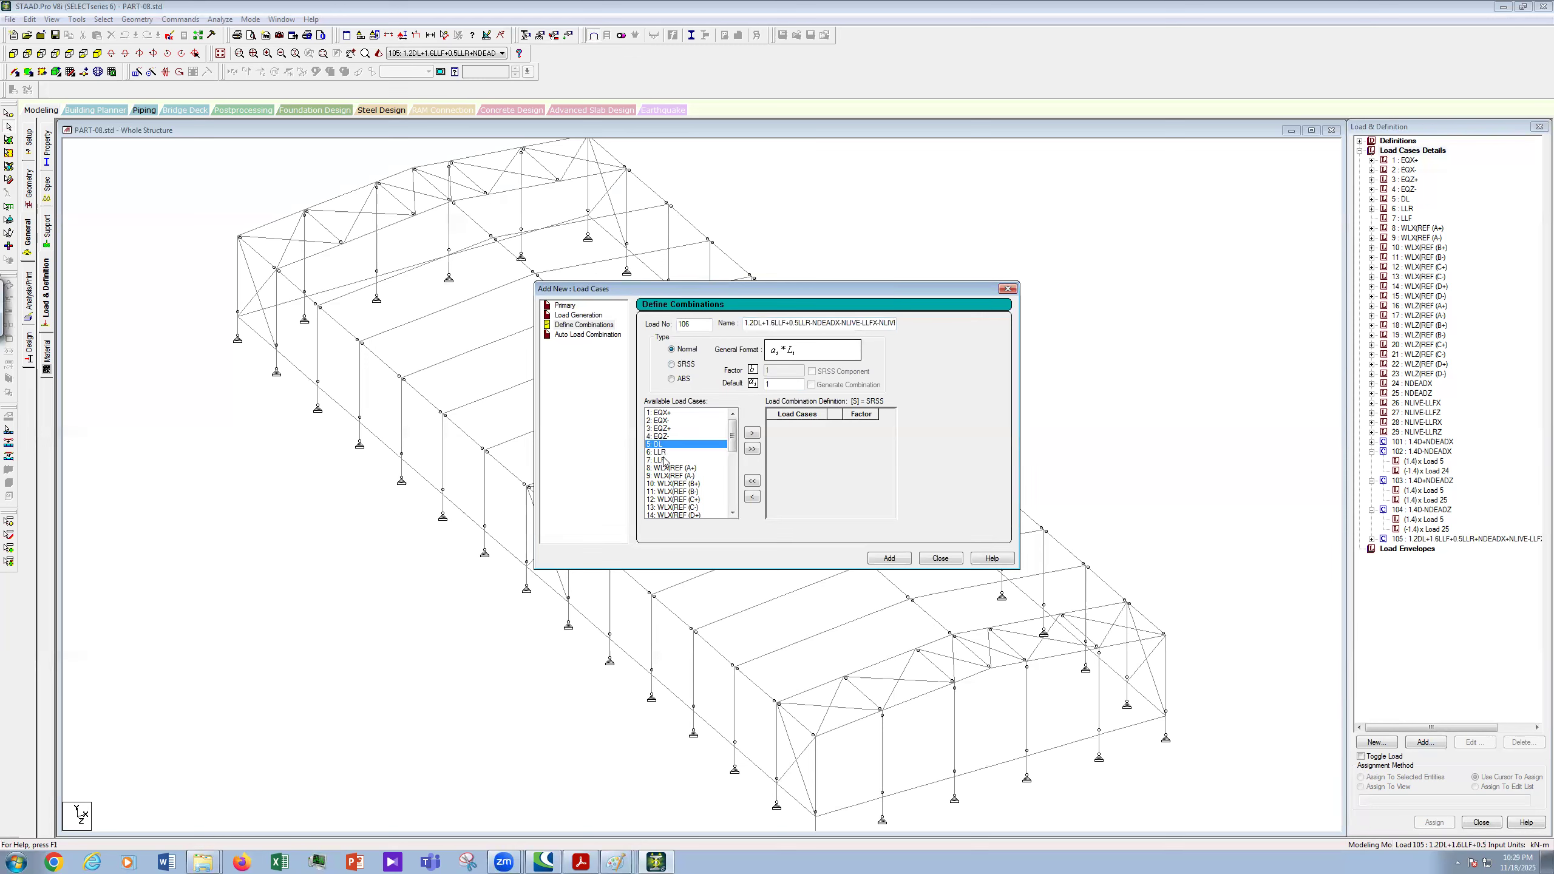
shift+click(662, 459)
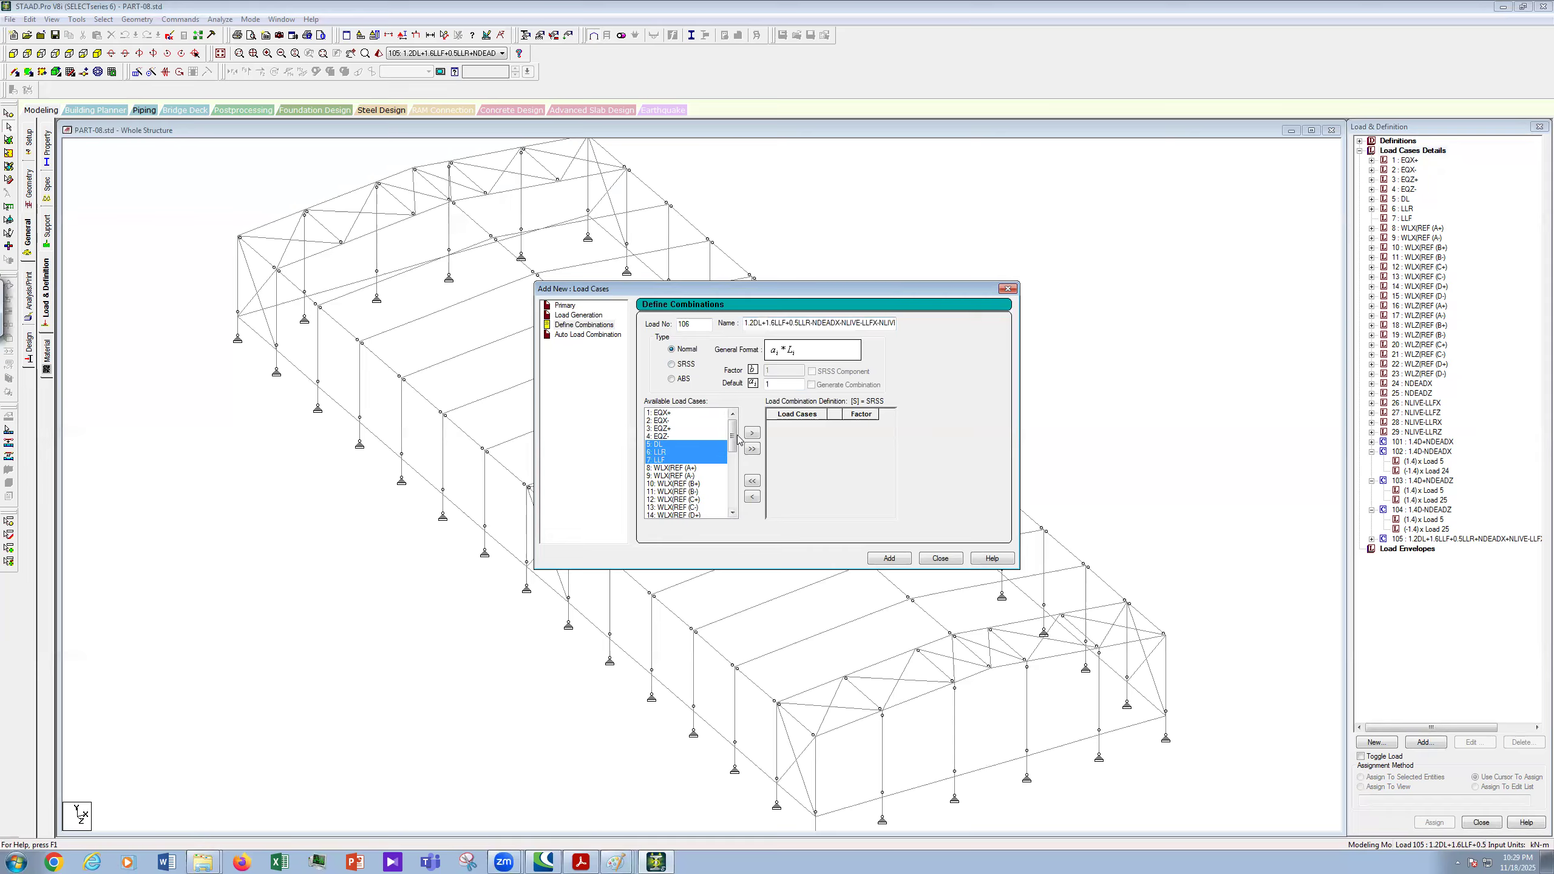
scroll(747, 513, down, 7)
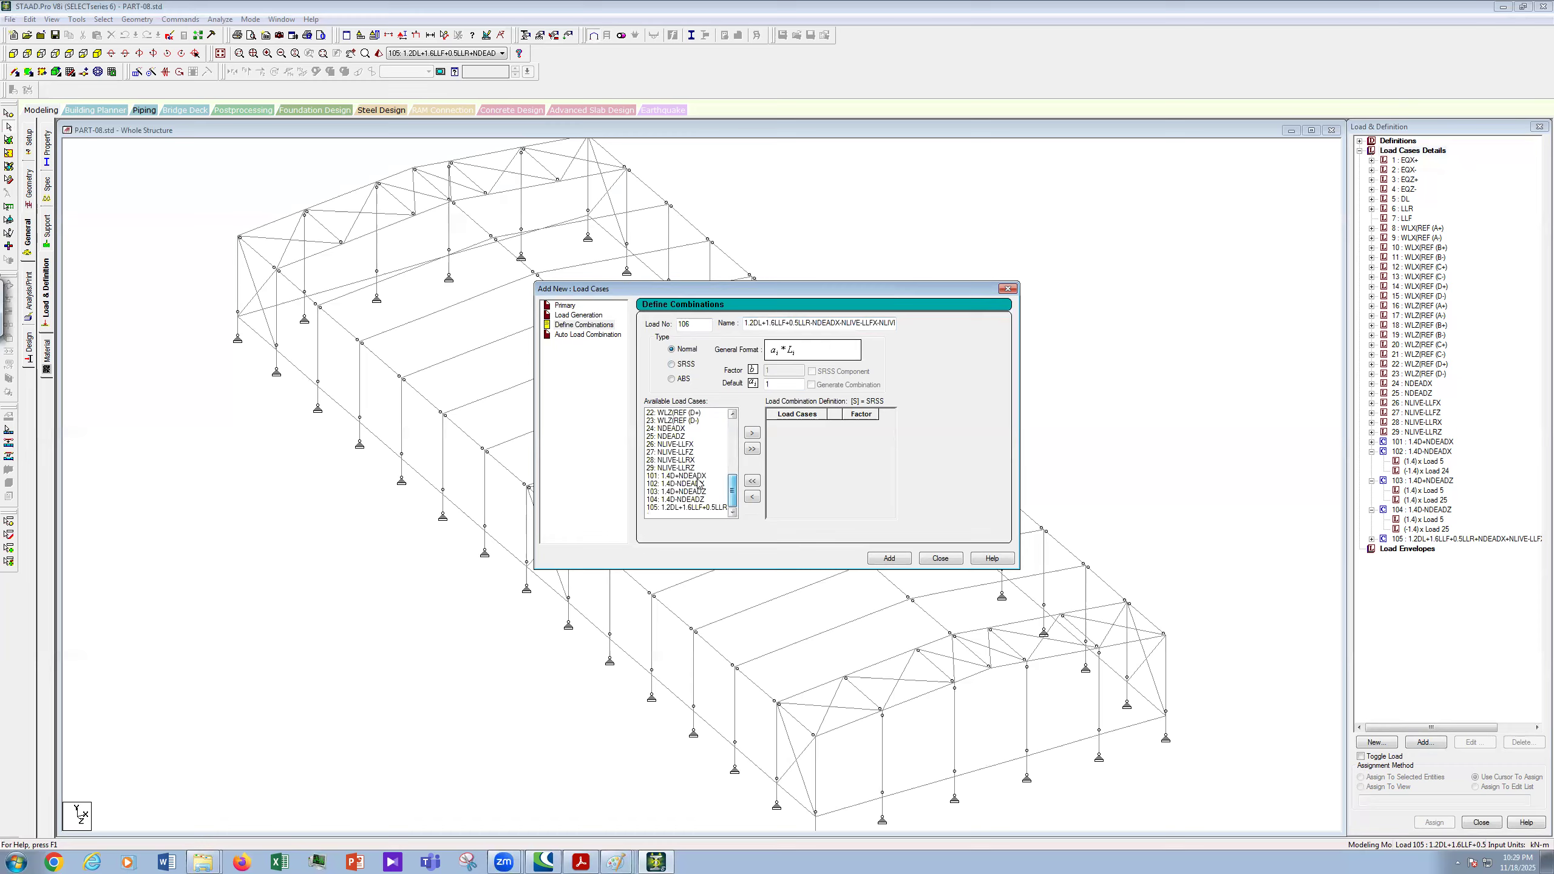
click(673, 428)
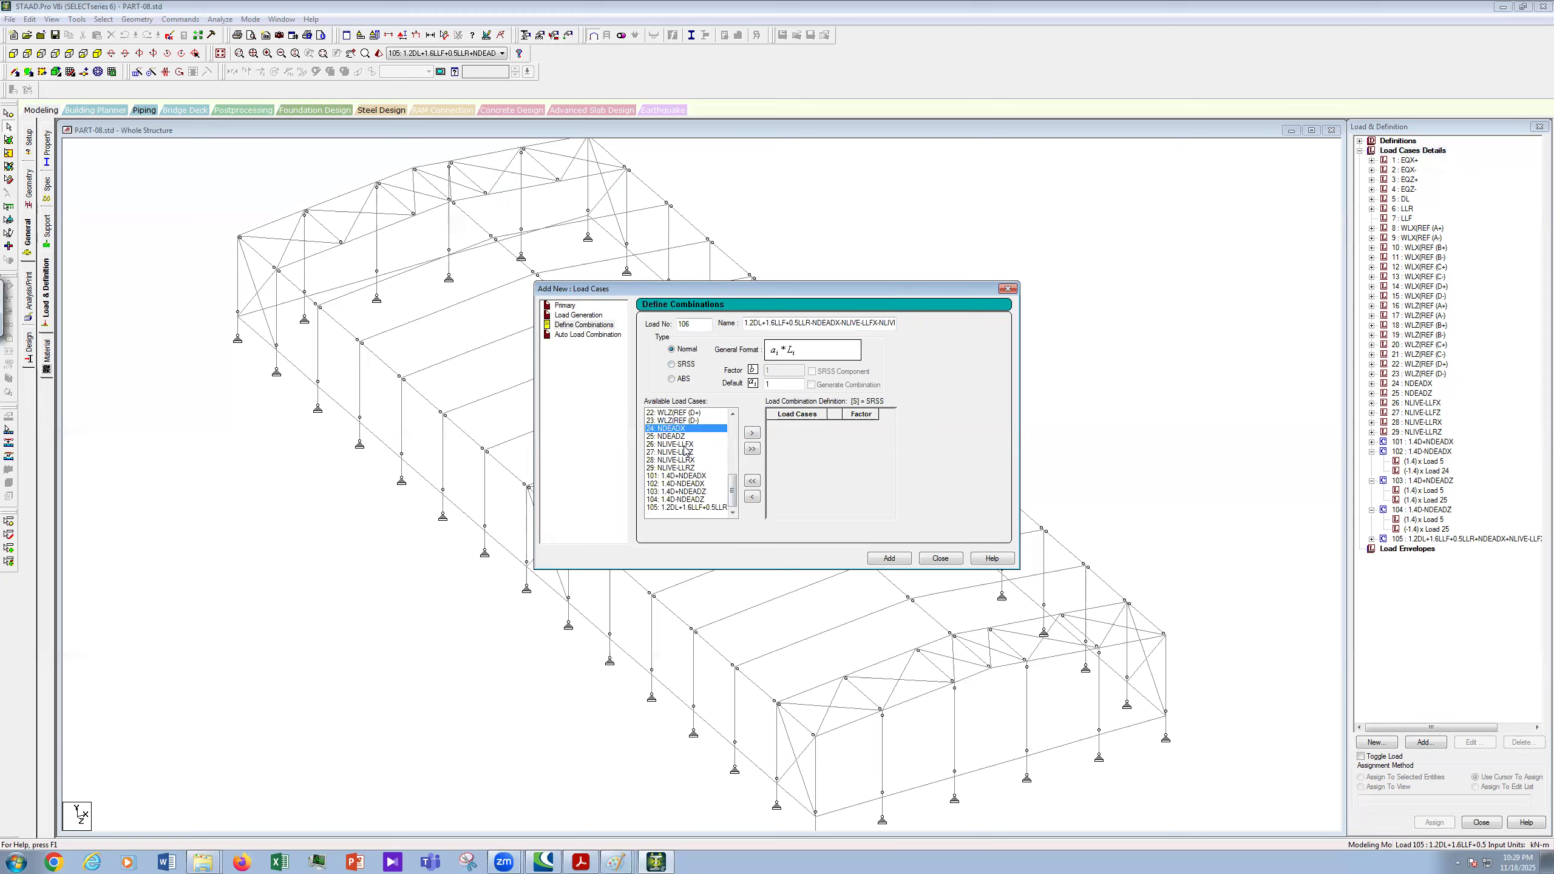
ctrl+click(680, 445)
ctrl+click(680, 459)
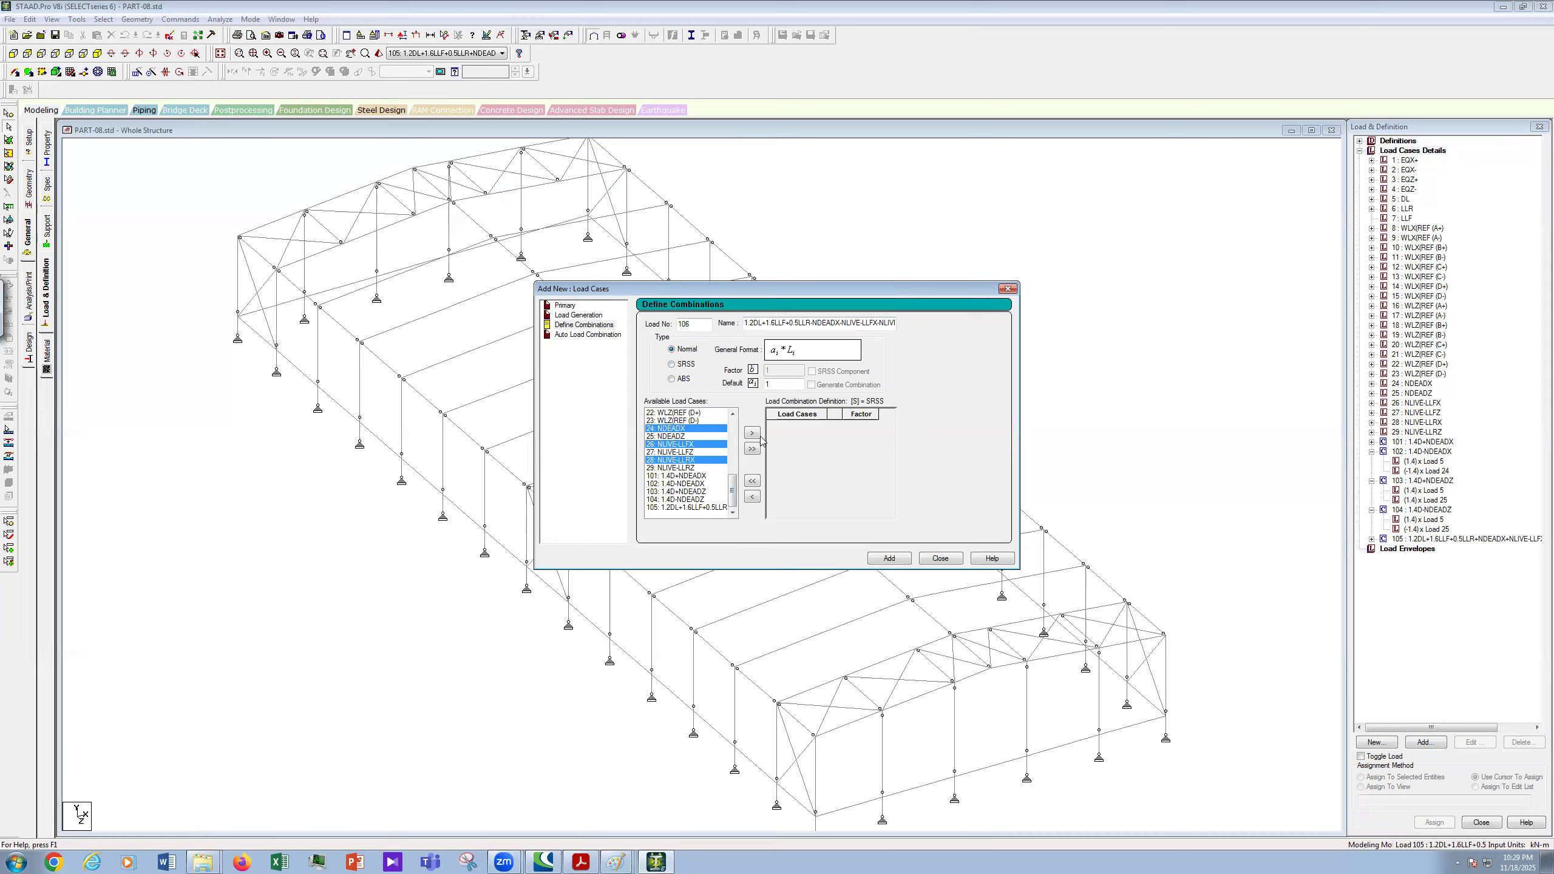
click(752, 433)
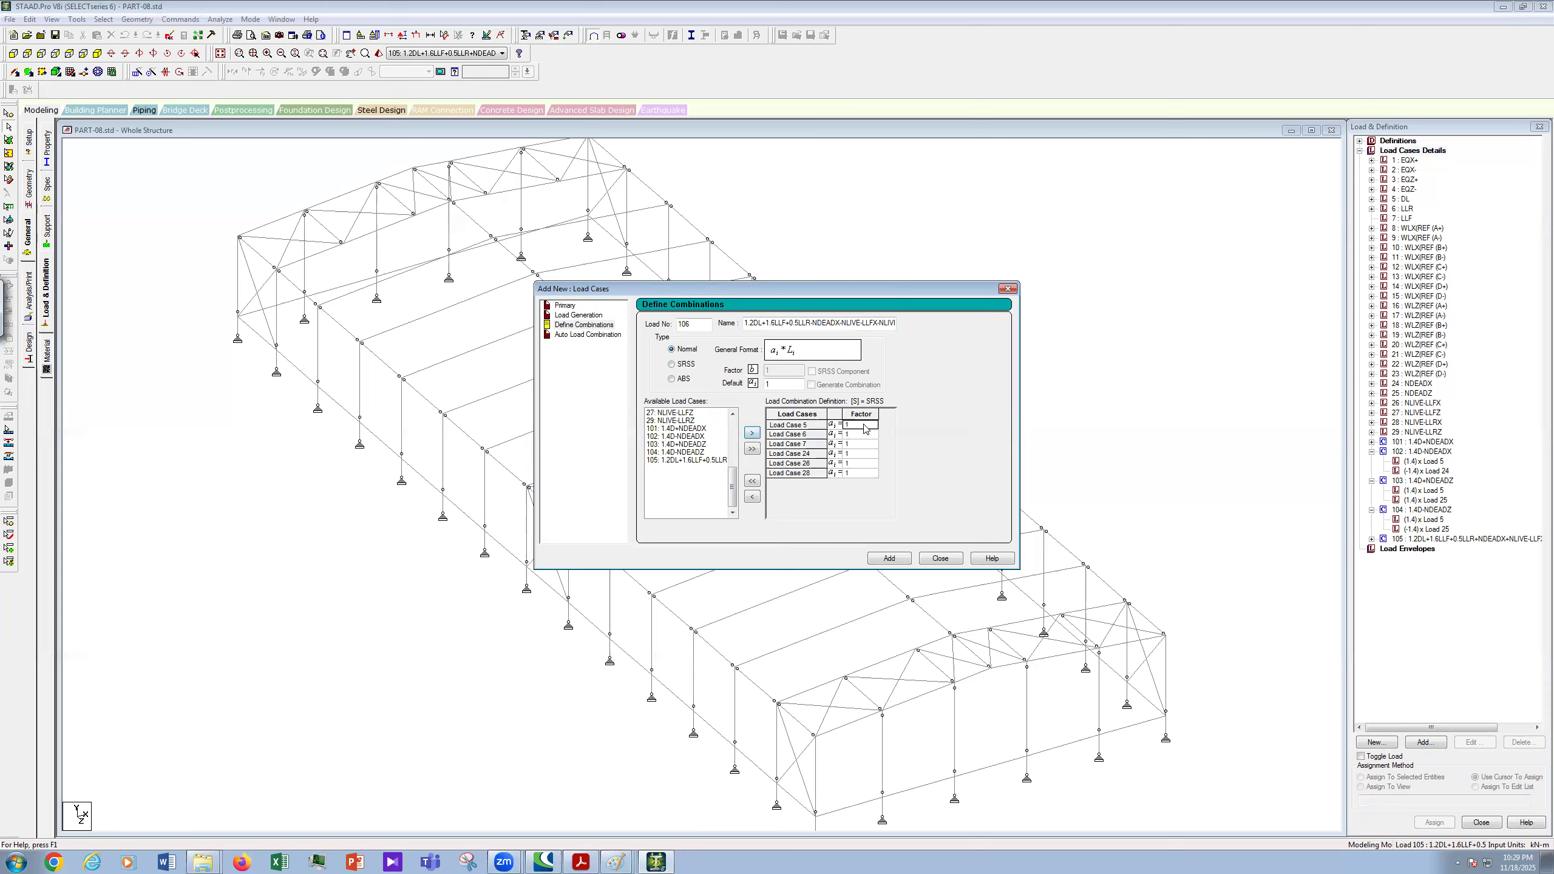
- Set factors 1.2, 0.5 and 1.6 for load cases 5, 6 and 7
text(.2)
click(865, 434)
key(BackSpace)
text(0.5)
key(Return)
click(865, 443)
text(6.6)
- Set the factors for load cases 24, 26 and 28 to -1.2, -1.6 and -0.5
click(864, 453)
text(1.)
click(862, 463)
text(.6)
click(862, 473)
text(0)
click(847, 453)
click(850, 463)
click(847, 473)
text(-)
- Add combination 106, then paste its name for the next combination with NDEADZ and NLIVE-LLFZ
click(889, 558)
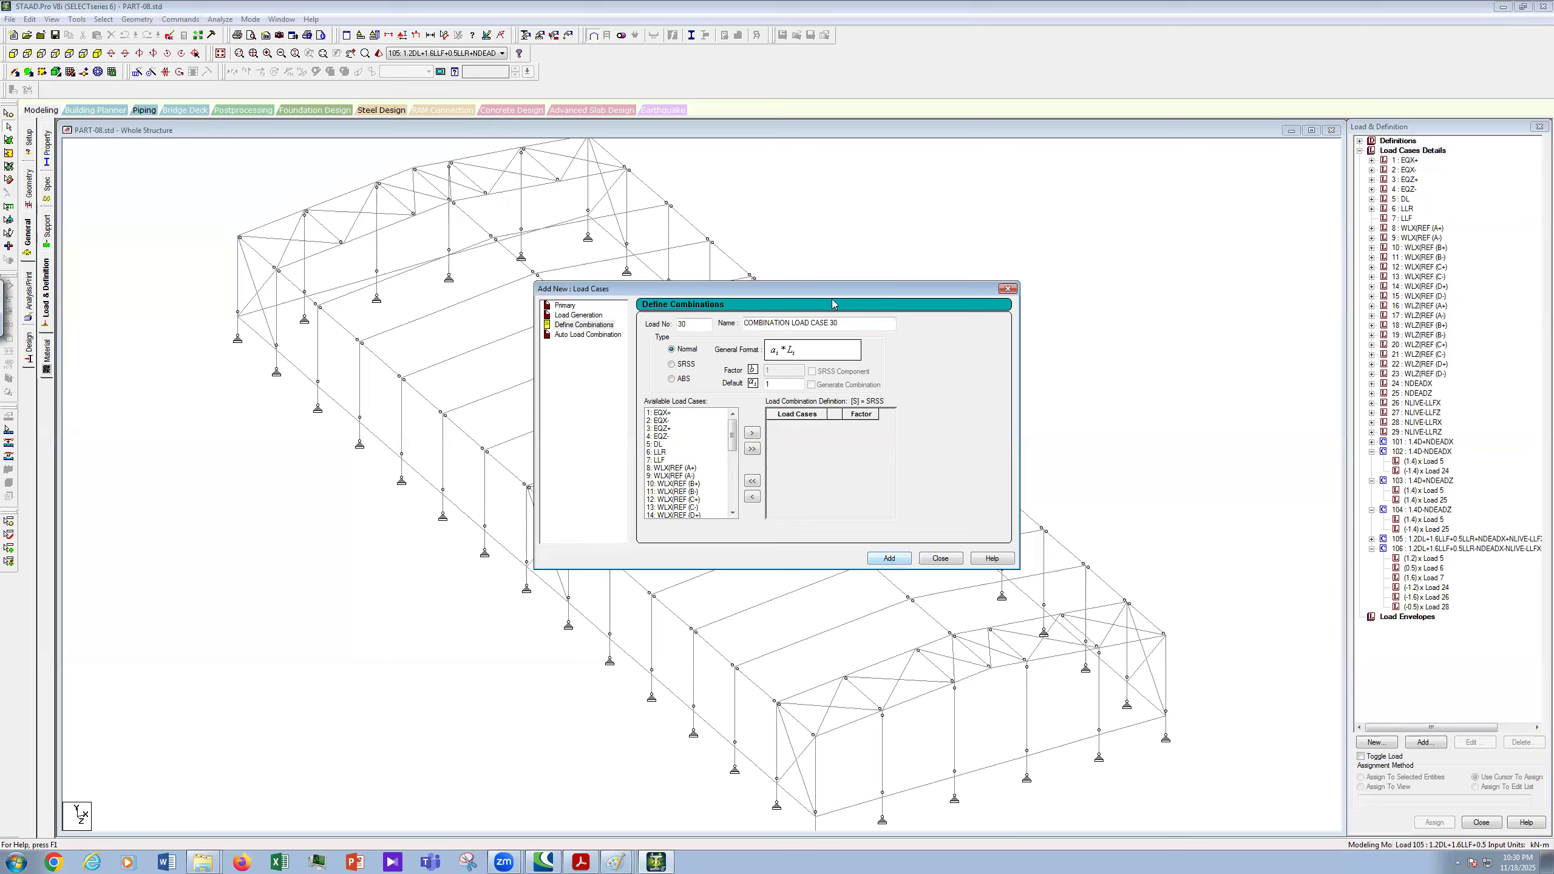
drag(852, 325, 697, 333)
key(ctrl+v)
key(BackSpace)
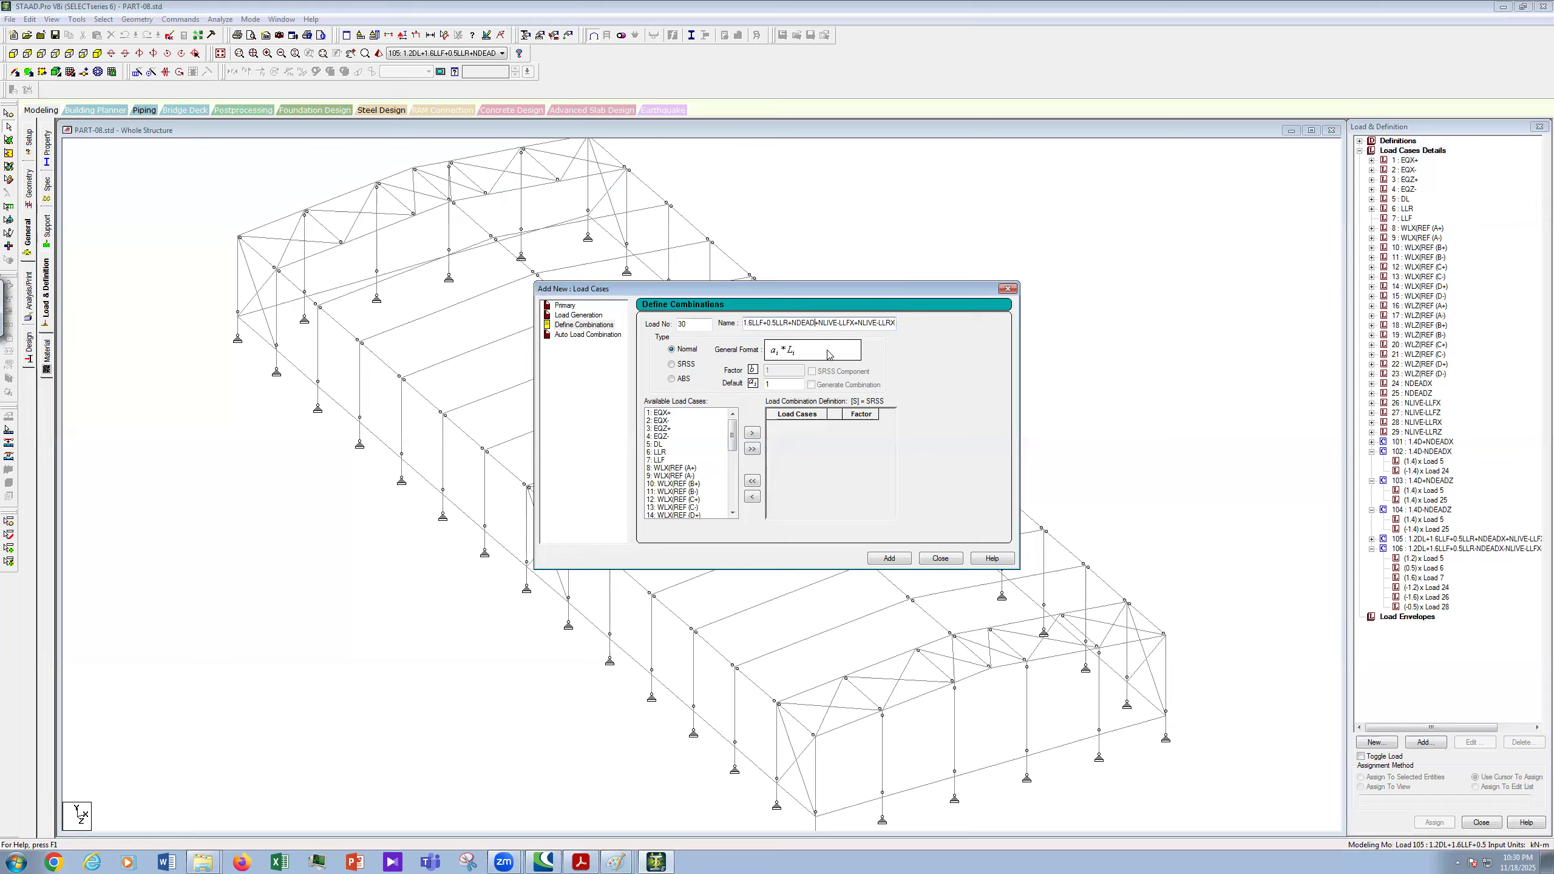
text(Z)
key(Delete)
text(Z)
key(Right)
key(Right)
key(Right)
- Move load cases 5, 6, 7, 25, 27 and 29 into the new combination
click(658, 444)
ctrl+click(657, 452)
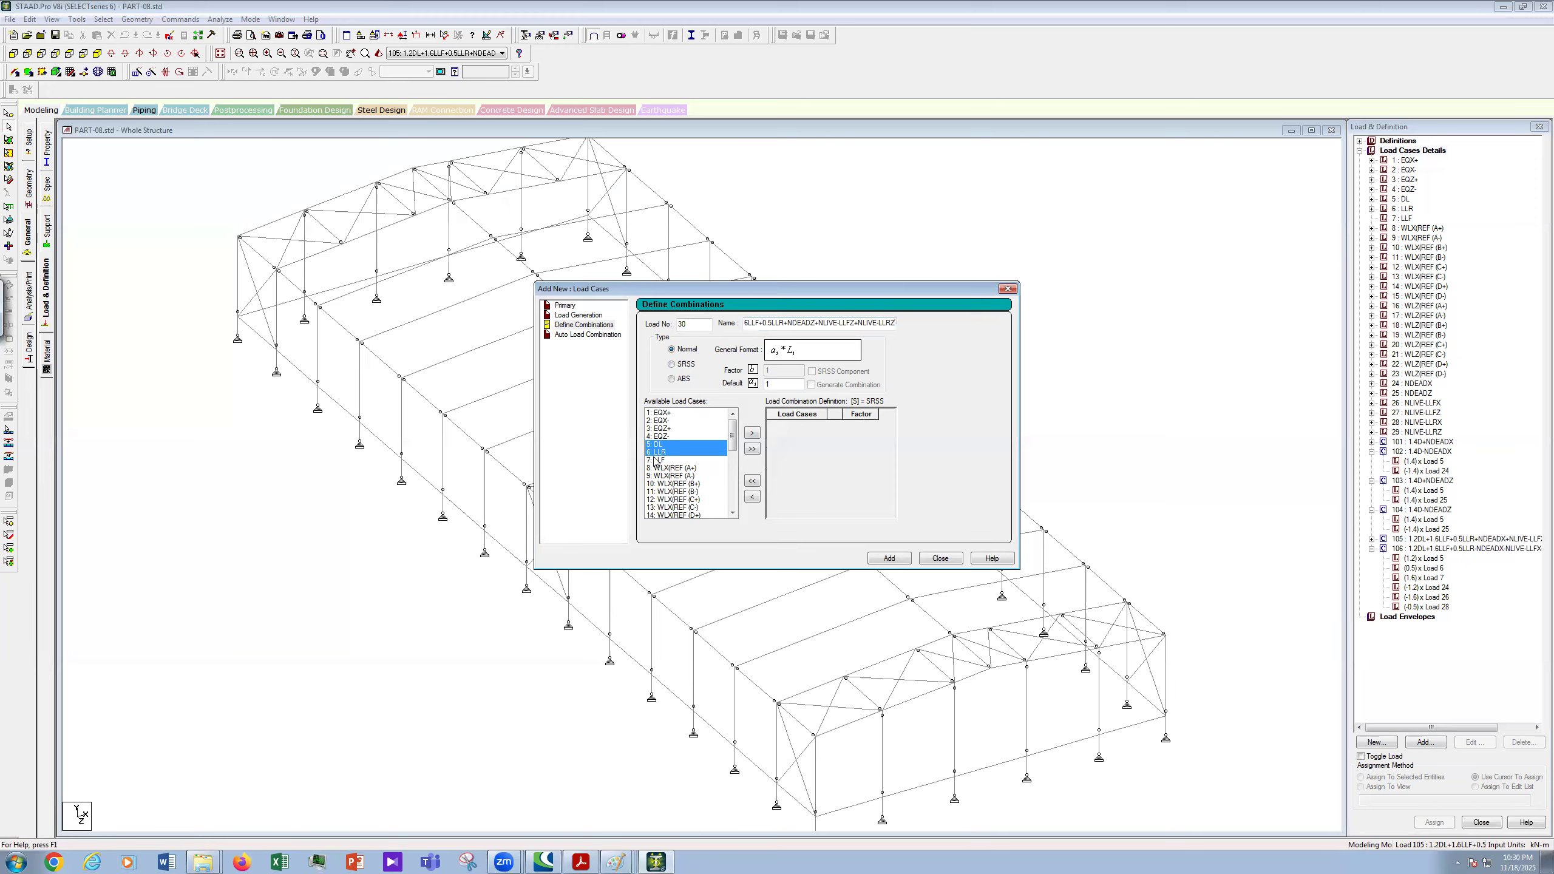
drag(736, 447, 737, 475)
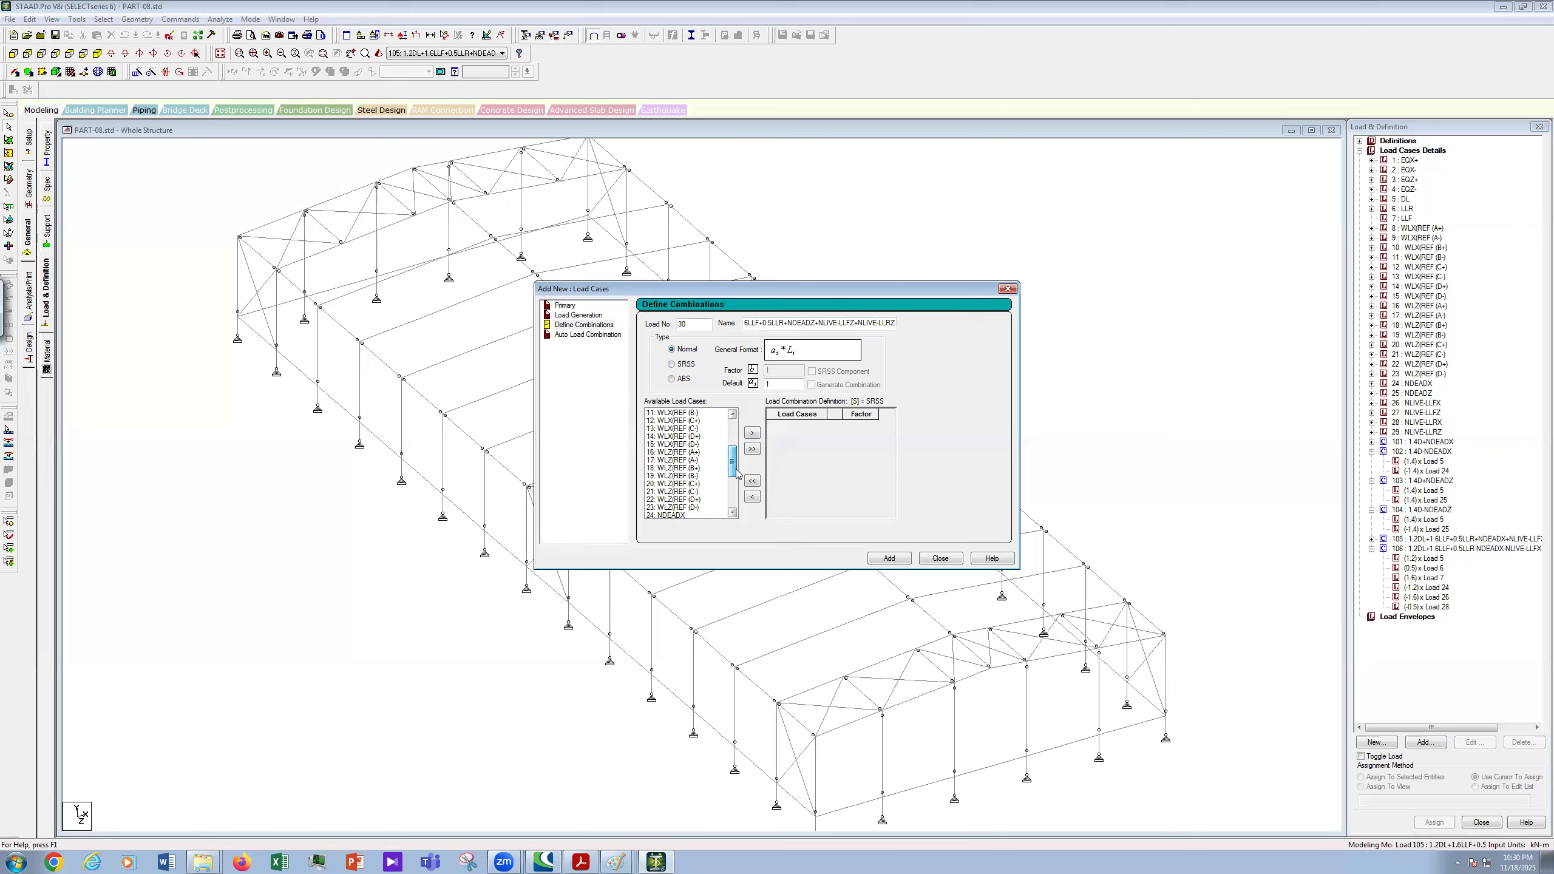
click(737, 492)
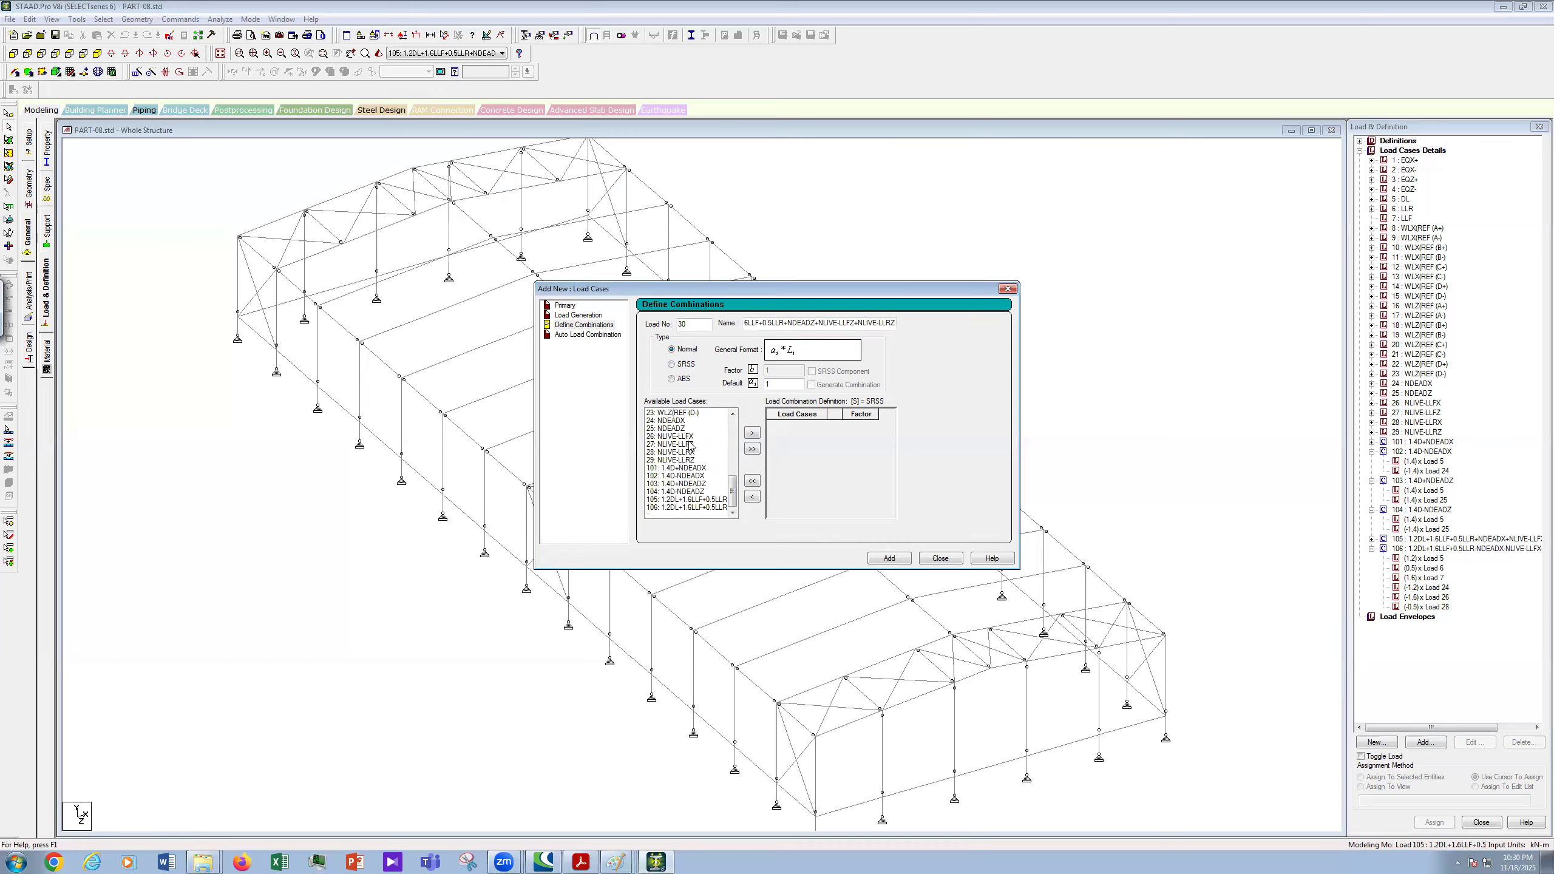
ctrl+click(672, 428)
ctrl+click(673, 444)
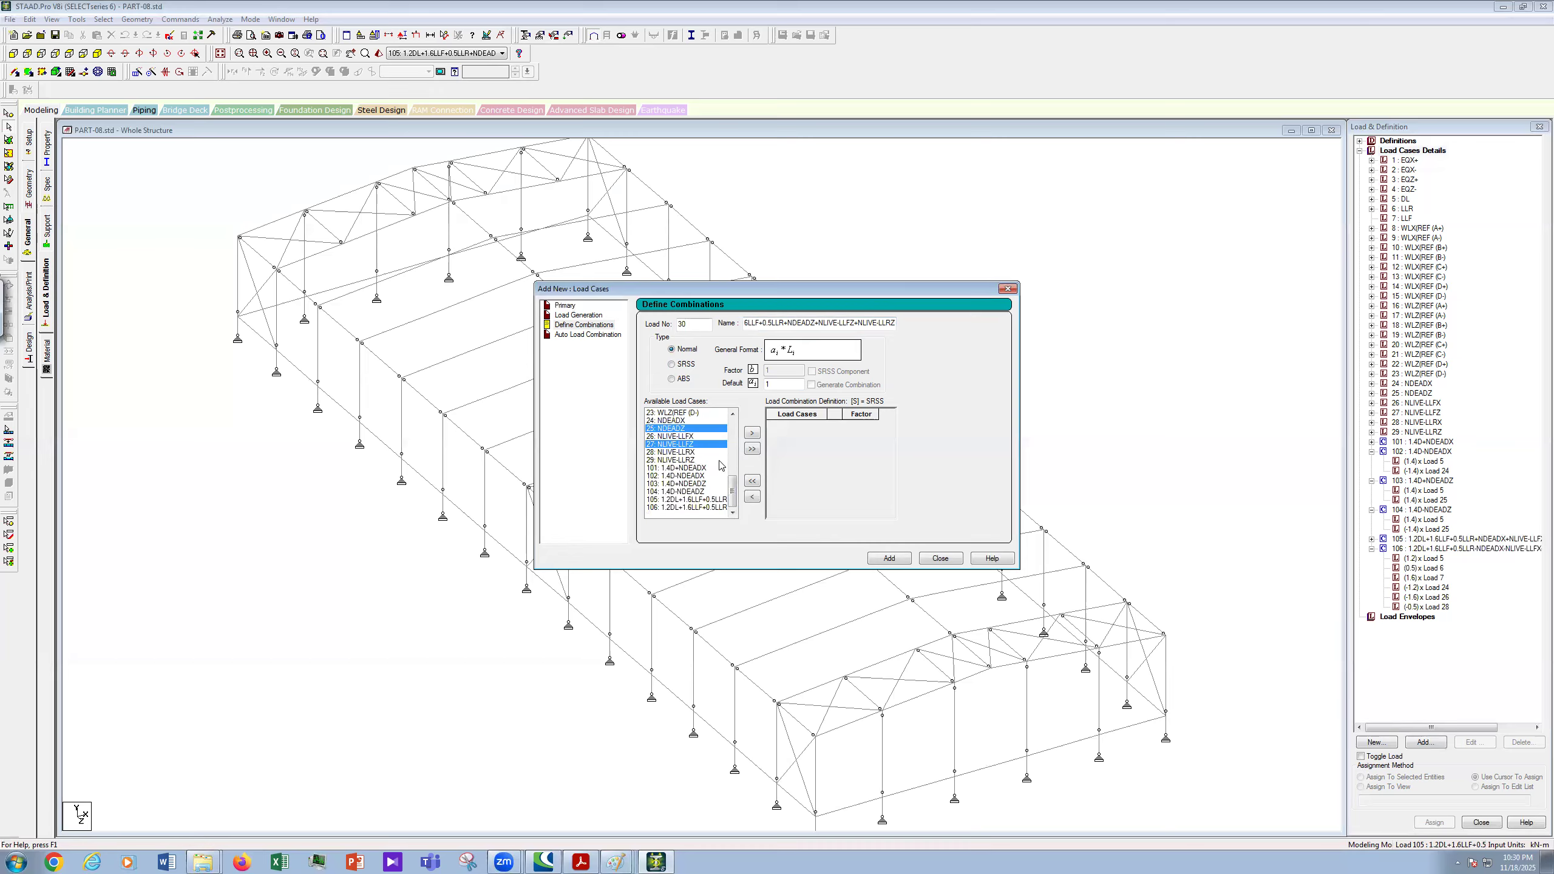
ctrl+click(674, 459)
click(752, 433)
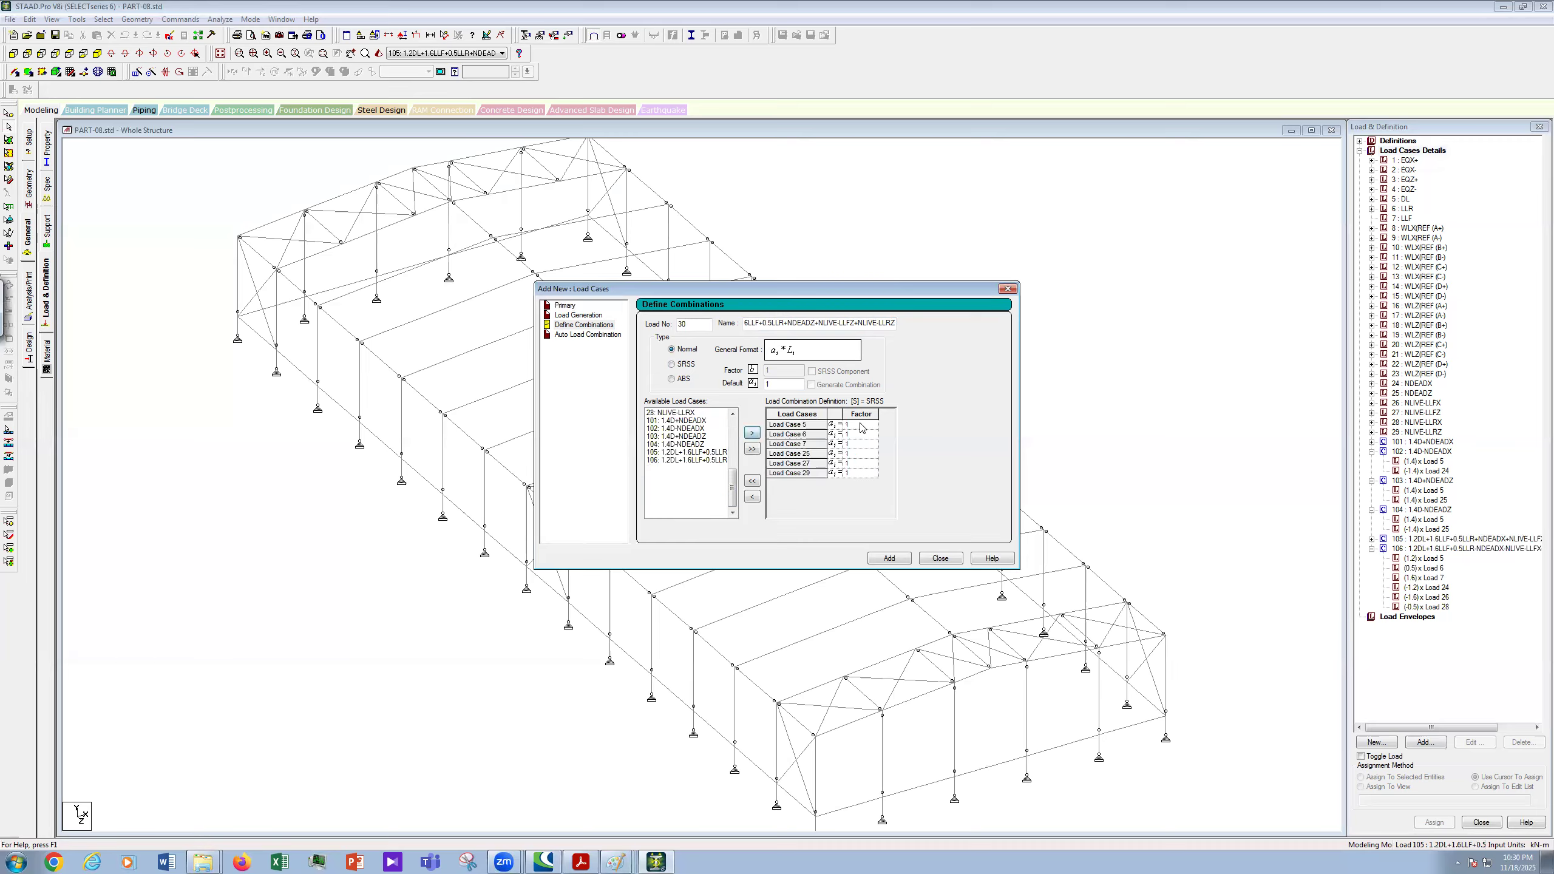
- Set factors 1.2, 0.5, 1.6, 1.2, 1.6 and 0.5, declining the Auto Save prompt
click(861, 424)
text(.2)
click(866, 434)
text(0.5)
click(862, 442)
text(1.6)
click(868, 453)
text(.2)
key(Return)
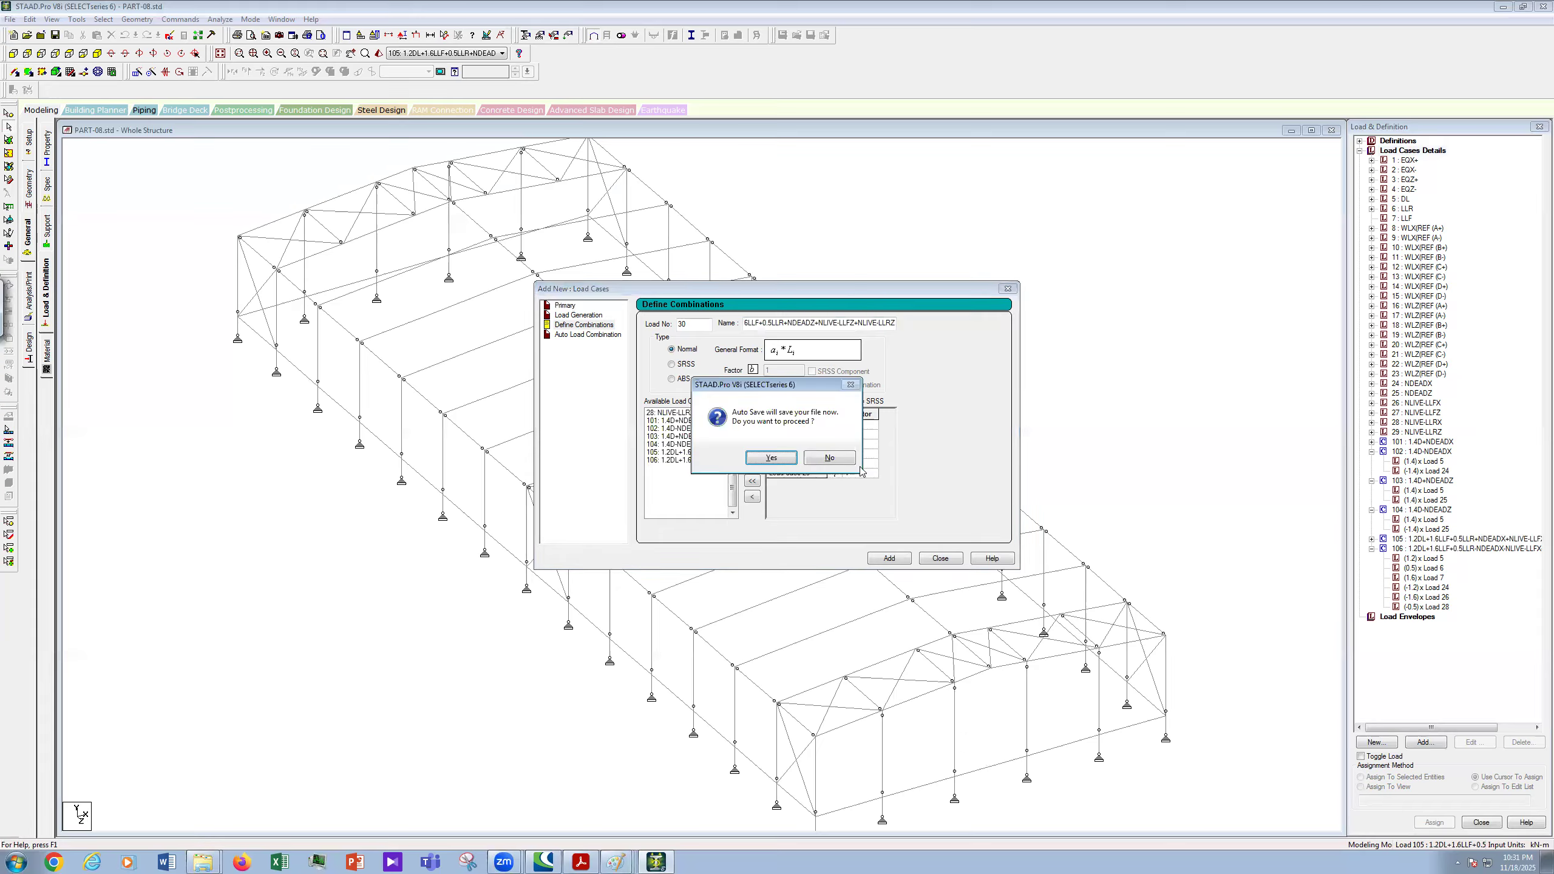
click(815, 453)
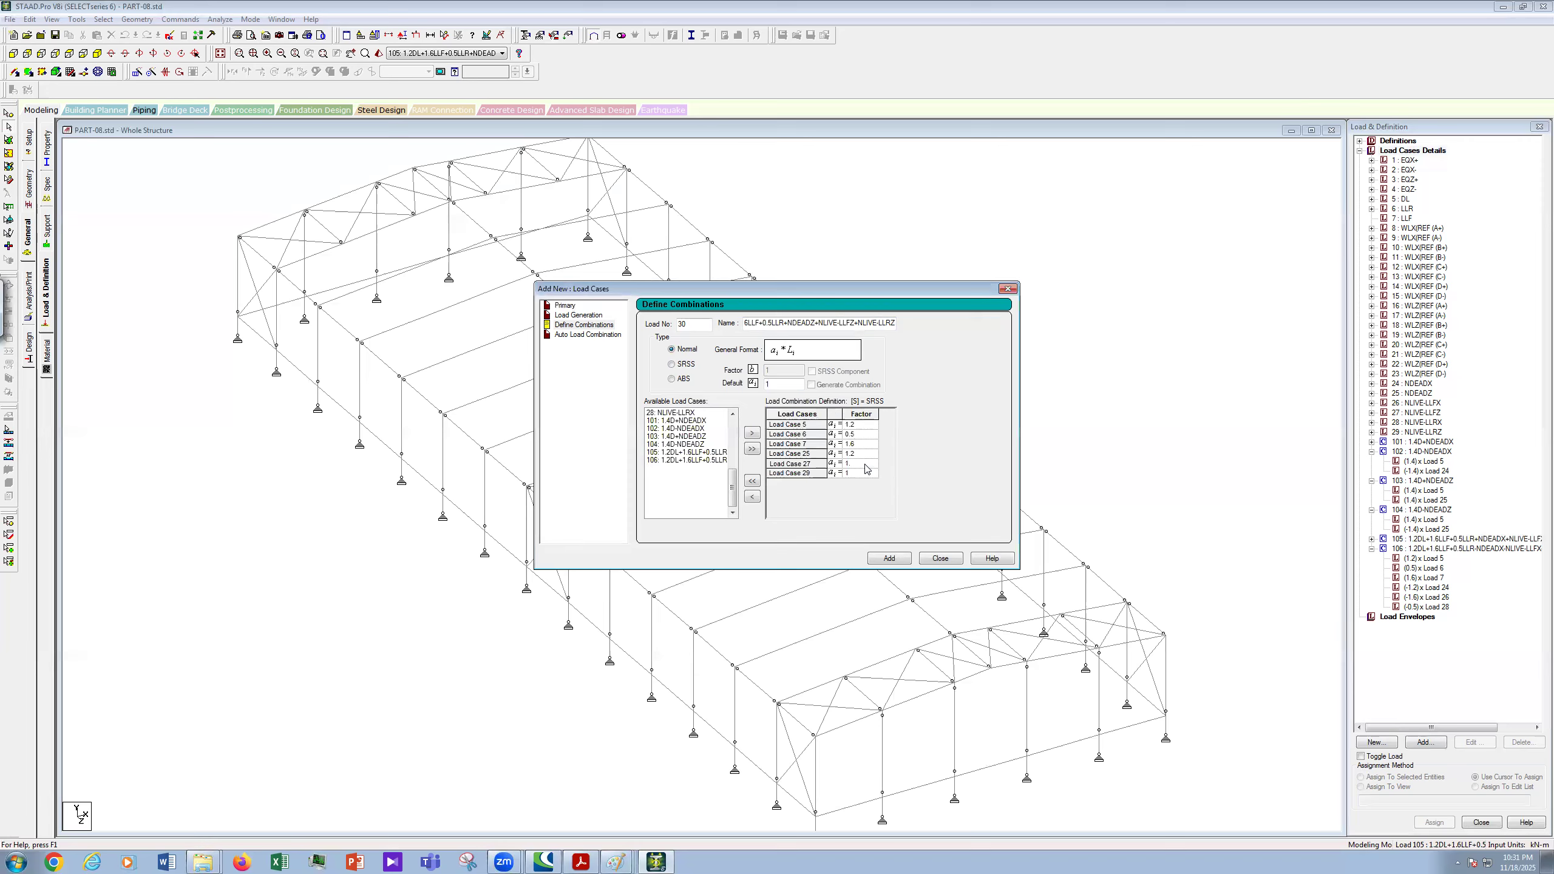
click(865, 465)
text(6)
click(862, 475)
text(0.5)
- Set the load number to 107 and copy the combination name
drag(811, 323, 733, 348)
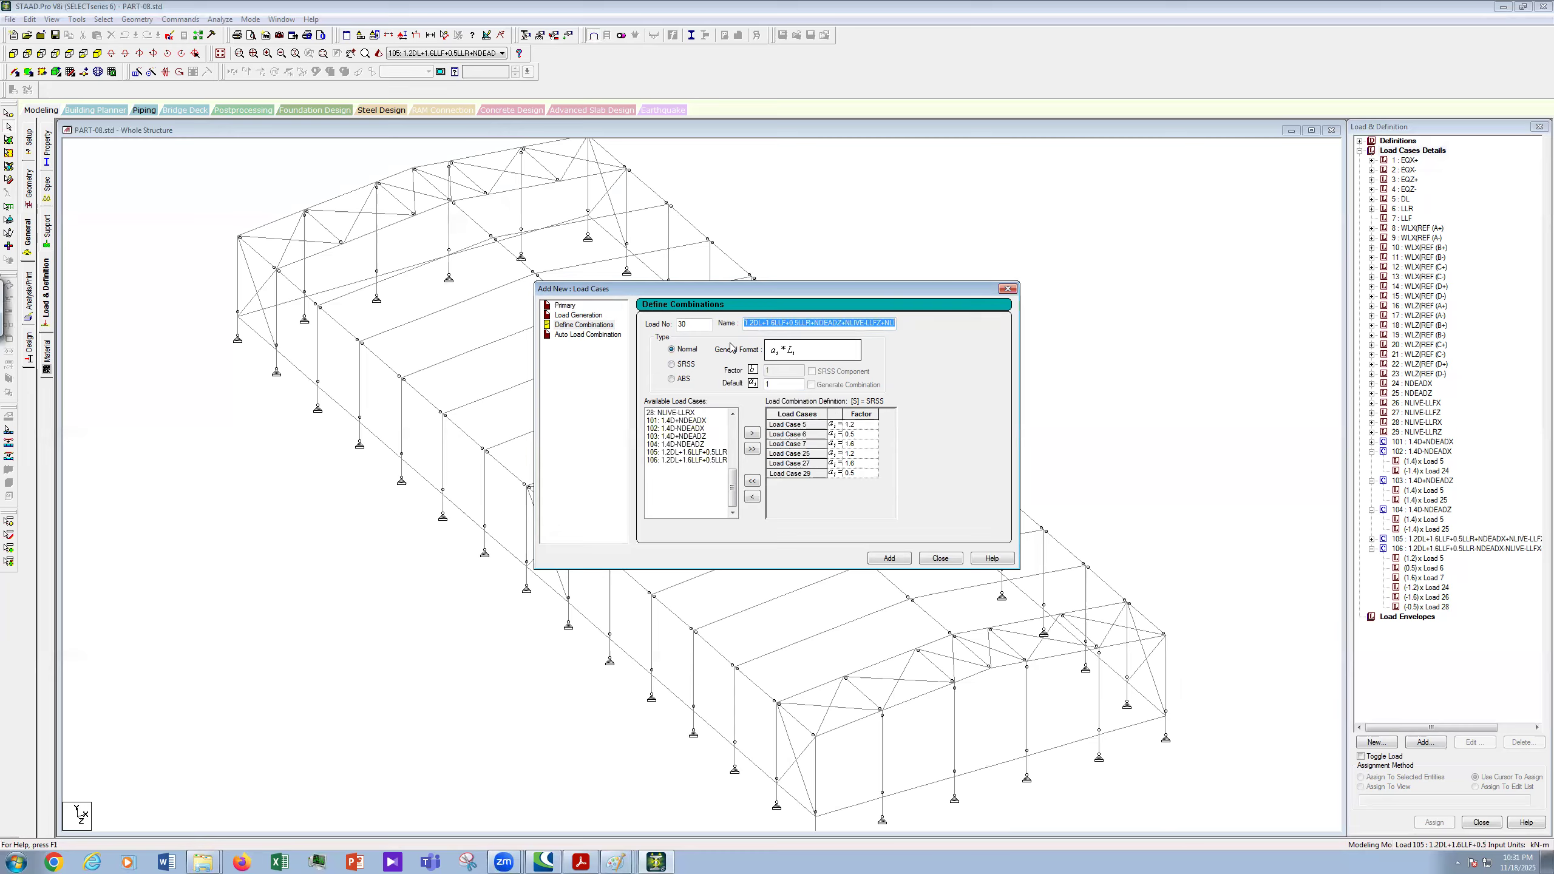
key(shift+Tab)
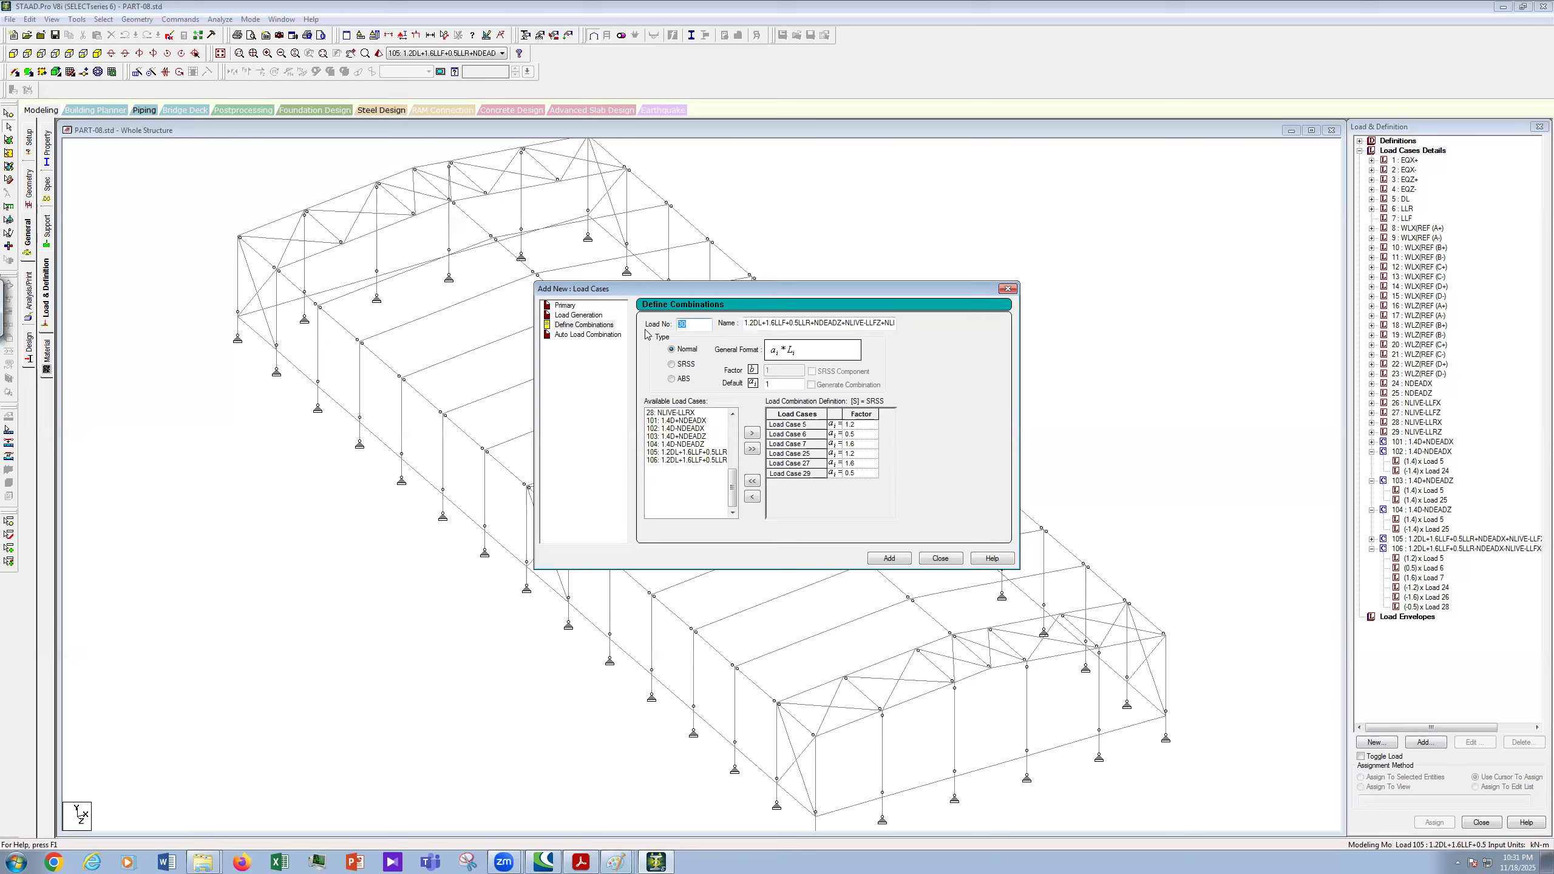
text(107)
key(Tab)
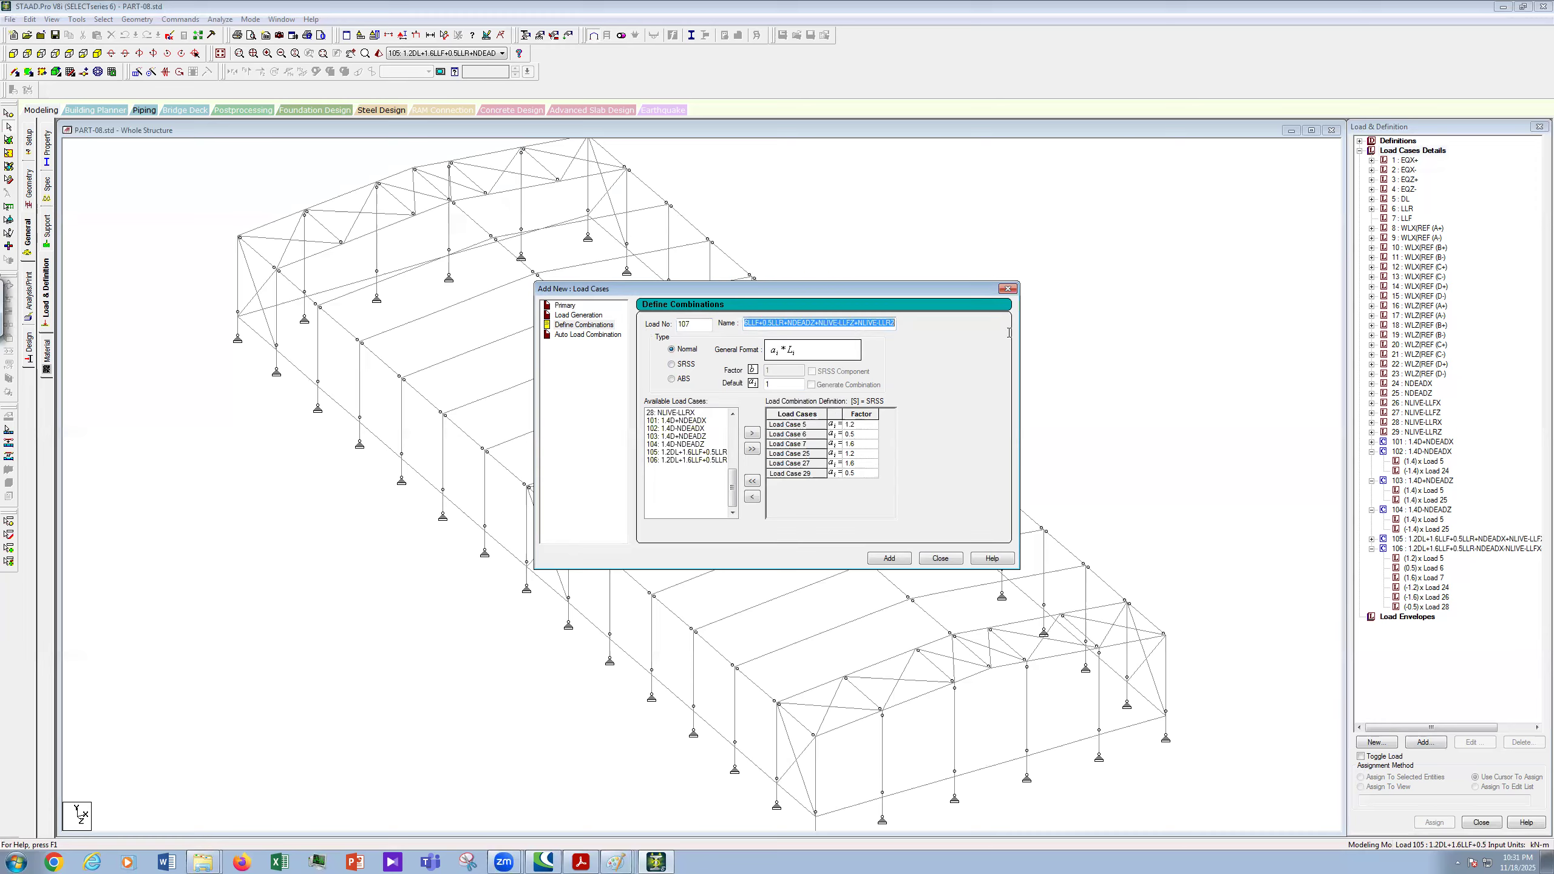
right_click(870, 326)
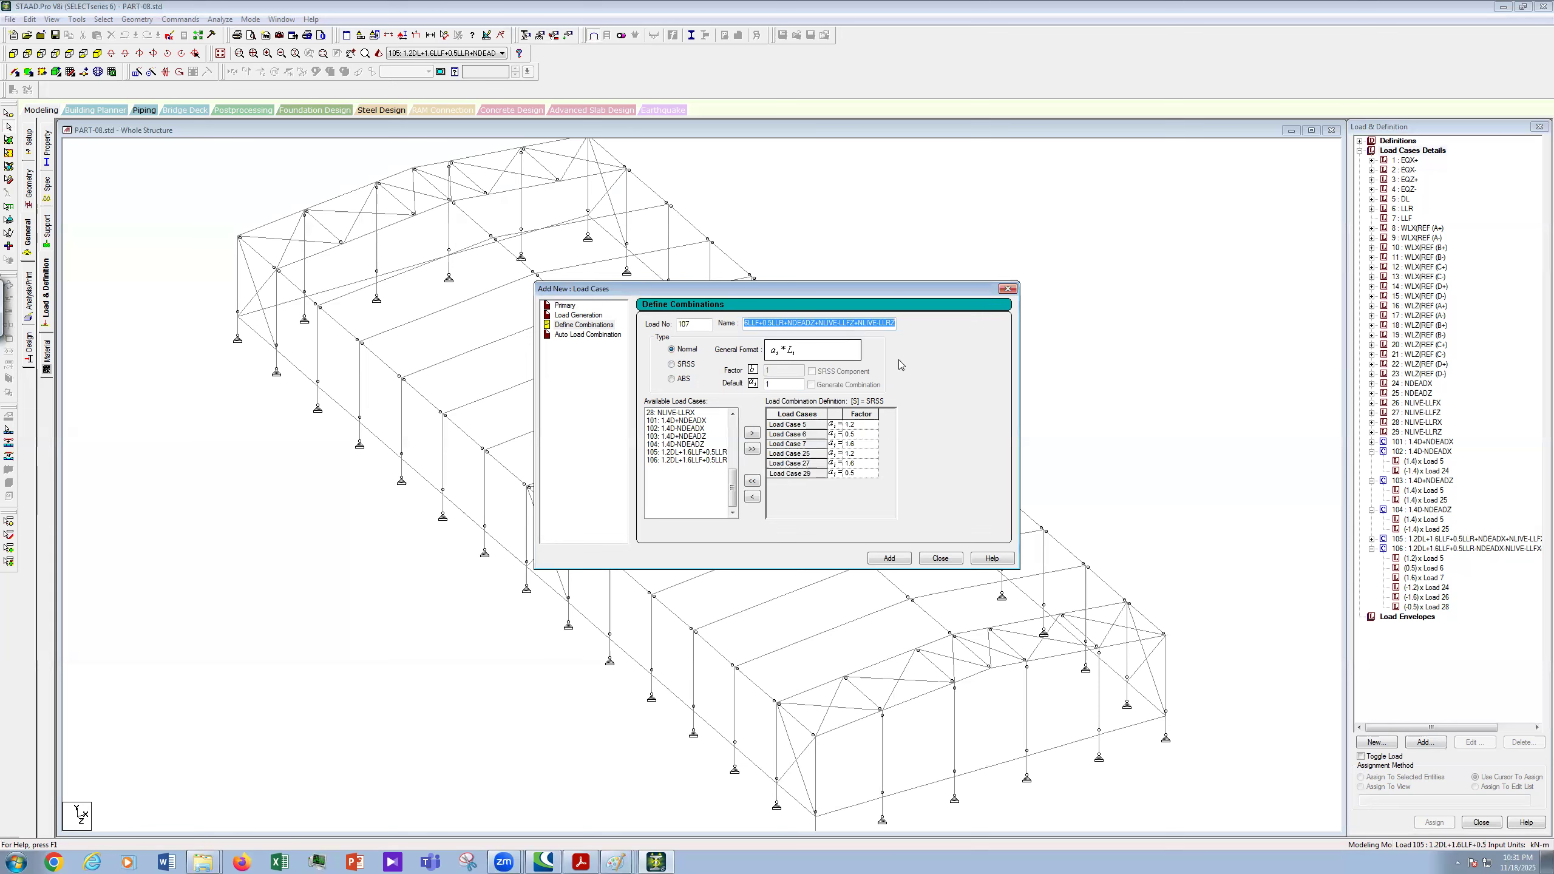
- Add combination 107, then start 108 with the copied name, turning its plus signs into minus signs
click(890, 558)
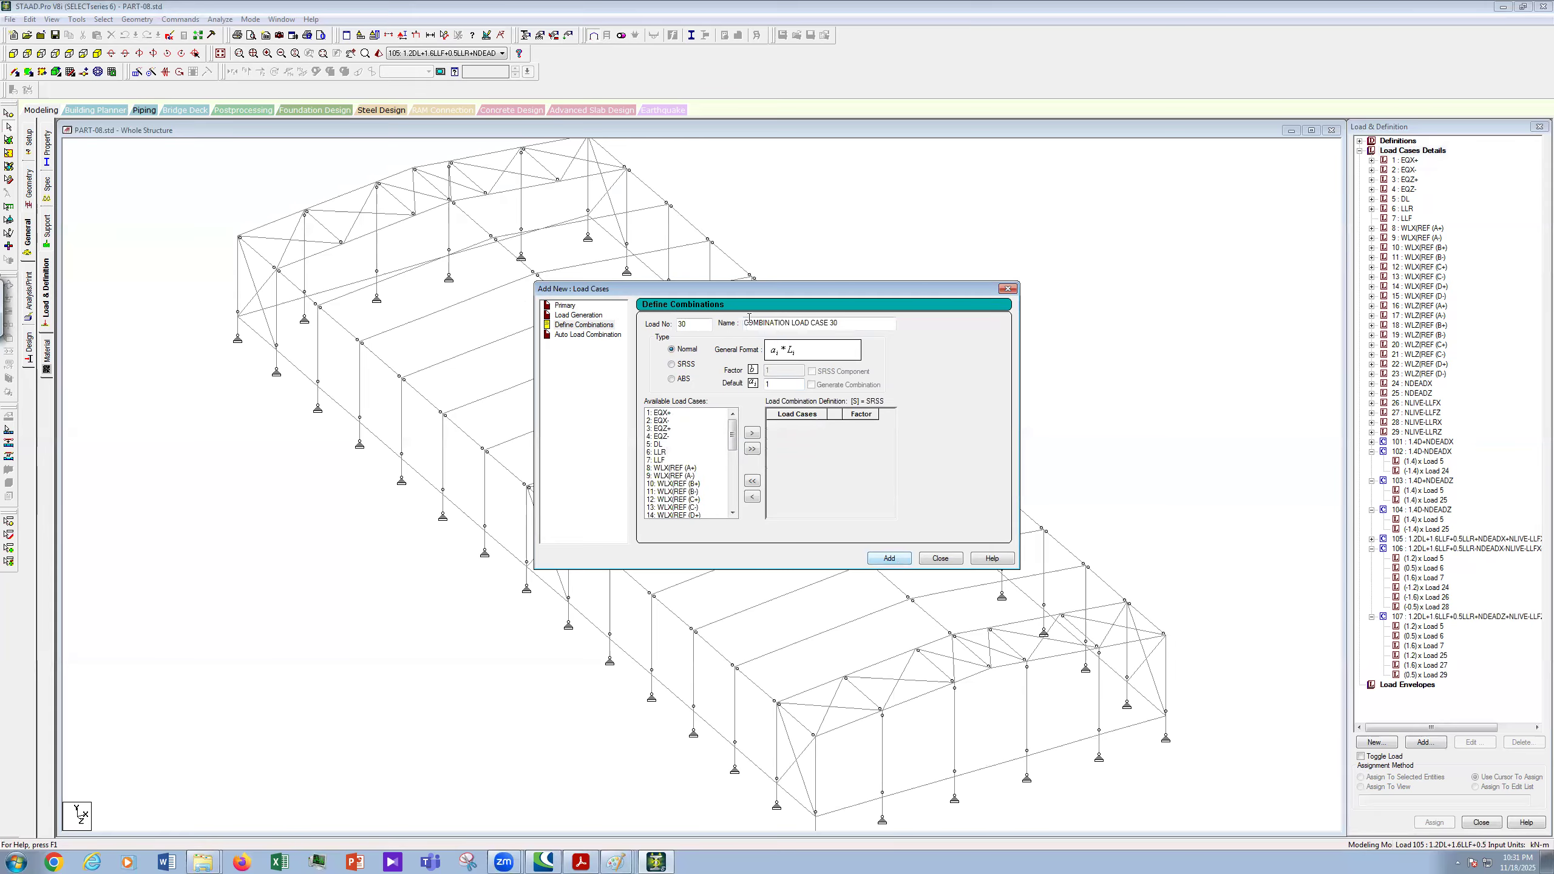
drag(685, 327, 651, 337)
text(108)
key(Tab)
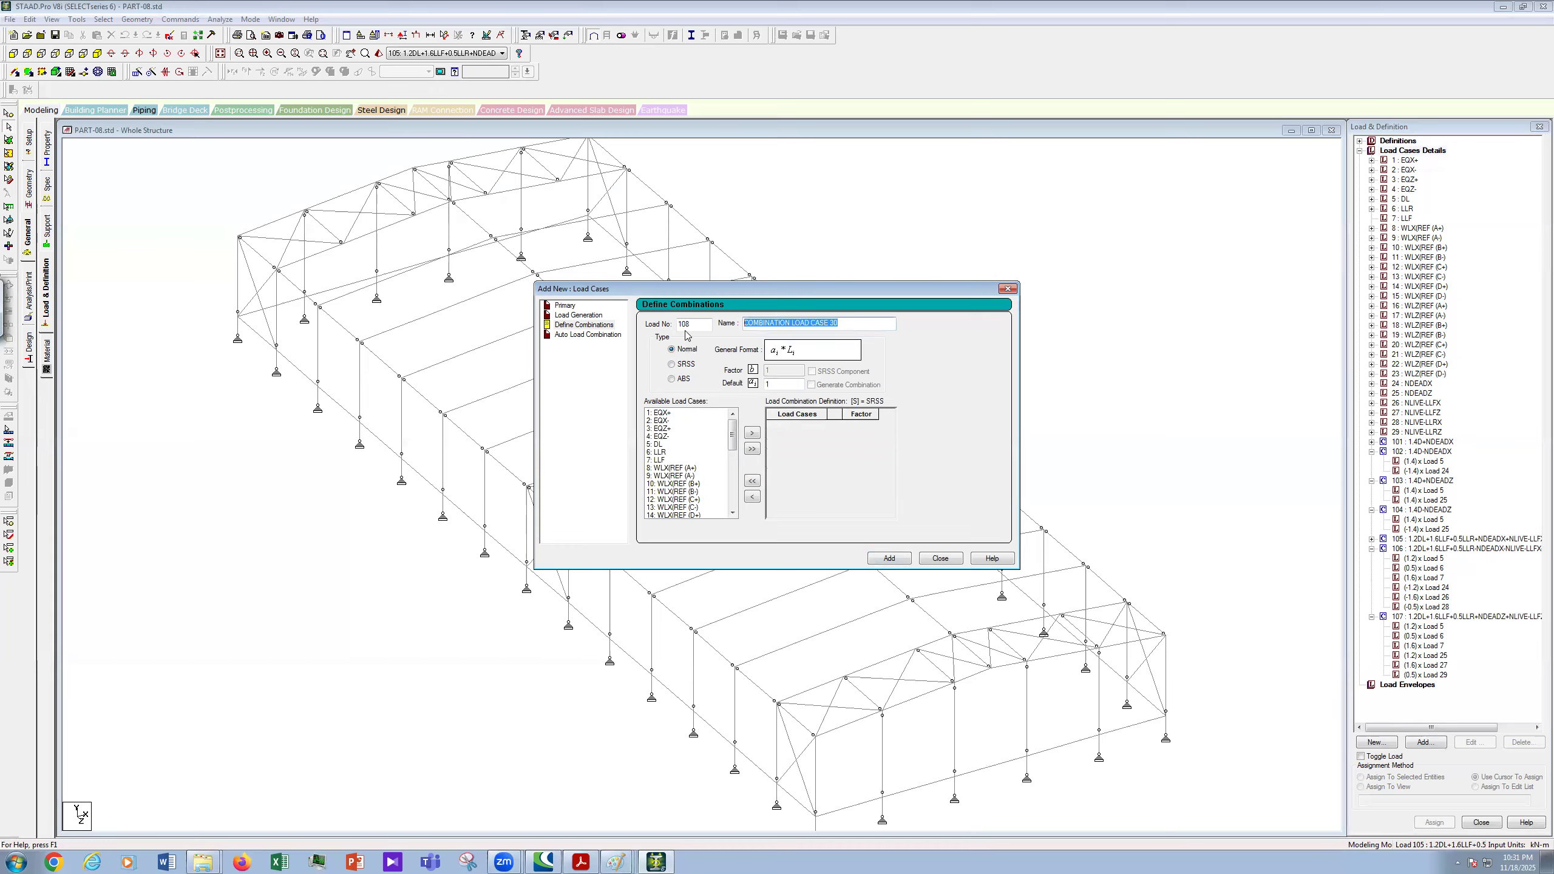
key(ctrl+v)
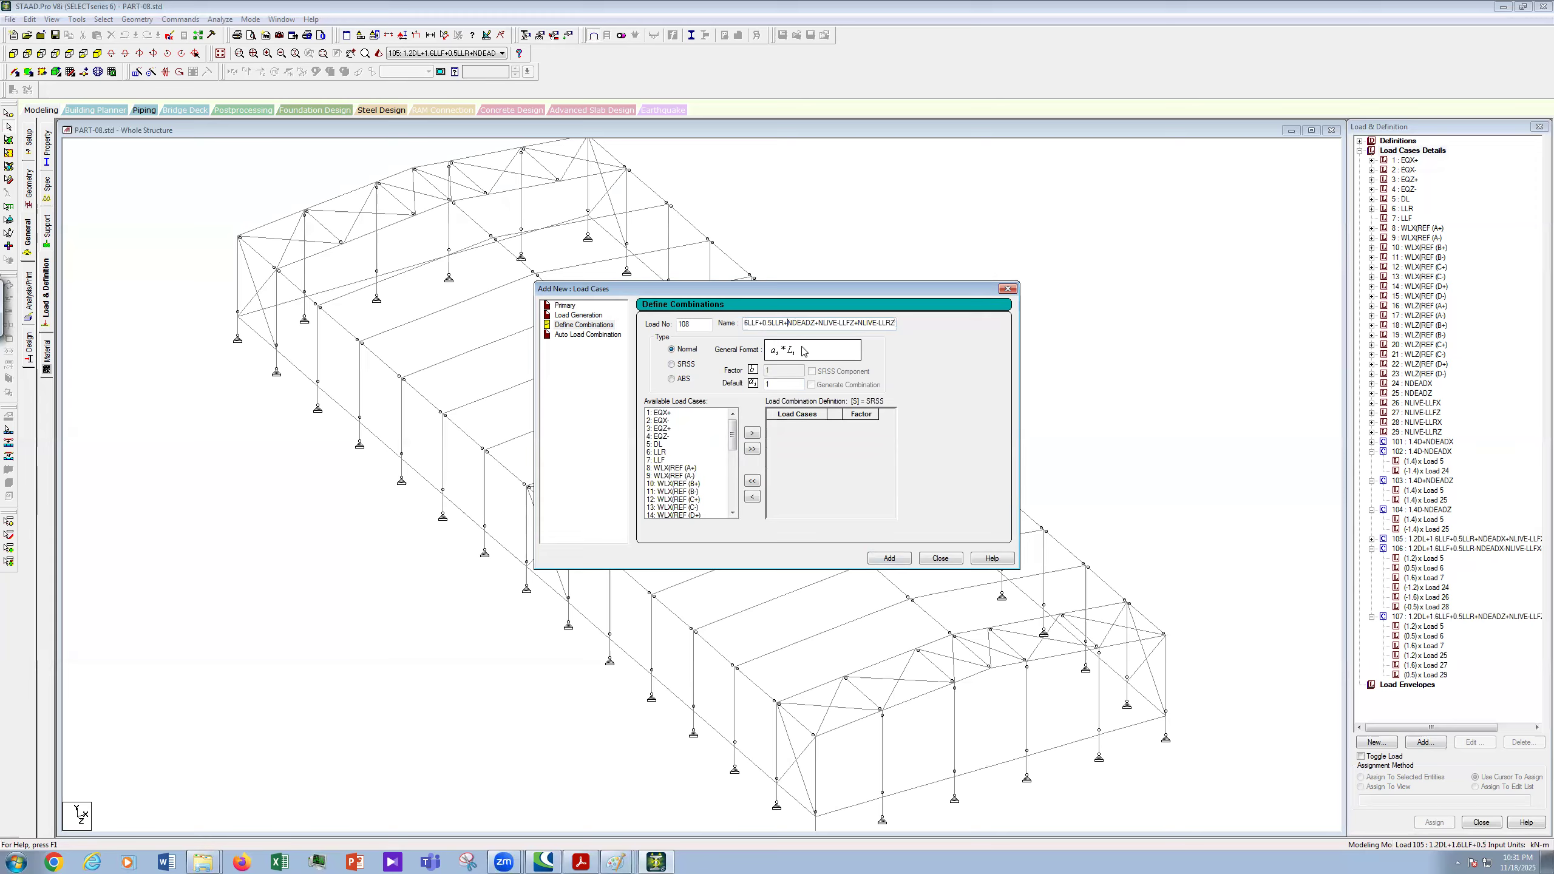
key(BackSpace)
text(-)
key(BackSpace)
text(-)
key(BackSpace)
text(-1.)
- Move load cases 5, 6, 7, 25, 27 and 29 into combination 108
click(658, 447)
shift+click(664, 461)
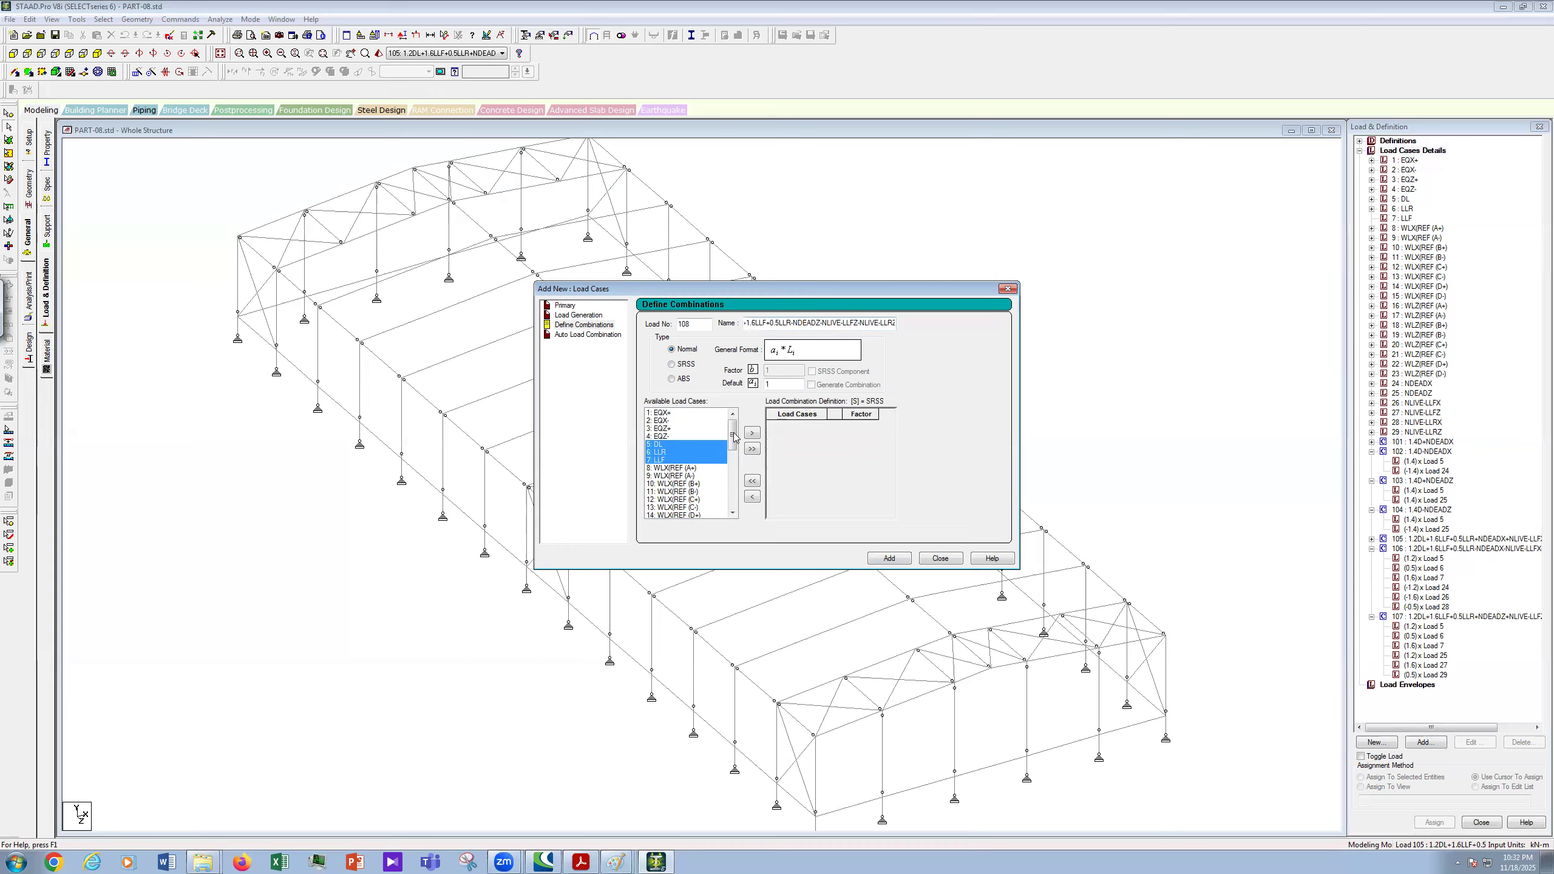
scroll(725, 463, down, 8)
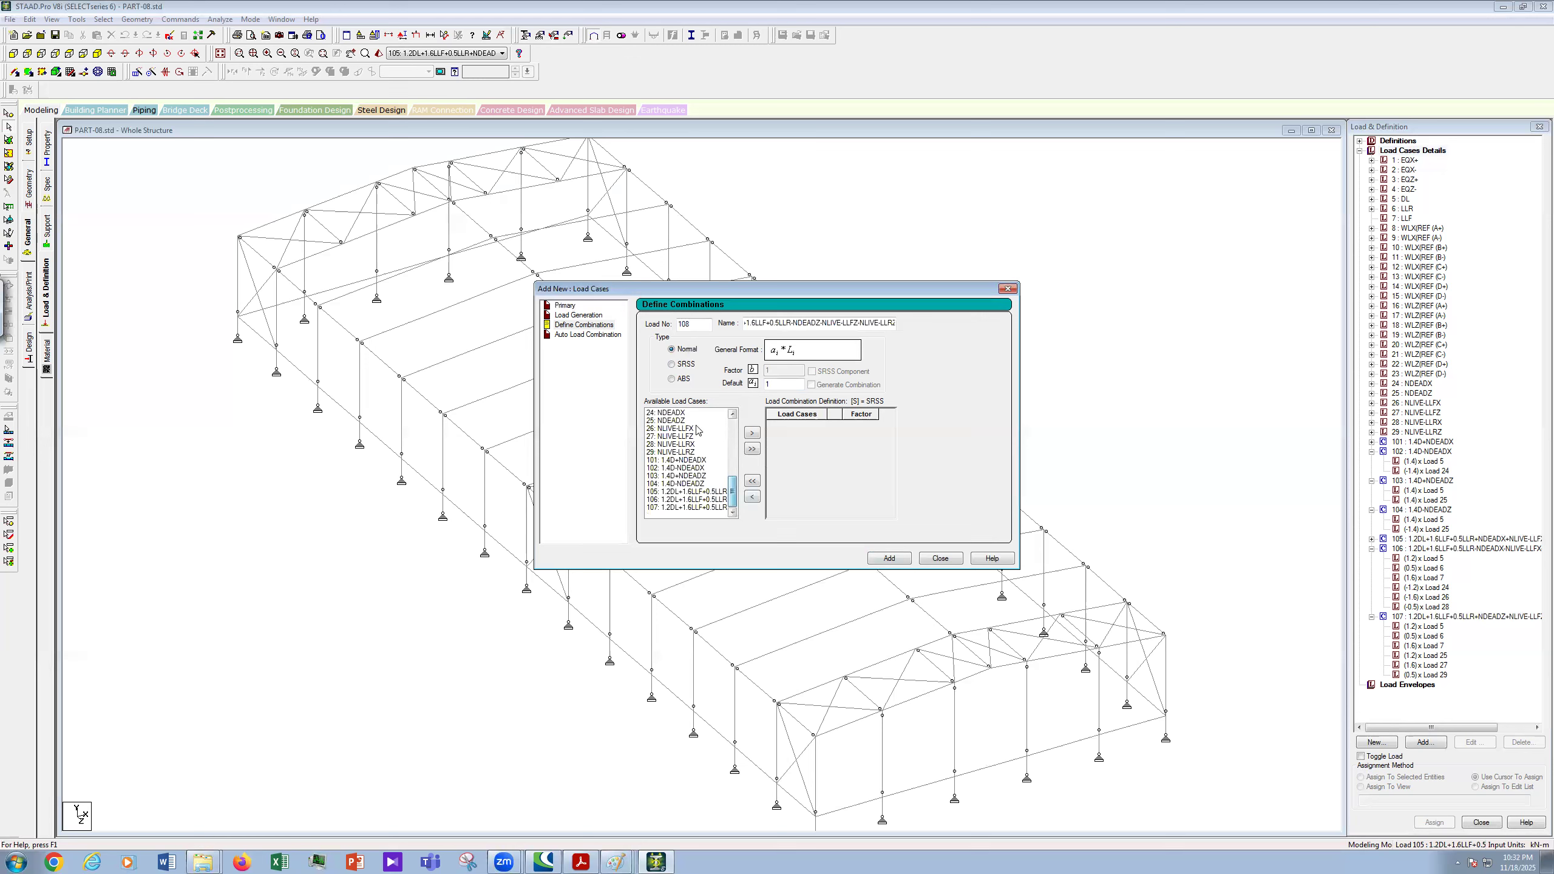
click(688, 421)
ctrl+click(699, 436)
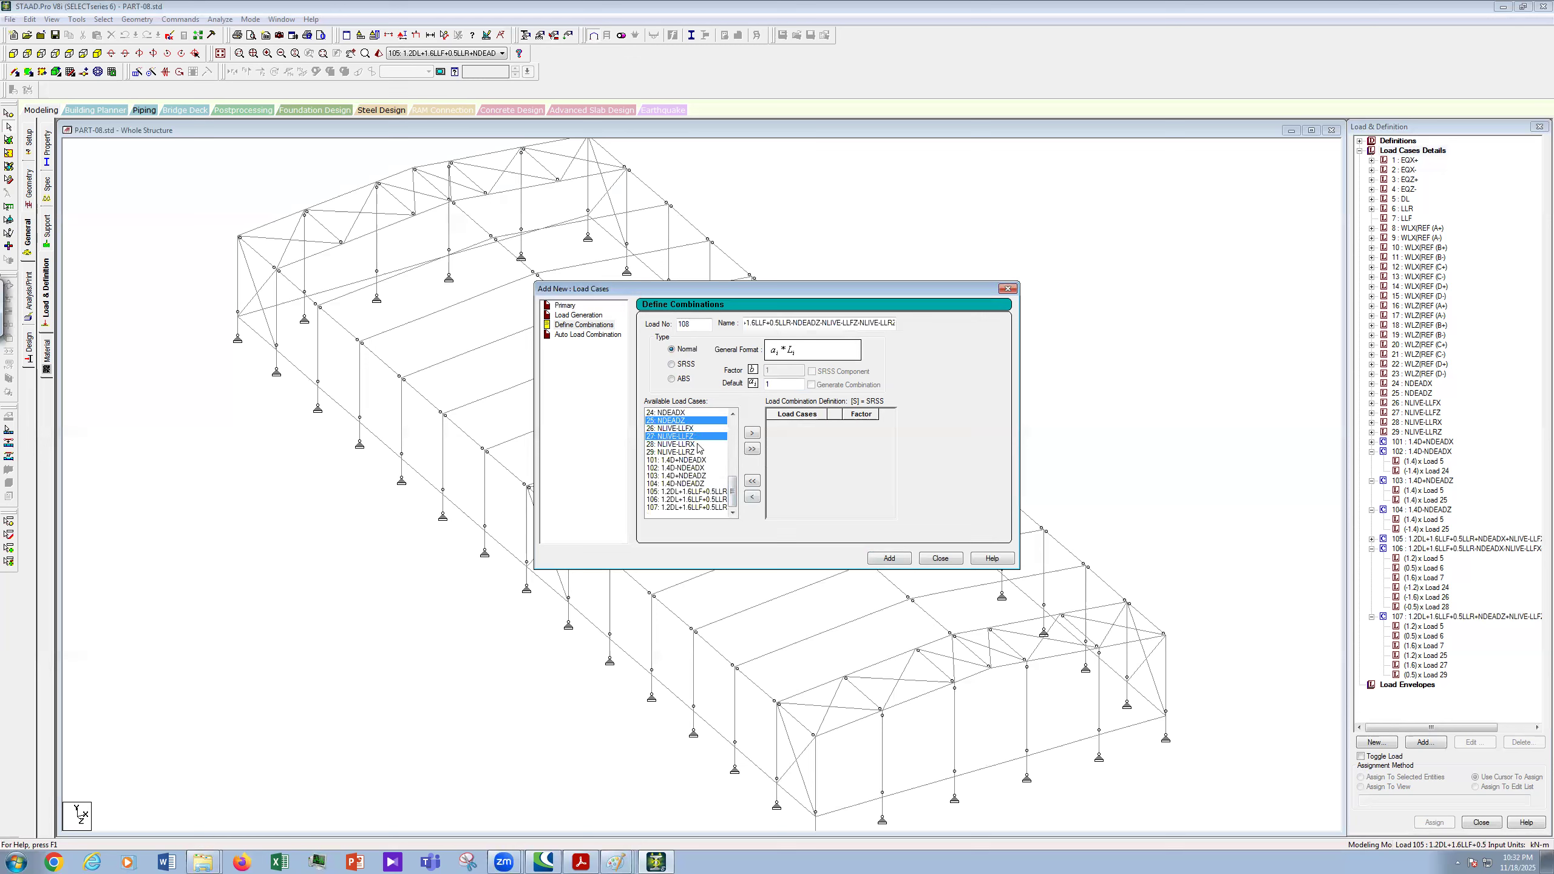
click(750, 434)
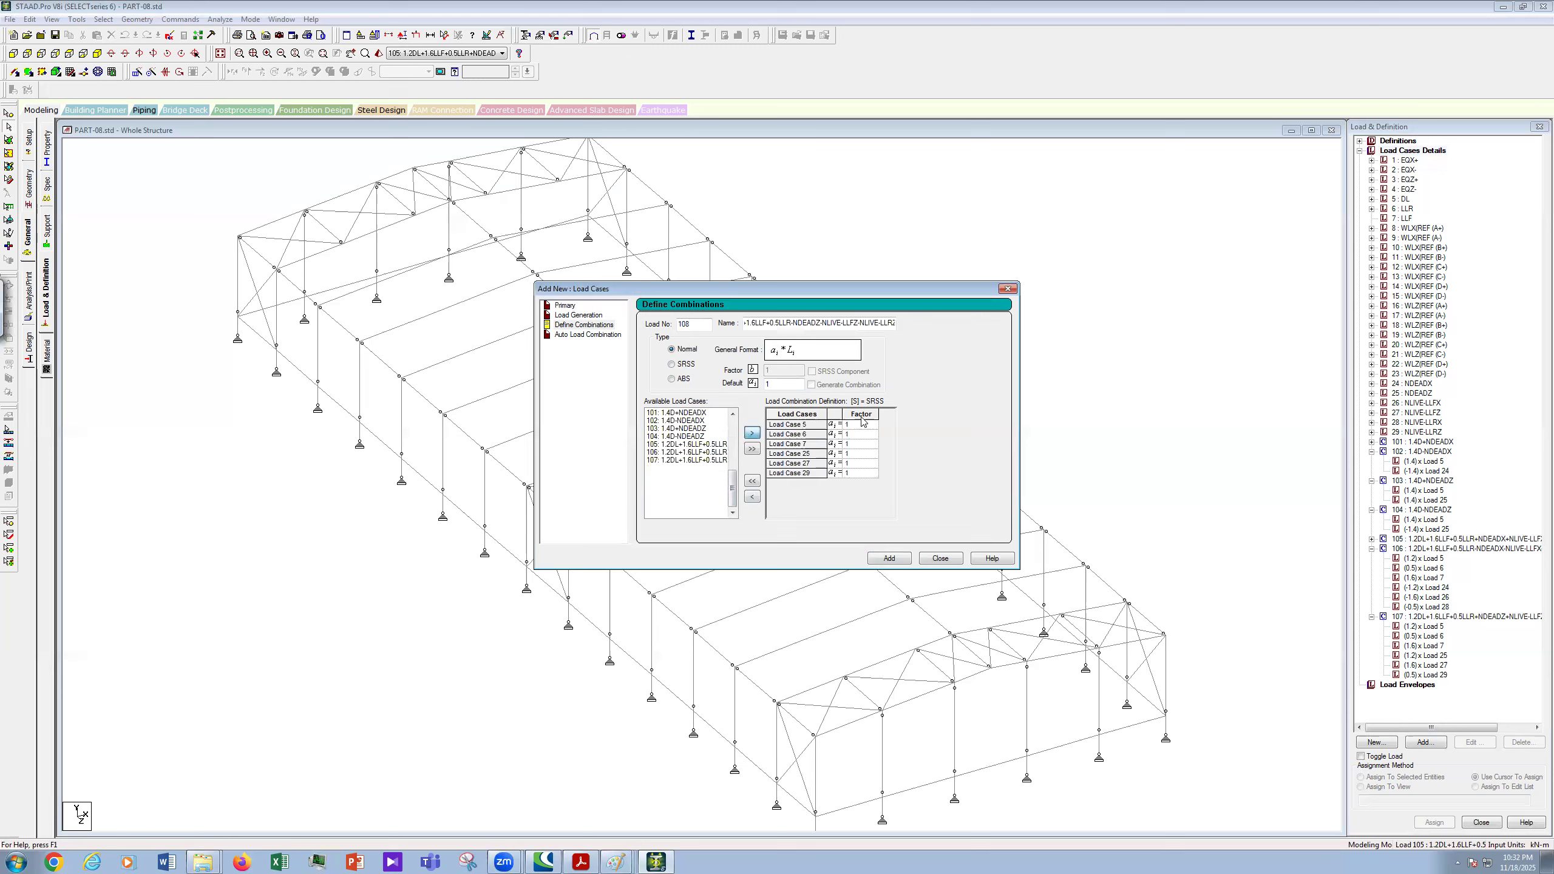
- Give loads 5–7 factors 1.2, 0.5, 1.6 and loads 25, 27, 29 negative factors, then add 108
click(856, 425)
text(1.2)
click(863, 434)
text(0.5)
click(865, 444)
text(1.6)
click(861, 454)
text(-1)
click(869, 464)
text(-1.6)
click(864, 472)
text(-)
click(889, 558)
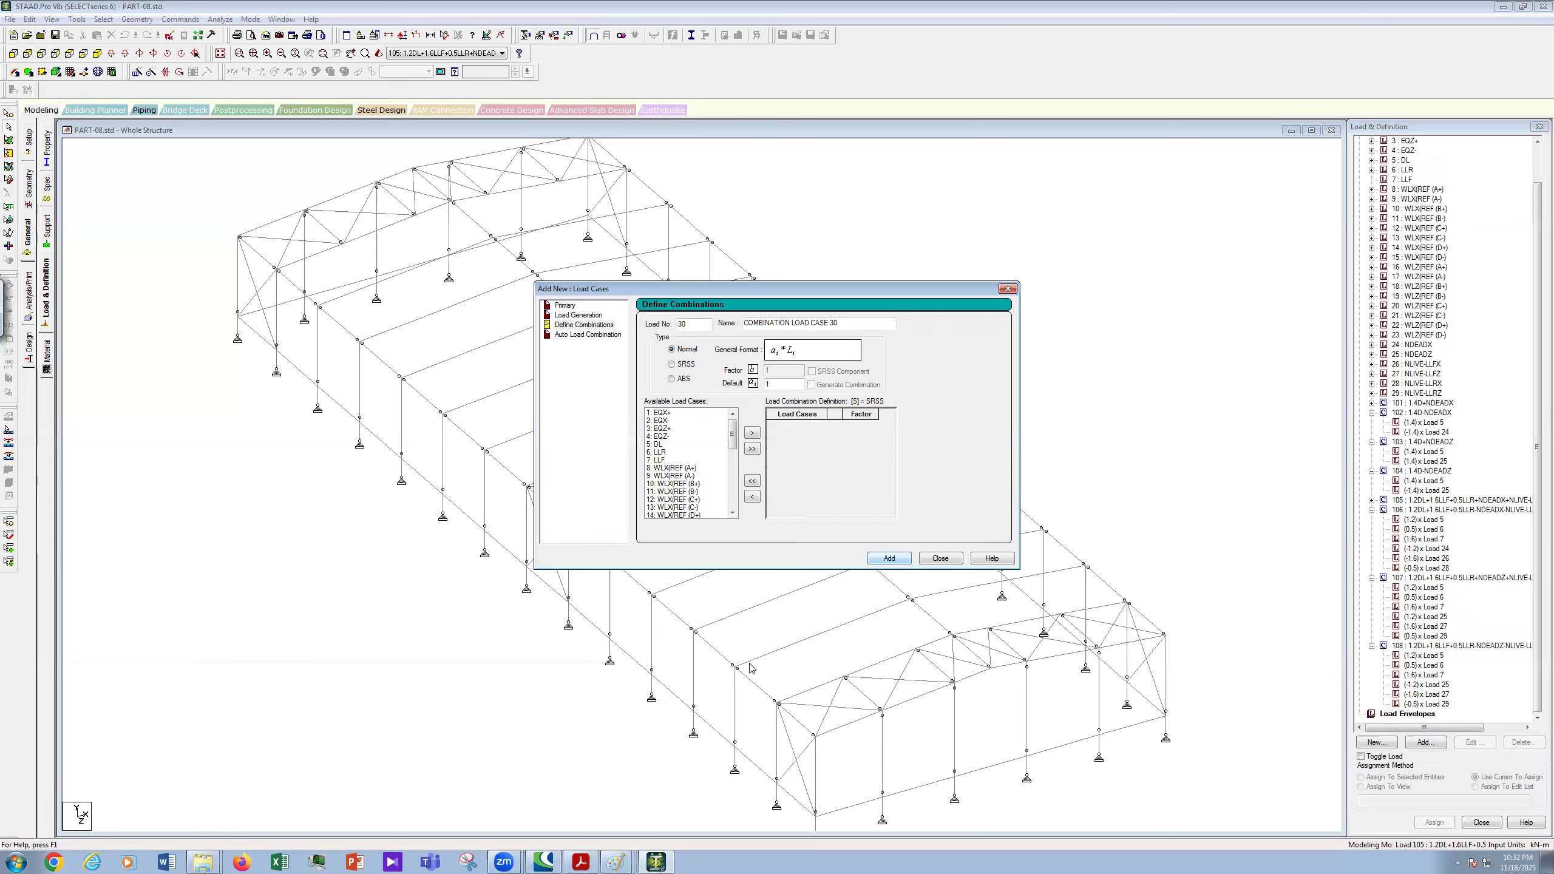
click(618, 862)
- In LOAD COMBINATION.JPG, strike through ASCE 7 combination 2 and write 'ok' beside it
click(587, 794)
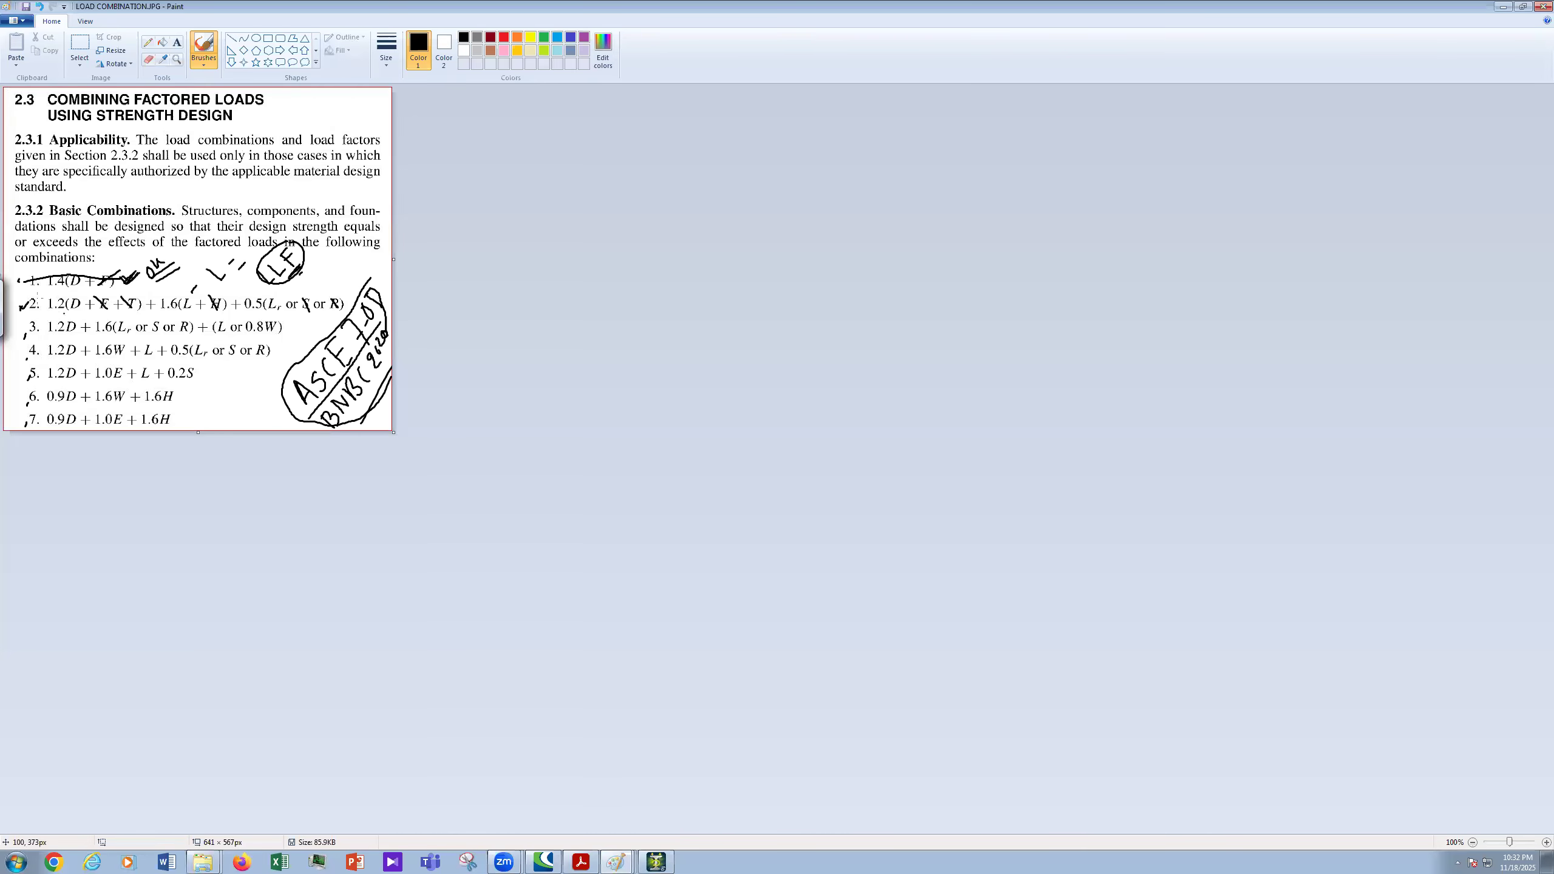
mouse_move(30, 306)
mouse_down()
mouse_move(342, 304)
mouse_move(346, 288)
mouse_up()
mouse_move(354, 271)
mouse_down()
mouse_move(362, 283)
mouse_move(361, 268)
mouse_up()
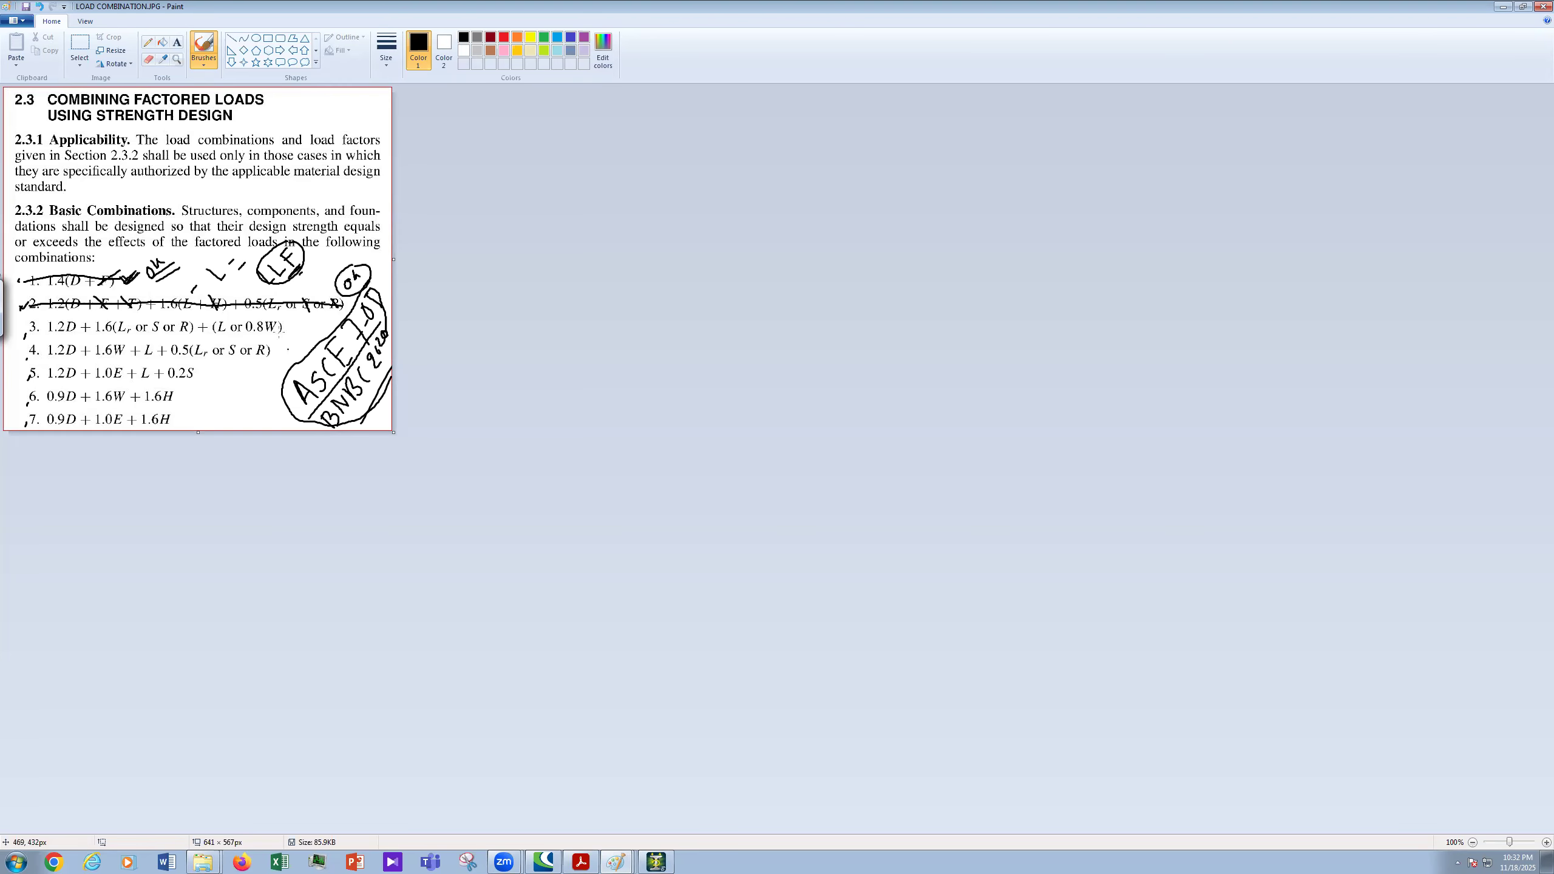
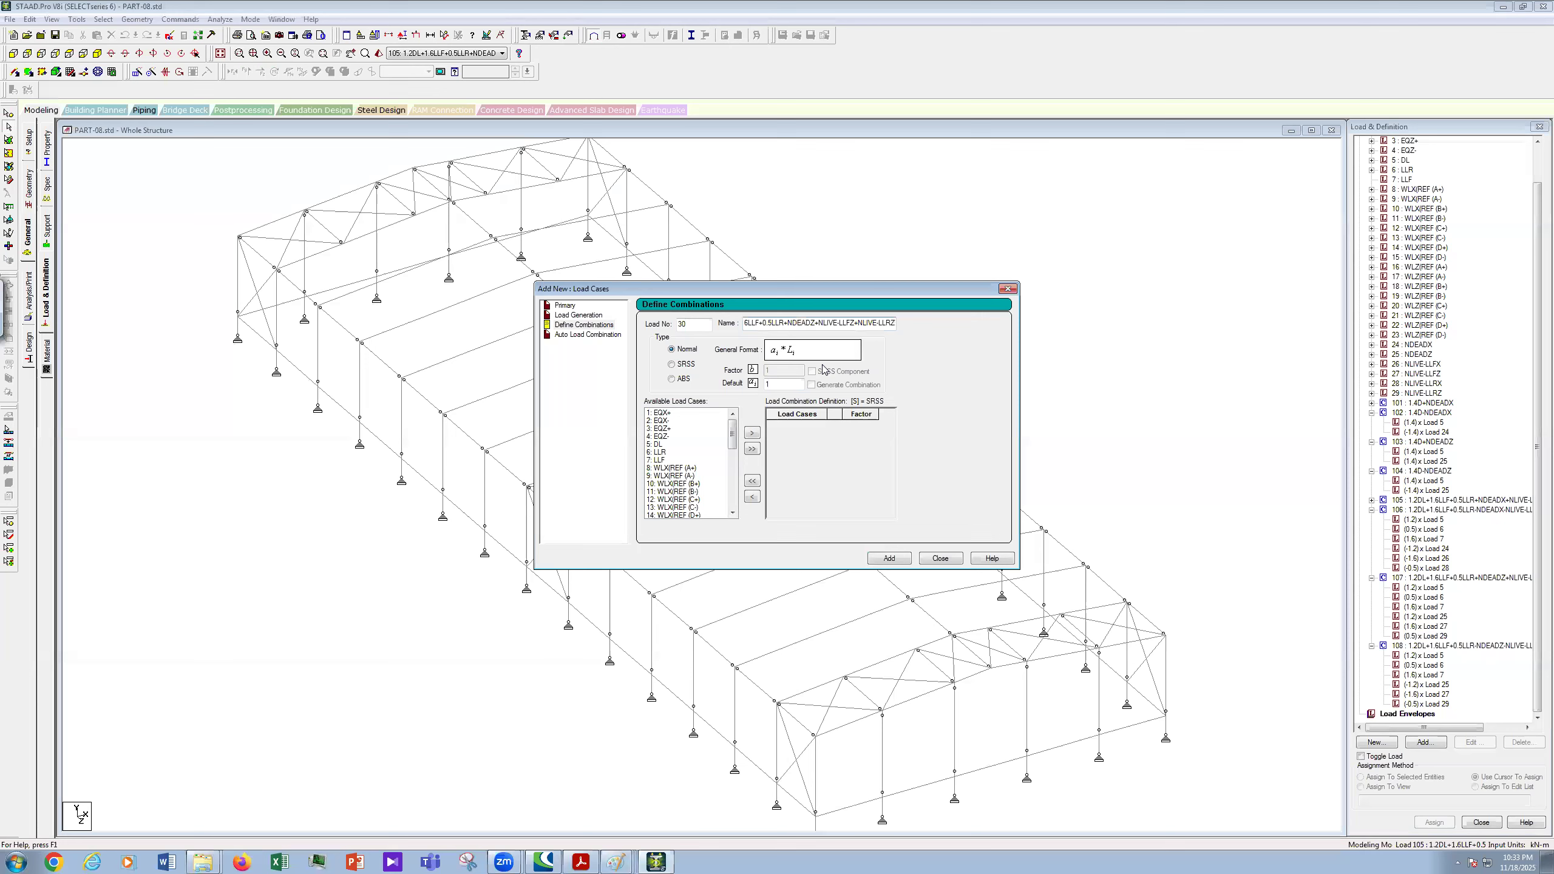
- Change the LLF and LLR factors in the combination name to 1 and 1.6
key(Left)
key(Left)
key(Left)
key(Left)
key(Left)
key(Left)
key(Left)
key(Left)
key(Left)
key(Right)
key(Right)
key(Right)
key(BackSpace)
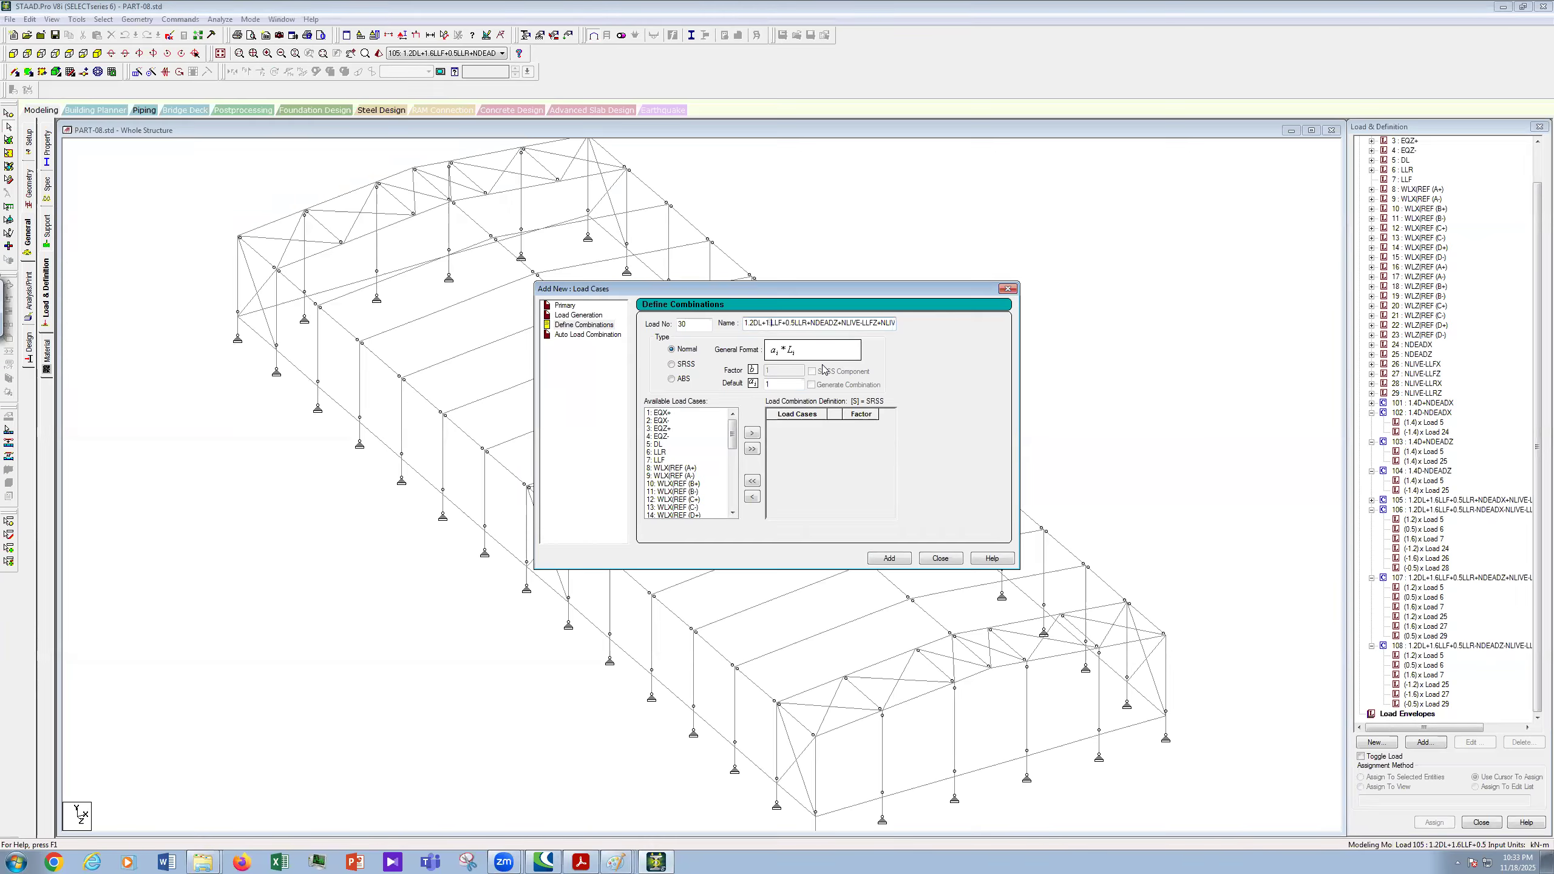
text(0)
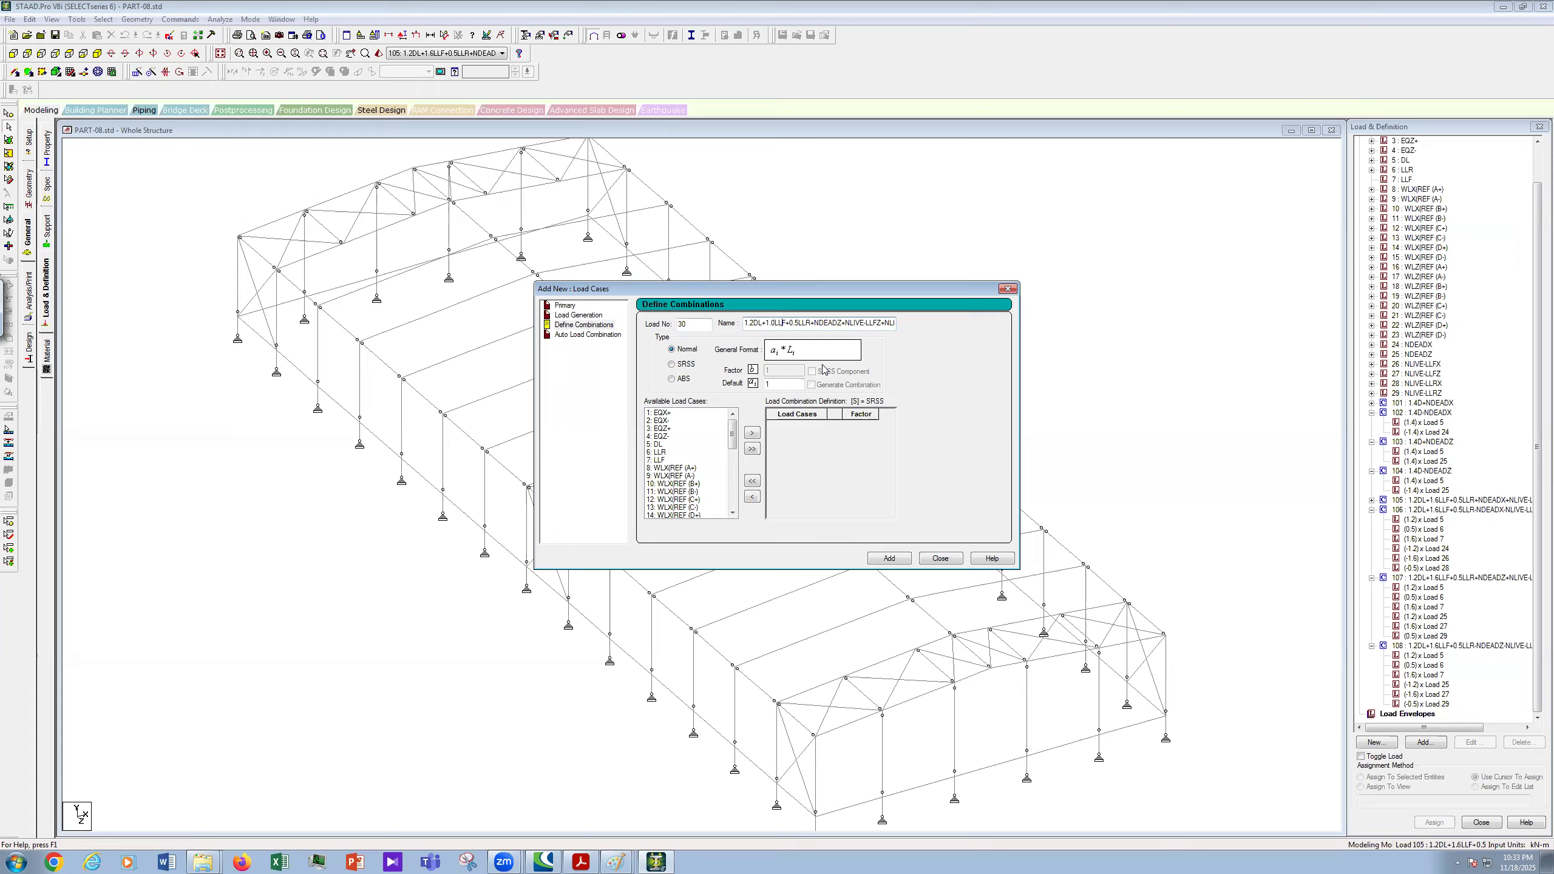
key(BackSpace)
text(1.)
key(BackSpace)
text(6)
- Rename NDEADZ, NLIVE-LLFZ and NLIVE-LLRZ in the combination name to NDEADX, NLIVE-LLFX and NLIVE-LLRX
key(Delete)
text(X)
key(Delete)
text(X)
key(Right)
key(Right)
key(Right)
key(Right)
key(Right)
key(Delete)
text(X)
- Select load cases DL, LLR, LLF, NDEADX, NLIVE-LLFX and NLIVE-LLRX
drag(659, 444, 665, 460)
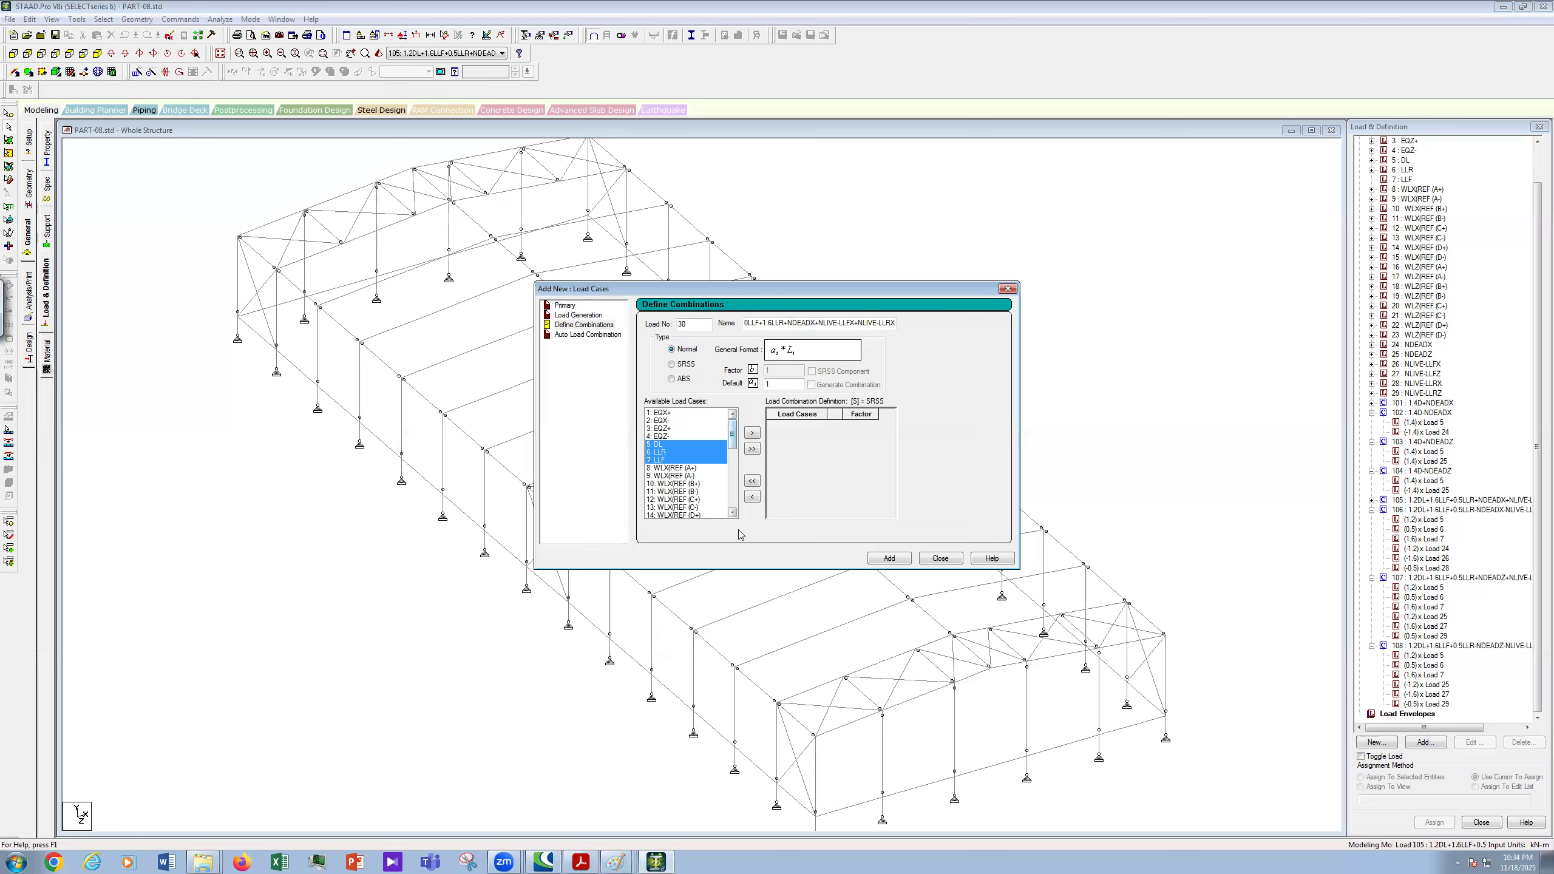
scroll(729, 517, down, 8)
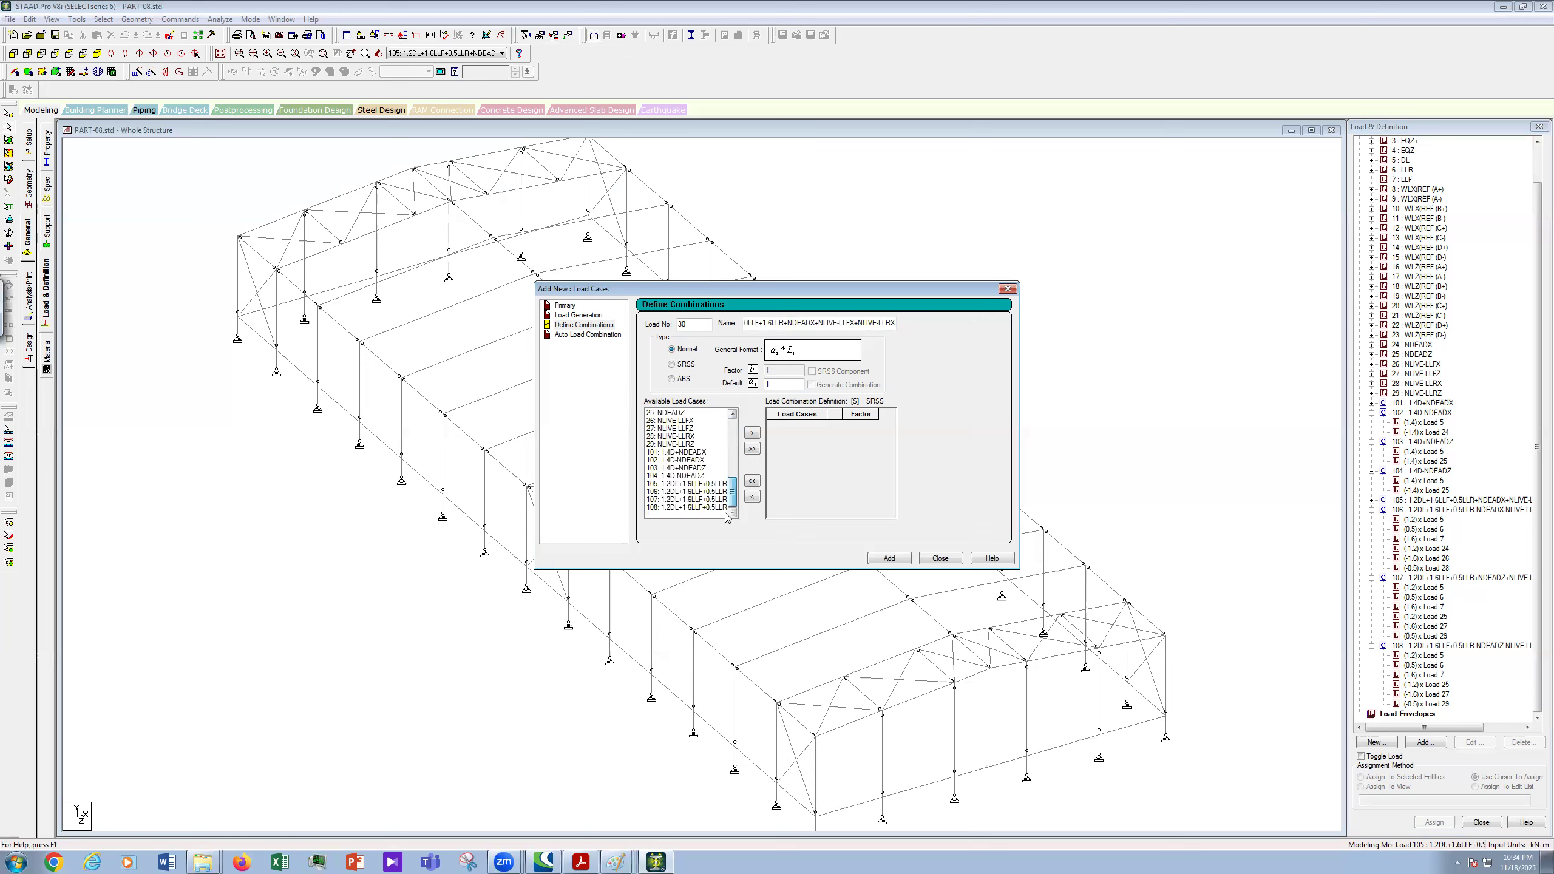
click(732, 414)
double_click(732, 414)
click(680, 428)
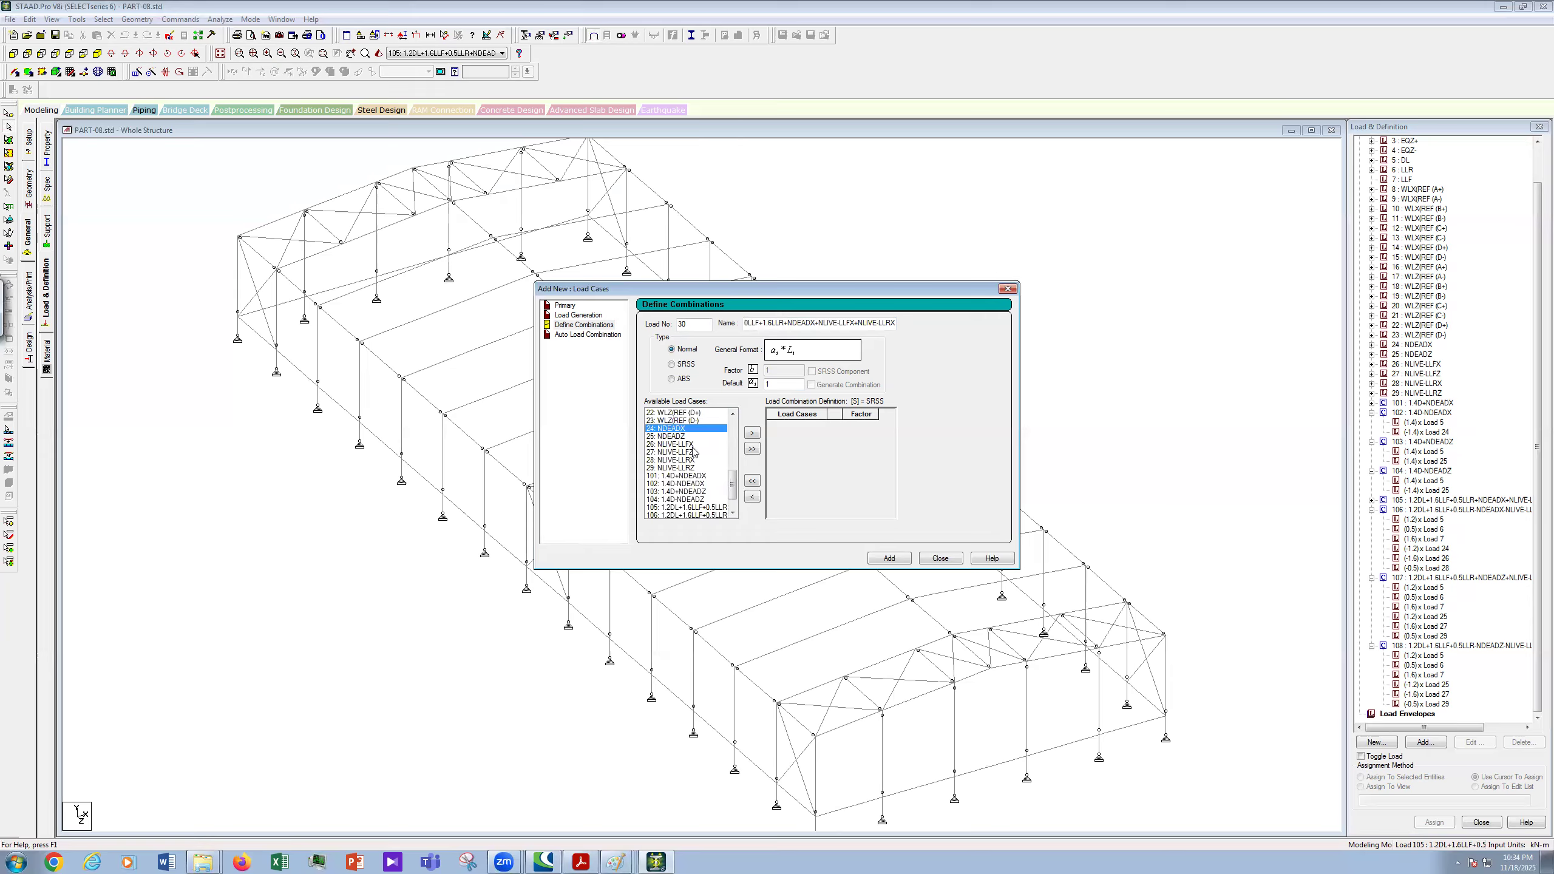
ctrl+click(695, 444)
ctrl+click(701, 459)
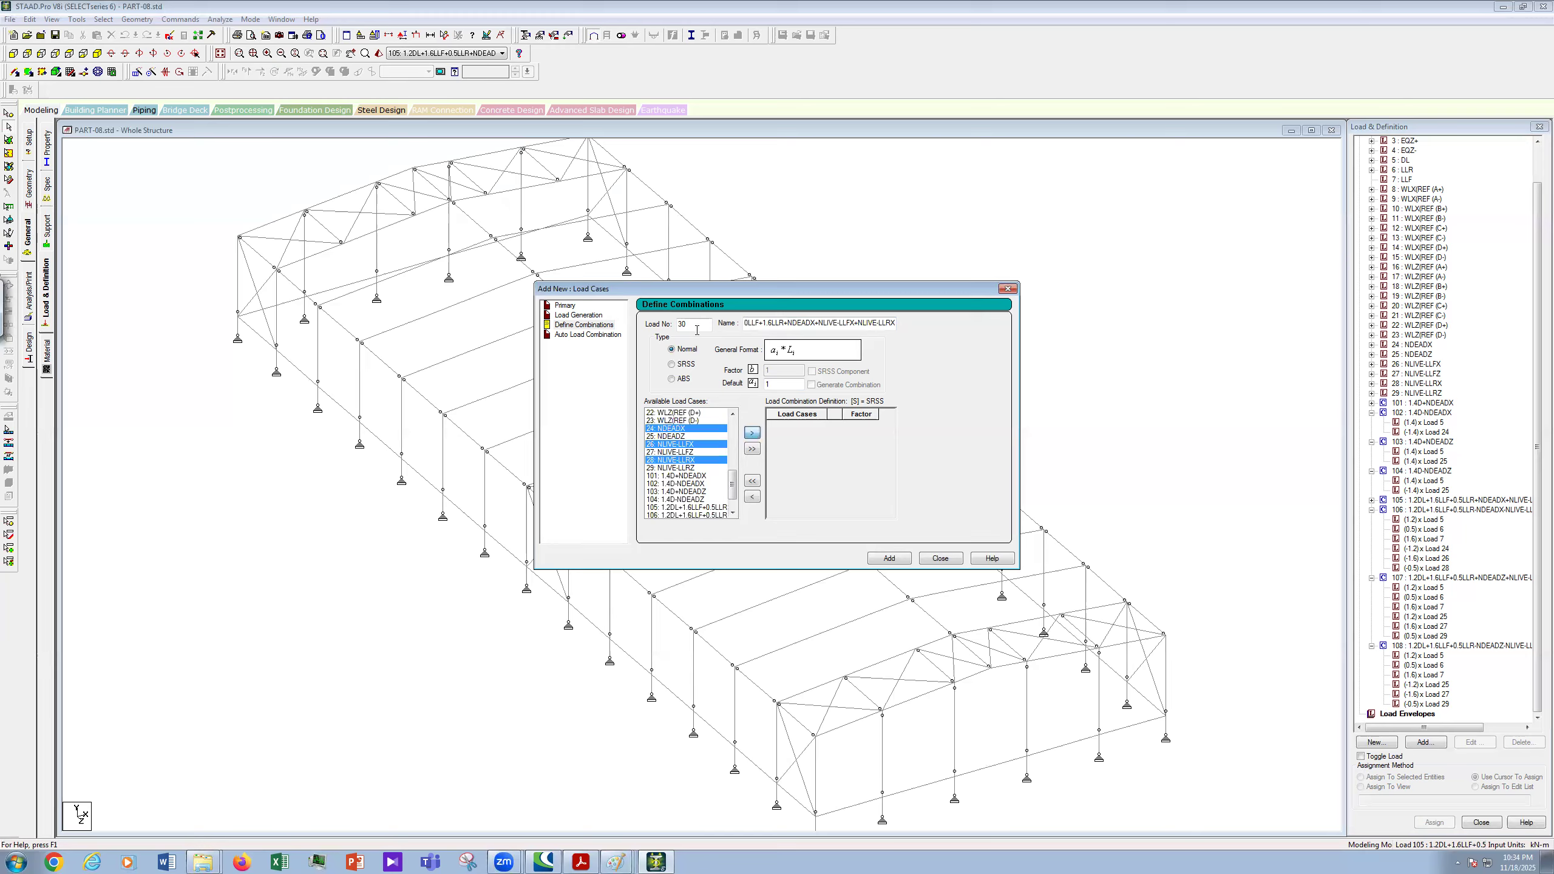
- Set load number 109 with factors 1.2, 1.6, 1, 1.2, 1, 1.6
drag(697, 330, 649, 331)
text(109)
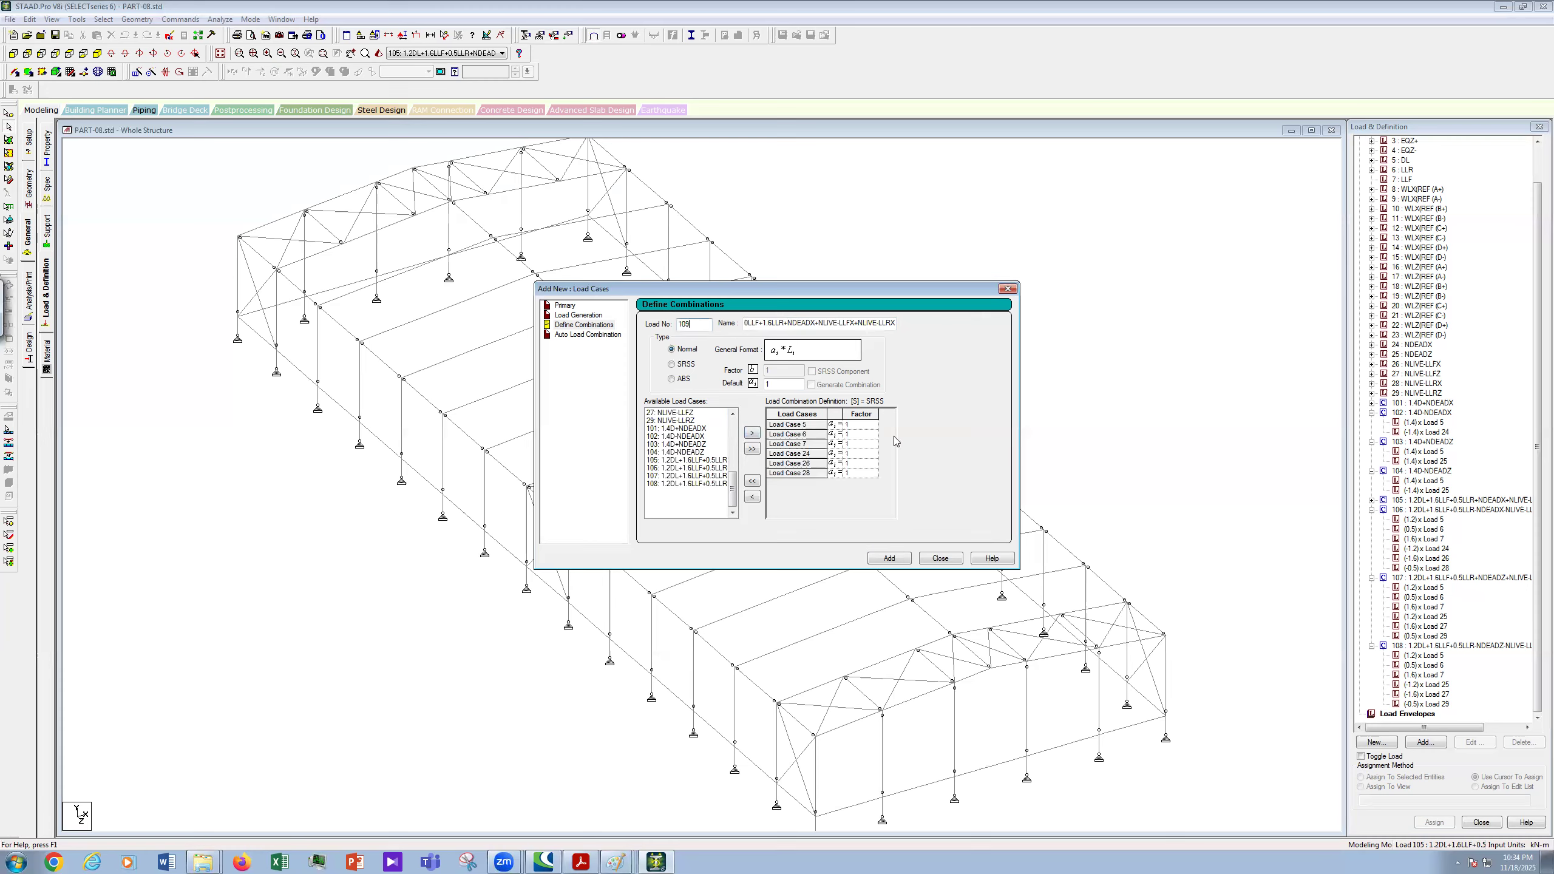
click(855, 422)
click(871, 434)
text(.6)
click(869, 455)
text(.2)
click(862, 473)
- Copy the combination name and add combination 109
click(893, 330)
drag(719, 324, 716, 325)
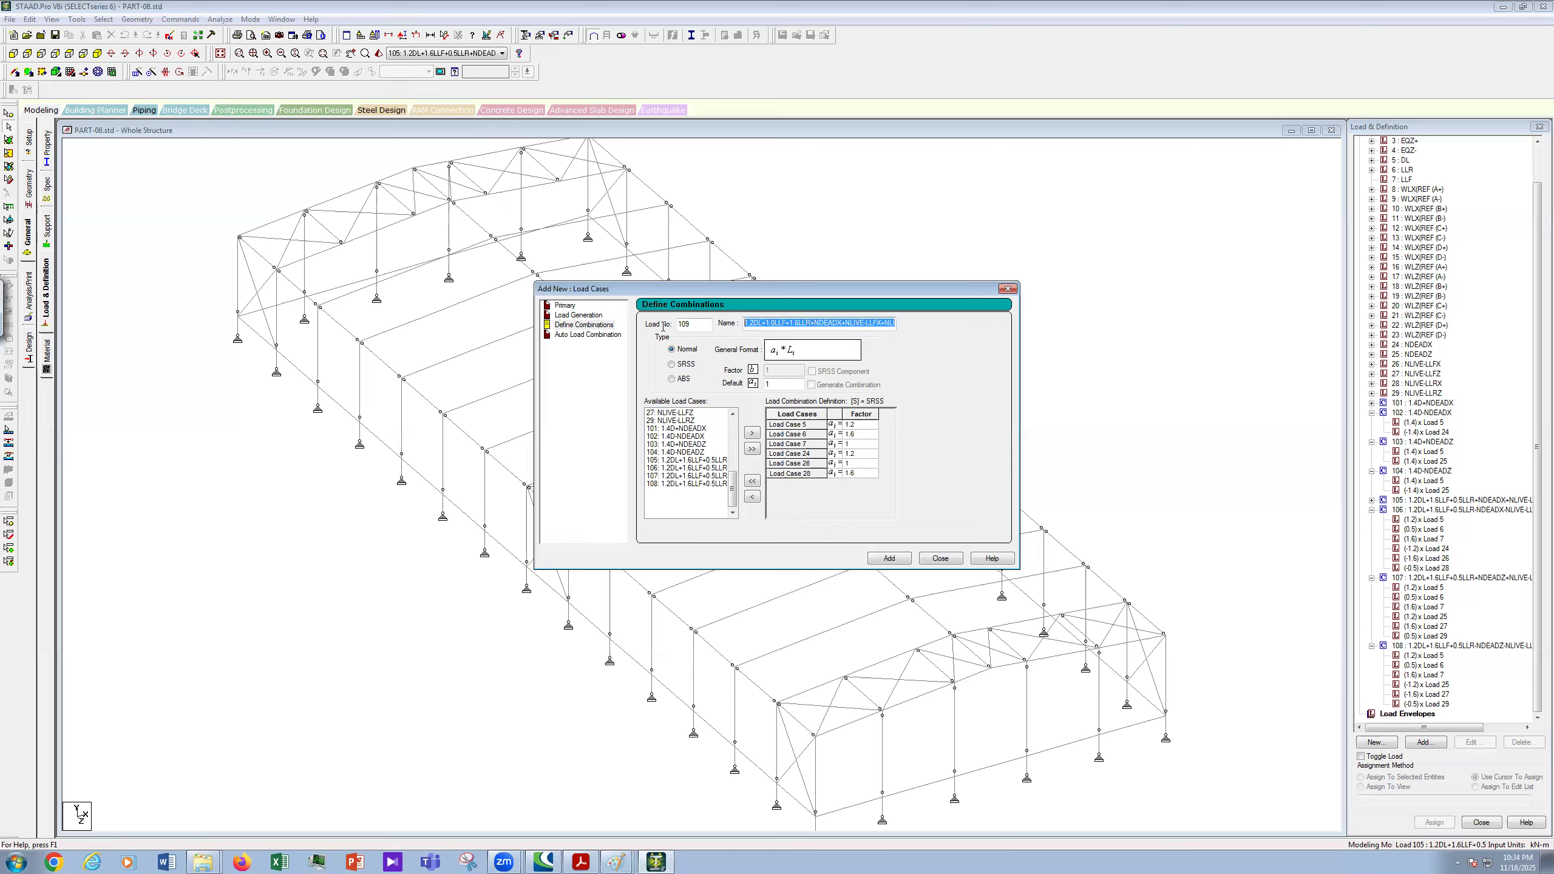
click(745, 324)
double_click(808, 323)
right_click(813, 325)
click(854, 365)
click(888, 559)
- Paste the name, set load number 110, and make the NDEADX, NLIVE-LLFX, NLIVE-LLRX terms negative
drag(849, 323, 604, 343)
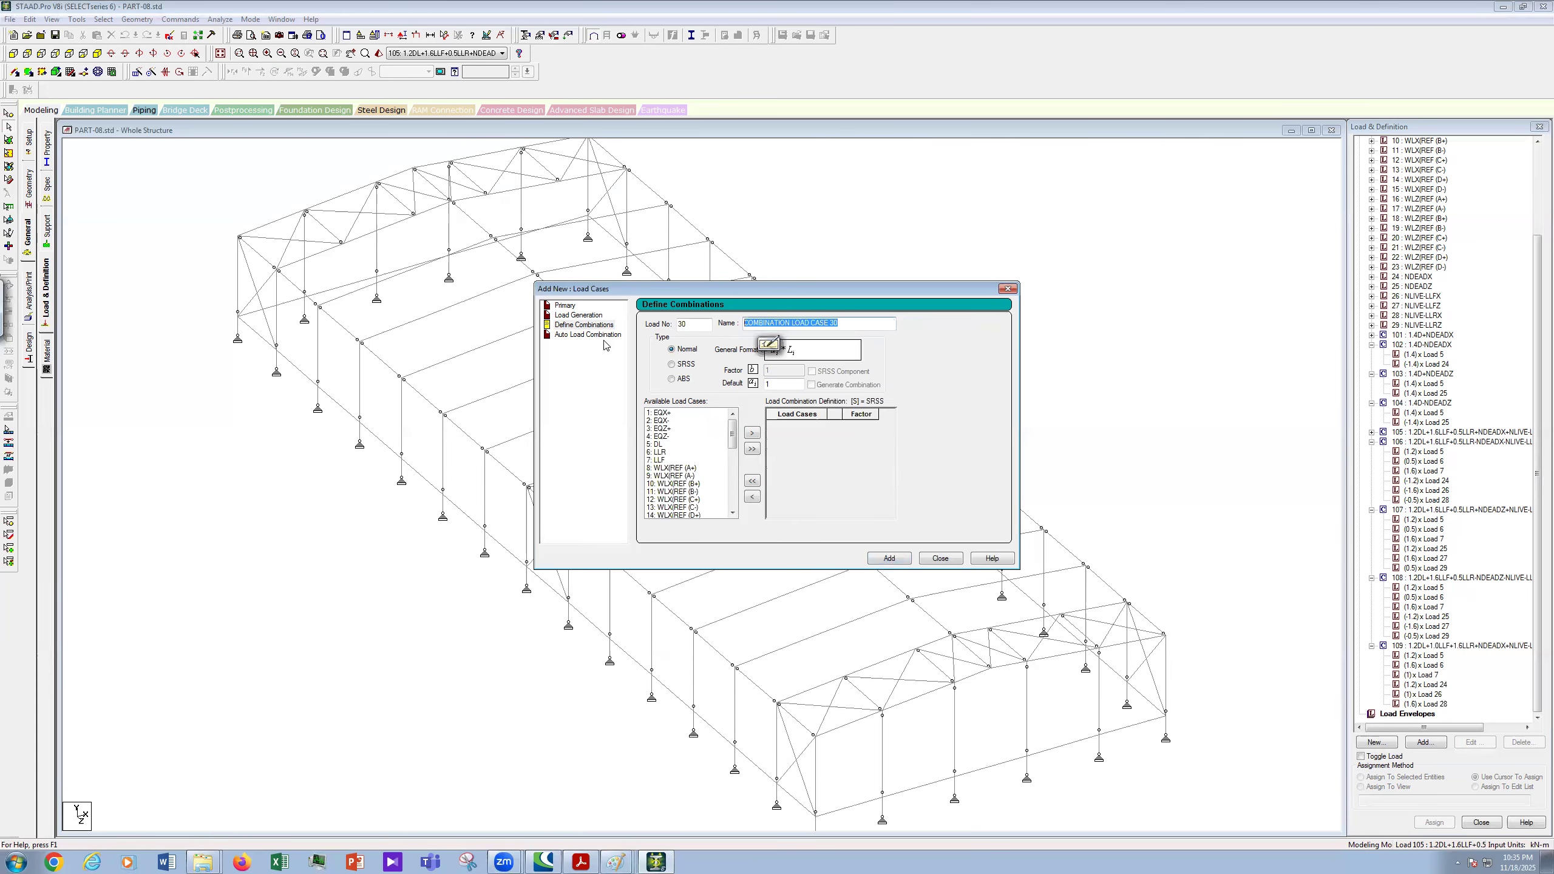
key(ctrl+v)
key(shift+Tab)
text(110)
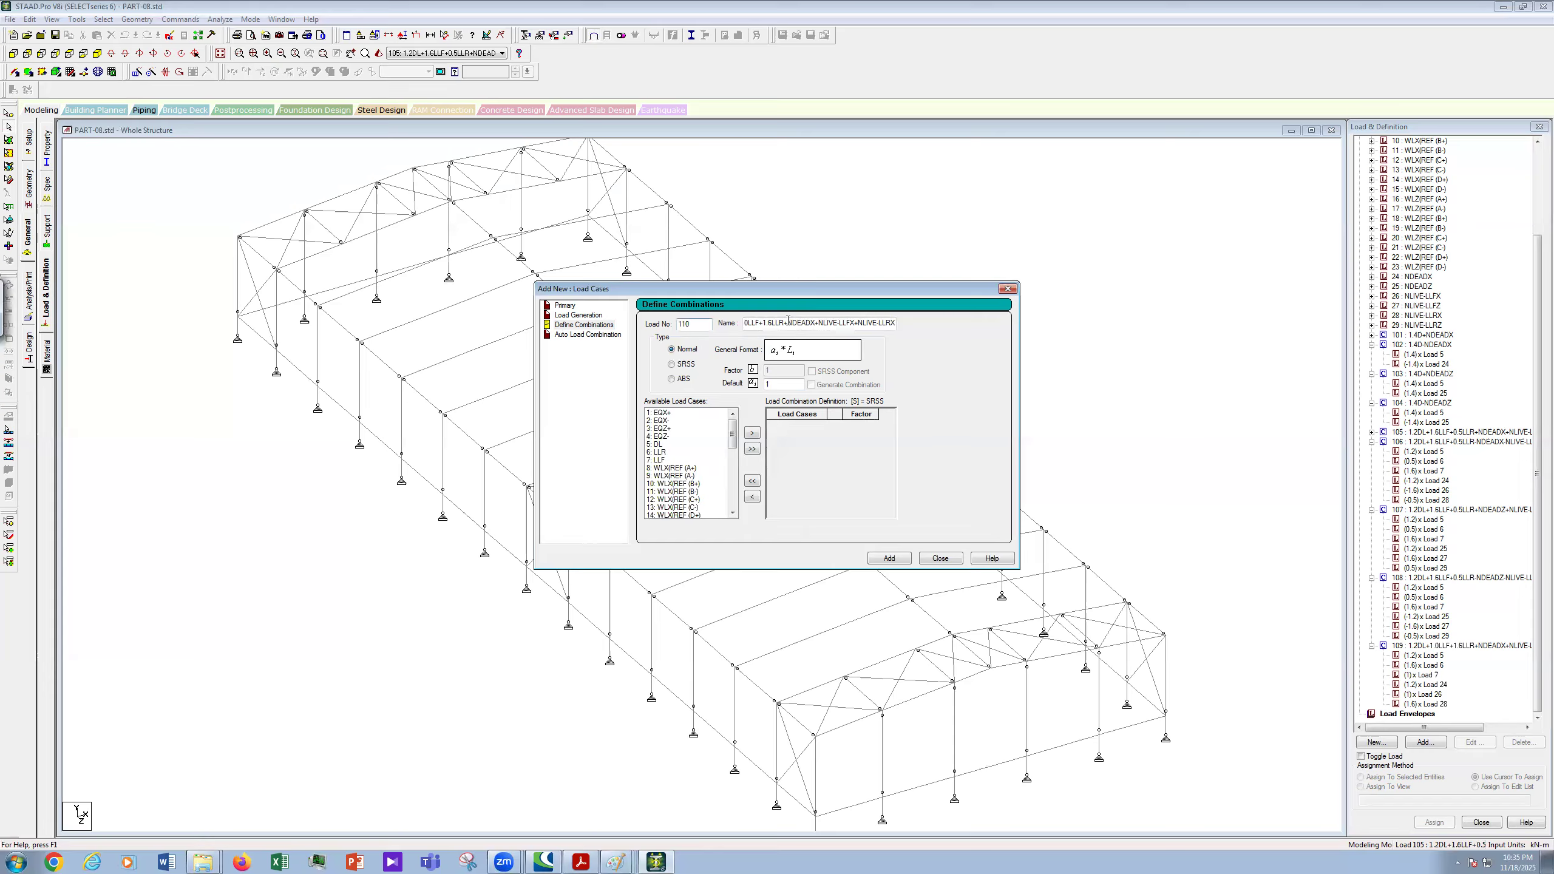
key(BackSpace)
text(-)
key(BackSpace)
text(-)
key(BackSpace)
text(-)
- Move load cases 5, 6, 7, 24, 26 and 28 into combination 110
click(667, 444)
ctrl+click(670, 453)
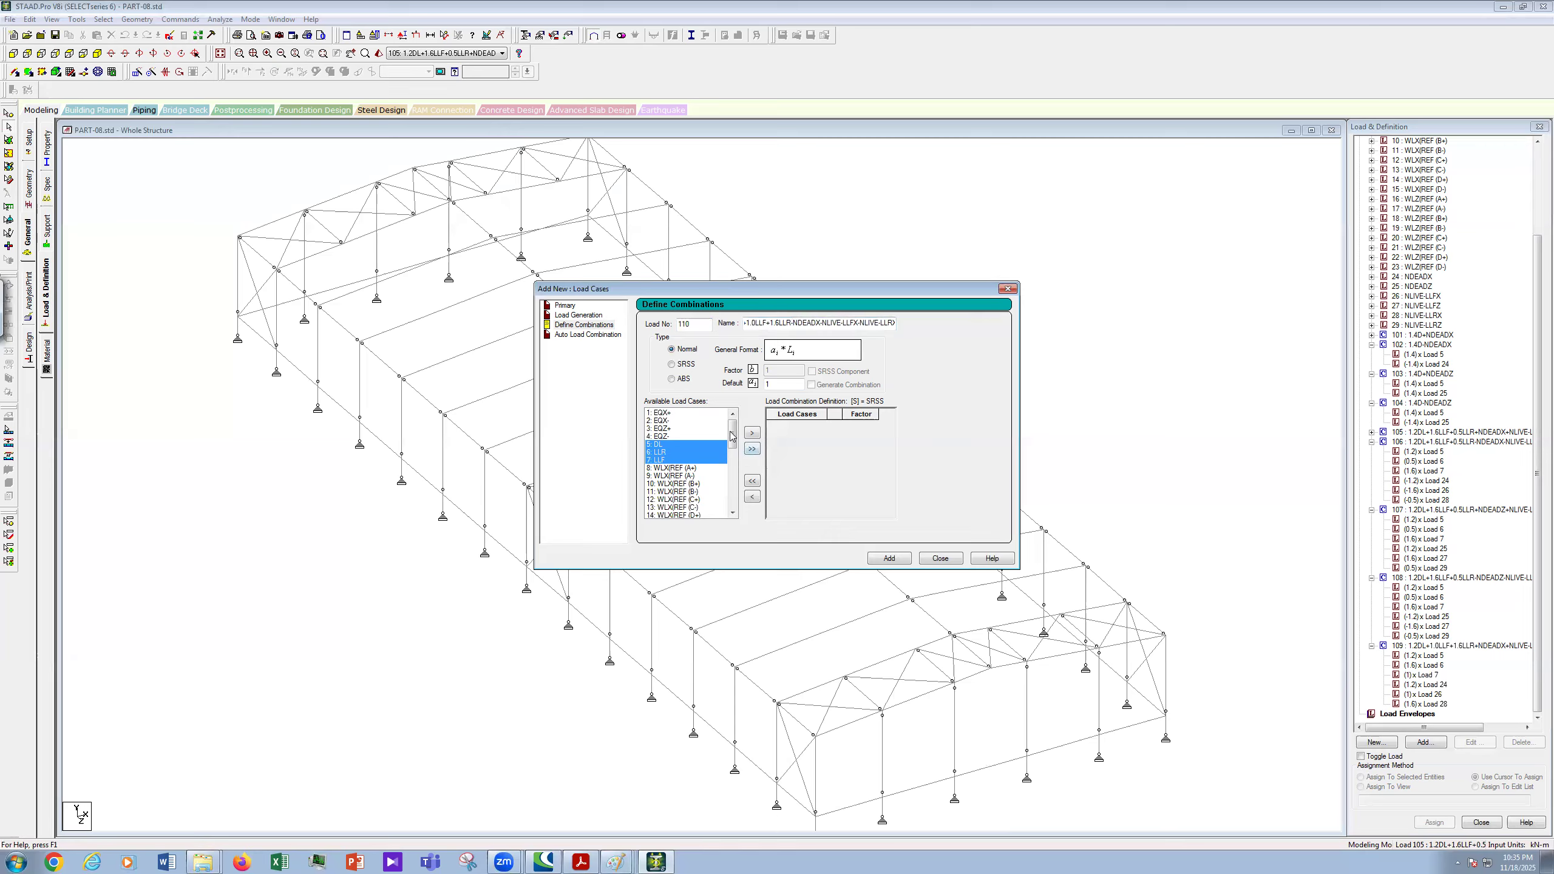
drag(732, 435, 743, 511)
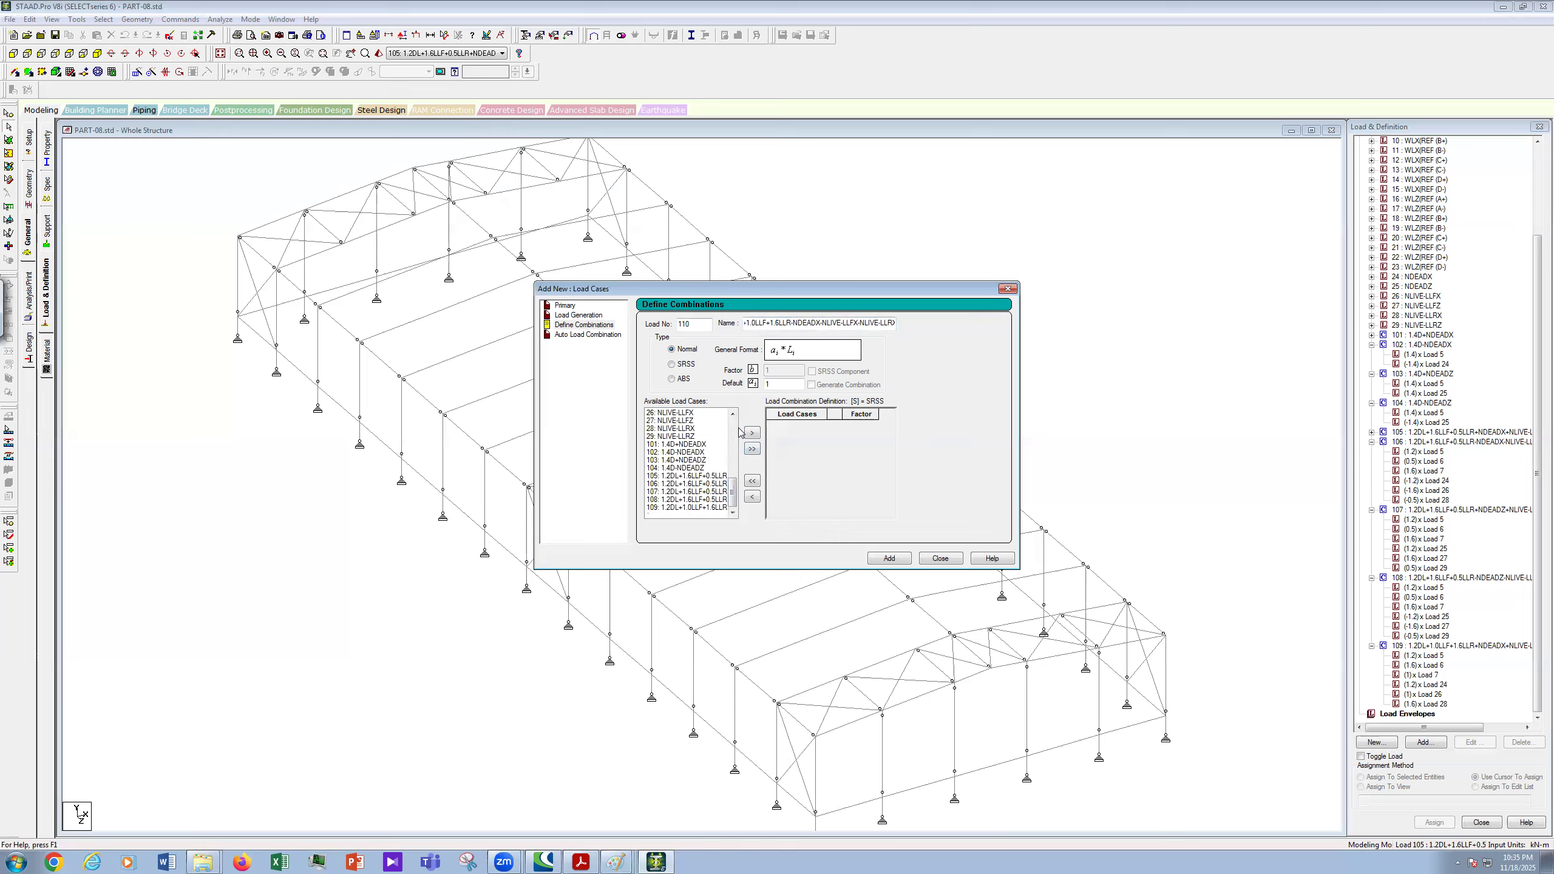
scroll(725, 418, up, 1)
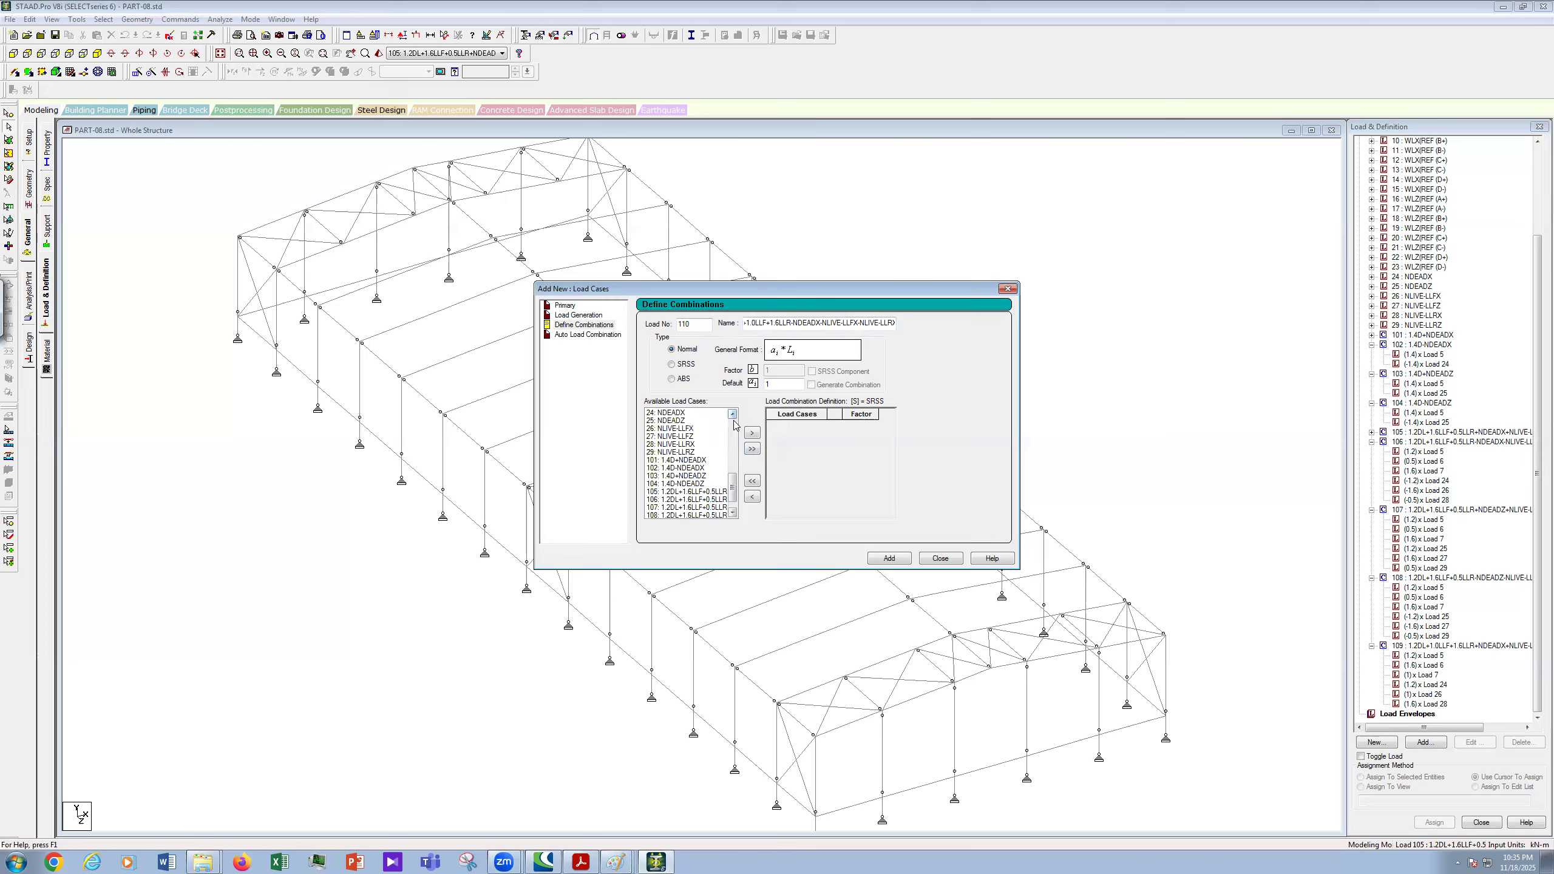
scroll(733, 422, up, 2)
scroll(732, 520, up, 5)
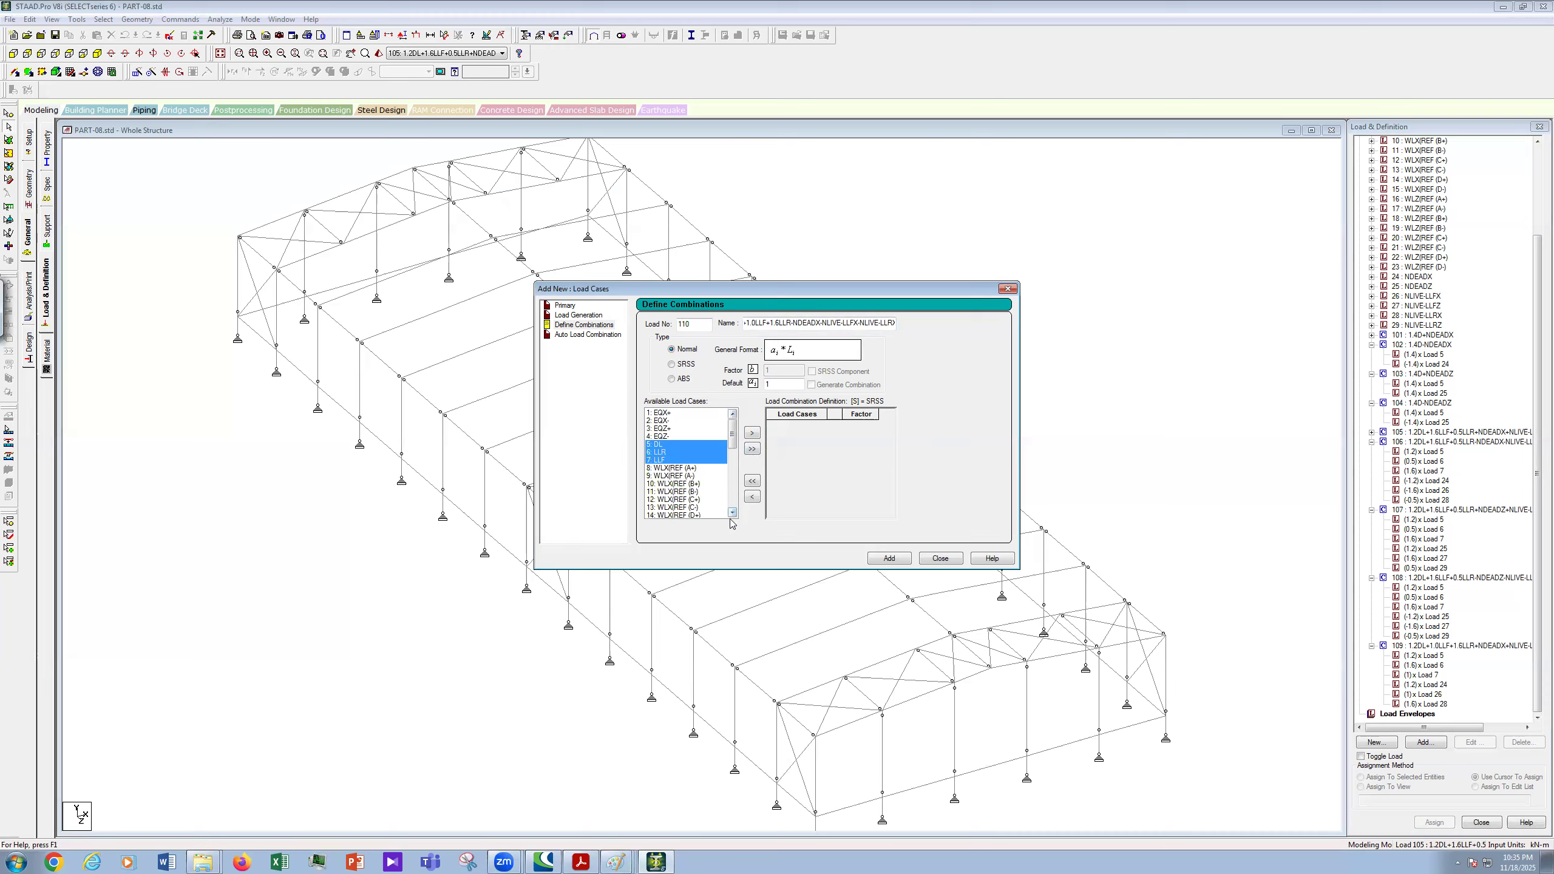
scroll(733, 513, down, 1)
scroll(733, 512, down, 2)
scroll(733, 512, down, 3)
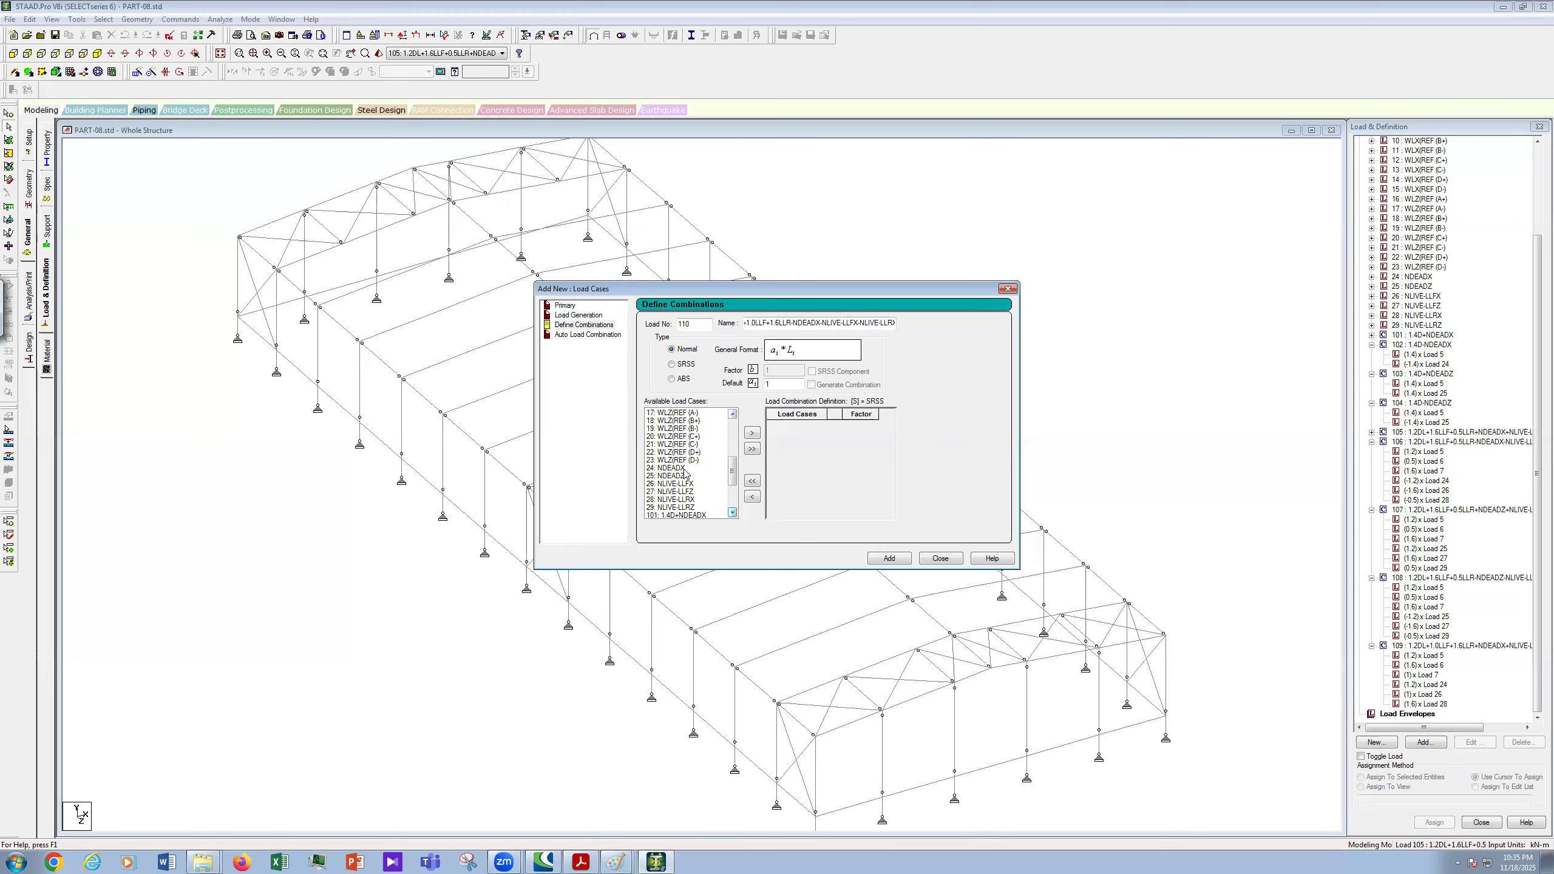
click(685, 469)
ctrl+click(696, 484)
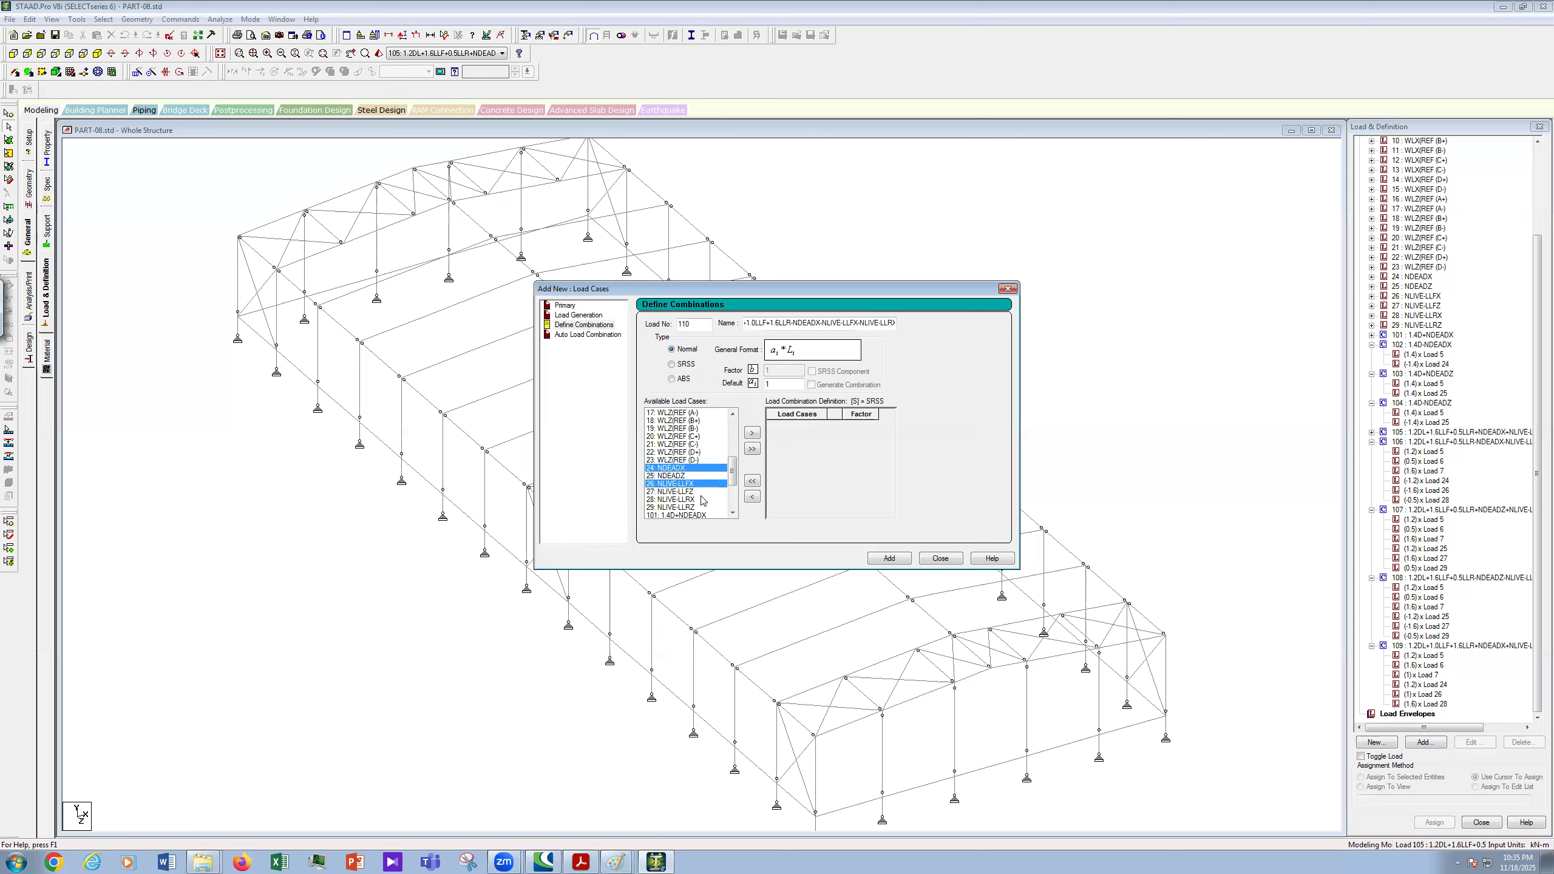
ctrl+click(703, 500)
click(753, 433)
- Give DL a factor of 1.2 and LLR a factor of 1.6
click(868, 424)
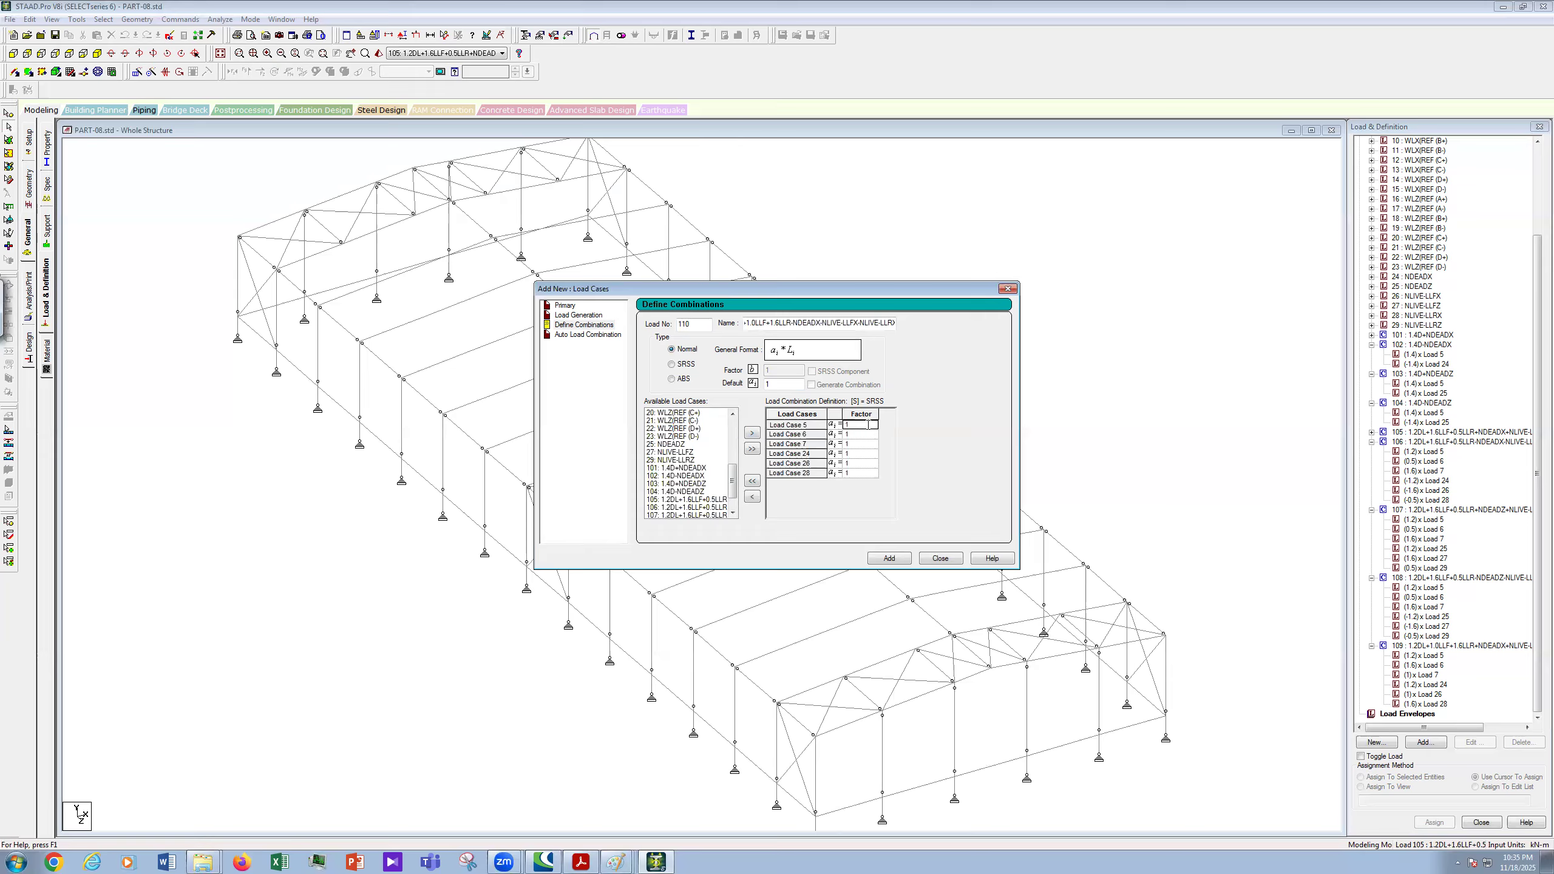
text(.2)
key(Return)
click(868, 434)
text(.6)
key(Return)
click(870, 453)
click(864, 473)
- Make the NDEADX, NLIVE-LLFX and NLIVE-LLRX factors negative: -1.2, -1, -1.6
click(850, 453)
text(-)
click(863, 466)
text(-)
click(850, 473)
text(-)
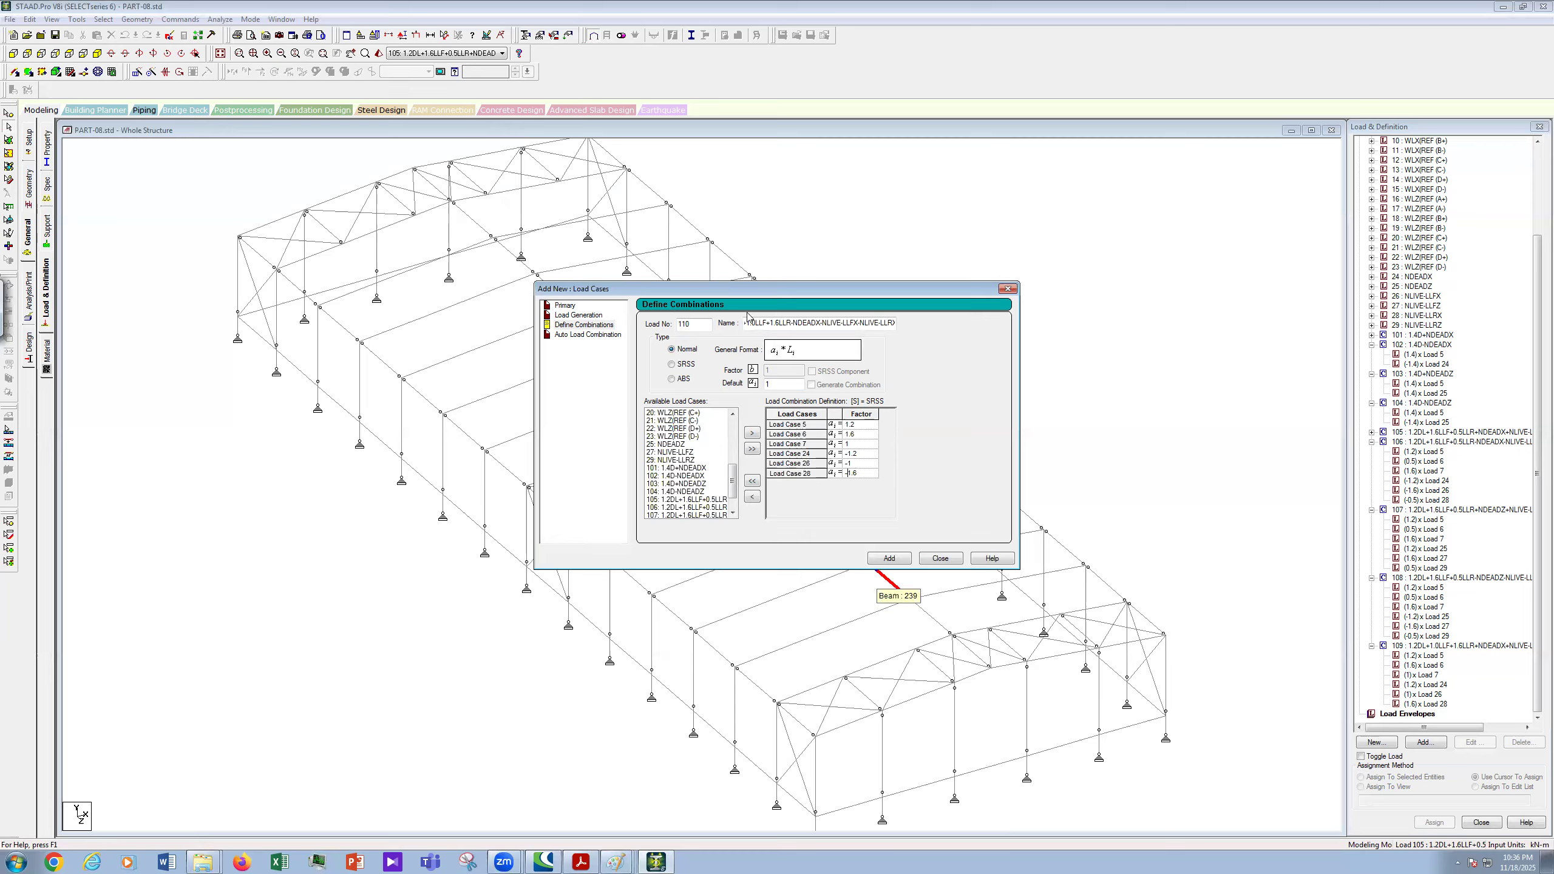
- Save the structure at the warning, copy the name, and add combination 110
click(708, 447)
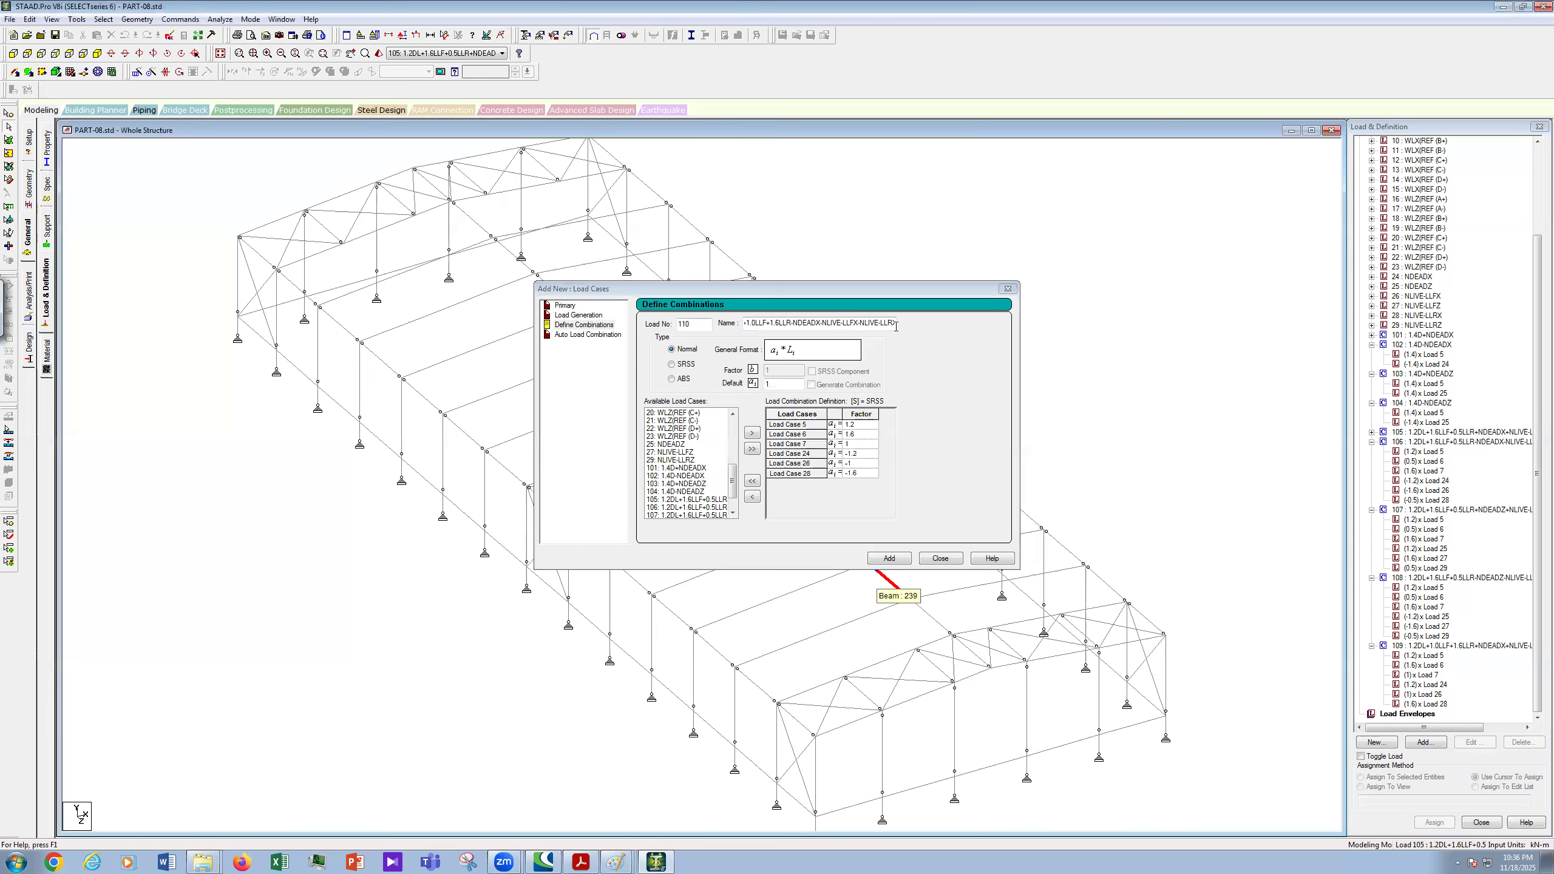
drag(895, 323, 852, 323)
double_click(873, 325)
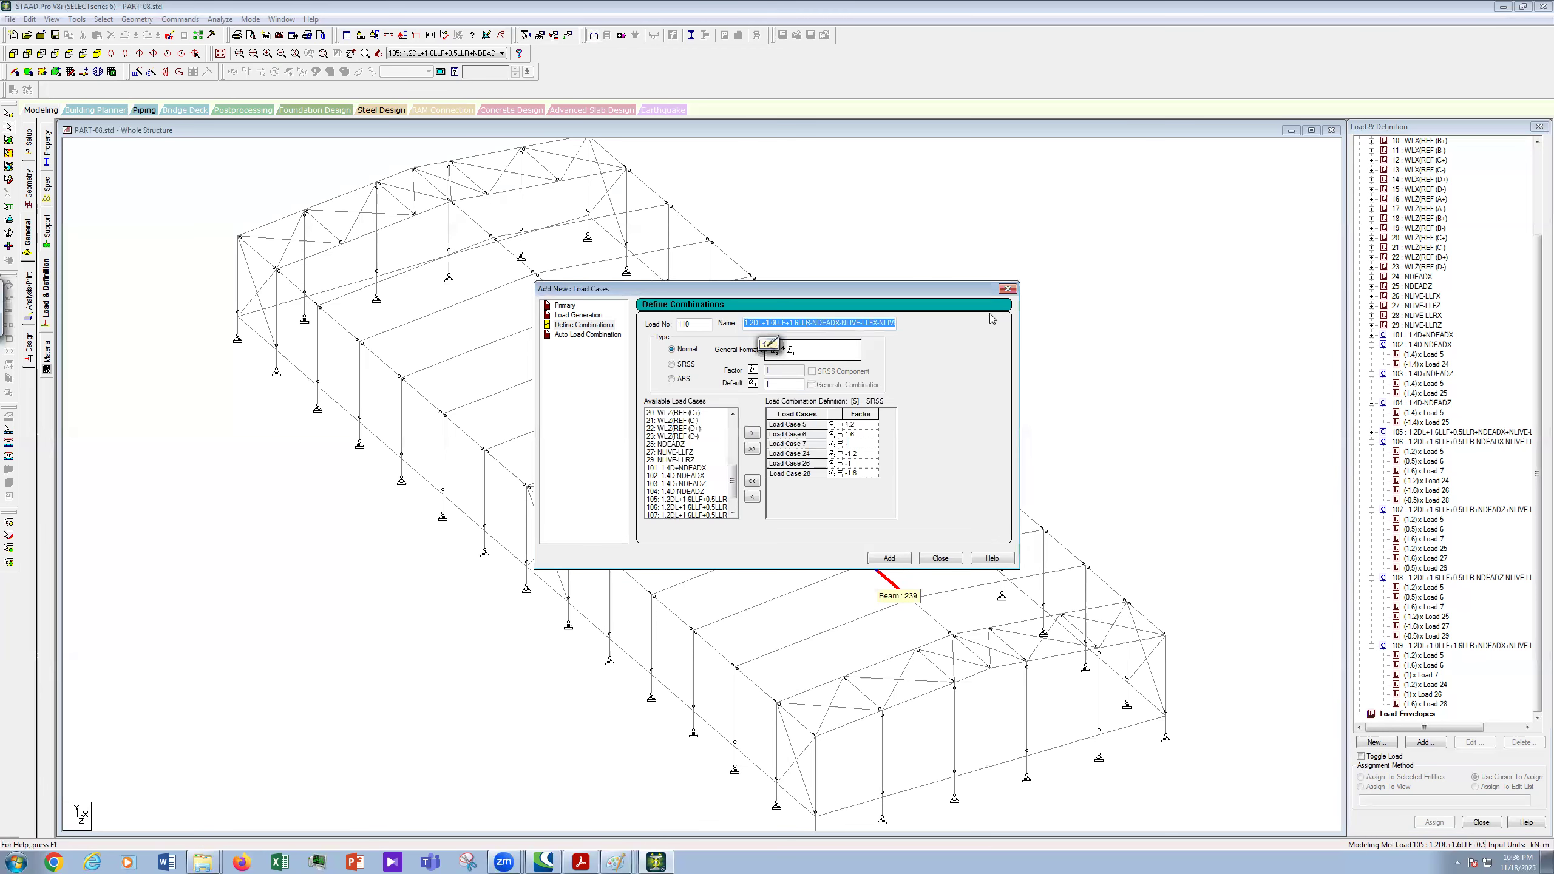
right_click(873, 325)
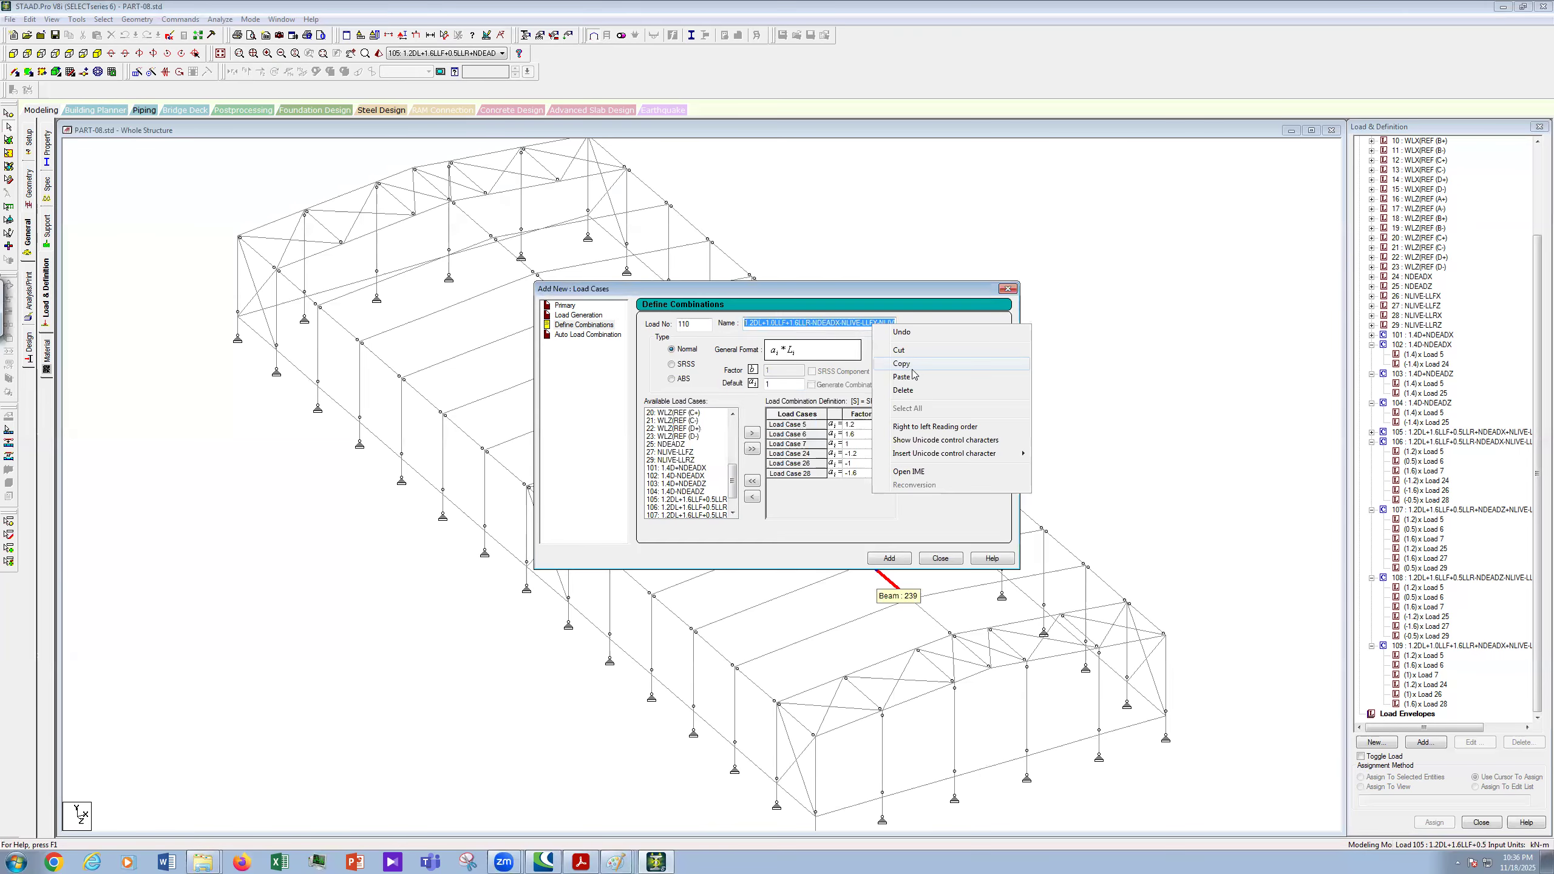
click(992, 319)
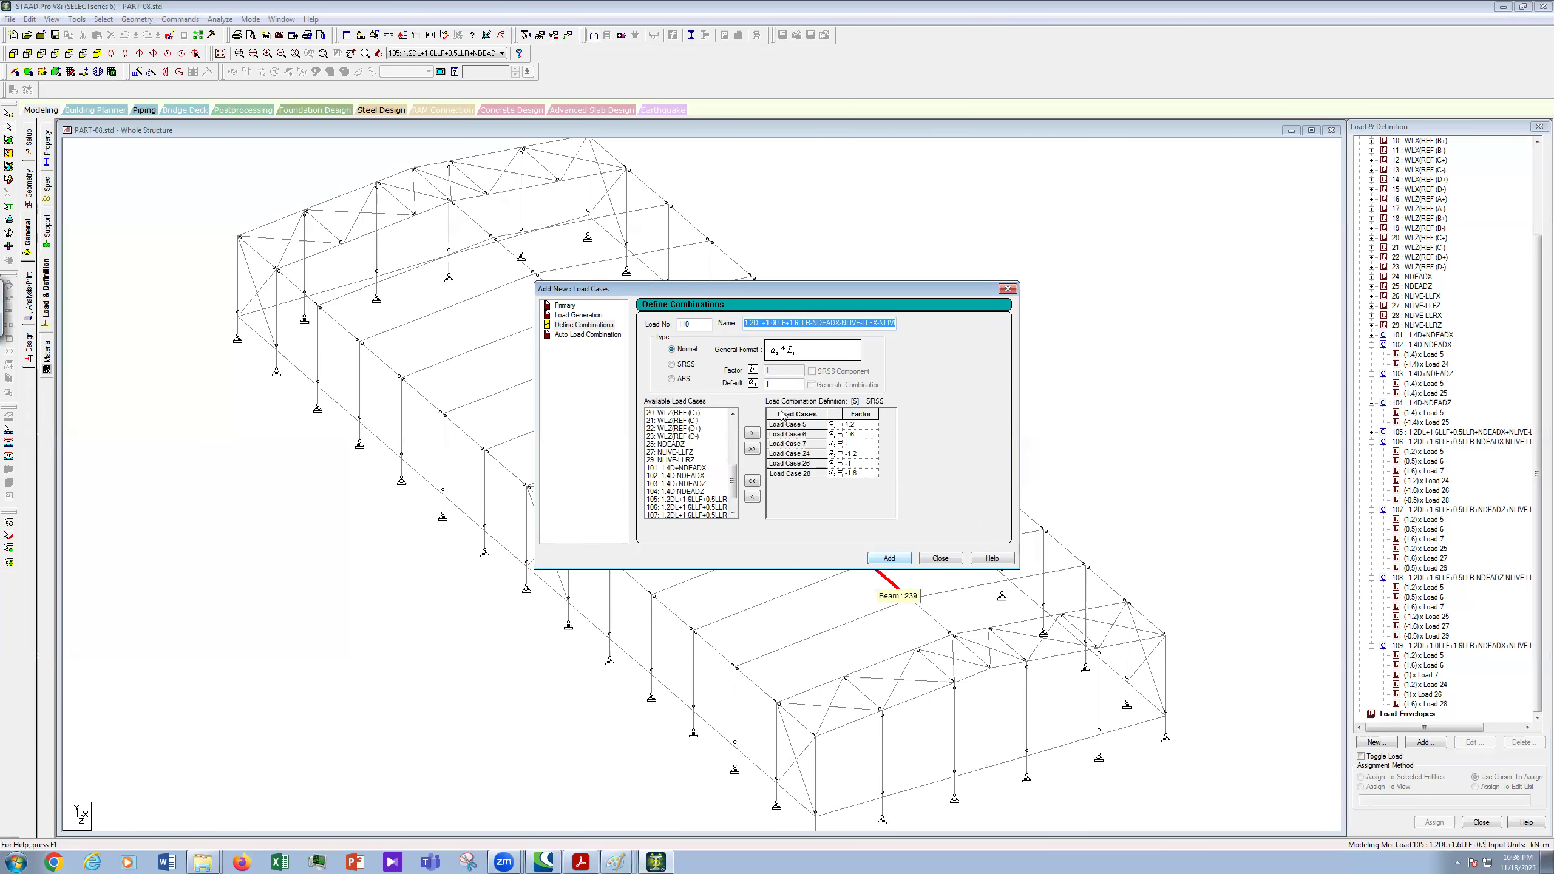
click(896, 560)
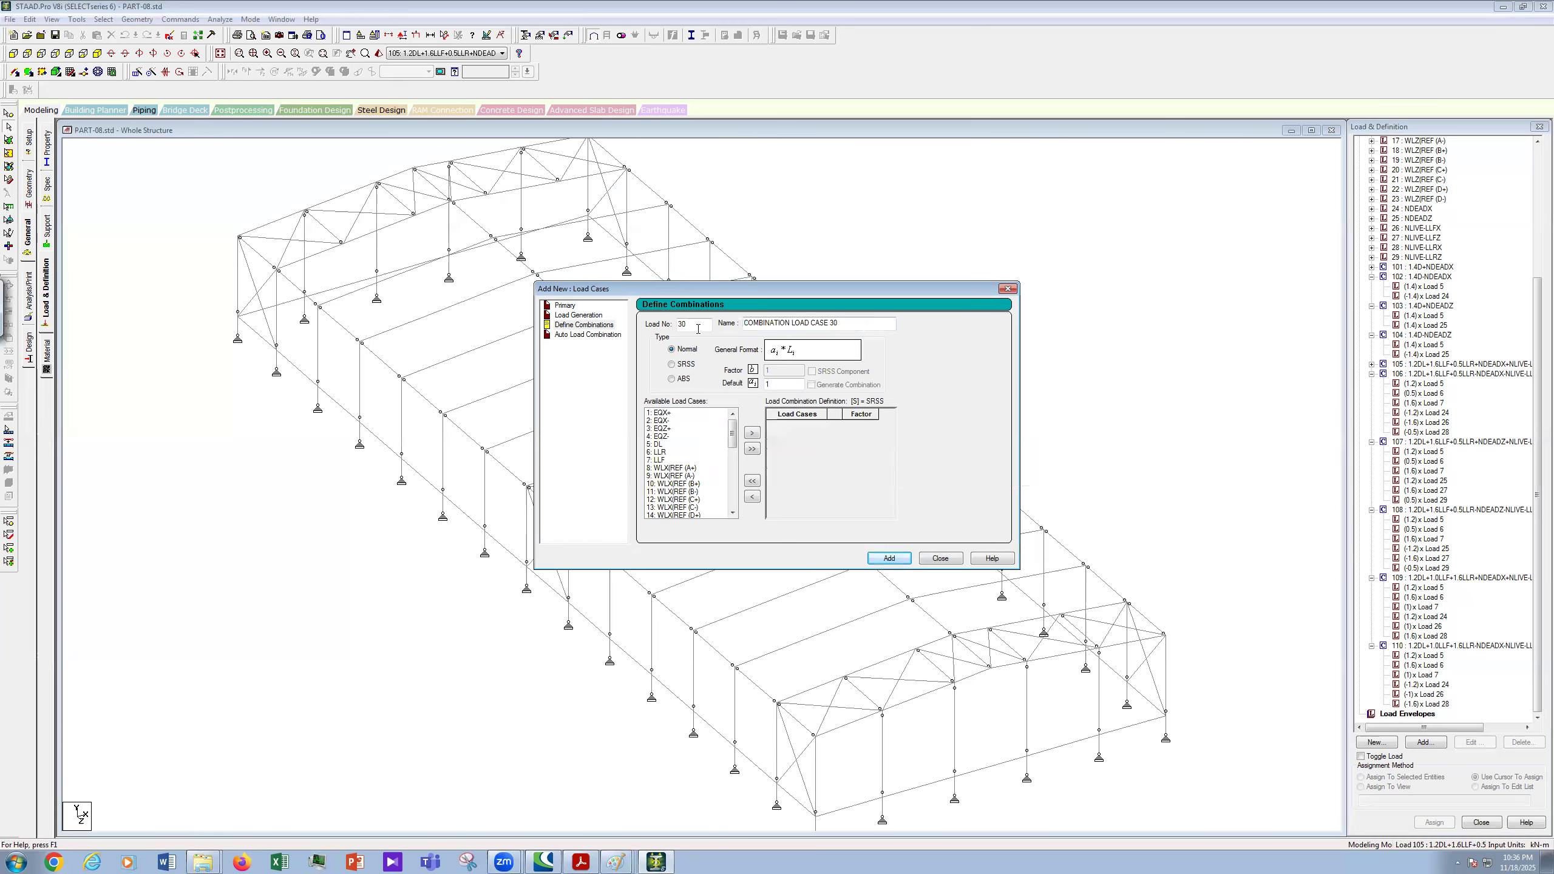
- Paste the previous name and change it to NDEADZ and NLIVE-LLRZ
key(Tab)
key(ctrl+v)
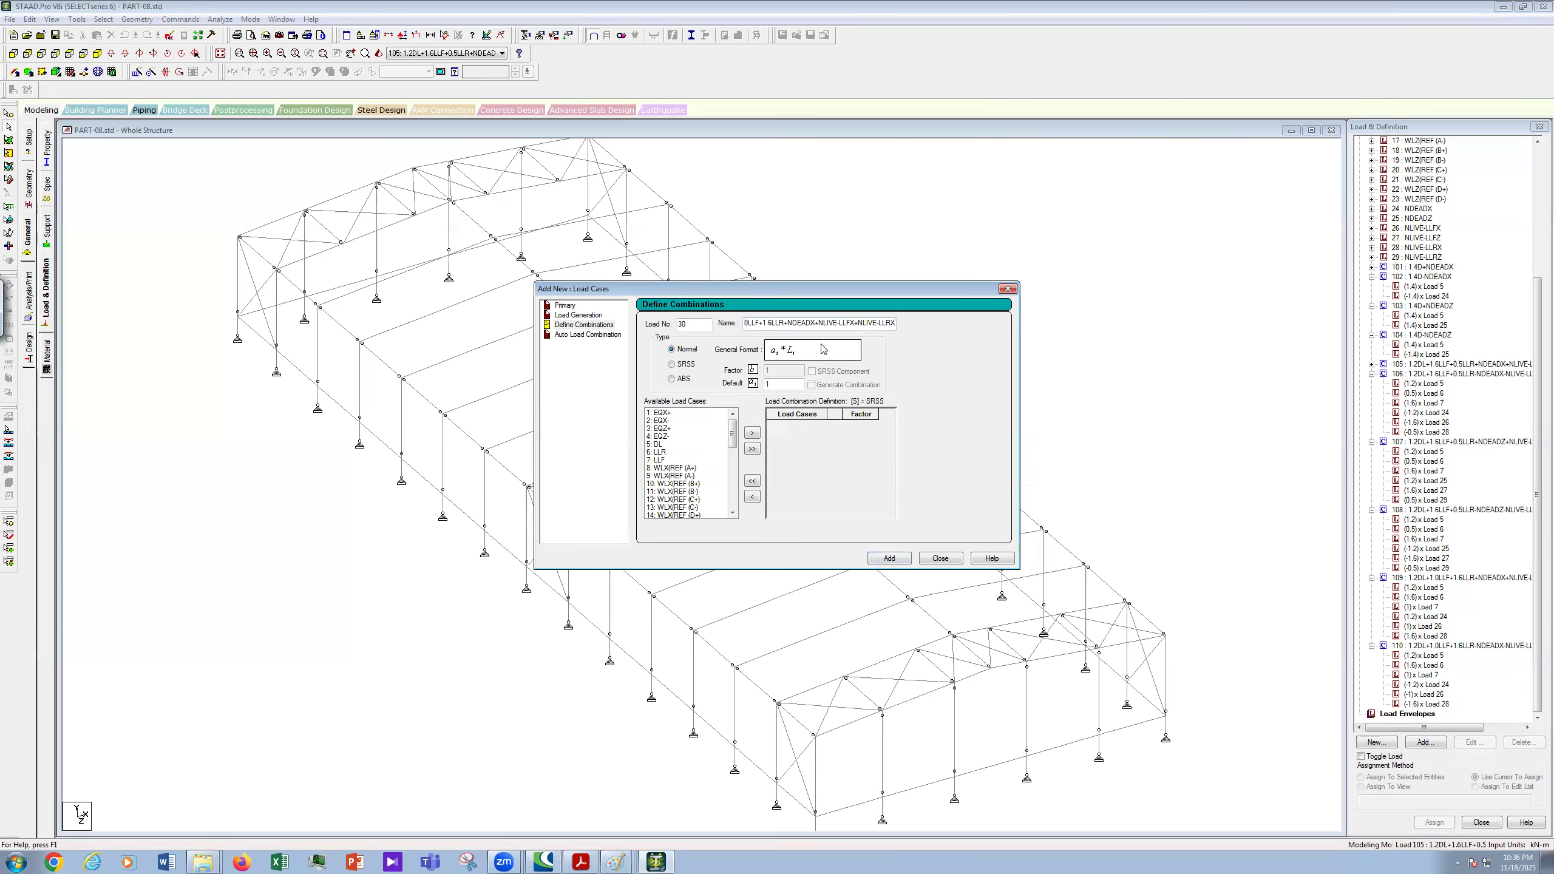
click(817, 324)
key(BackSpace)
text(Z)
key(Right)
key(Right)
key(Right)
key(Right)
key(Right)
key(Right)
key(Right)
key(Right)
key(Right)
text(X)
key(BackSpace)
text(Z)
- Move load cases 5–7, 25, 27 and 29 into the combination
click(658, 444)
drag(662, 449, 753, 450)
scroll(699, 442, down, 9)
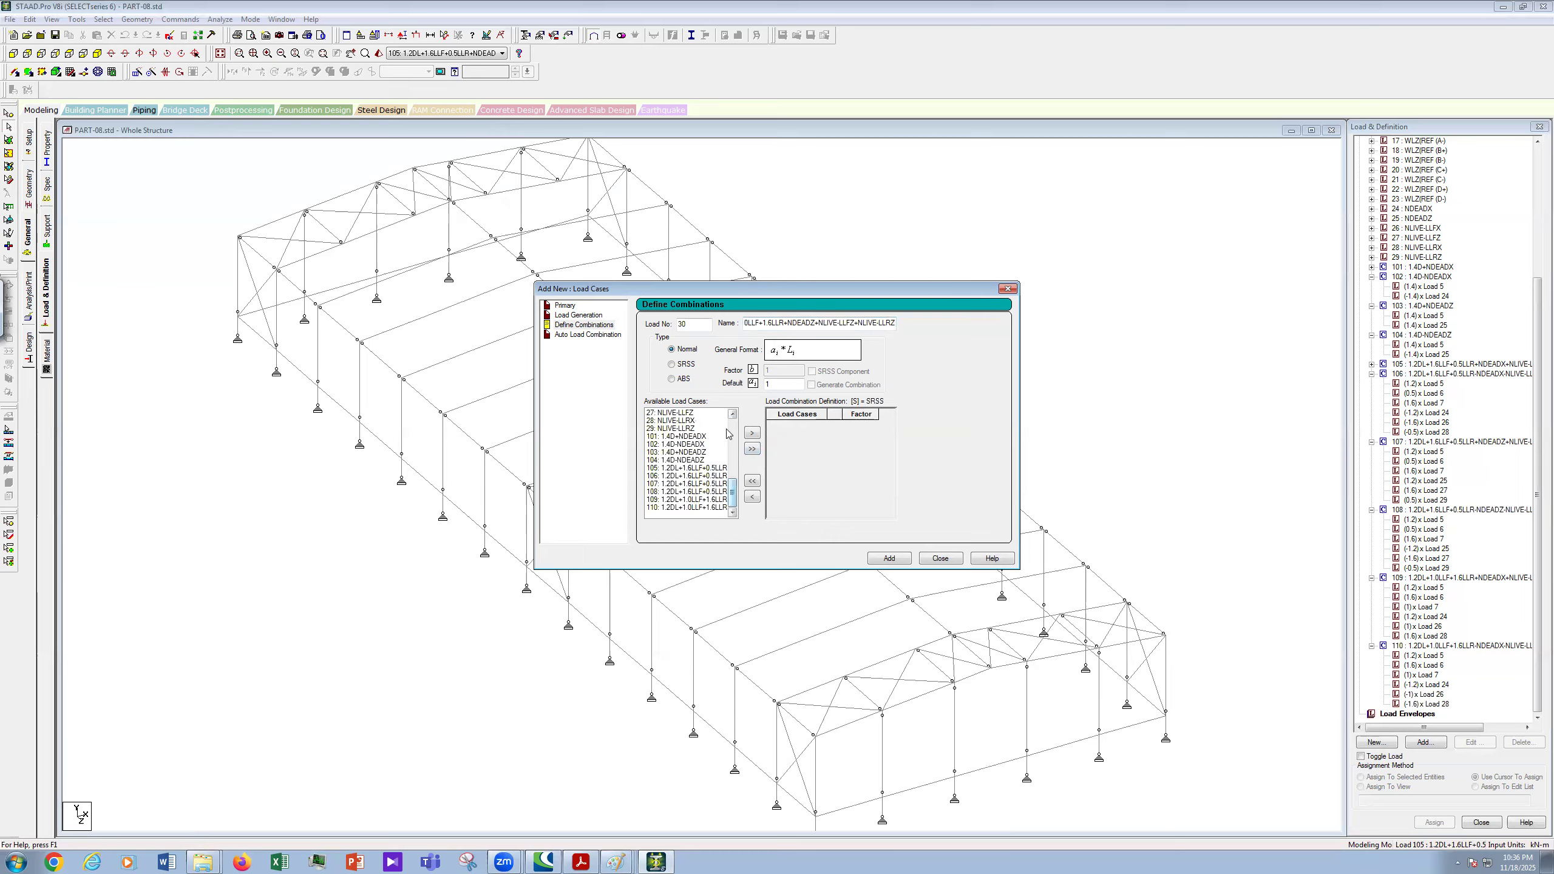
click(732, 512)
click(736, 512)
scroll(737, 516, down, 1)
click(681, 468)
ctrl+click(697, 484)
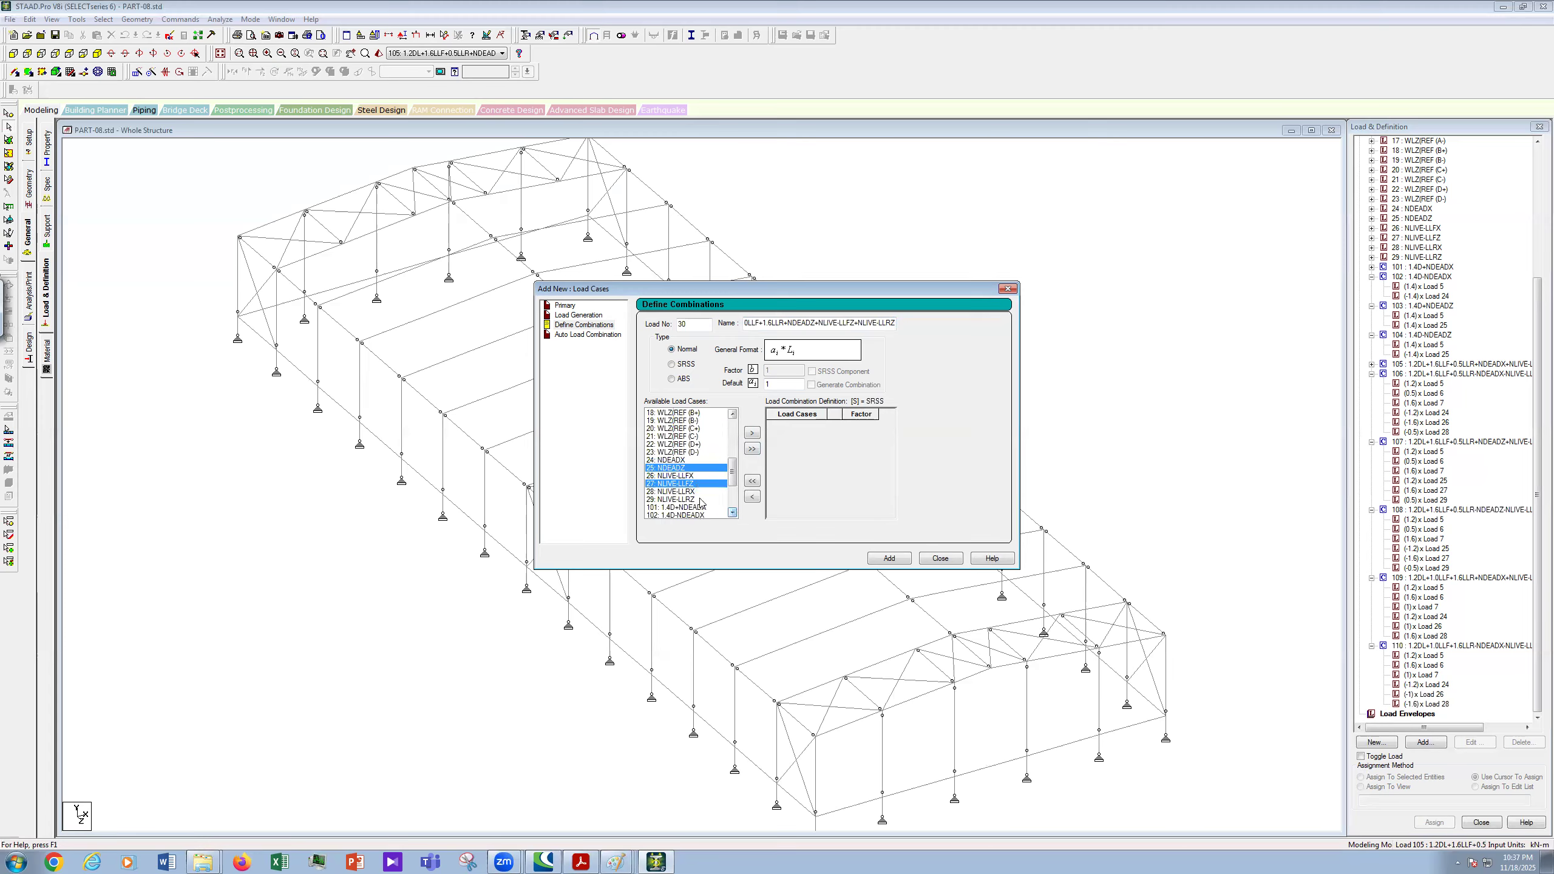
ctrl+click(701, 501)
click(752, 433)
- Enter positive factors 1.2 for load 5, 1.6 for load 6, and 1 for load 25
click(866, 425)
text(1.2)
click(869, 435)
text(1.6)
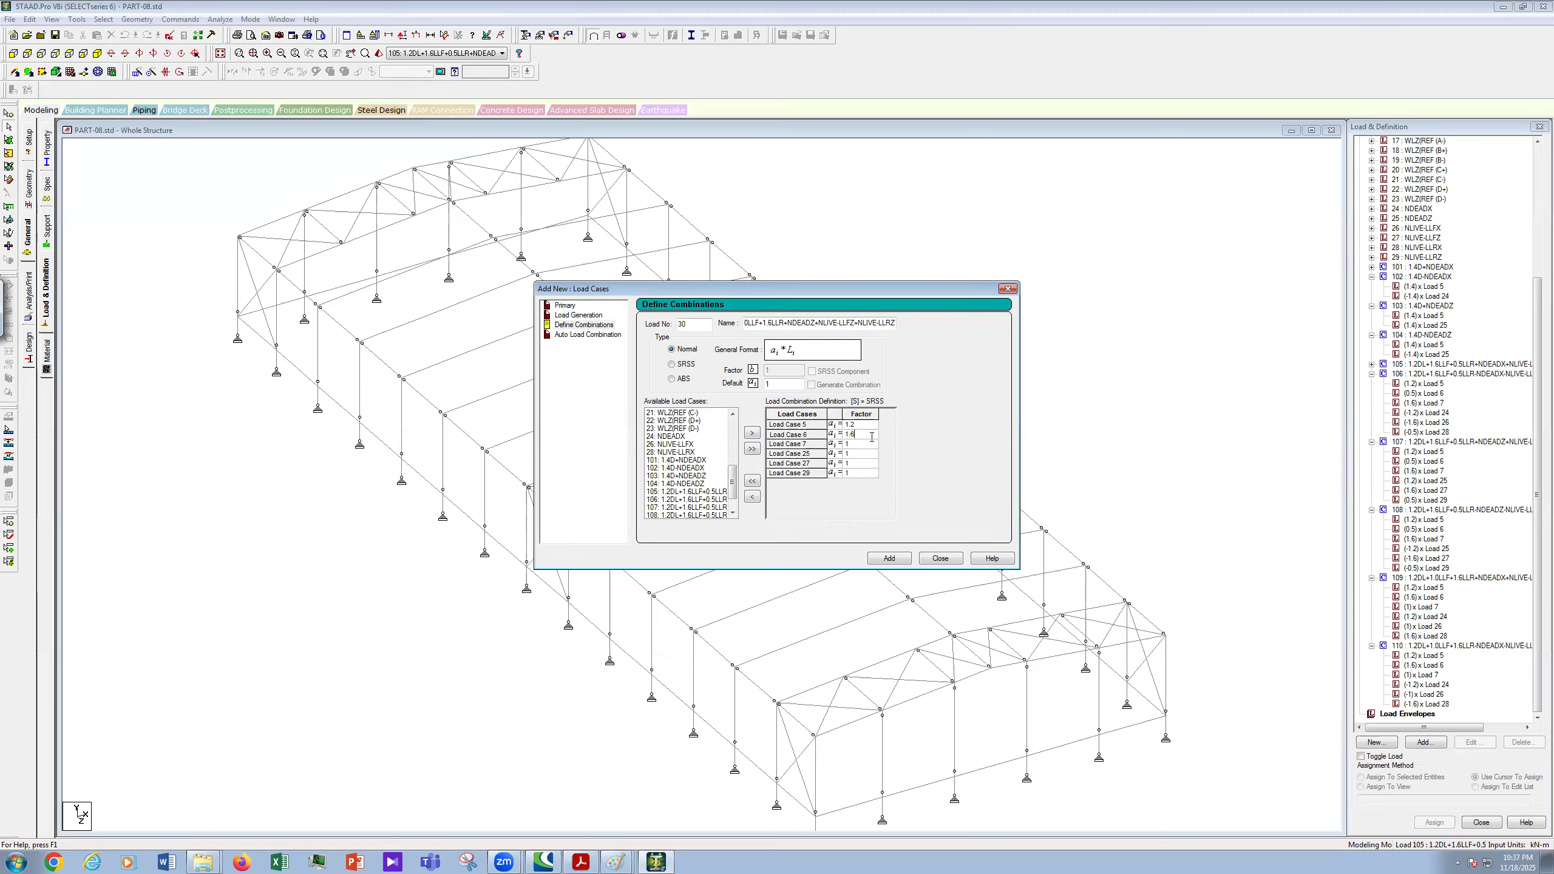
click(861, 452)
text(1.2)
click(861, 466)
click(864, 473)
- Set load number 111 and add the combination
drag(697, 325, 580, 340)
text(111)
key(Tab)
right_click(879, 329)
click(907, 369)
click(899, 559)
- Start combination 112 by entering load number 112 and selecting the default name
double_click(691, 323)
text(112)
drag(843, 320, 645, 318)
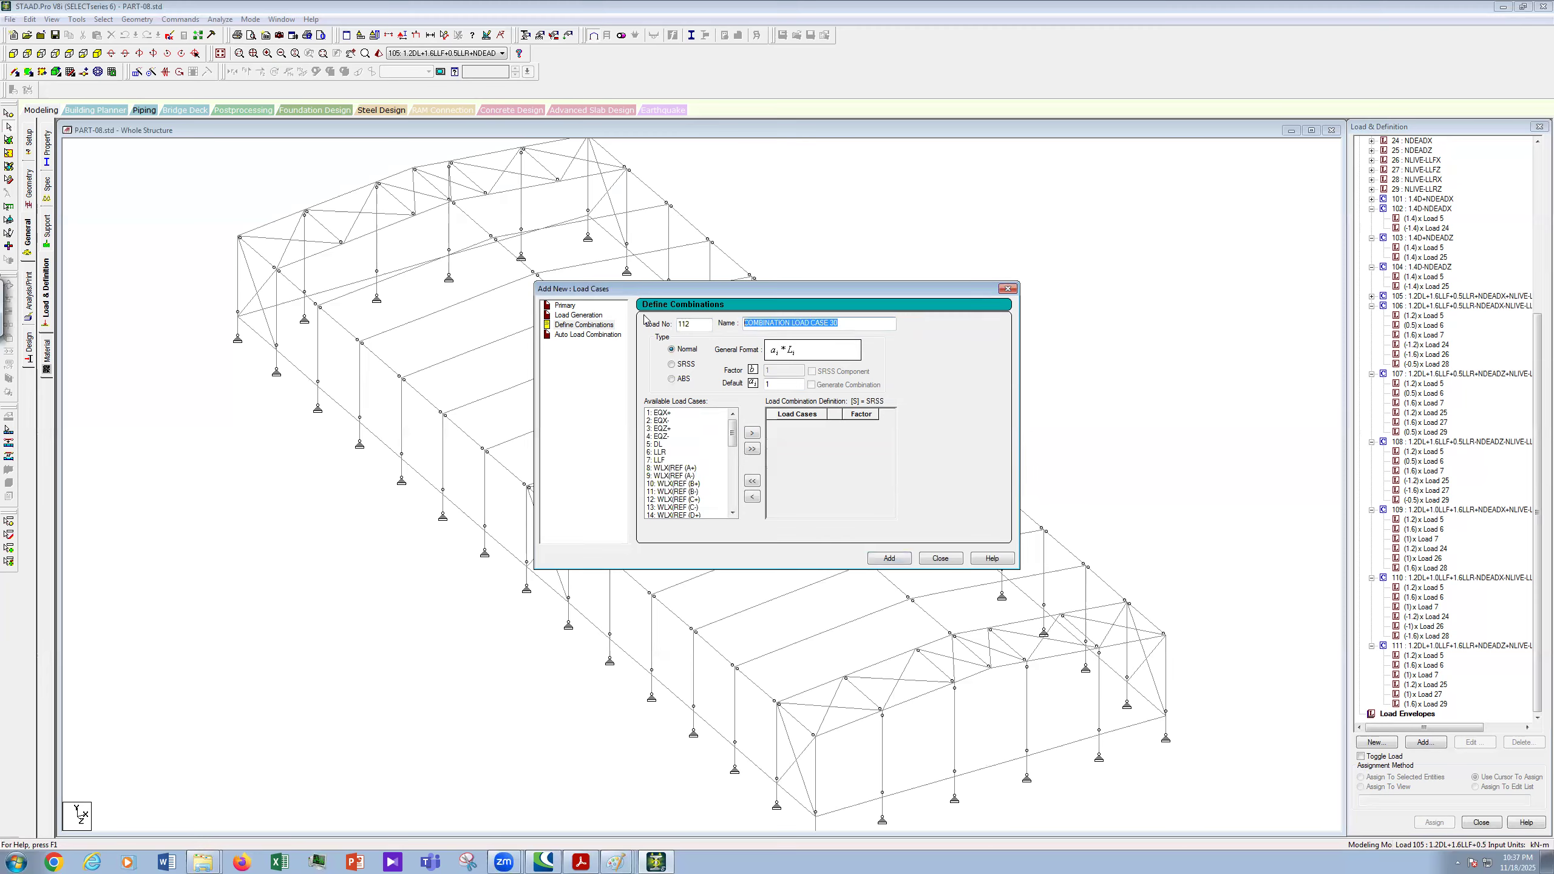
- Paste the copied combination name and edit it so the NDEADZ and NLIVE-LLRZ terms are subtracted
key(ctrl+v)
key(BackSpace)
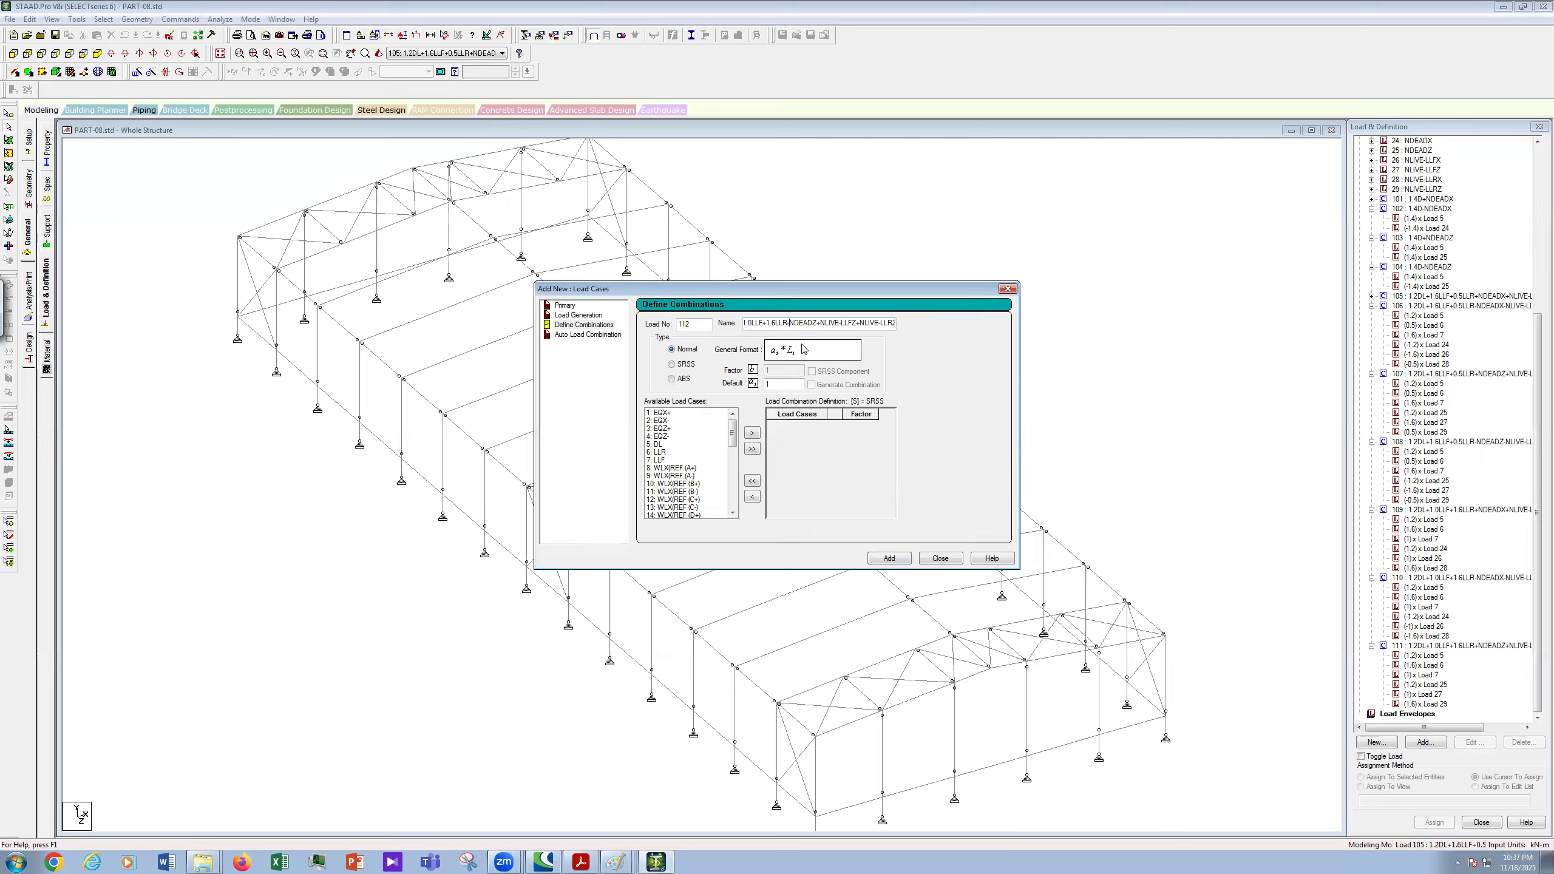
key(Delete)
text(-)
key(Right)
key(Delete)
text(-)
- Move load cases 5, 6, 7, 25 (NDEADZ), 27 (NLIVE-LLFZ) and 29 (NLIVE-LLRZ) into combination 112
click(659, 444)
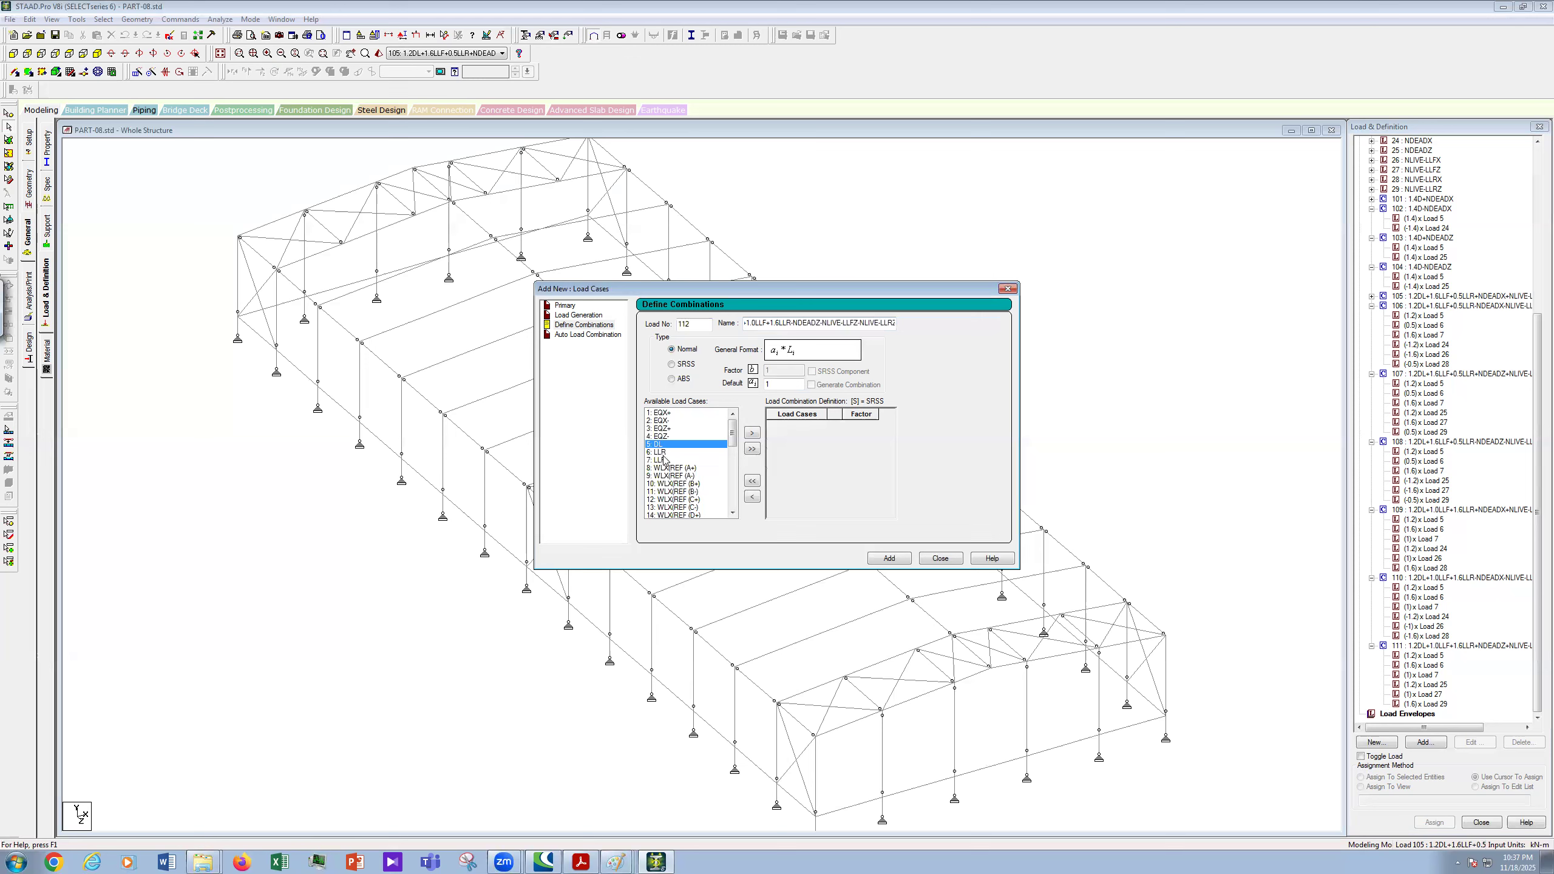
shift+click(664, 460)
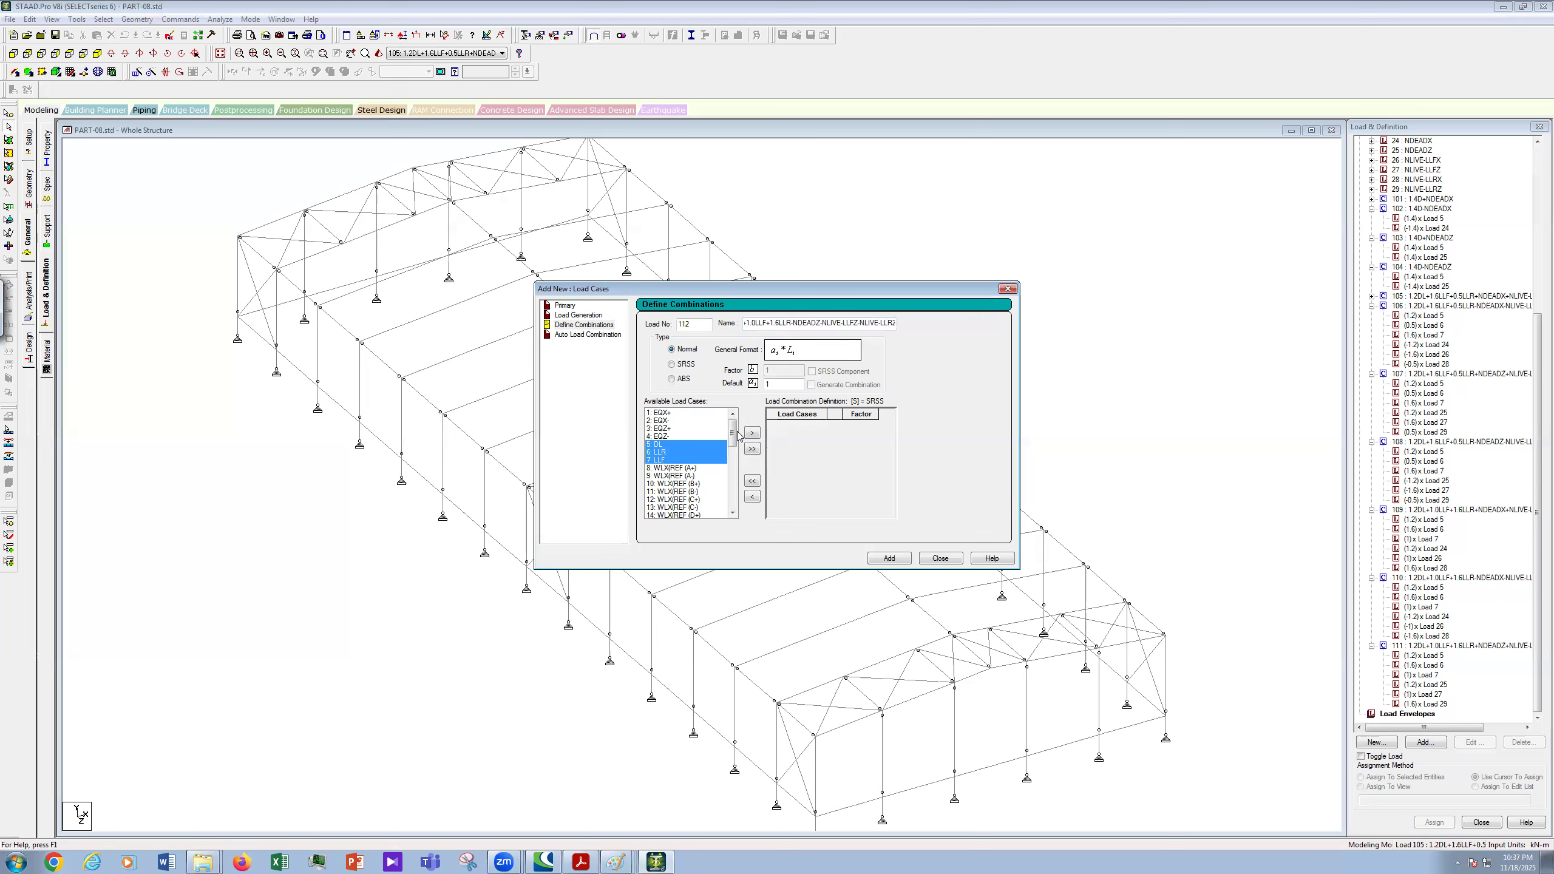
drag(736, 432, 742, 496)
click(733, 413)
click(733, 414)
ctrl+click(681, 428)
ctrl+click(676, 444)
ctrl+click(696, 459)
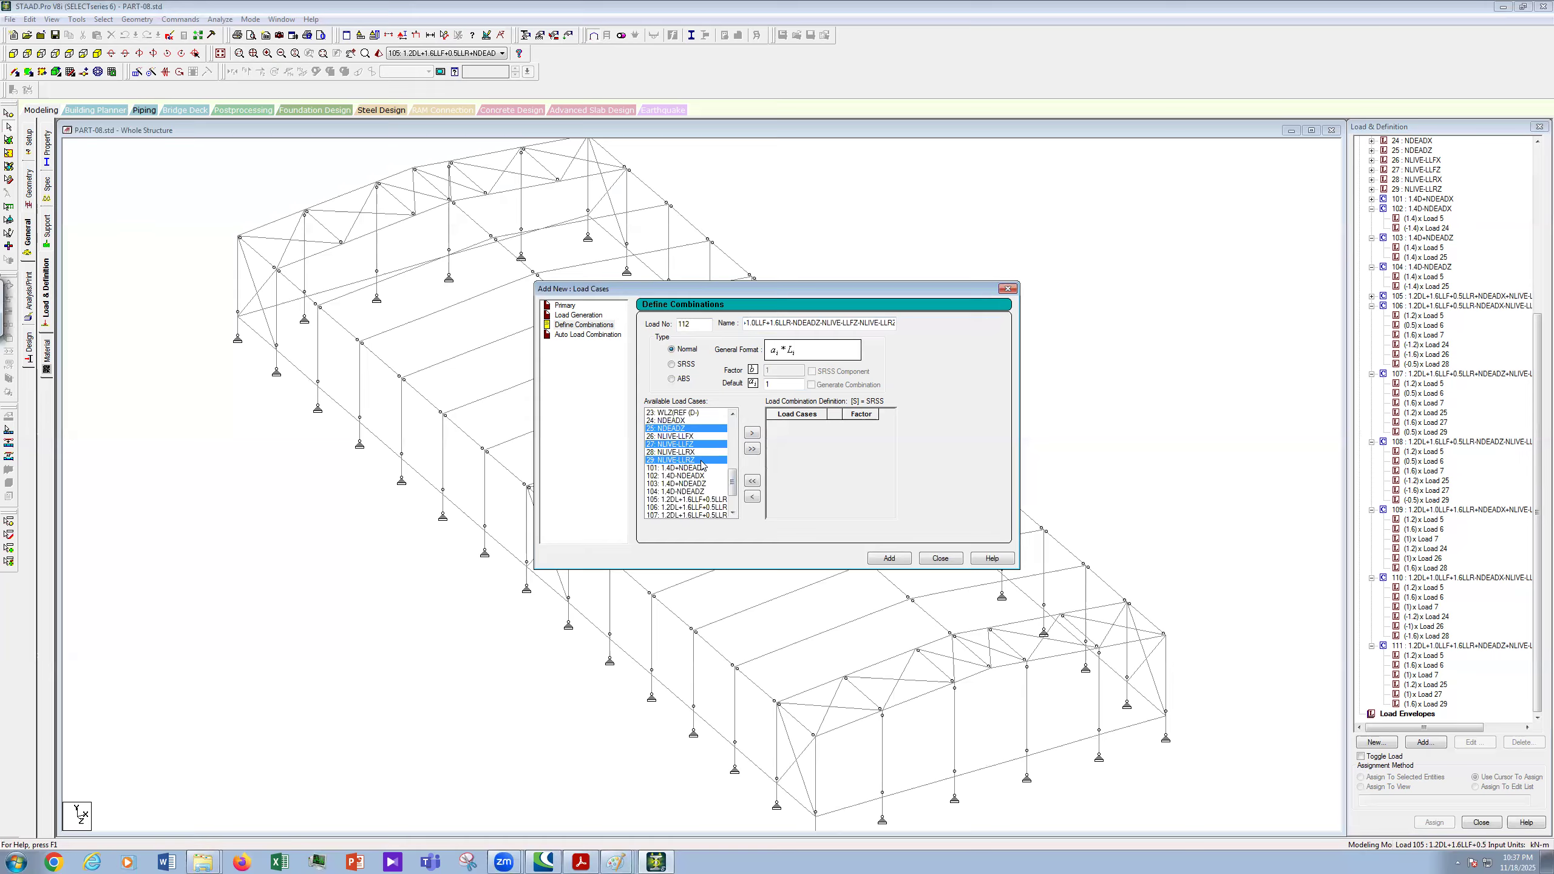
click(753, 432)
- Enter factors 0.2 for case 5, 0.6 for case 6, -1 for cases 25 and 27, and a negative factor for 29
click(866, 425)
text(.2)
click(868, 434)
text(.6)
click(870, 453)
text(-1)
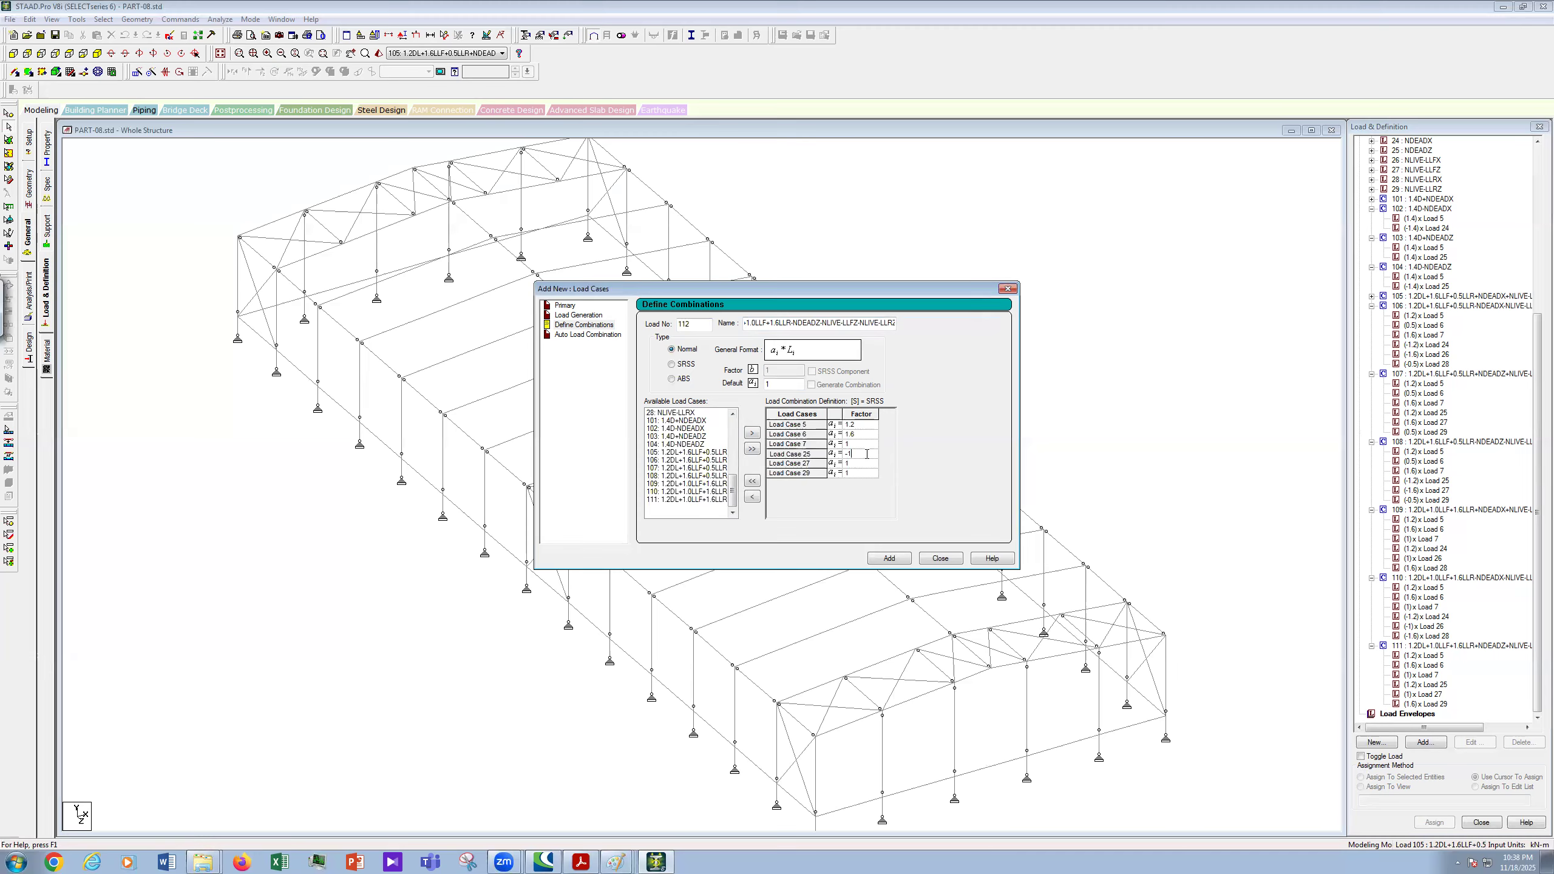
click(866, 461)
text(-1)
click(869, 476)
text(-)
- Add combination 112 to the load tree and bring up the LOAD COMBINATION.JPG reference in Paint
click(890, 558)
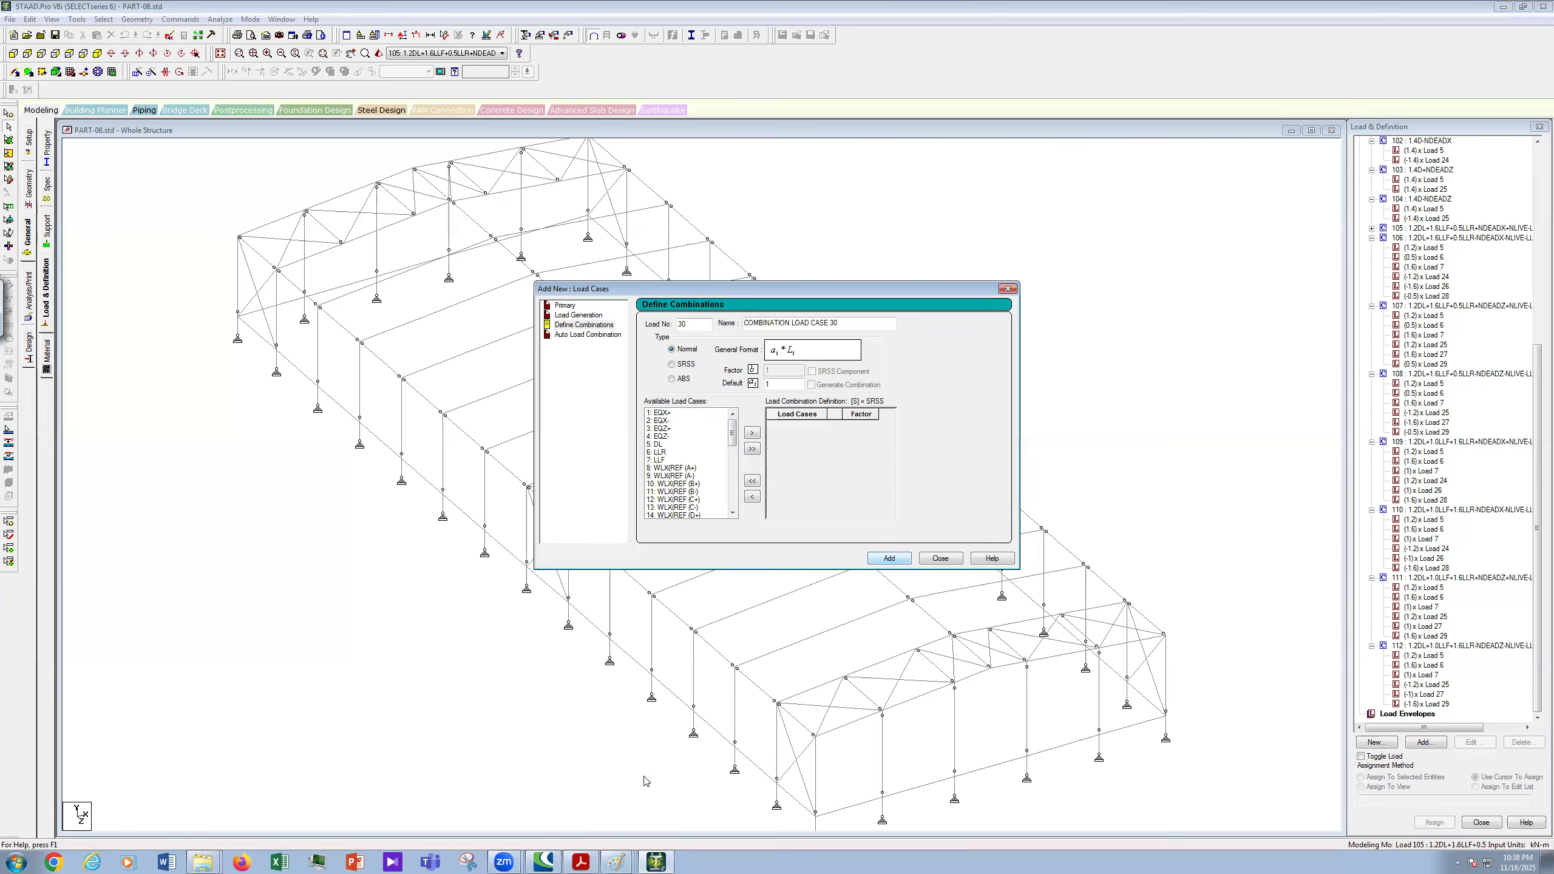
click(606, 861)
click(661, 796)
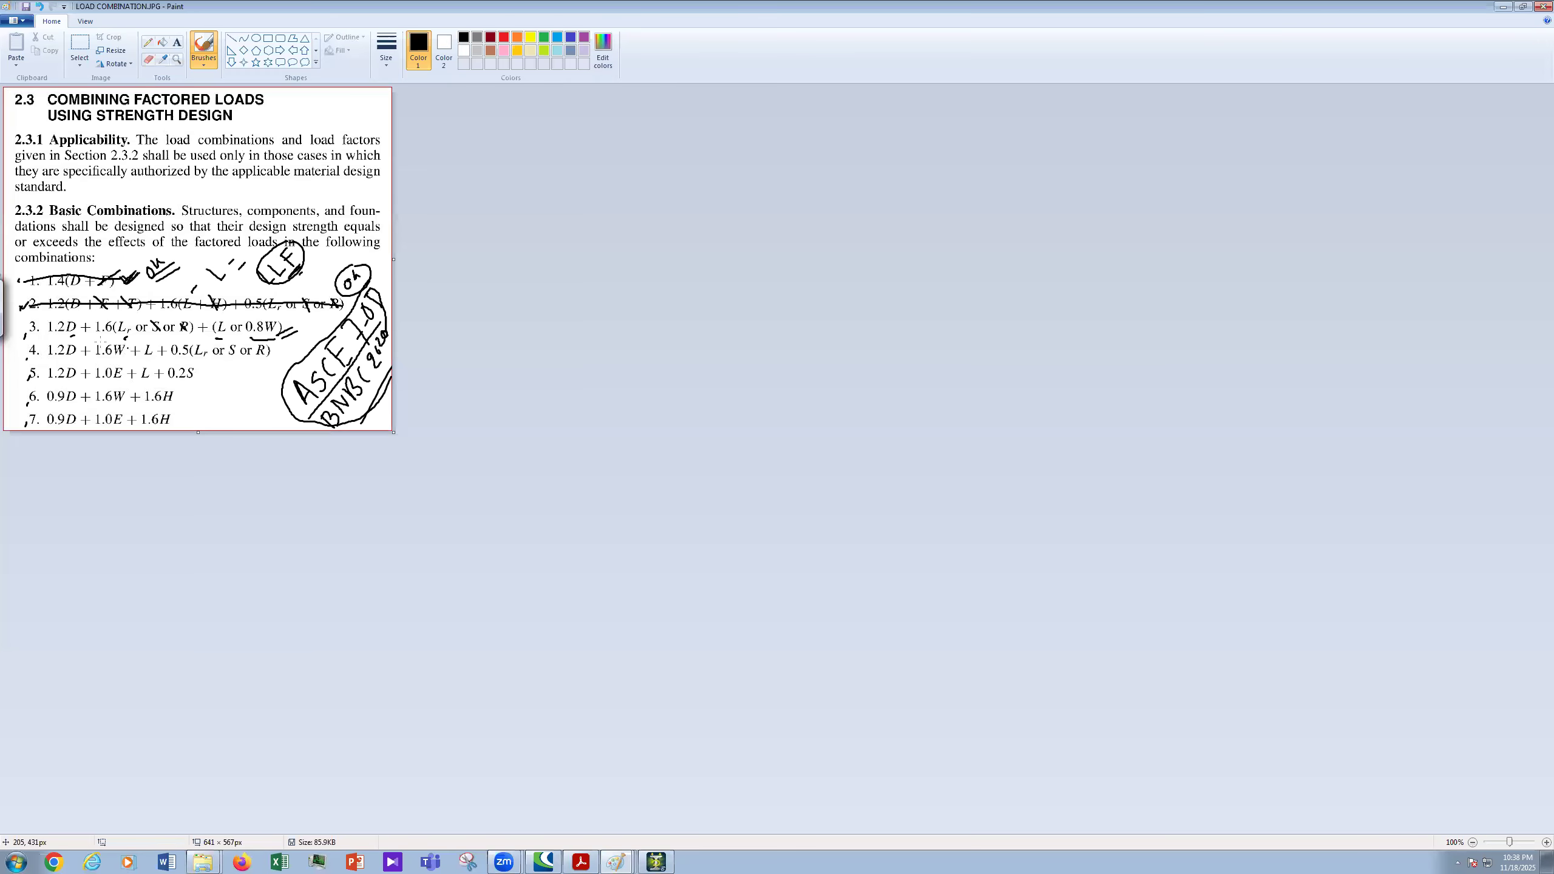
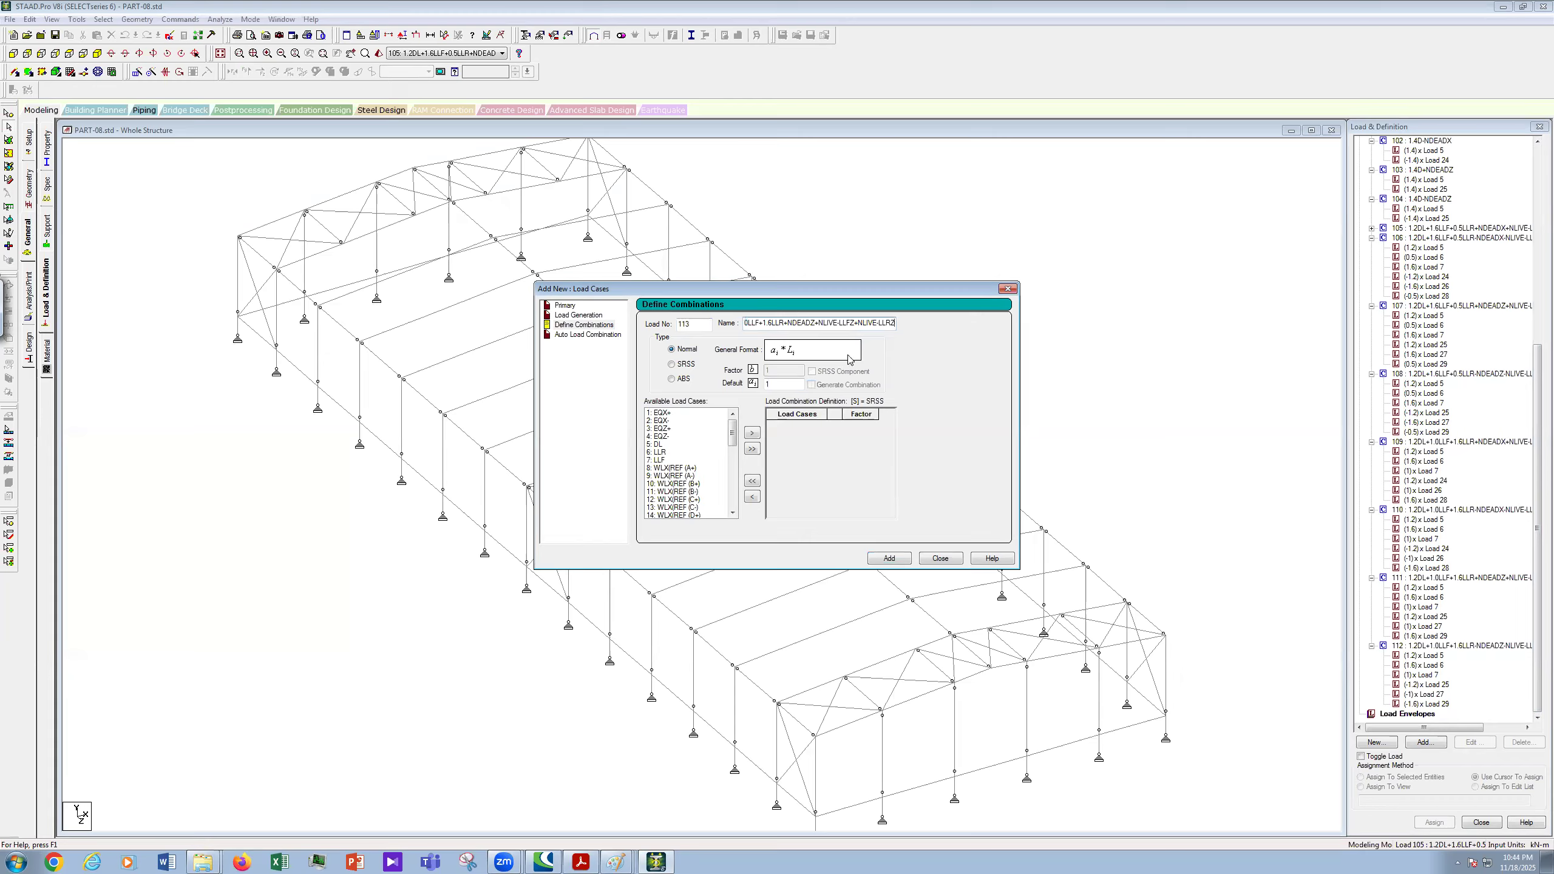
- Edit combination 113's name to start 1.2DL+1.6LLR+0.8WLX(REF A+, replacing the 1.0LLF term
key(Home)
key(BackSpace)
key(BackSpace)
key(BackSpace)
key(BackSpace)
key(BackSpace)
key(BackSpace)
key(BackSpace)
text(0.)
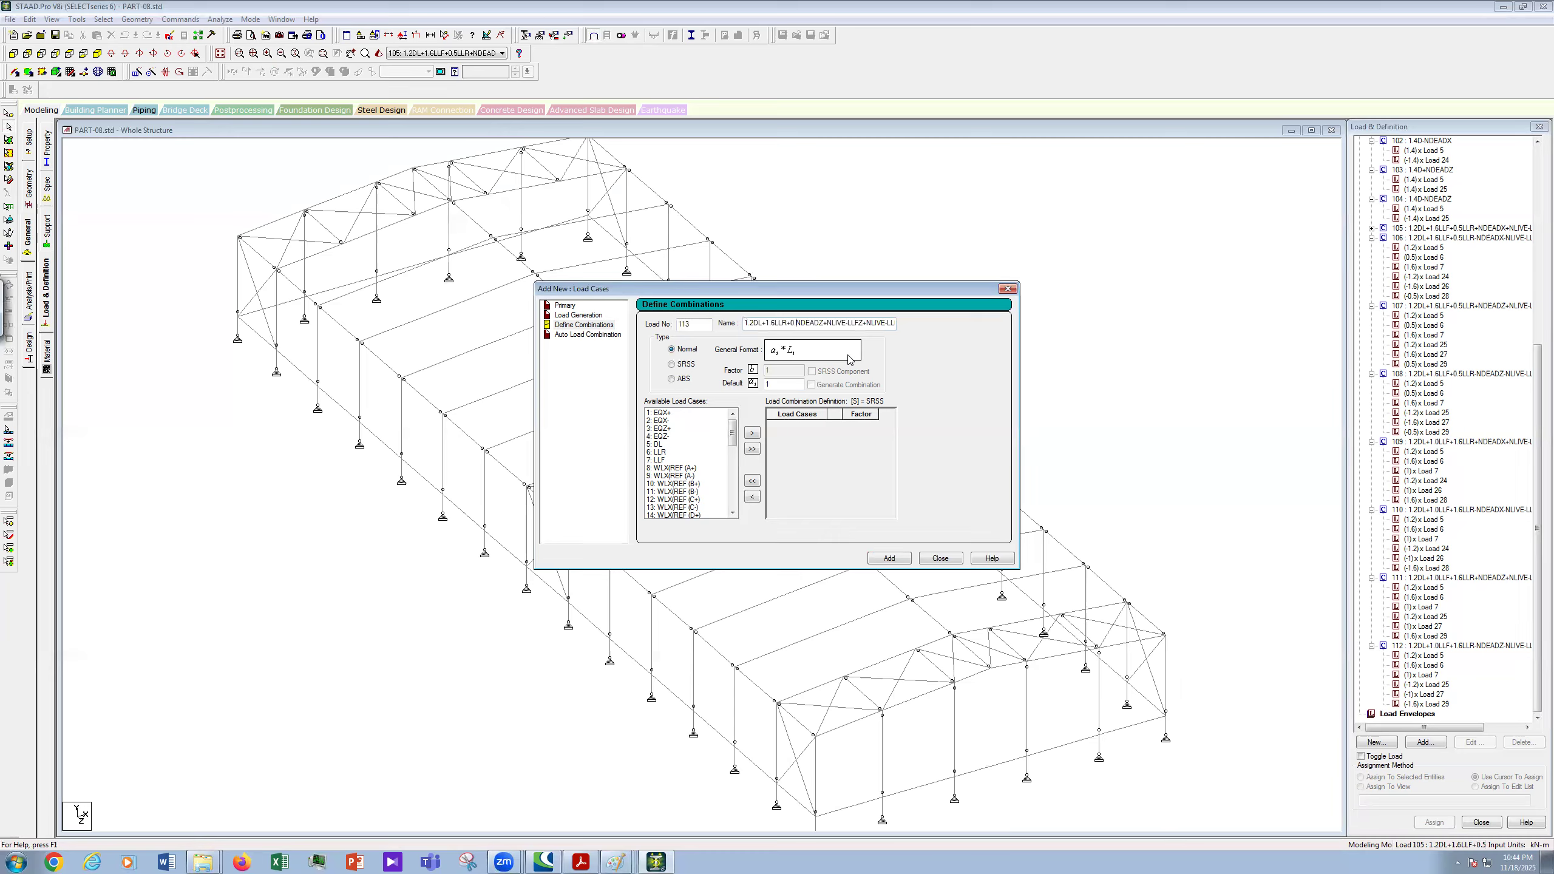
text(W)
key(BackSpace)
text(8)
scroll(1537, 424, up, 6)
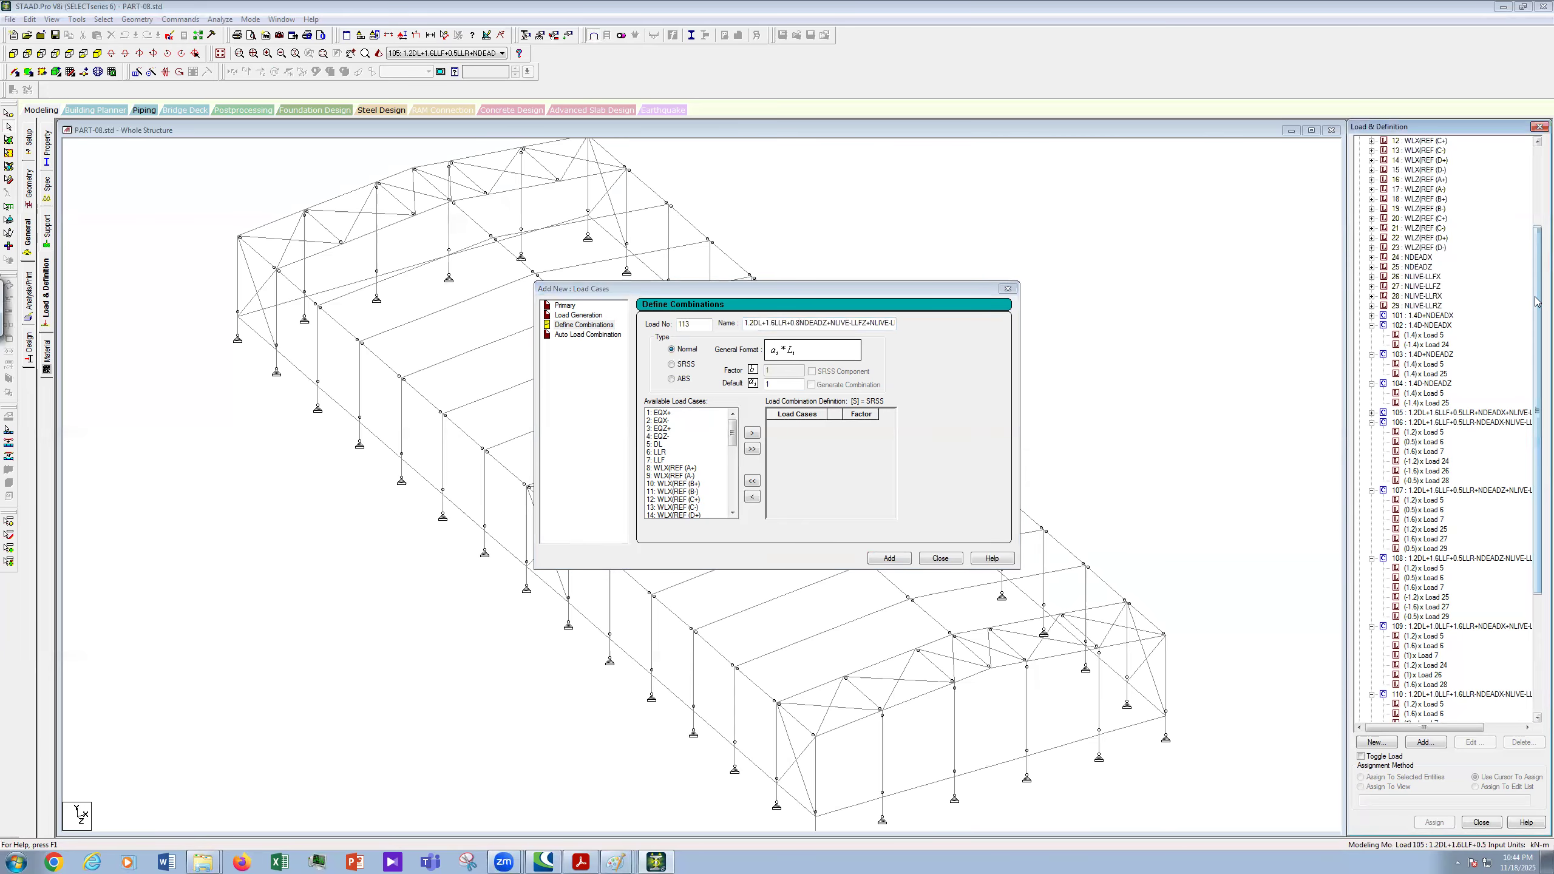
scroll(1537, 302, up, 5)
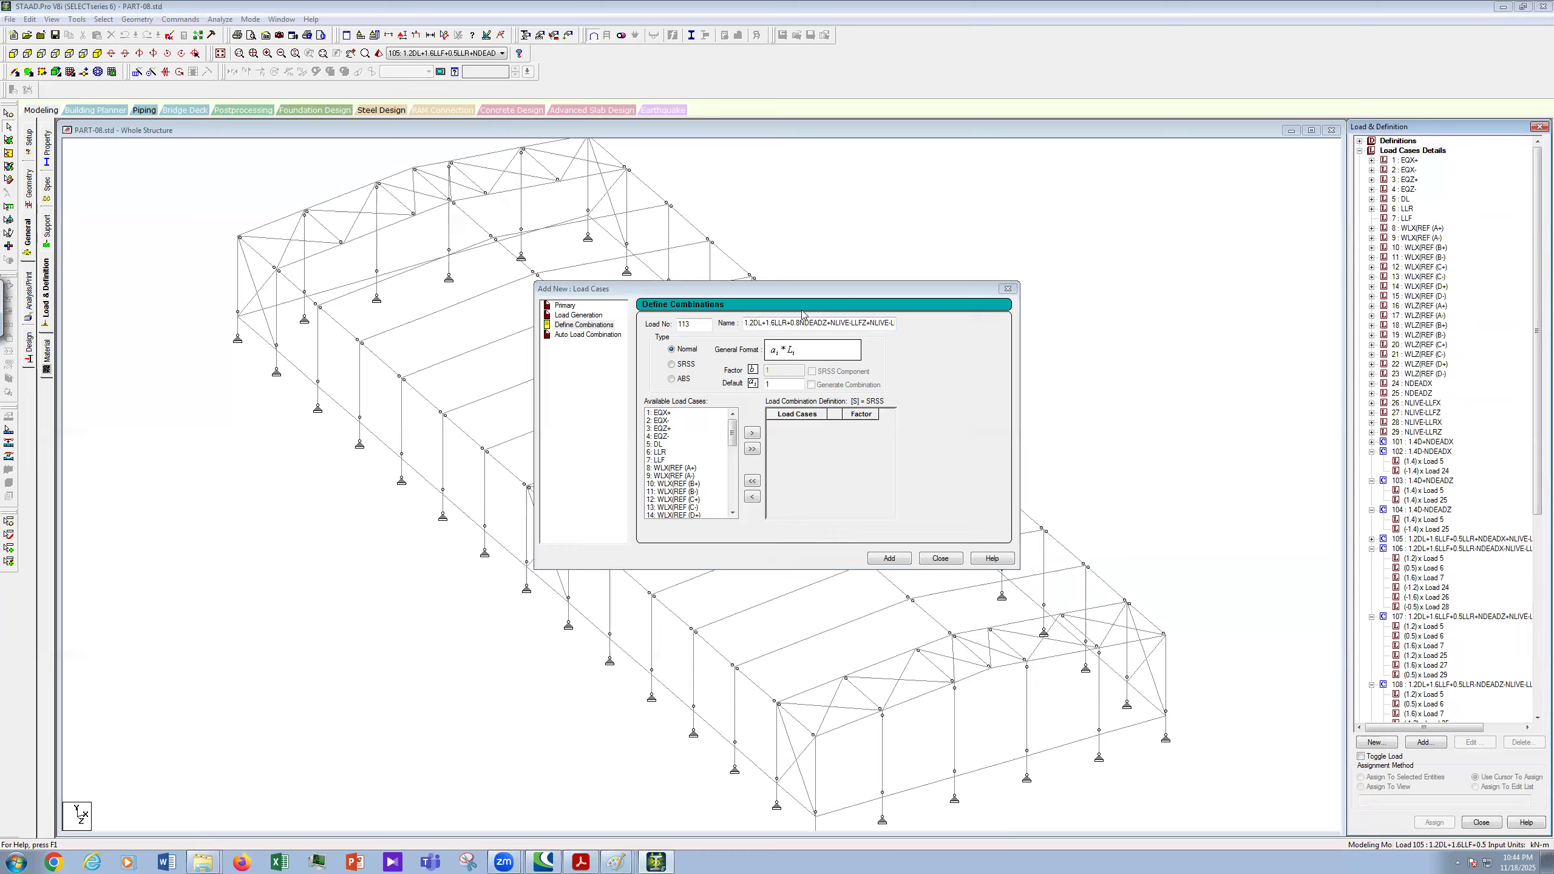
click(837, 345)
text(WL)
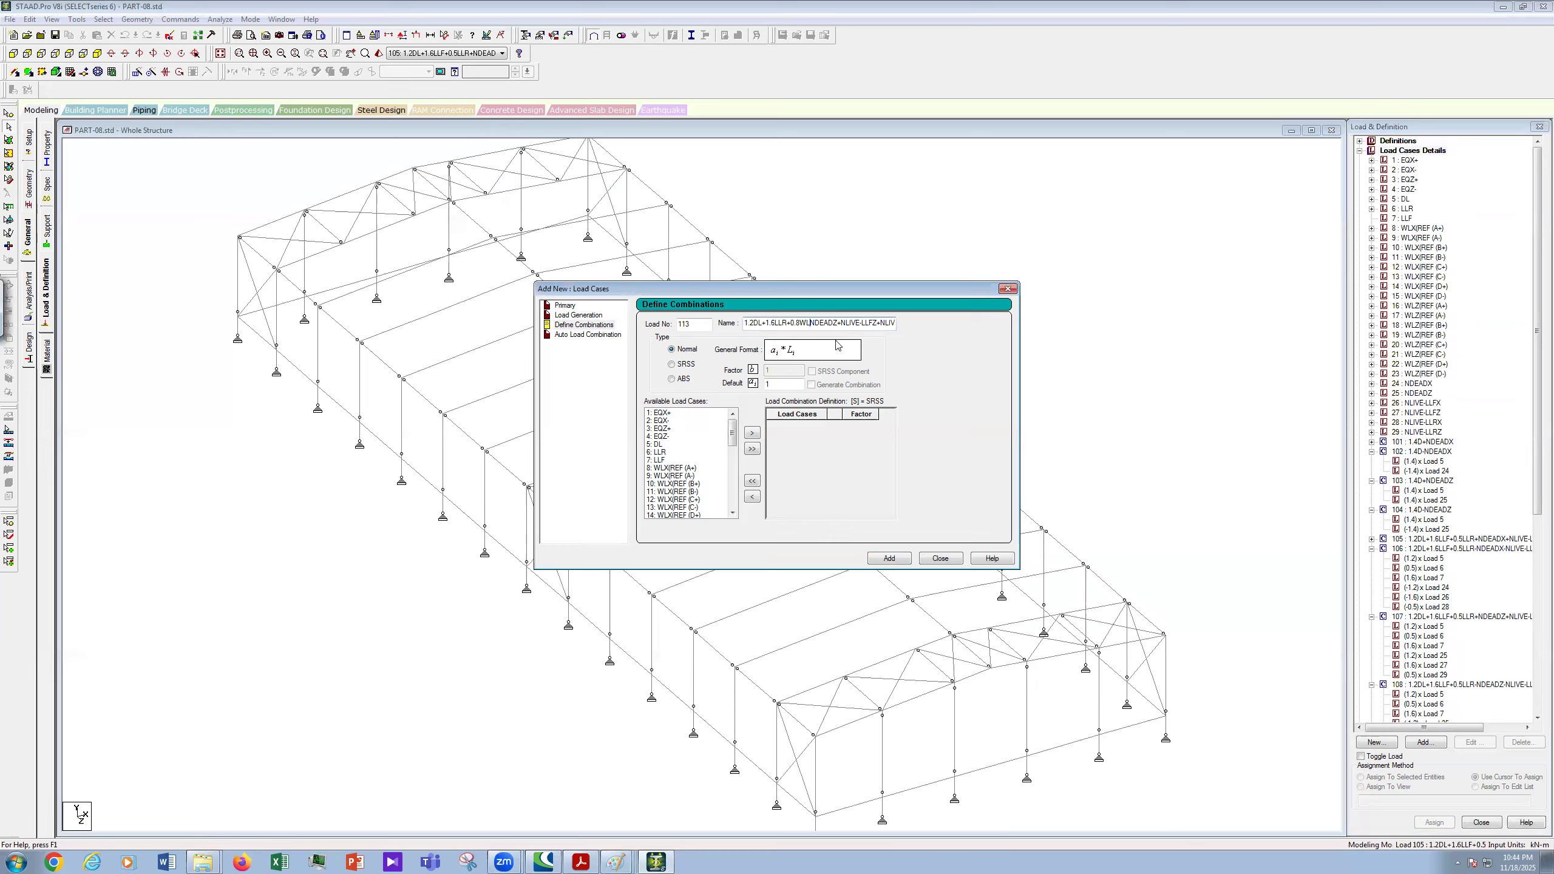
text(X(REF)
text( A+))
- Add the (A+)+ bracket and plus to combination 113's name, and change NDEADZ/NLIVE-LLRZ to NDEADX/NLIVE-LLRX
click(830, 325)
text(()
text(+)
key(Right)
key(Right)
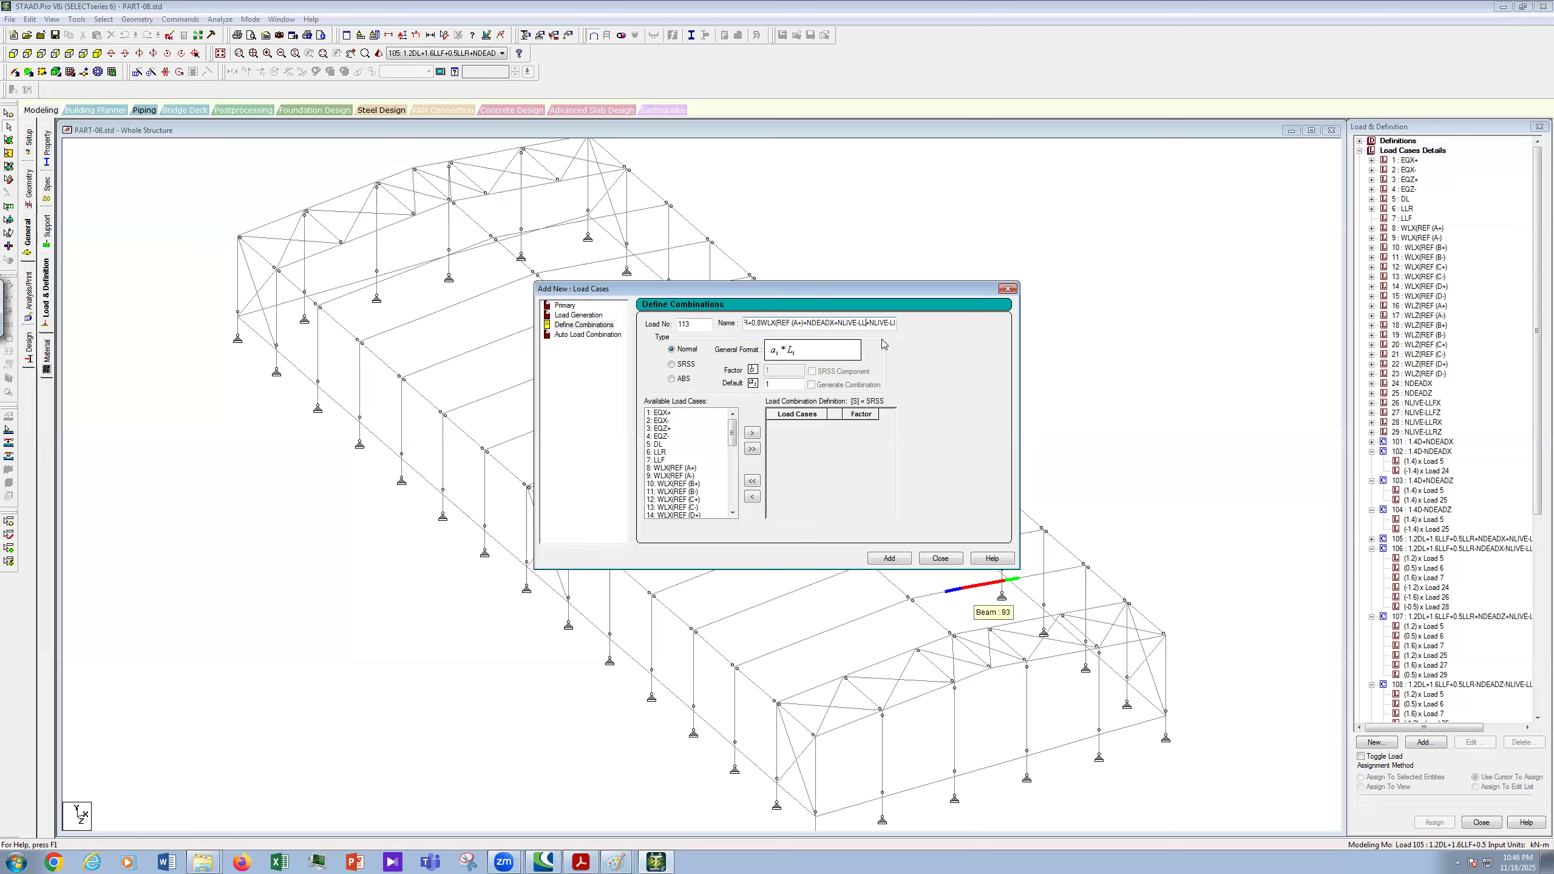
key(BackSpace)
key(BackSpace)
key(BackSpace)
key(BackSpace)
key(BackSpace)
key(BackSpace)
key(BackSpace)
key(BackSpace)
key(BackSpace)
text(X)
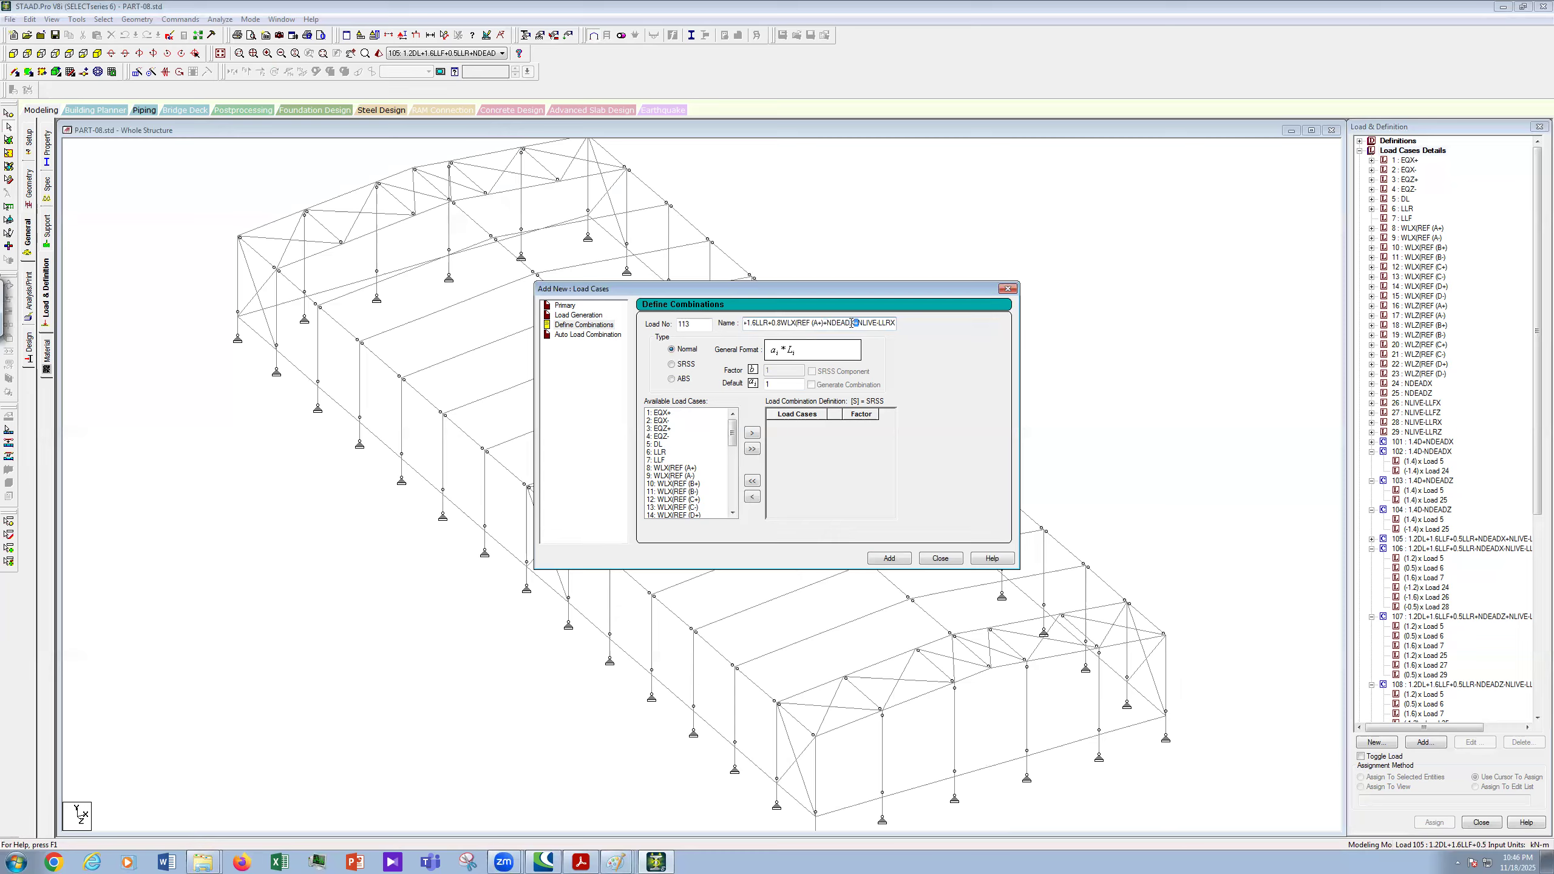
drag(841, 326, 828, 326)
- Move load cases 5, 6, 8, 24 and 28 into combination 113
click(658, 444)
ctrl+click(658, 453)
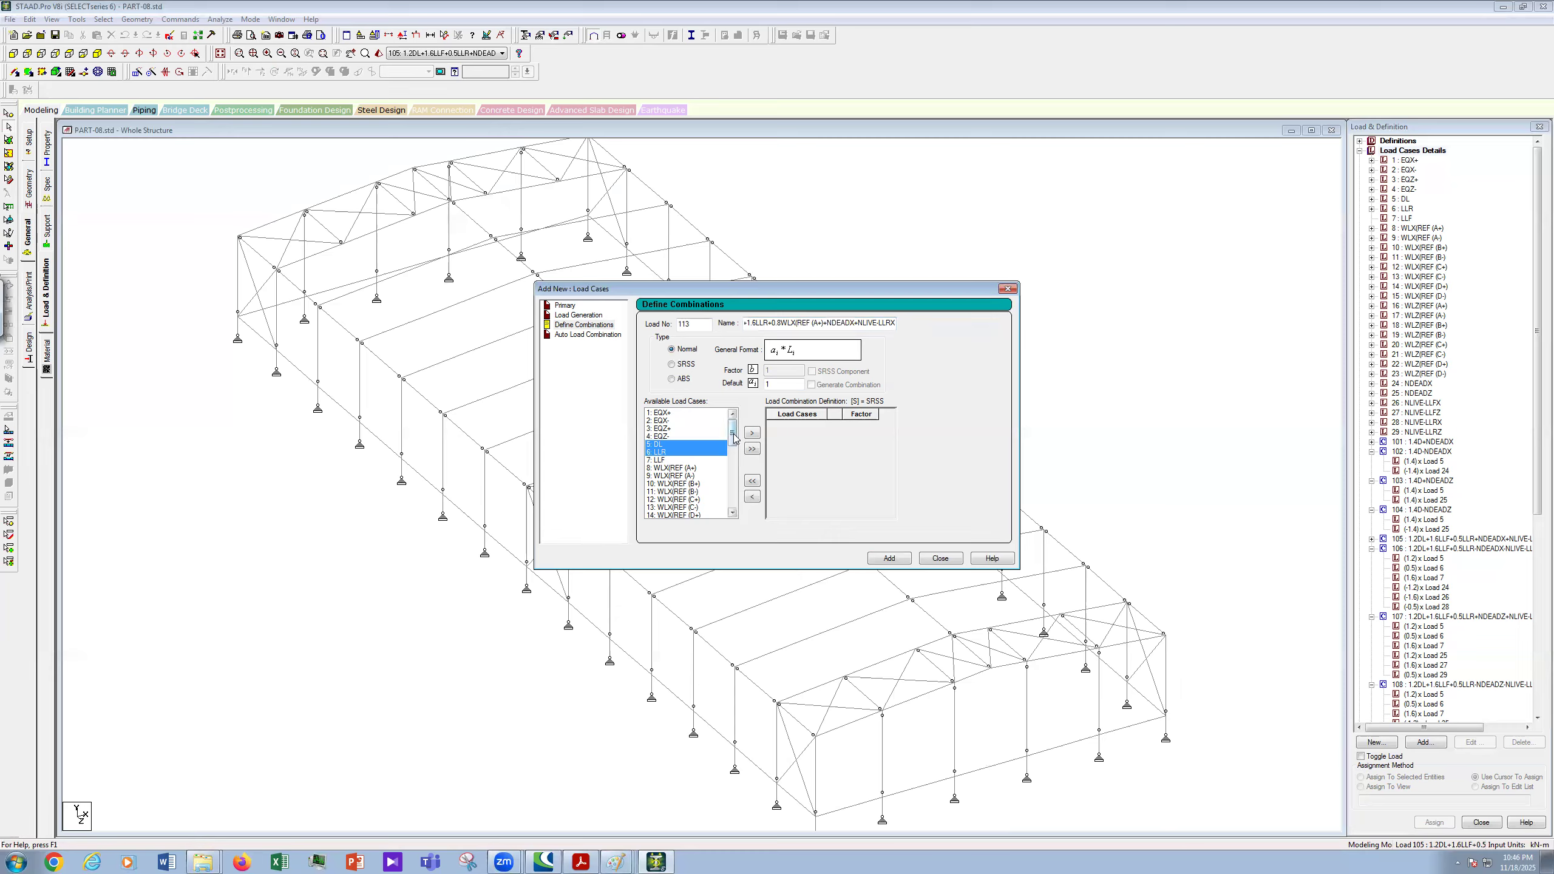
drag(734, 436, 734, 444)
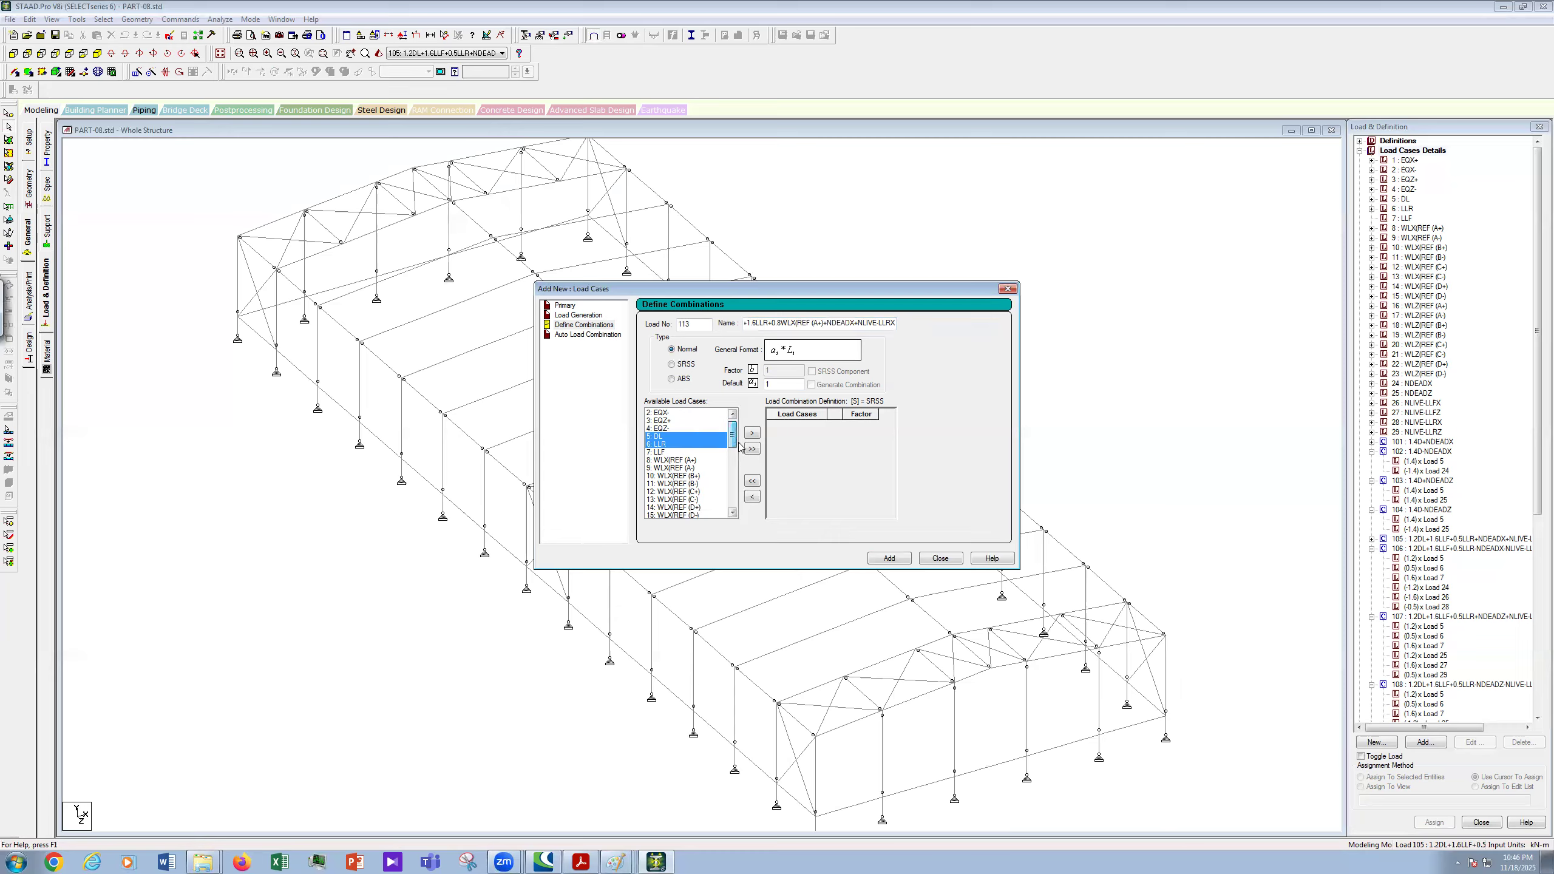
ctrl+click(691, 460)
drag(734, 435, 739, 471)
scroll(682, 459, up, 1)
ctrl+click(677, 453)
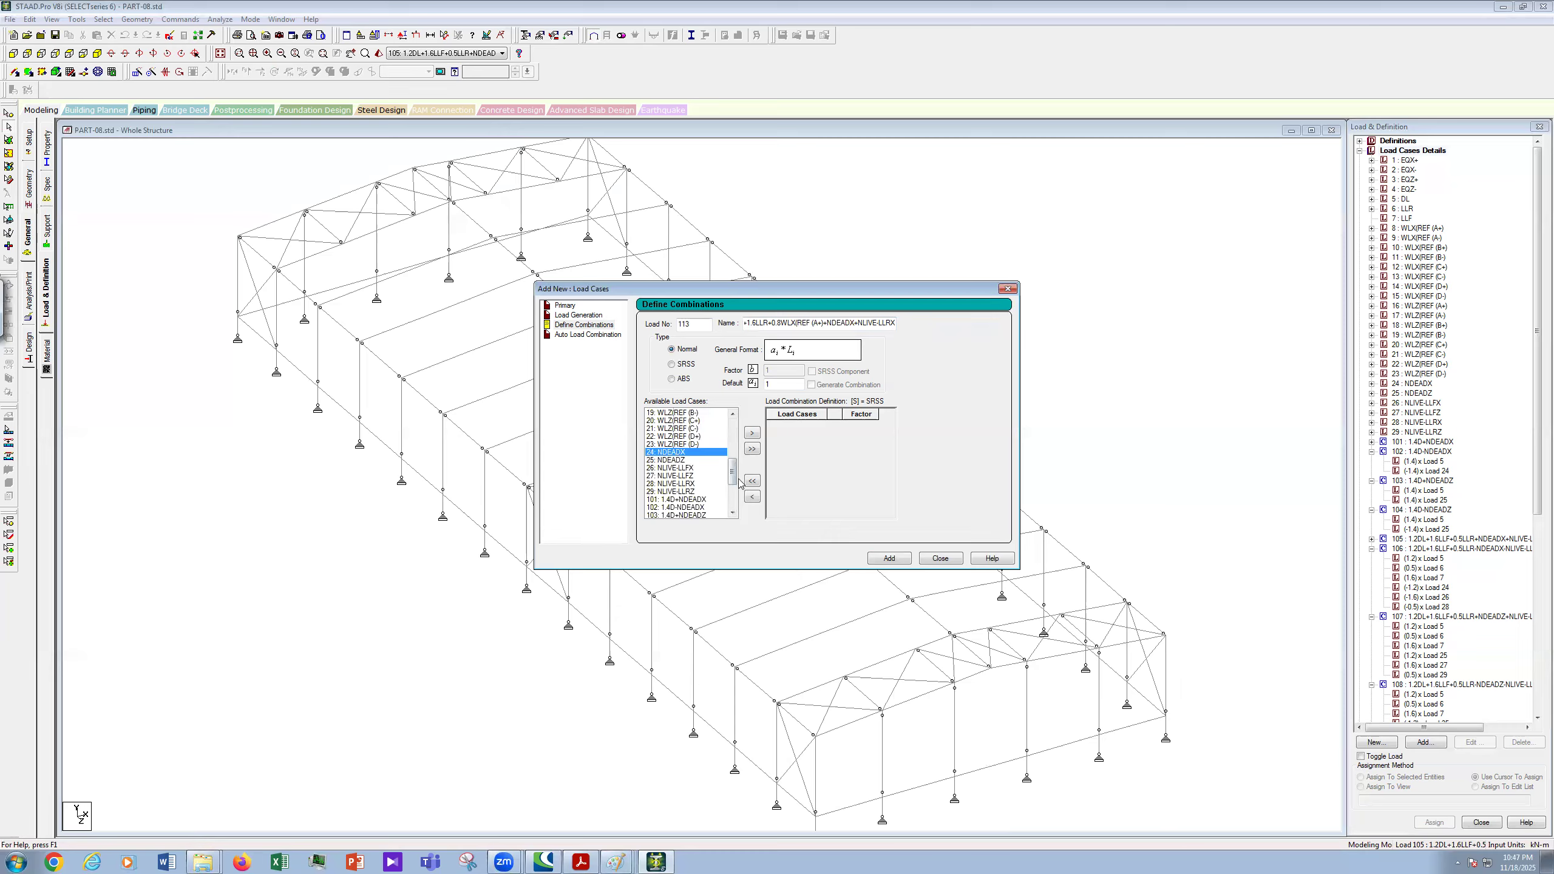
ctrl+click(704, 485)
click(753, 433)
- Set factors 1.2, 1.6, 0.8, 1.2 and 1.6 on cases 5, 6, 8, 24 and 28
click(857, 425)
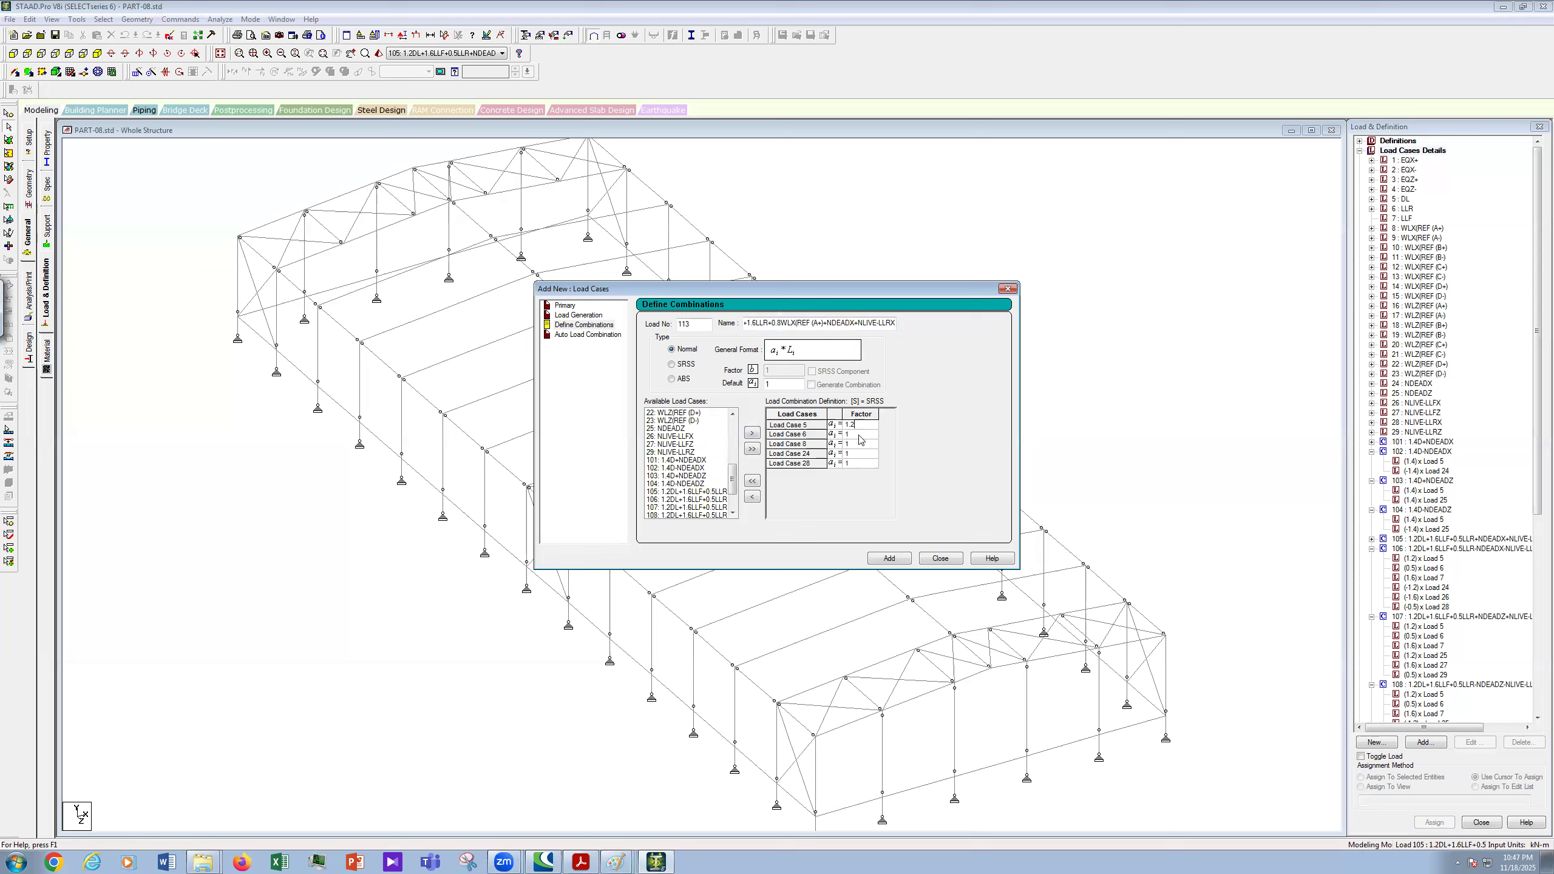
click(861, 435)
text(.6)
click(863, 445)
text(0.8)
click(866, 454)
click(873, 465)
- Copy the full combination 113 name for reuse
drag(653, 329, 650, 329)
key(ctrl+c)
right_click(847, 324)
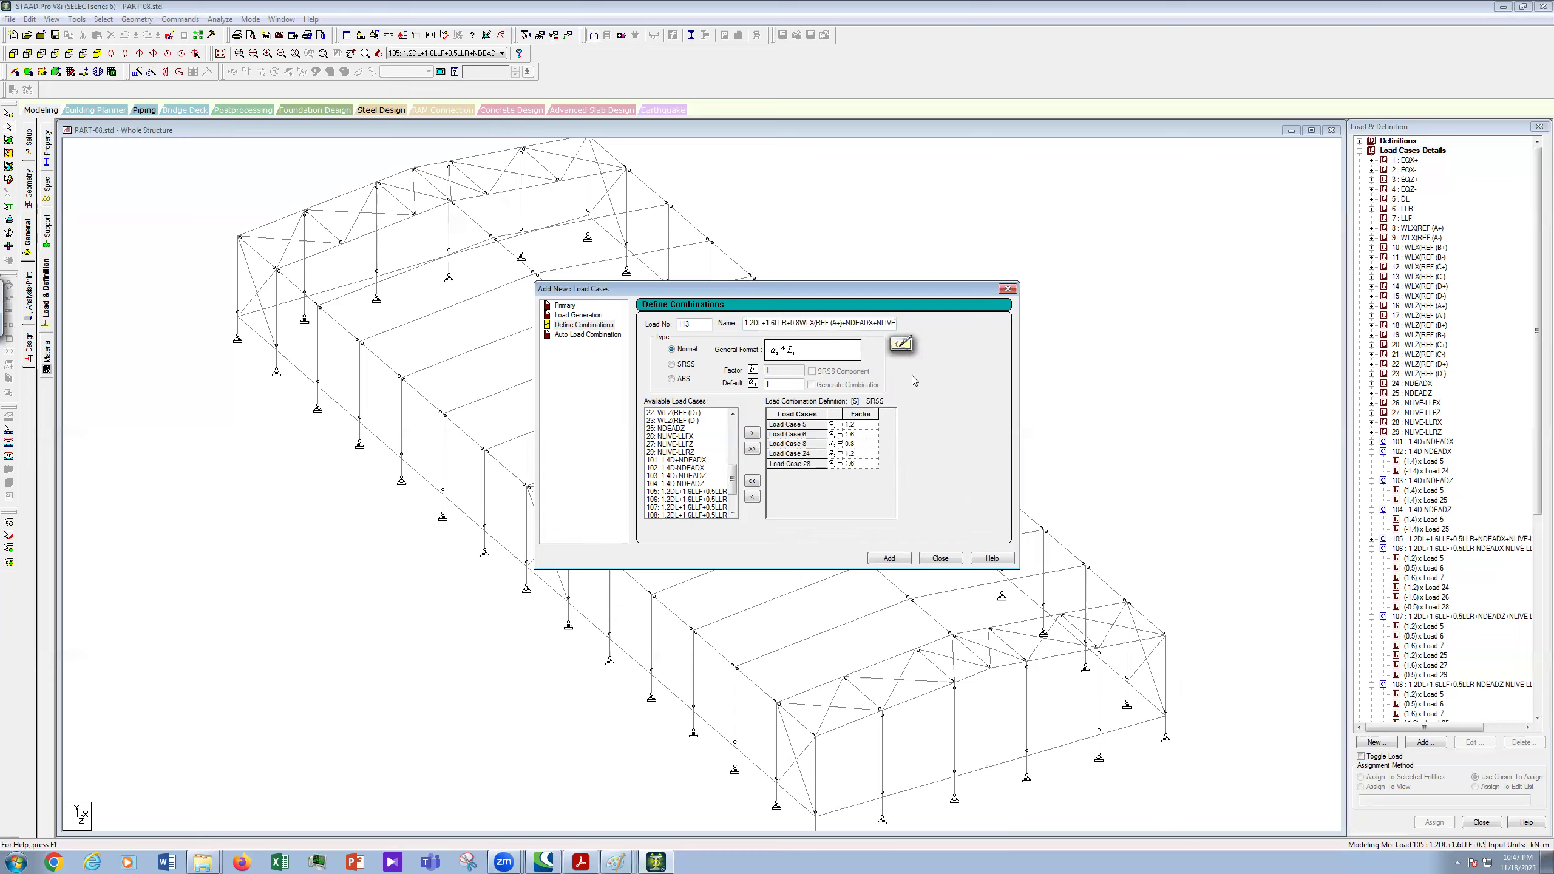
key(Right)
key(Right)
key(Right)
key(Right)
key(Right)
key(Right)
key(Right)
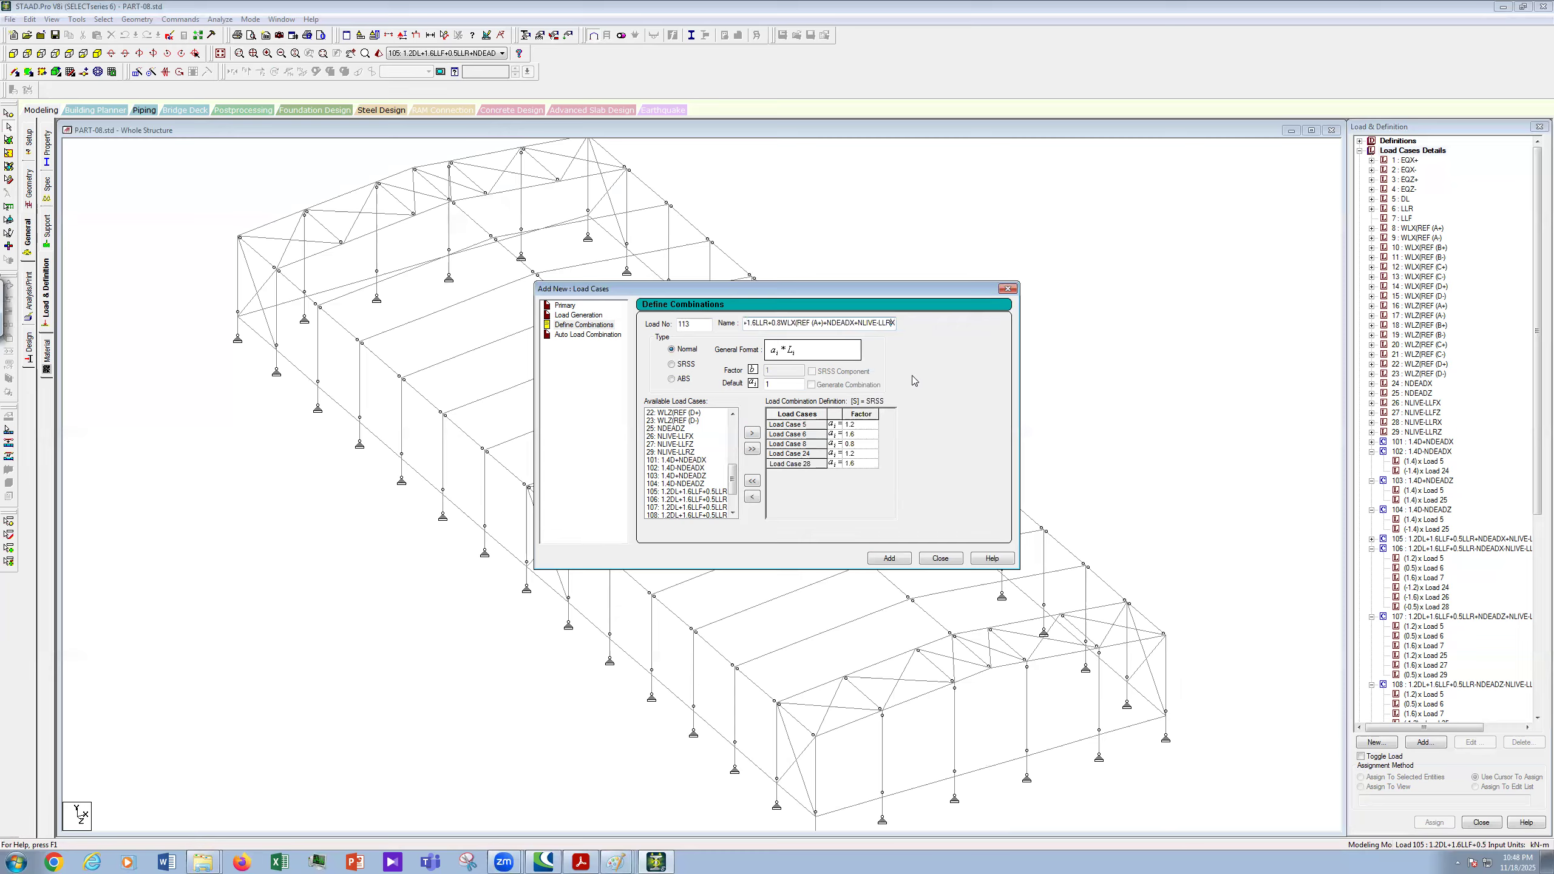
- Add combination 113 to the load list and start combination 114 with the copied name
click(890, 559)
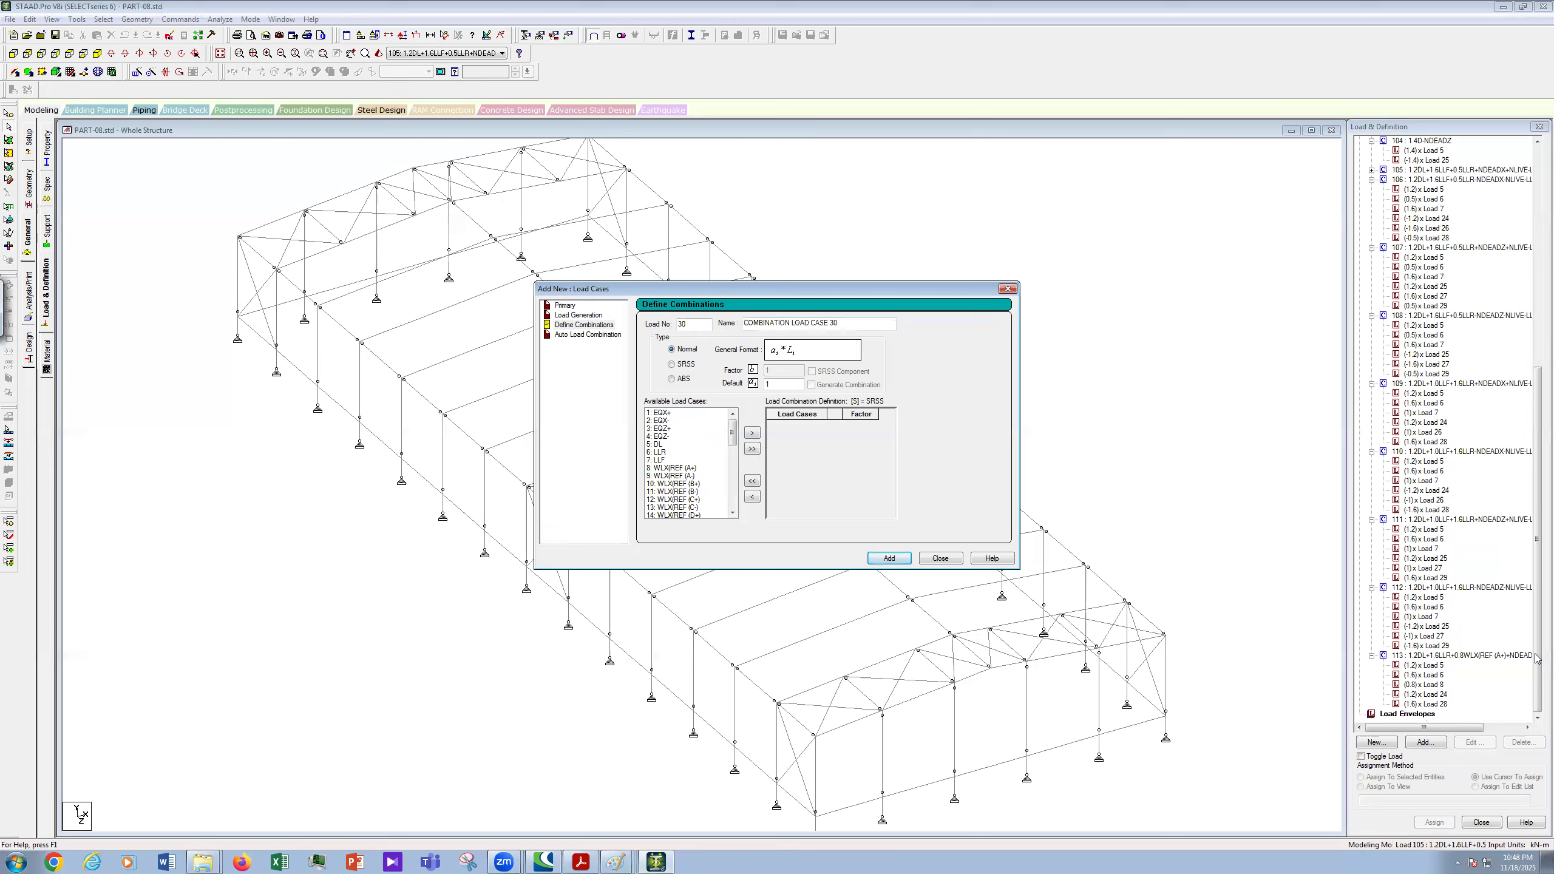
click(661, 332)
text(114)
key(Tab)
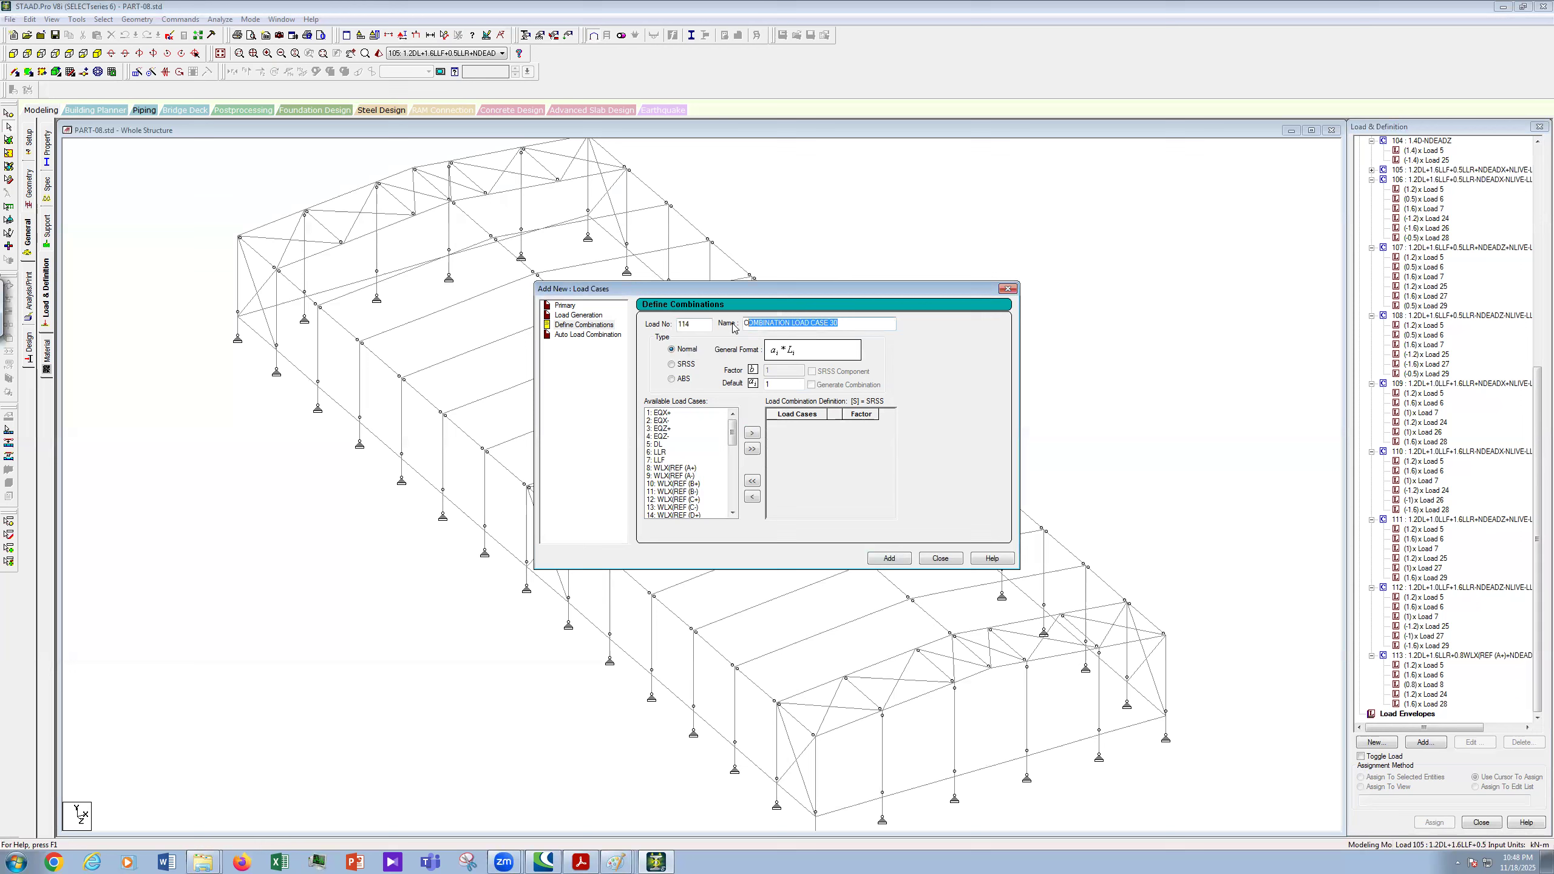
key(ctrl+v)
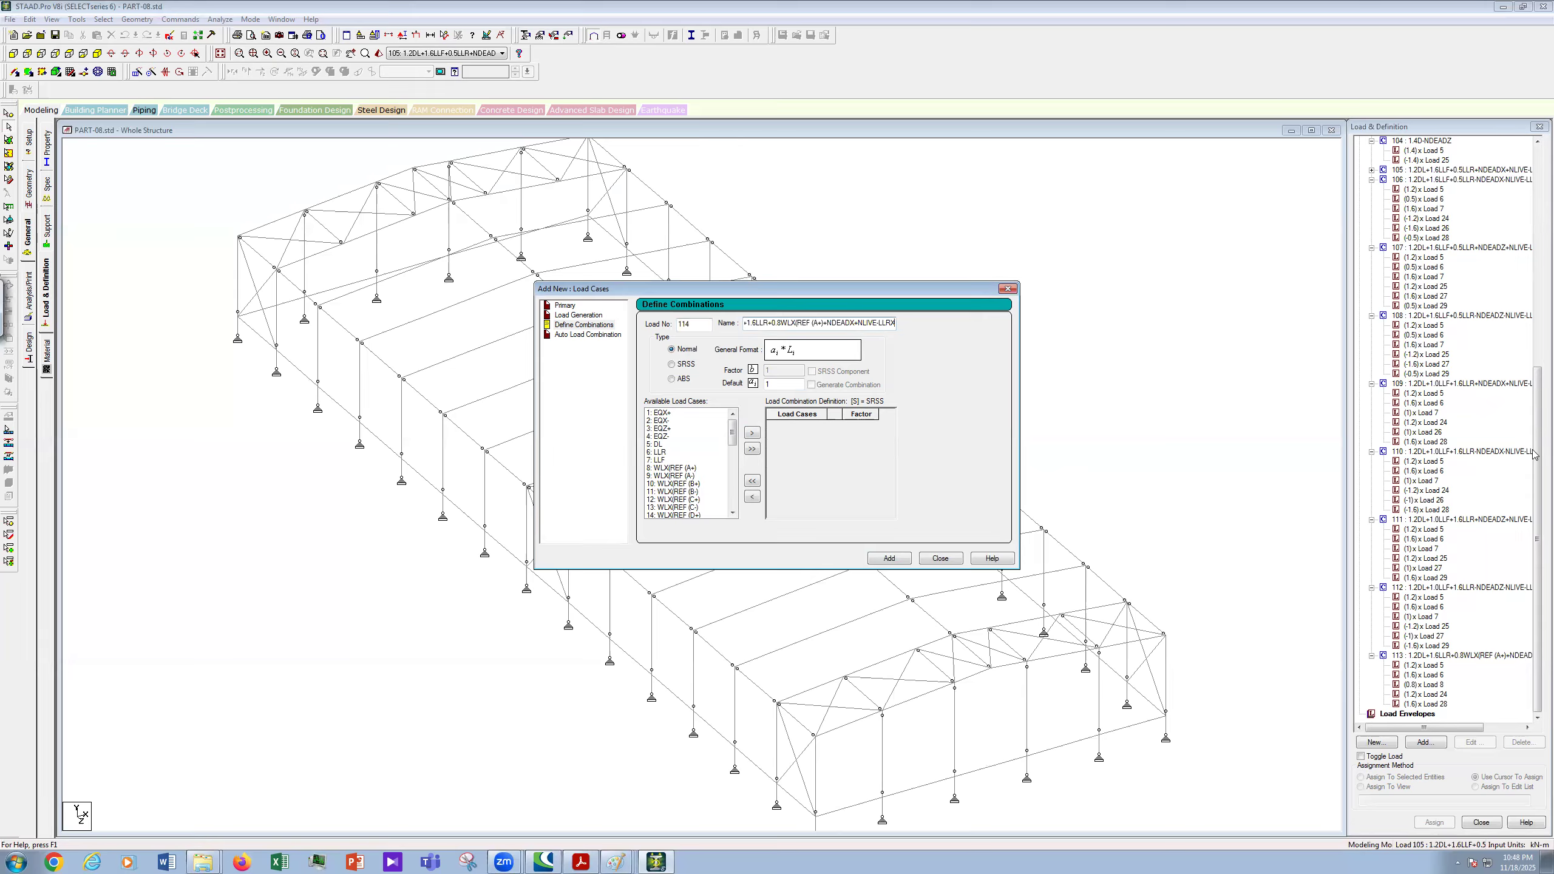
- Change the wind term in combination 114's name from (A+) to (A-)
scroll(1538, 356, up, 4)
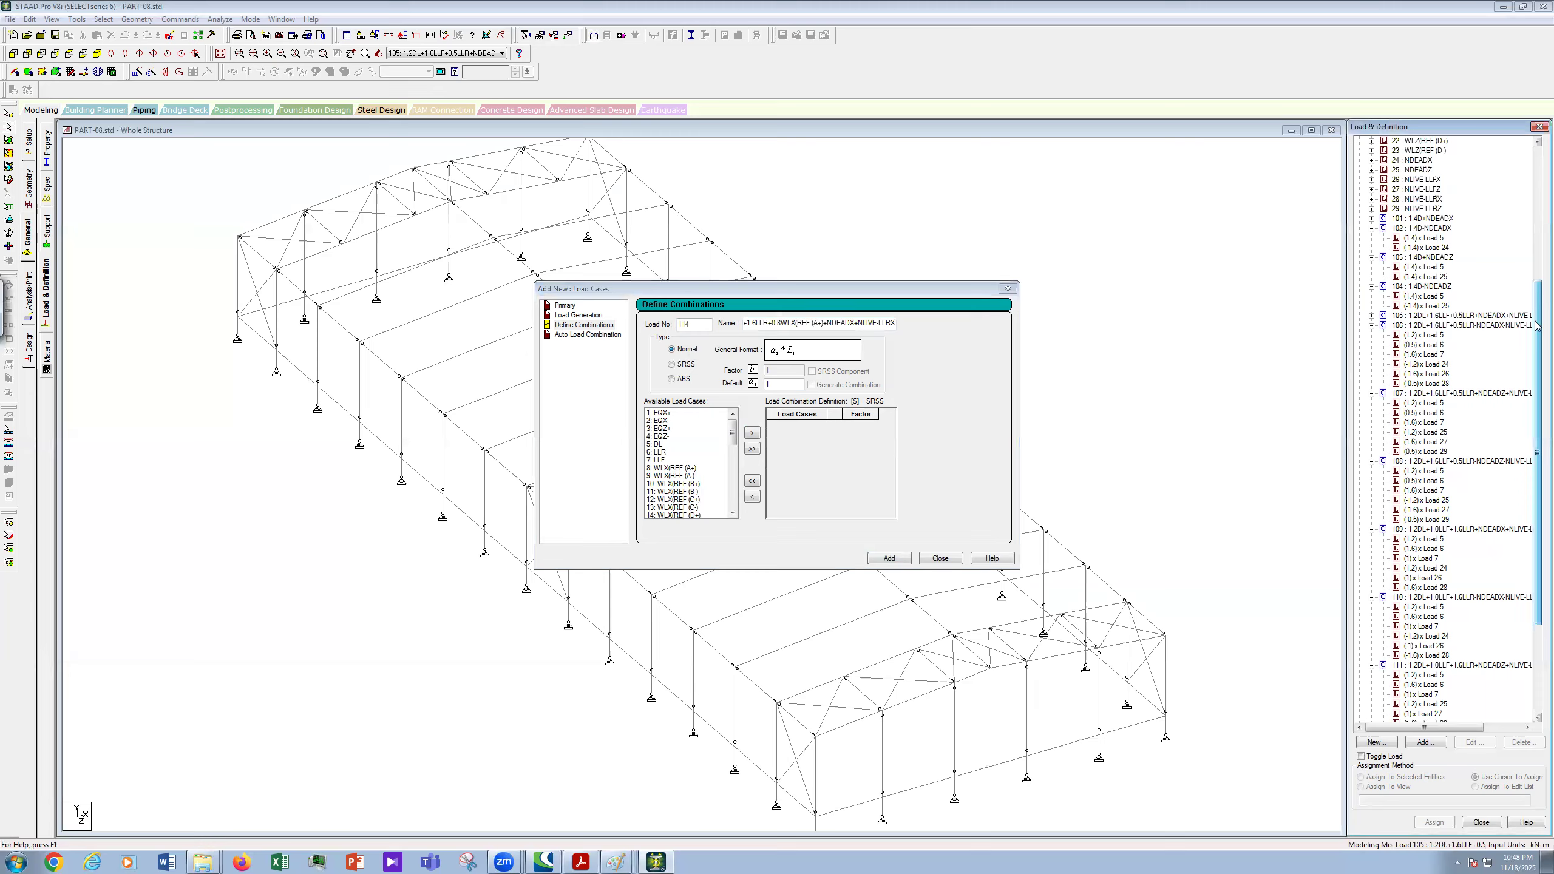
scroll(1538, 325, up, 5)
scroll(1538, 269, up, 4)
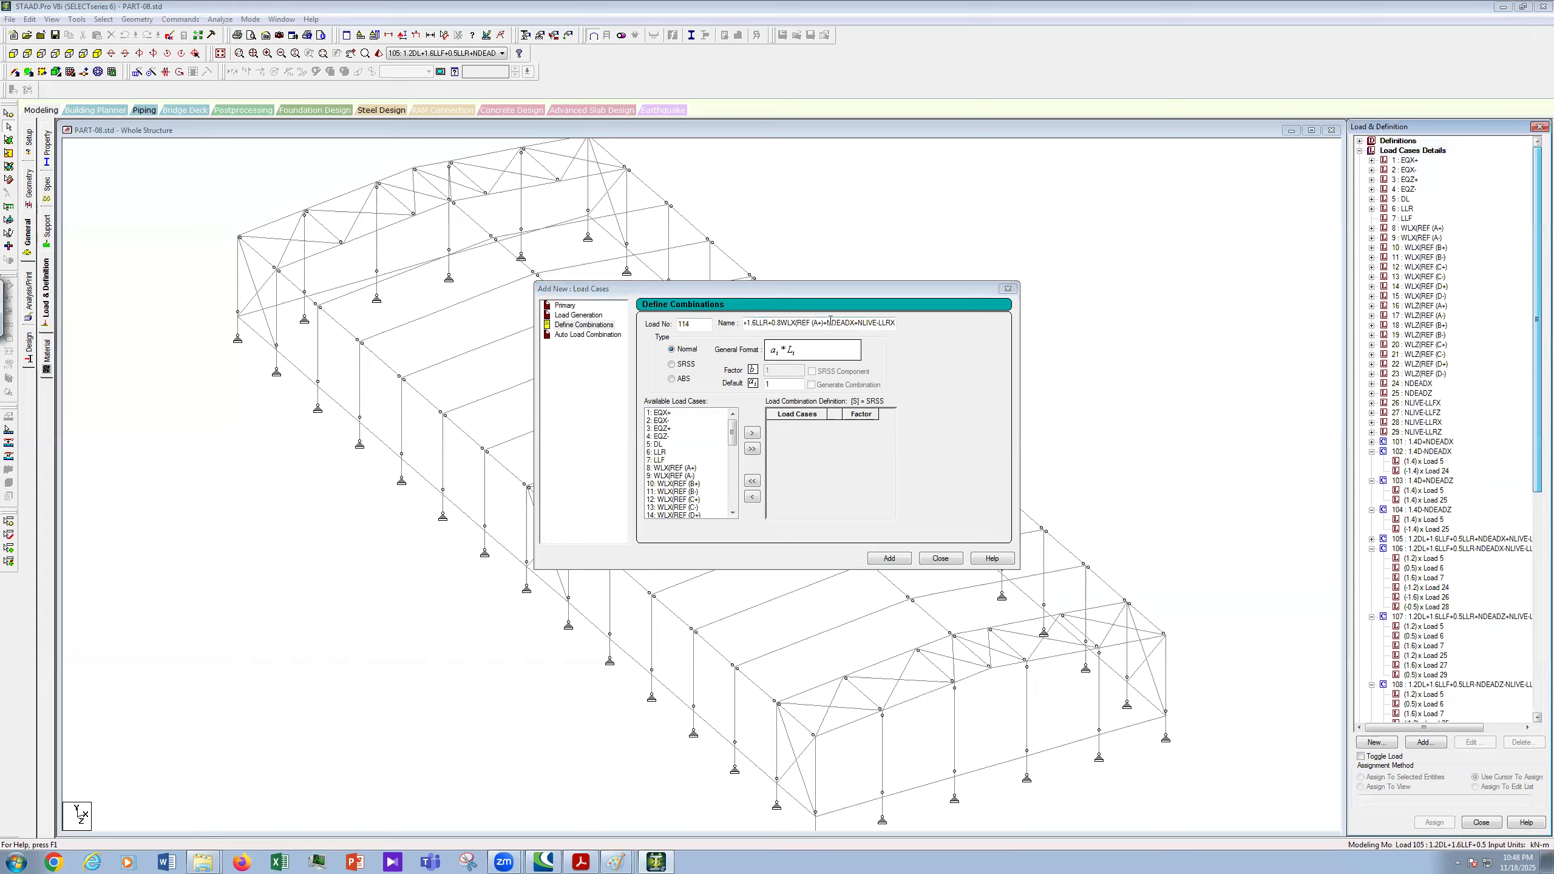
click(838, 352)
key(BackSpace)
text(-)
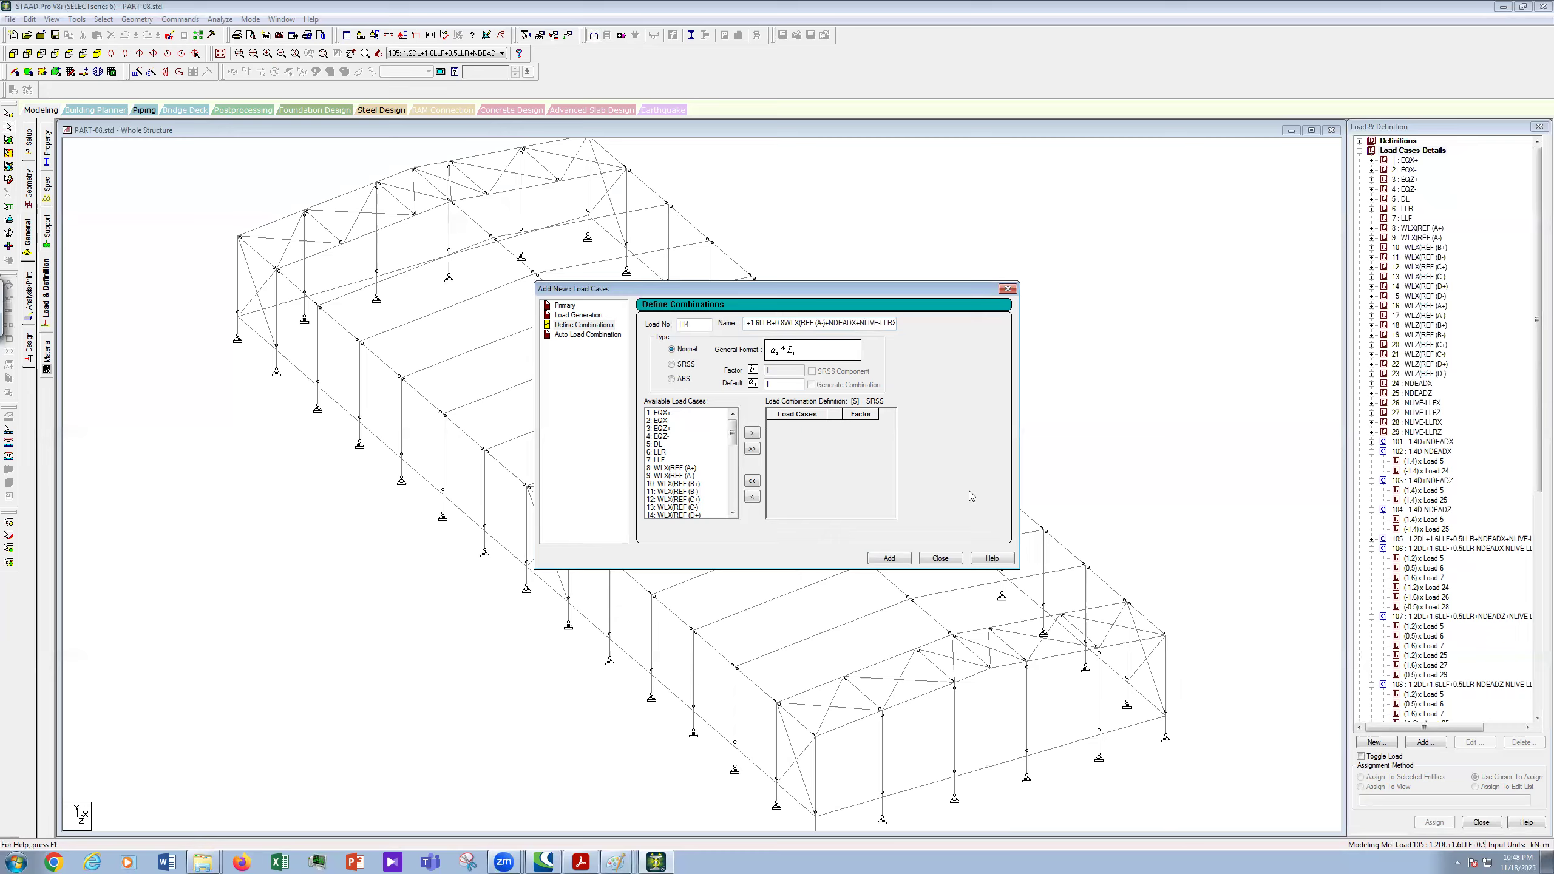
- Move the DL and LLR cases into combination 114, dismissing the auto-save prompt
click(670, 446)
ctrl+click(673, 454)
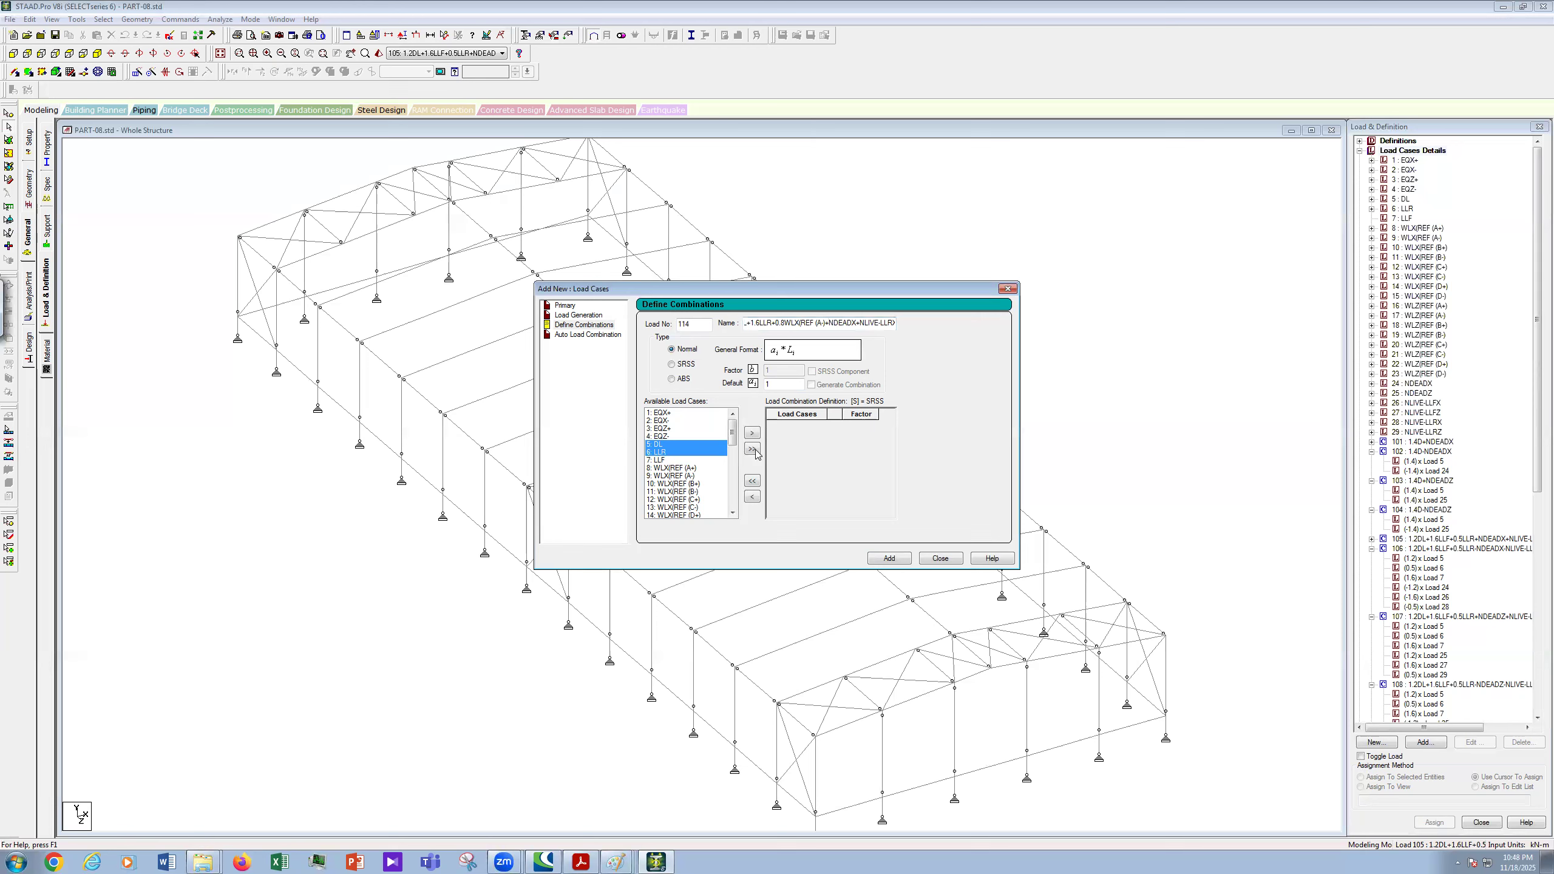
scroll(744, 484, down, 6)
scroll(746, 476, up, 1)
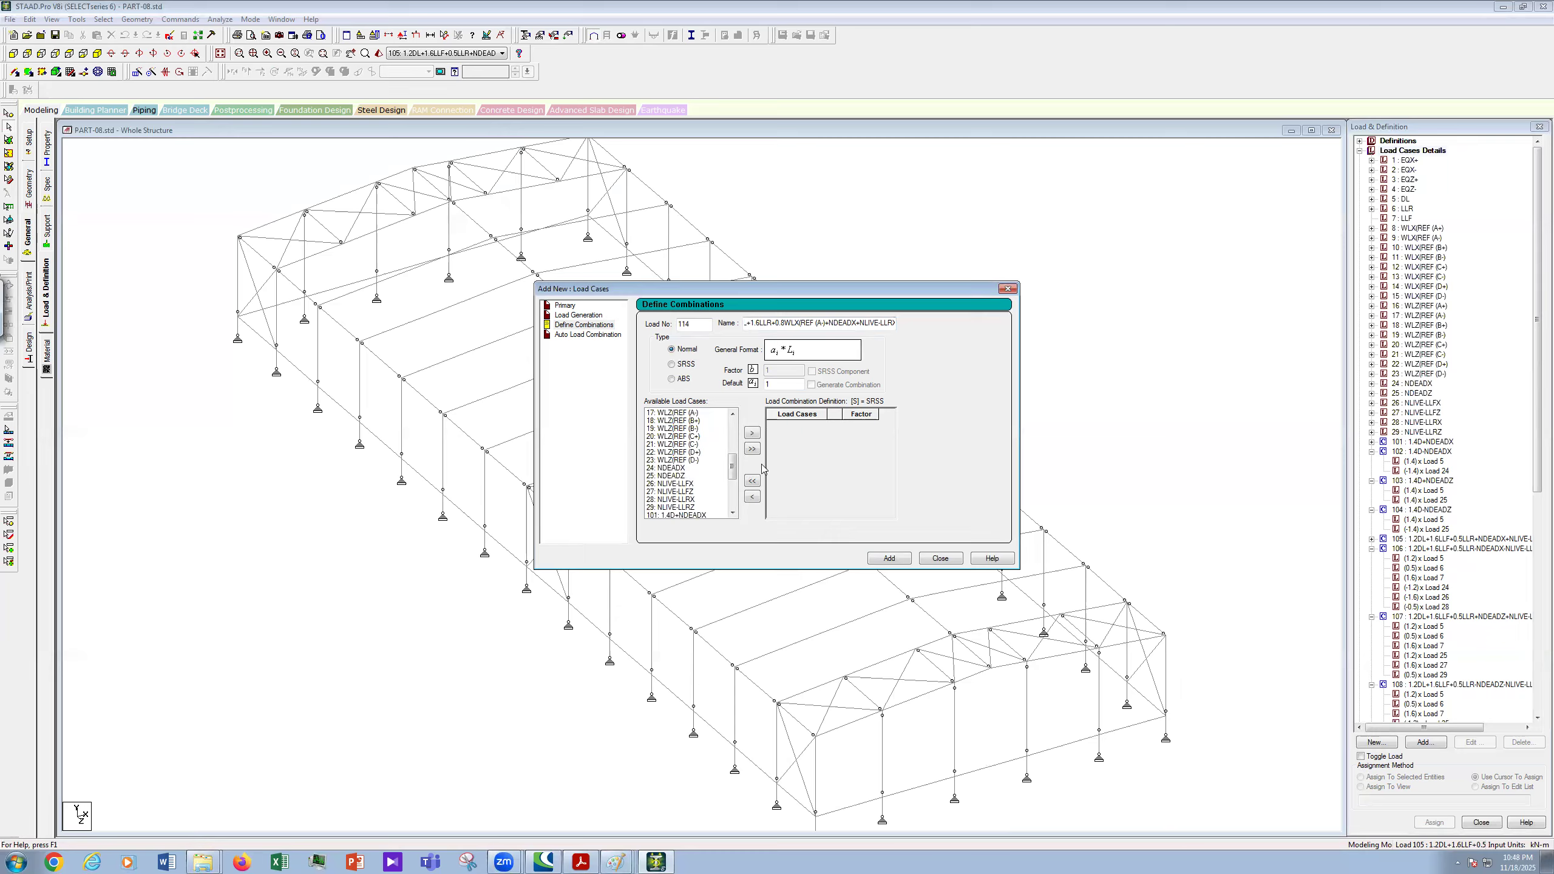
click(843, 459)
ctrl+click(694, 501)
click(752, 433)
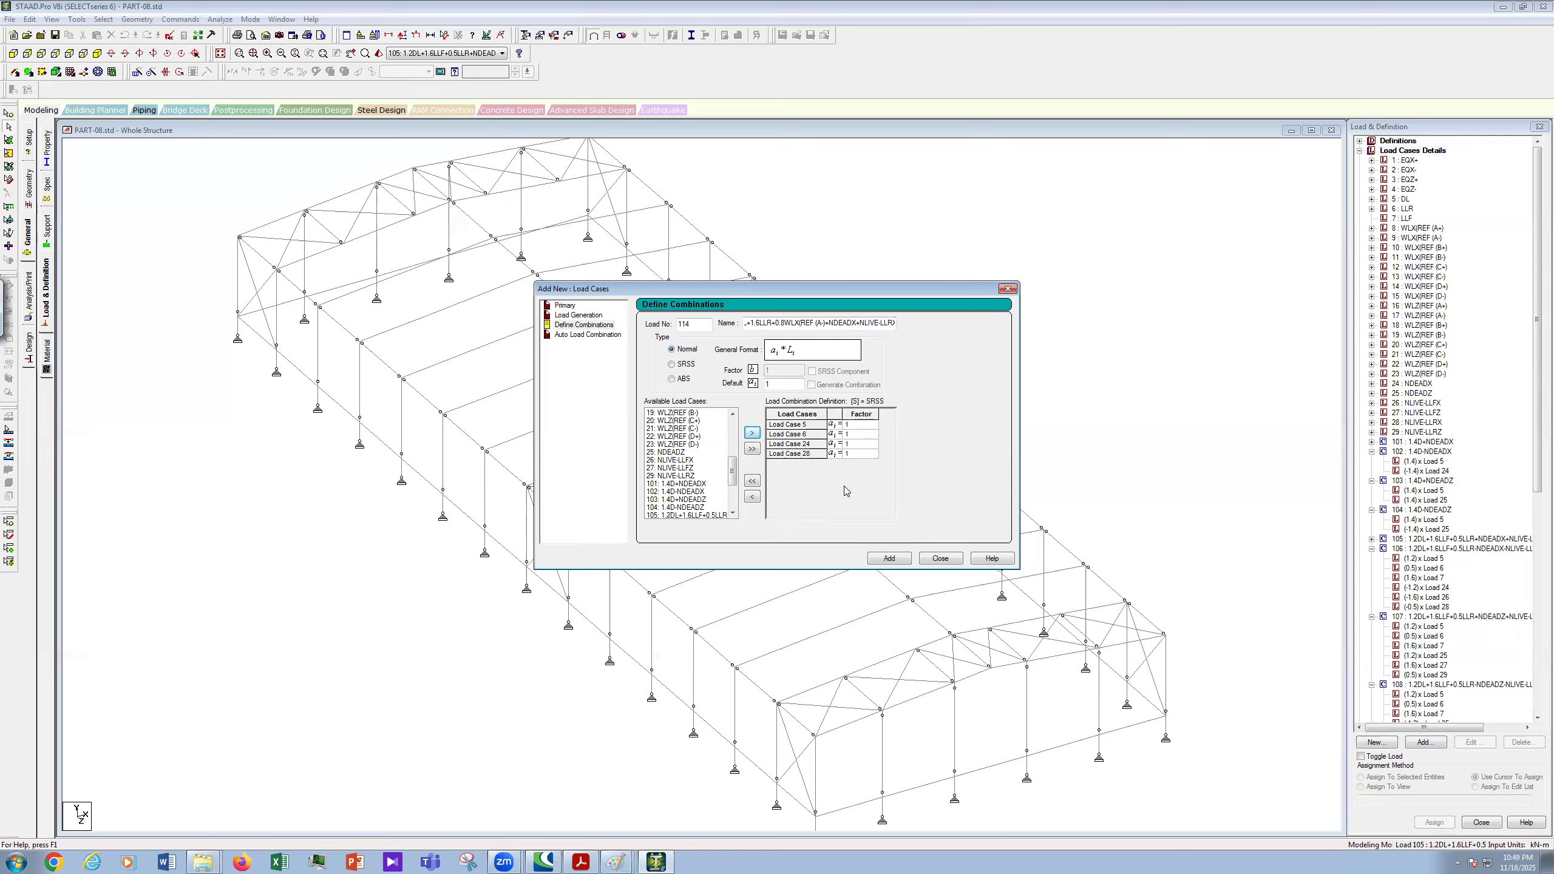
drag(733, 461, 736, 446)
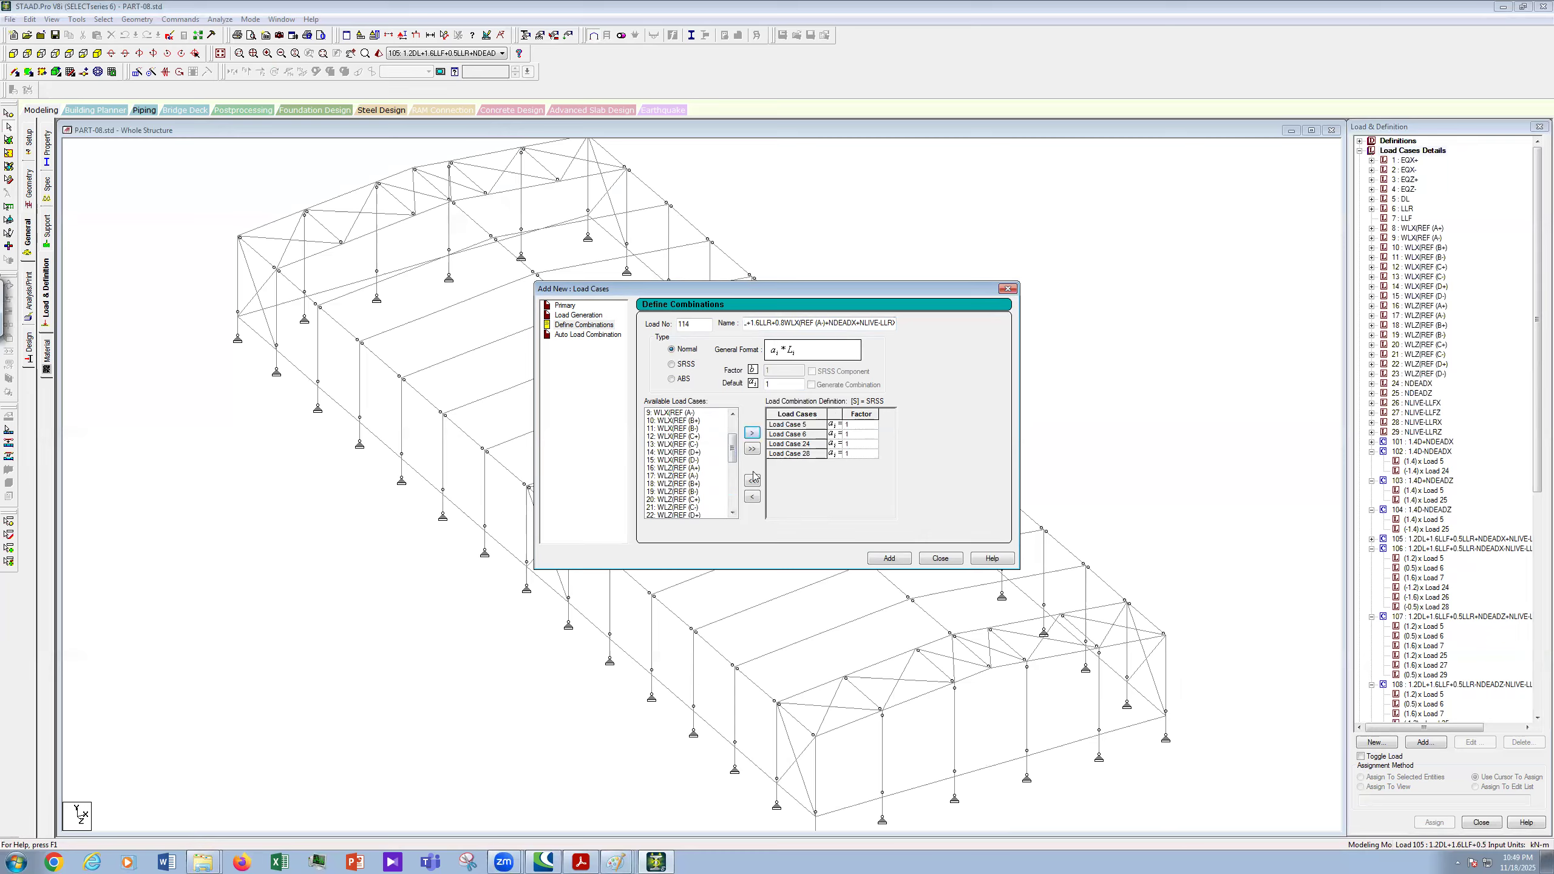
click(752, 497)
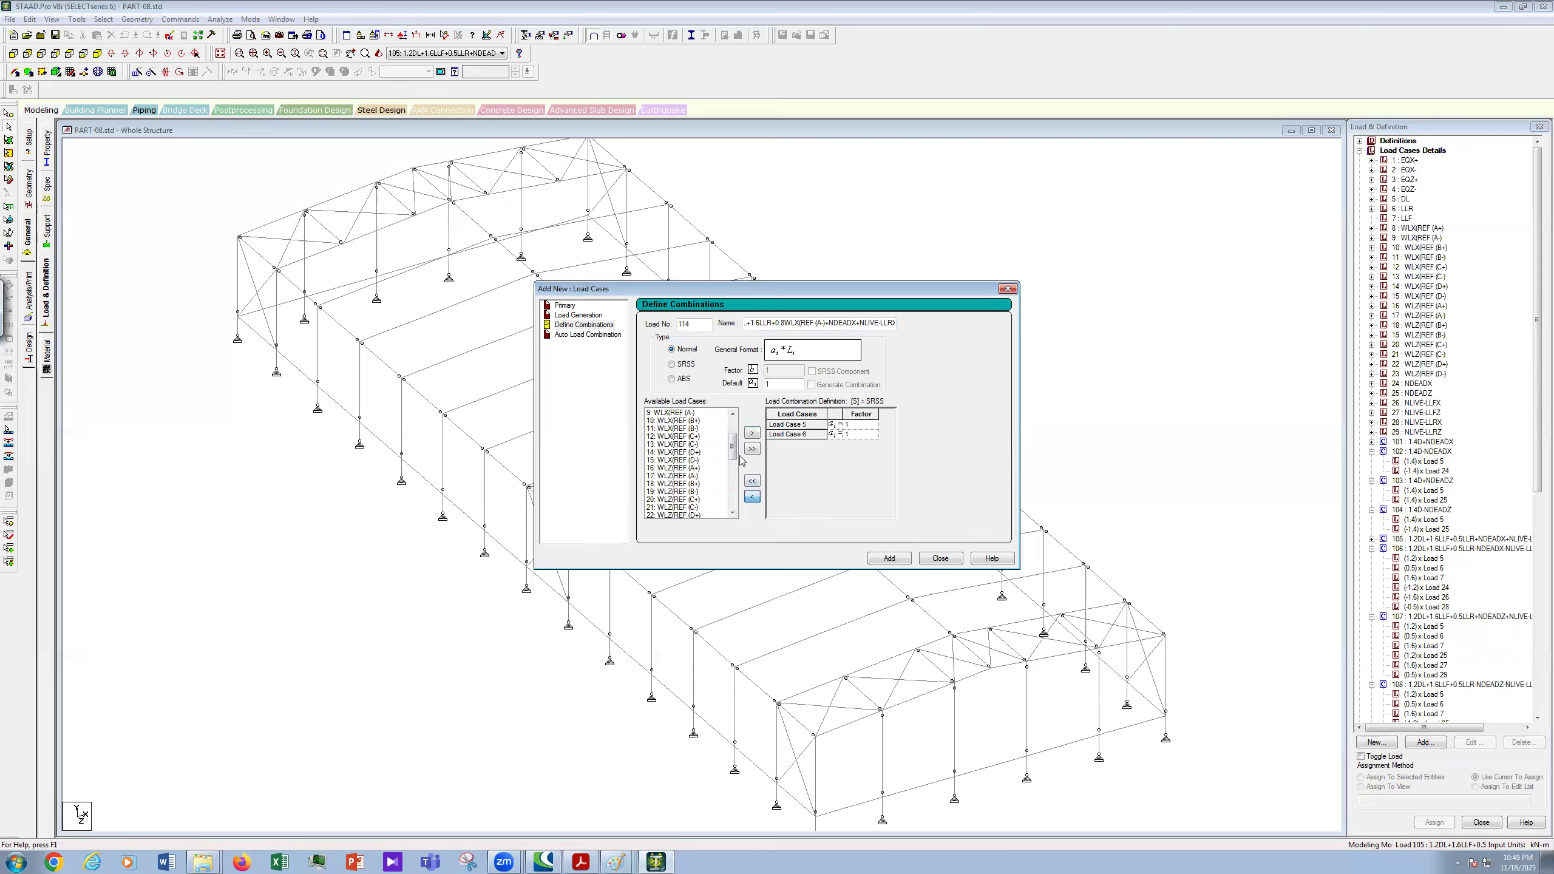
- Add wind case 9 (WLX(REF (A-)) and cases 24 and 28 to combination 114
drag(733, 448, 728, 417)
click(713, 460)
click(752, 433)
drag(732, 435, 732, 490)
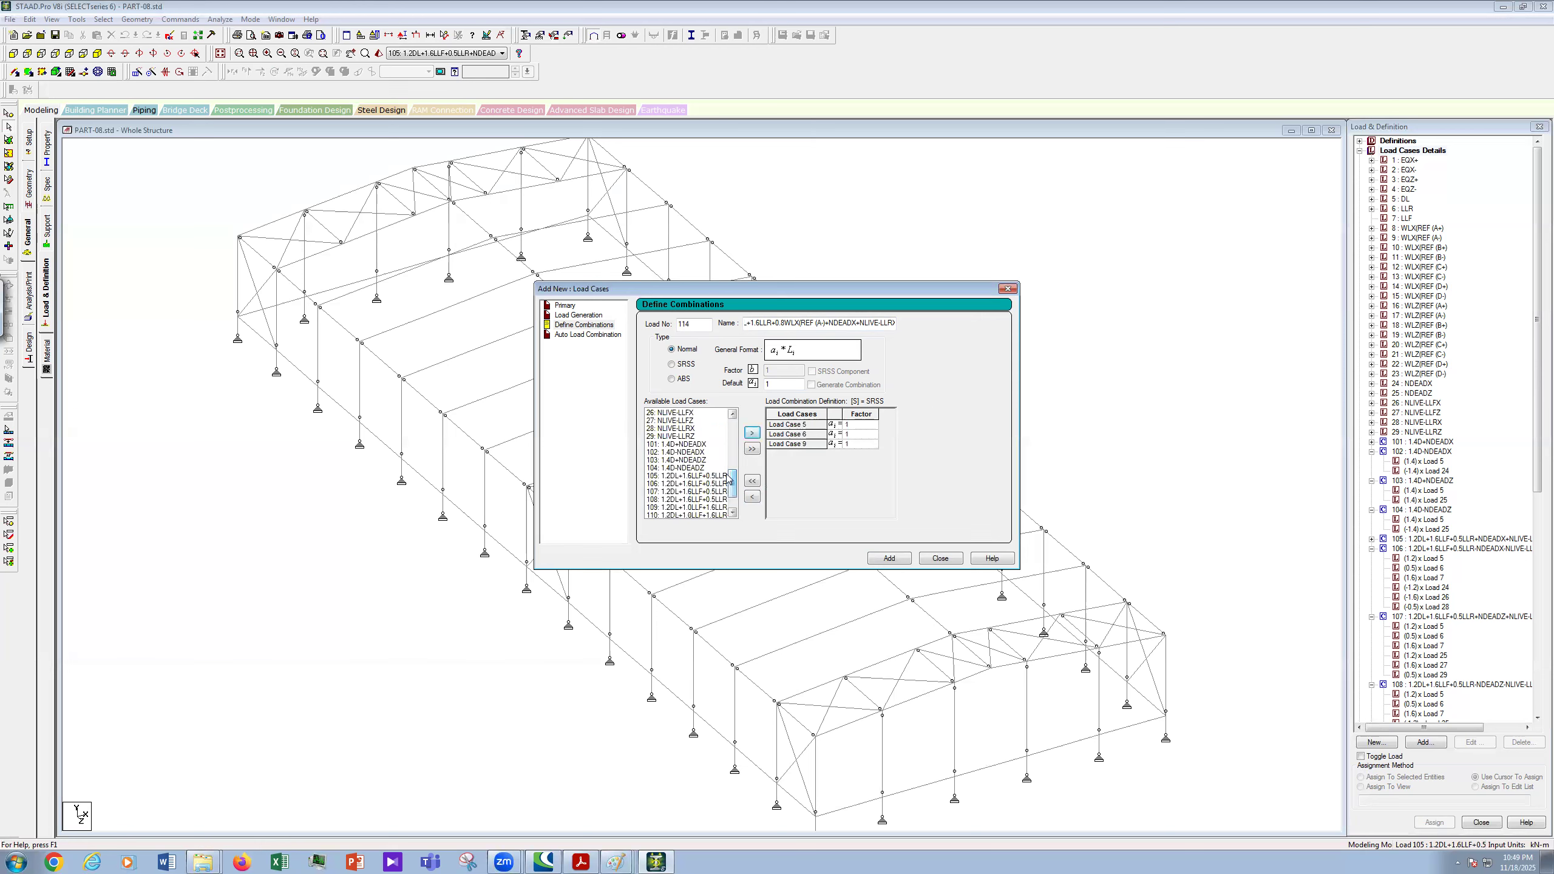
scroll(730, 479, up, 2)
scroll(728, 478, up, 1)
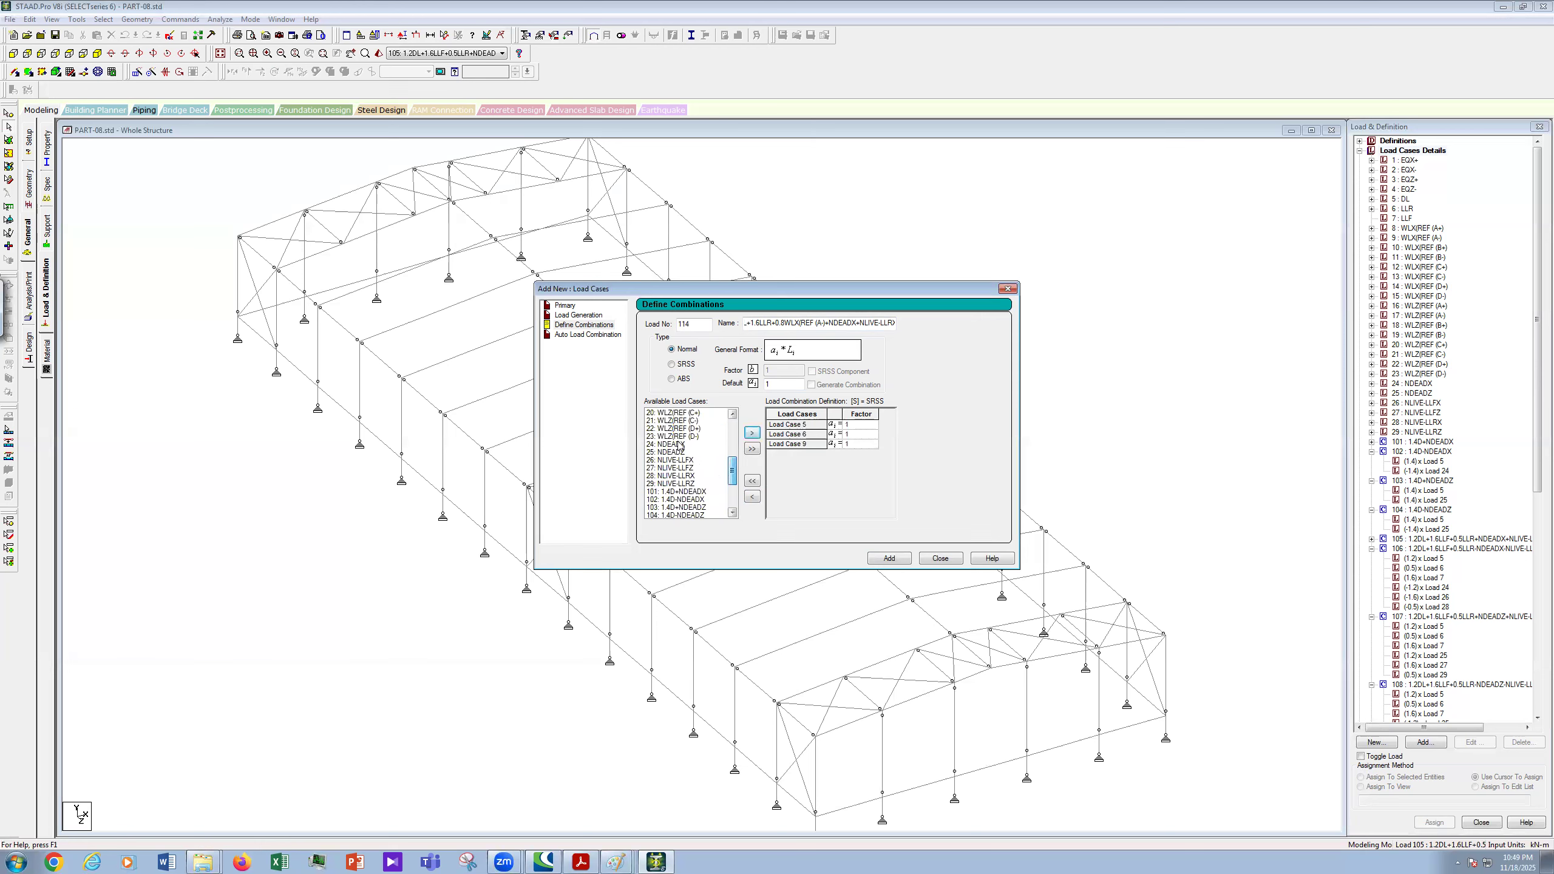
click(704, 444)
ctrl+click(686, 476)
click(756, 432)
- Enter factors 1.2, 1.6, 0.8, 1.2, 1.6 for cases 5, 6, 9, 24, 28 and add combination 114
click(861, 424)
text(.2)
click(867, 435)
text(.6)
click(866, 444)
key(BackSpace)
text(0.8)
click(869, 453)
text(1.2)
click(870, 463)
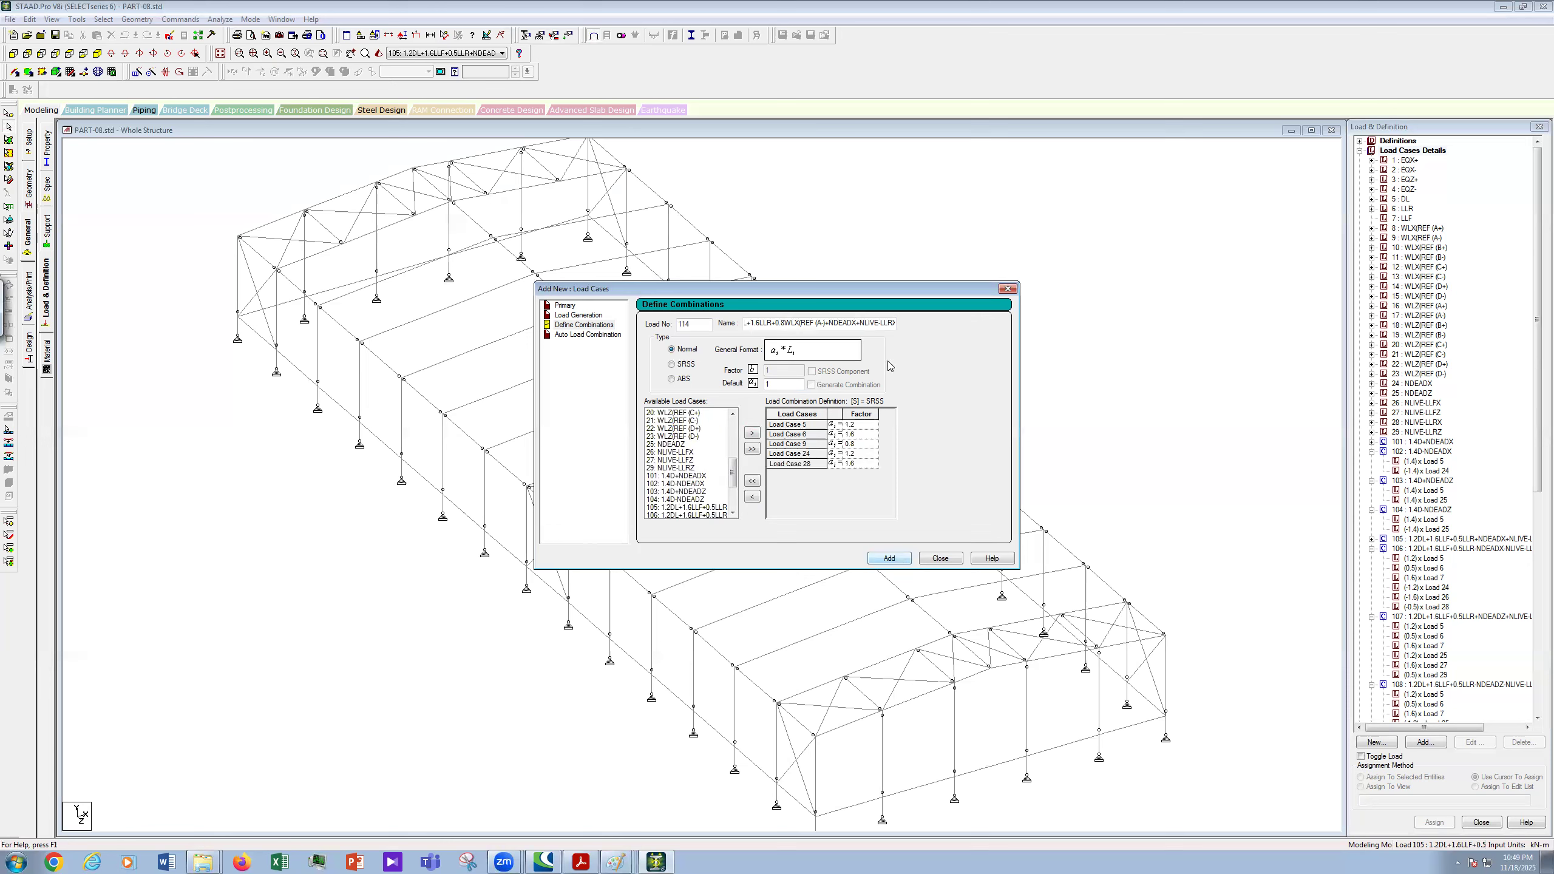
click(889, 559)
- Number the new combination 115 and paste in the name, changed to WLX(REF (B+) with an X suffix
text(115)
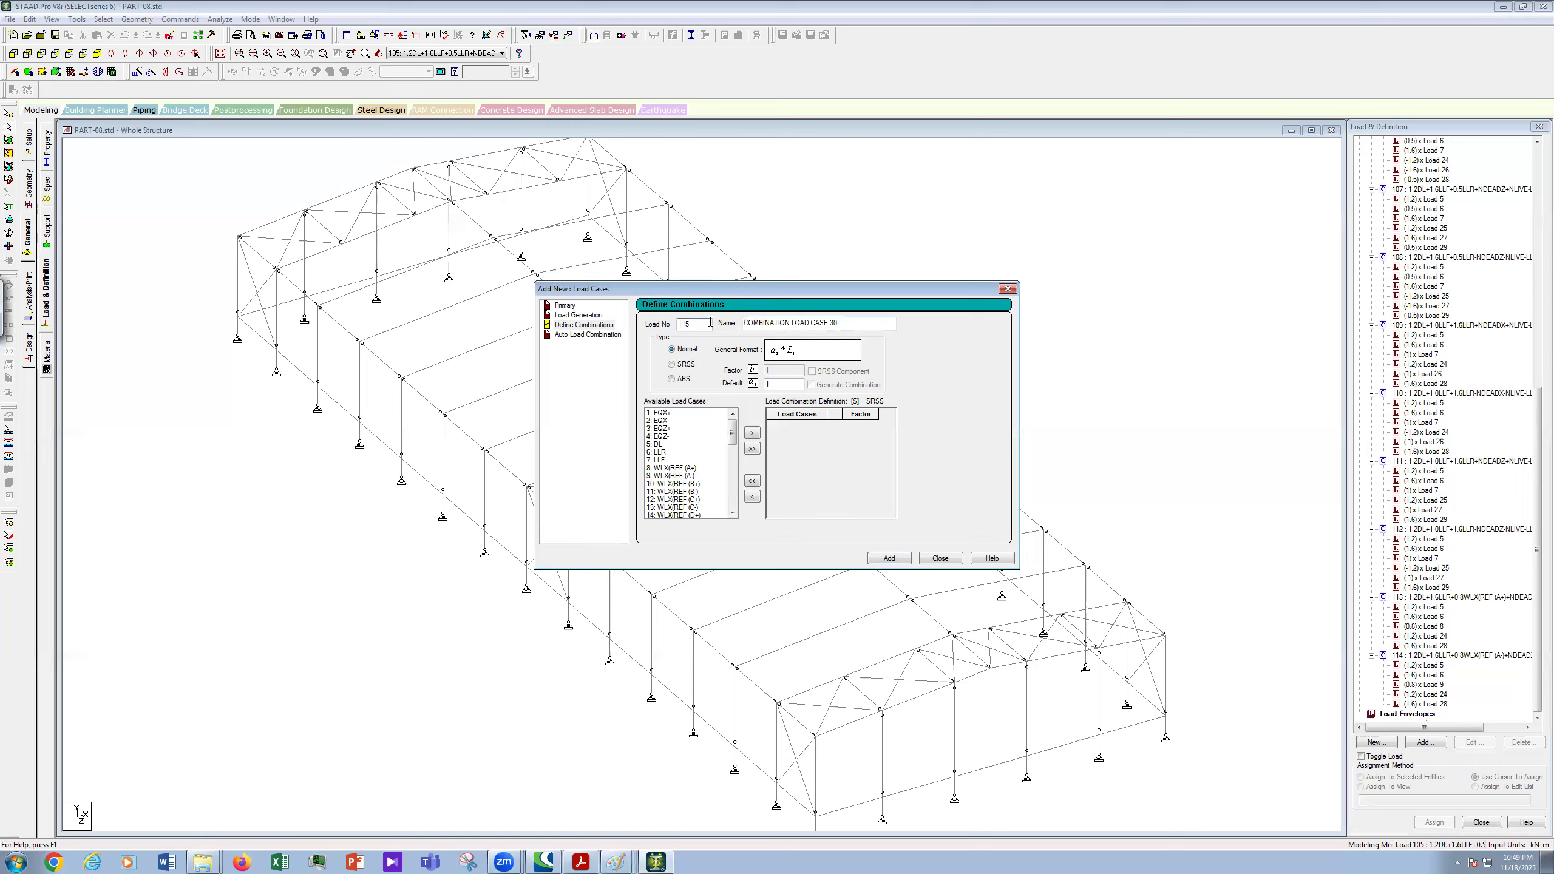
key(Tab)
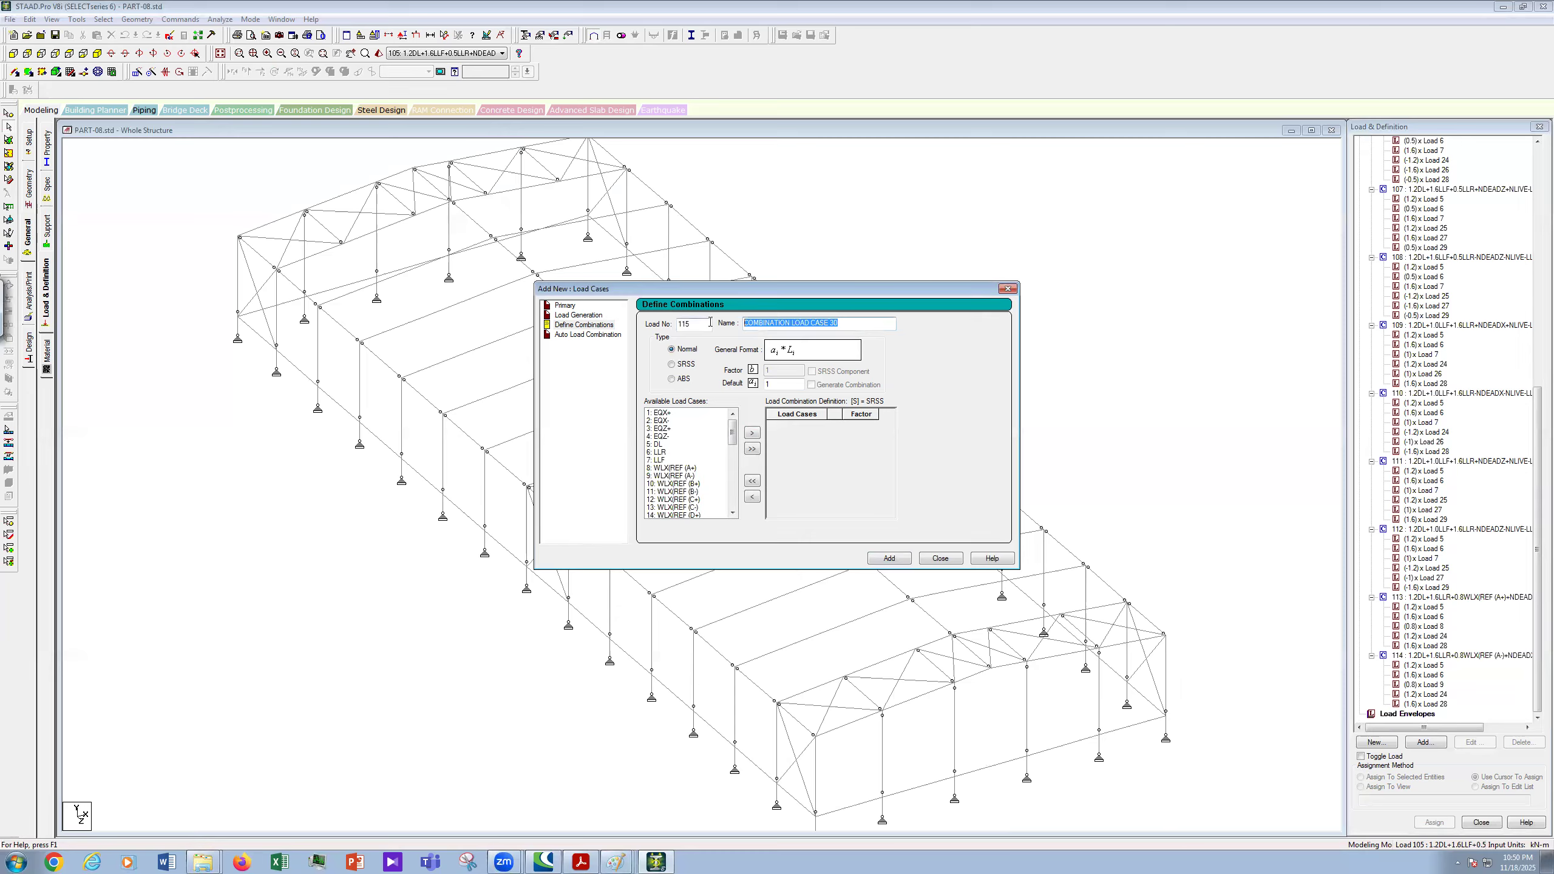
right_click(804, 320)
click(833, 372)
drag(1537, 413, 1537, 147)
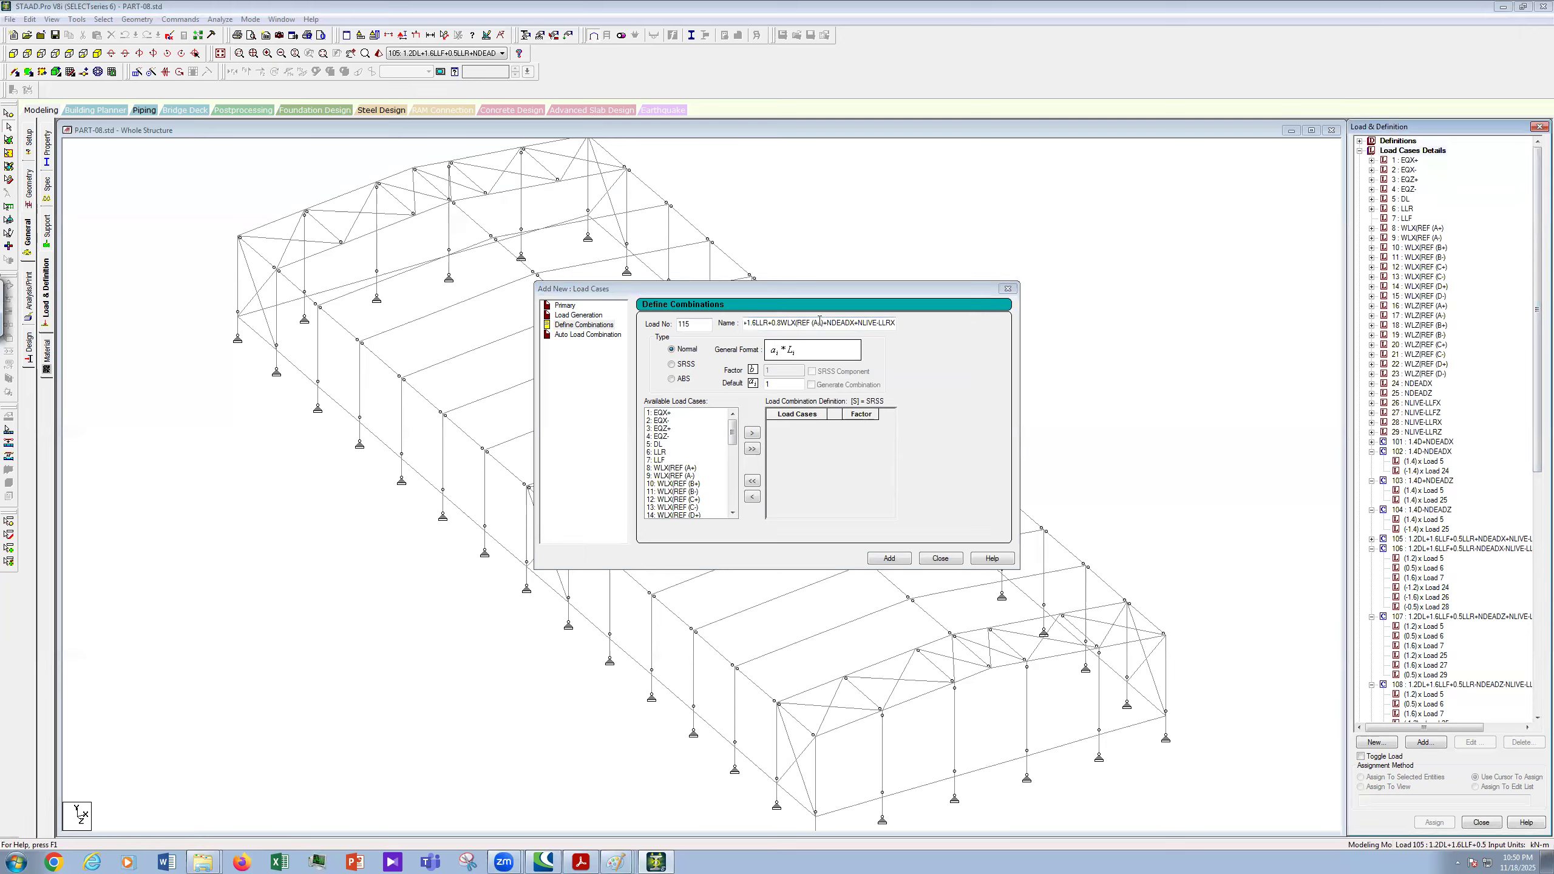
click(847, 357)
key(BackSpace)
text(B+)
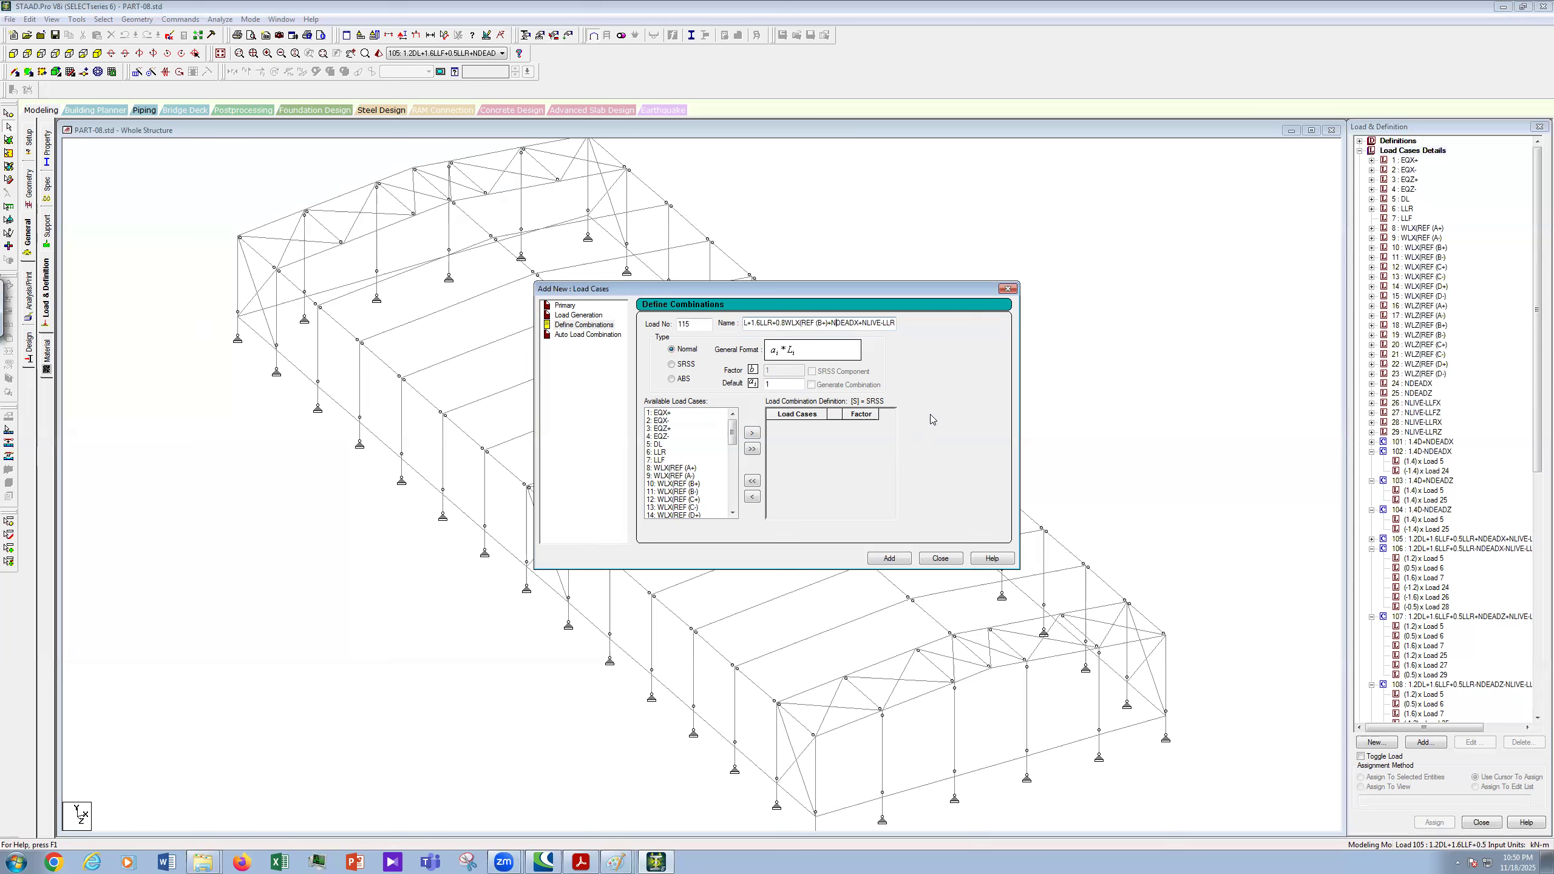
text(X)
- Select load cases 5, 6, 10, 24 and 28 for combination 115
click(667, 444)
key(shift+Down)
ctrl+click(692, 484)
drag(734, 431, 741, 472)
scroll(744, 478, down, 3)
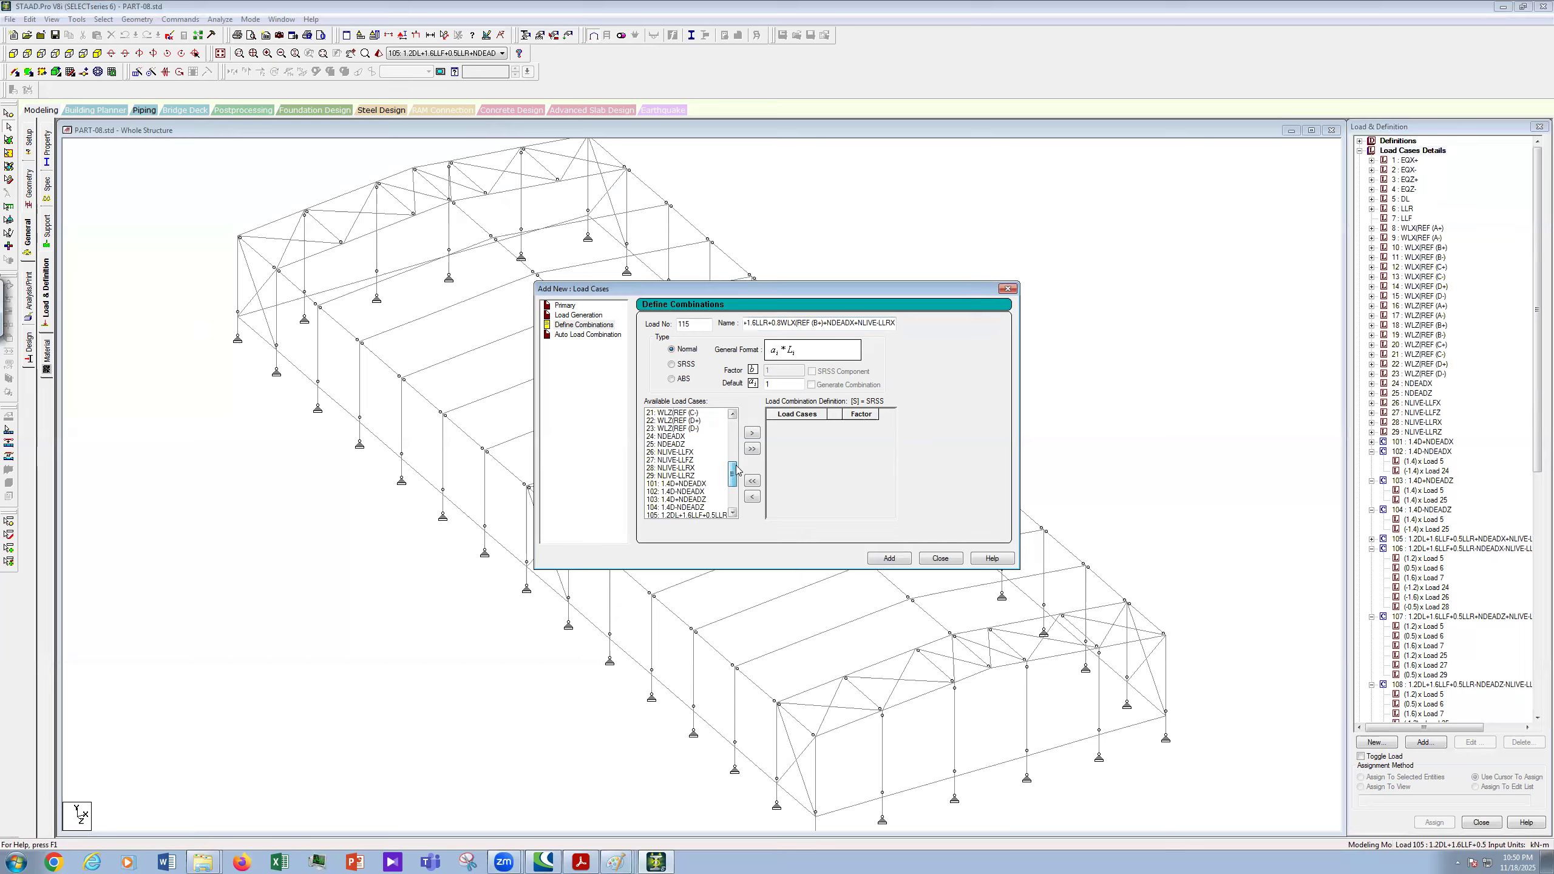
ctrl+click(685, 436)
ctrl+click(692, 467)
- Enter factors 1.2, 1.6, 0.8, 1.2 and 1.6 for cases 5, 6, 10, 24 and 28
click(869, 425)
text(.)
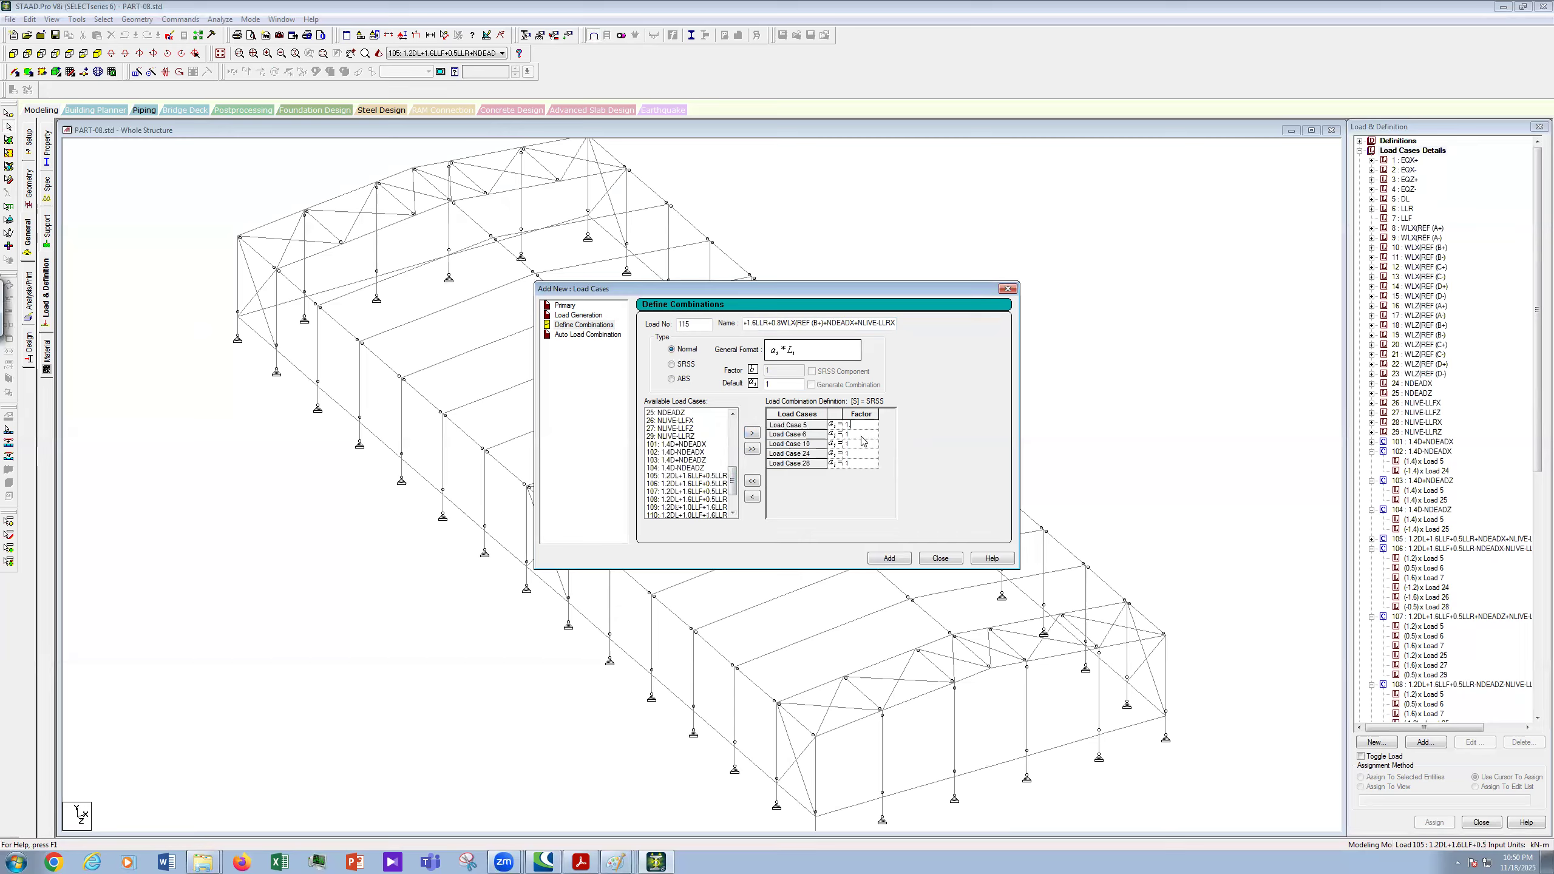
click(862, 434)
text(.6)
click(863, 441)
key(BackSpace)
text(0.8)
click(862, 454)
text(.2)
click(866, 469)
text(1)
- Copy combination 115's name and add the combination to the load list
double_click(849, 331)
right_click(845, 324)
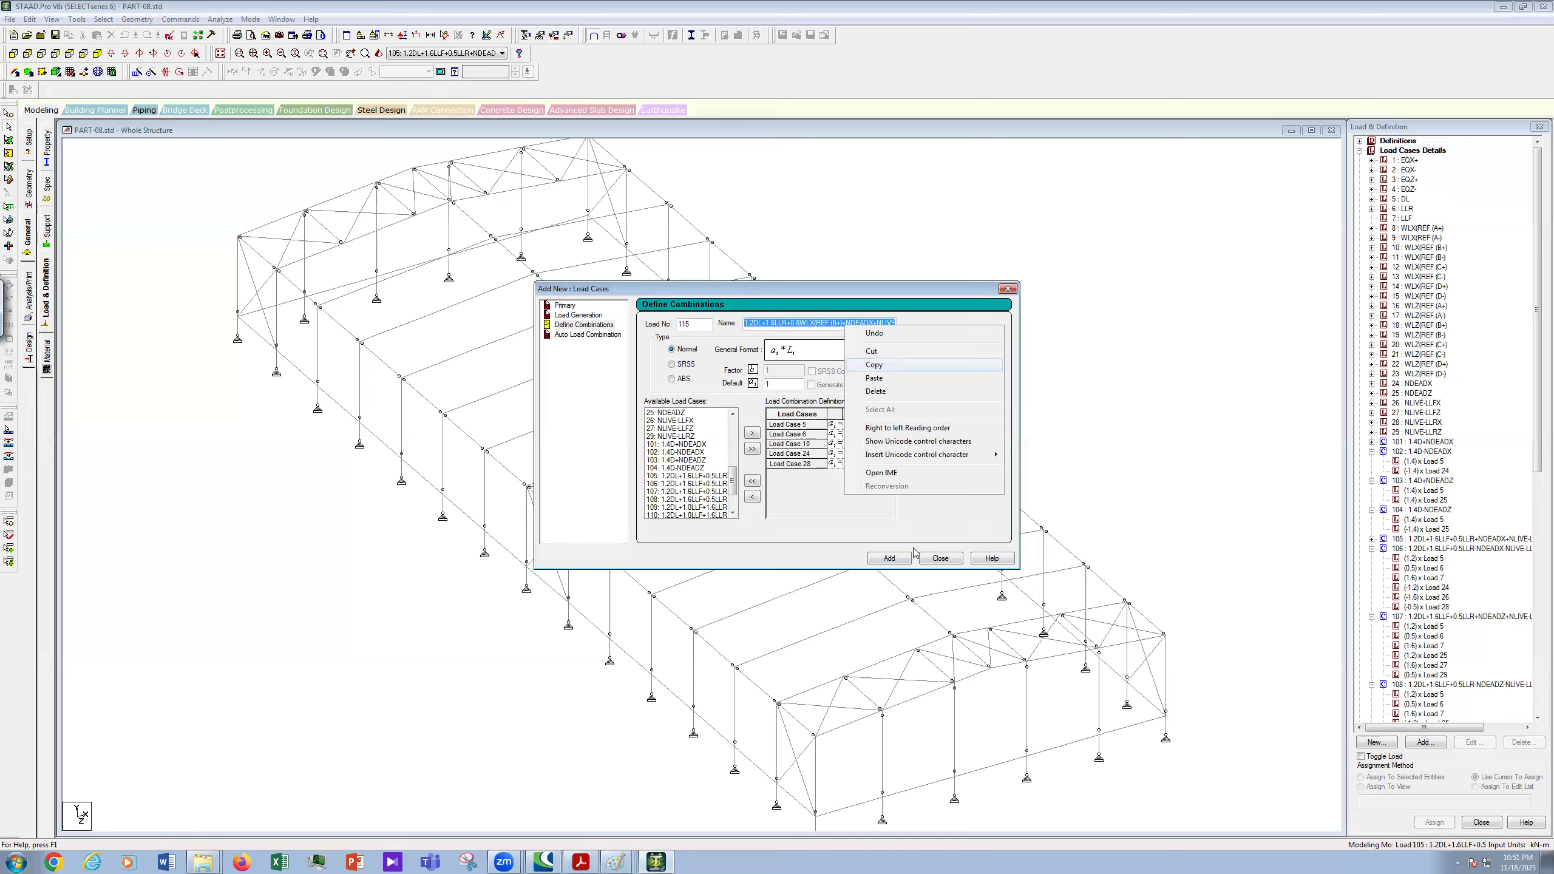
click(875, 365)
click(883, 560)
- Start combination 116 with the pasted name, changing (B+) to (B-)
drag(691, 326, 665, 339)
text(116)
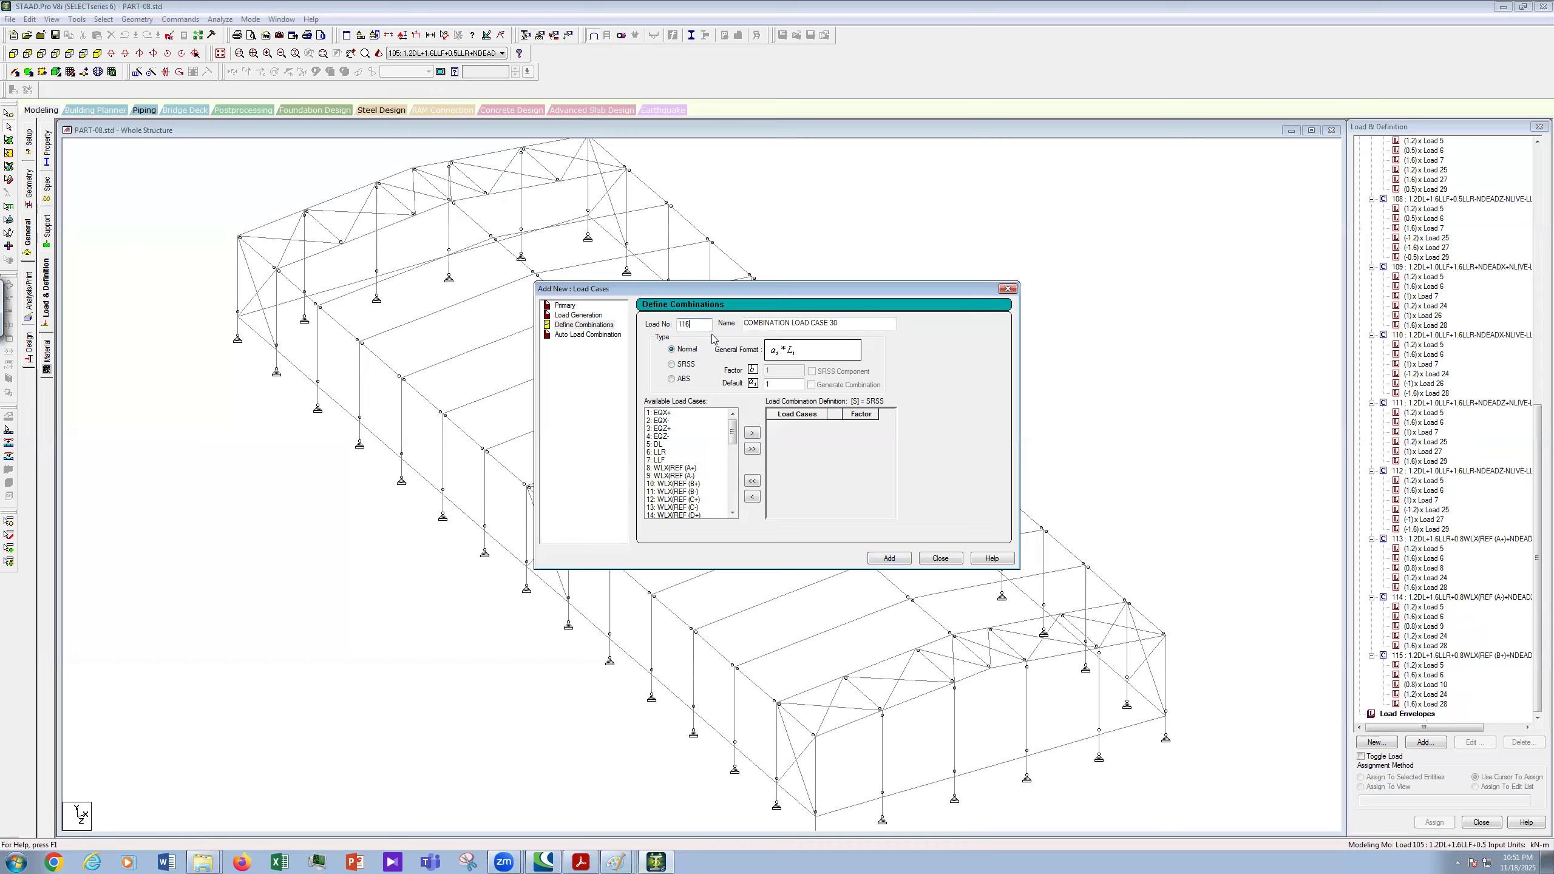
key(Tab)
key(ctrl+v)
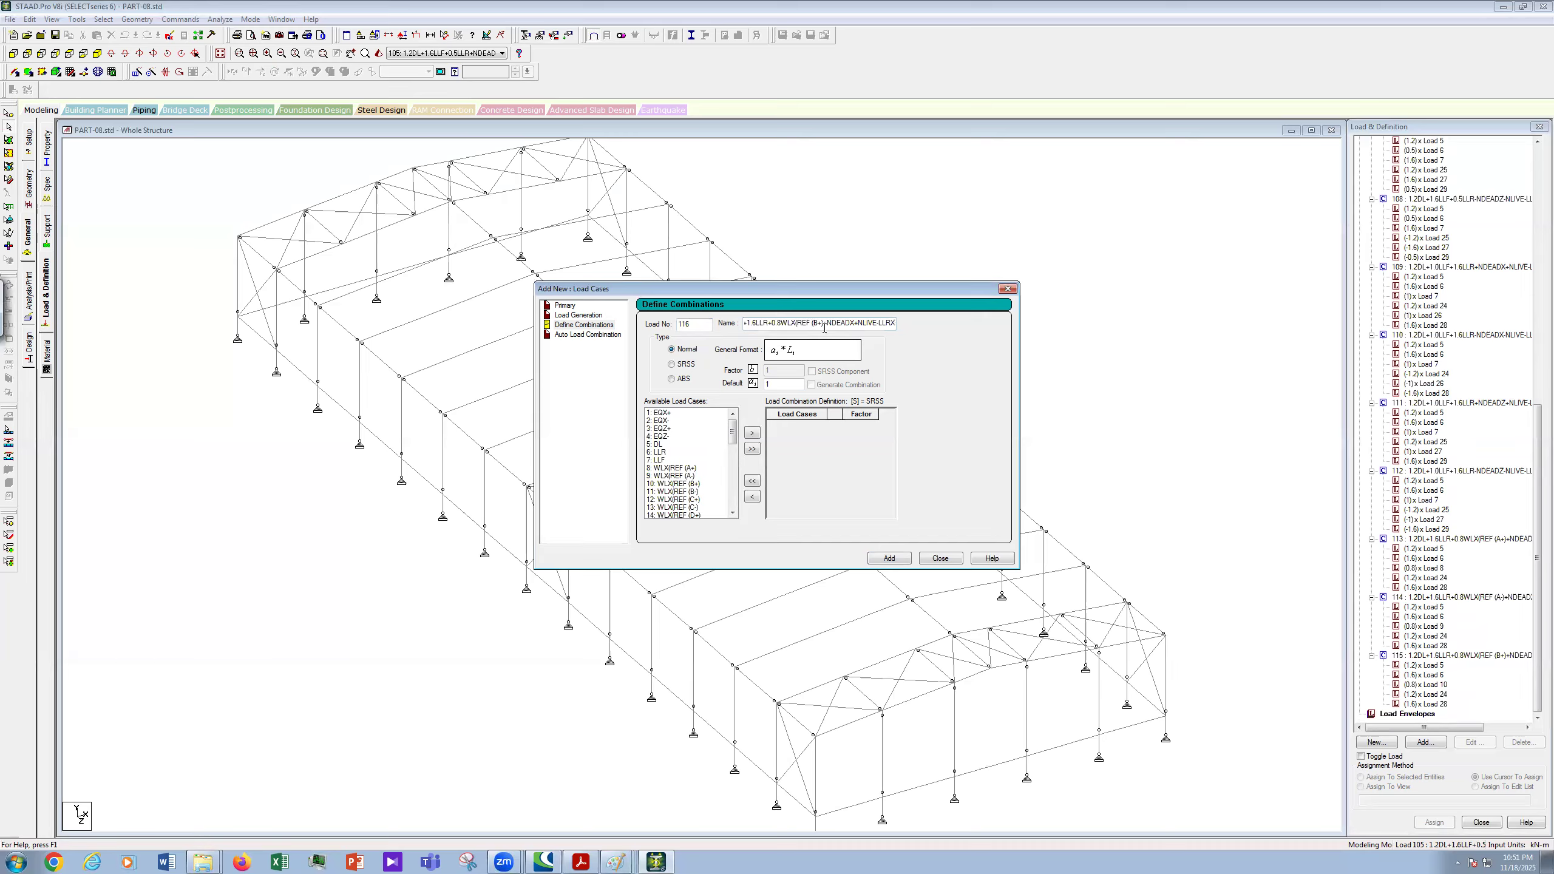
click(824, 324)
key(BackSpace)
text(-)
- Move load cases 5, 6, 11, 24 and 28 into combination 116
click(661, 452)
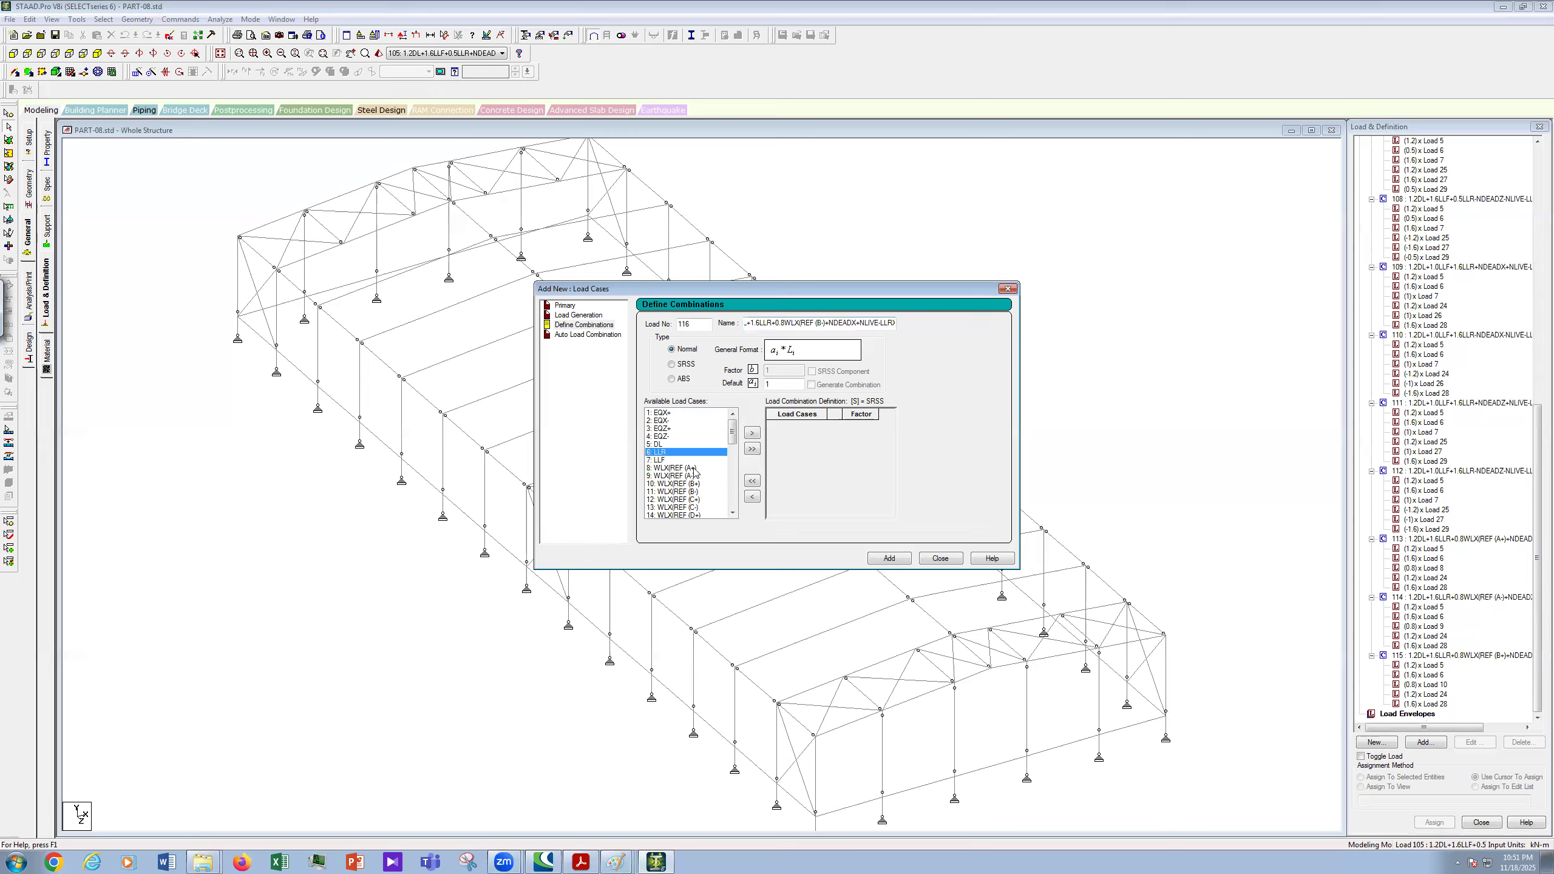
ctrl+click(658, 444)
scroll(742, 464, down, 2)
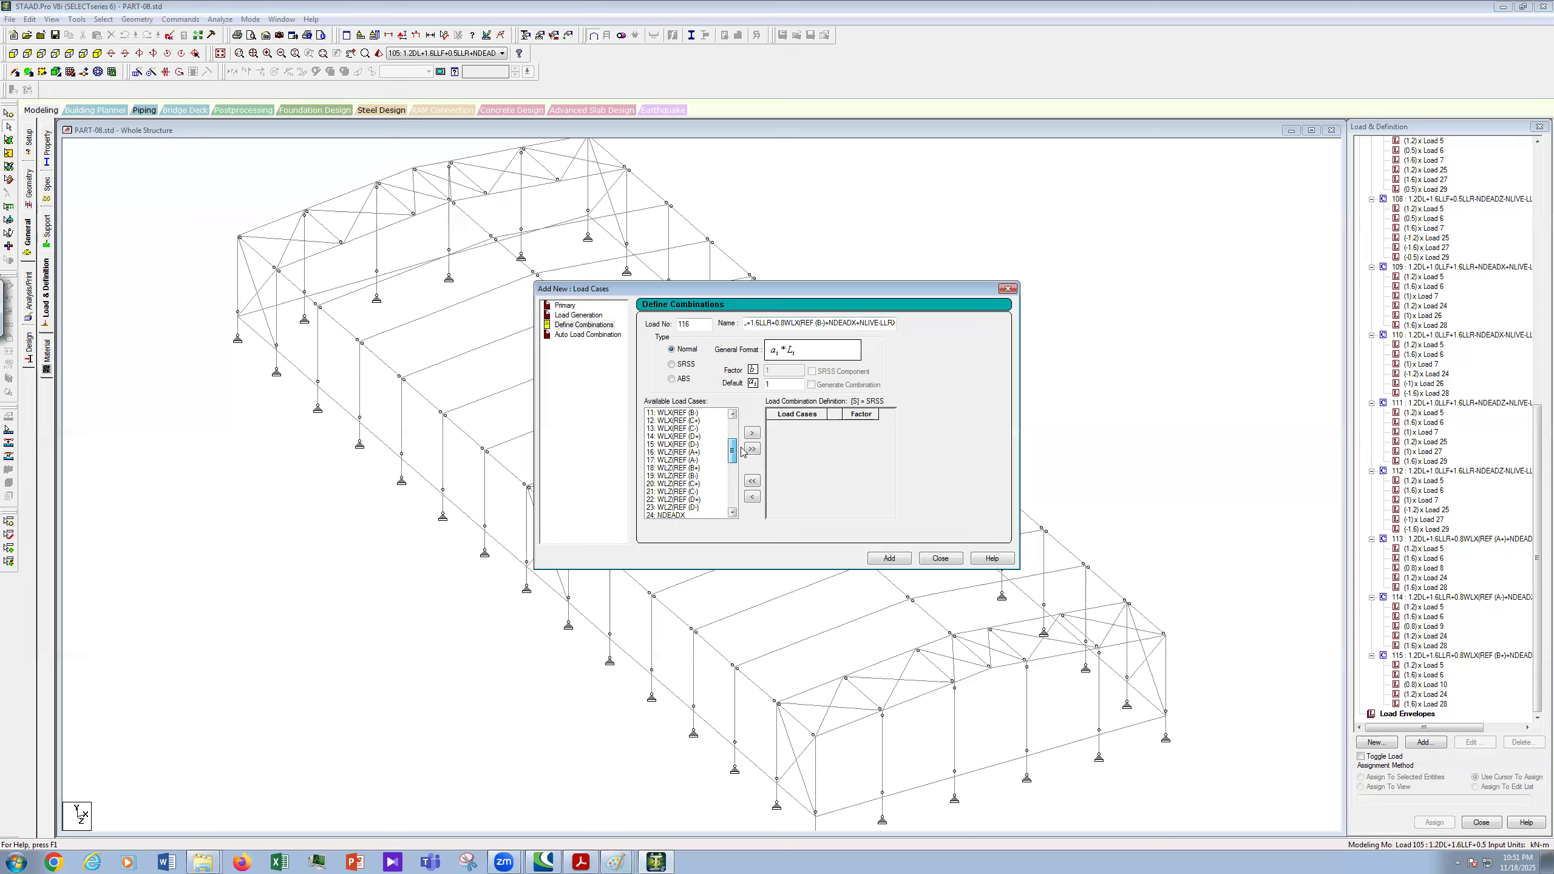
ctrl+click(684, 453)
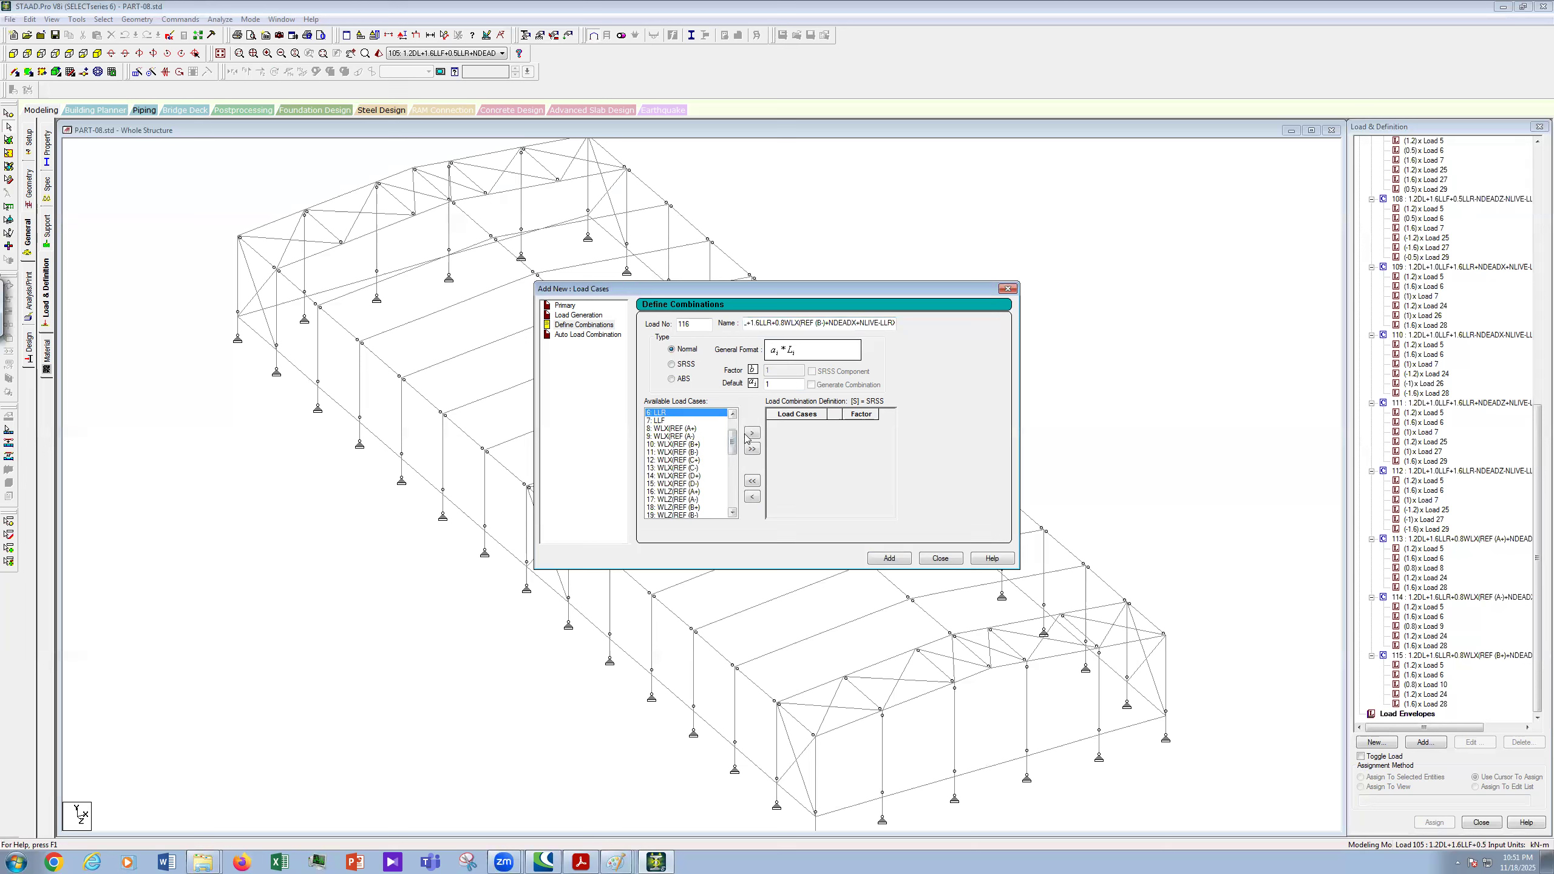
scroll(732, 512, down, 6)
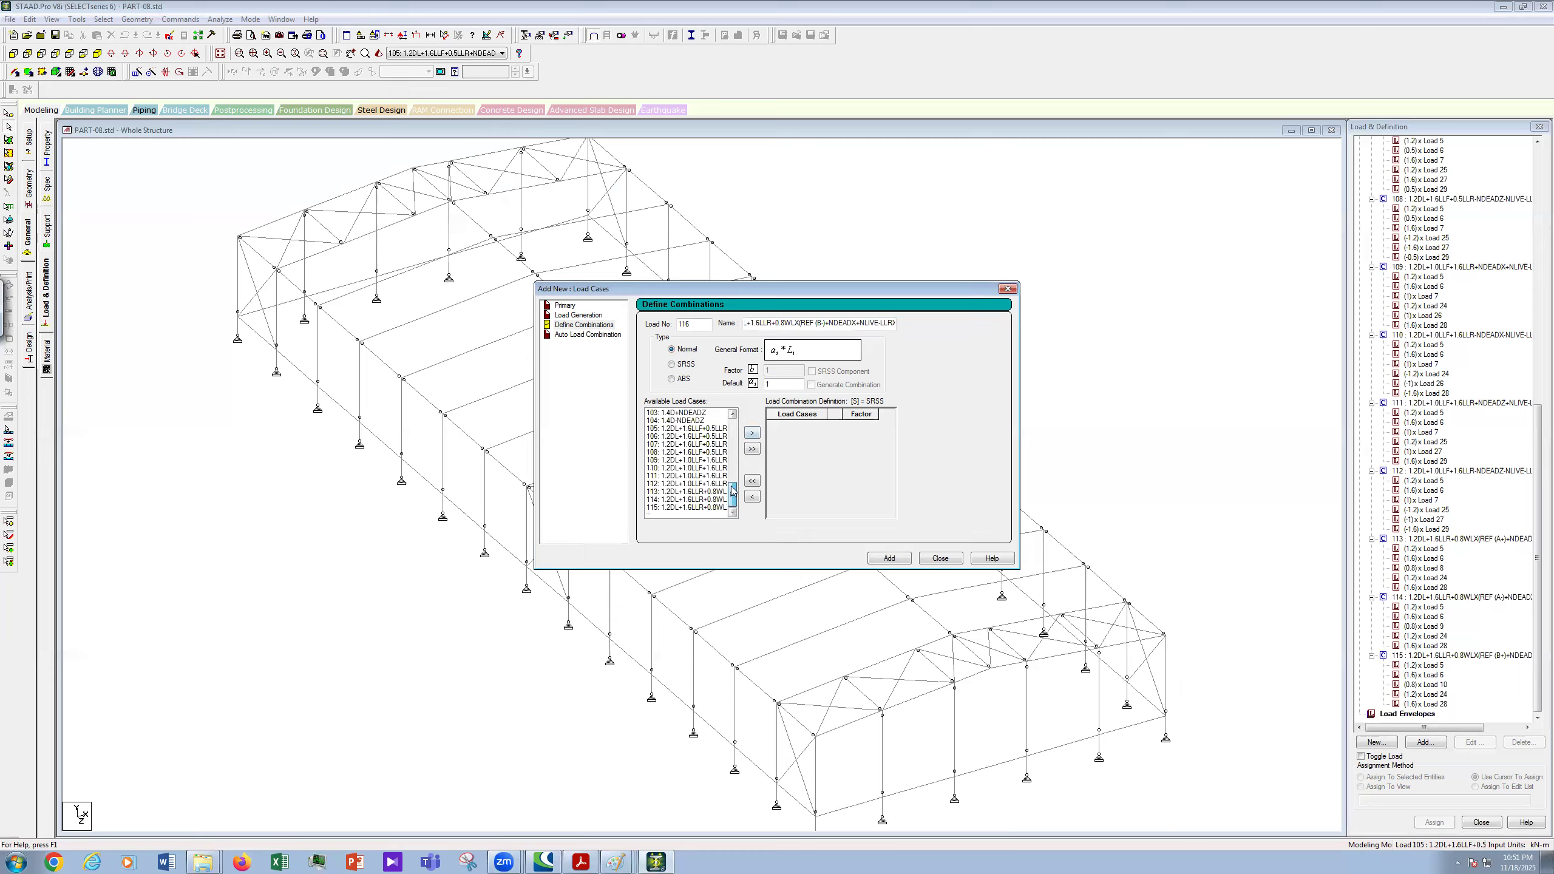
scroll(723, 478, up, 3)
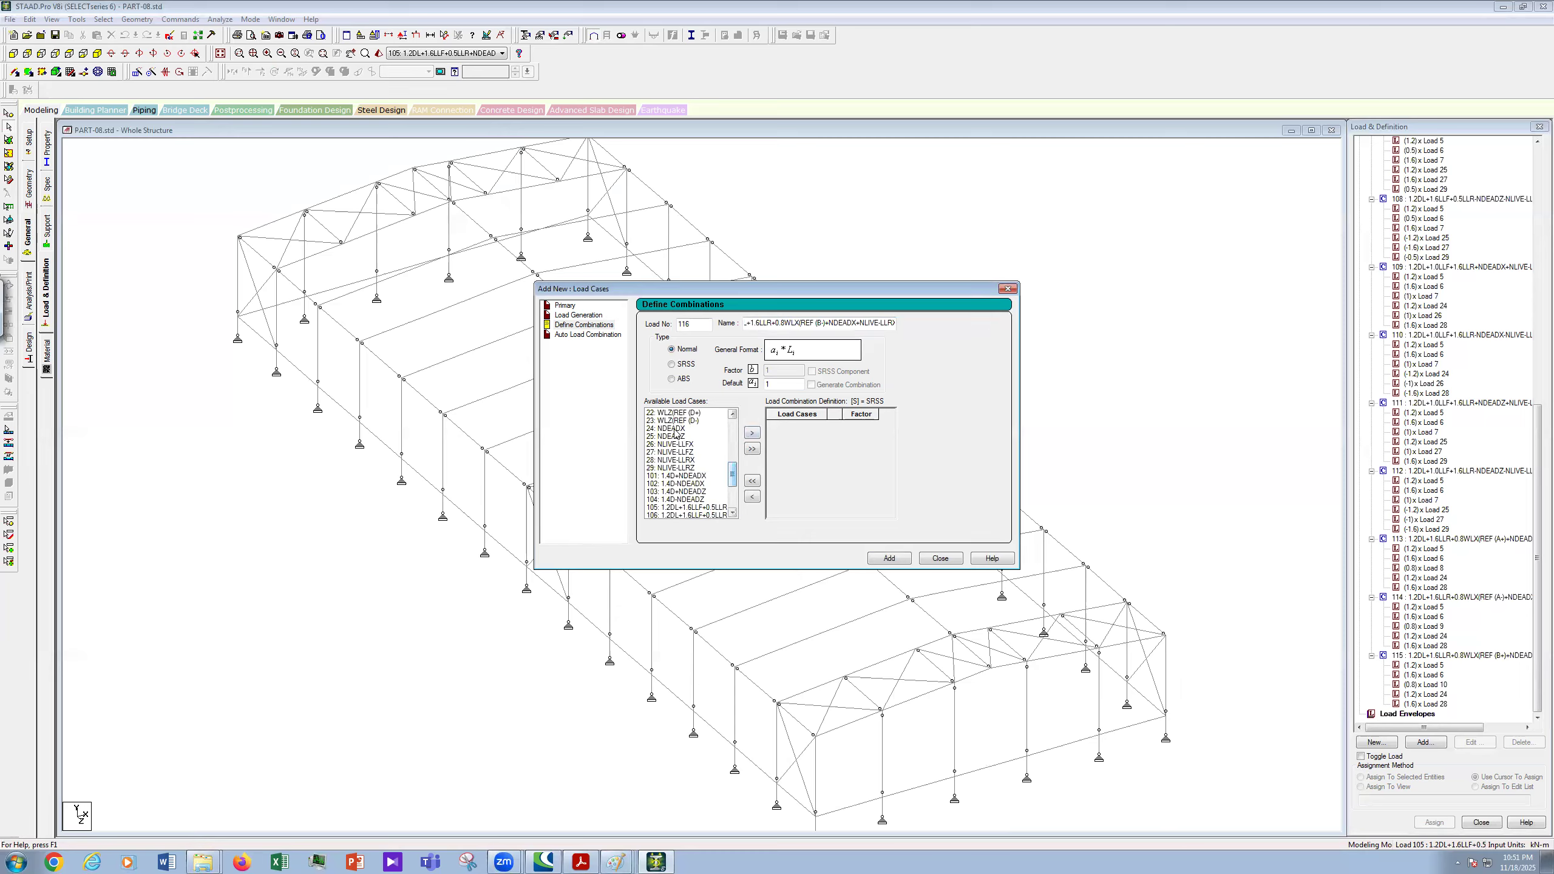
ctrl+click(673, 428)
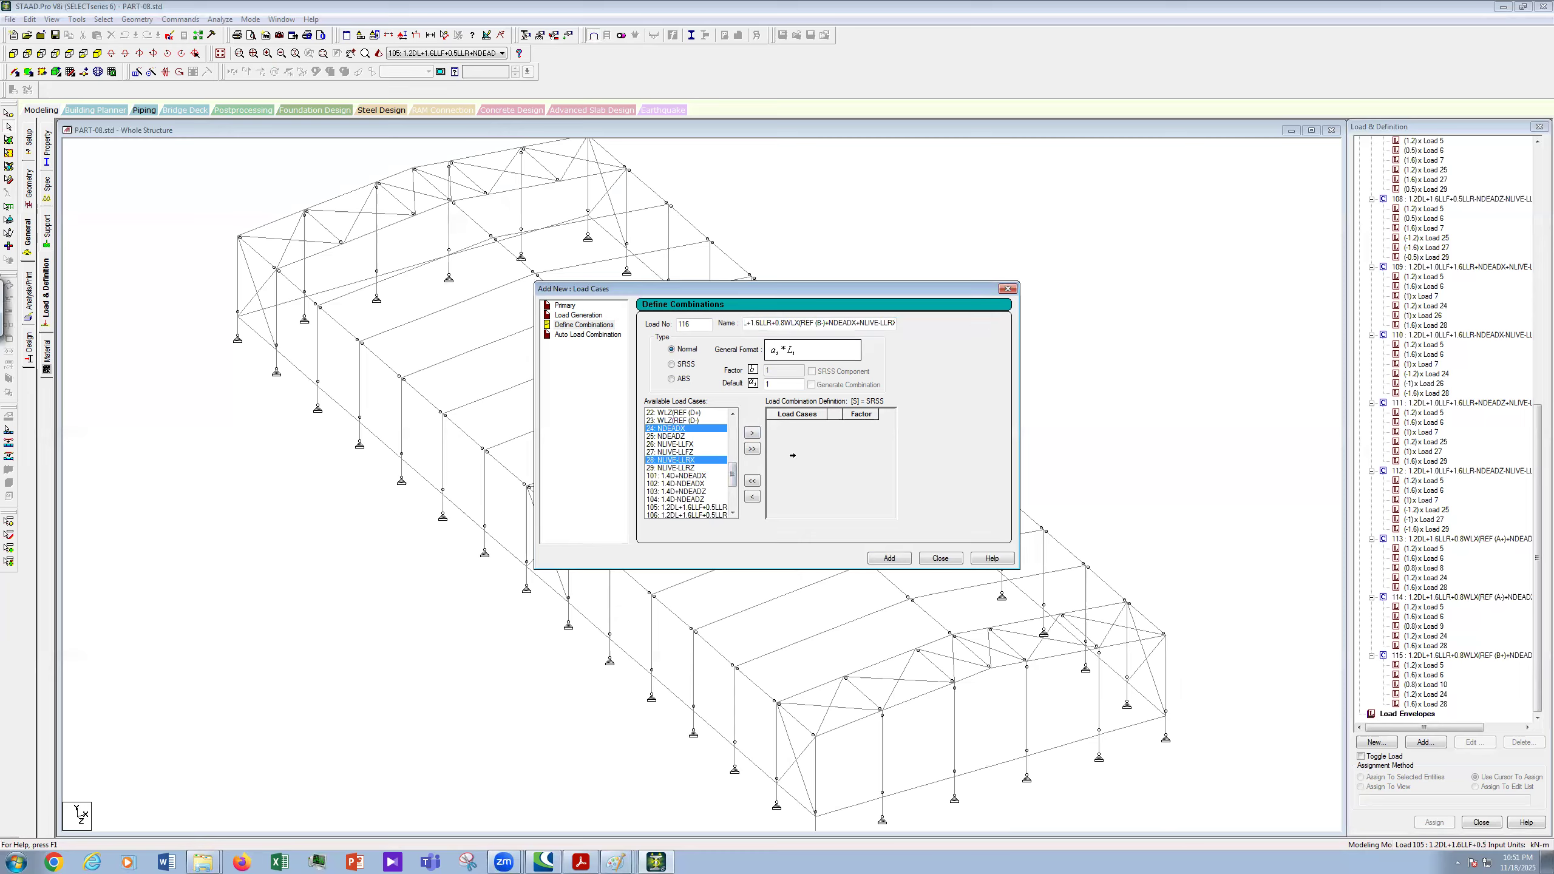
click(752, 433)
- Set factors 1.2, 1.6, 0.8, 1.2, 1.6 for cases 5, 6, 11, 24, 28 and add combination 116
click(863, 425)
text(.2)
click(871, 437)
text(.6)
click(868, 444)
key(BackSpace)
text(0.8)
key(Return)
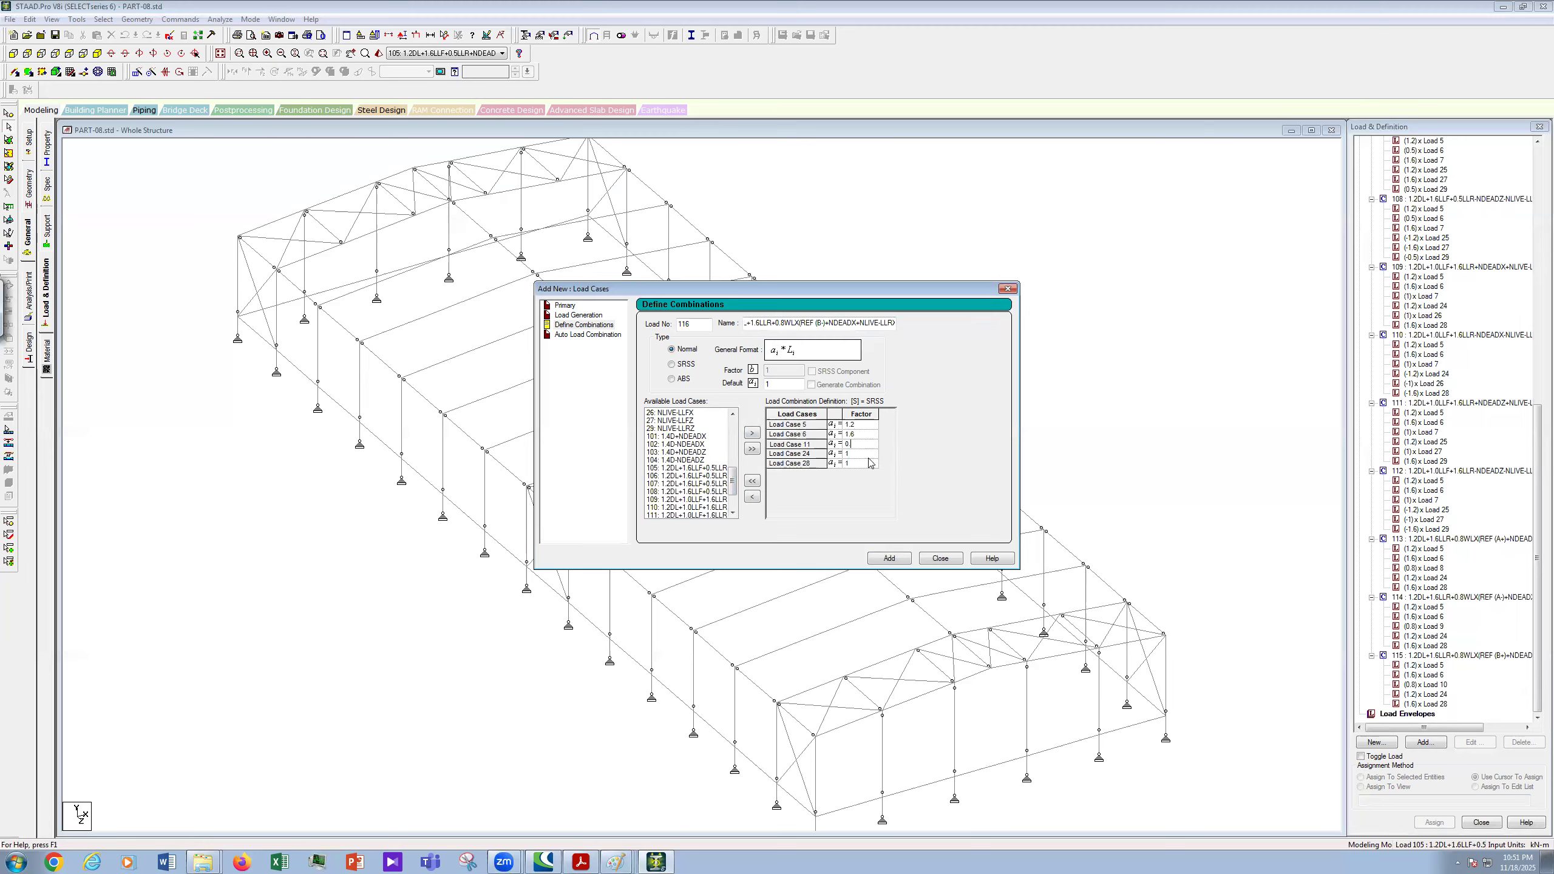
click(865, 456)
text(.2)
click(868, 465)
text(.6)
click(891, 558)
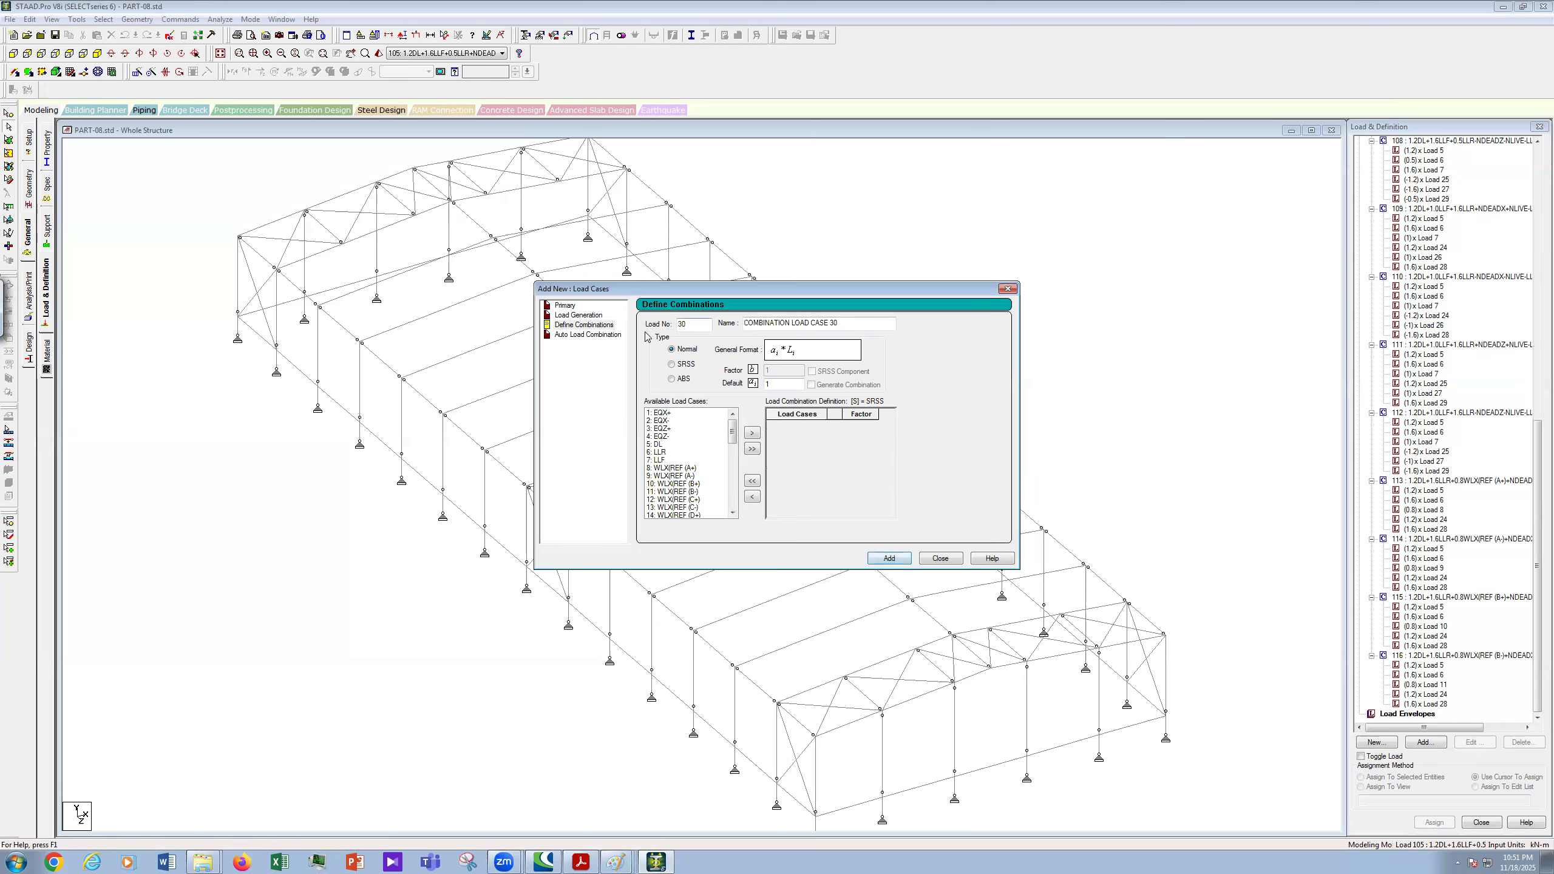
- Start combination 117 with the pasted name, changing the wind term to WLX(REF (C+)
text(117)
drag(851, 324, 595, 336)
key(ctrl+v)
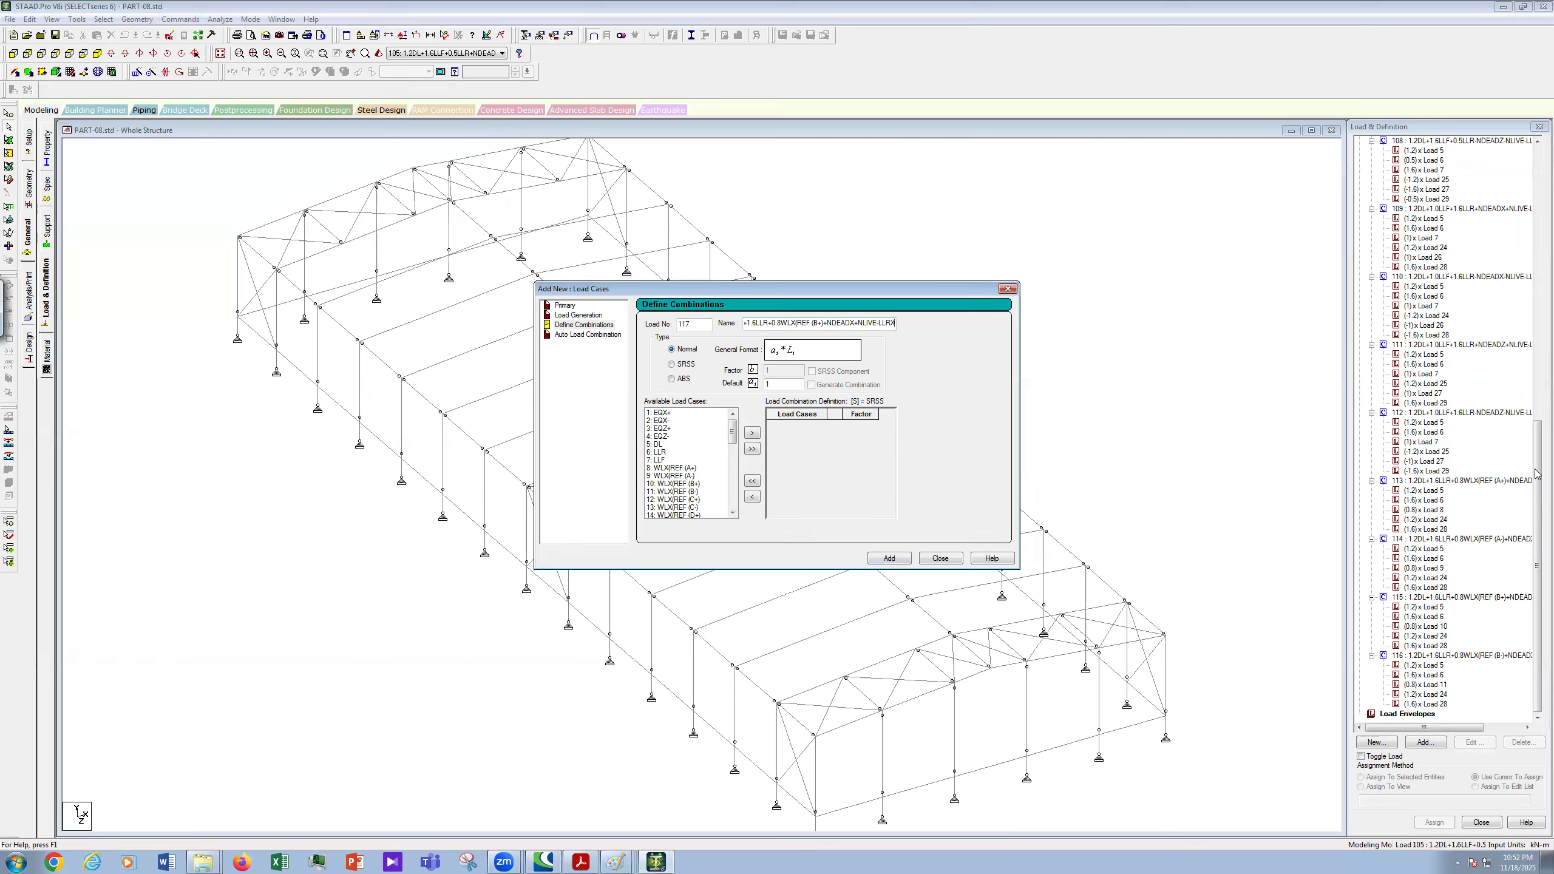
click(1536, 504)
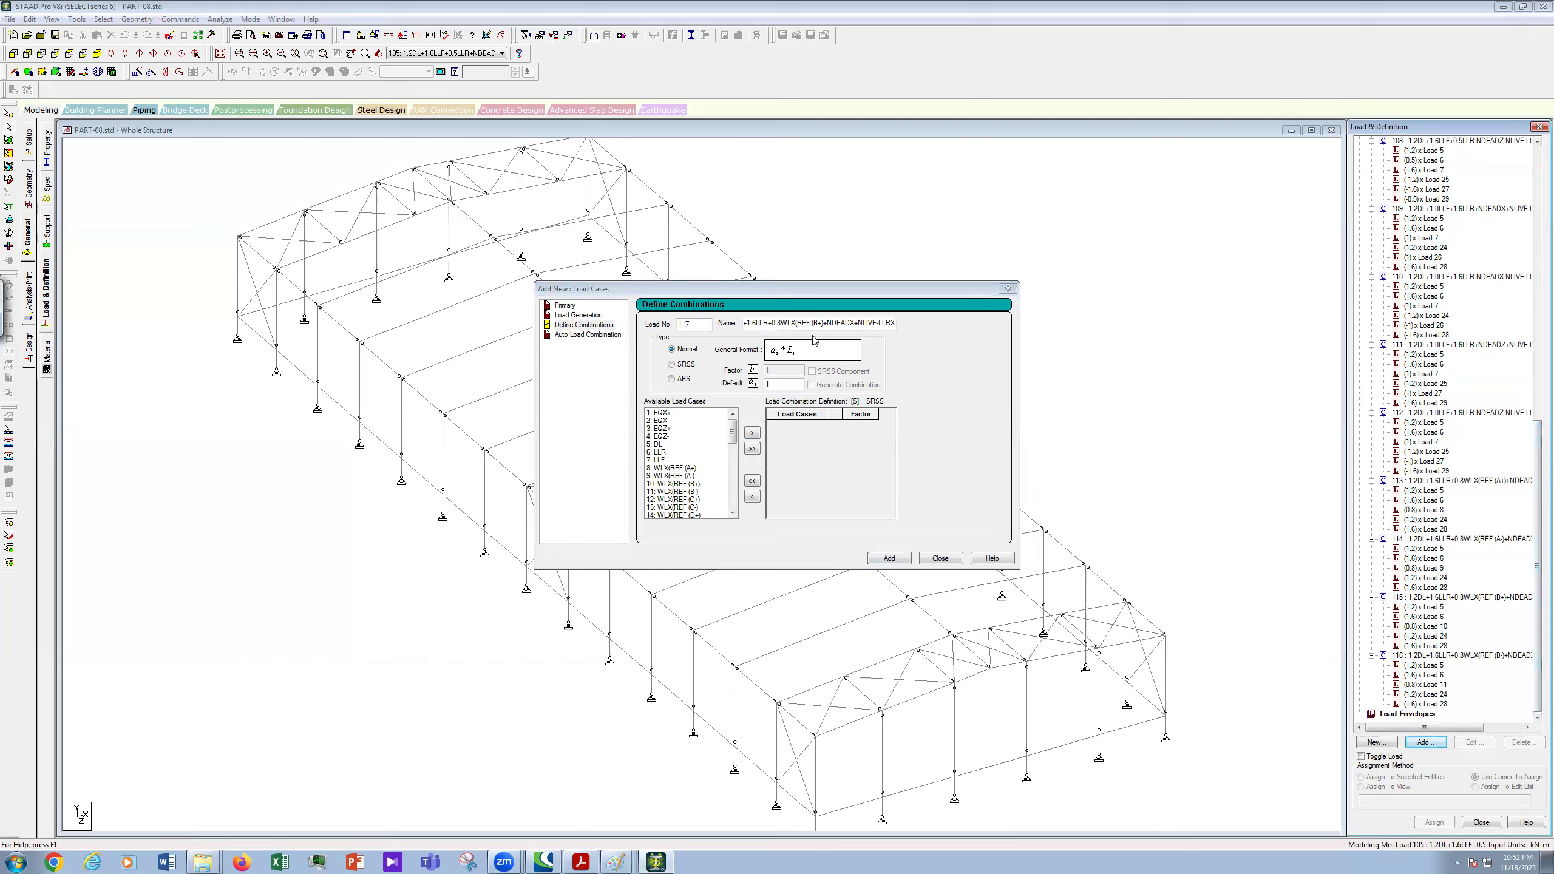
click(838, 362)
key(BackSpace)
text(C)
drag(833, 301, 1322, 130)
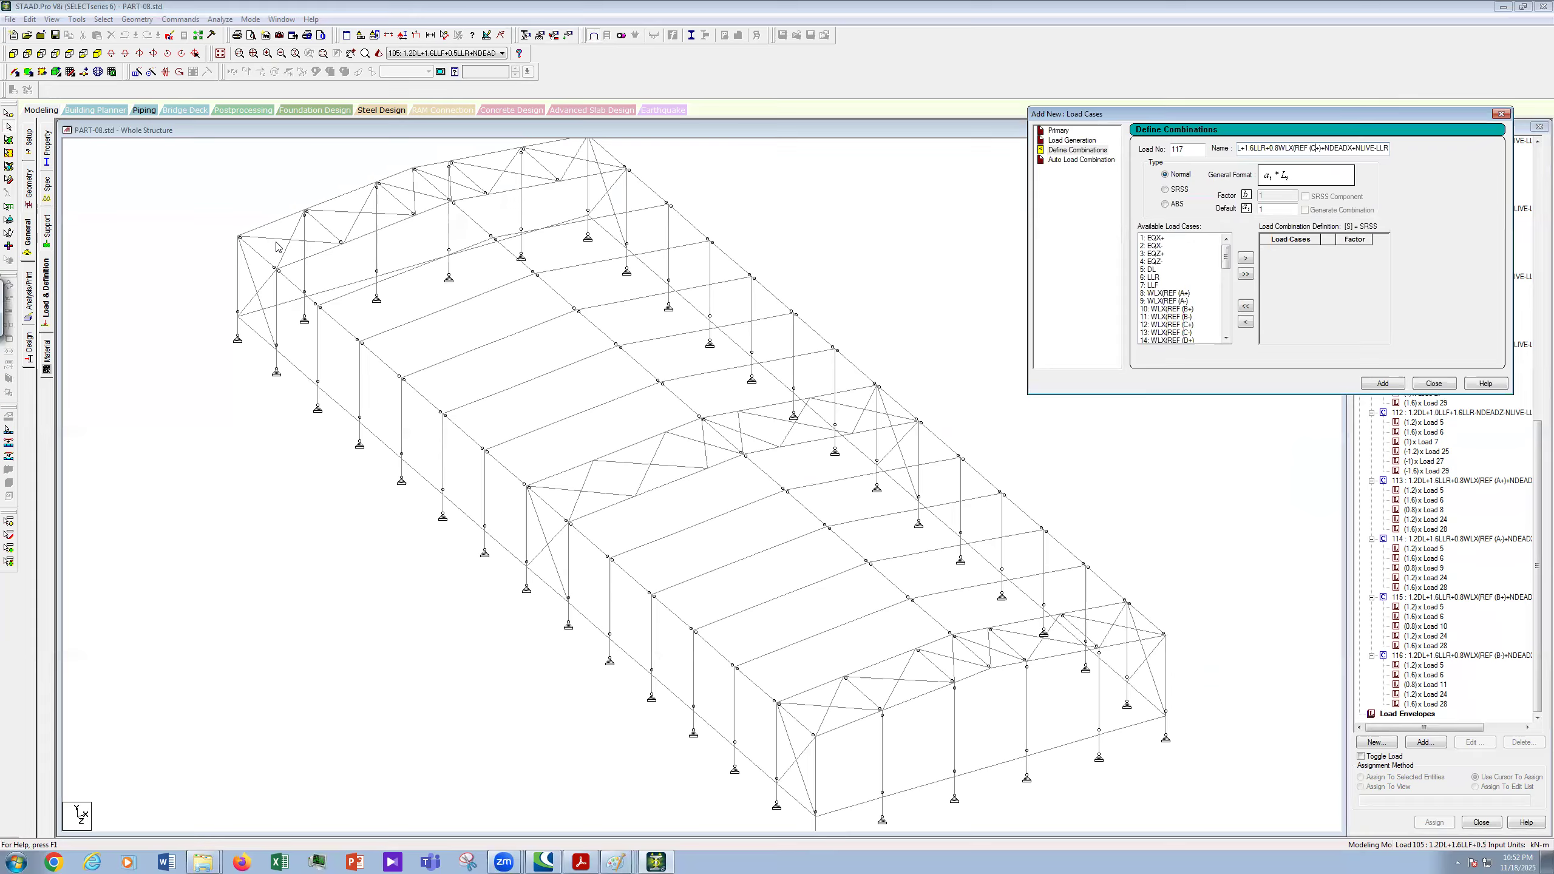
- Write the letters A, B, C and D on the model's four faces
click(363, 373)
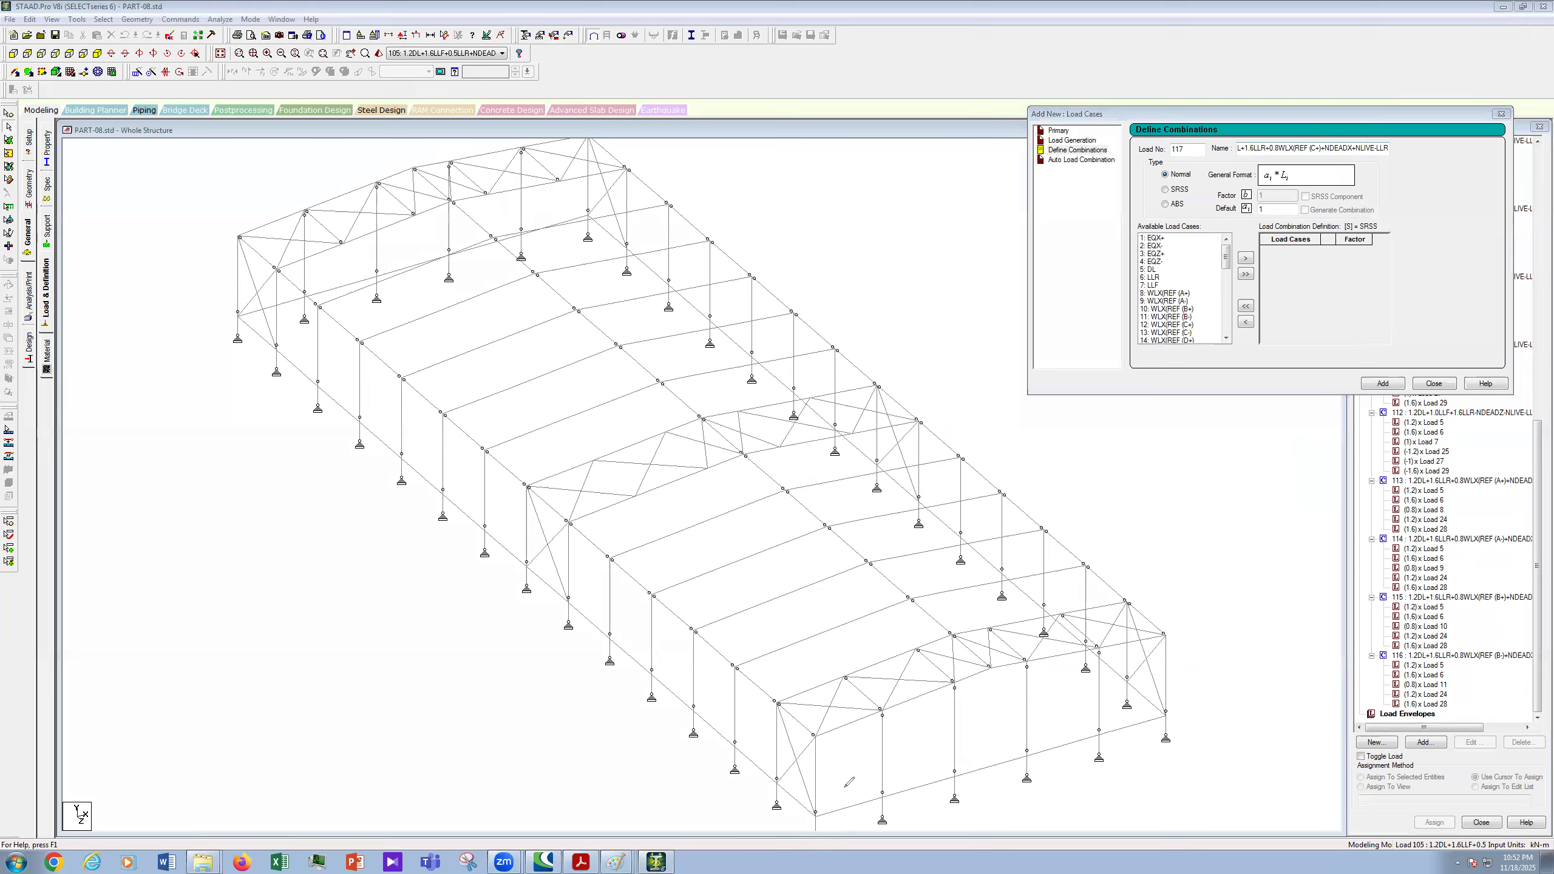
drag(823, 785, 841, 799)
drag(211, 308, 234, 321)
drag(598, 230, 599, 241)
drag(1184, 711, 1178, 720)
- Draw wind arrows pointing at faces A, B, C and D
drag(756, 803, 734, 824)
drag(182, 364, 204, 333)
drag(628, 202, 690, 146)
drag(627, 187, 642, 196)
mouse_move(1248, 640)
mouse_down()
mouse_move(1185, 686)
mouse_move(1206, 684)
mouse_move(1241, 633)
mouse_move(1189, 664)
mouse_up()
drag(686, 139, 618, 203)
- Mark a circled X axis symbol, then bring the combination form back over the model
mouse_move(835, 253)
mouse_down()
mouse_move(878, 221)
mouse_move(873, 233)
mouse_up()
drag(859, 200, 881, 196)
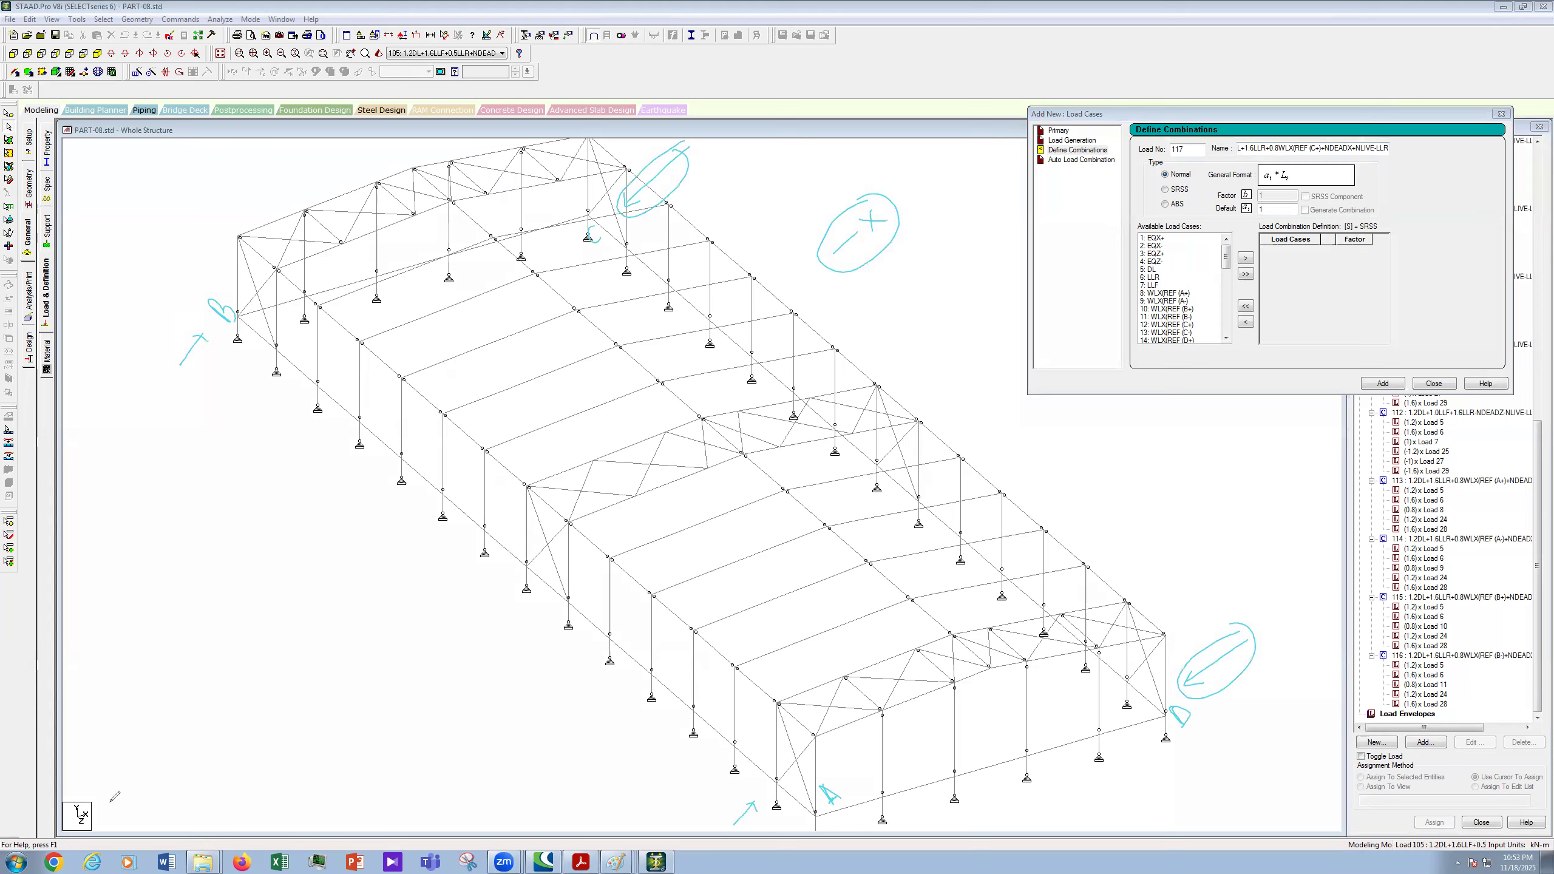
drag(96, 811, 132, 753)
drag(834, 253, 854, 234)
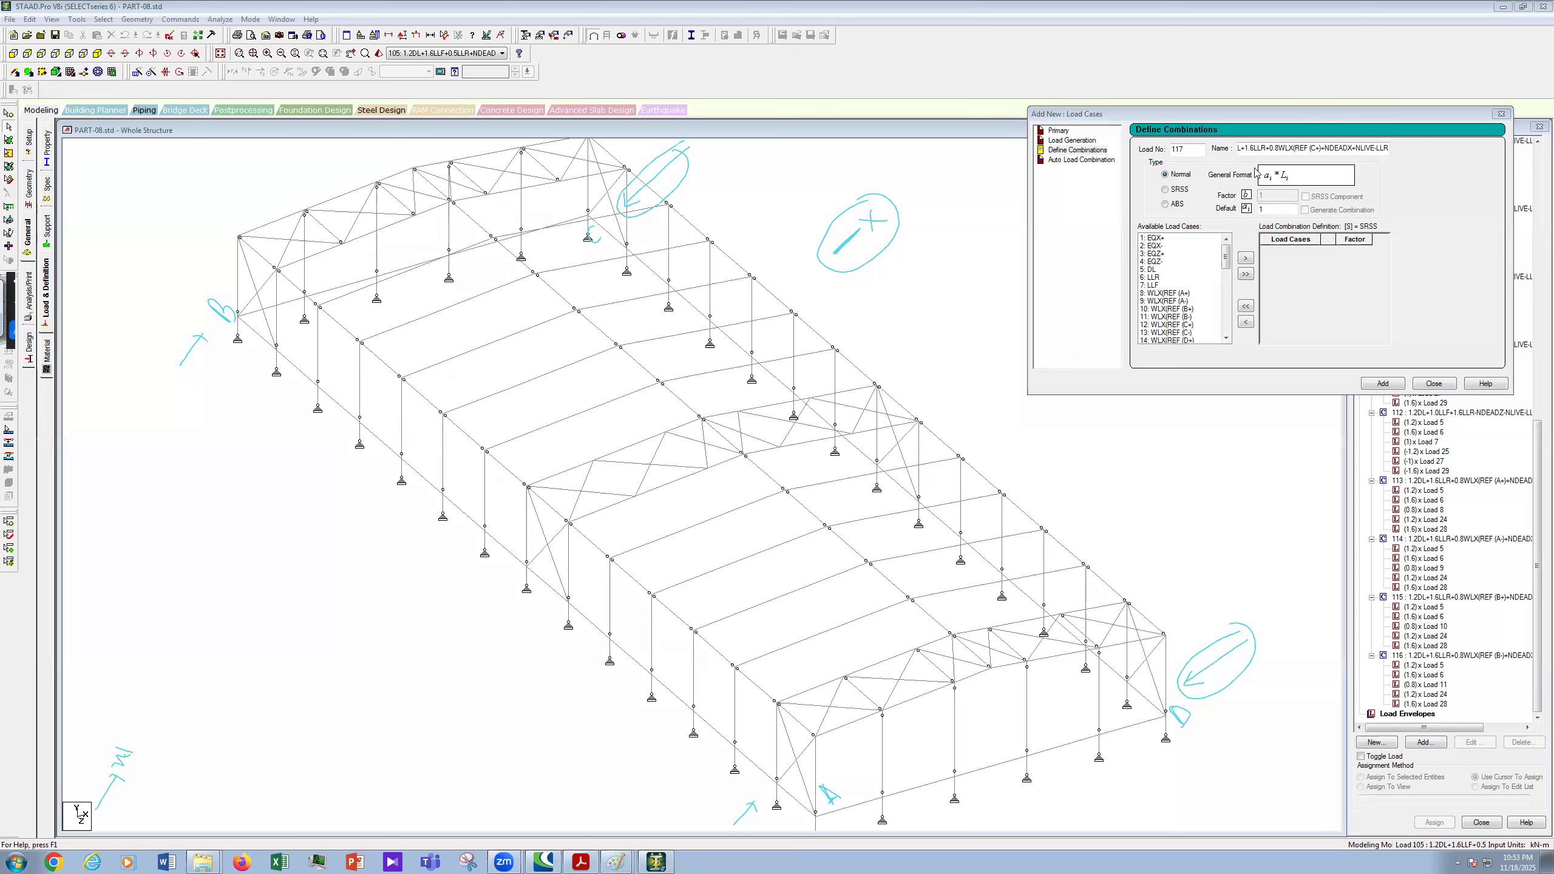
drag(1344, 118, 830, 262)
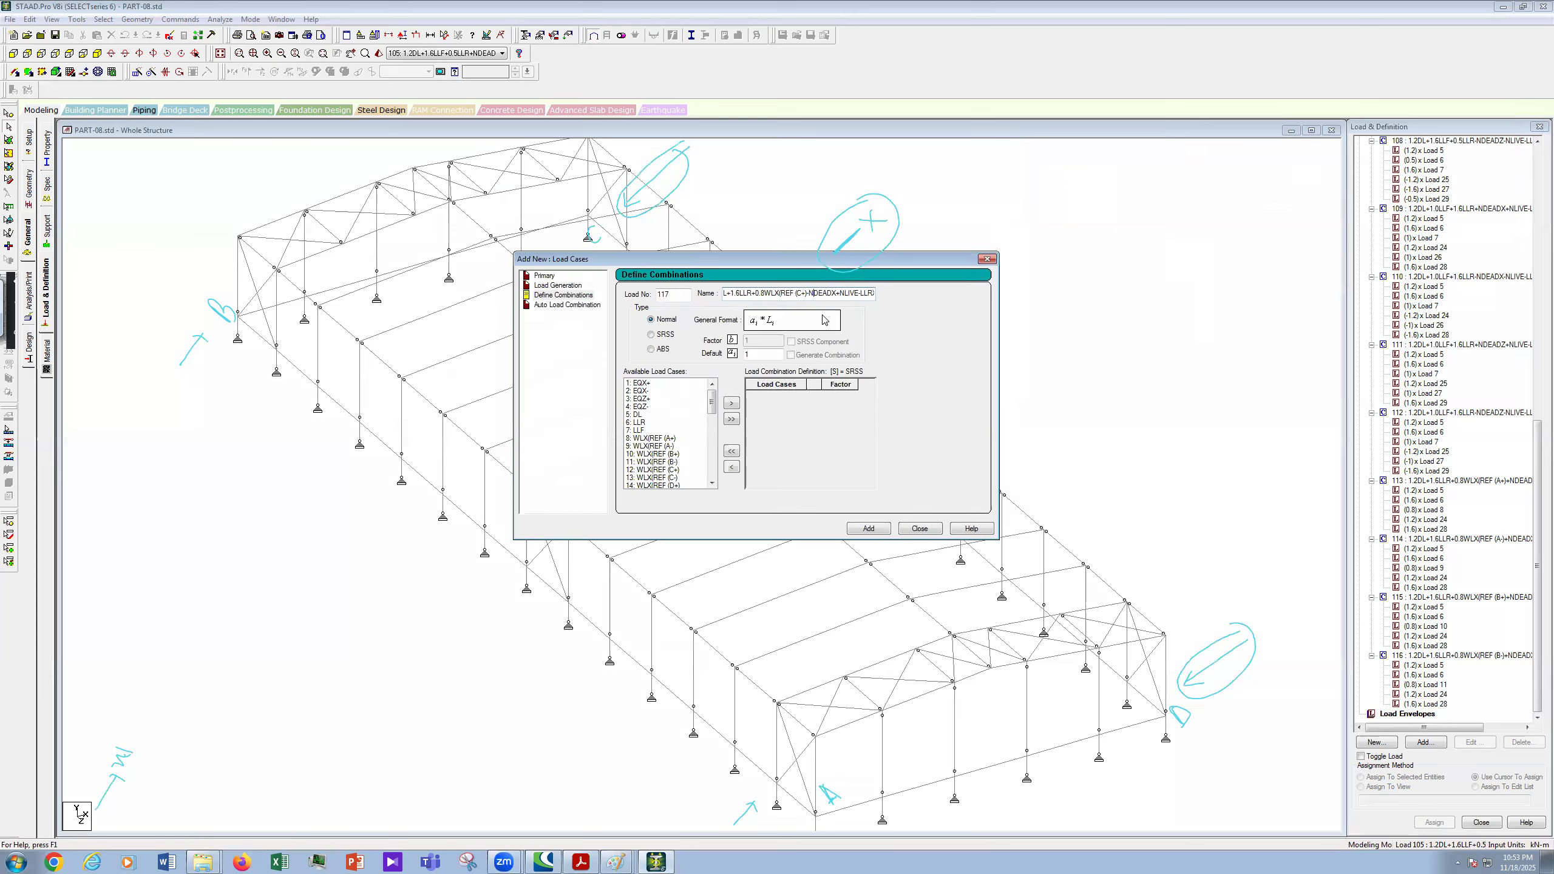
- Change the plus before NLIVE-LLRX to a minus and move cases 5, 6, 12, 24, 28 into the combination
key(Delete)
text(-)
click(639, 415)
key(shift+Down)
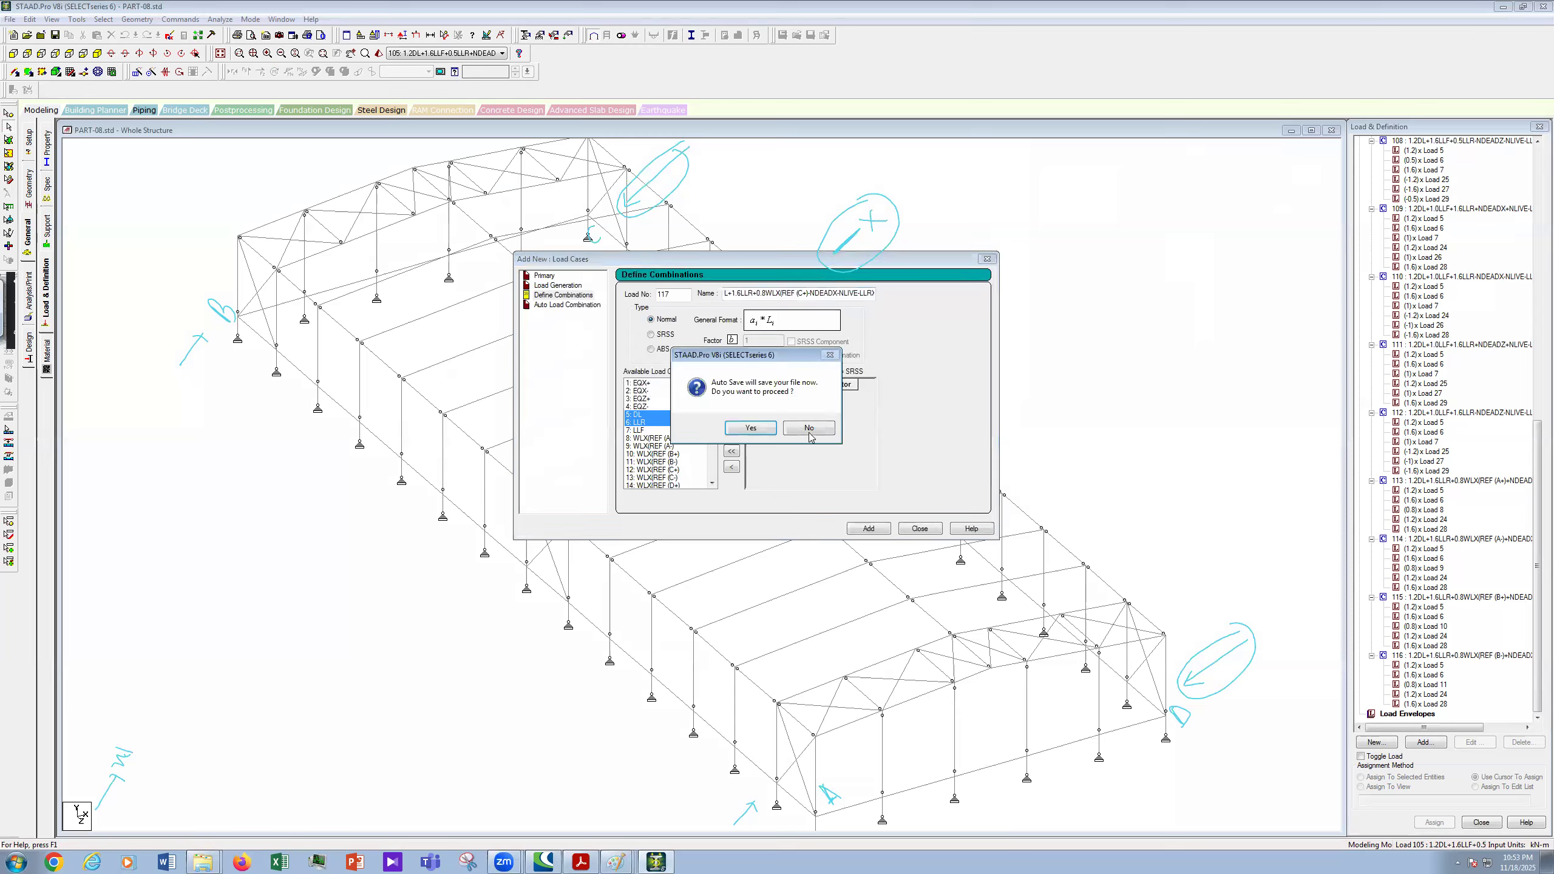
key(Return)
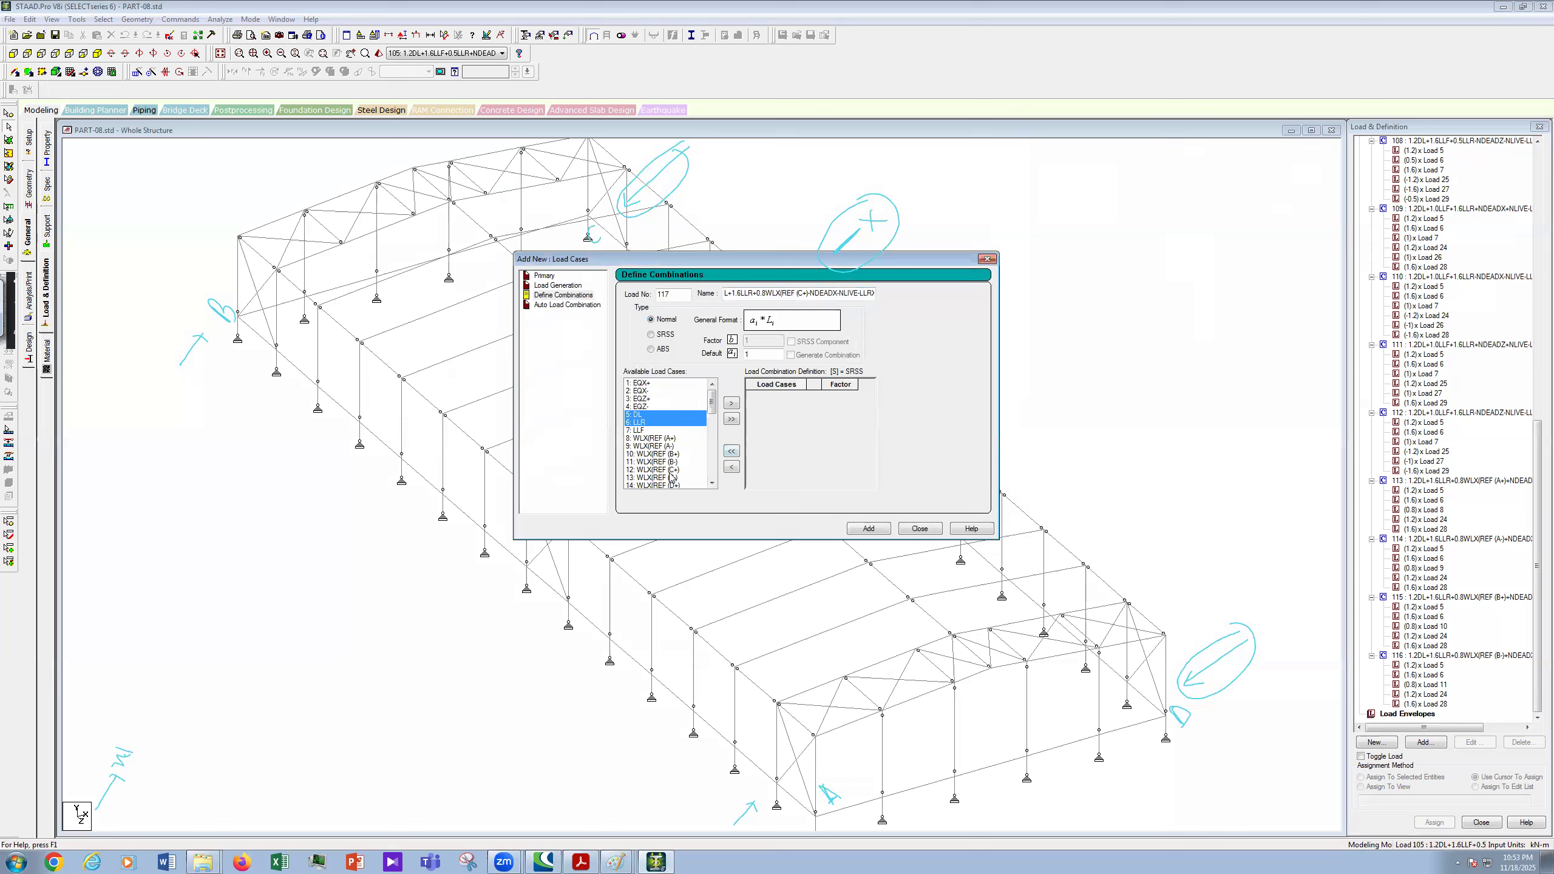
ctrl+click(670, 470)
click(712, 455)
click(712, 430)
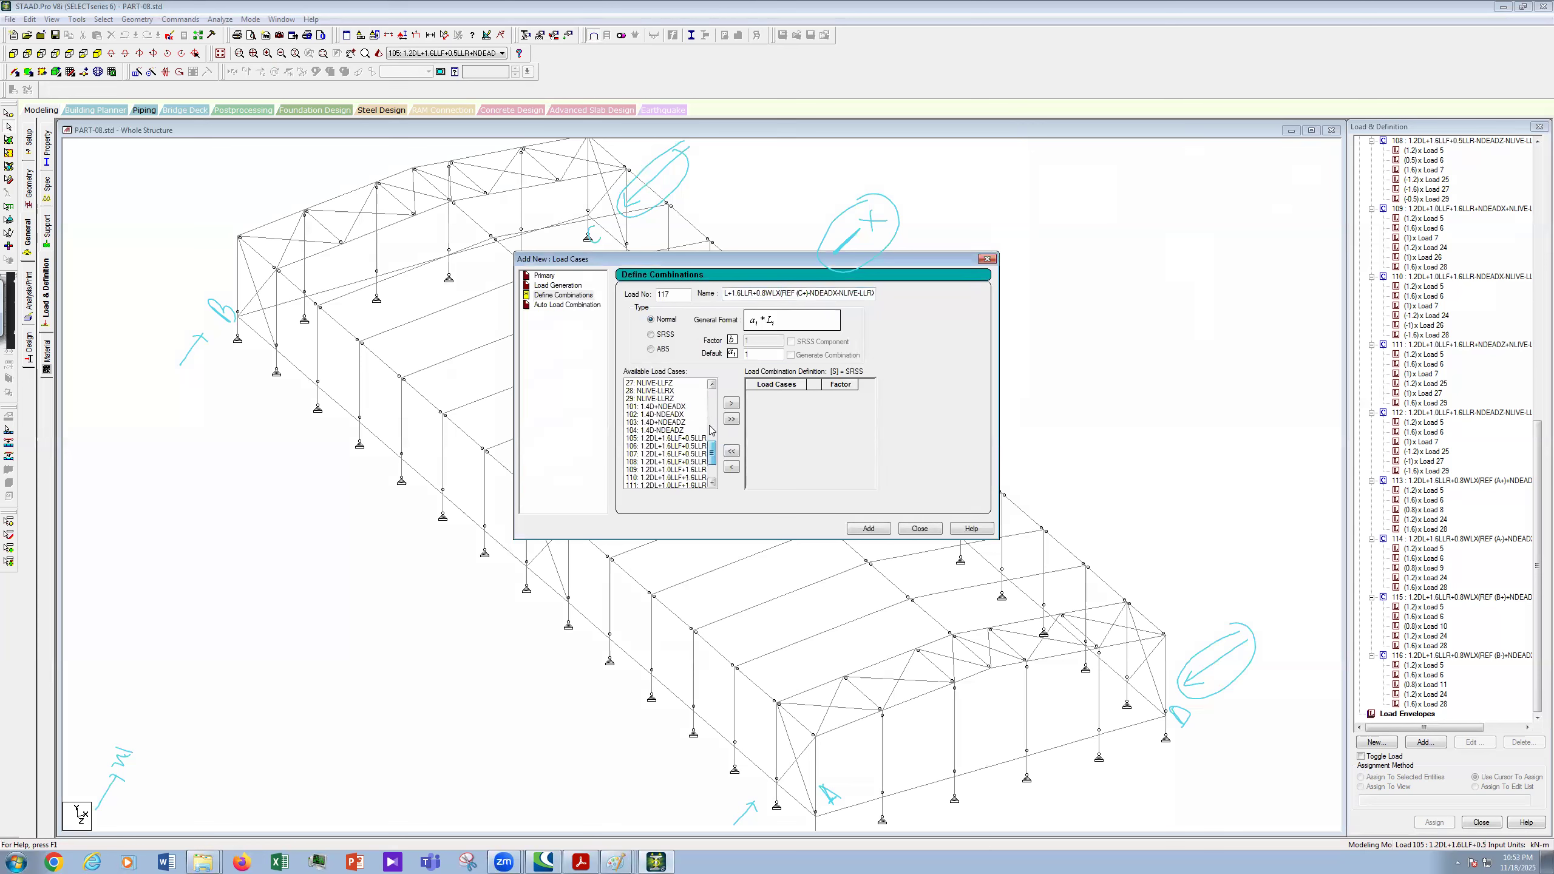
scroll(713, 432, up, 1)
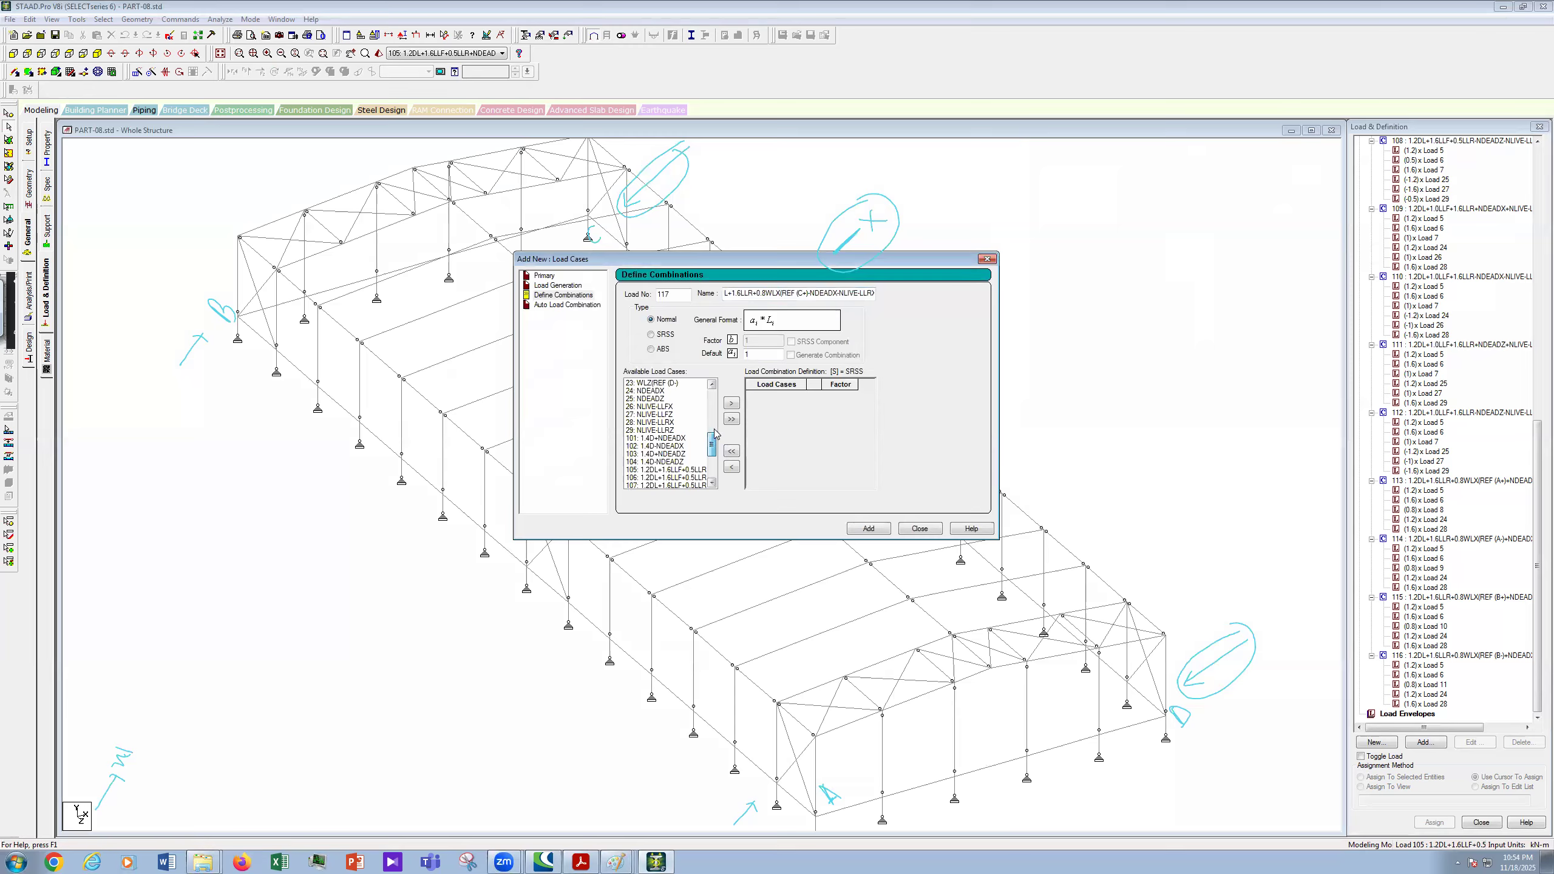
click(714, 430)
scroll(642, 419, down, 3)
click(651, 422)
ctrl+click(652, 454)
click(731, 403)
- Enter factors 1.2, 1.6, 0.8, -1.2 and -1.6 for cases 5, 6, 12, 24 and 28
click(845, 394)
text(.2)
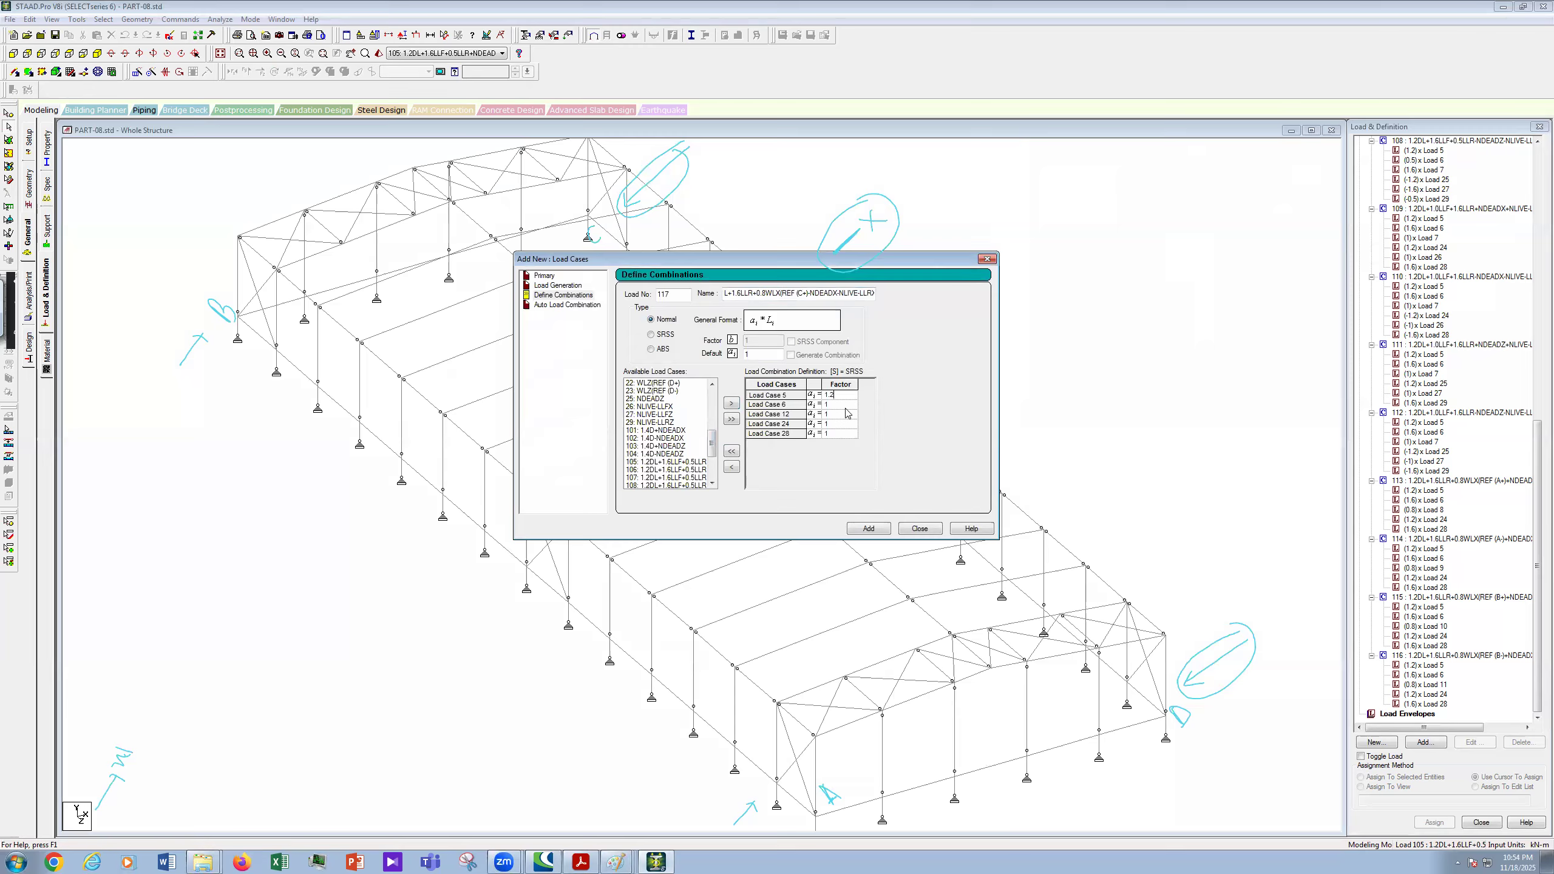
click(847, 406)
text(.6)
click(847, 415)
key(BackSpace)
text(0.)
text(8)
text(-)
text(1.2)
click(847, 434)
text(-1.6)
- Copy the combination name and add combination 117 to the model
drag(725, 293, 599, 289)
click(873, 293)
right_click(841, 295)
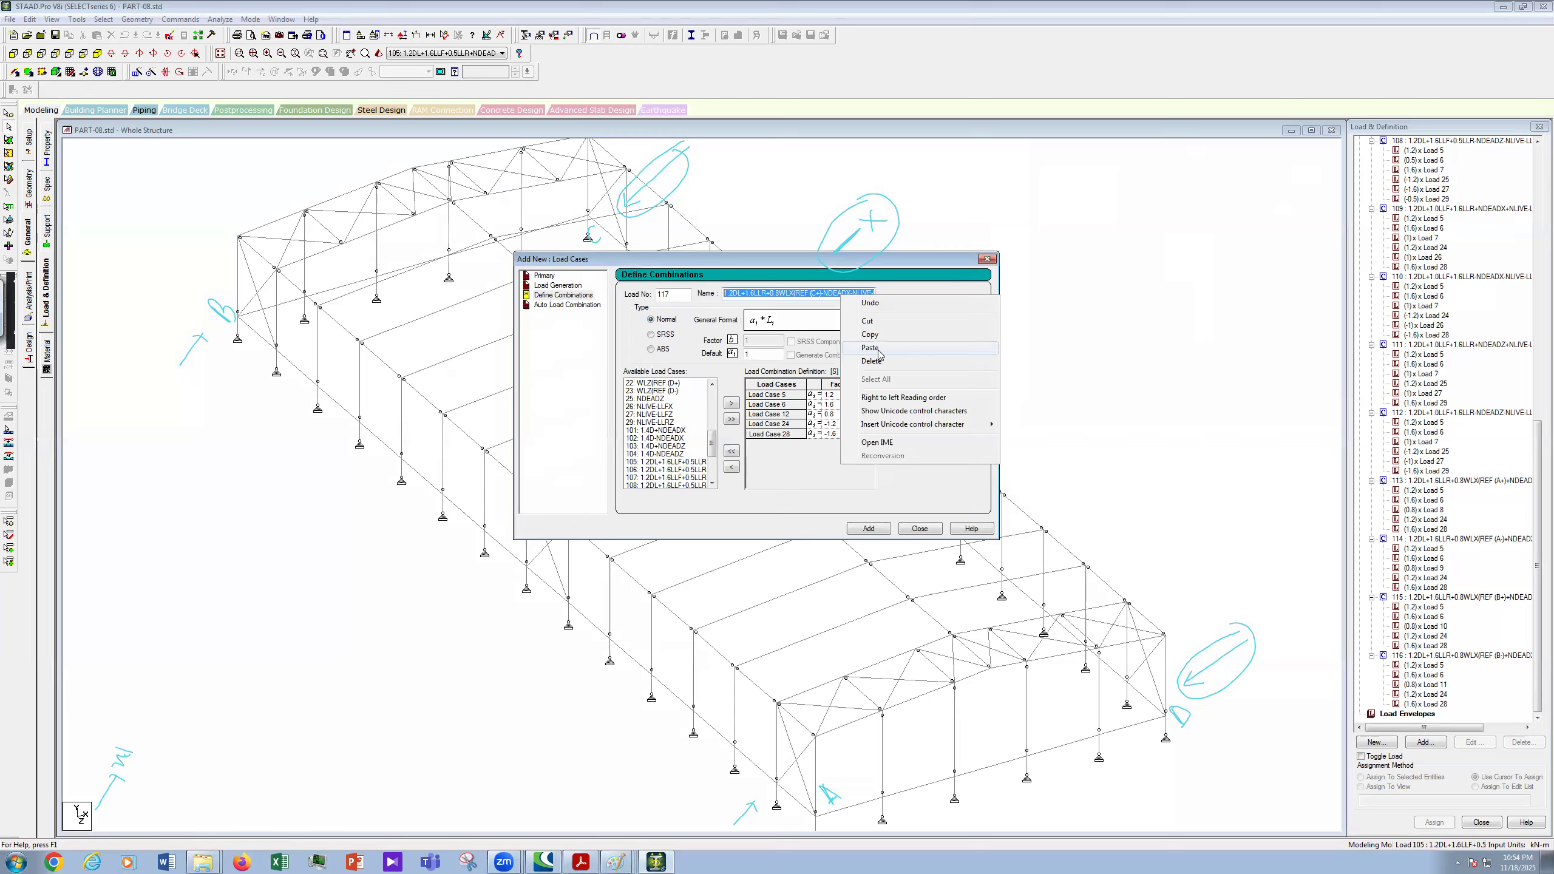
click(870, 335)
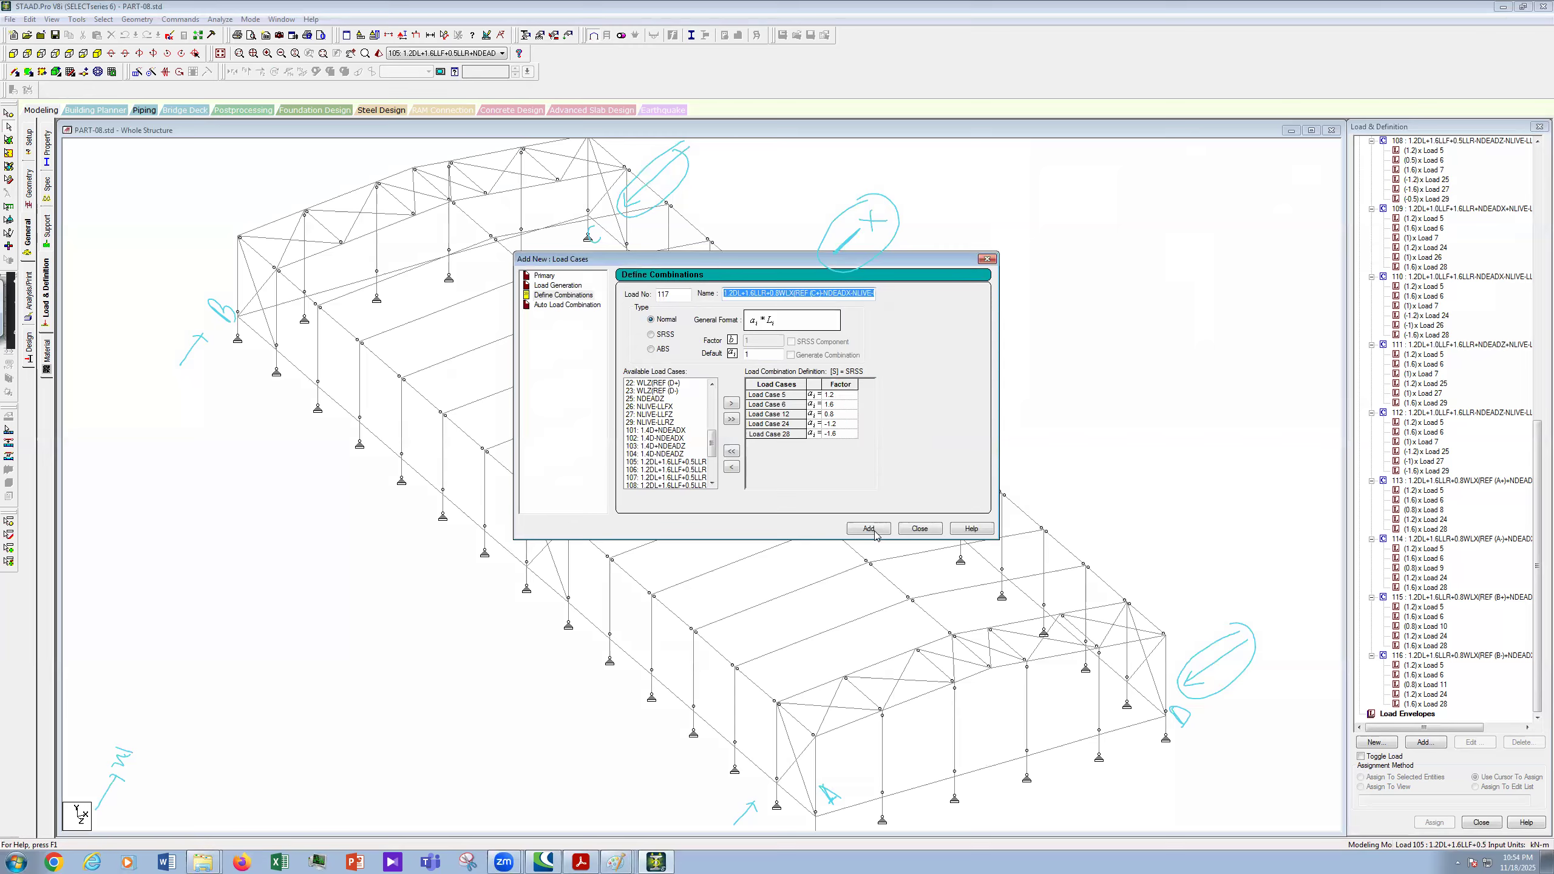
click(870, 529)
- Set load number 118 and paste the previous name, deleting the plus after (C
double_click(674, 295)
text(118)
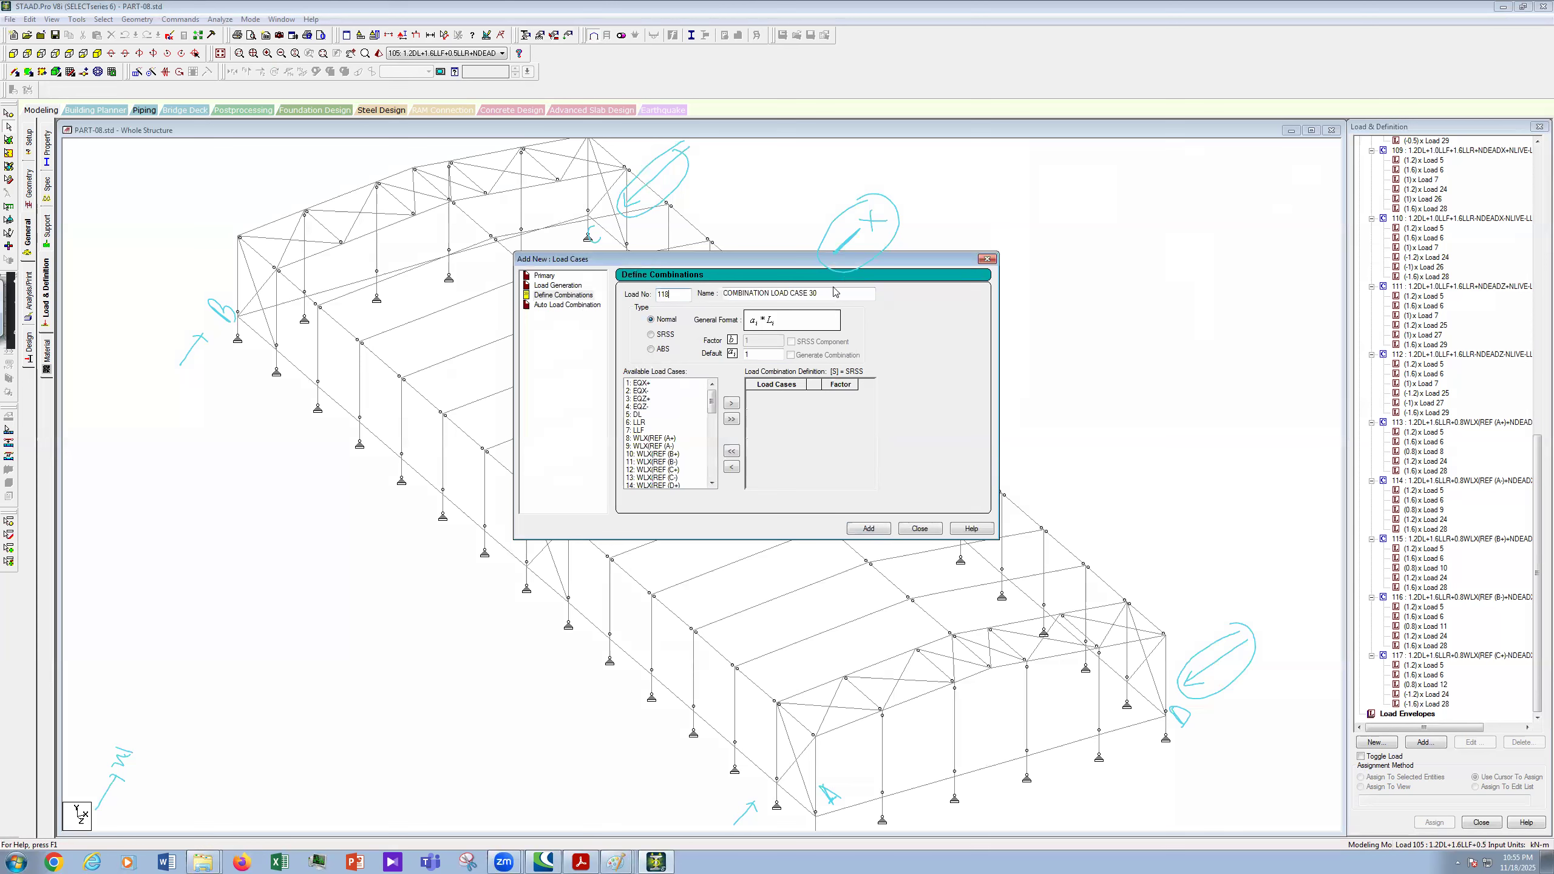
key(Tab)
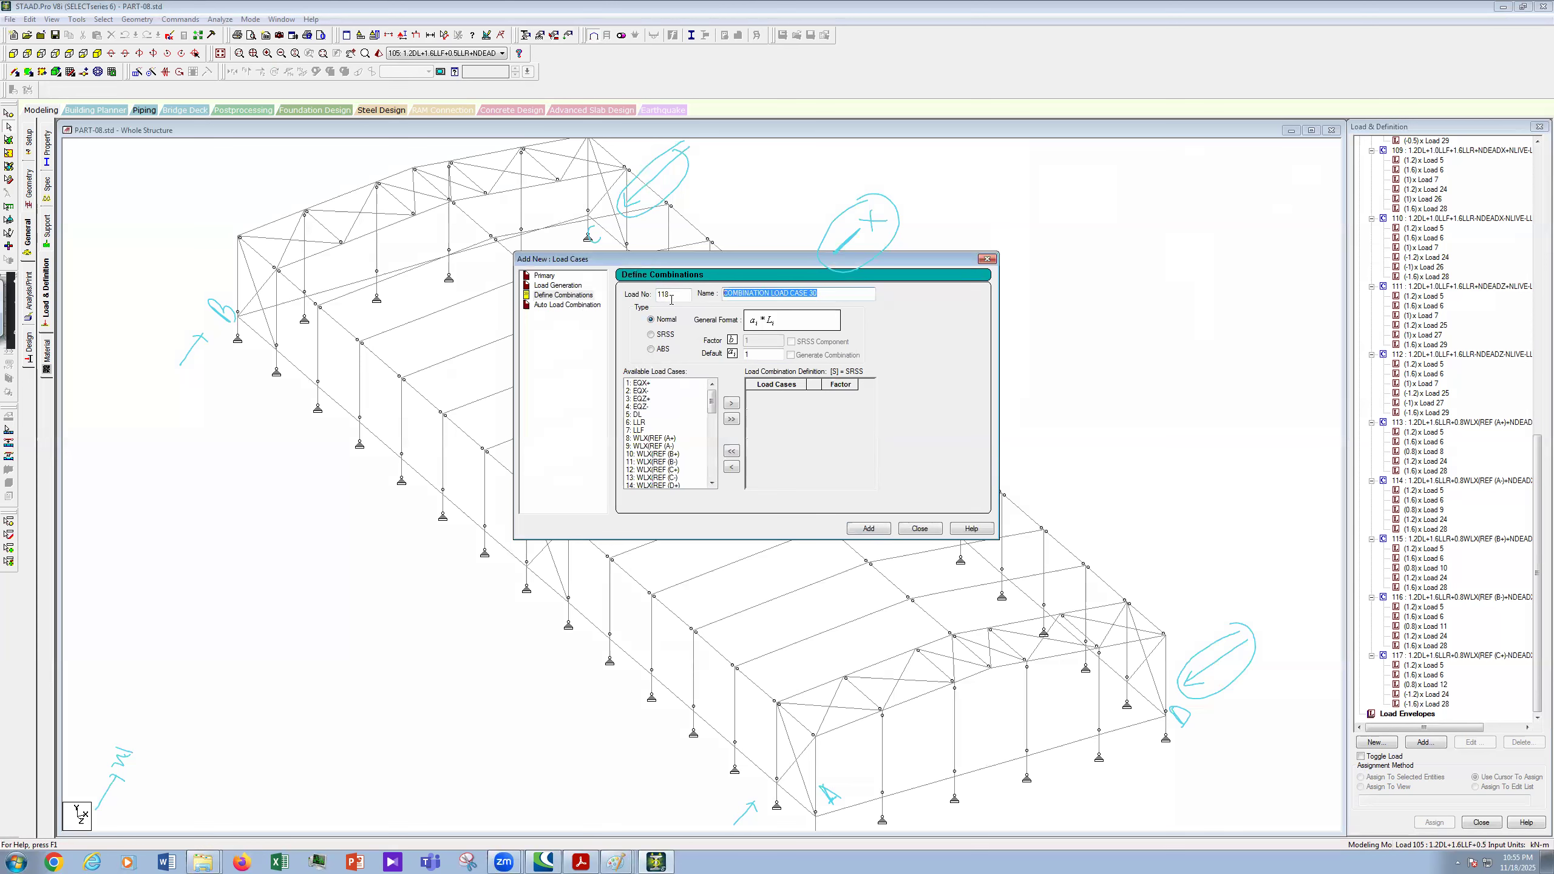
key(ctrl+v)
key(BackSpace)
- Move load cases 5, 6, 13, 24 and 28 into combination 118
drag(639, 417, 644, 422)
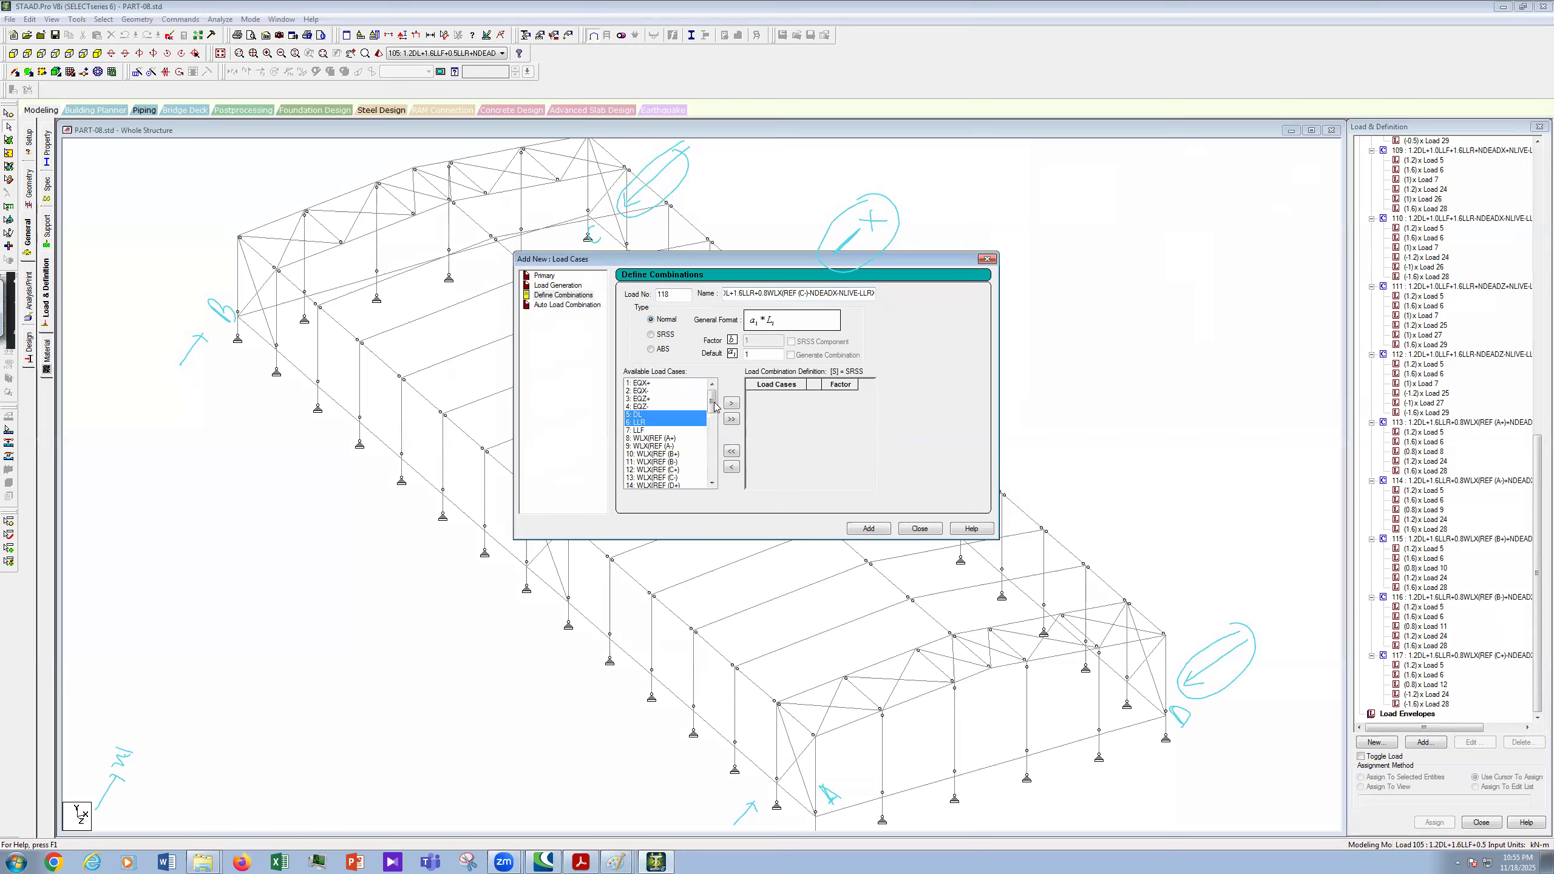
scroll(689, 450, down, 2)
ctrl+click(697, 438)
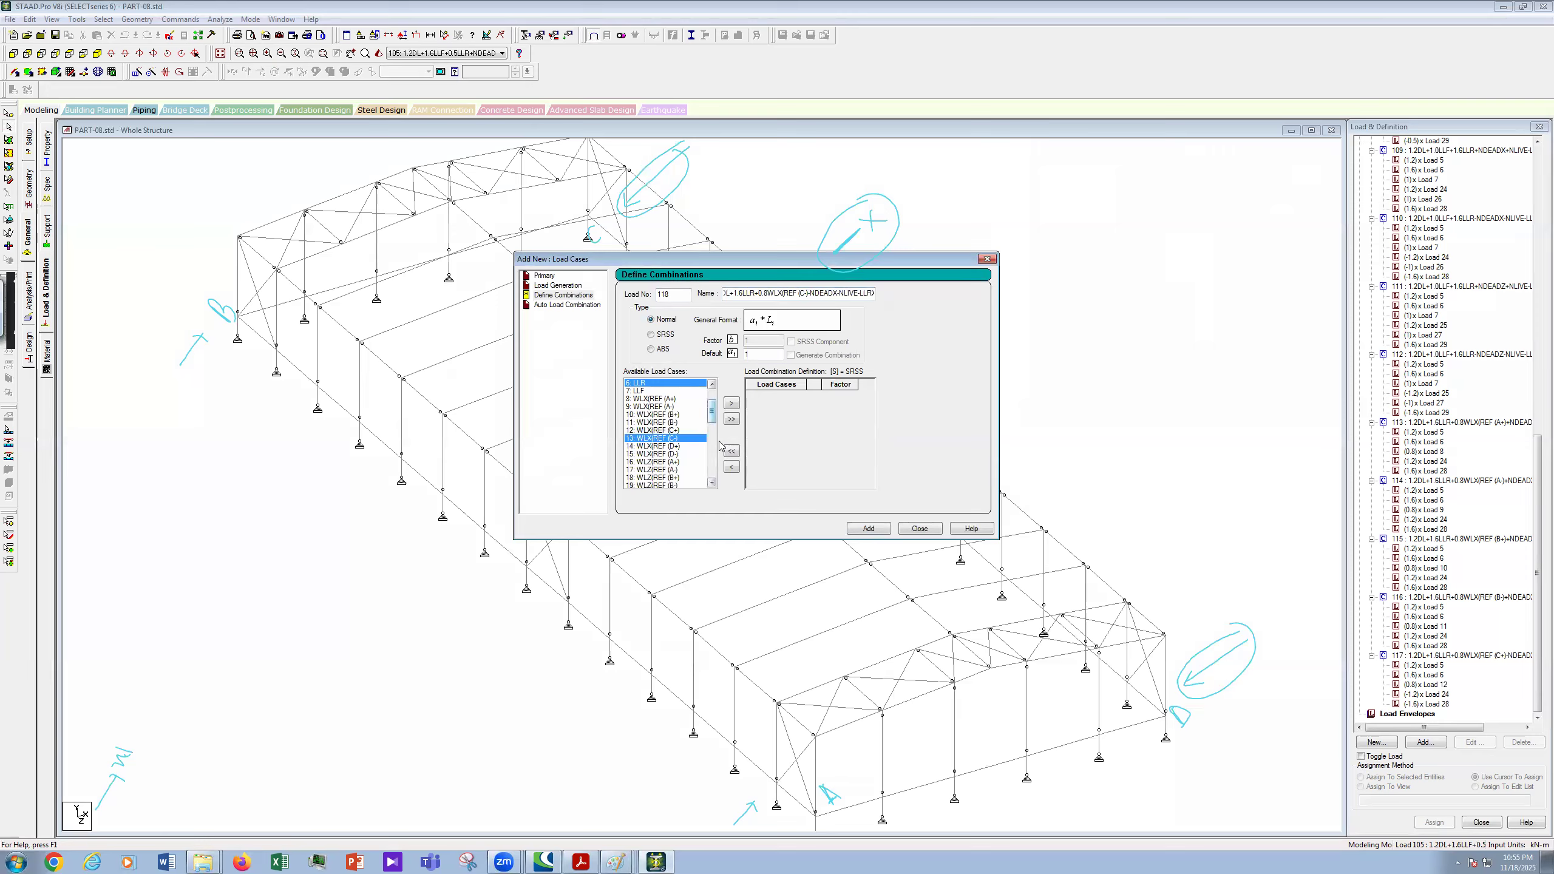
scroll(720, 447, down, 4)
scroll(732, 453, down, 3)
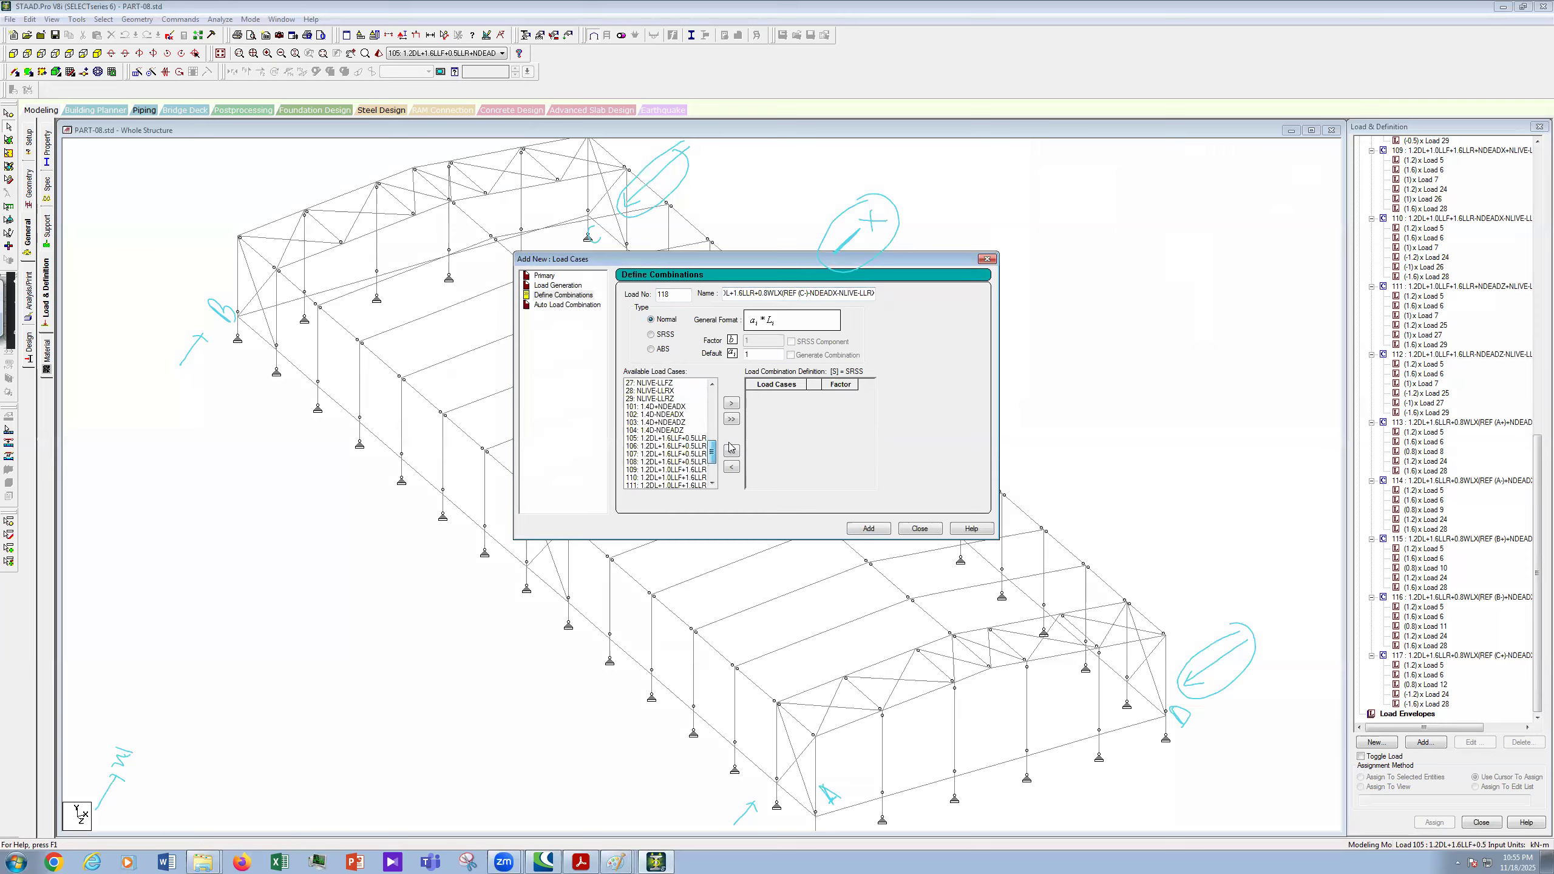
scroll(675, 411, up, 2)
click(667, 406)
click(732, 403)
- Enter factors 1.2, 1.6, 0.8, -1.2 and -1.6 for cases 5, 6, 13, 24 and 28
click(846, 396)
text(.2)
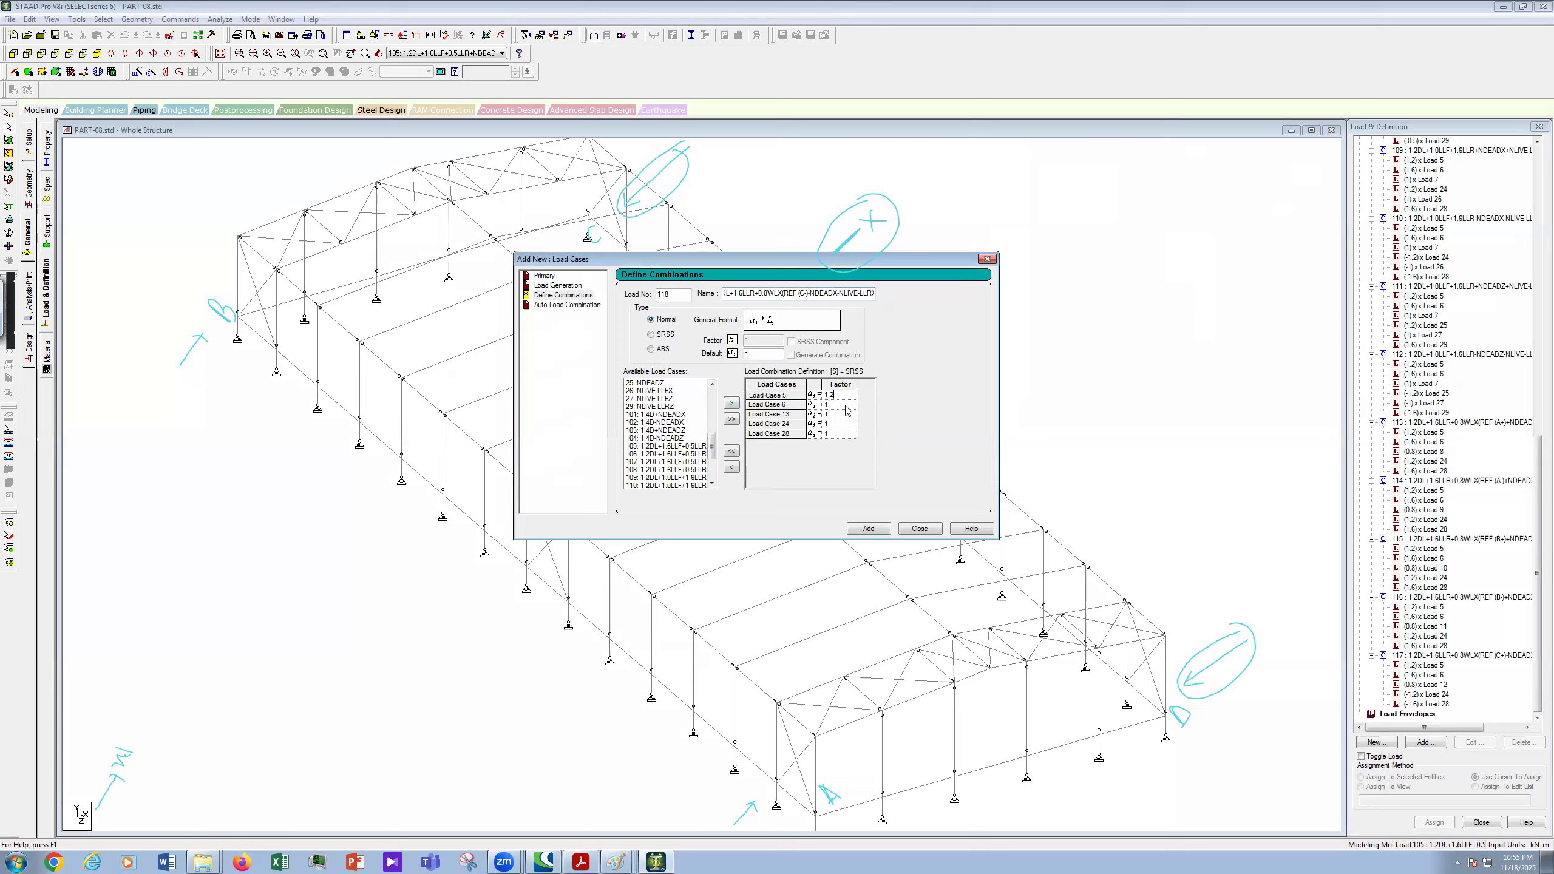
click(847, 404)
text(.6)
click(845, 415)
key(BackSpace)
text(0.8)
click(846, 424)
text(.2)
key(Home)
text(-)
click(845, 435)
text(-1.)
- Copy the combination name and add combination 118 to the model
click(874, 295)
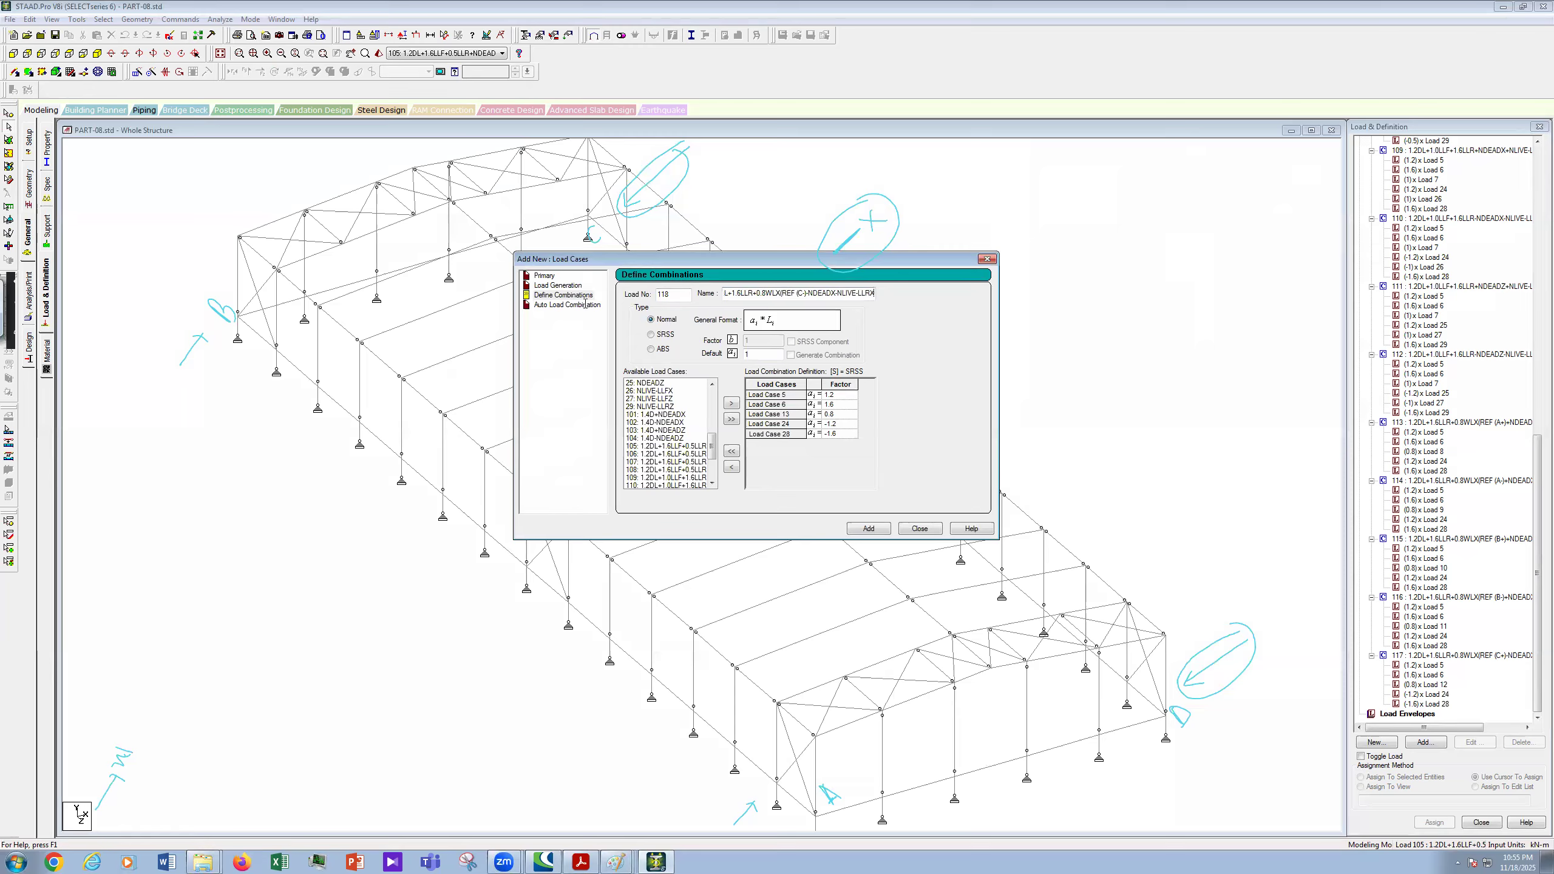
key(ctrl+a)
right_click(846, 294)
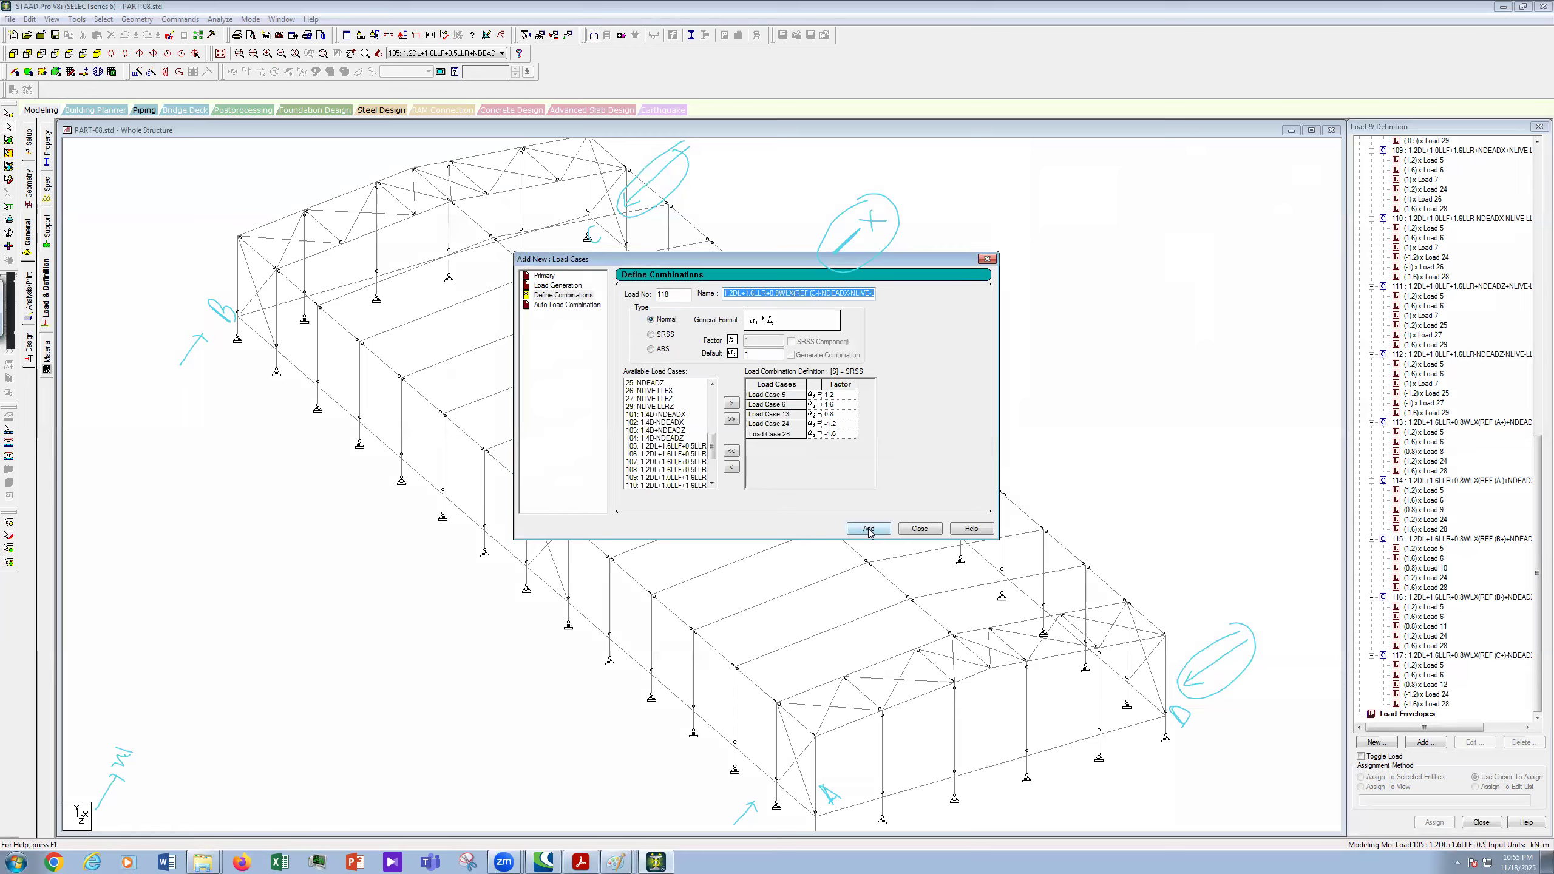
key(Return)
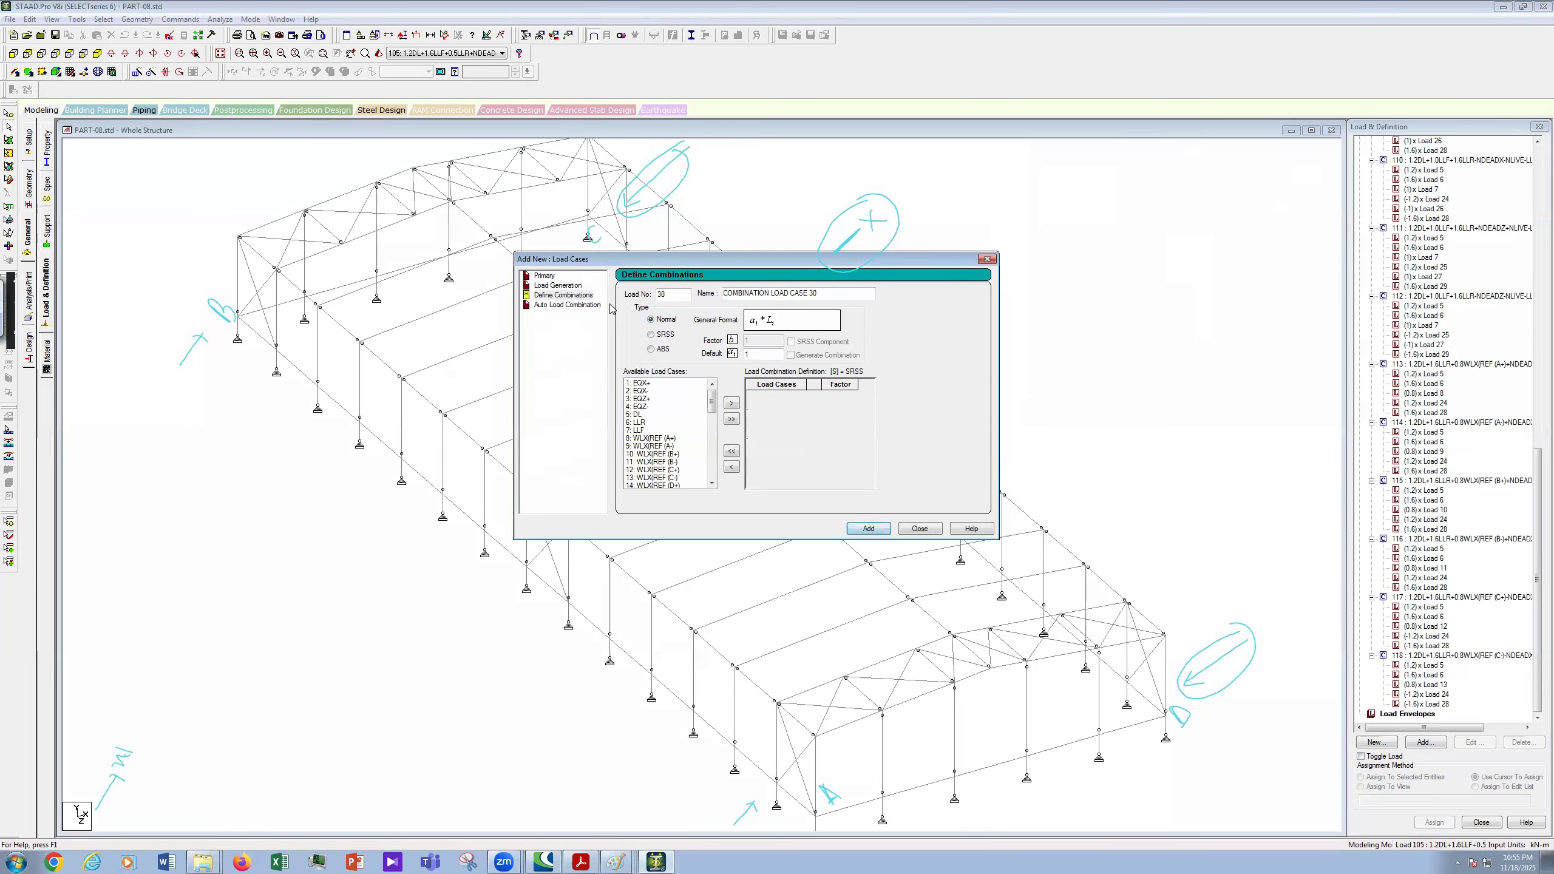
- Set load number 119 and paste the previous name, changing the wind label to (D+)
text(119)
key(Tab)
key(shift+Home)
key(ctrl+v)
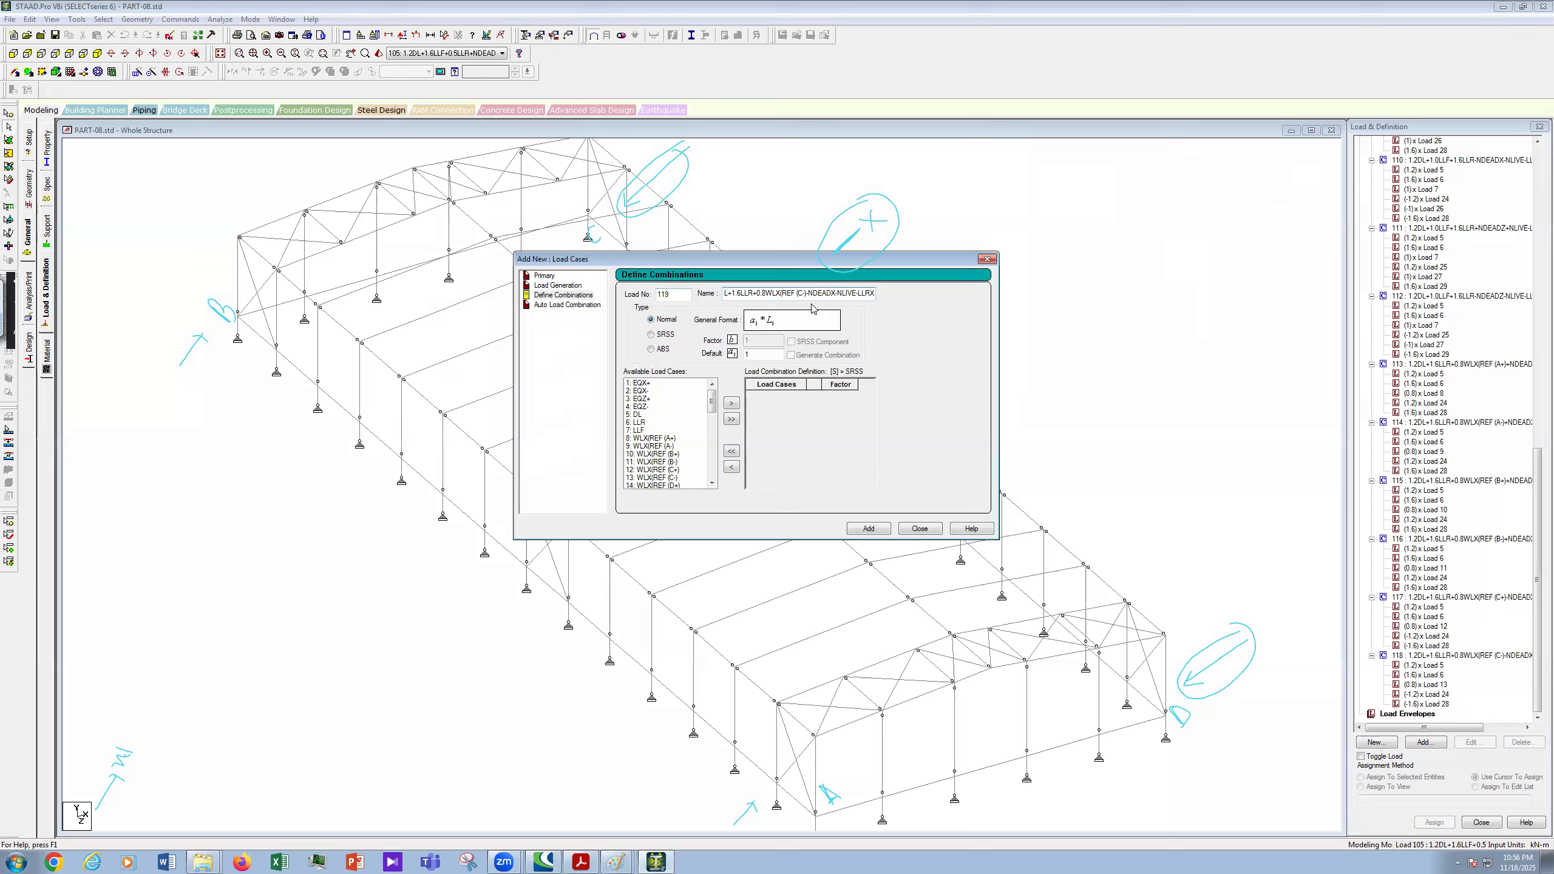
click(803, 293)
text(D)
key(BackSpace)
key(BackSpace)
key(BackSpace)
text(-)
text())
key(BackSpace)
text(+)
- Move load cases 5, 6, 14, 24 and 28 into combination 119
click(641, 417)
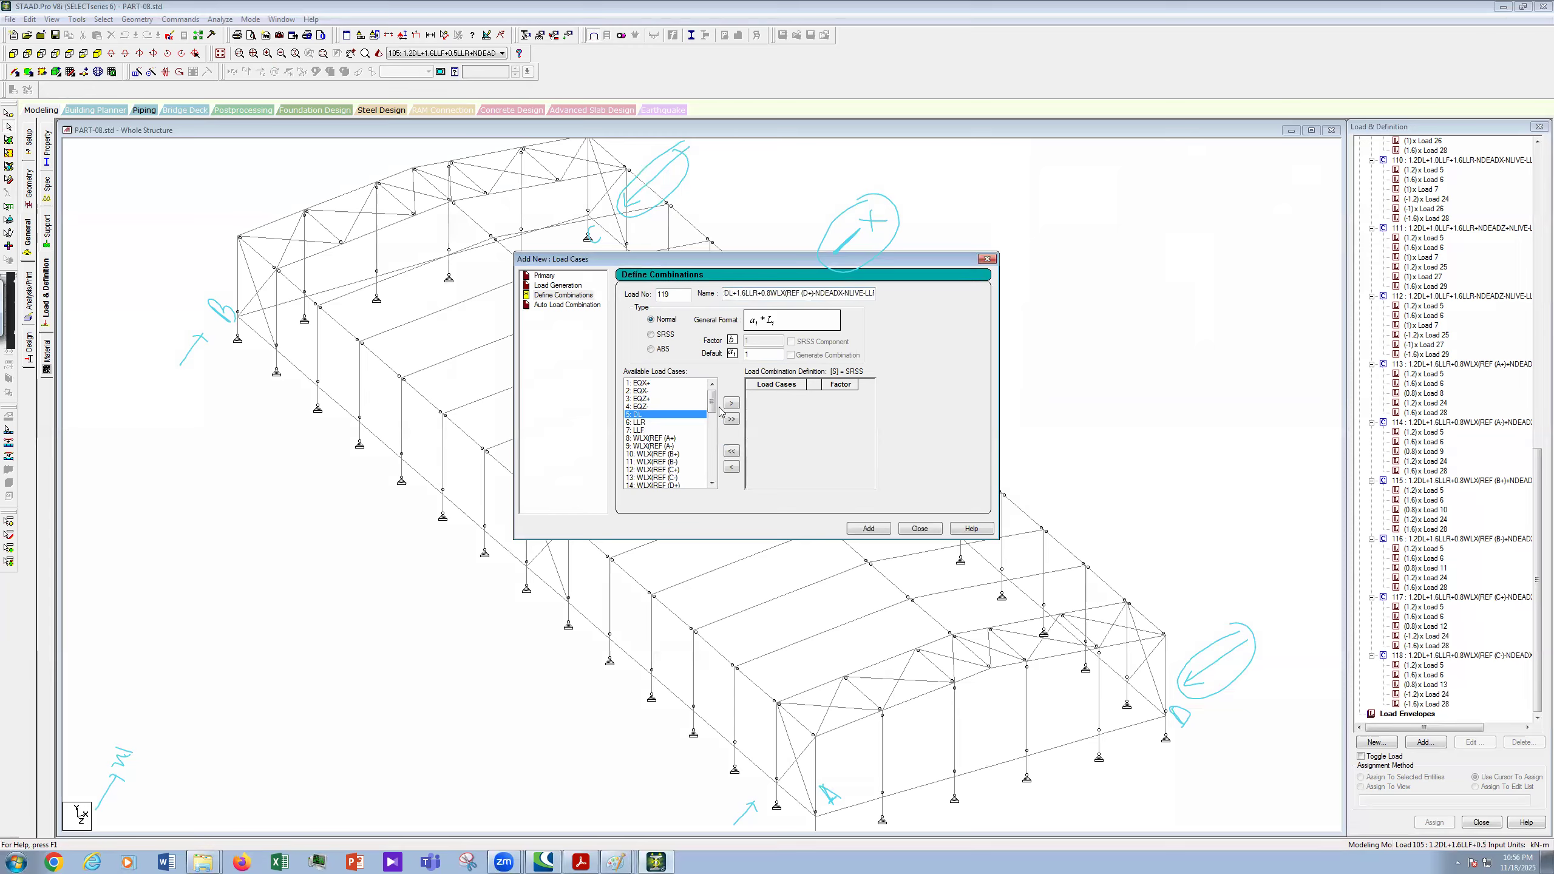
scroll(697, 419, down, 3)
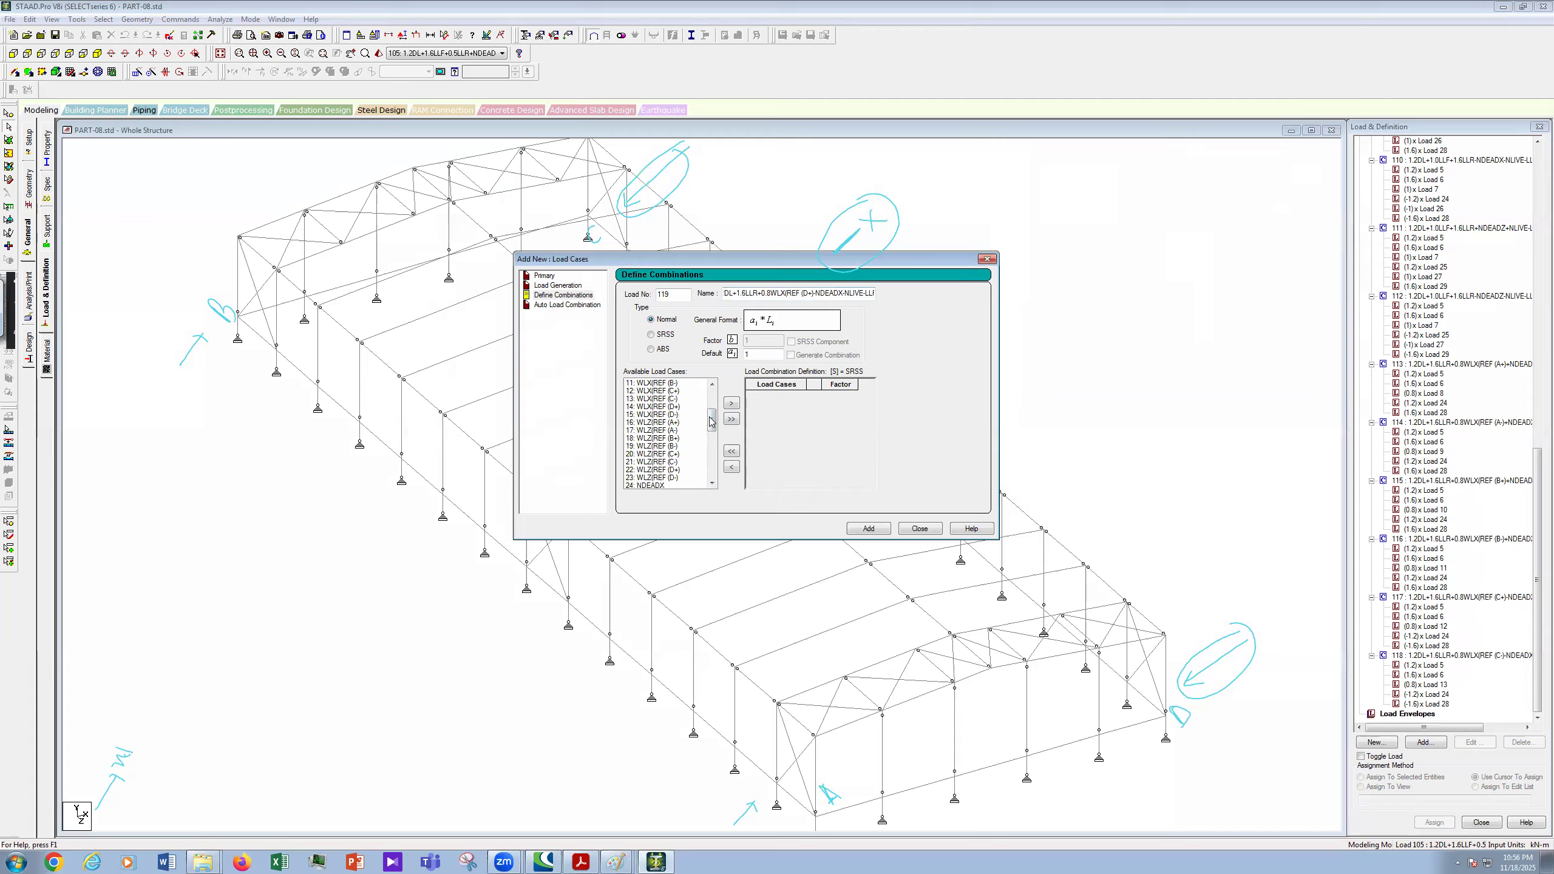
click(673, 407)
click(714, 441)
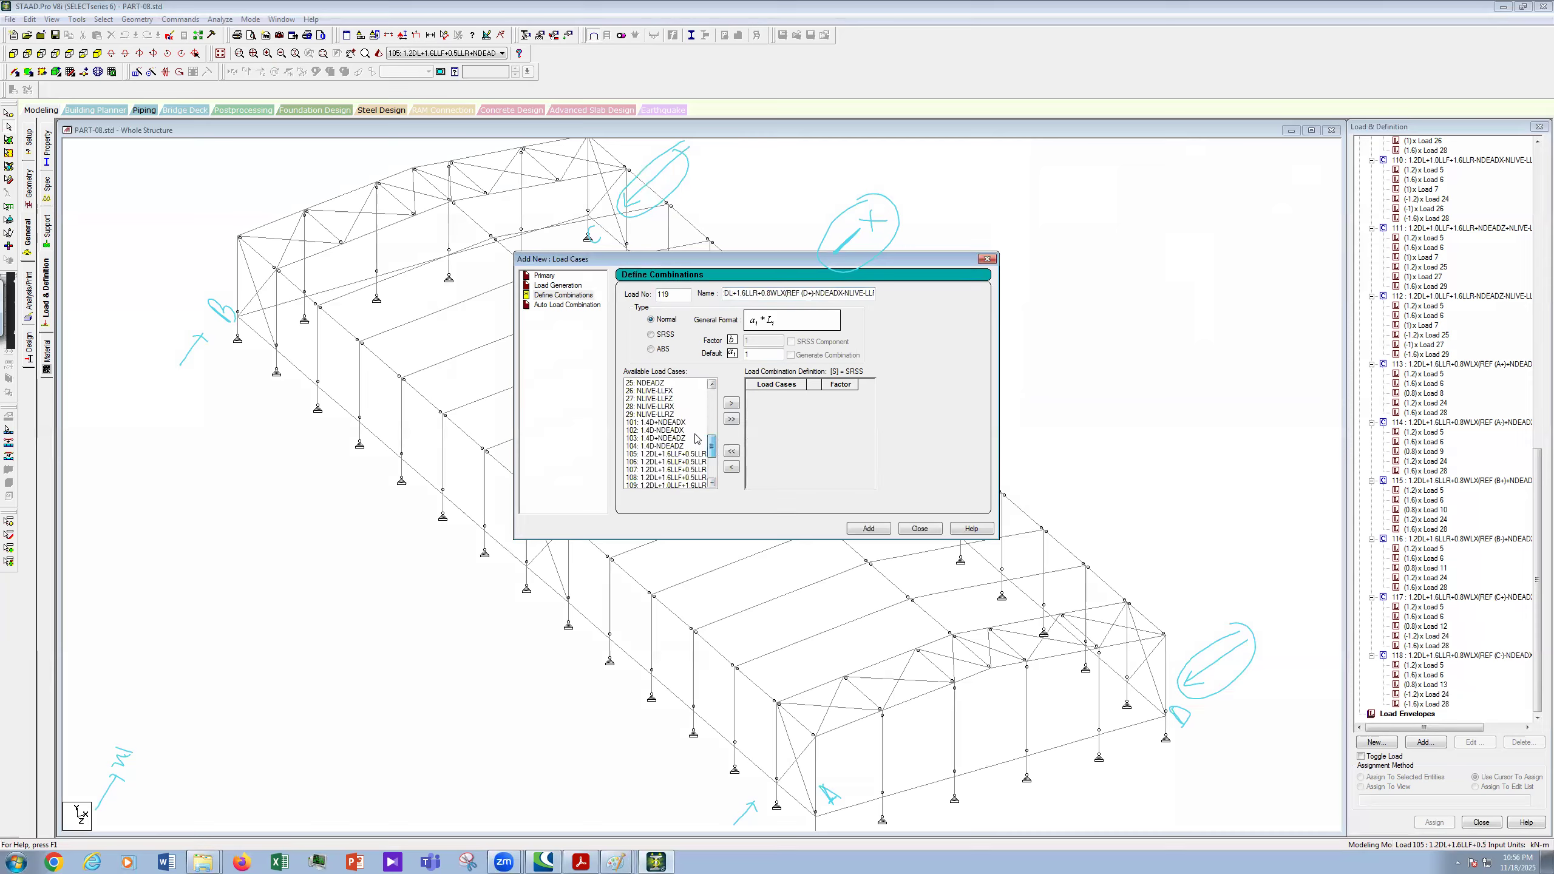
scroll(697, 439, up, 2)
click(653, 431)
click(731, 403)
- Enter factors 1.2, 1.6, 0.8, -1.2 and -1.6 for cases 5, 6, 14, 24 and 28
text(.2)
key(Return)
click(843, 405)
text(.6)
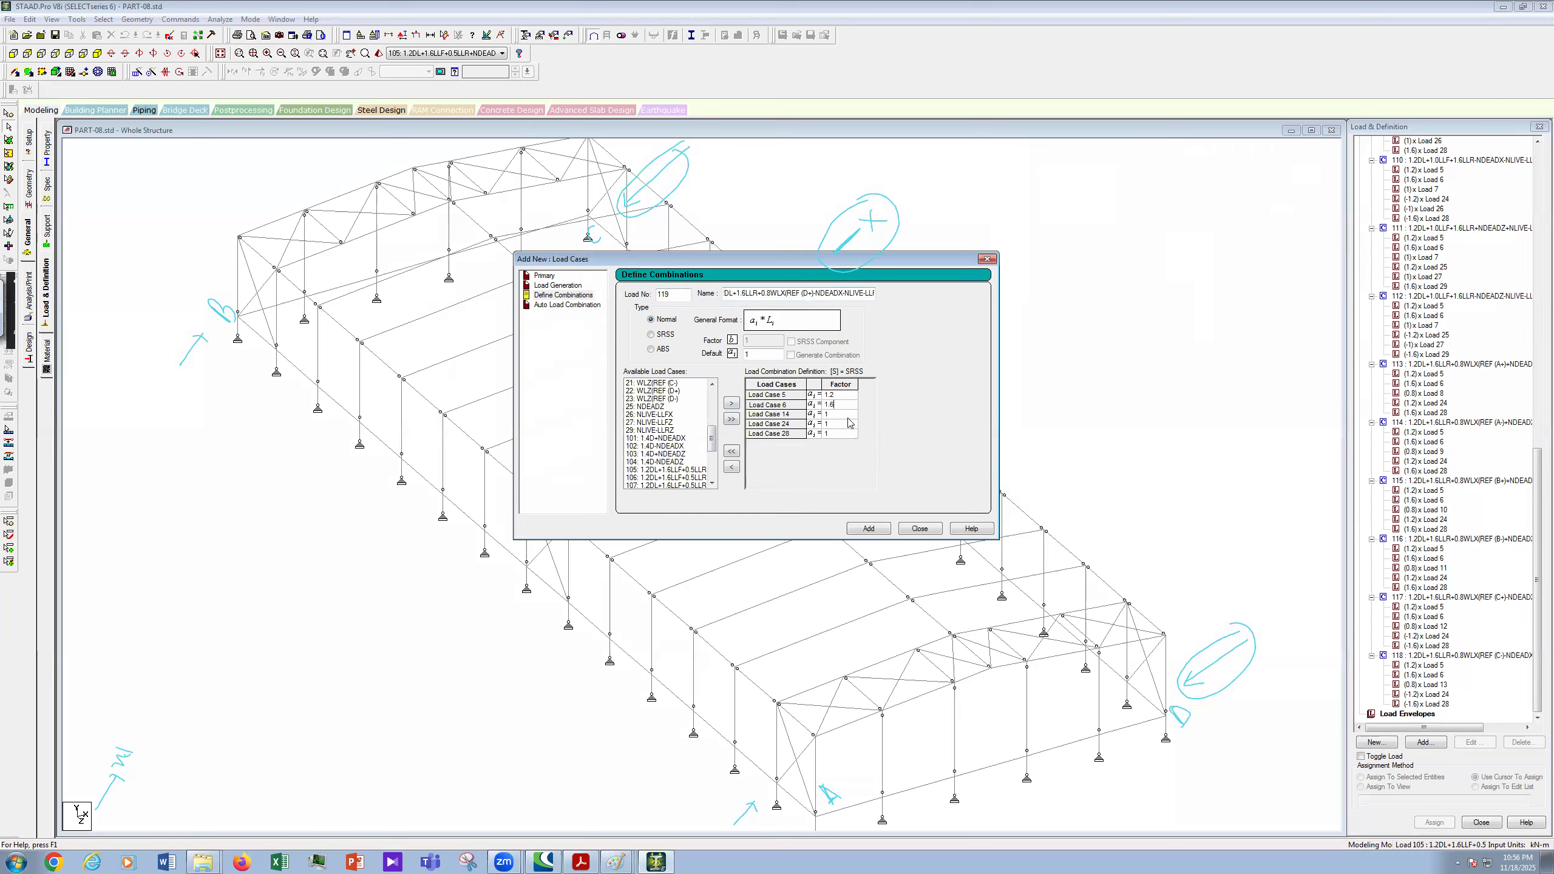
click(844, 414)
key(BackSpace)
text(0.8)
click(843, 424)
key(BackSpace)
text(-1)
click(848, 436)
key(BackSpace)
text(-1.6)
- Select the full combination 119 name for copying
click(723, 294)
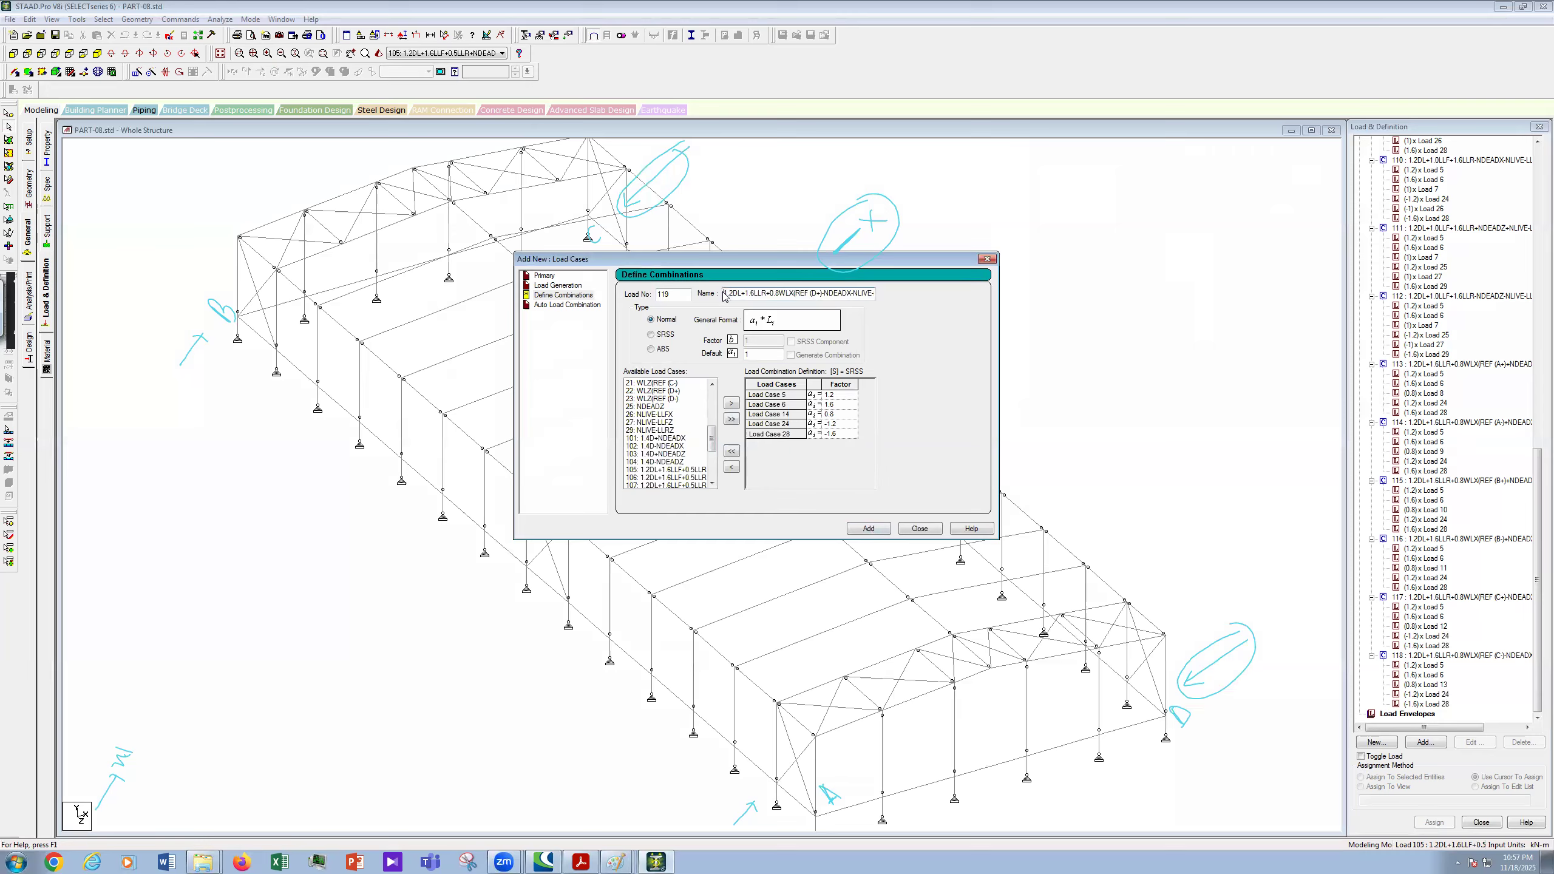
double_click(724, 294)
mouse_move(882, 305)
mouse_down()
mouse_move(841, 323)
mouse_move(842, 307)
mouse_move(880, 305)
mouse_up()
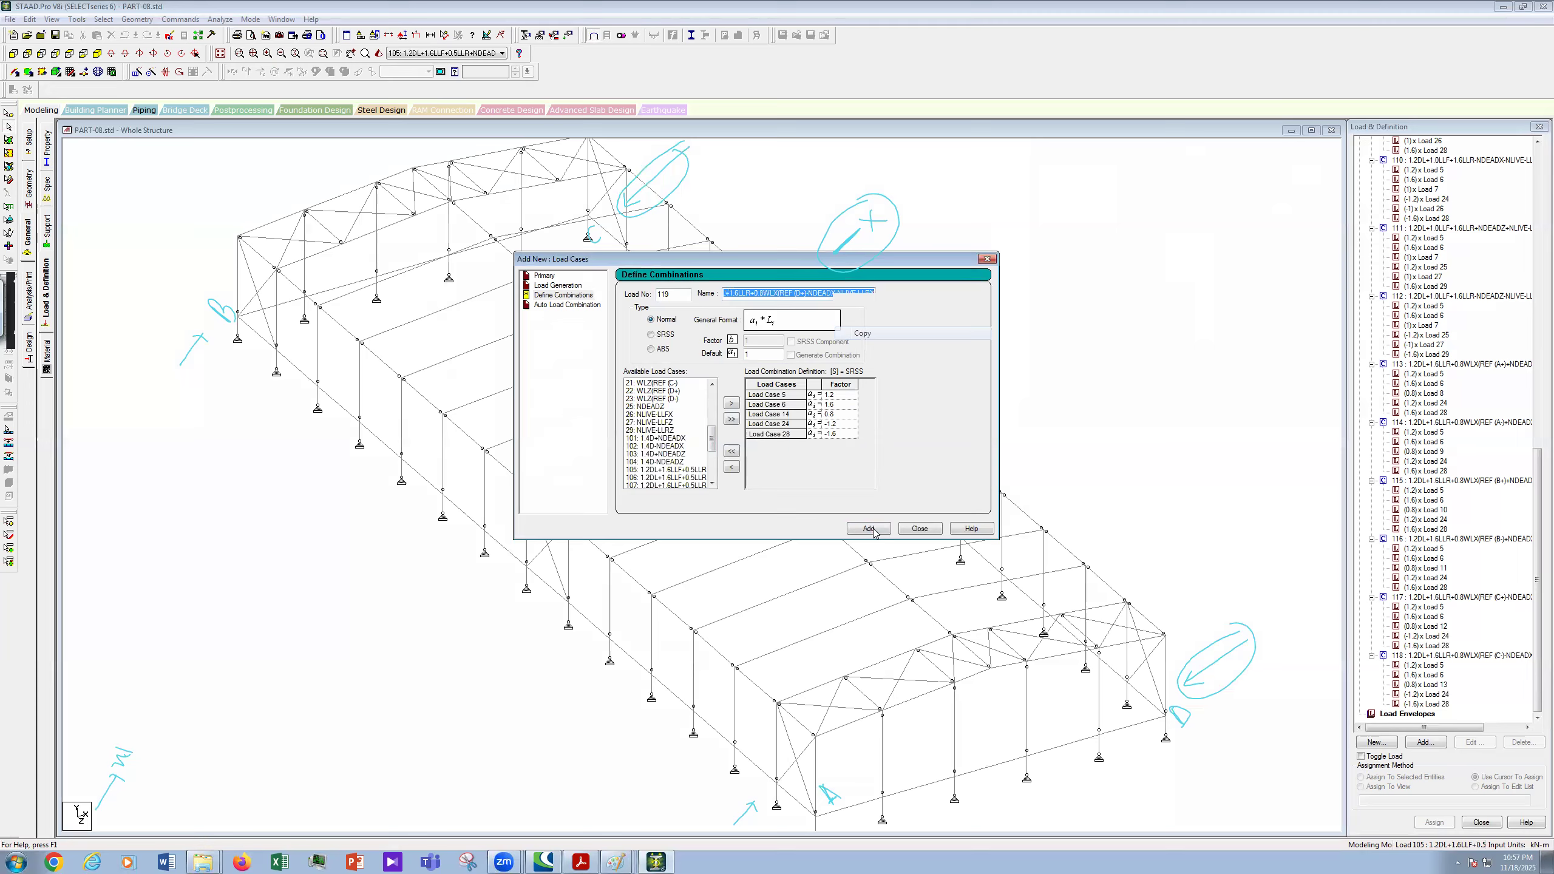
- Add combination 119, then start combination 120 with the previous name minus its trailing plus
key(Return)
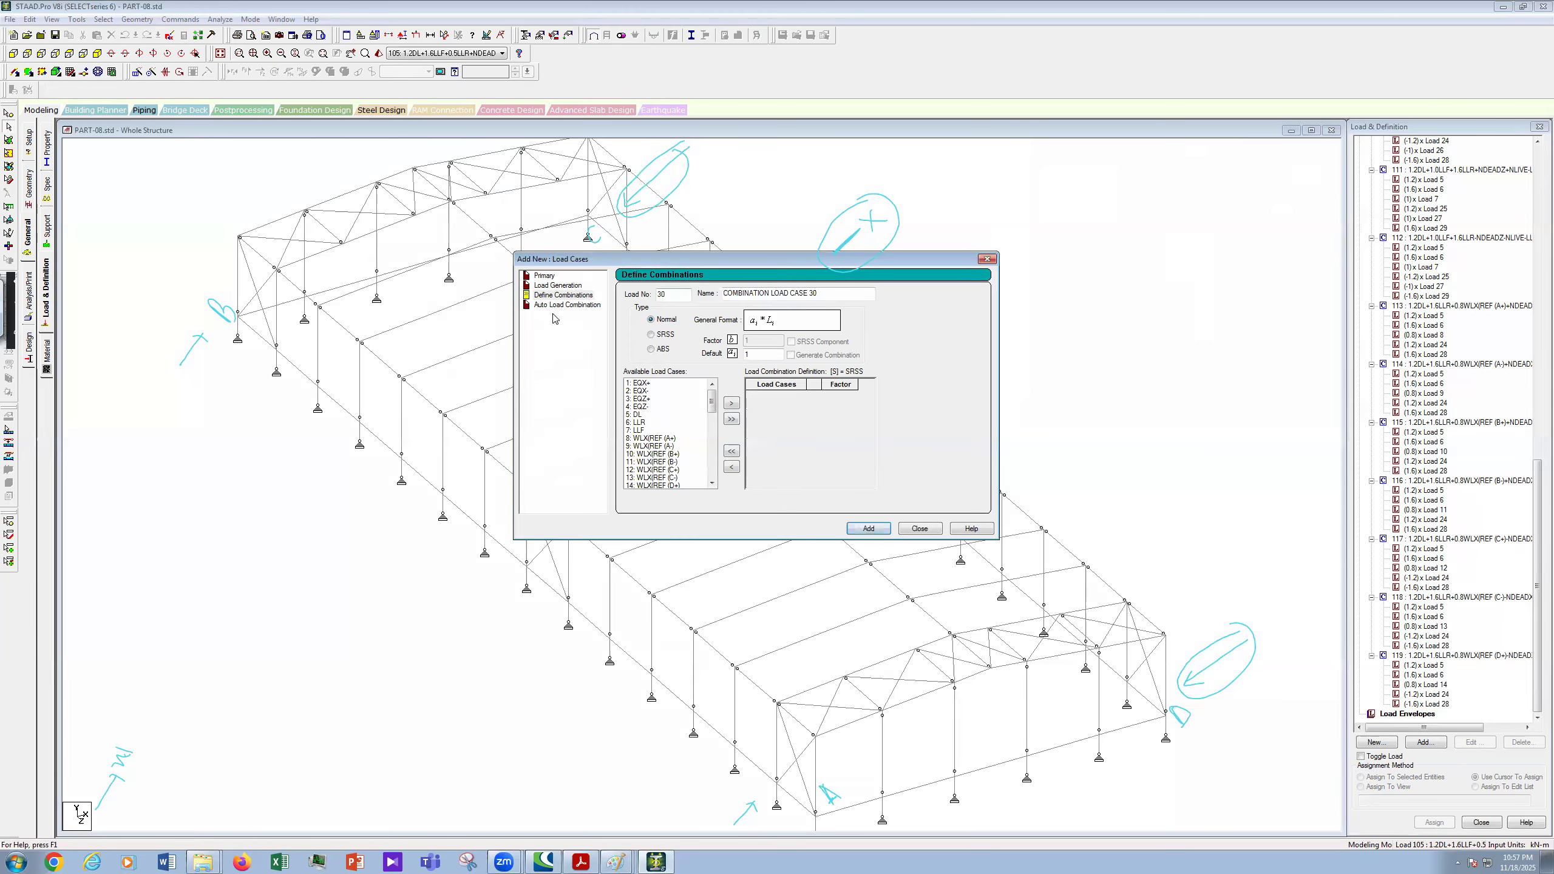
text(120)
key(Tab)
key(ctrl+v)
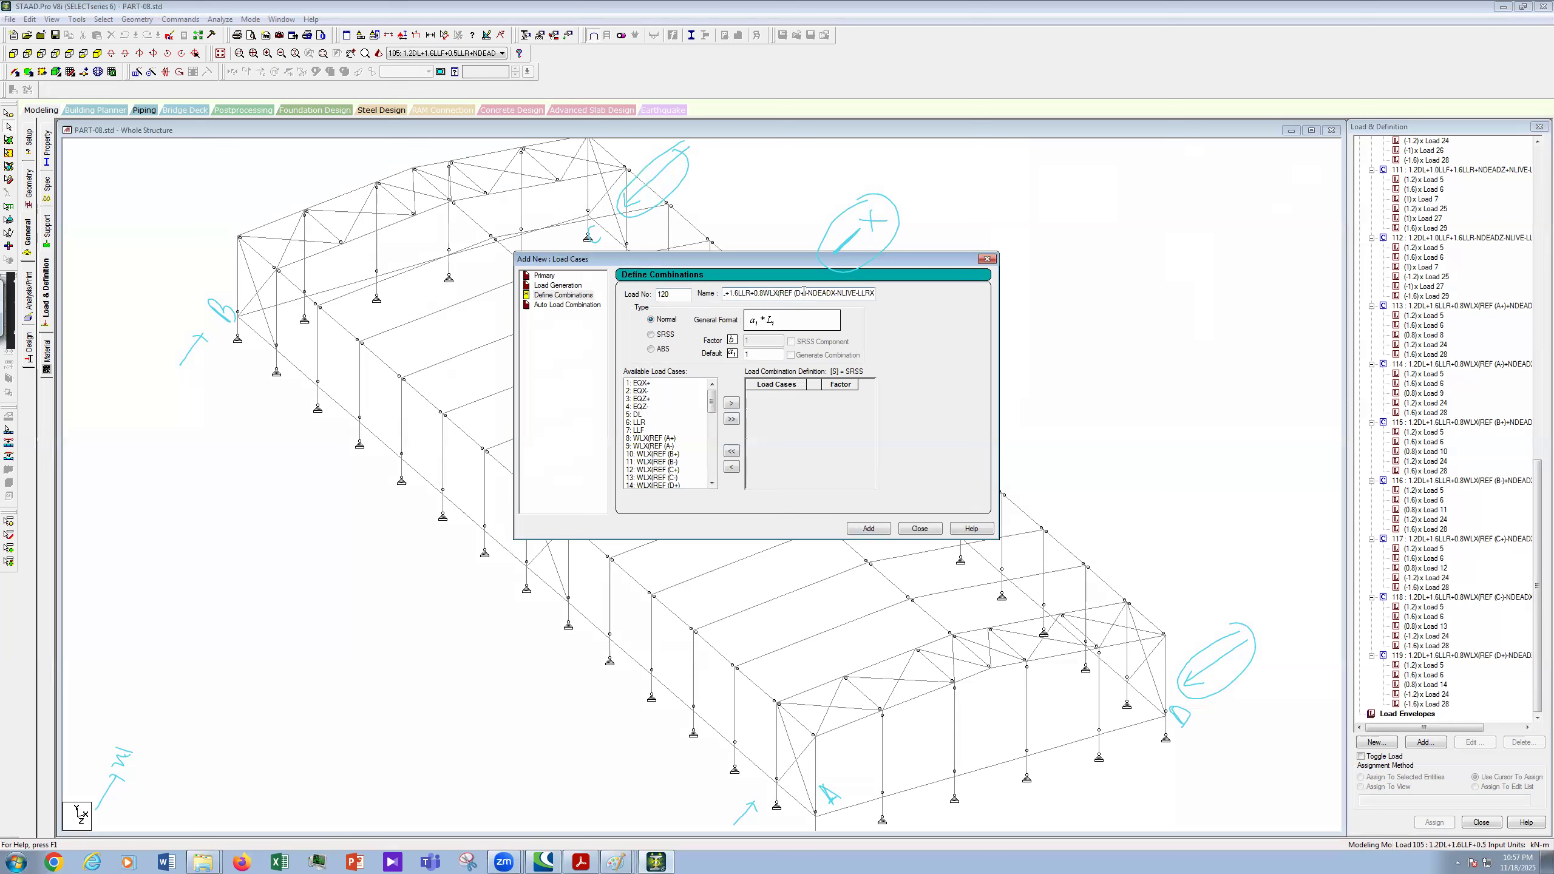
key(BackSpace)
key(BackSpace)
- Select load cases DL, LLR, 15 WLX(REF (D-), NDEADX and NLIVE-LLRX
drag(639, 414, 640, 423)
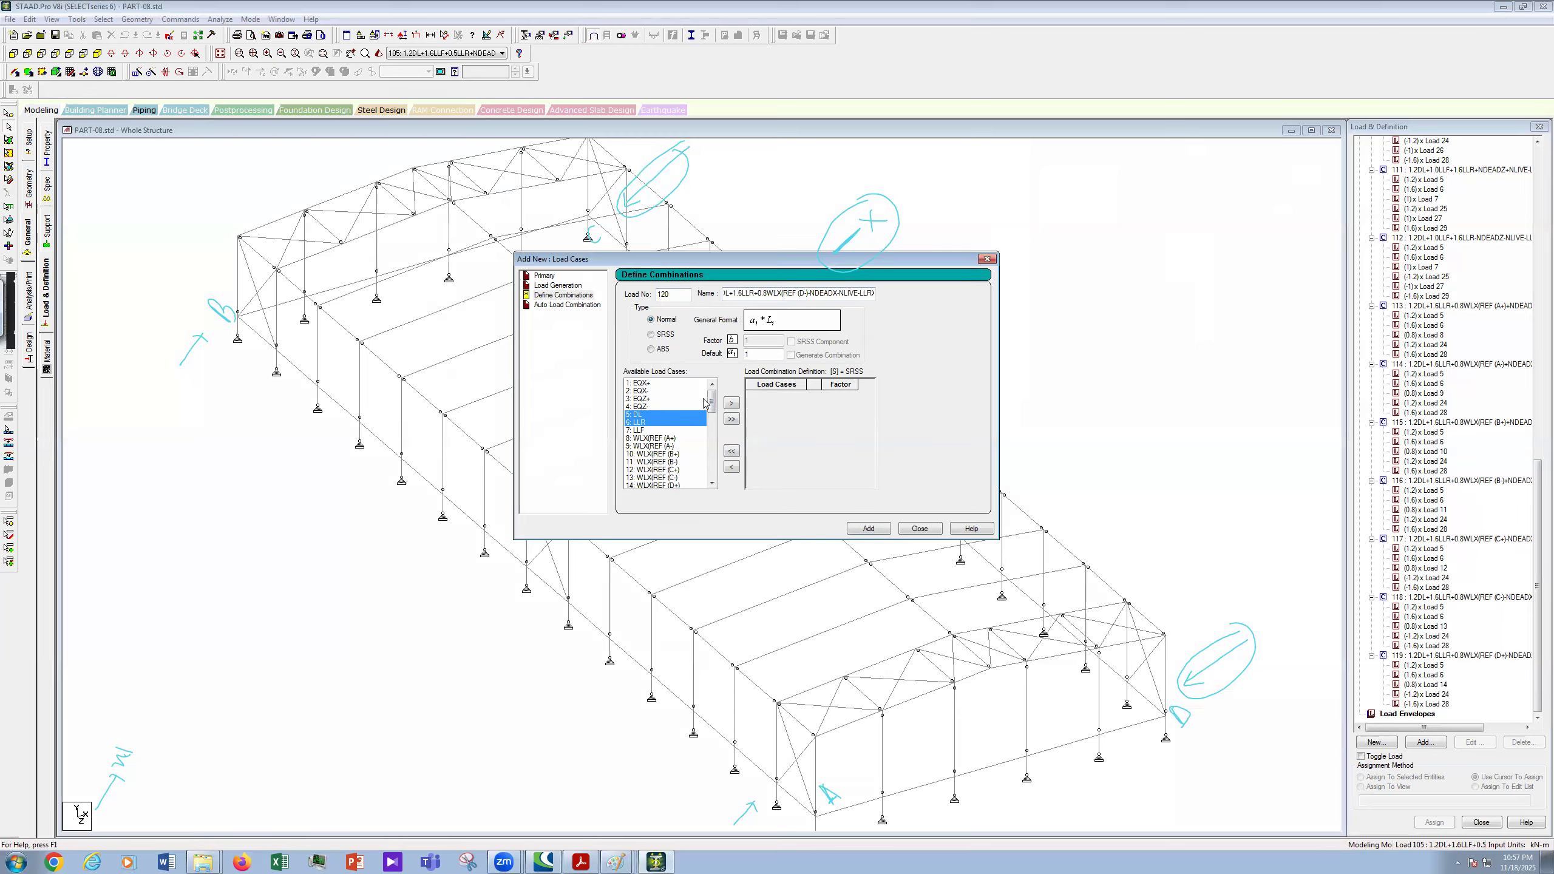
scroll(713, 426, down, 2)
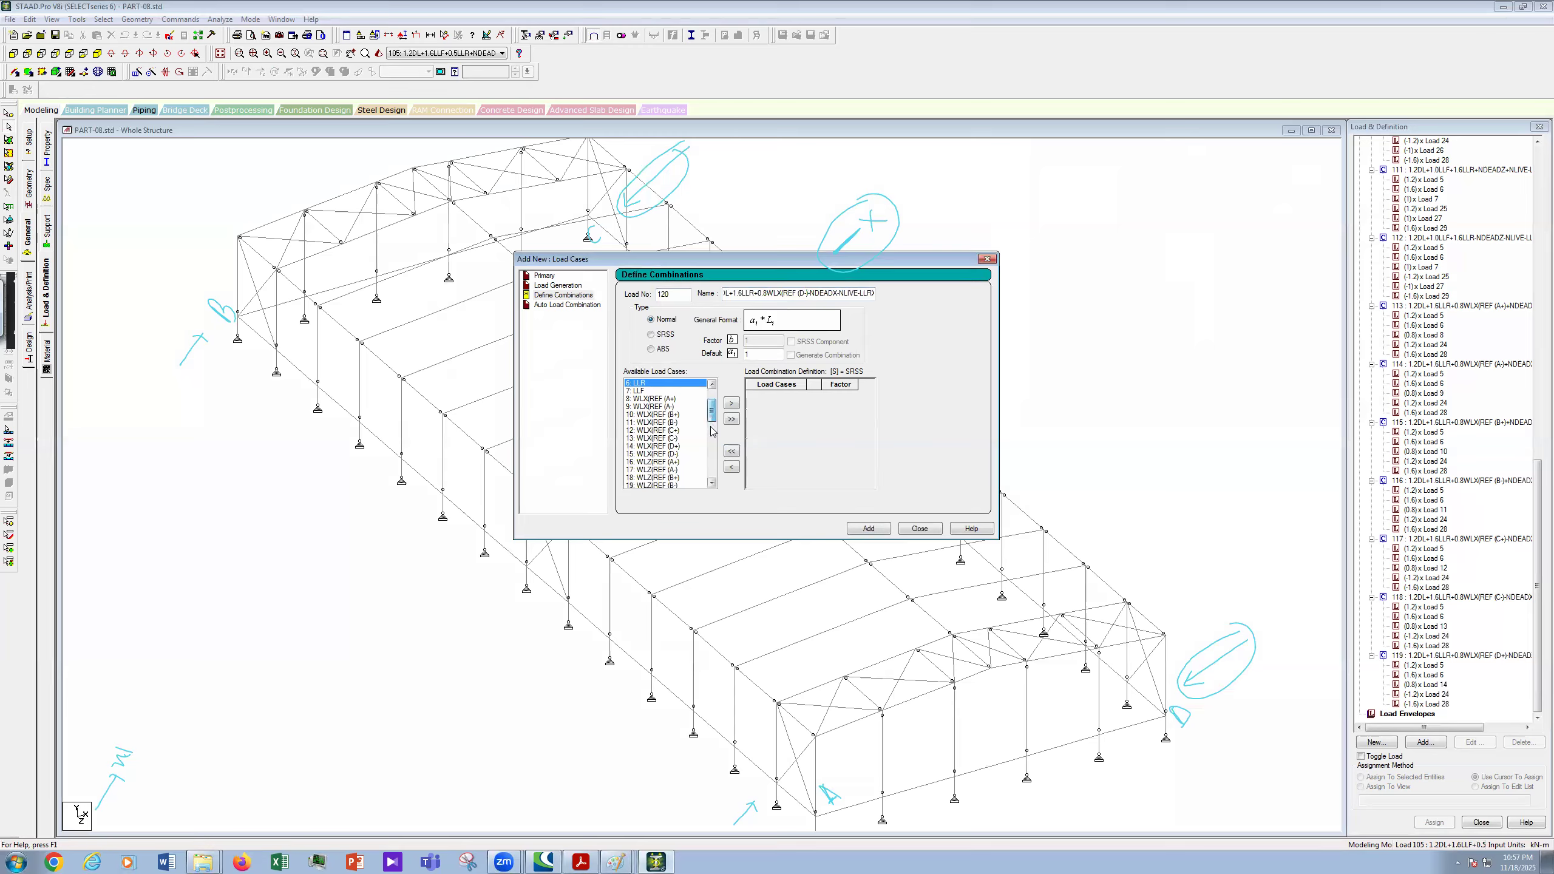
scroll(712, 431, down, 2)
click(673, 407)
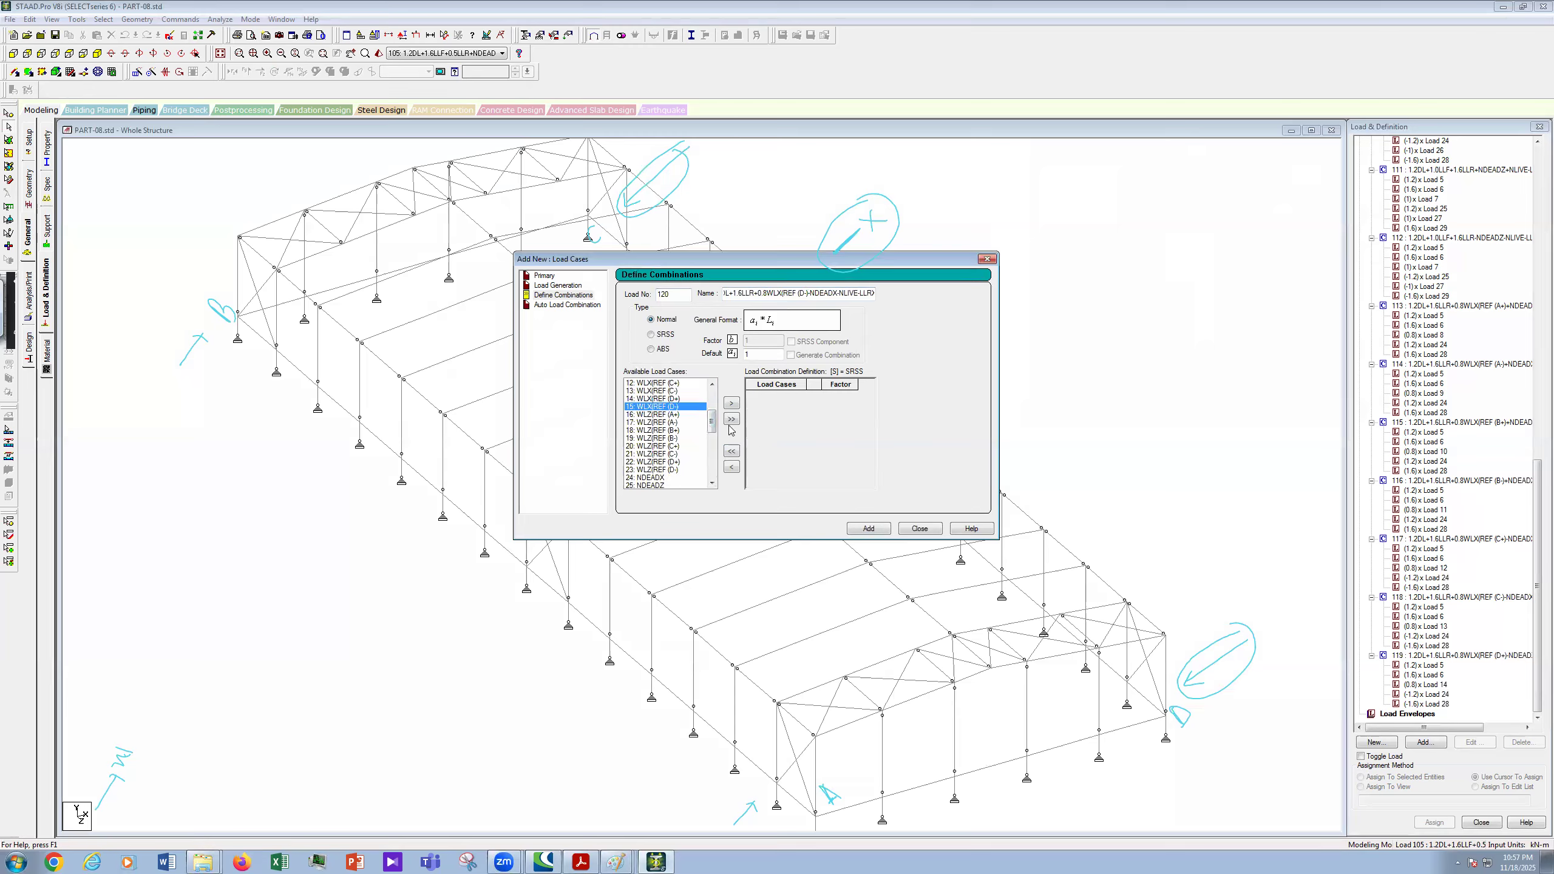
scroll(711, 431, down, 2)
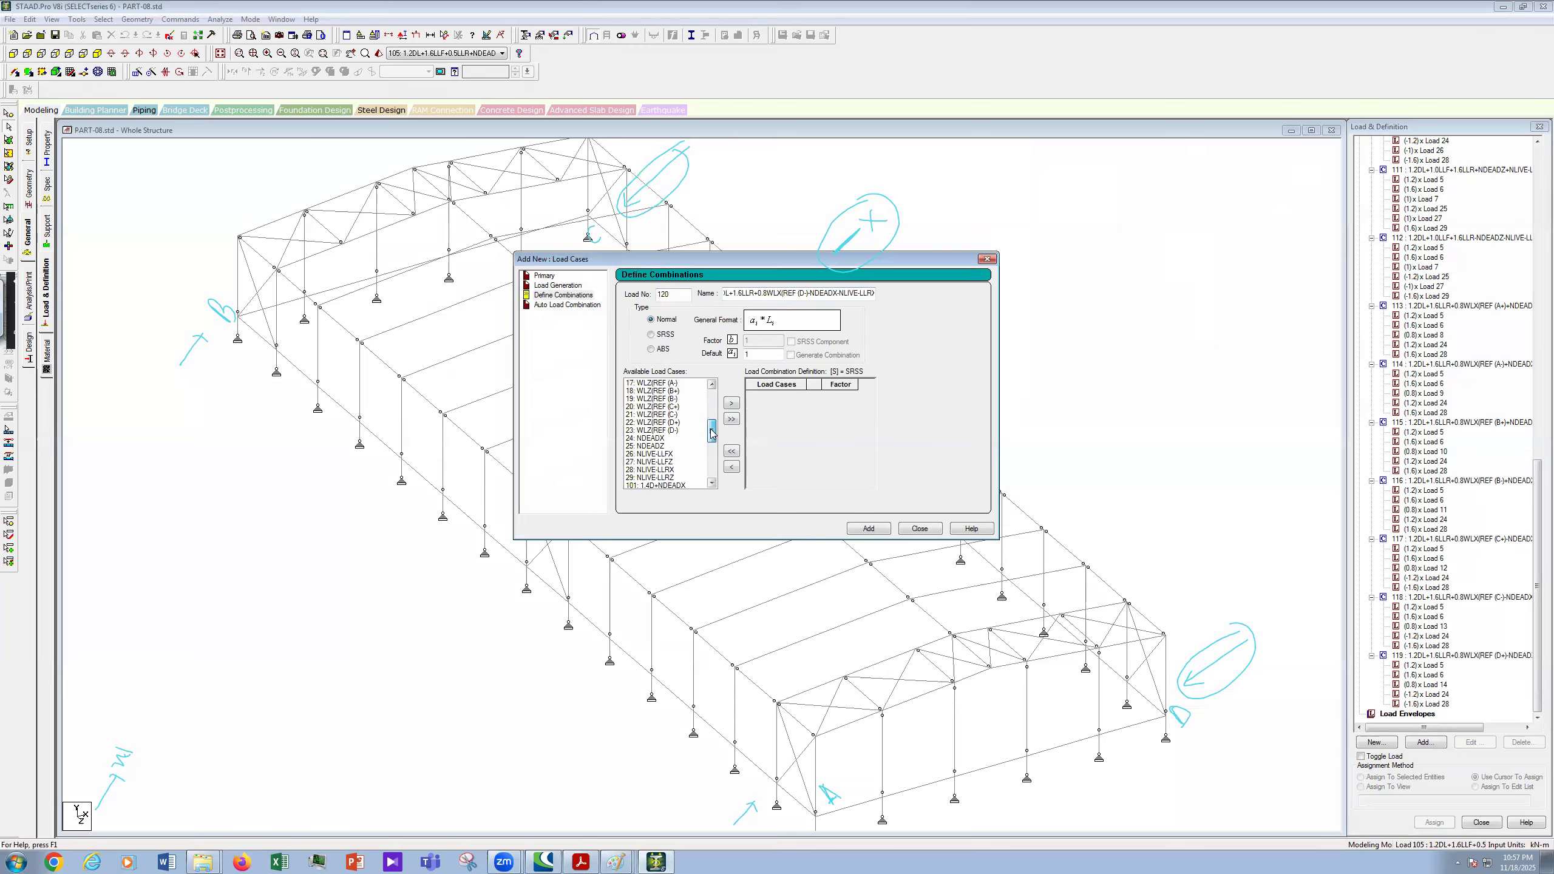
click(665, 438)
ctrl+click(667, 469)
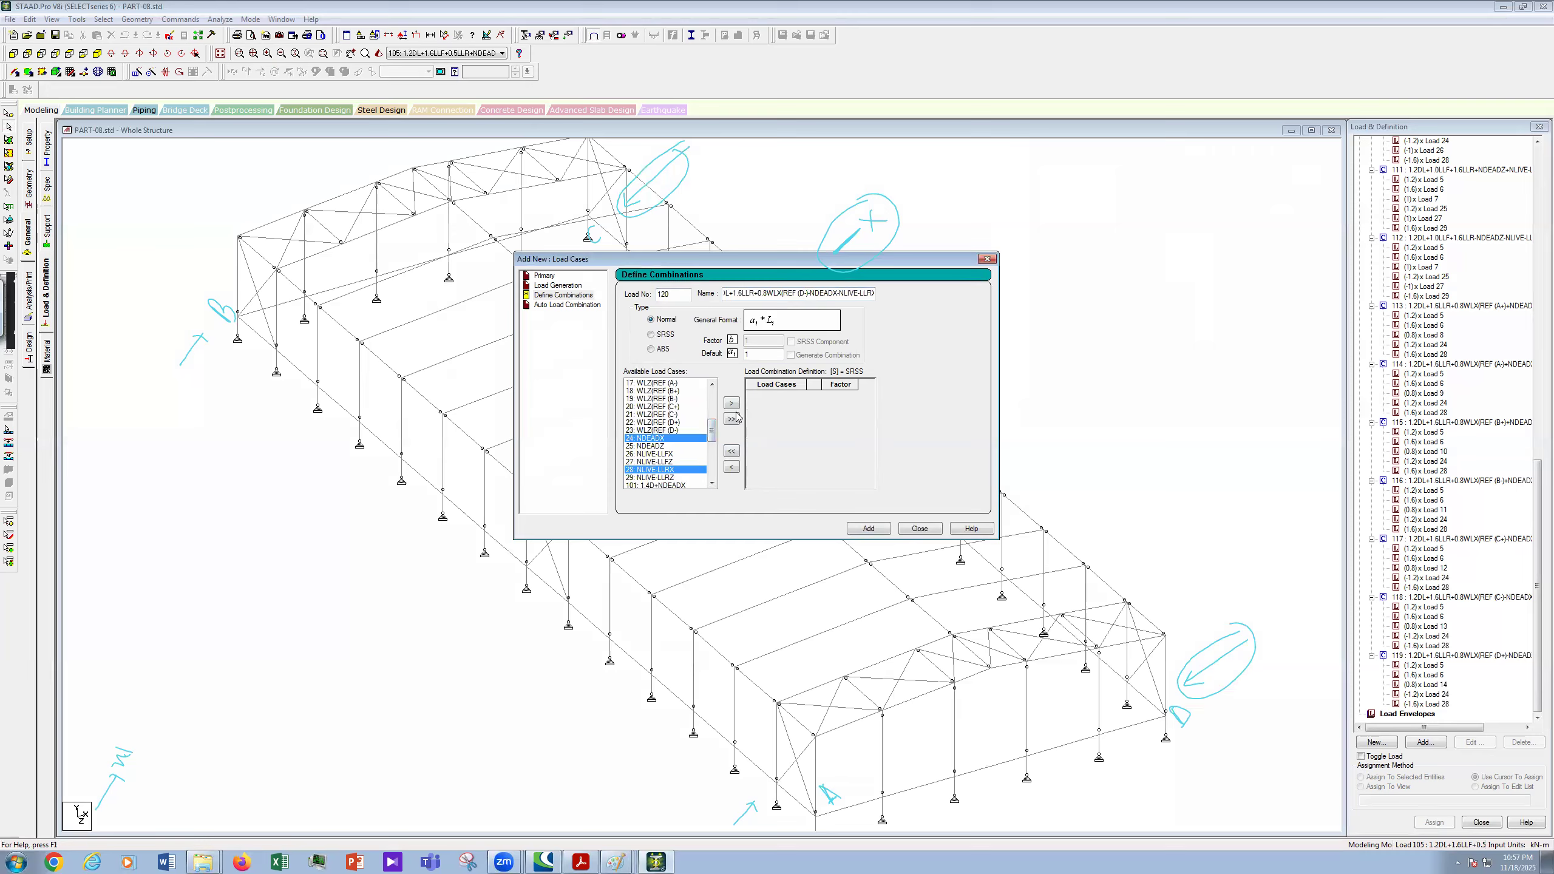
- Move the selected cases into combination 120 and set factors 1.2, 1.6 and 0.8
click(845, 395)
text(.2)
click(849, 406)
text(.6)
click(851, 415)
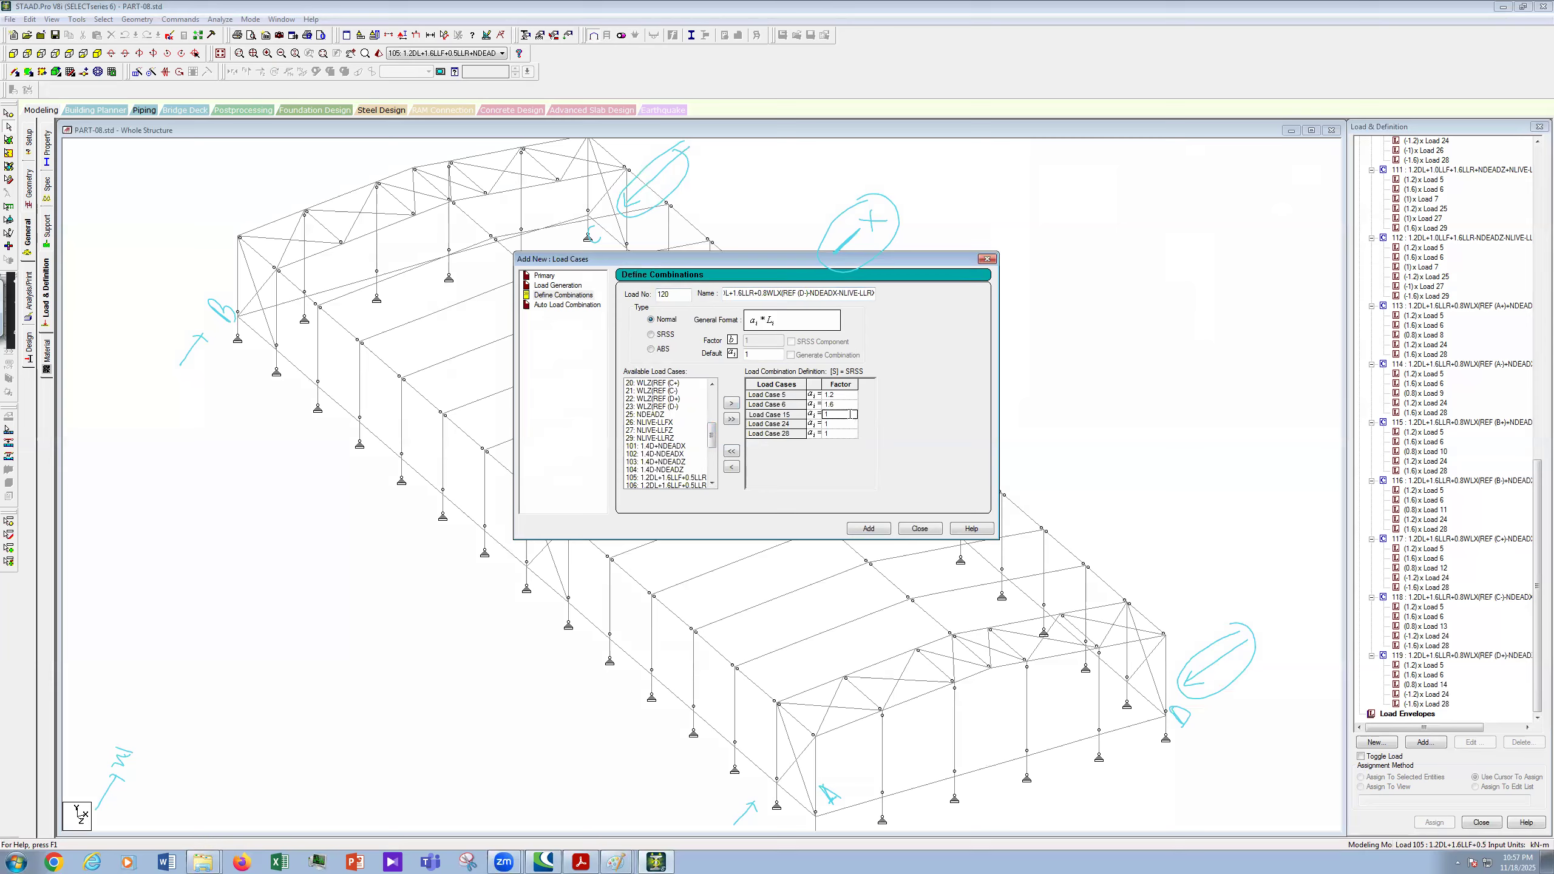
key(BackSpace)
text(0.8)
- Give cases 24 and 28 negative factors -1.2 and -1.6, then add combination 120
click(846, 424)
key(BackSpace)
text(-1.2)
click(844, 435)
key(BackSpace)
text(-)
click(867, 529)
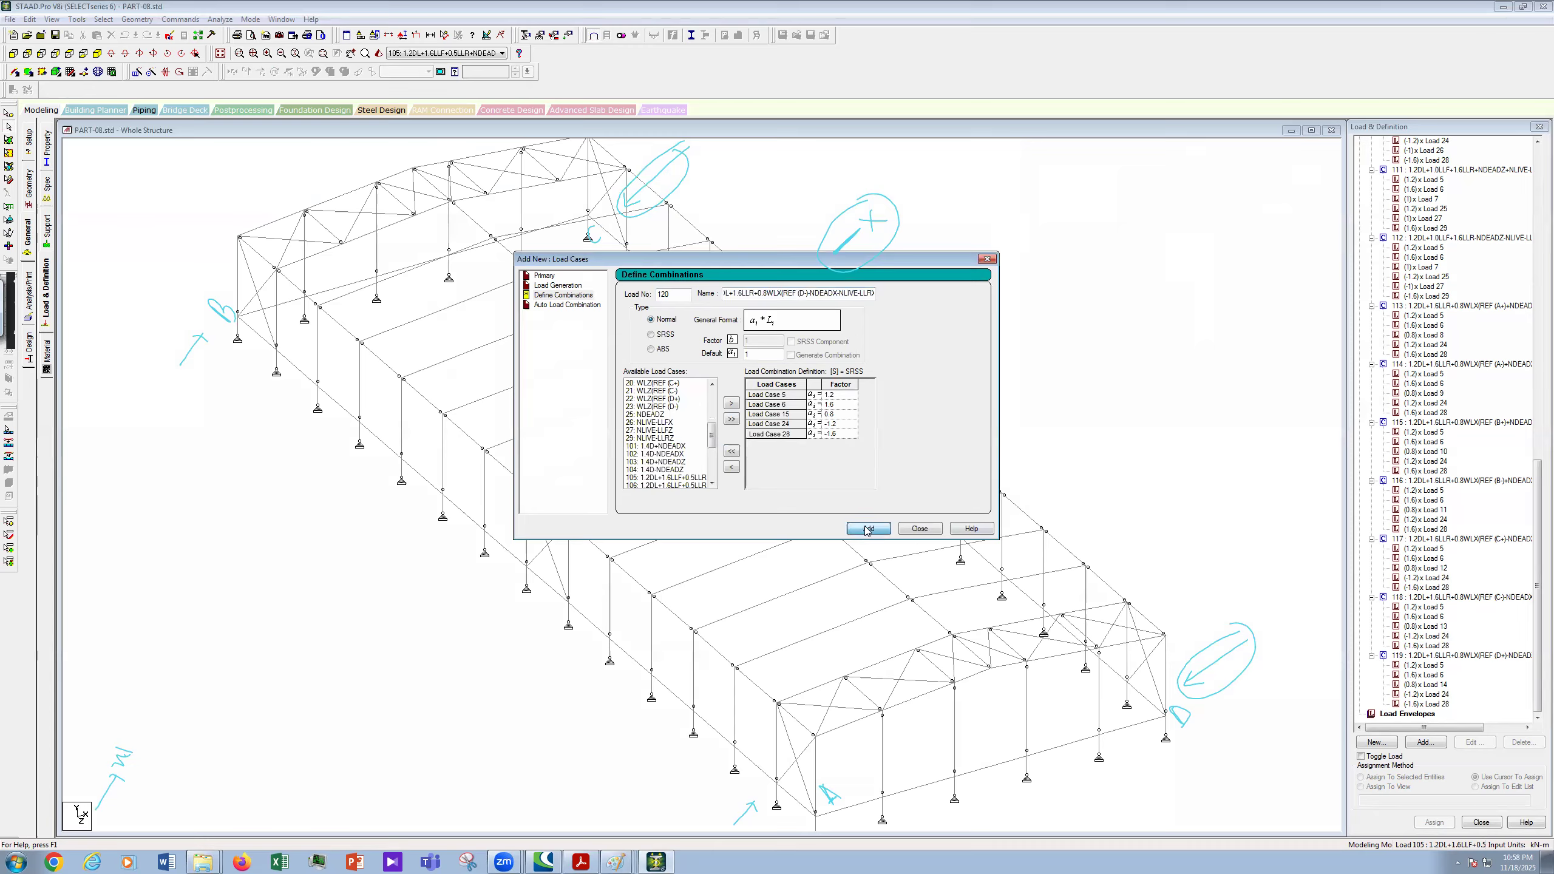
click(1537, 598)
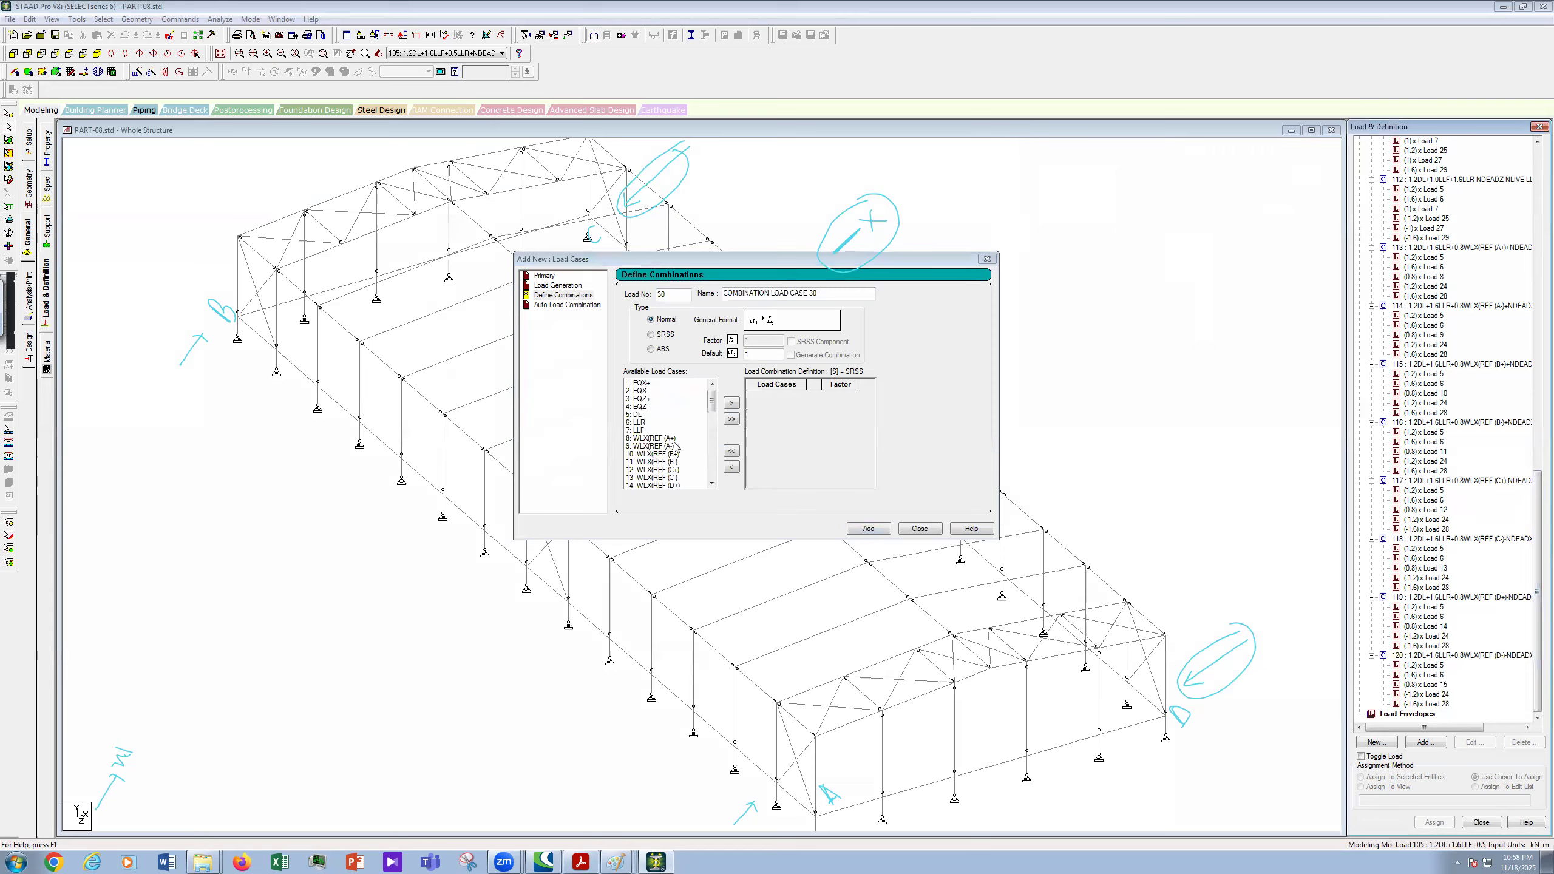
- Start combination 121 and paste the previous combination's name into its Name field
double_click(711, 484)
click(712, 484)
click(712, 483)
click(712, 484)
click(712, 484)
click(712, 384)
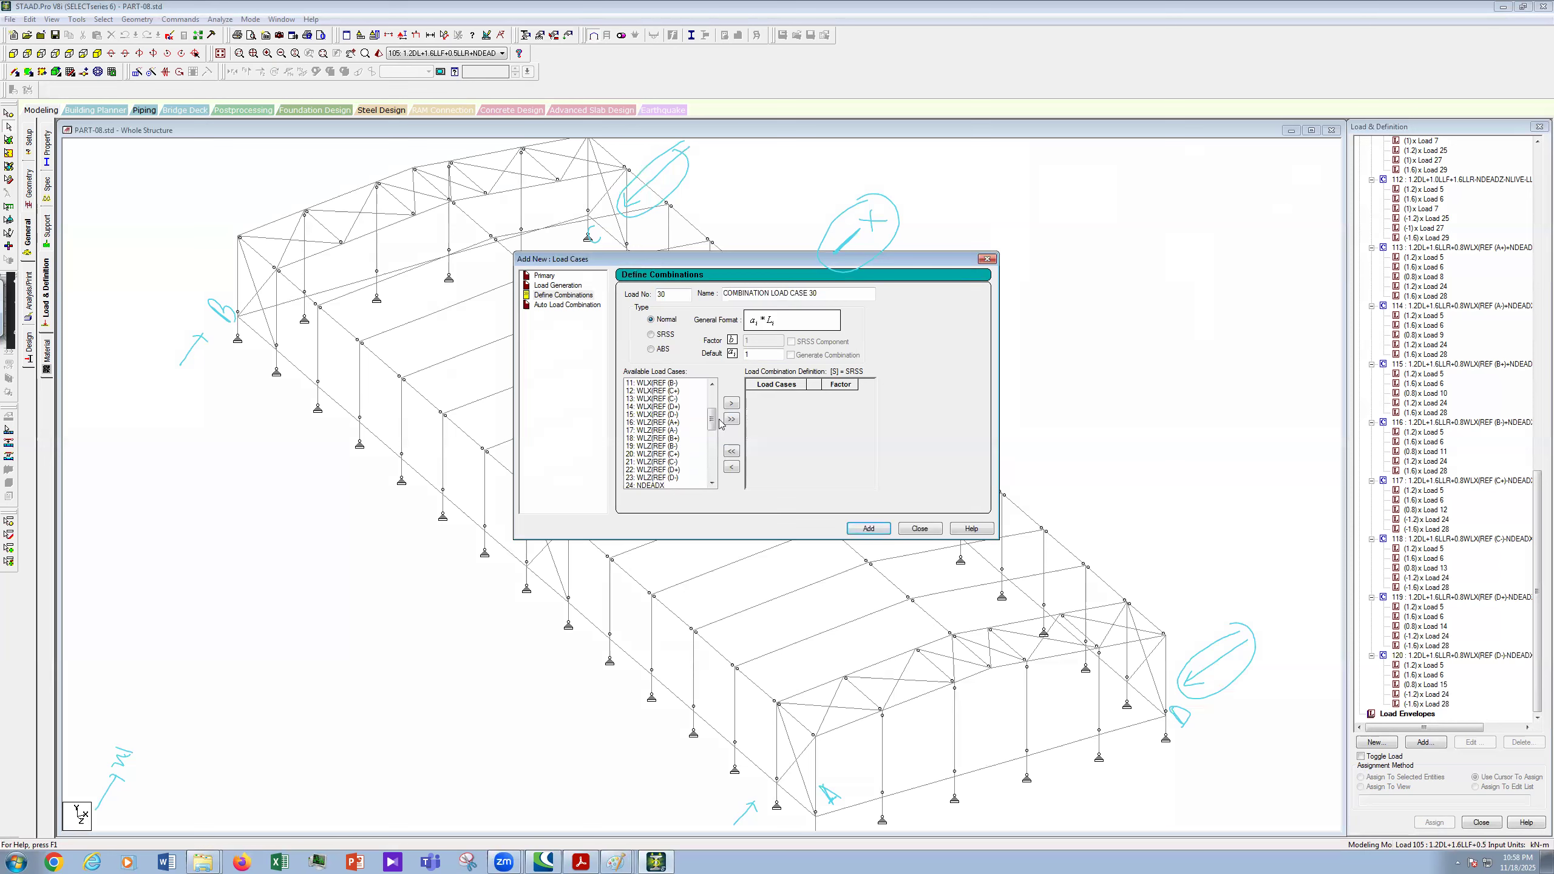
click(1538, 675)
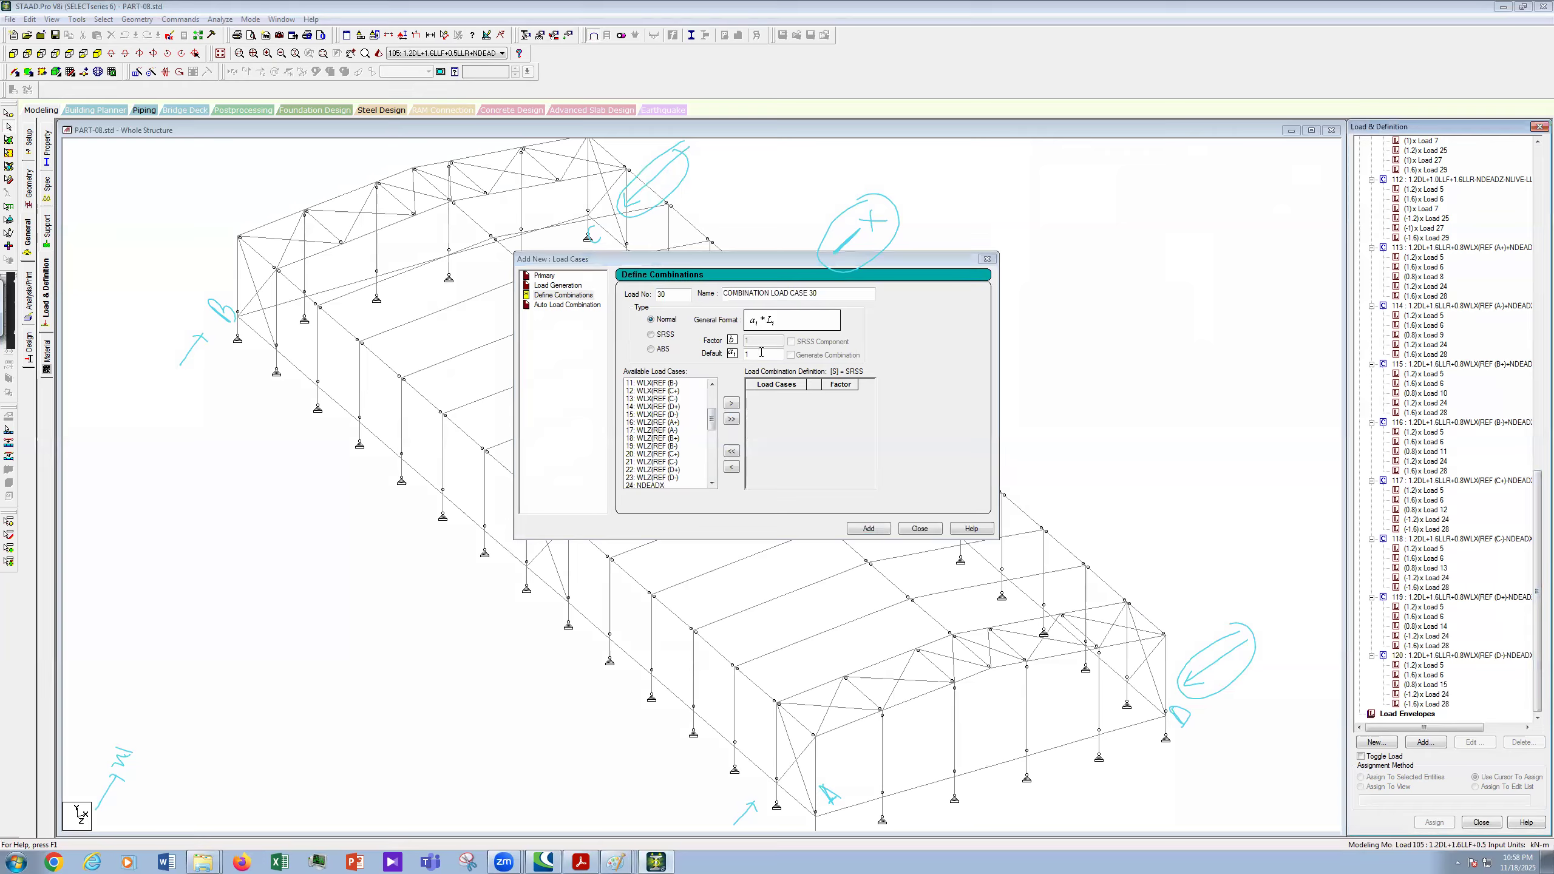
click(619, 314)
text(121)
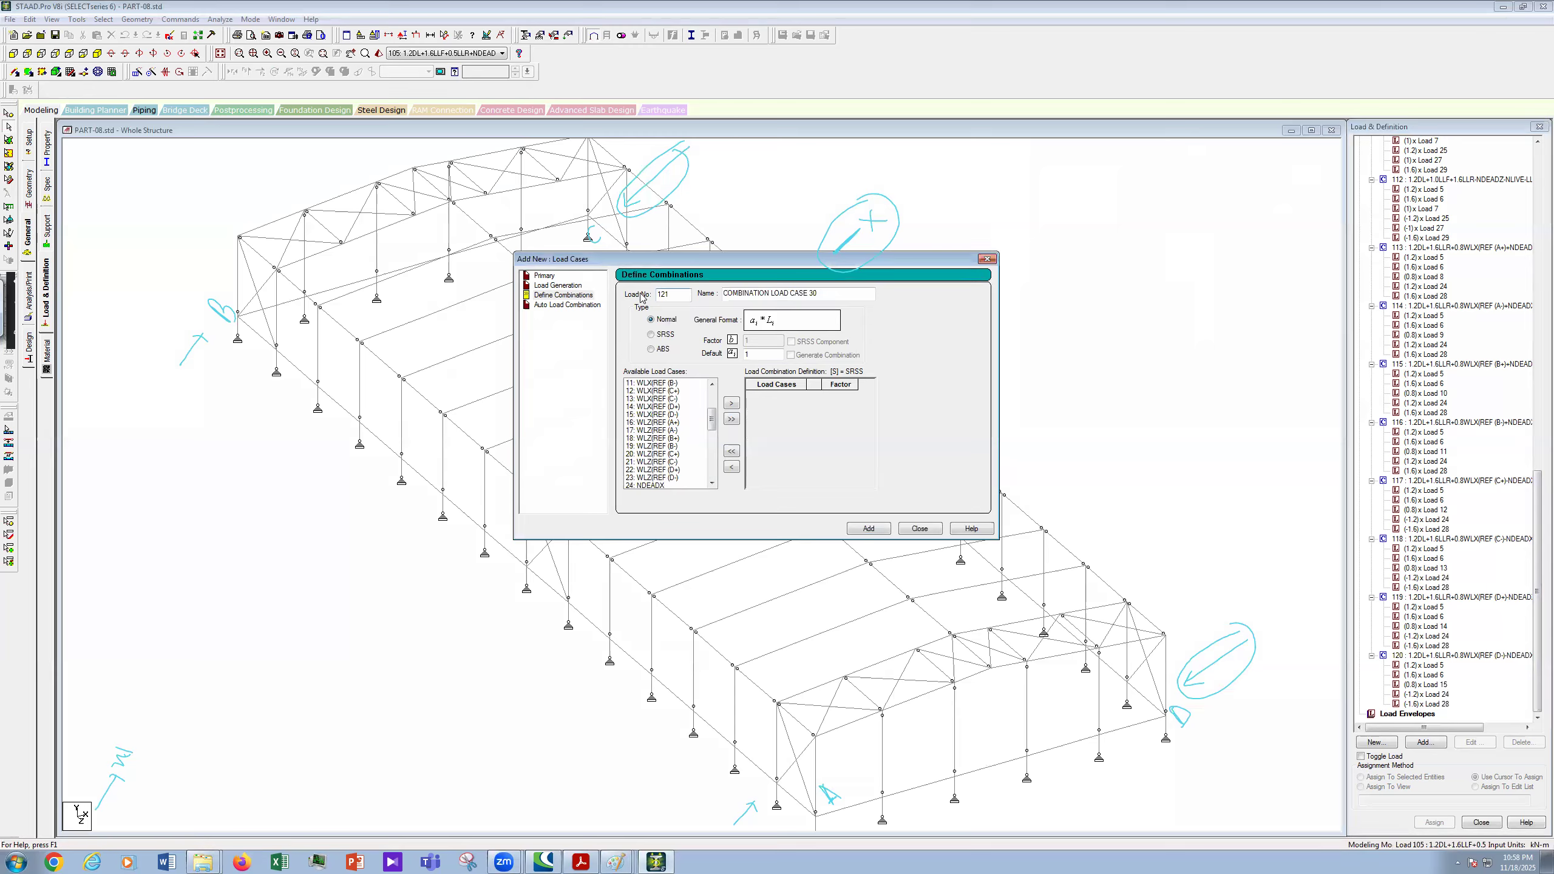
key(Tab)
key(ctrl+v)
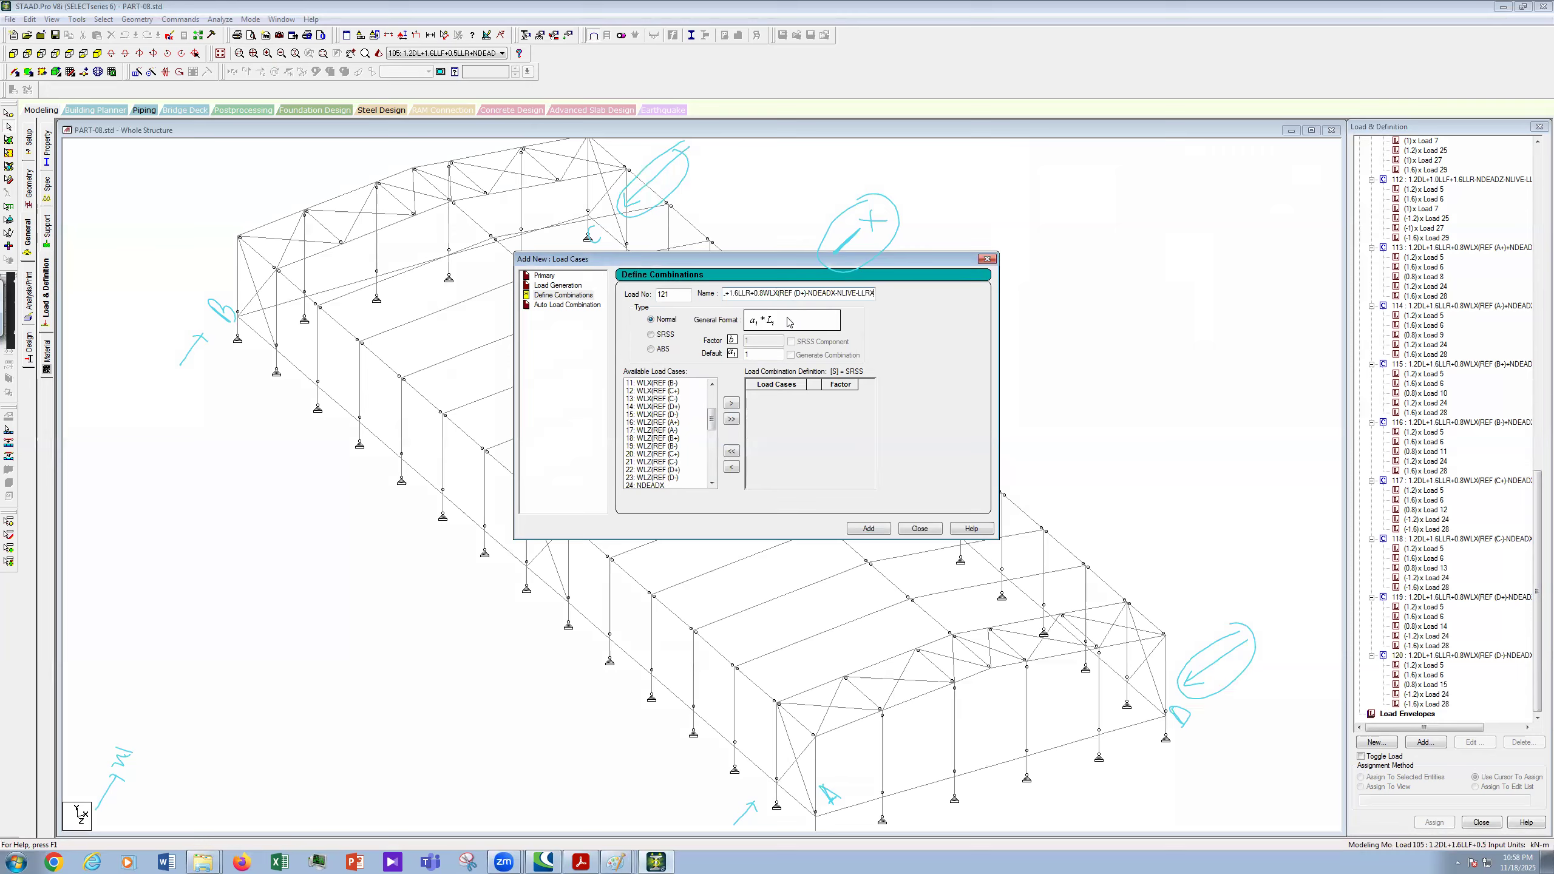
- Edit the name to WLZ(REF (A+) with plus signs before NLIVE, declining Auto Save
key(BackSpace)
text(Z)
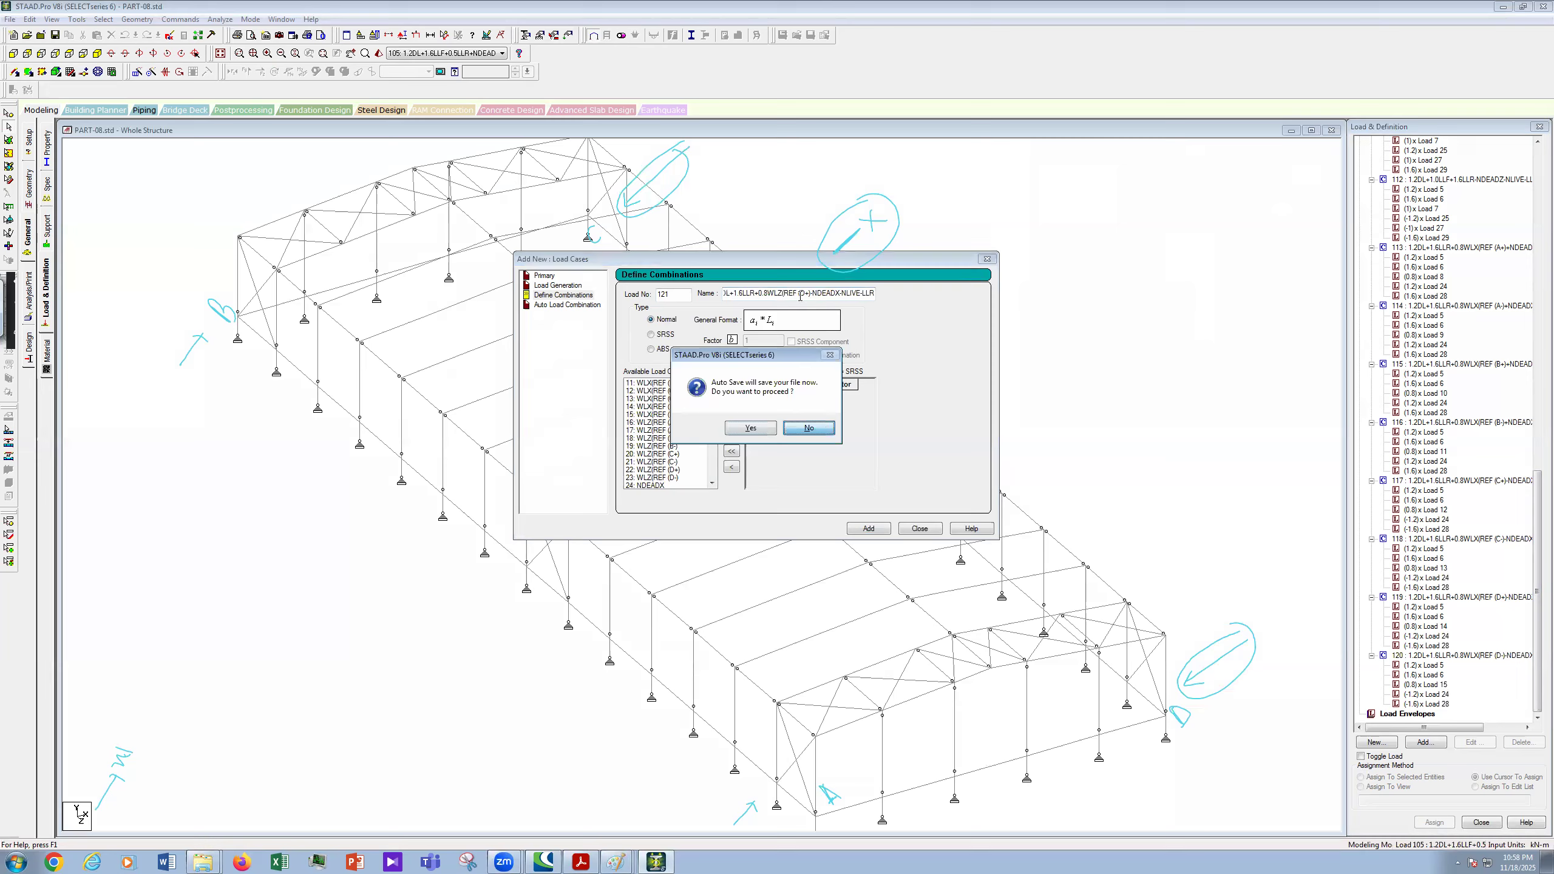
key(Return)
key(BackSpace)
text(A)
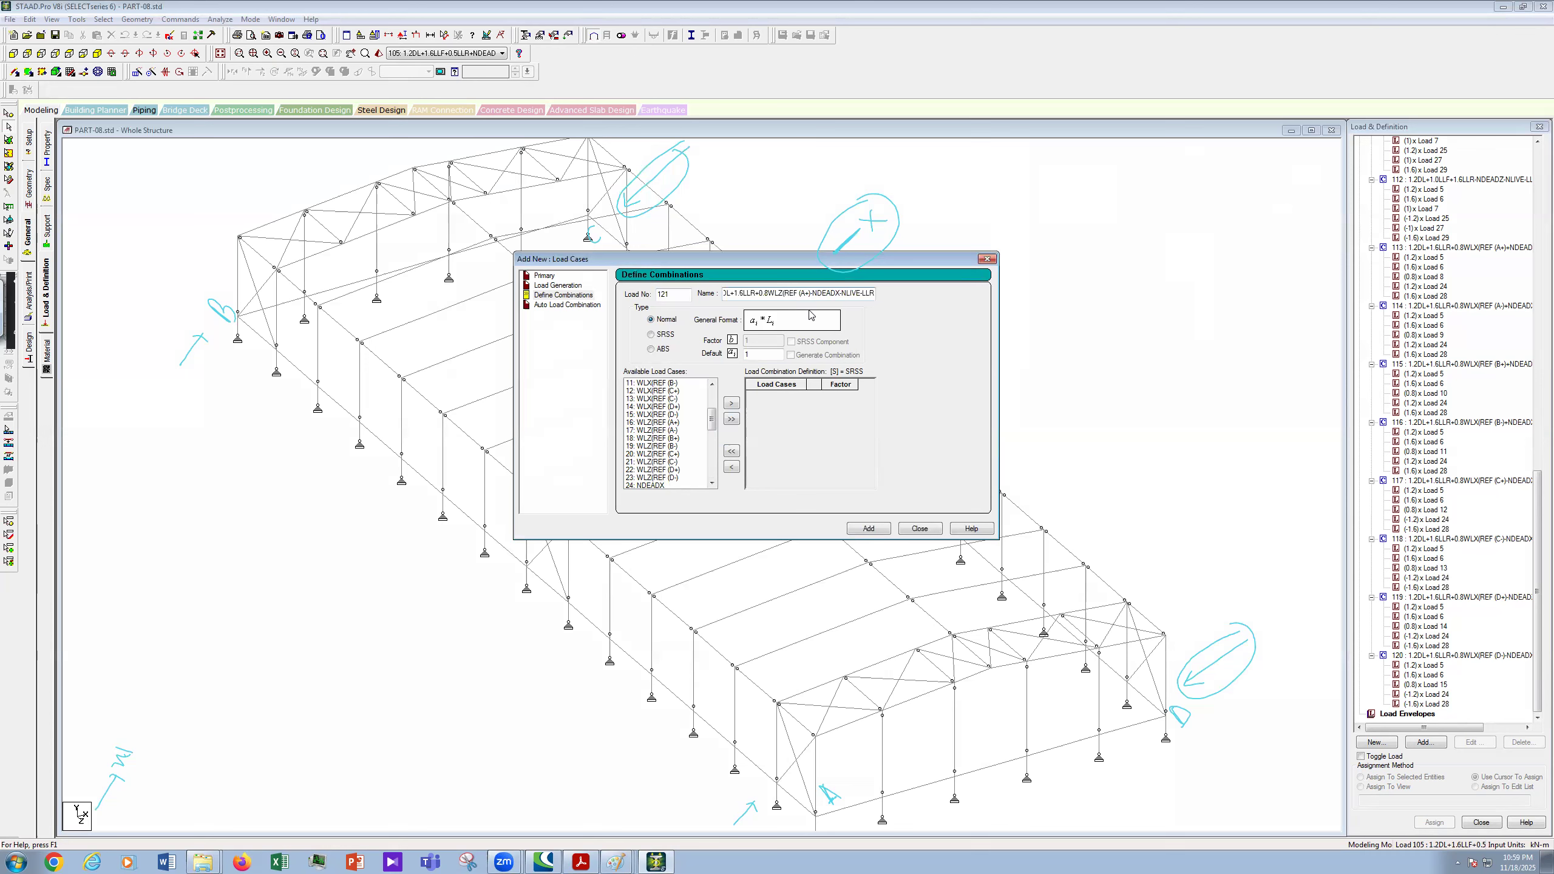
text()+)
key(Delete)
text(+)
click(75, 514)
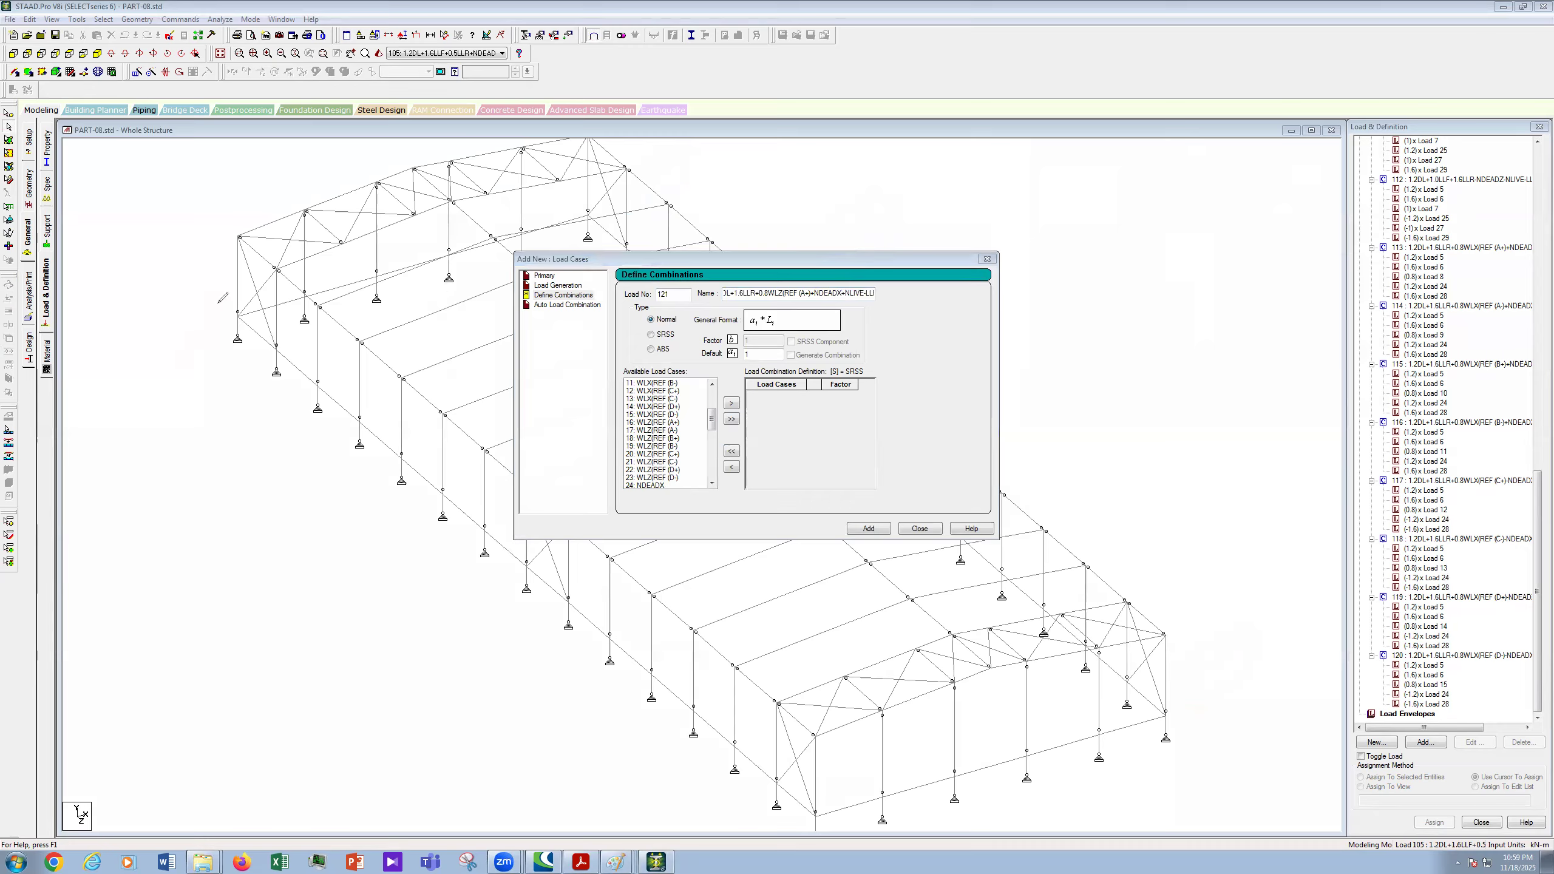
mouse_move(227, 317)
mouse_down()
mouse_move(214, 285)
mouse_move(240, 308)
mouse_move(218, 308)
mouse_up()
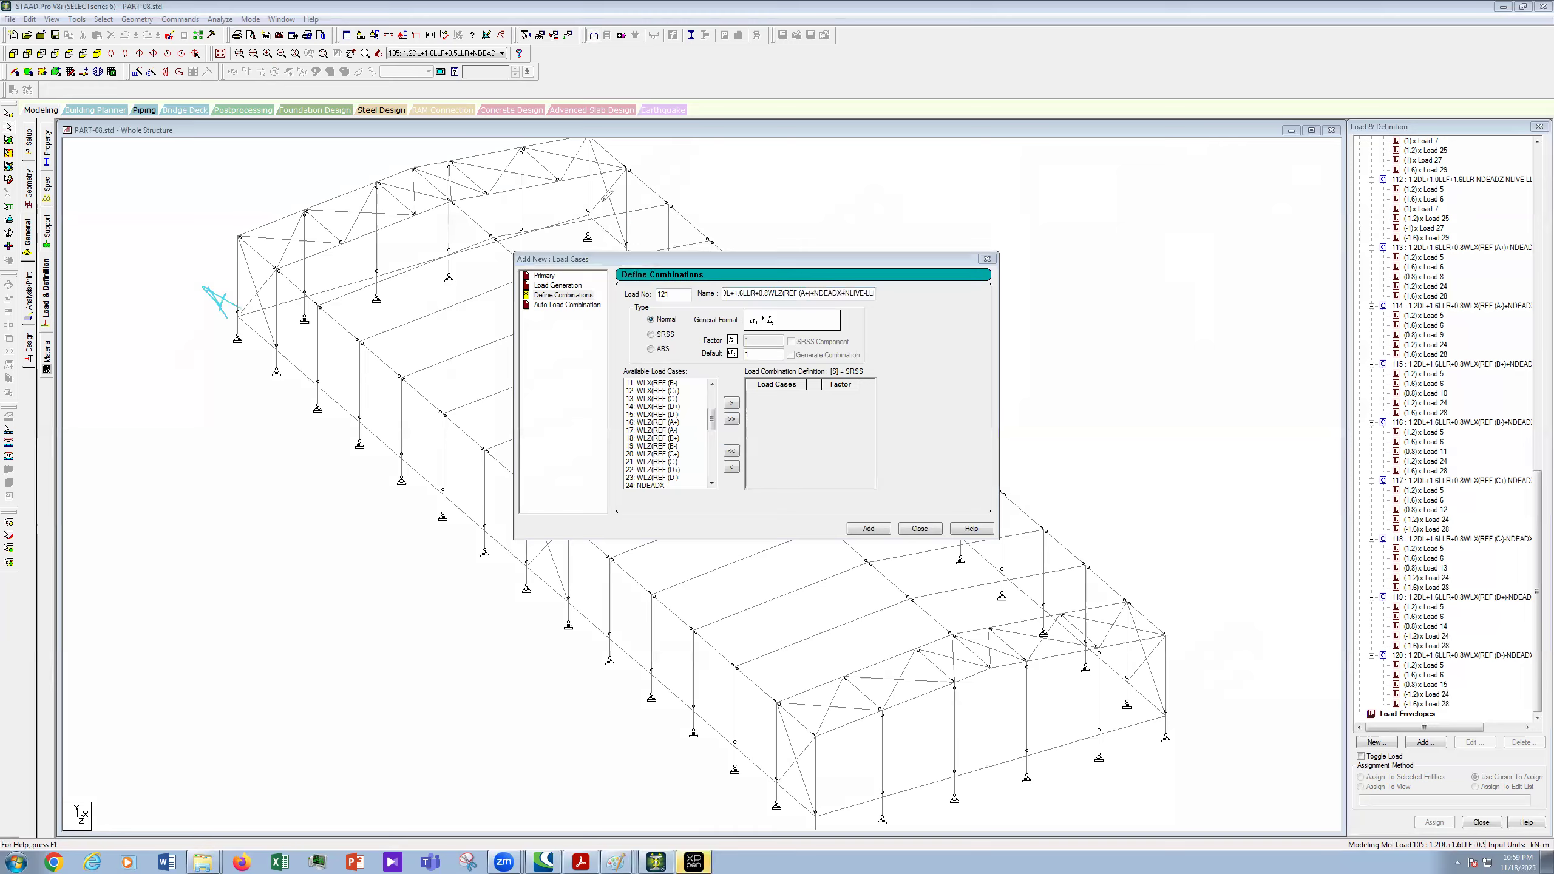
drag(597, 203, 626, 198)
drag(1186, 697, 1193, 715)
drag(823, 779, 836, 800)
mouse_move(164, 214)
mouse_down()
mouse_move(215, 268)
mouse_move(223, 258)
mouse_up()
drag(564, 201, 507, 146)
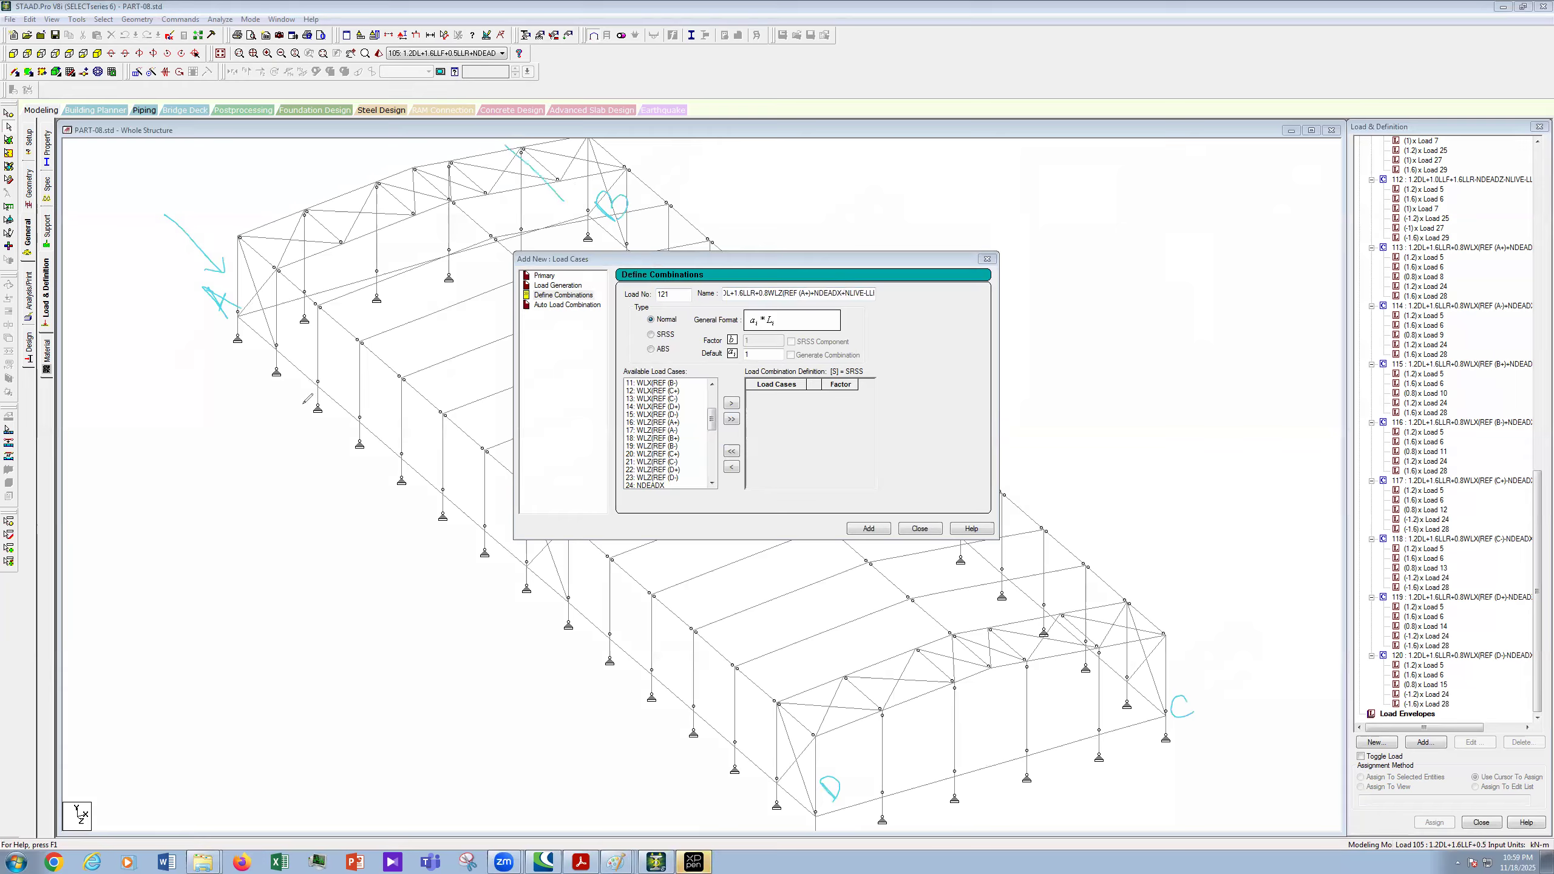
drag(341, 266, 351, 281)
drag(334, 277, 371, 256)
mouse_move(69, 824)
mouse_down()
mouse_move(82, 819)
mouse_move(72, 827)
mouse_up()
drag(1196, 740, 1249, 796)
drag(1215, 746, 1197, 754)
mouse_move(866, 805)
mouse_down()
mouse_move(897, 833)
mouse_move(878, 806)
mouse_up()
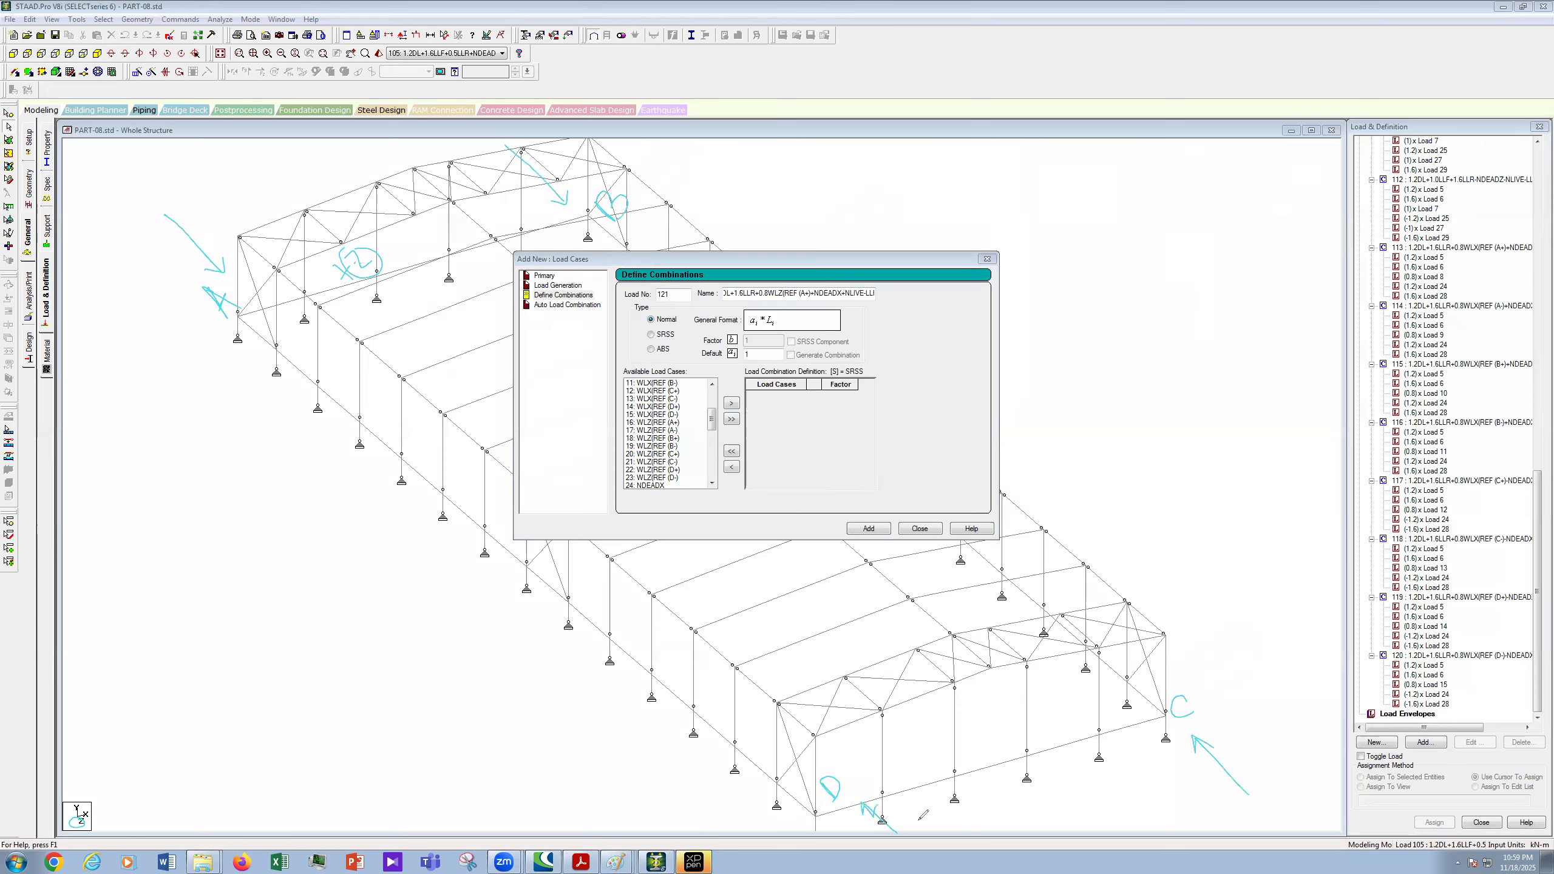
drag(1227, 730, 1245, 715)
mouse_move(1244, 698)
mouse_down()
mouse_move(1272, 704)
mouse_move(1267, 689)
mouse_up()
mouse_move(927, 826)
mouse_down()
mouse_move(978, 812)
mouse_move(977, 827)
mouse_up()
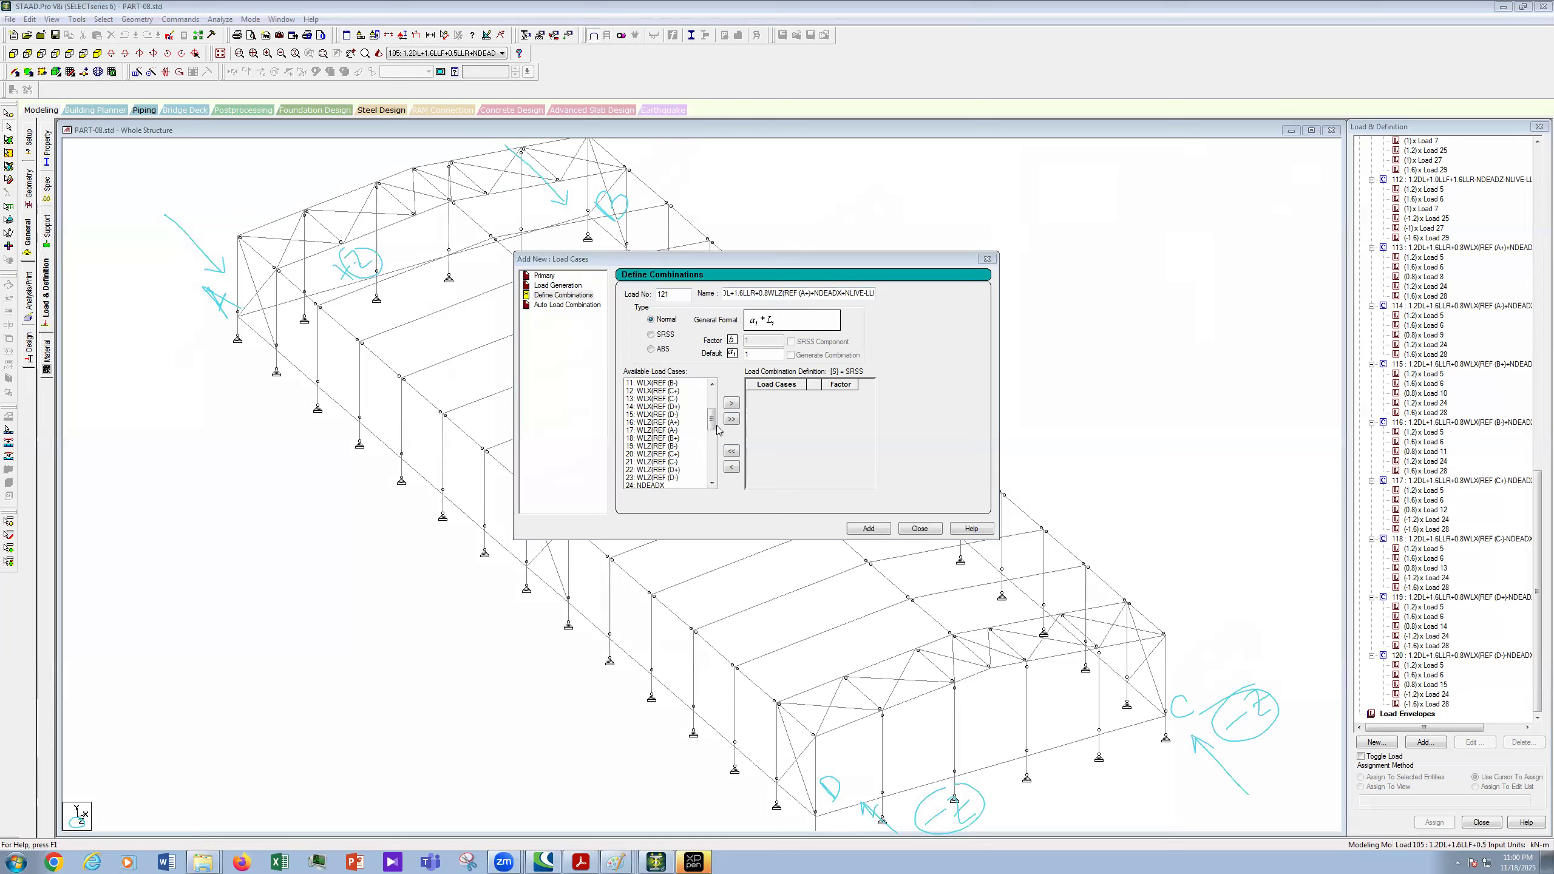
- Move DL, LLR, WLZ(REF (A+)), NDEADZ and NLIVE-LLRZ into combination 121
drag(712, 424, 713, 408)
scroll(646, 427, up, 1)
click(639, 414)
ctrl+click(682, 423)
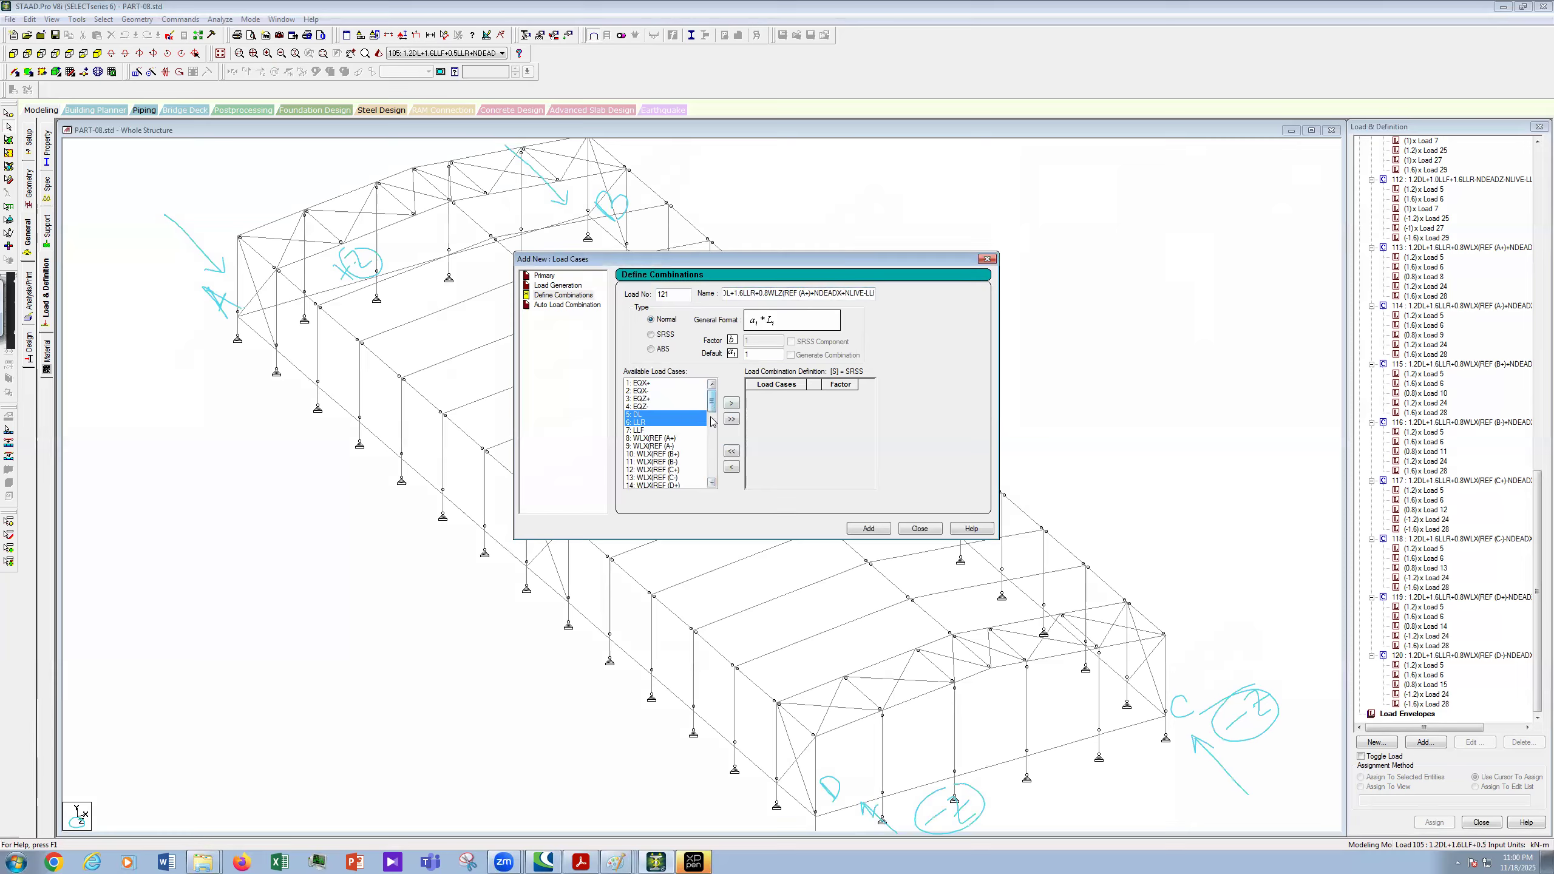
scroll(713, 422, down, 4)
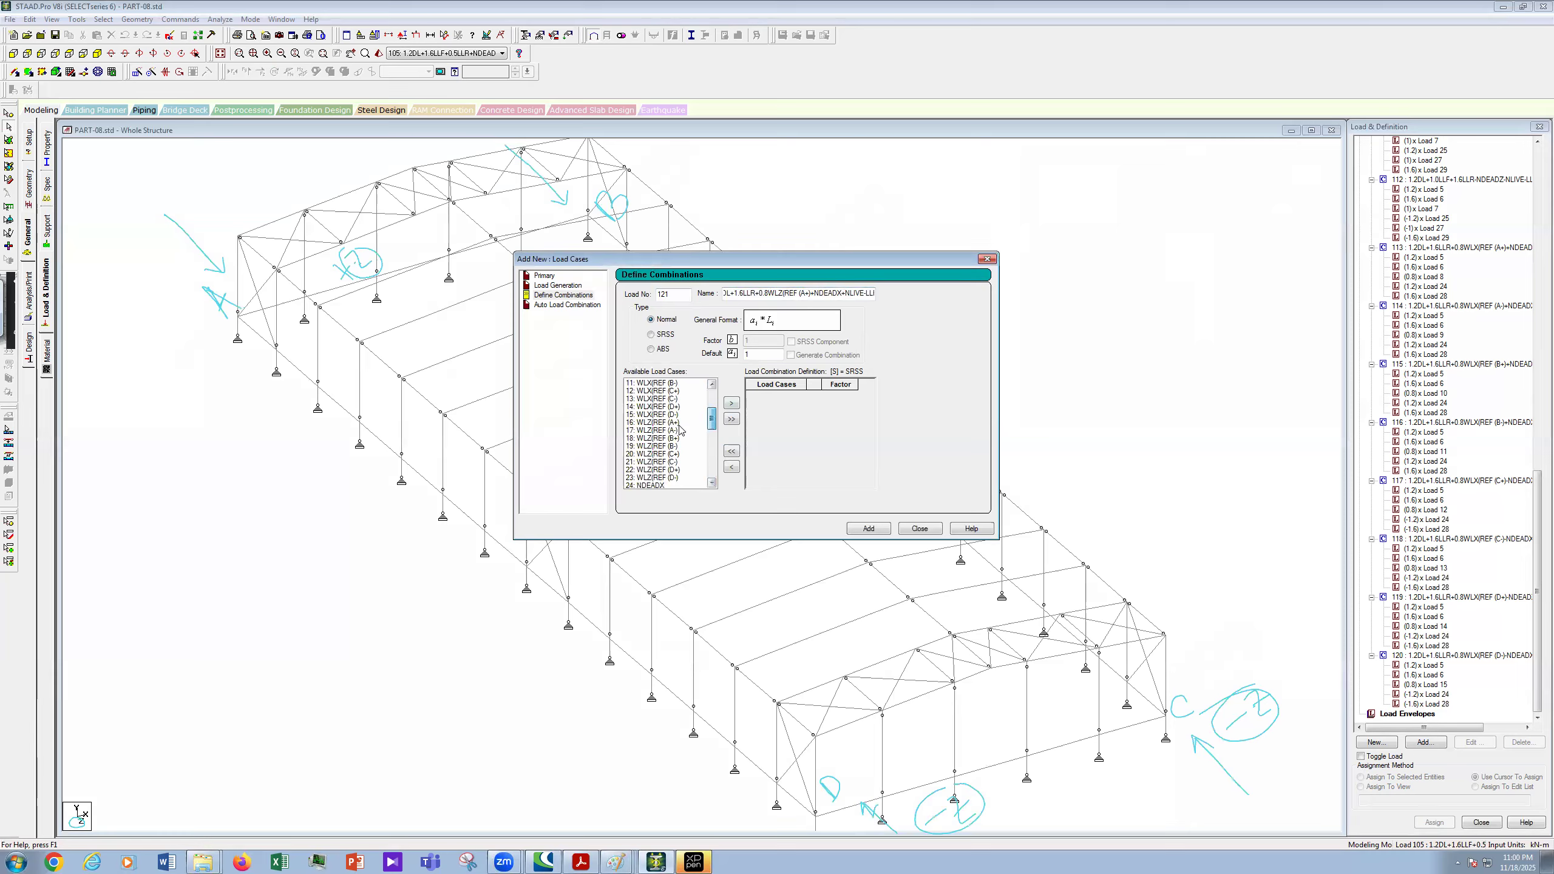
ctrl+click(666, 423)
scroll(716, 436, down, 2)
scroll(715, 441, down, 2)
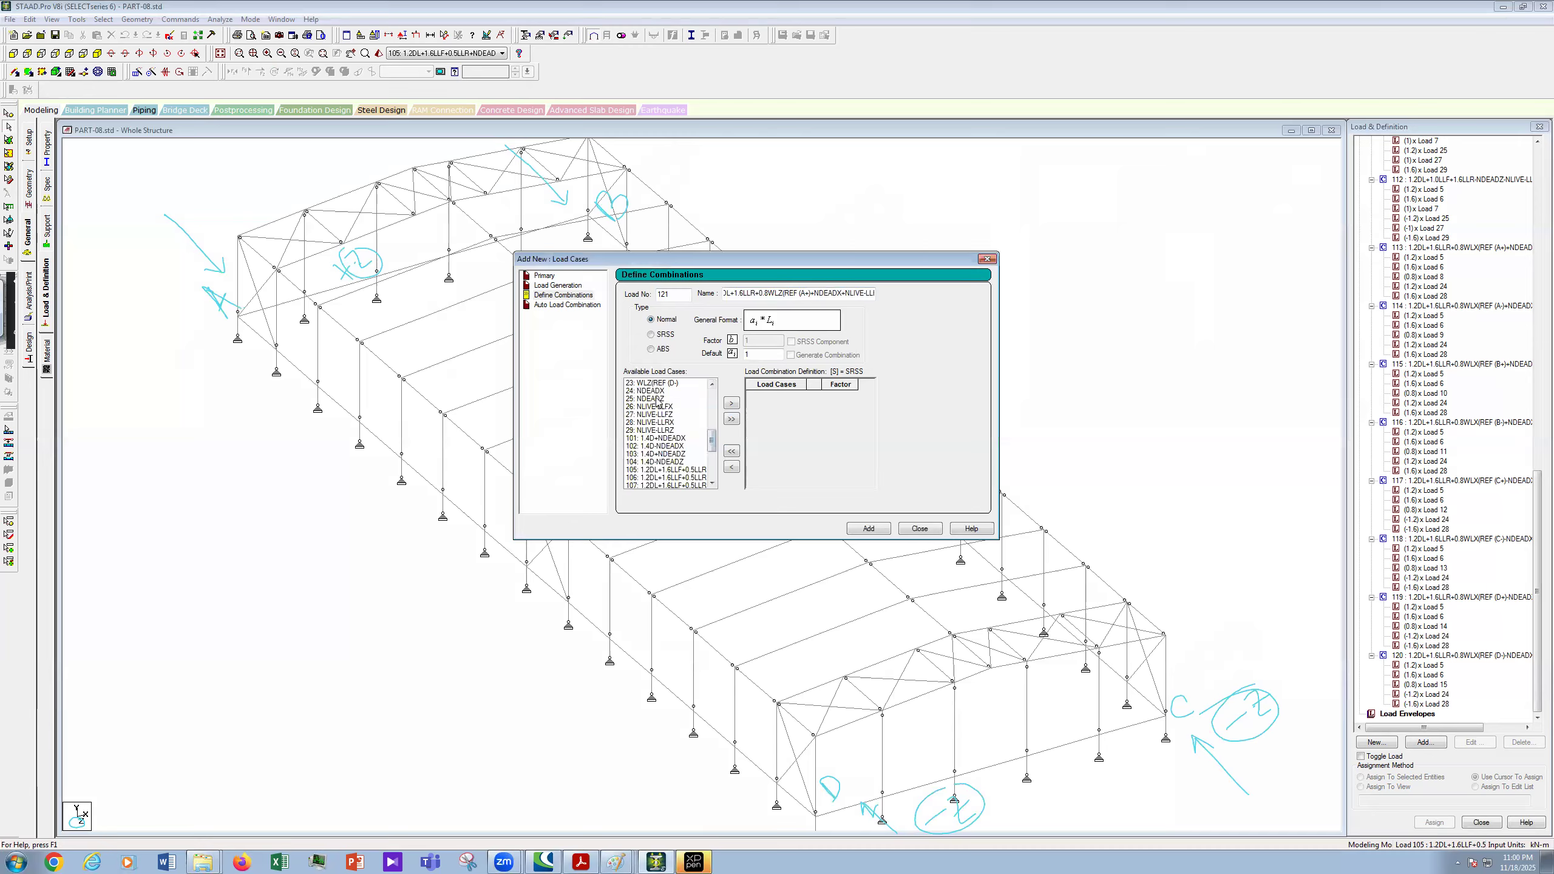
ctrl+click(664, 398)
ctrl+click(669, 431)
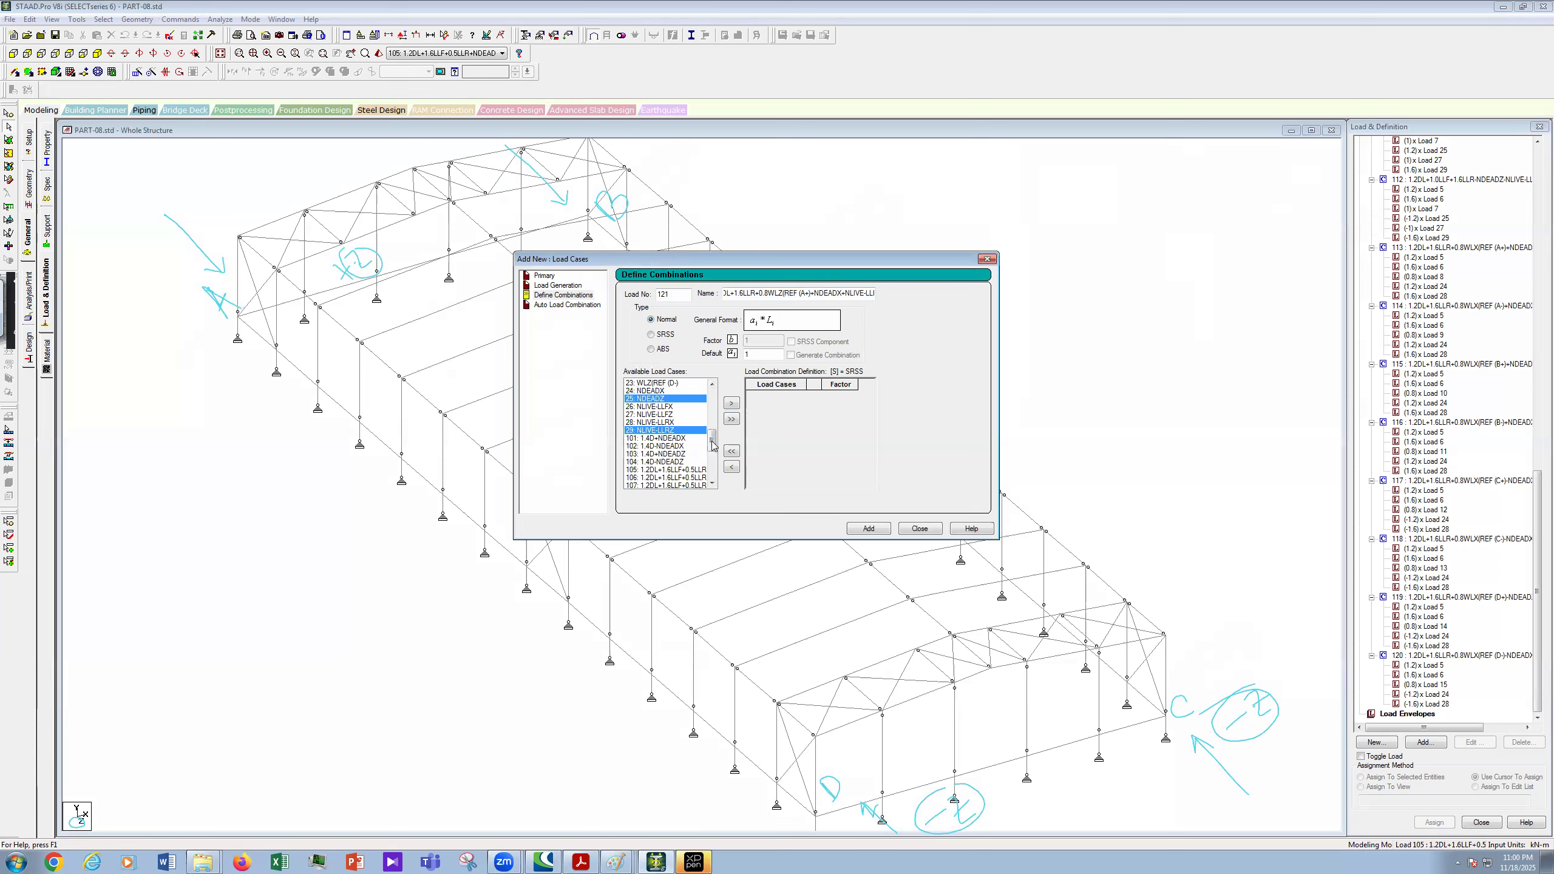
click(731, 403)
- Set the factors of cases 5, 6, 16, 25 and 29 to 1.2, 1.6, 0.8, 1.2 and 1.6
click(843, 399)
text(.2)
click(853, 405)
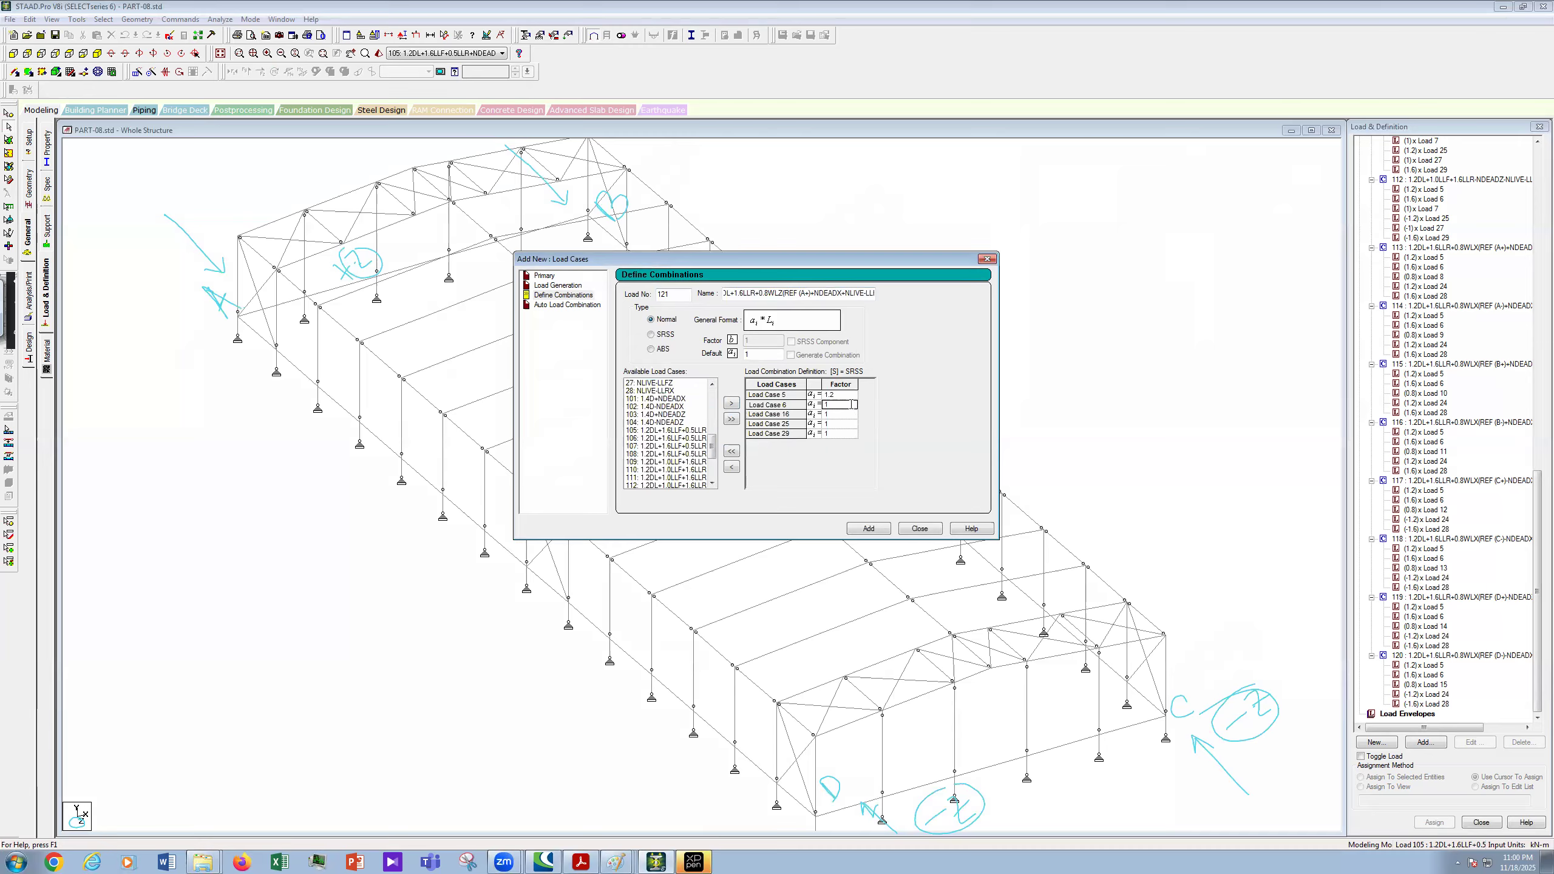
text(.6)
click(850, 415)
key(BackSpace)
text(0.)
click(846, 427)
click(845, 423)
text(.2)
click(850, 435)
click(849, 433)
- Copy the combination name for reuse and add combination 121 to the load list
click(724, 295)
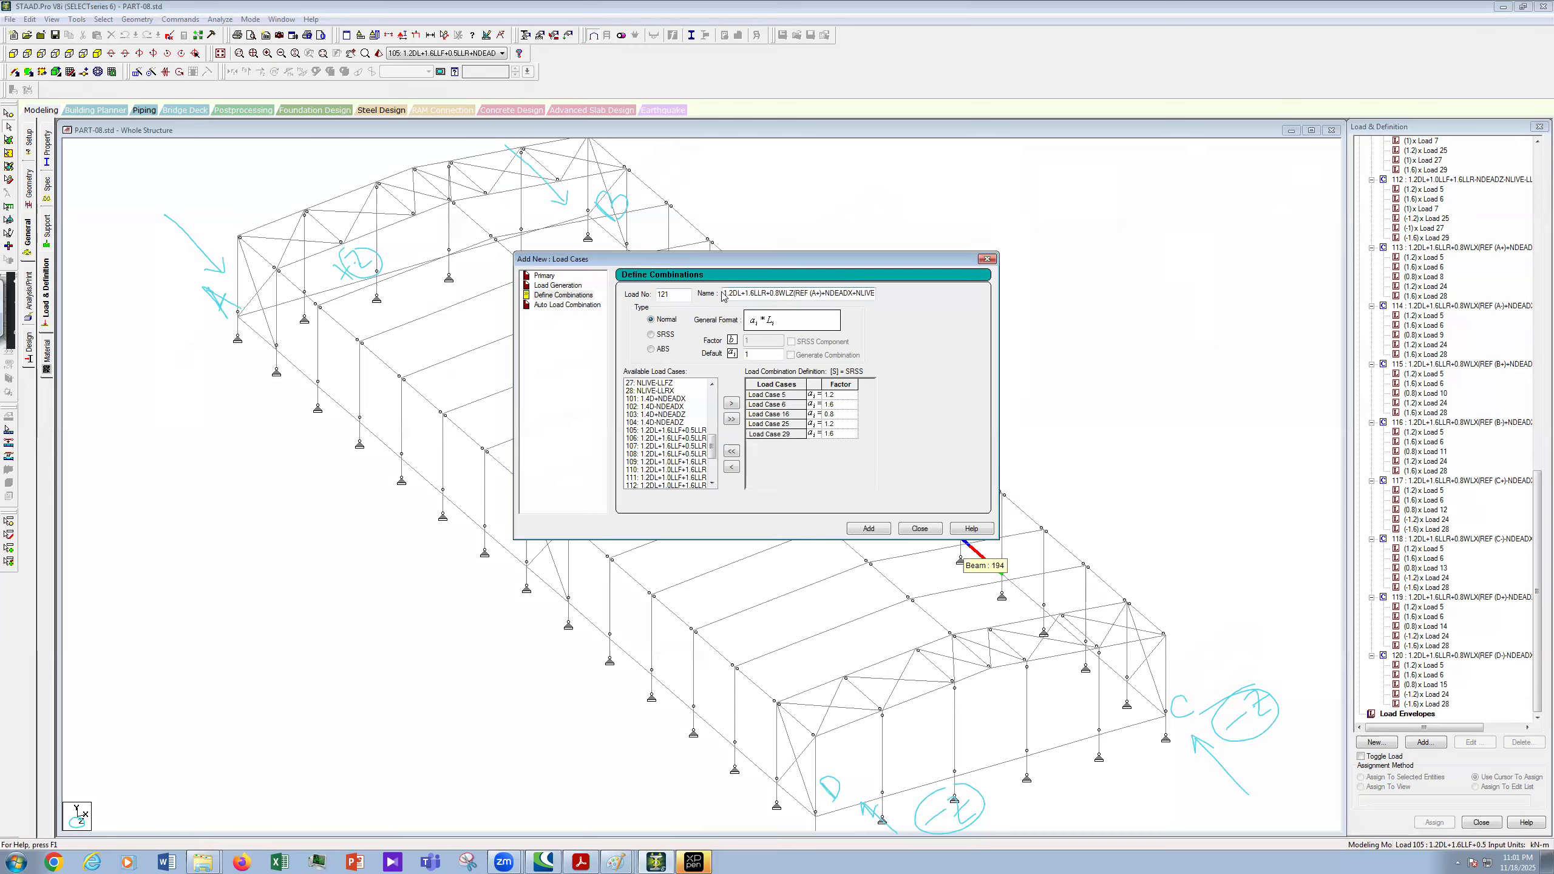
drag(757, 293, 723, 294)
drag(862, 301, 876, 297)
right_click(843, 294)
click(880, 336)
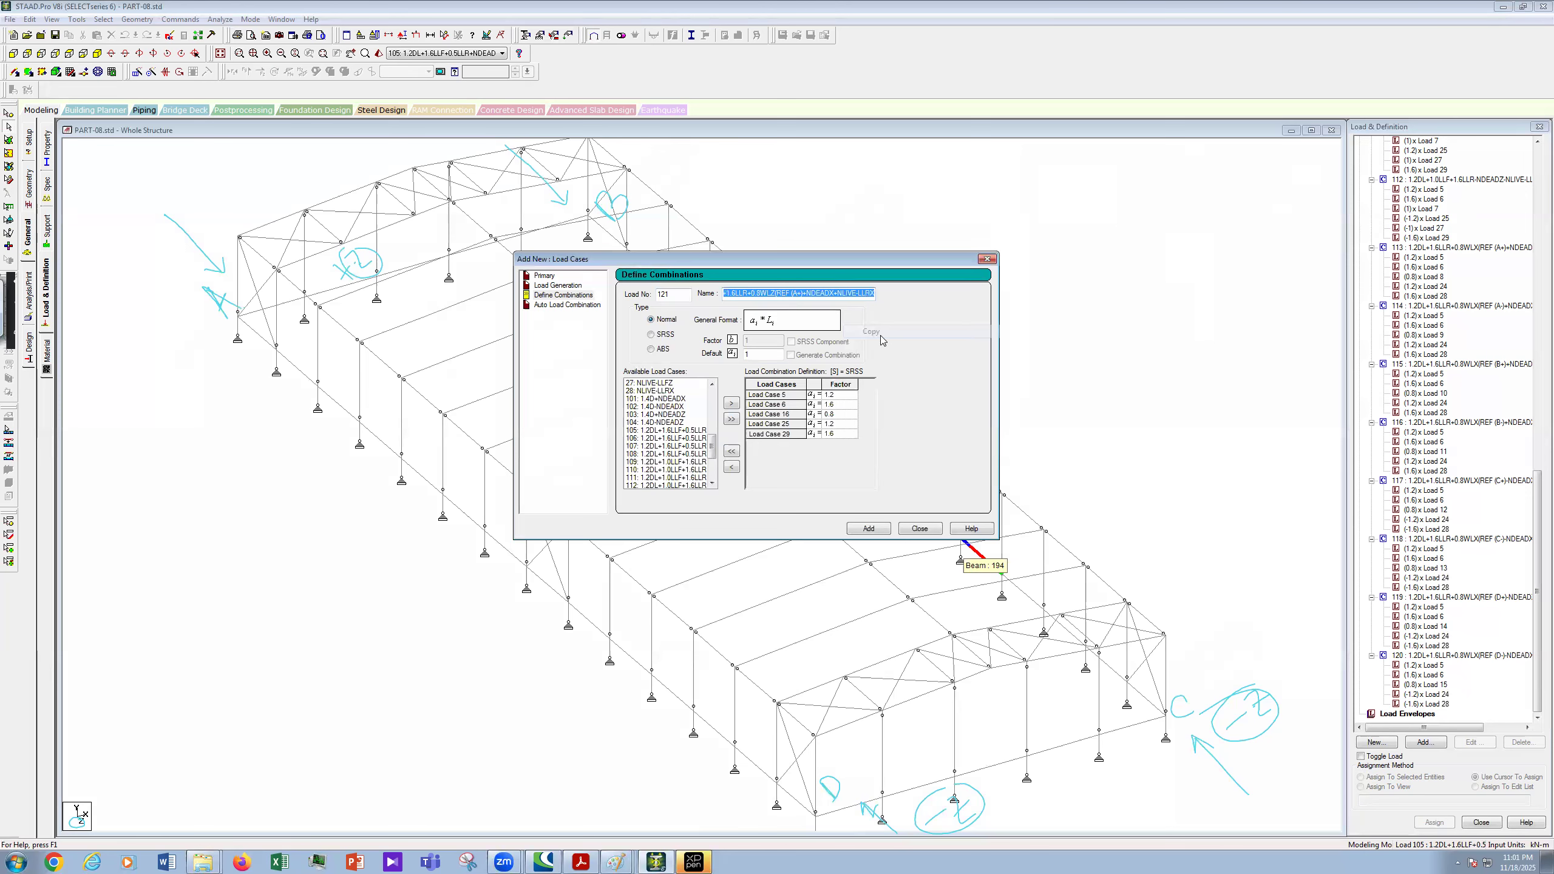
click(875, 532)
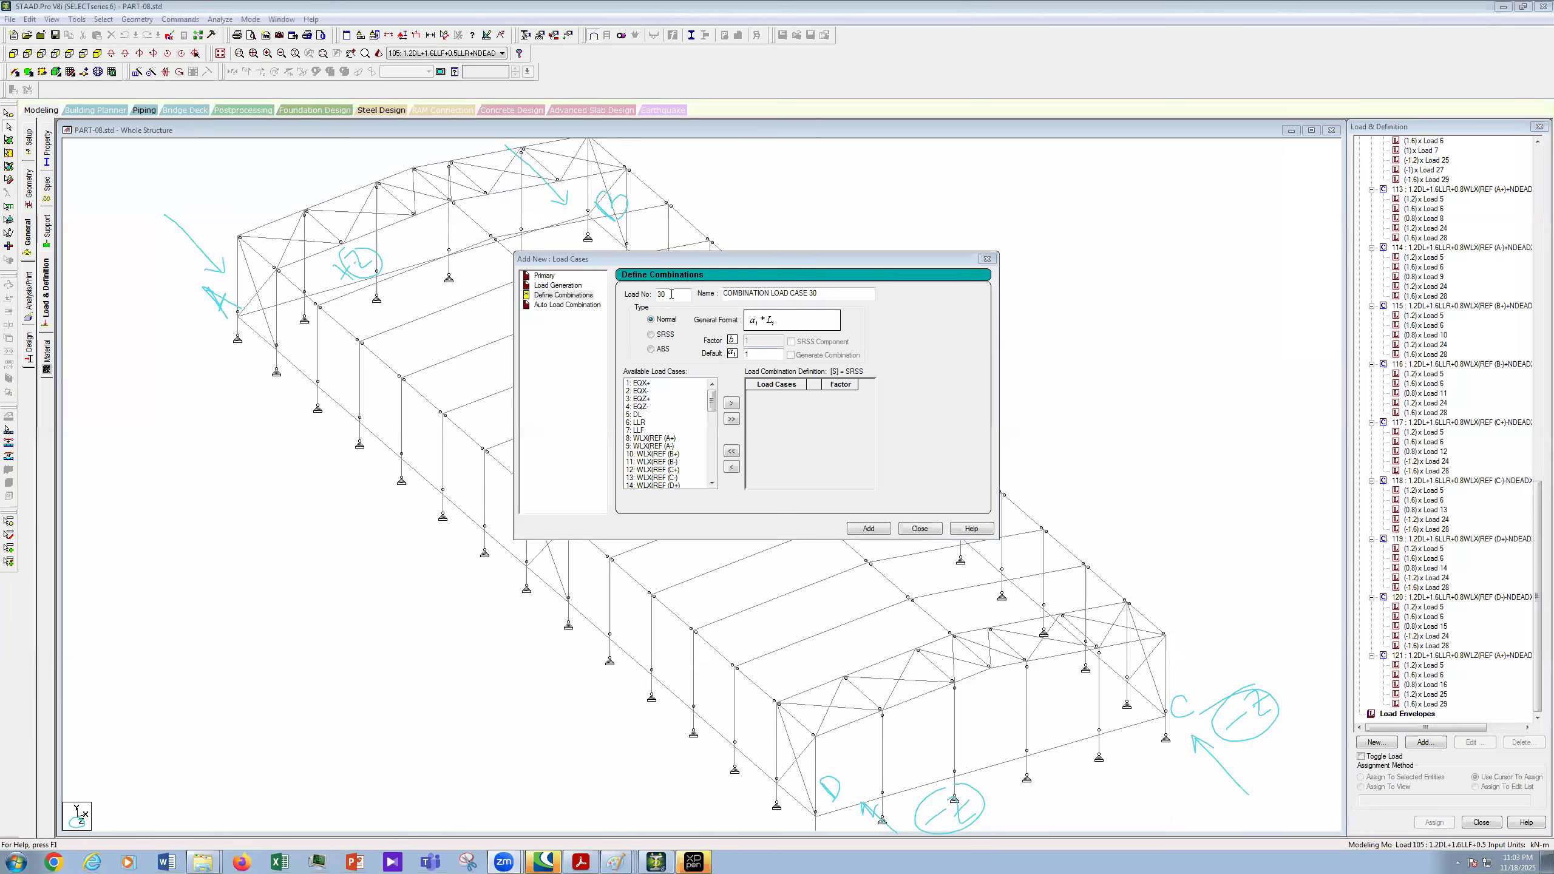
- Number the combination 122 and paste the copied name, replacing the plus after A with '-)'
double_click(671, 294)
text(122)
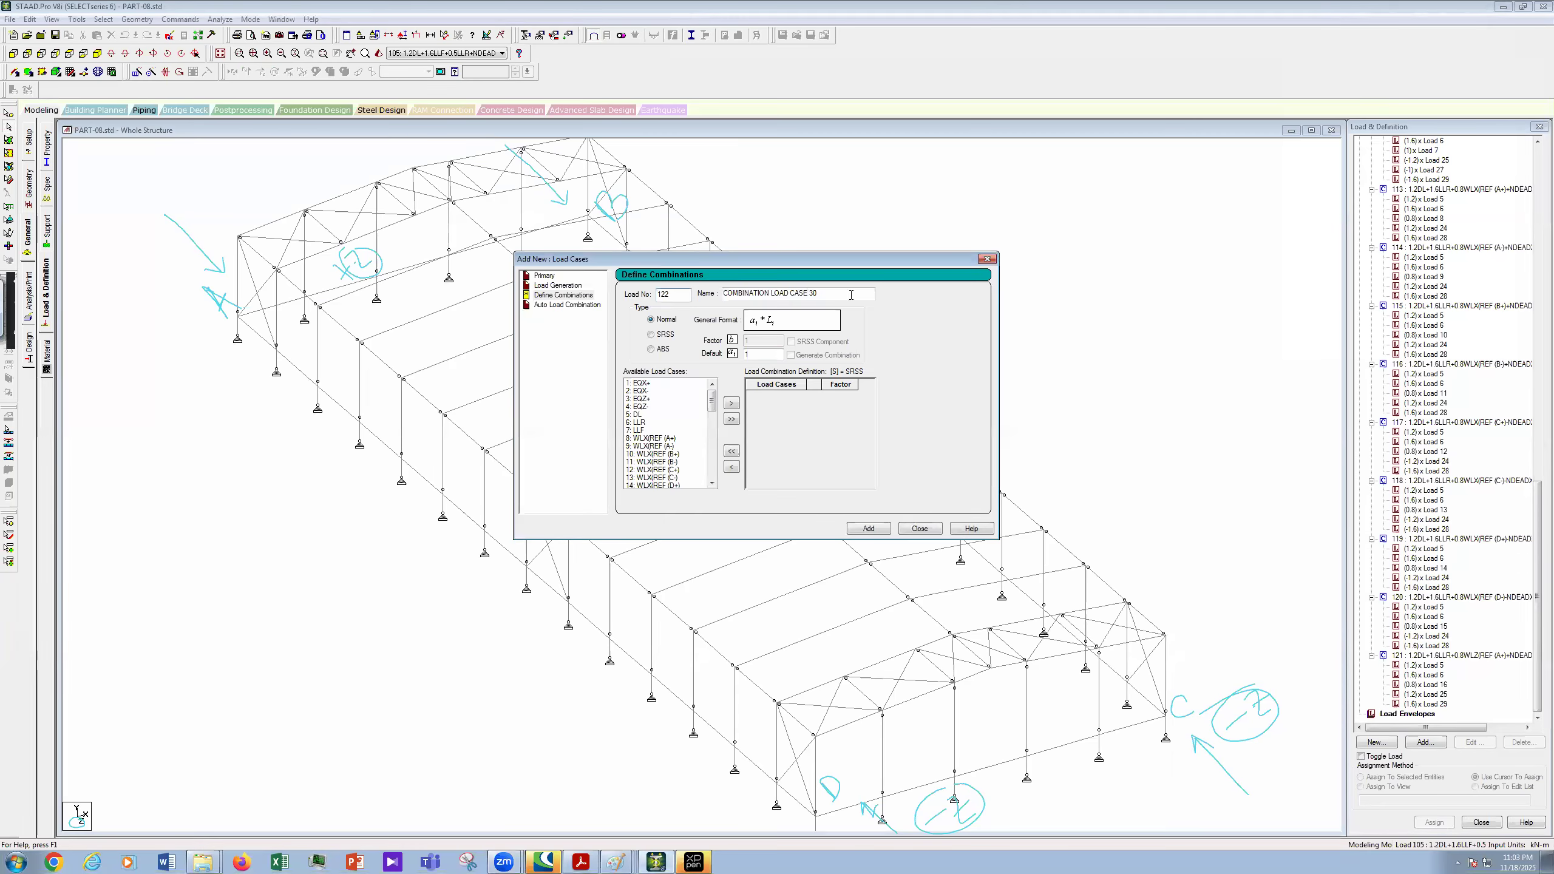
drag(851, 295, 657, 309)
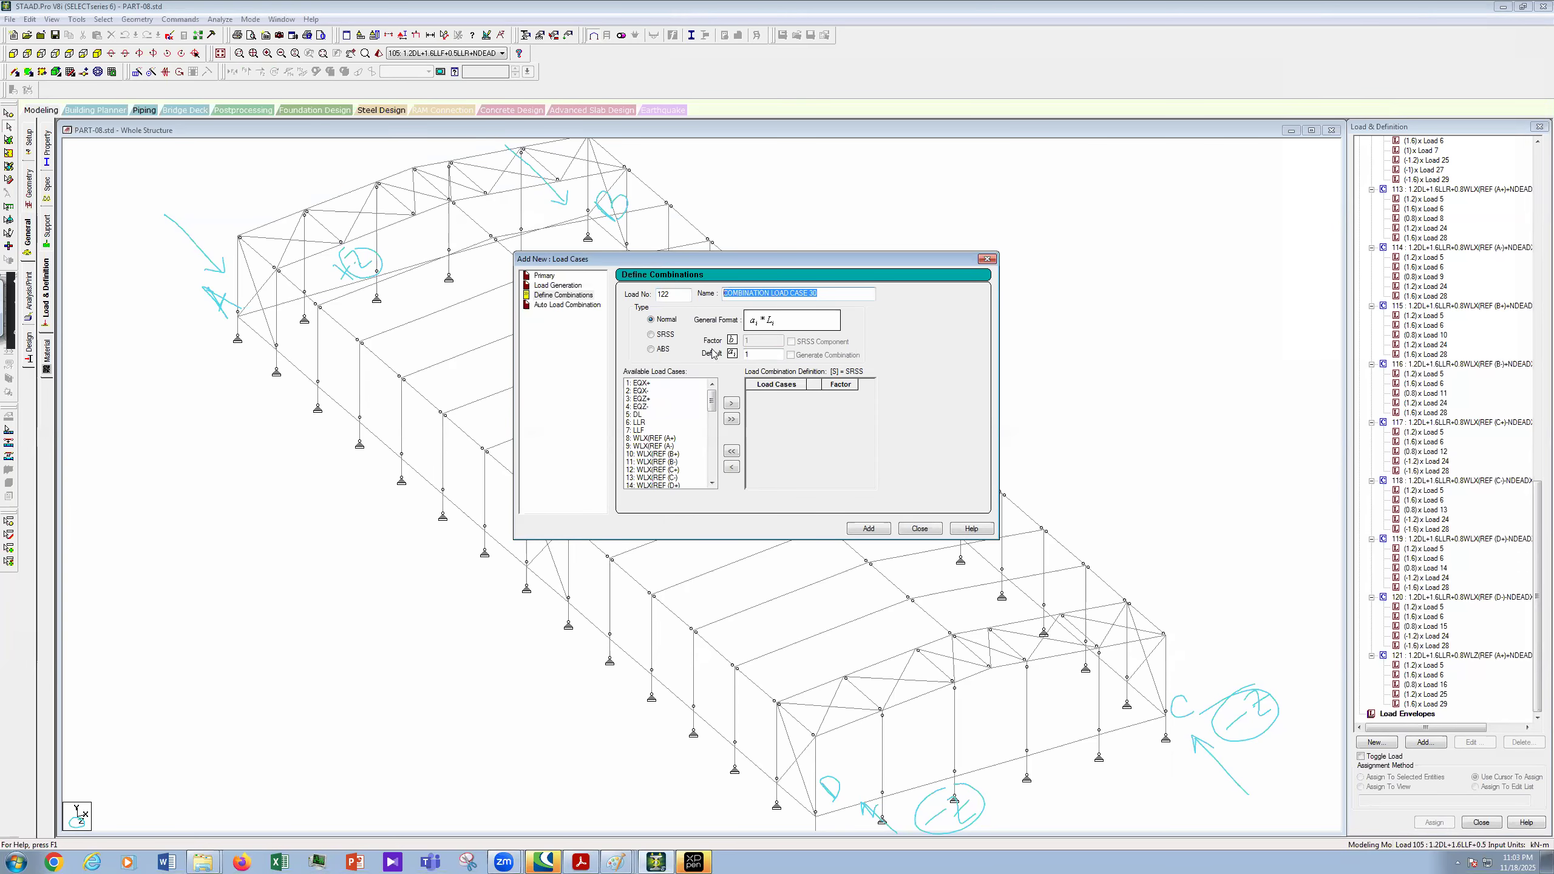
key(ctrl+v)
key(BackSpace)
text(-))
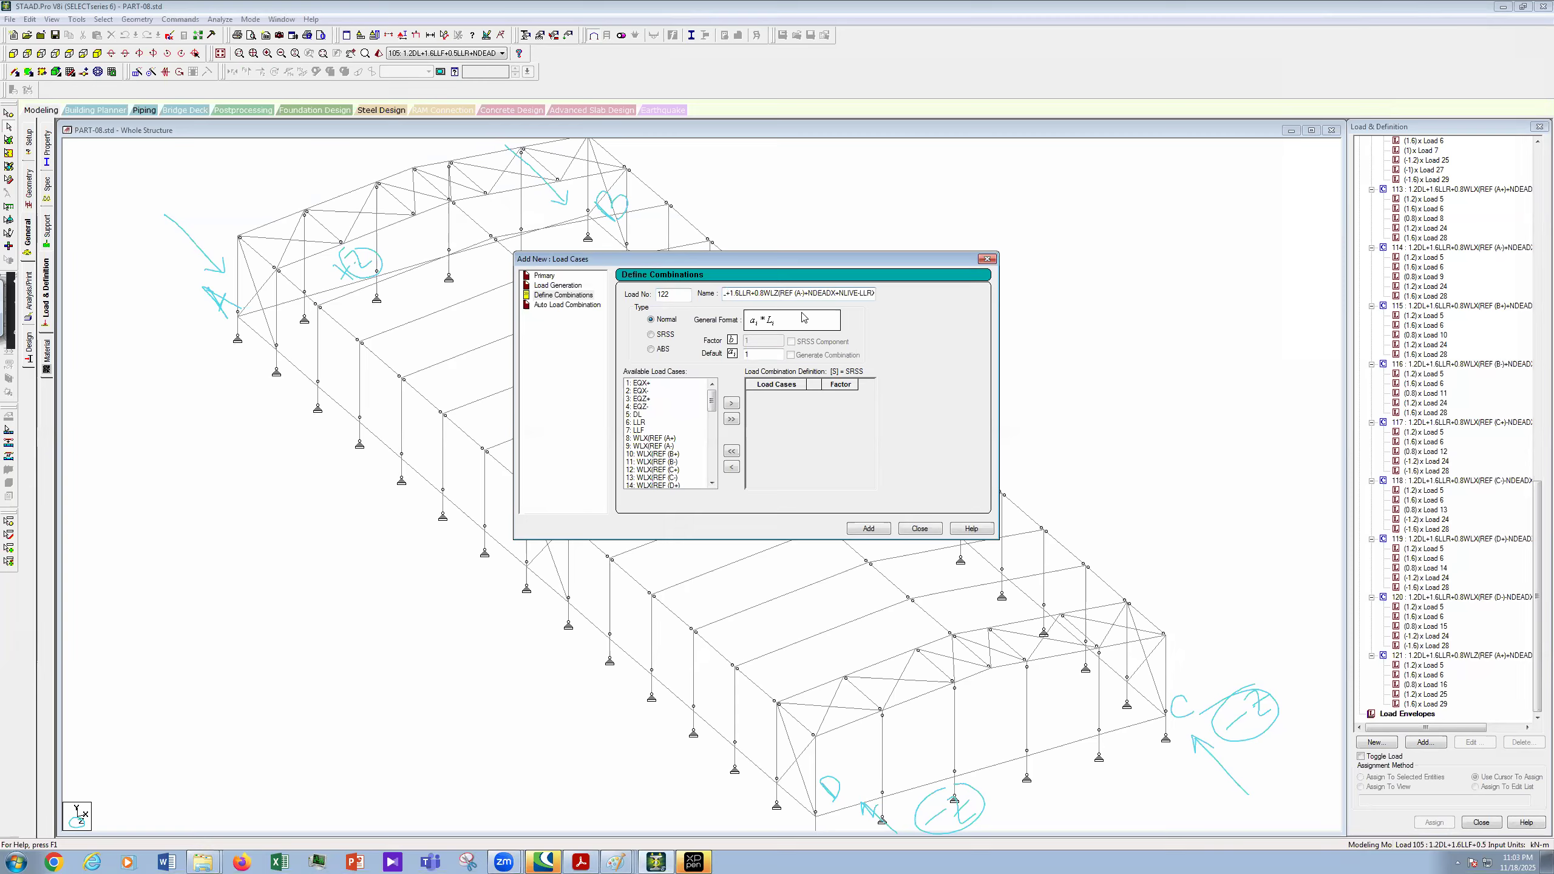
- Select available cases DL, LLR, 25 NDEADZ and 29 NLIVE-LLRZ
click(642, 415)
ctrl+click(640, 423)
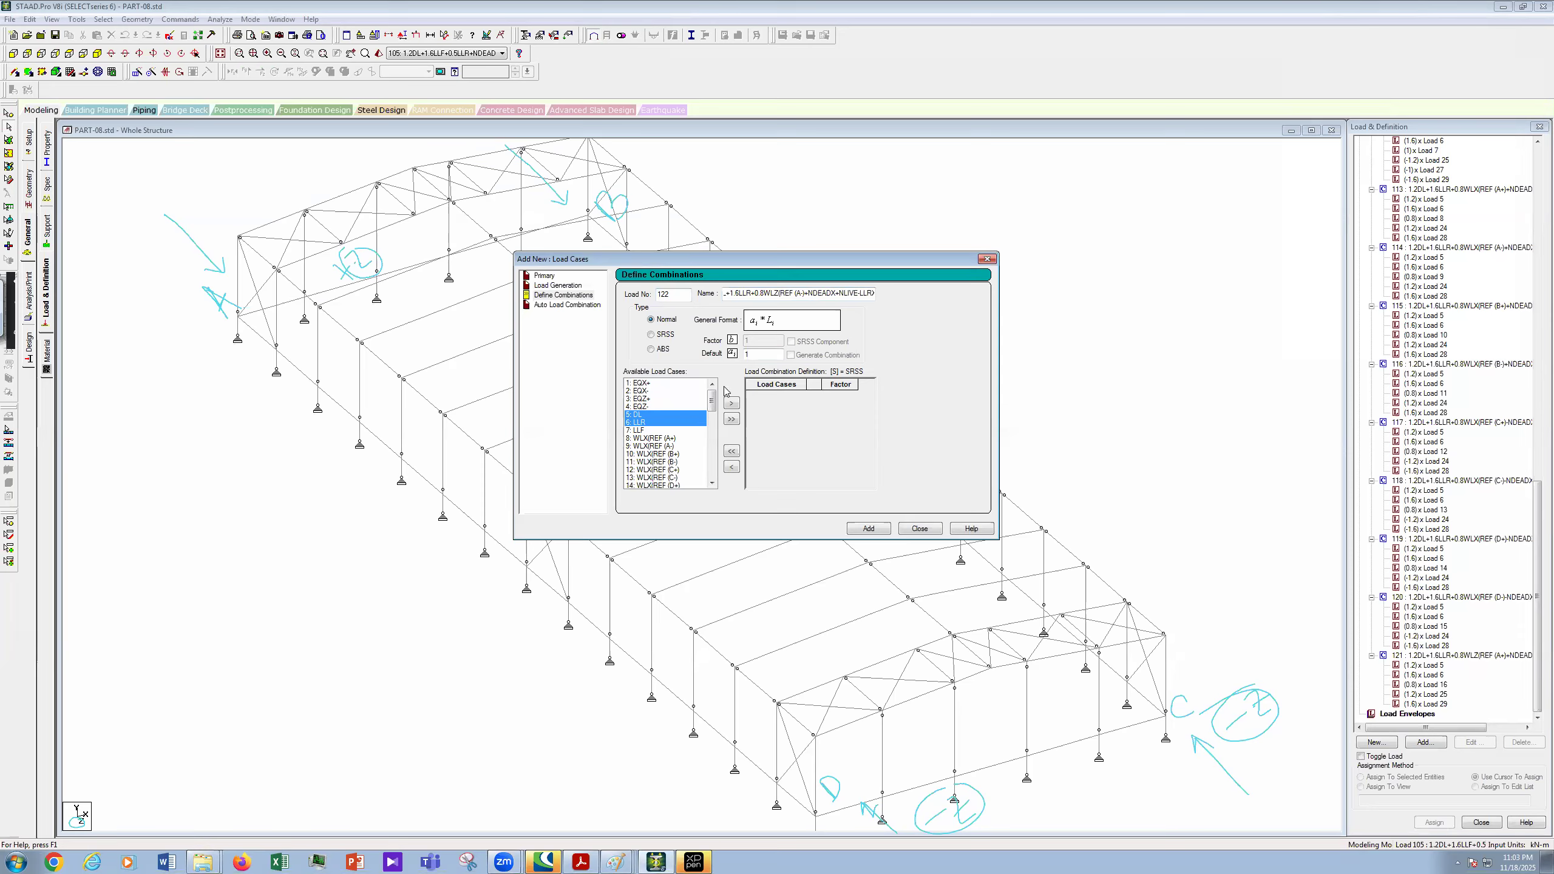
click(712, 457)
click(711, 447)
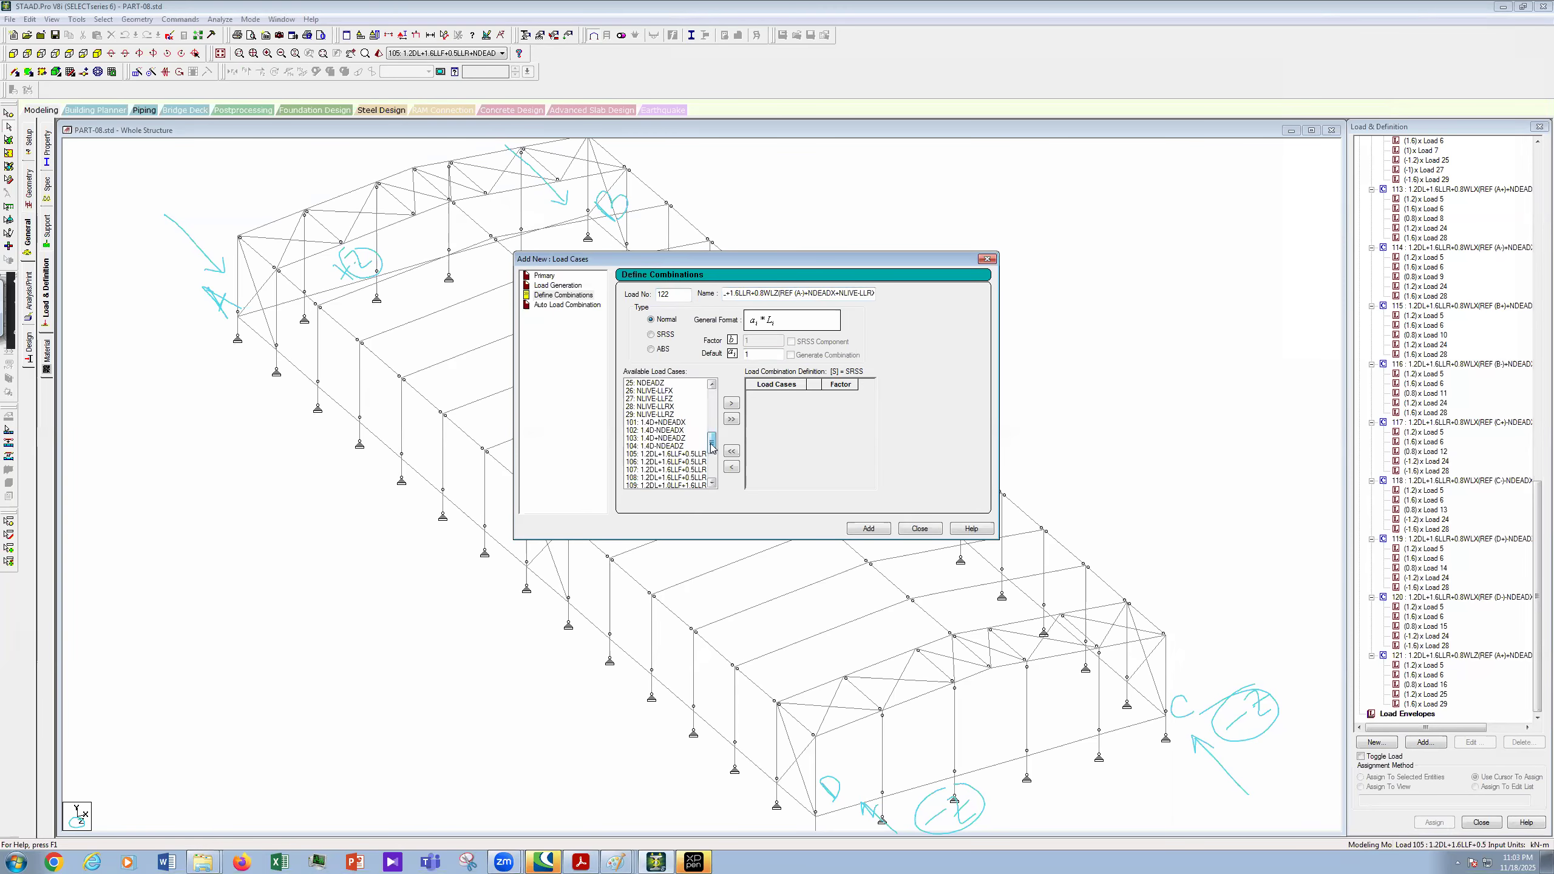
drag(712, 444, 711, 436)
ctrl+click(657, 422)
ctrl+click(666, 454)
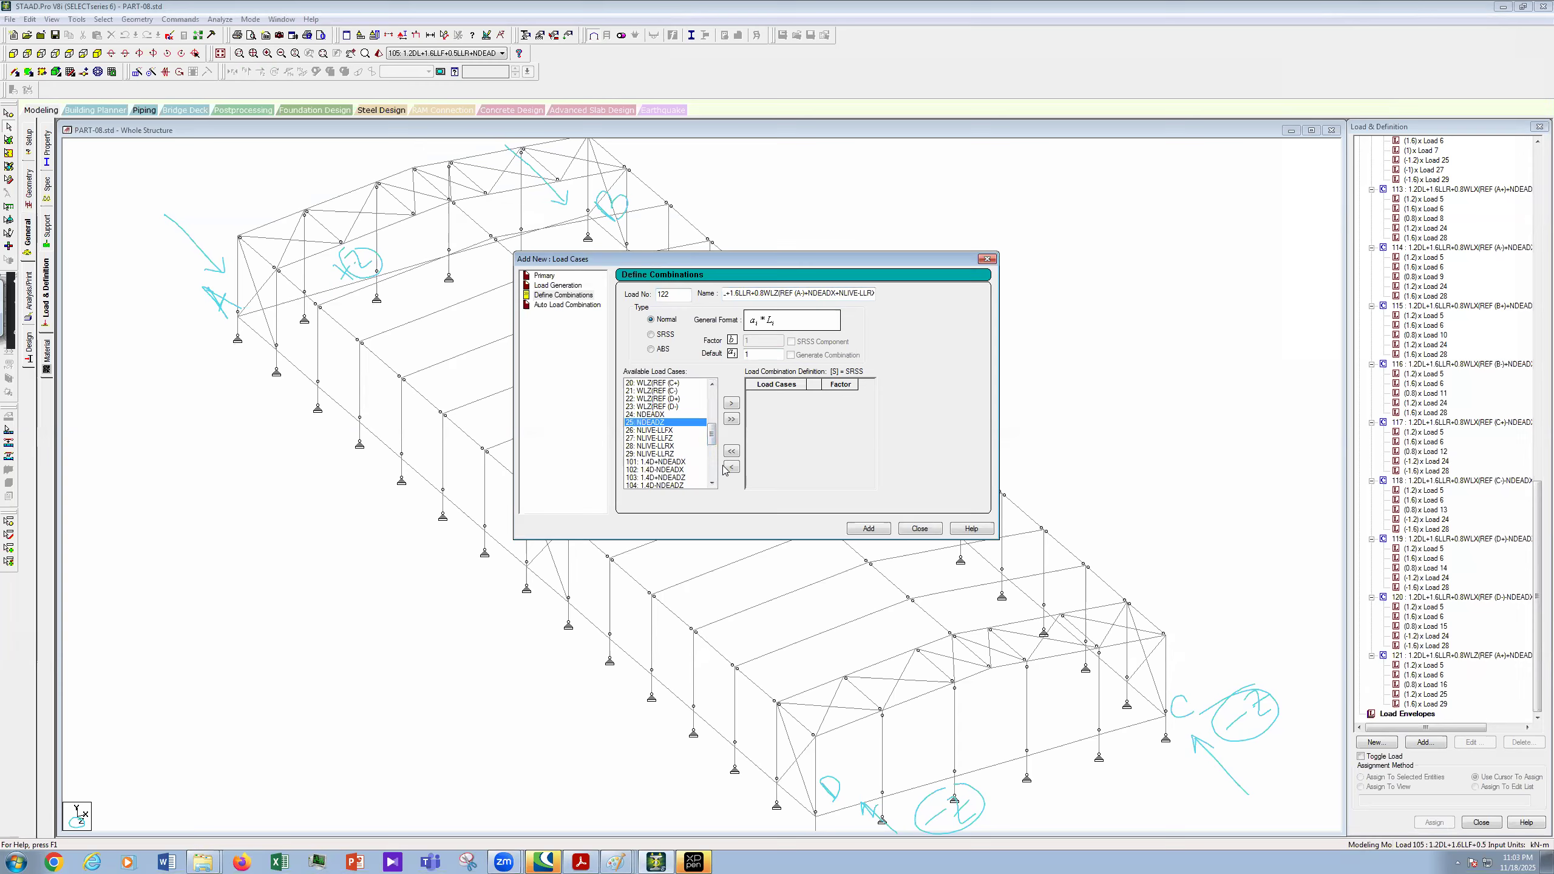
- Build combination 122's case list as cases 5, 6, 17, 25 and 29
click(731, 403)
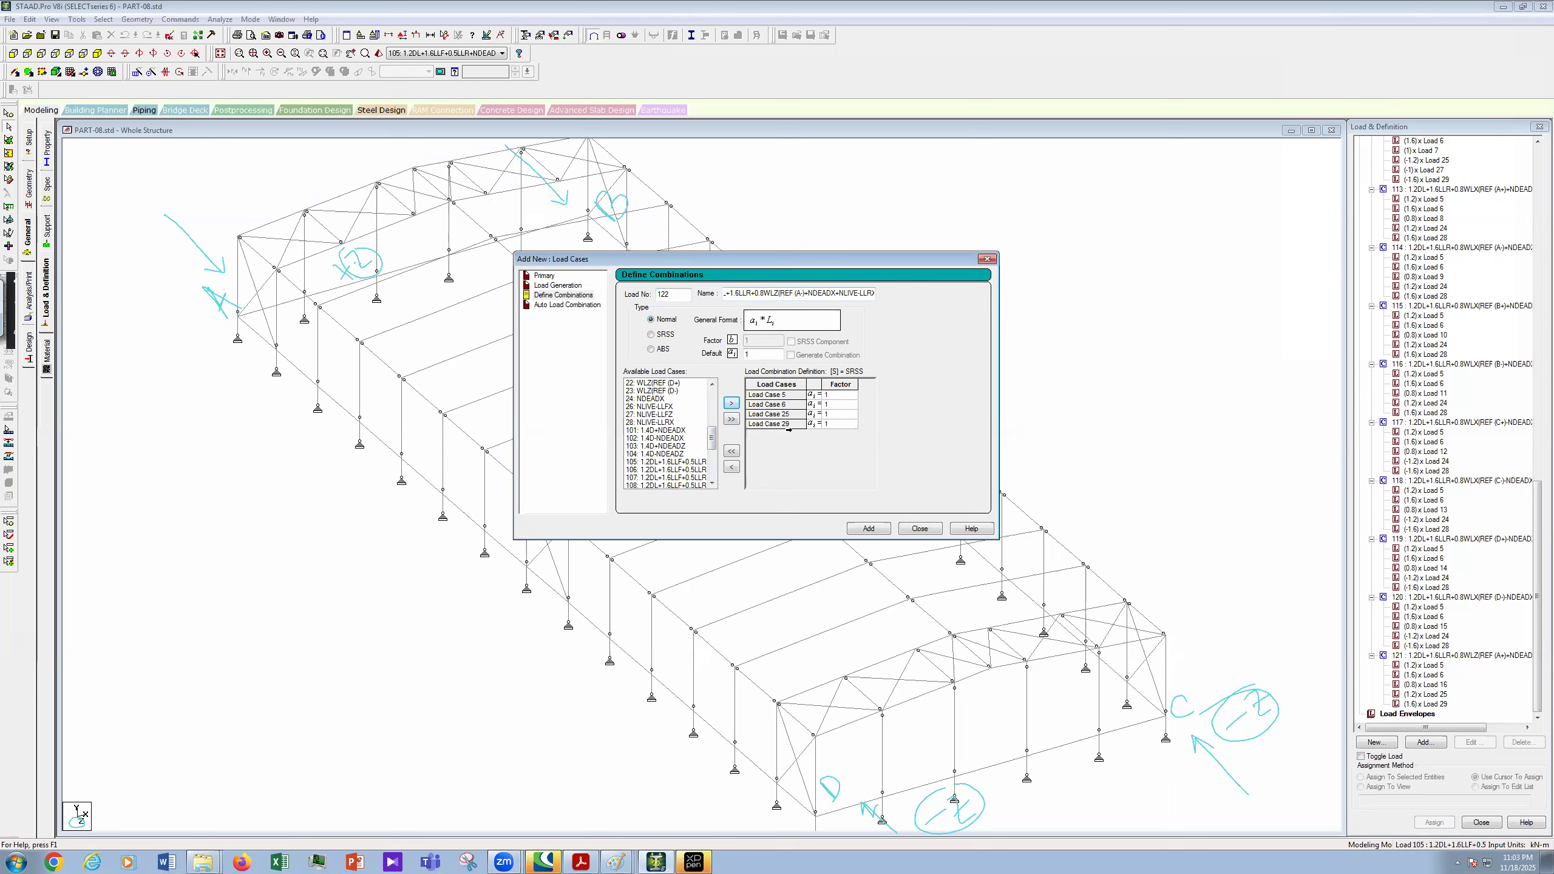
drag(774, 414, 789, 429)
click(732, 466)
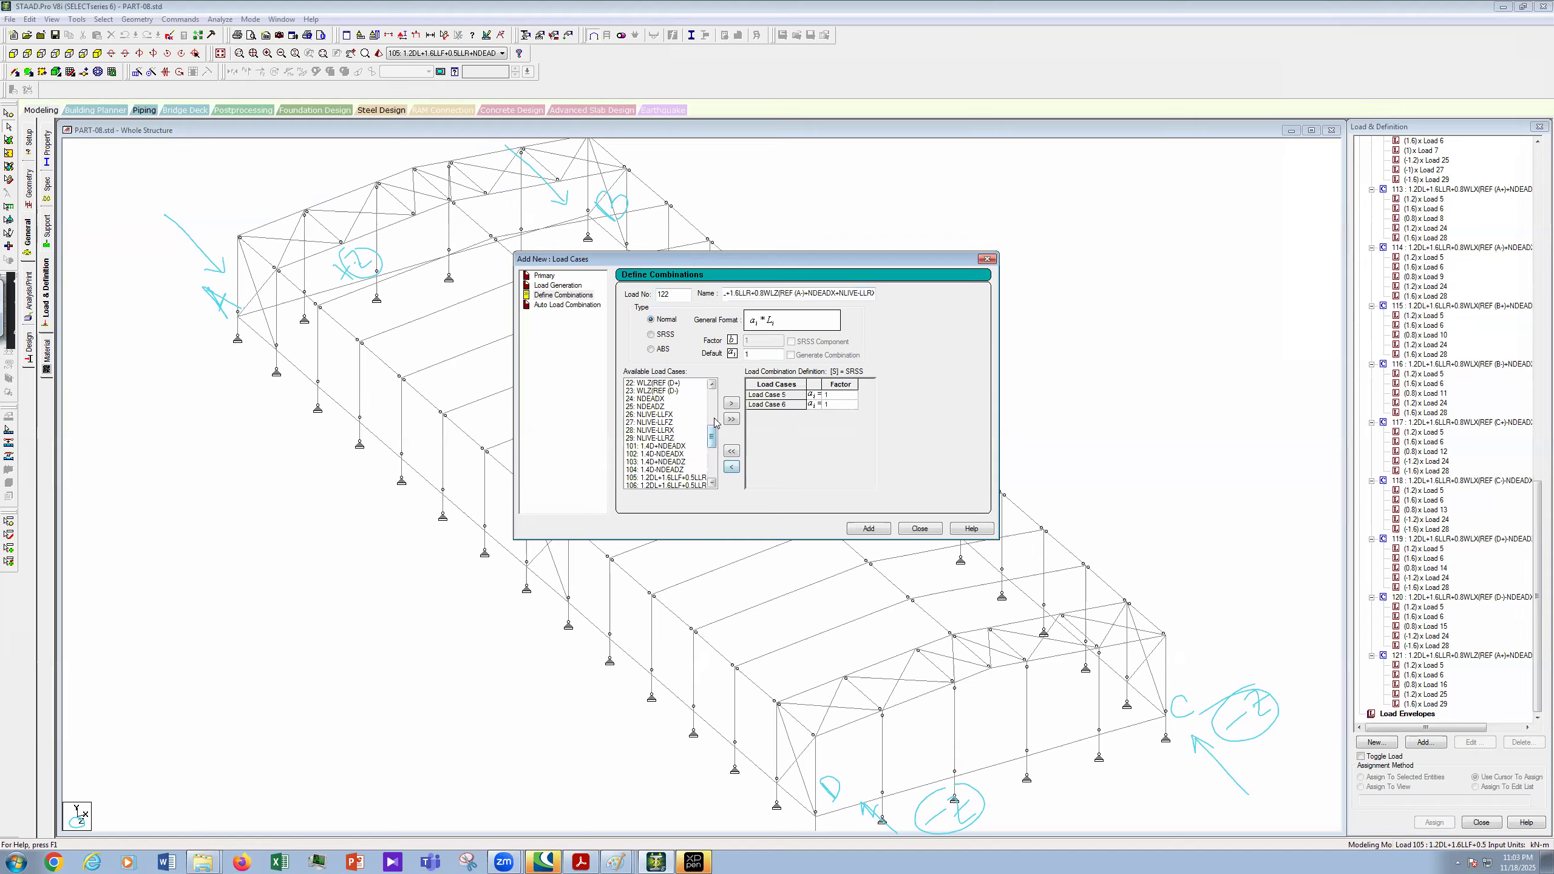
scroll(713, 422, up, 3)
click(674, 423)
click(731, 403)
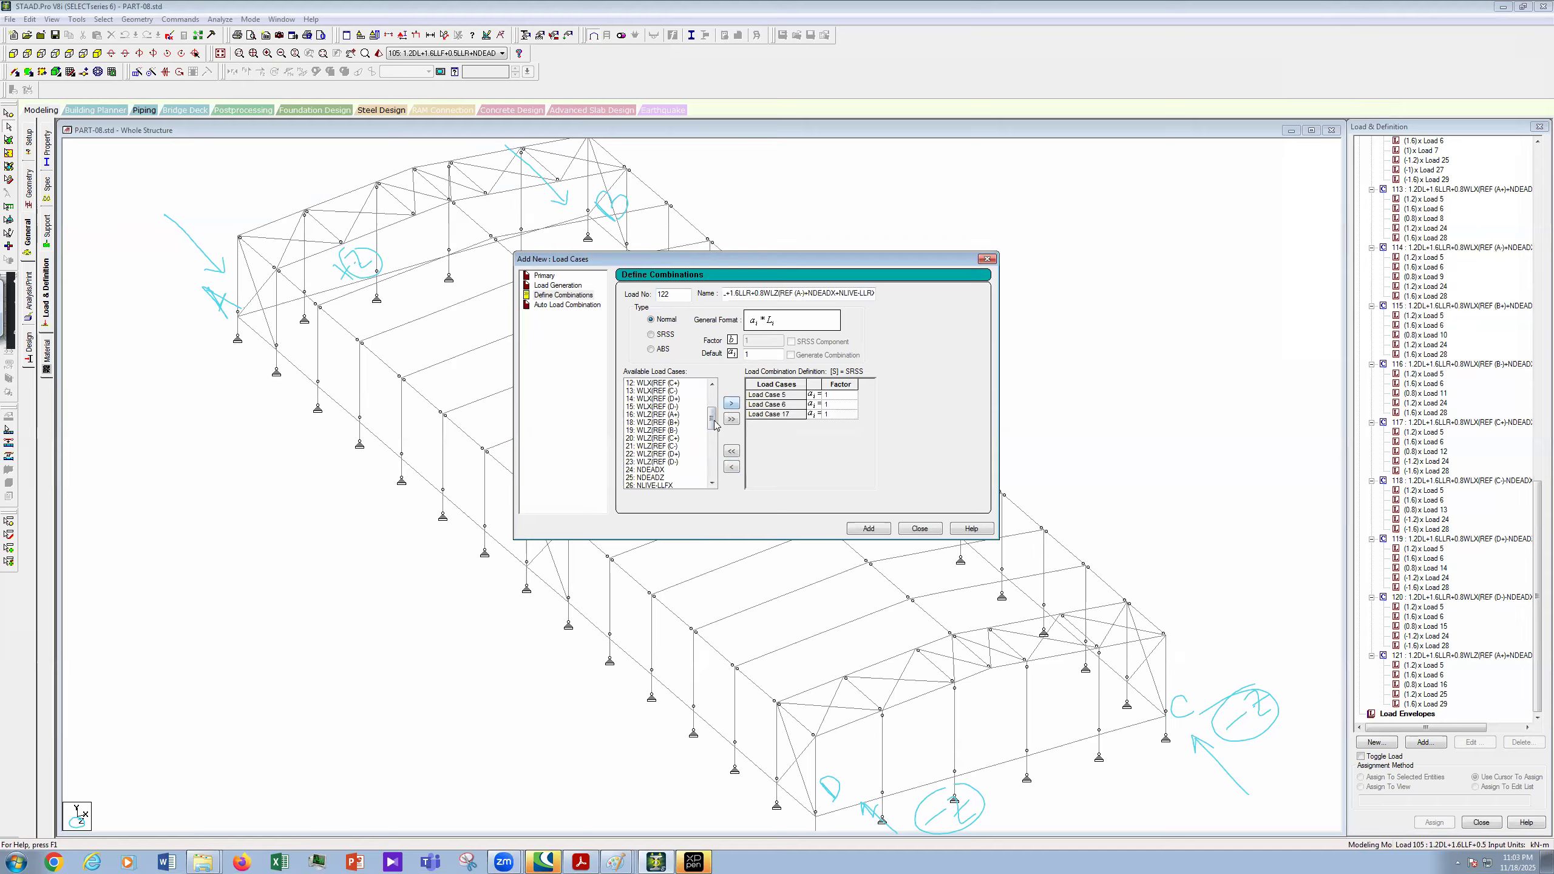
scroll(713, 465, down, 15)
drag(711, 451, 713, 437)
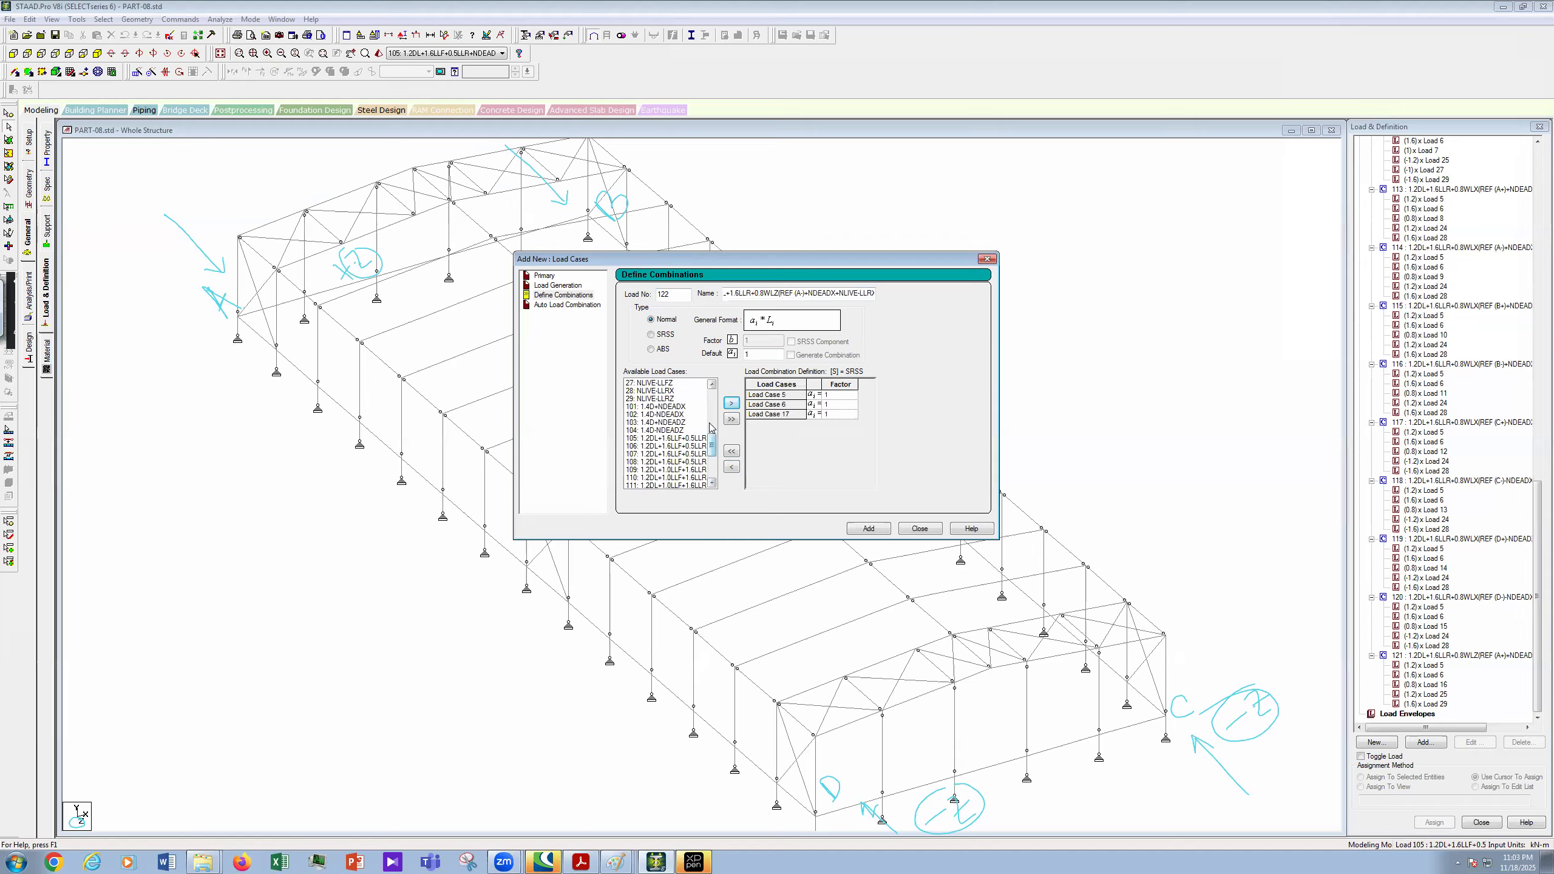
drag(711, 424, 696, 420)
click(672, 431)
ctrl+click(681, 462)
click(732, 404)
- Set factors 1.2, 1.6, 0.8 and 1.2 on cases 5, 6, 17, 25, then add combination 122
click(847, 398)
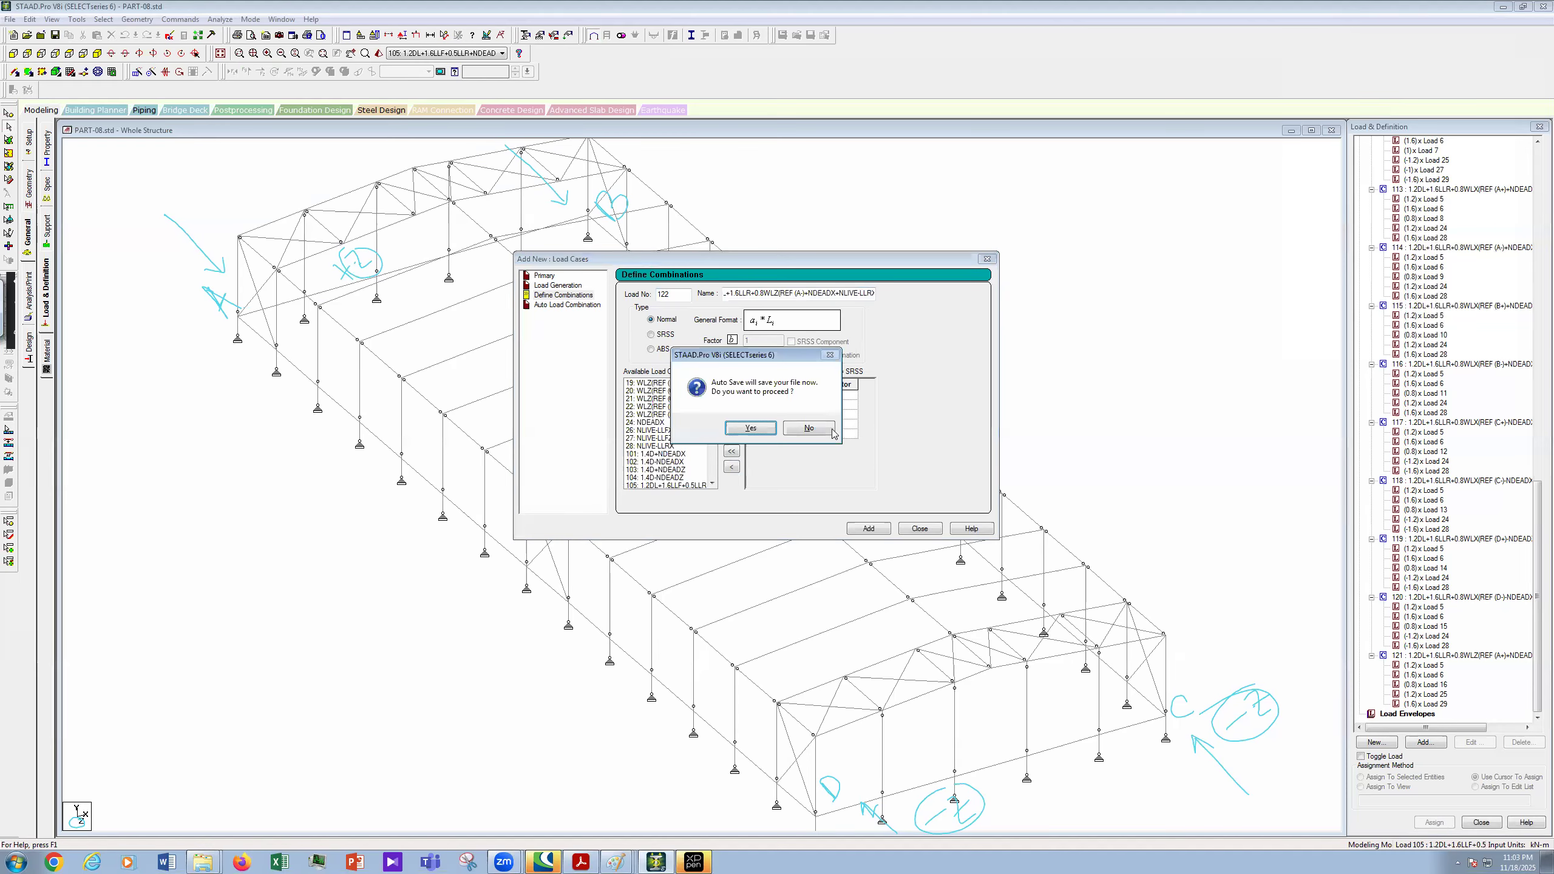
key(Return)
click(837, 396)
text(.2)
click(850, 405)
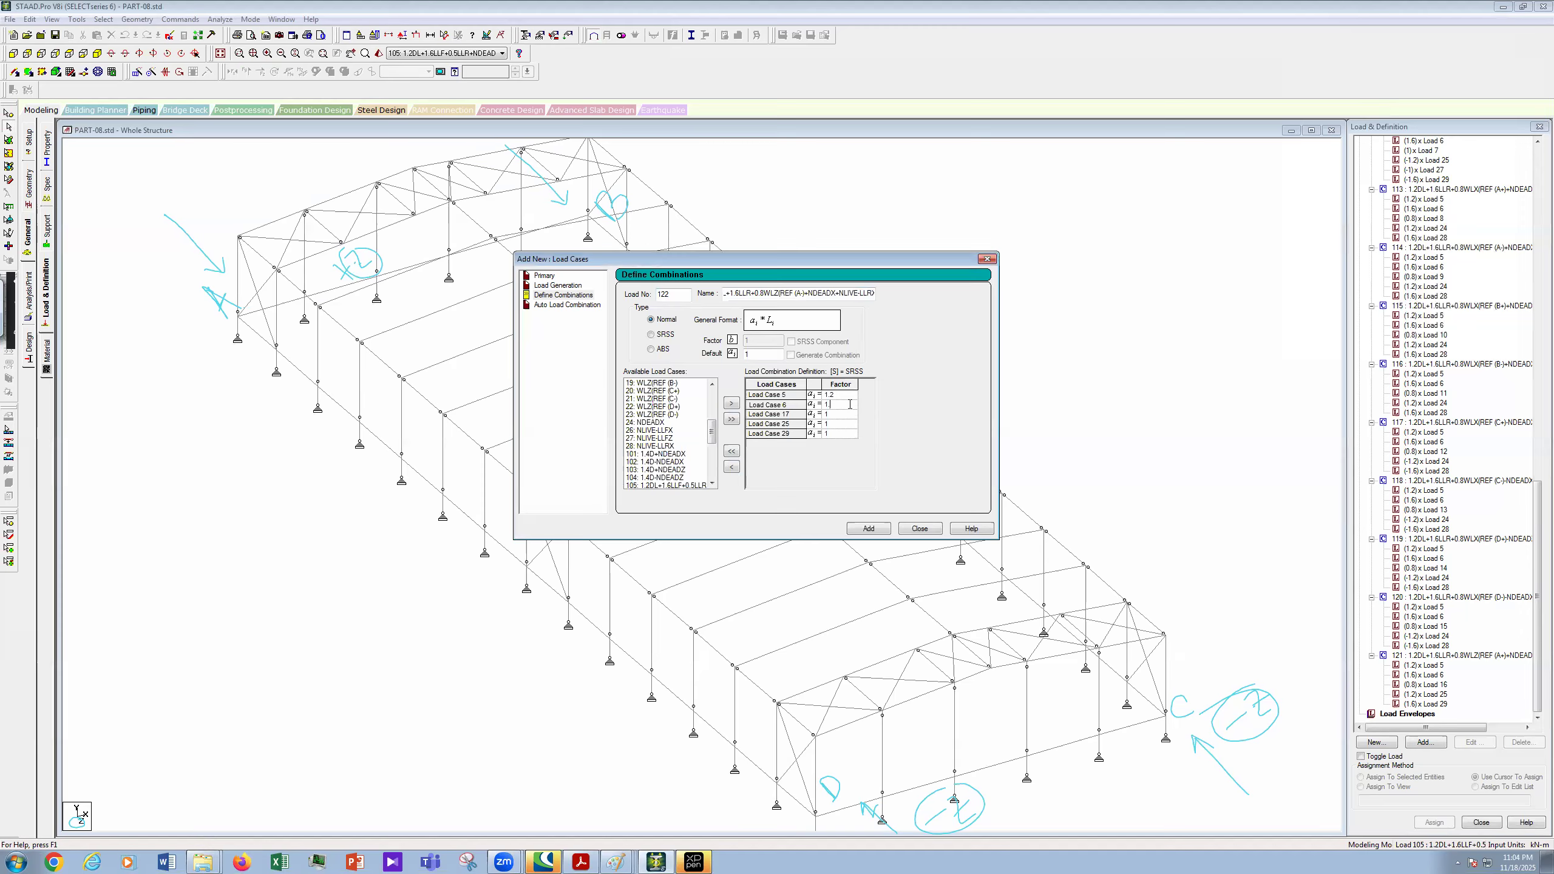
click(847, 415)
key(BackSpace)
text(0.8)
click(840, 424)
text(.2)
click(841, 434)
click(875, 530)
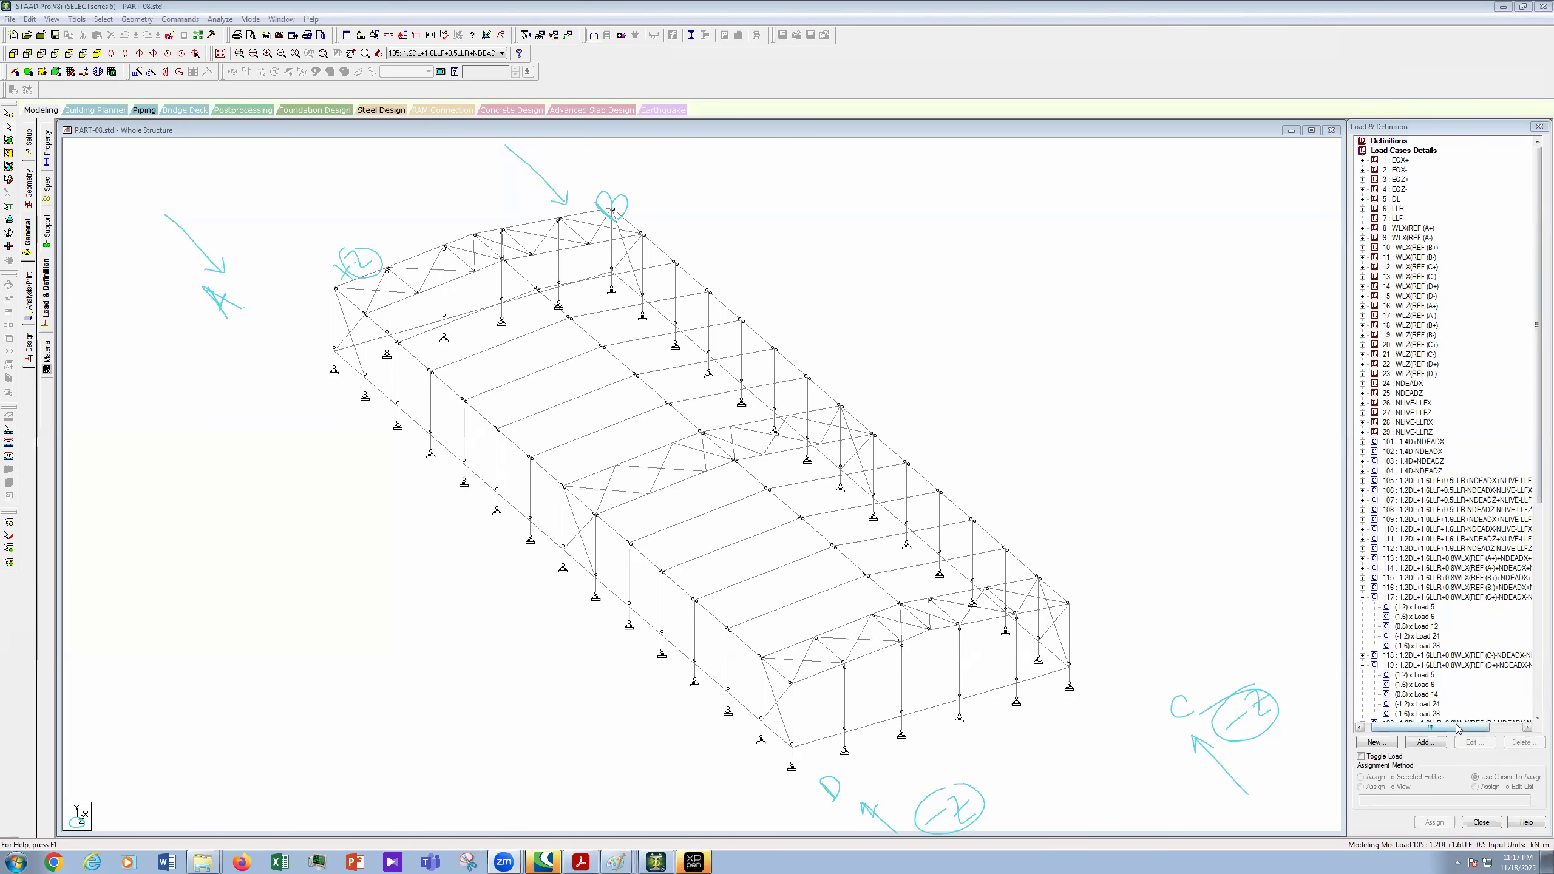
- On the LOAD COMBINATION.JPG sheet, strike through combination 3 and tick combination 4, then return to STAAD
click(1498, 727)
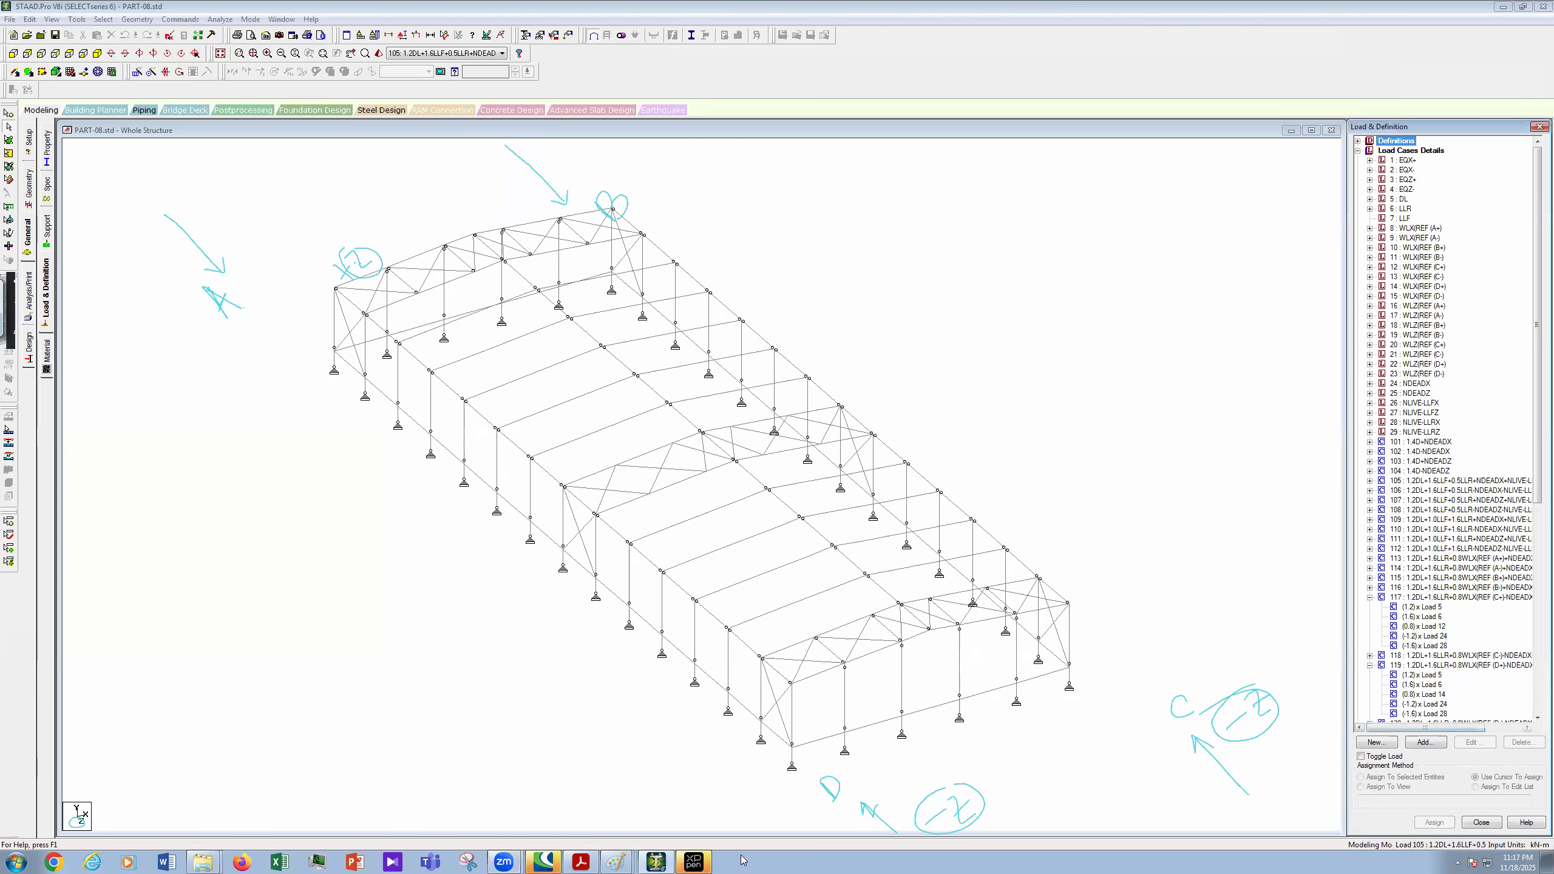
click(617, 860)
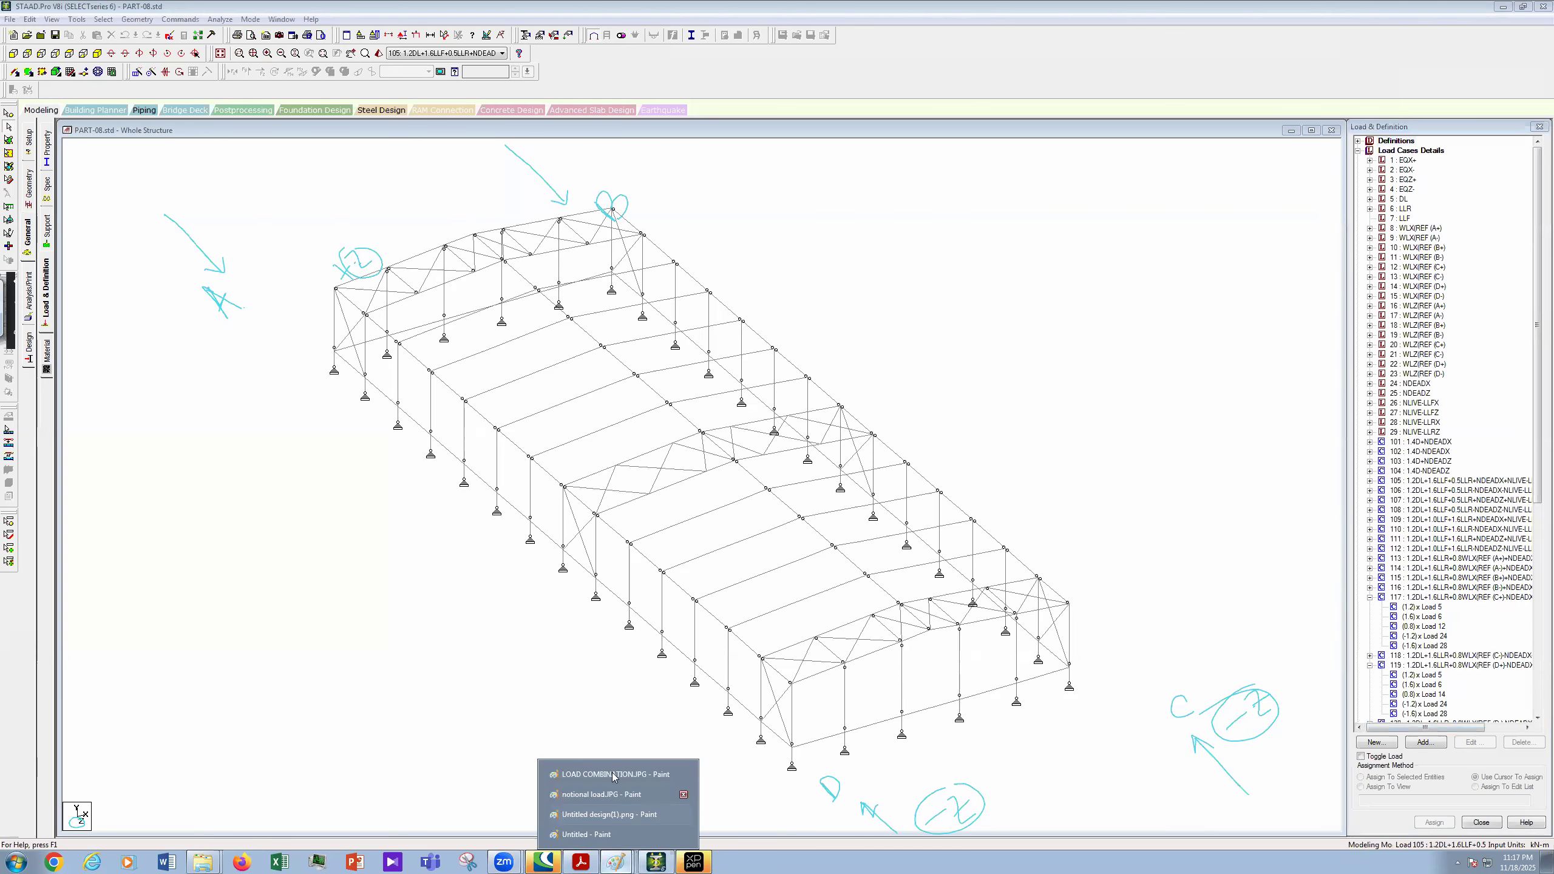
click(615, 776)
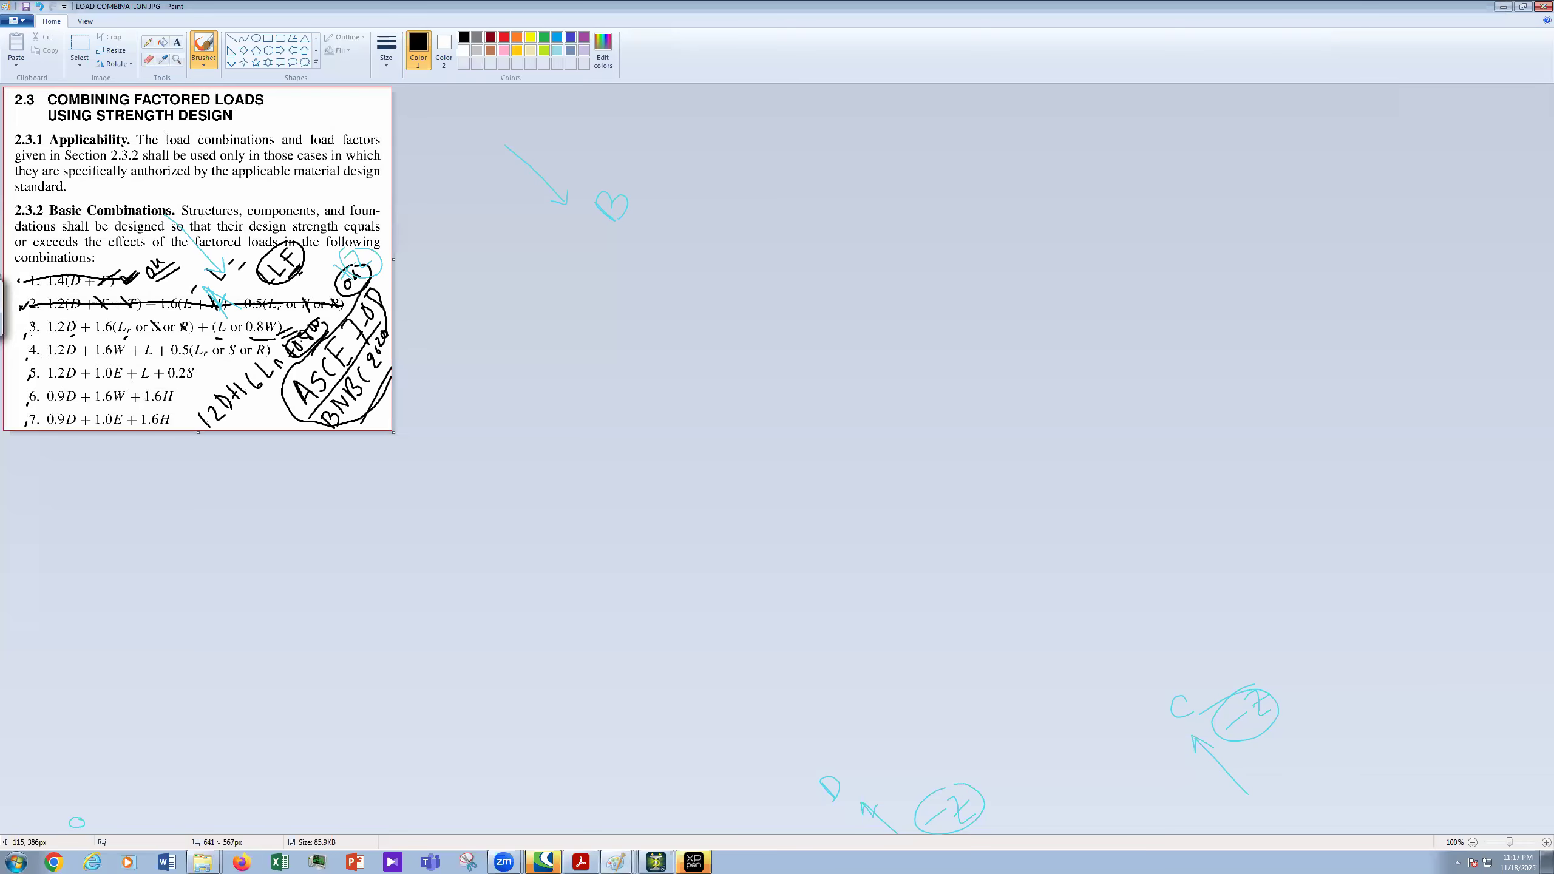
drag(24, 330, 311, 308)
drag(18, 354, 30, 325)
click(656, 861)
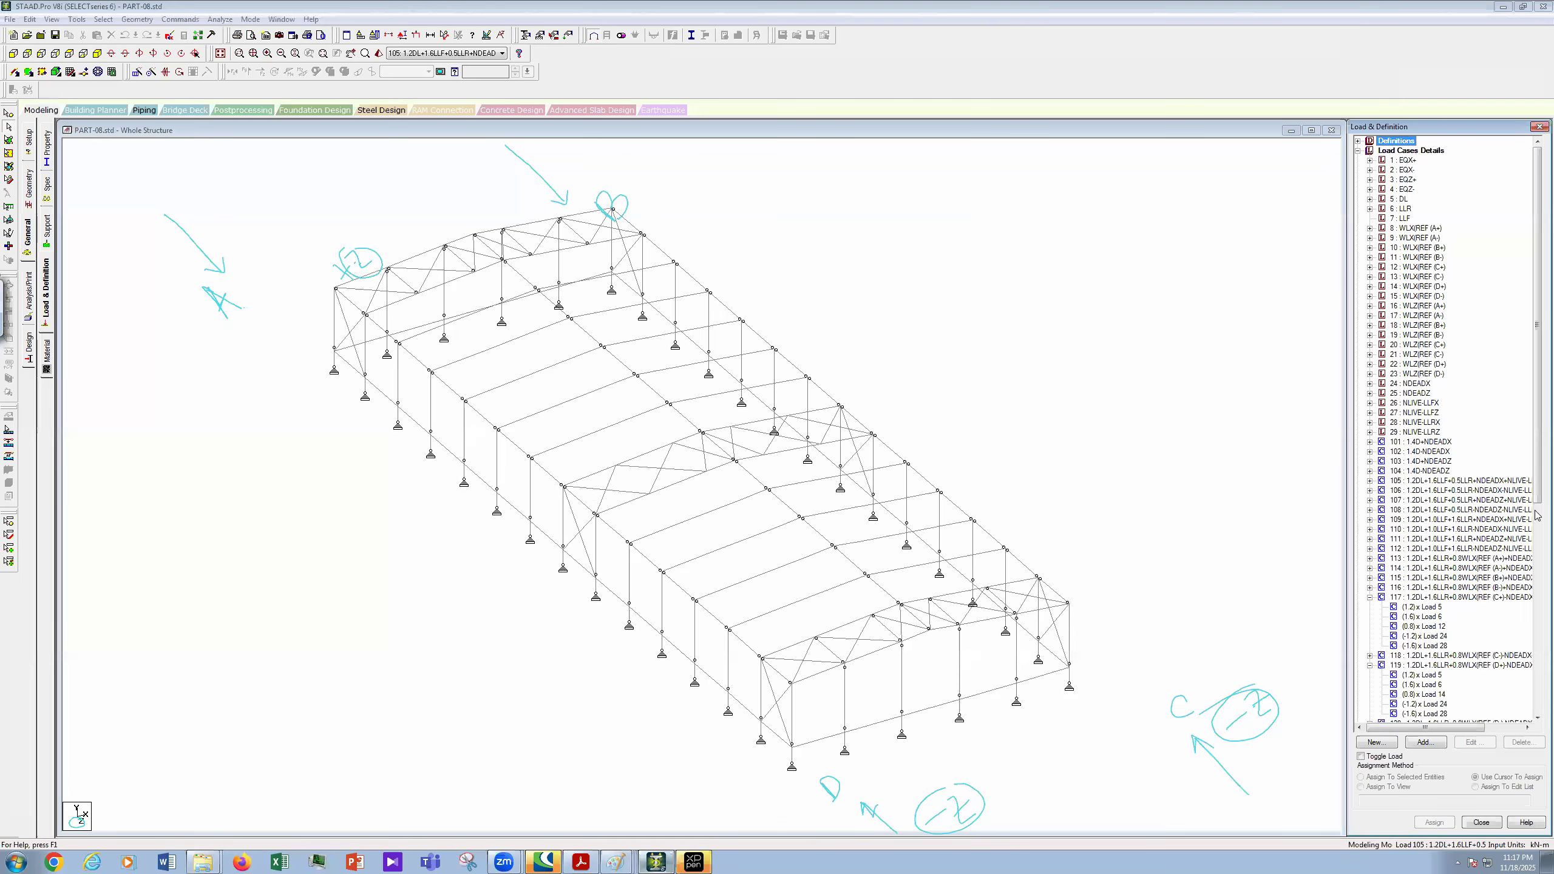
- Start a new load combination numbered 129 from the Load Cases Details group
scroll(1538, 623, down, 12)
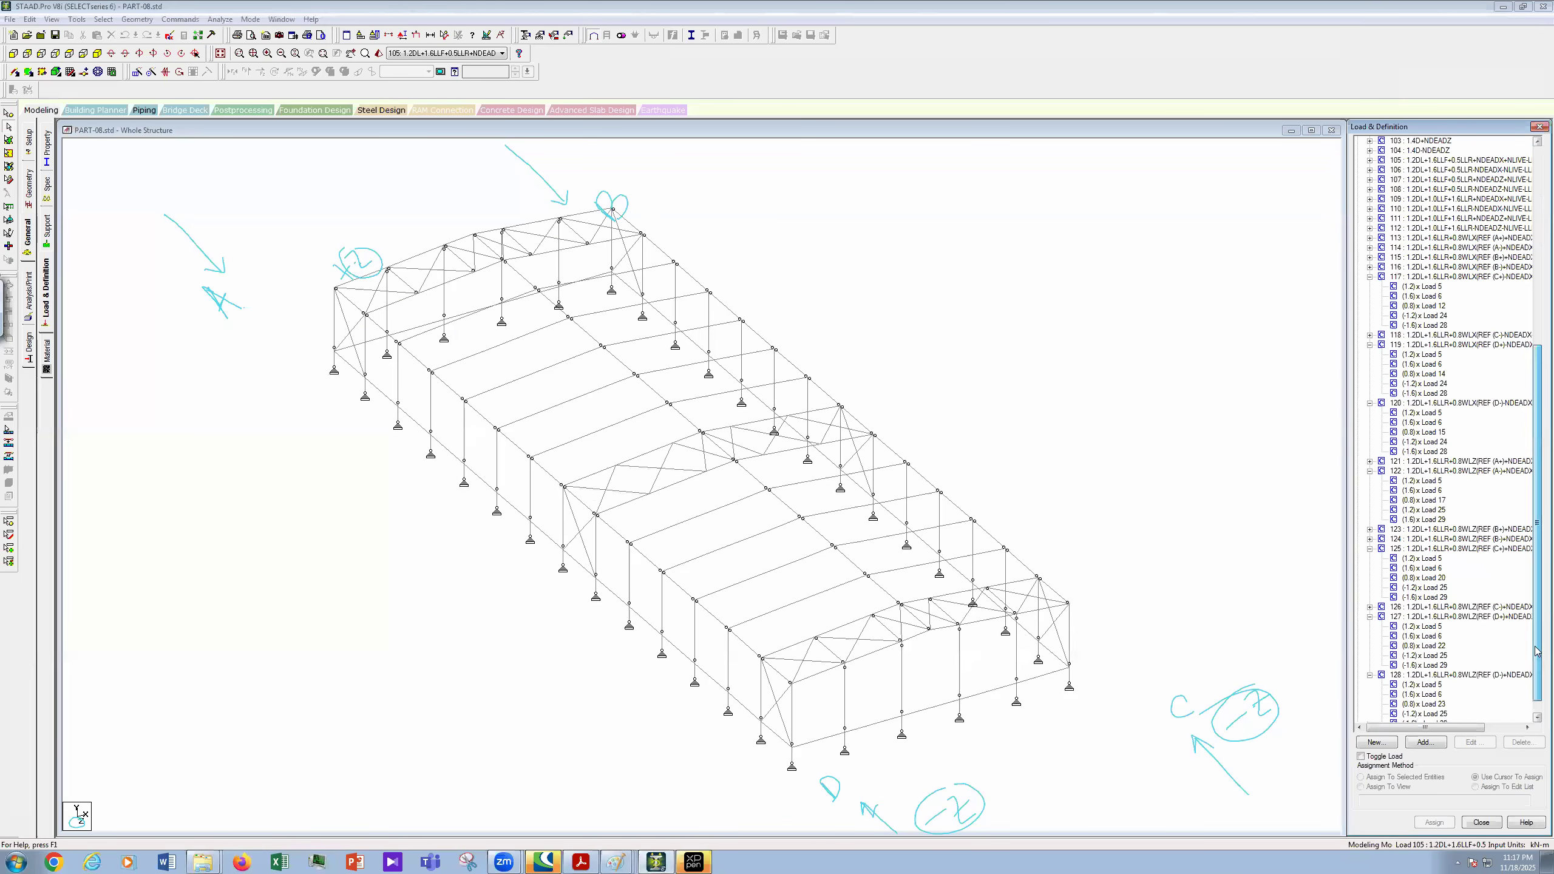
drag(1535, 635, 1536, 300)
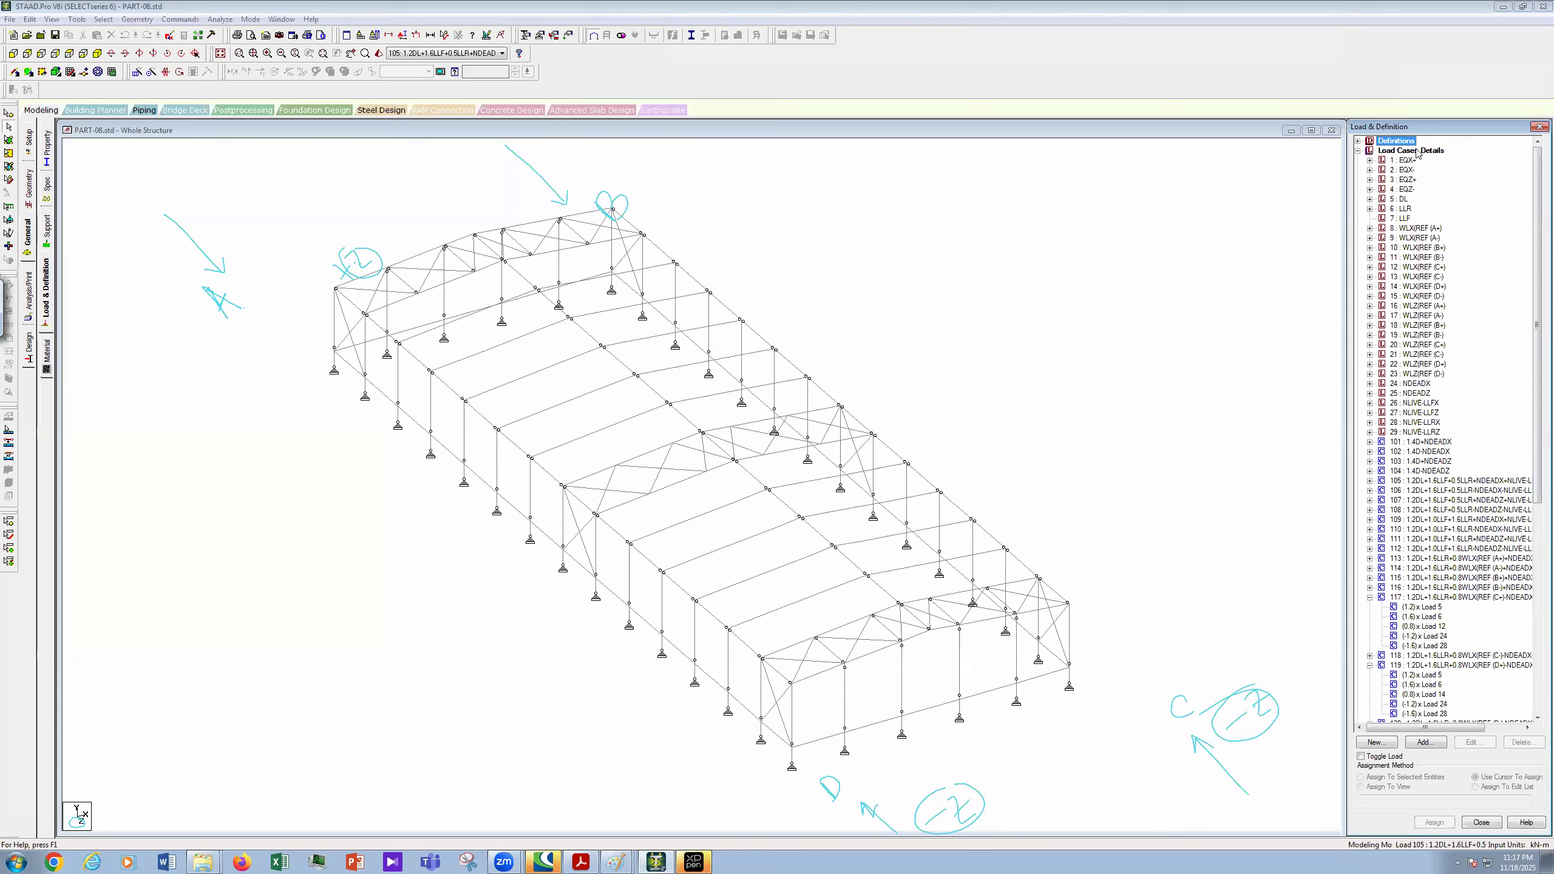
key(Down)
click(1427, 743)
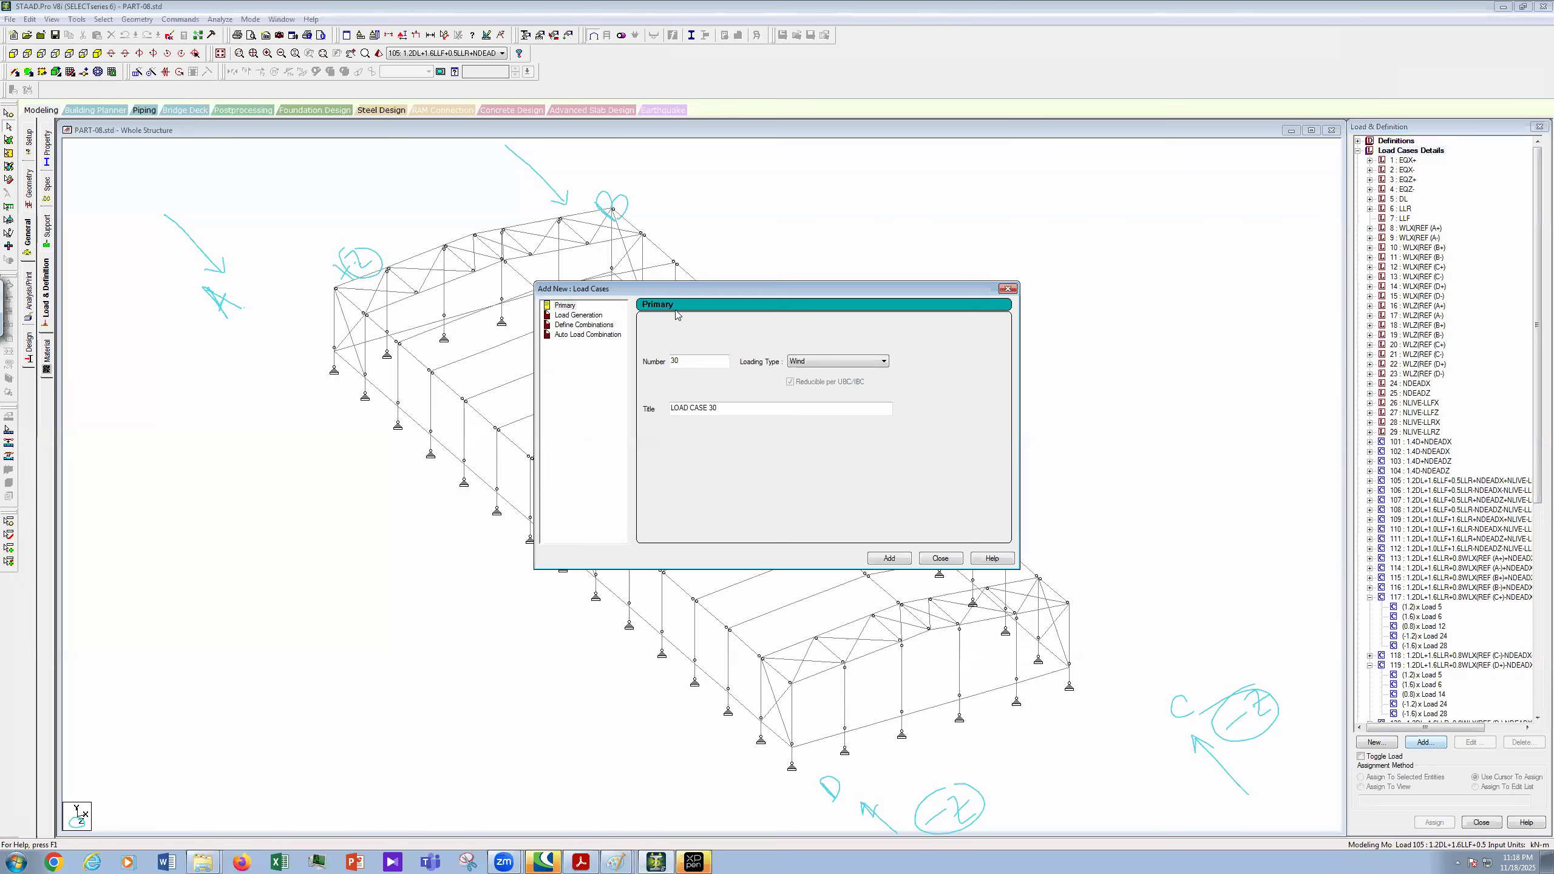
click(585, 326)
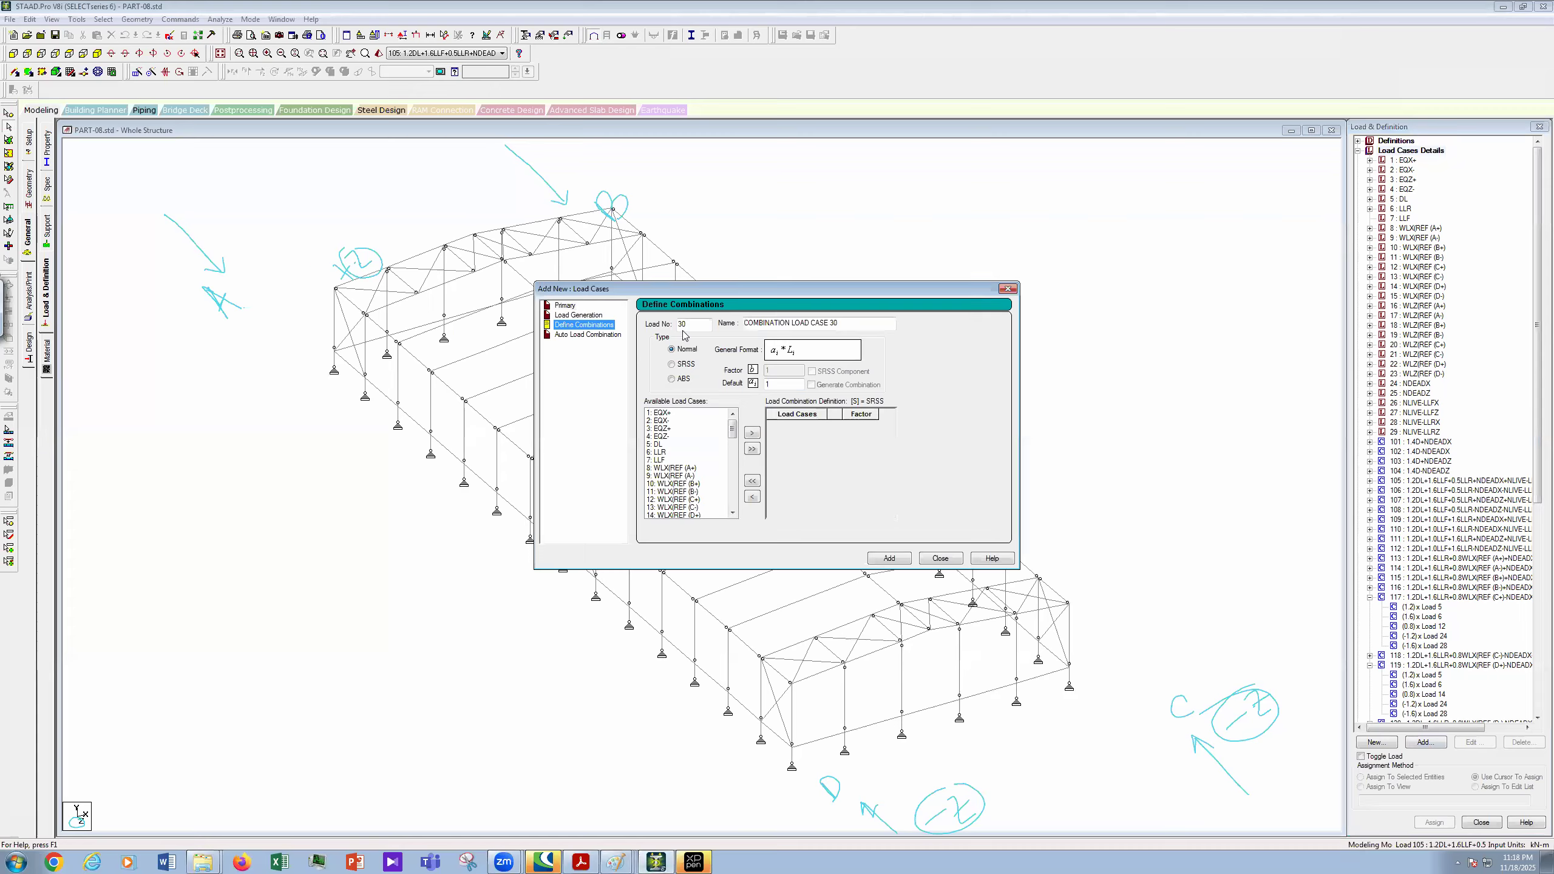
text(129)
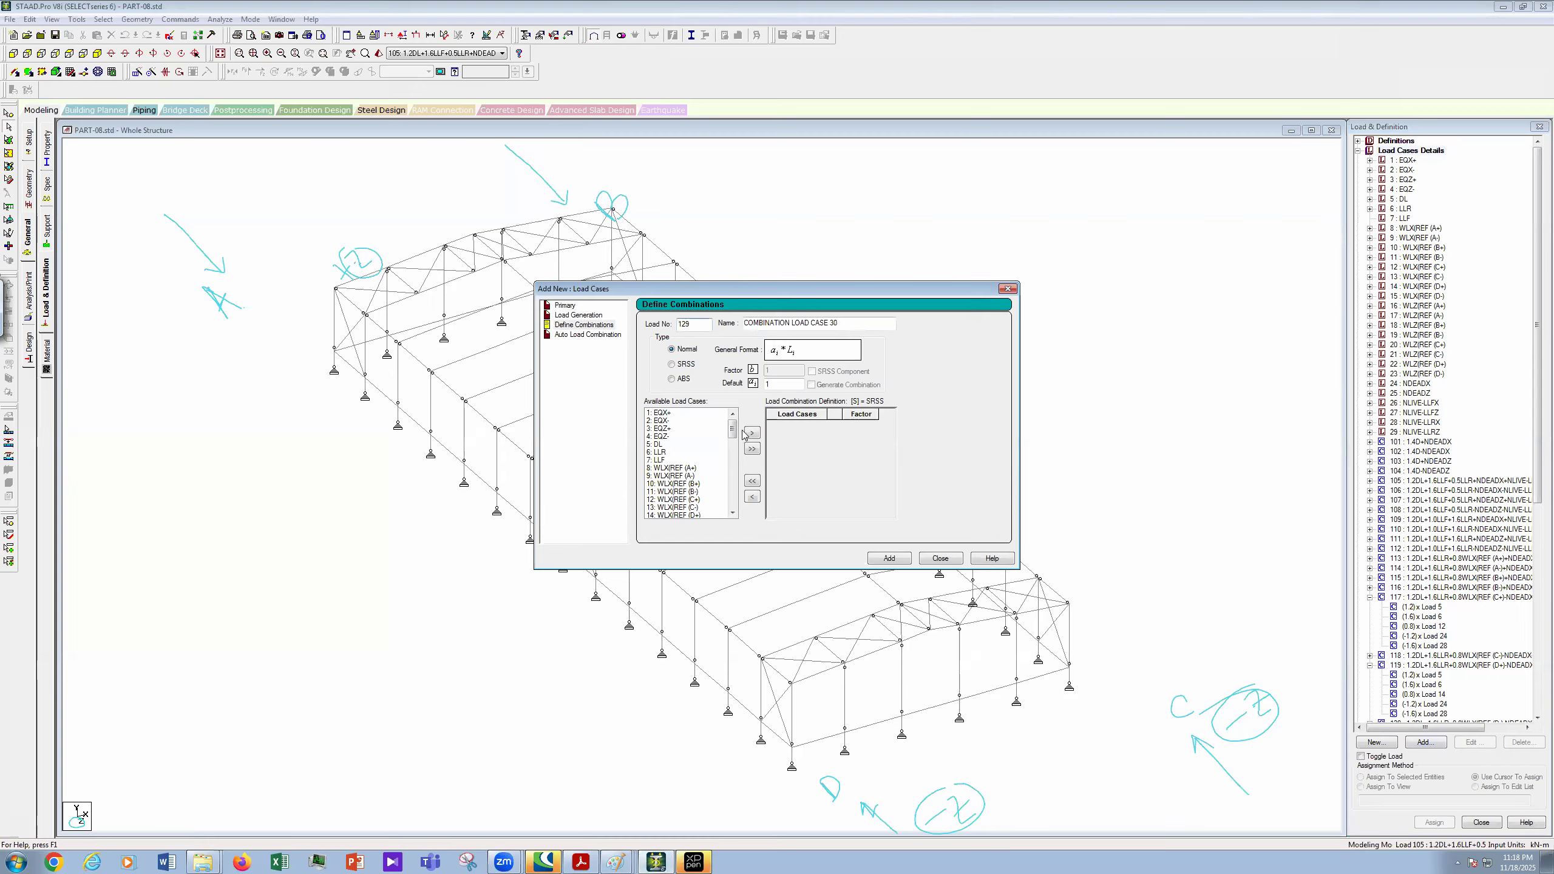
- Paste combination 122's name and delete its 'LOAD COMB 122' prefix
key(Tab)
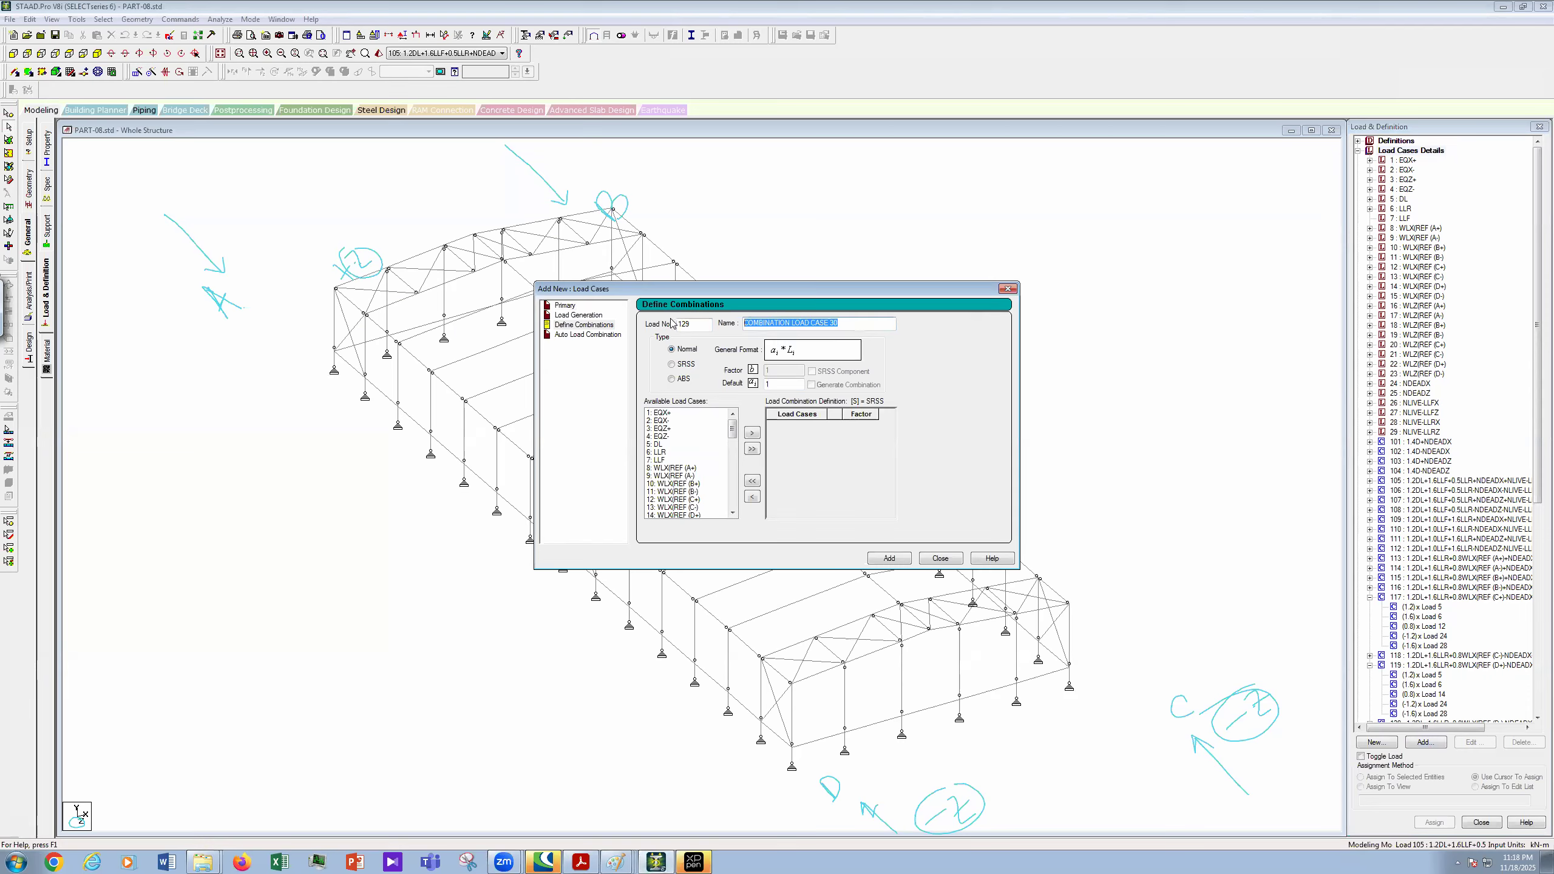
key(ctrl+v)
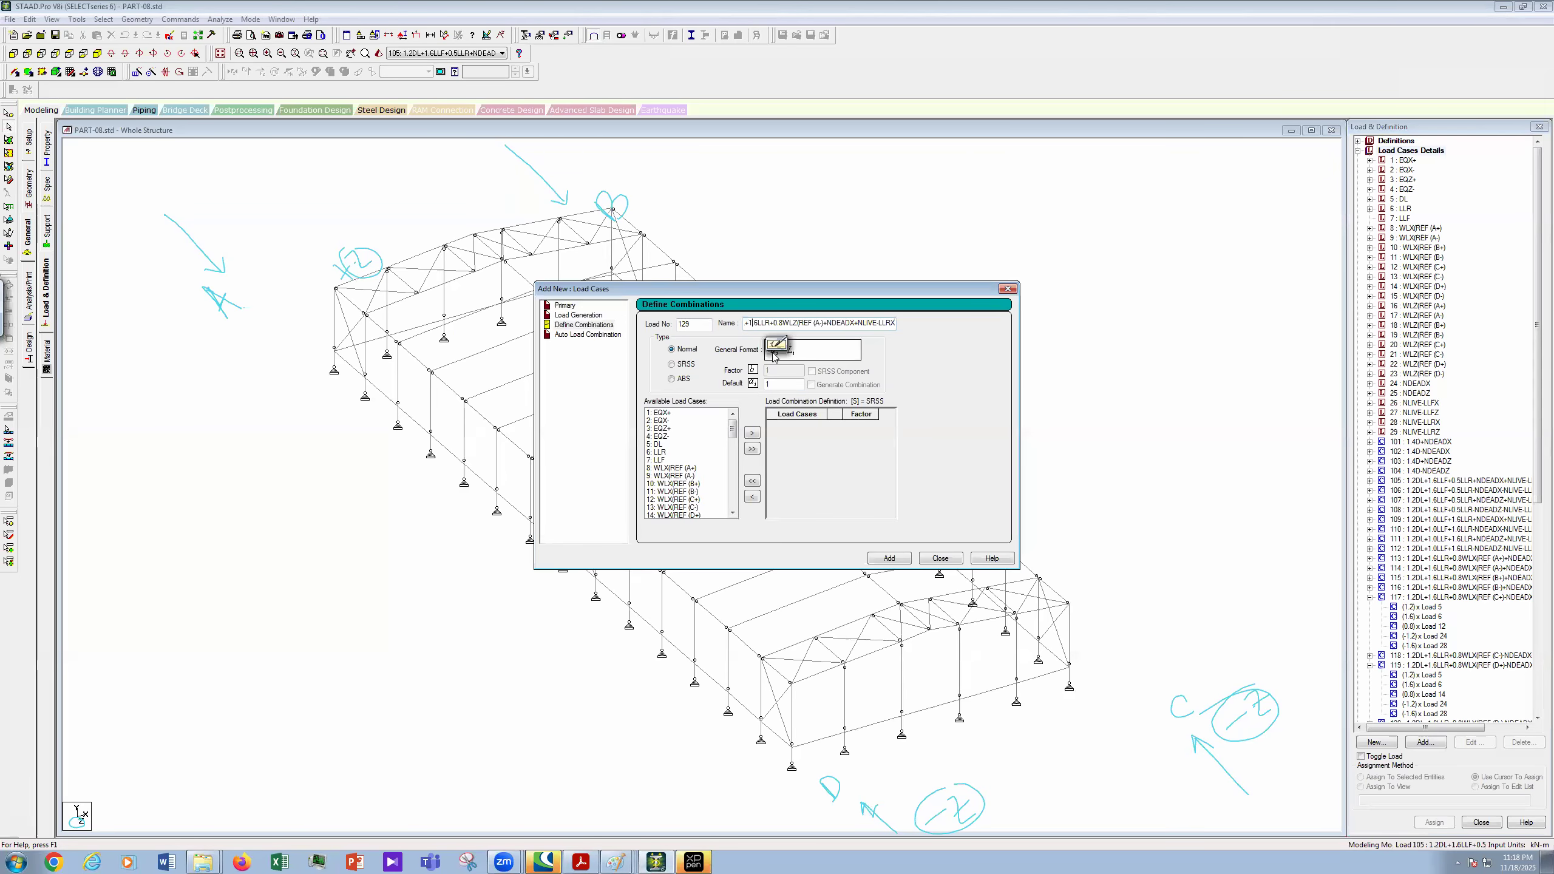
key(Left)
key(Left)
key(Left)
key(Left)
key(Left)
key(Left)
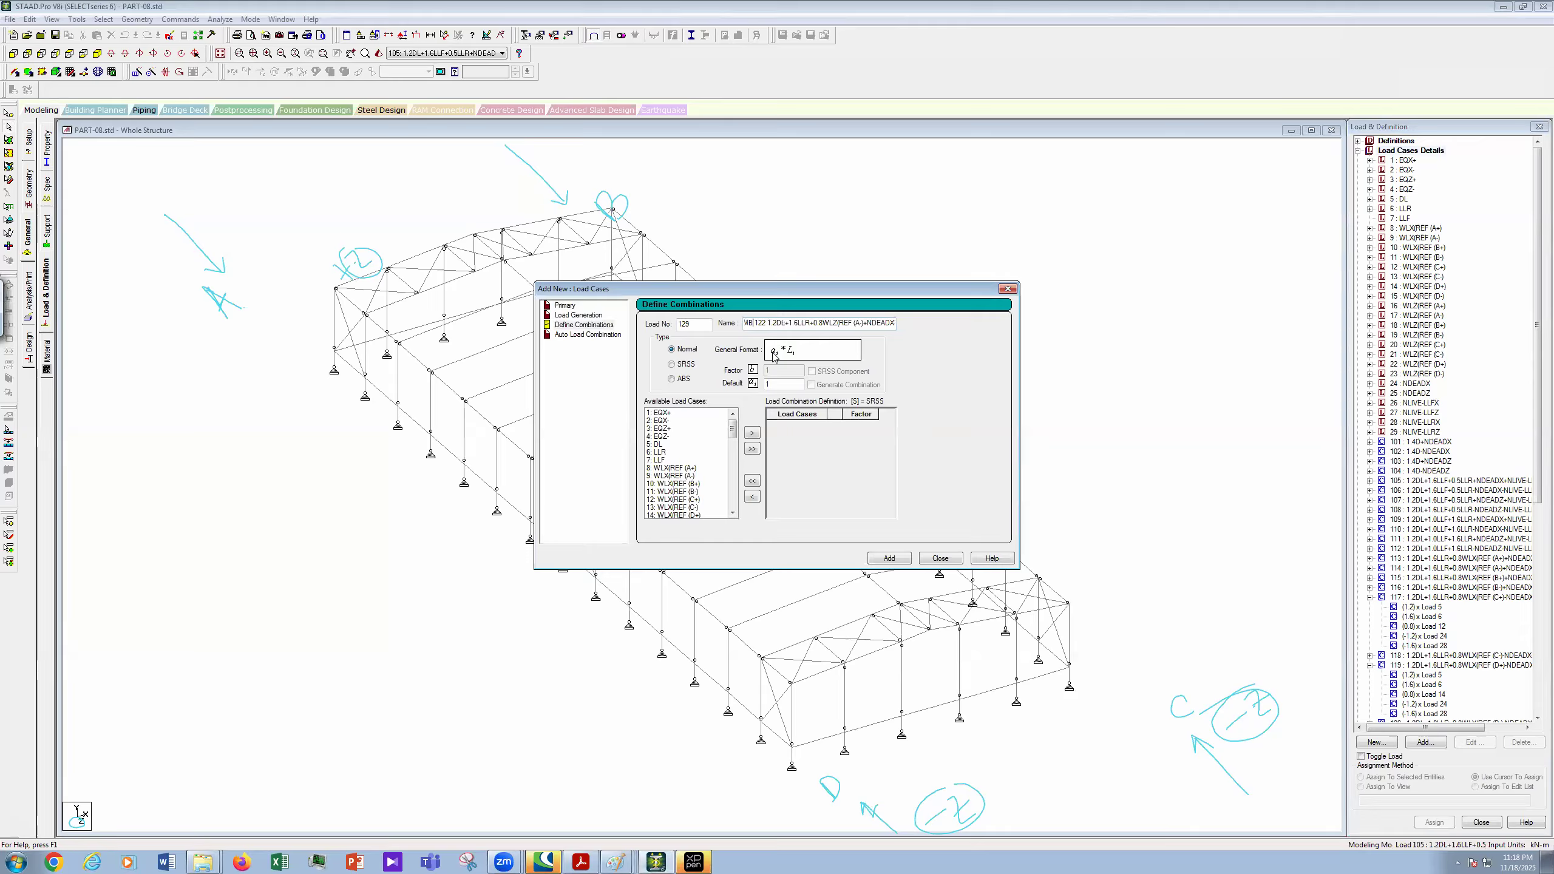
key(Left)
key(Left)
key(Left)
key(Left)
double_click(789, 323)
drag(732, 329, 734, 331)
key(Delete)
click(615, 862)
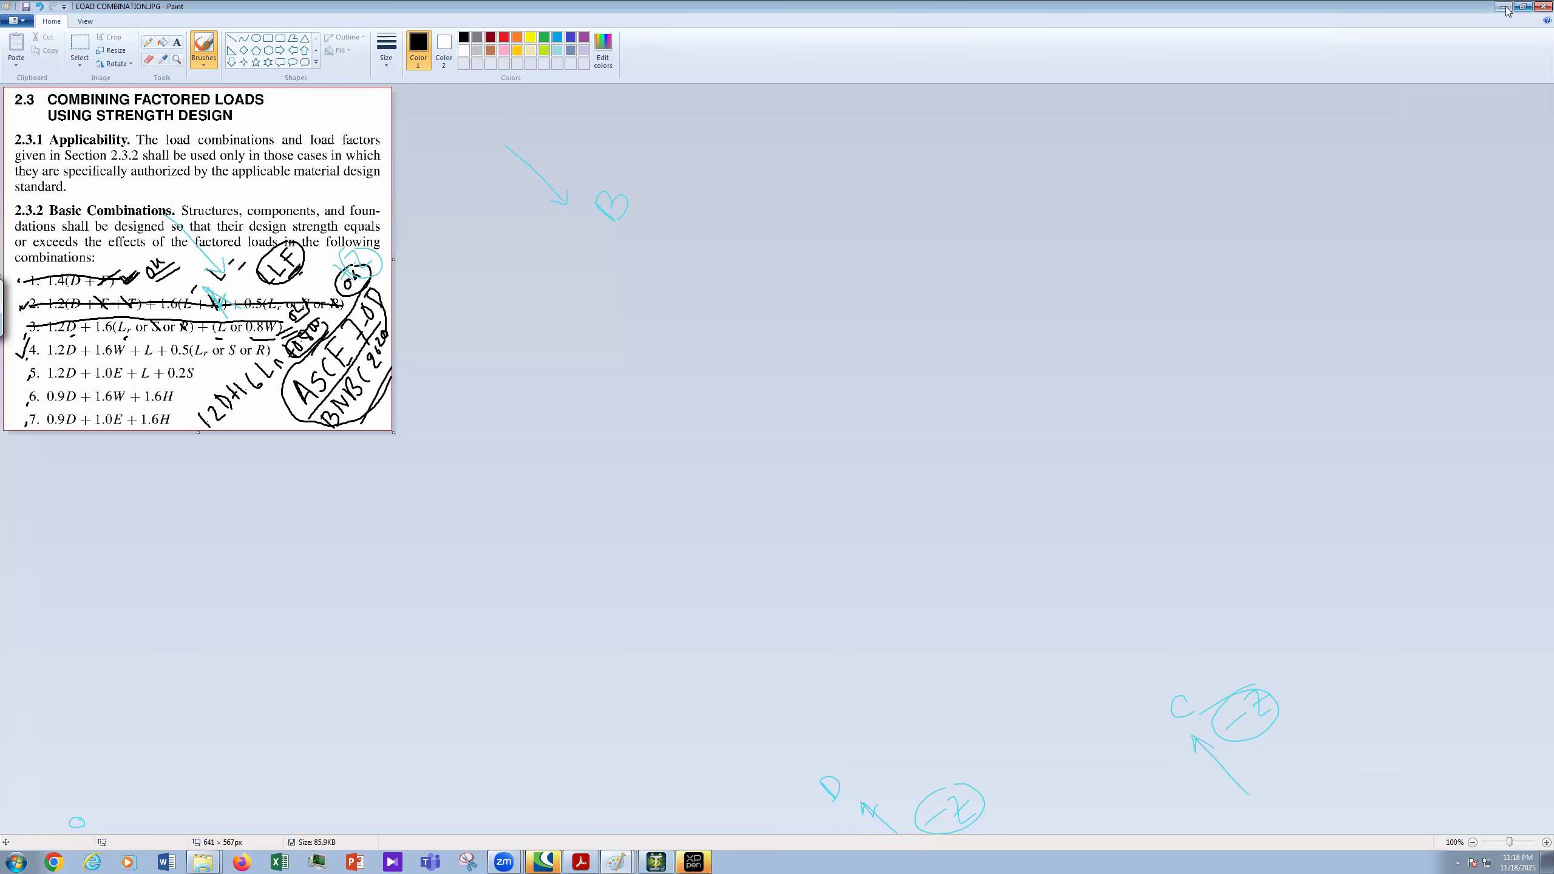
key(alt+Tab)
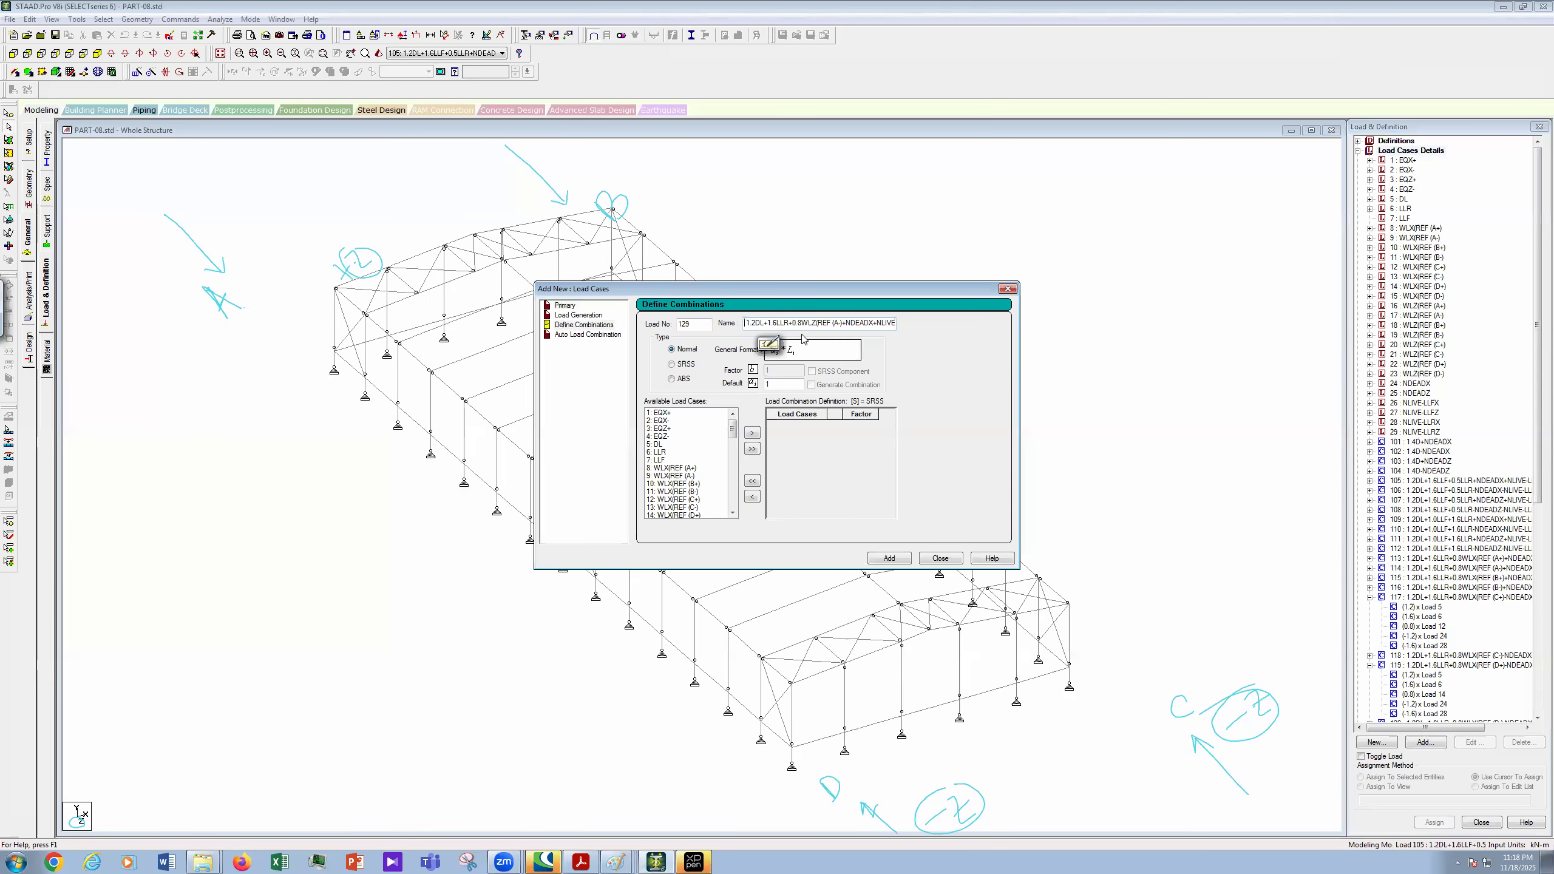
- Edit combination 129's name to 1.2DL+0.5LLR+1.0LLF+1.6WLX(REF (A+), changing factors, wind direction and sign
key(Right)
key(Right)
key(Right)
key(Right)
key(Right)
key(Right)
key(Right)
key(BackSpace)
text(0)
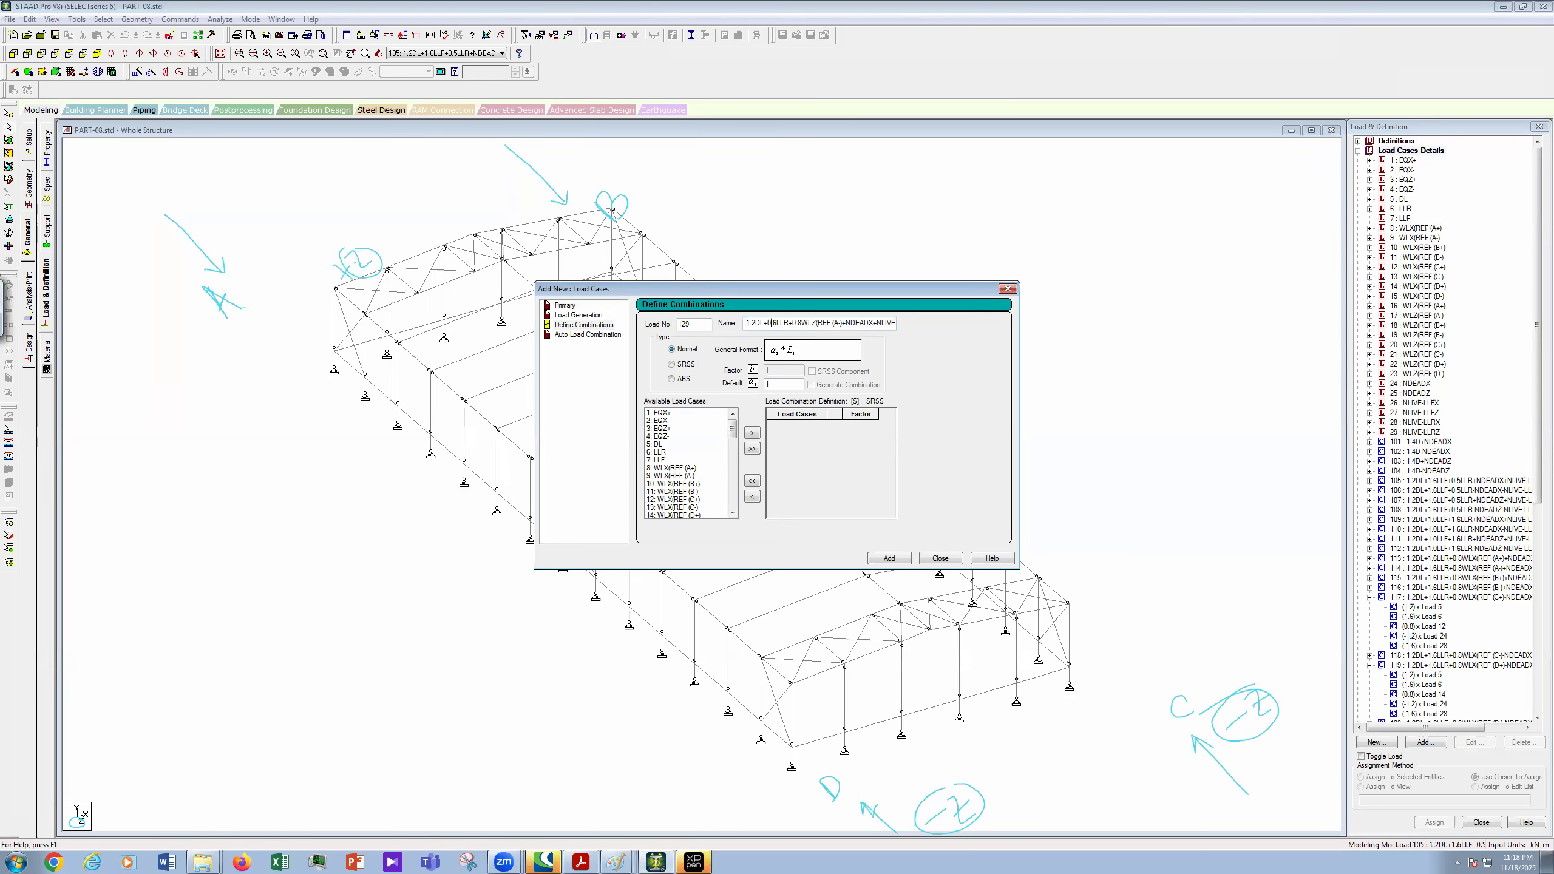
key(BackSpace)
key(BackSpace)
text(5LLR+)
text(1.0)
text(LLF)
text(+)
key(BackSpace)
text(6)
key(Delete)
text(X)
key(BackSpace)
text(+))
key(Right)
key(Right)
key(Right)
key(Right)
key(Right)
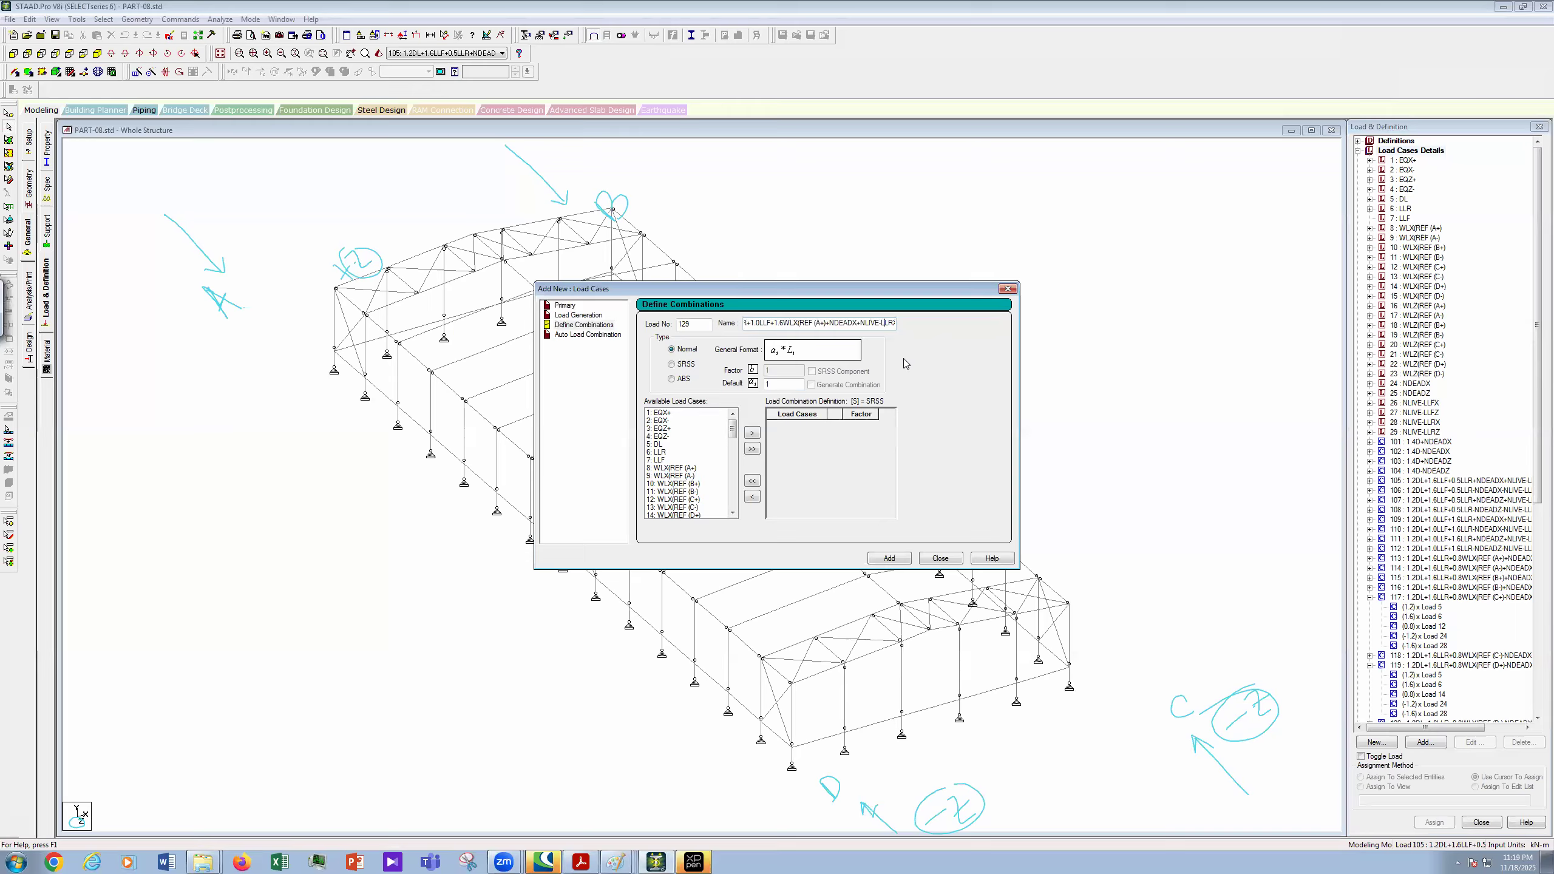
- Append X to NLIVE-LLR and paste a copy of the NLIVE-LLRX term into the name
text(X)
click(862, 324)
drag(859, 325, 898, 329)
key(ctrl+c)
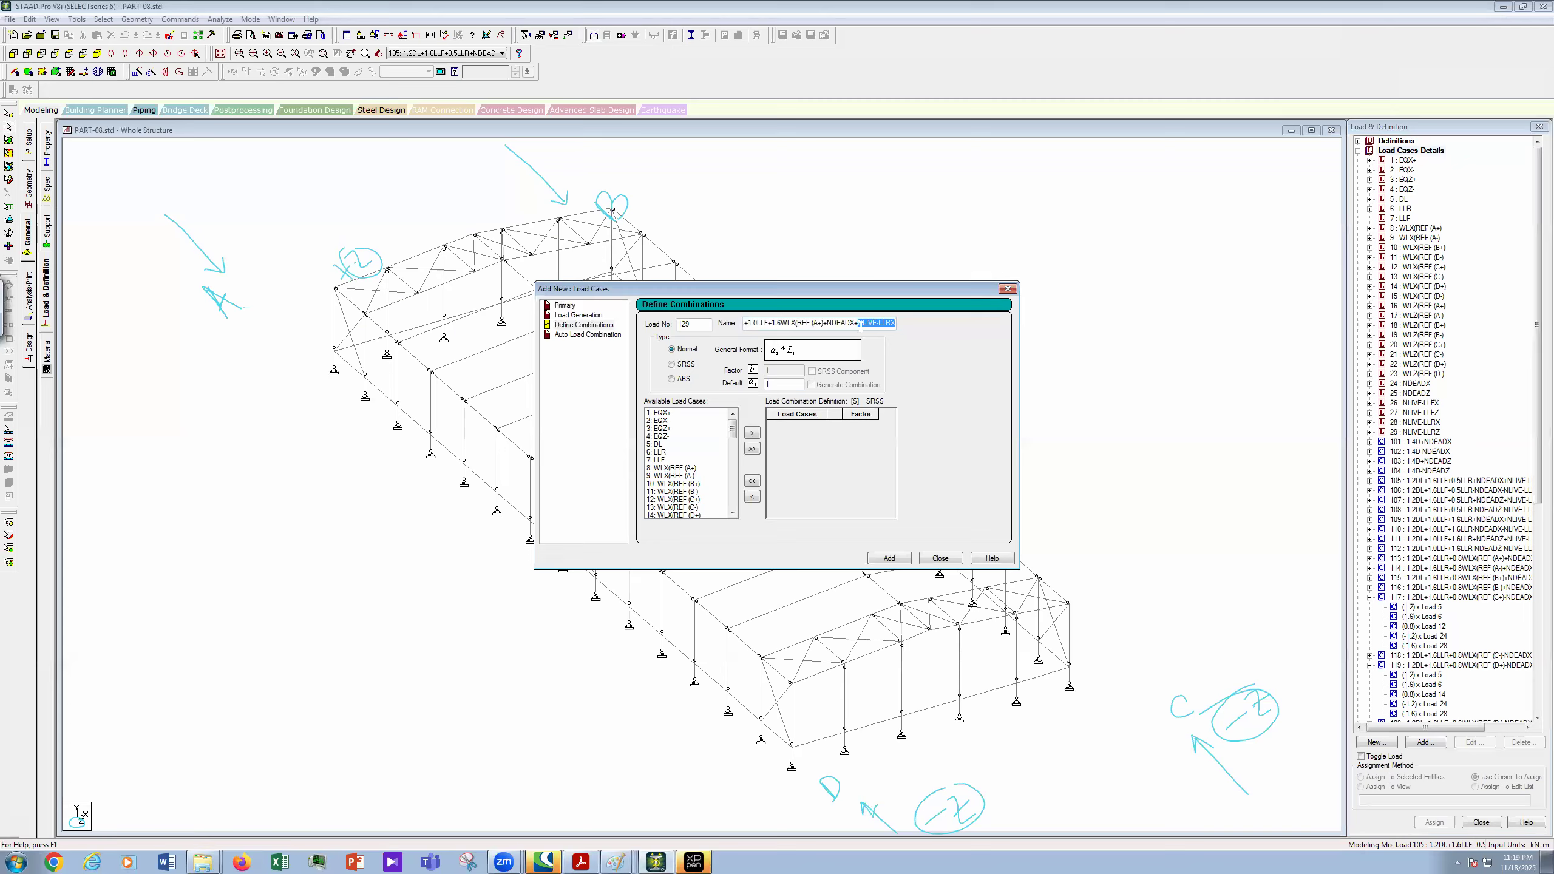
key(Right)
key(ctrl+v)
- Edit the pasted copy into an NLIVE-LLFX term, then review the WLX(REF (A+) part of the name
key(Left)
key(Left)
key(Left)
key(Left)
key(Left)
key(BackSpace)
text(F+)
key(Right)
key(Right)
key(Right)
key(Right)
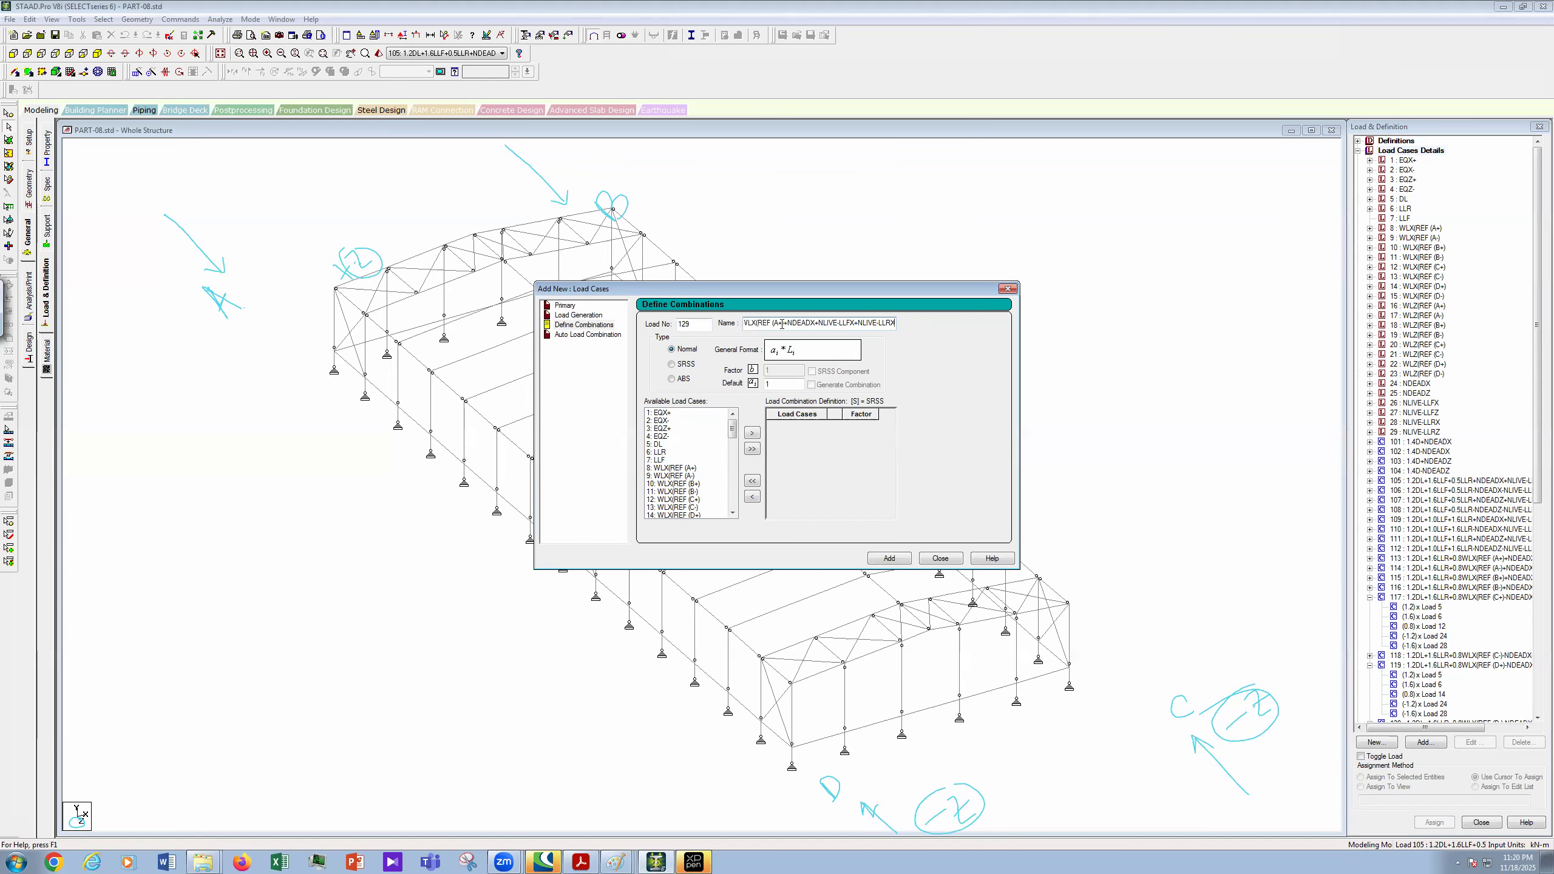
drag(782, 323, 789, 322)
key(Left)
key(Left)
key(Left)
key(Left)
key(Left)
key(Left)
key(Left)
key(Left)
key(Left)
key(Left)
key(Left)
key(Left)
key(Left)
key(Left)
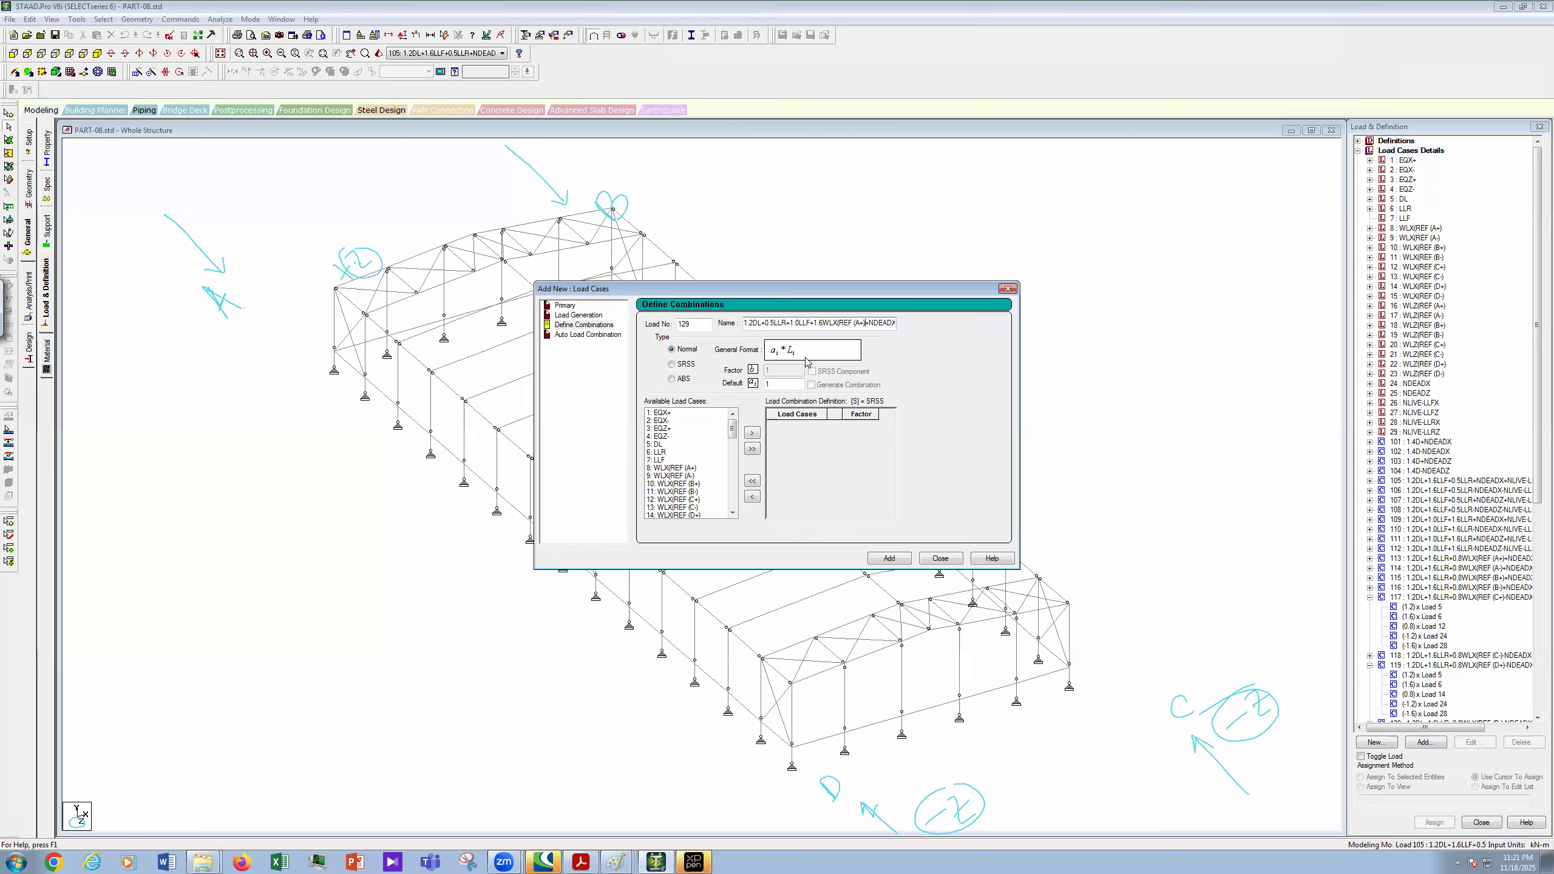
- Finish reviewing combination 129's name, then pick load cases 5 DL and 6 LLR
key(Right)
key(Right)
key(Right)
key(Right)
key(Right)
key(Right)
key(Right)
key(Right)
key(Right)
key(Right)
key(Right)
key(Right)
key(Right)
key(Right)
key(Right)
key(Right)
click(672, 447)
ctrl+click(668, 454)
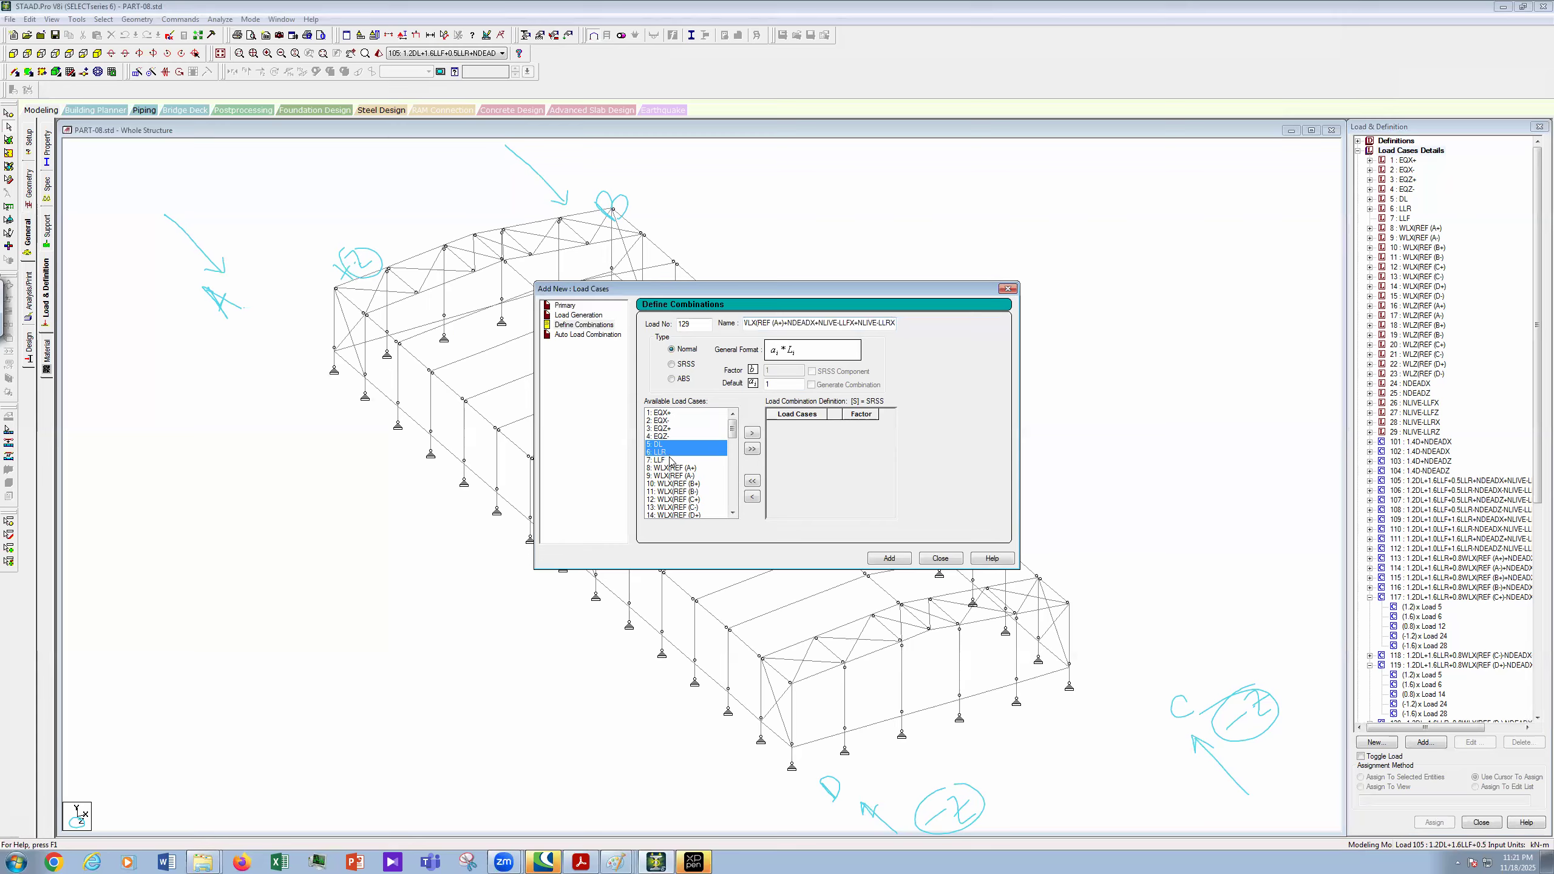
- Also pick cases 24 NDEADX, 26 NLIVE-LLFX and 28 NLIVE-LLRX and move them into combination 129
scroll(737, 474, down, 7)
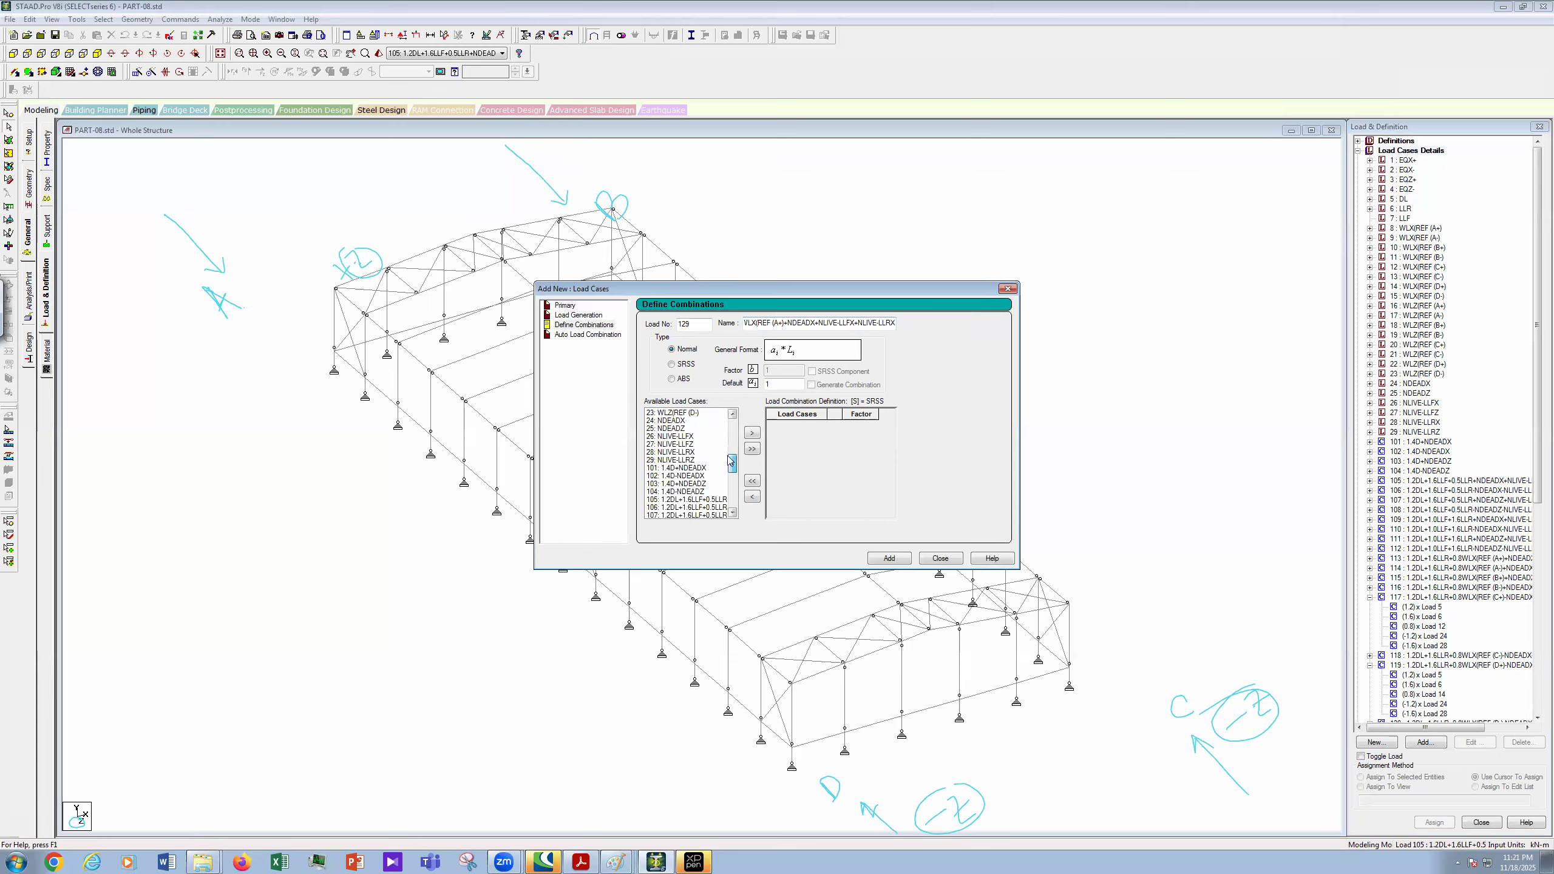
ctrl+click(667, 420)
ctrl+click(676, 436)
ctrl+click(678, 452)
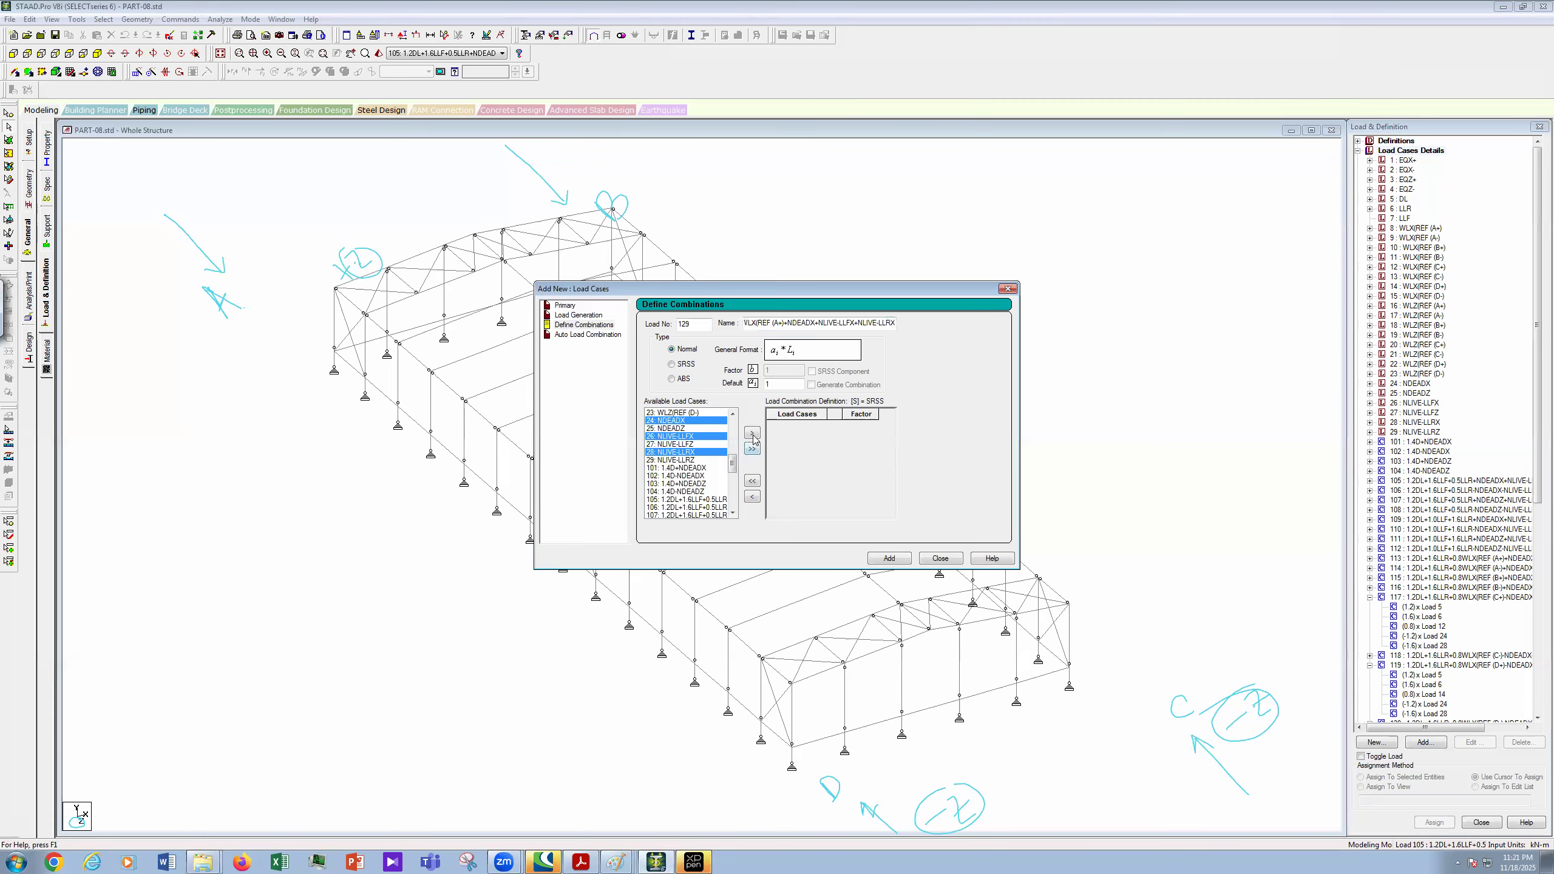
click(752, 434)
- Set factors 1.2, 0.5, 1, 1.2, 1 and 0.5 for cases 5, 6, 7, 24, 26 and 28
click(867, 424)
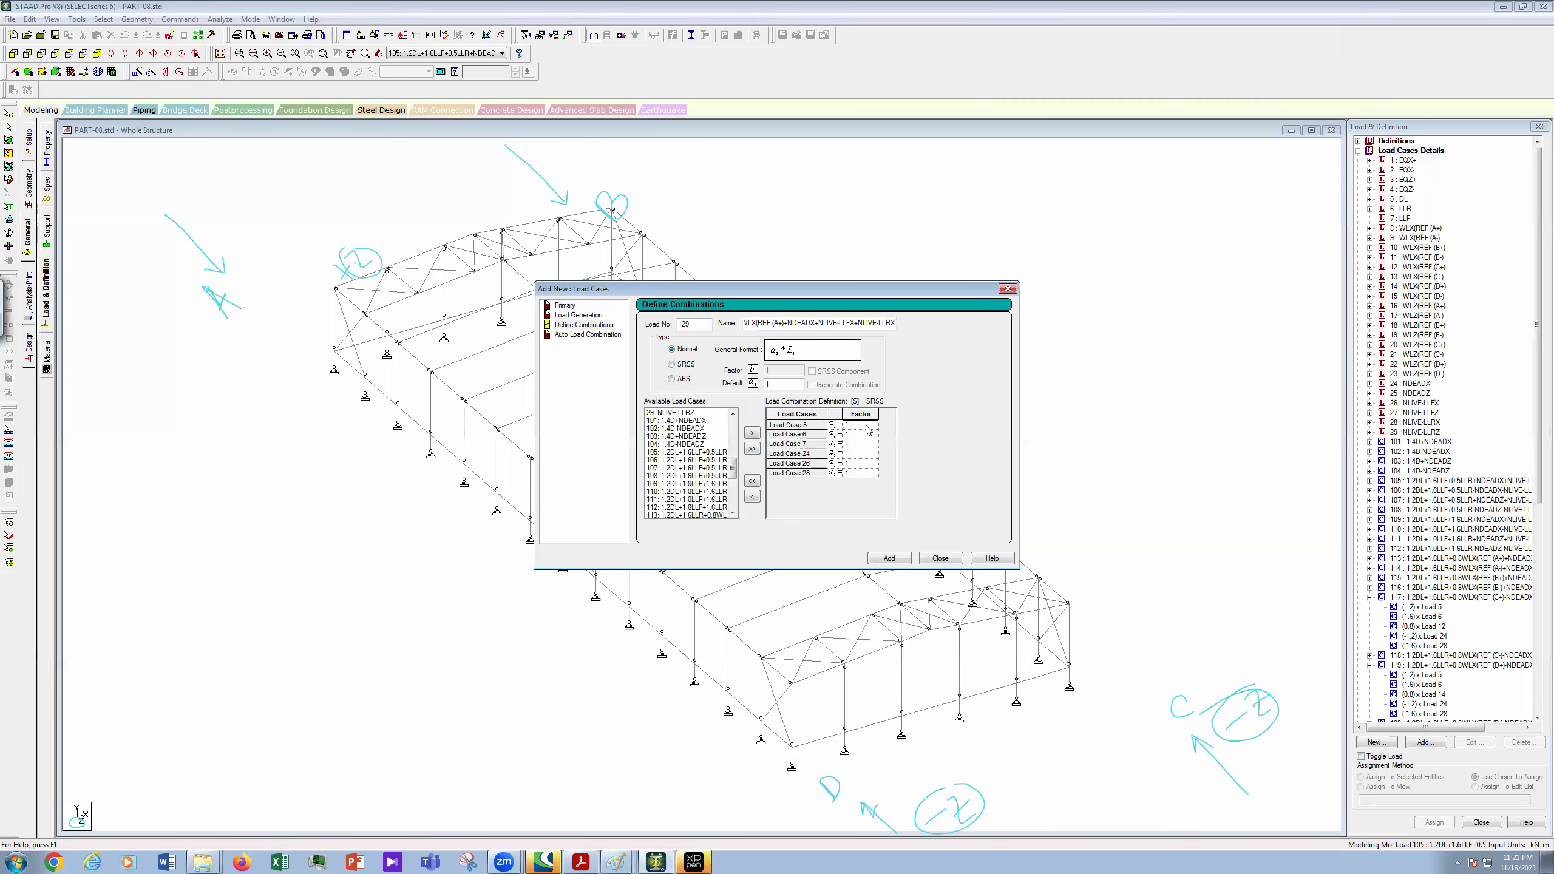
text(.2)
click(869, 434)
key(BackSpace)
text(0.5)
click(857, 445)
click(859, 453)
click(866, 473)
text(0.5)
- Copy combination 129's full name for reuse
drag(1538, 470, 1537, 704)
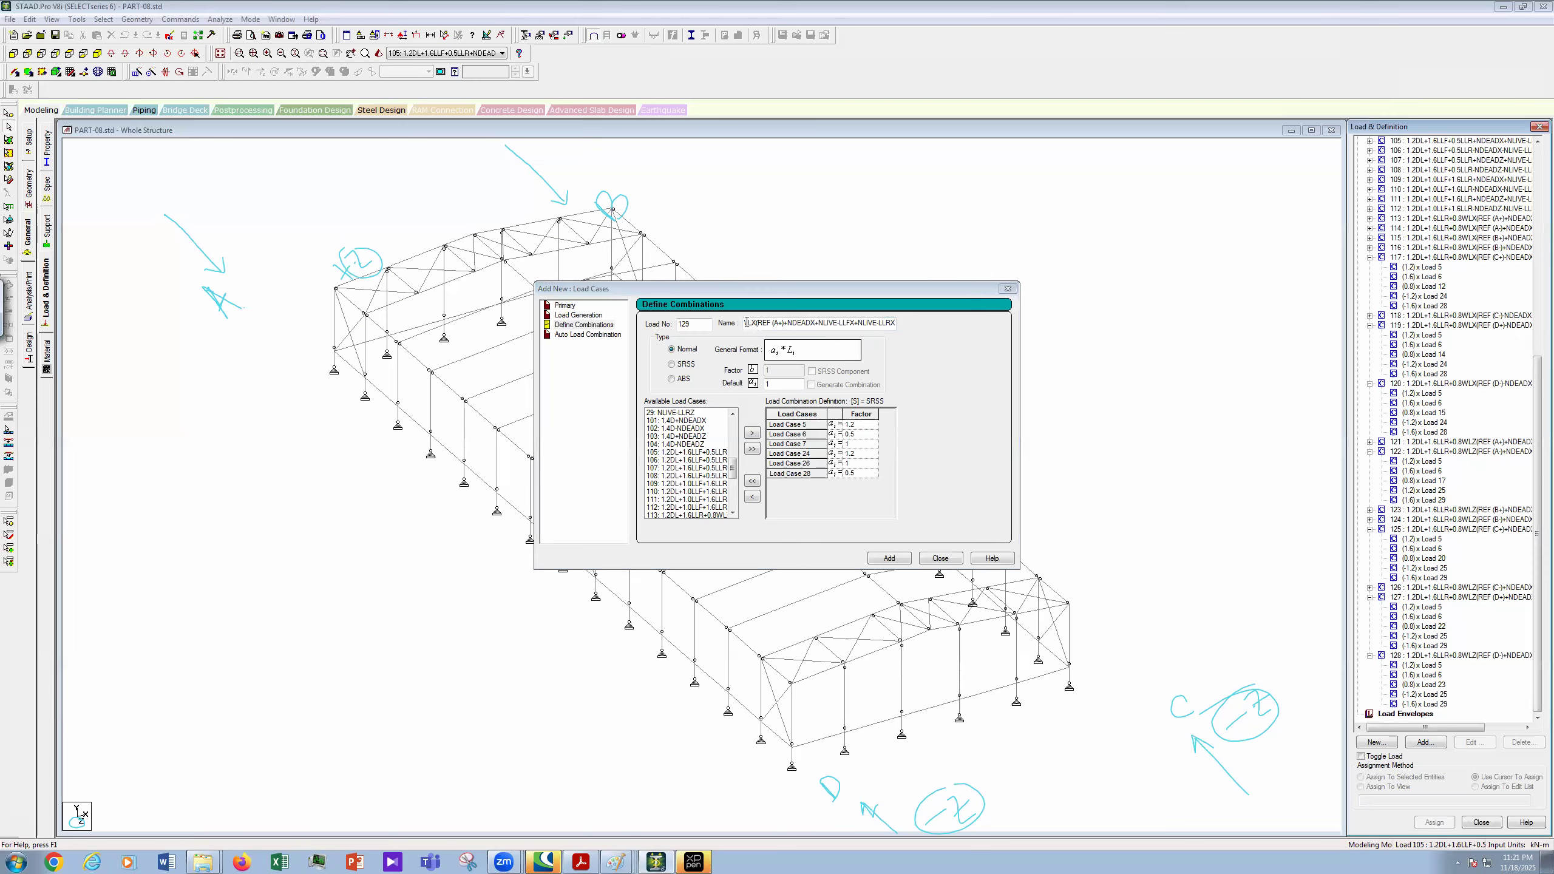
drag(747, 323, 999, 338)
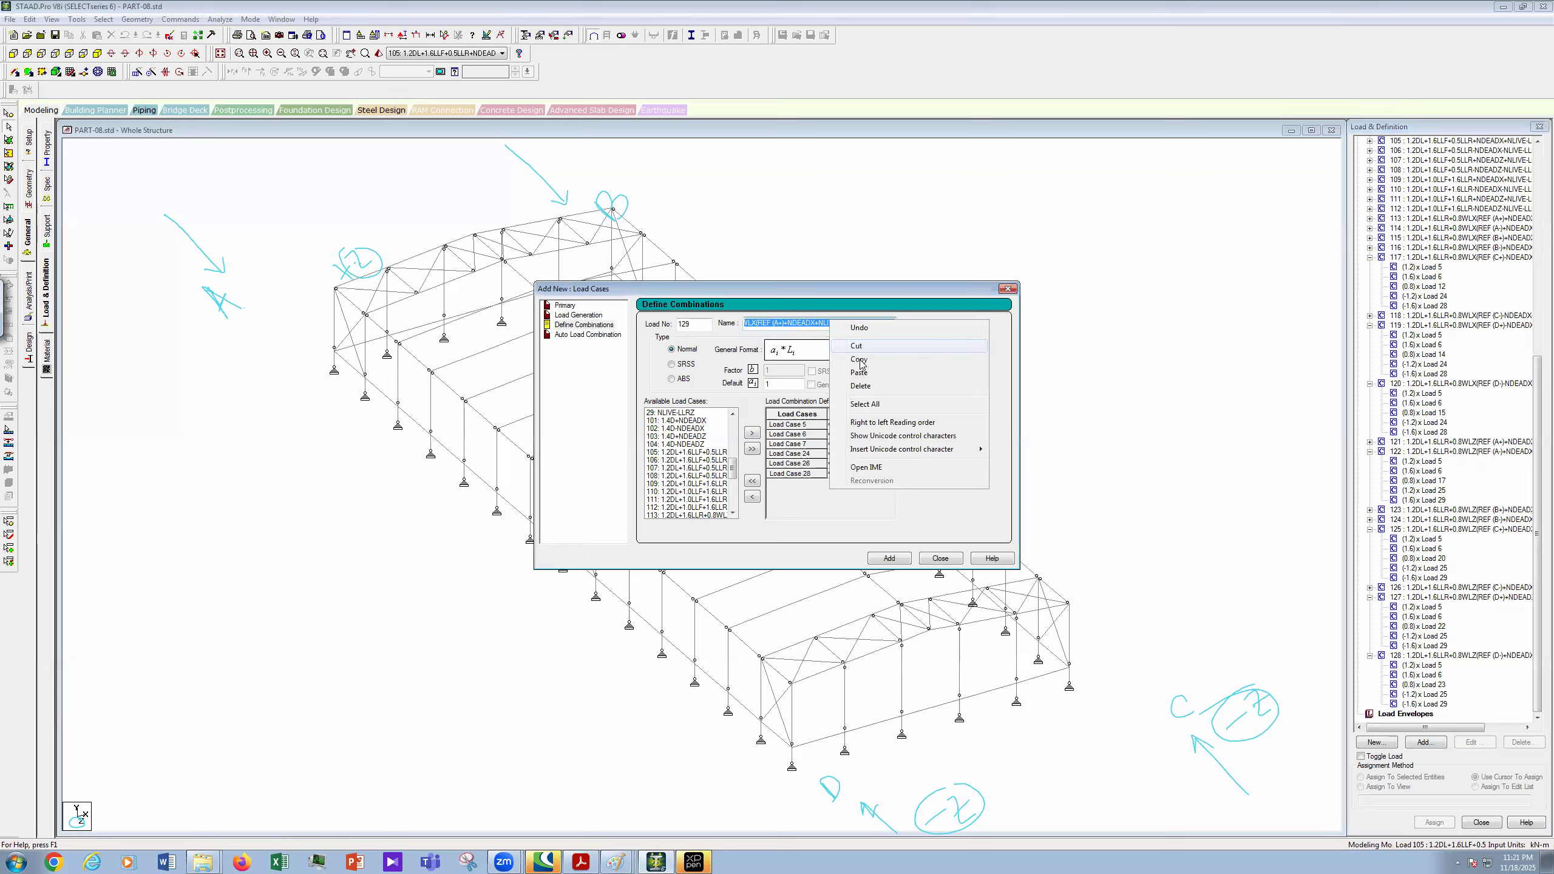
click(815, 322)
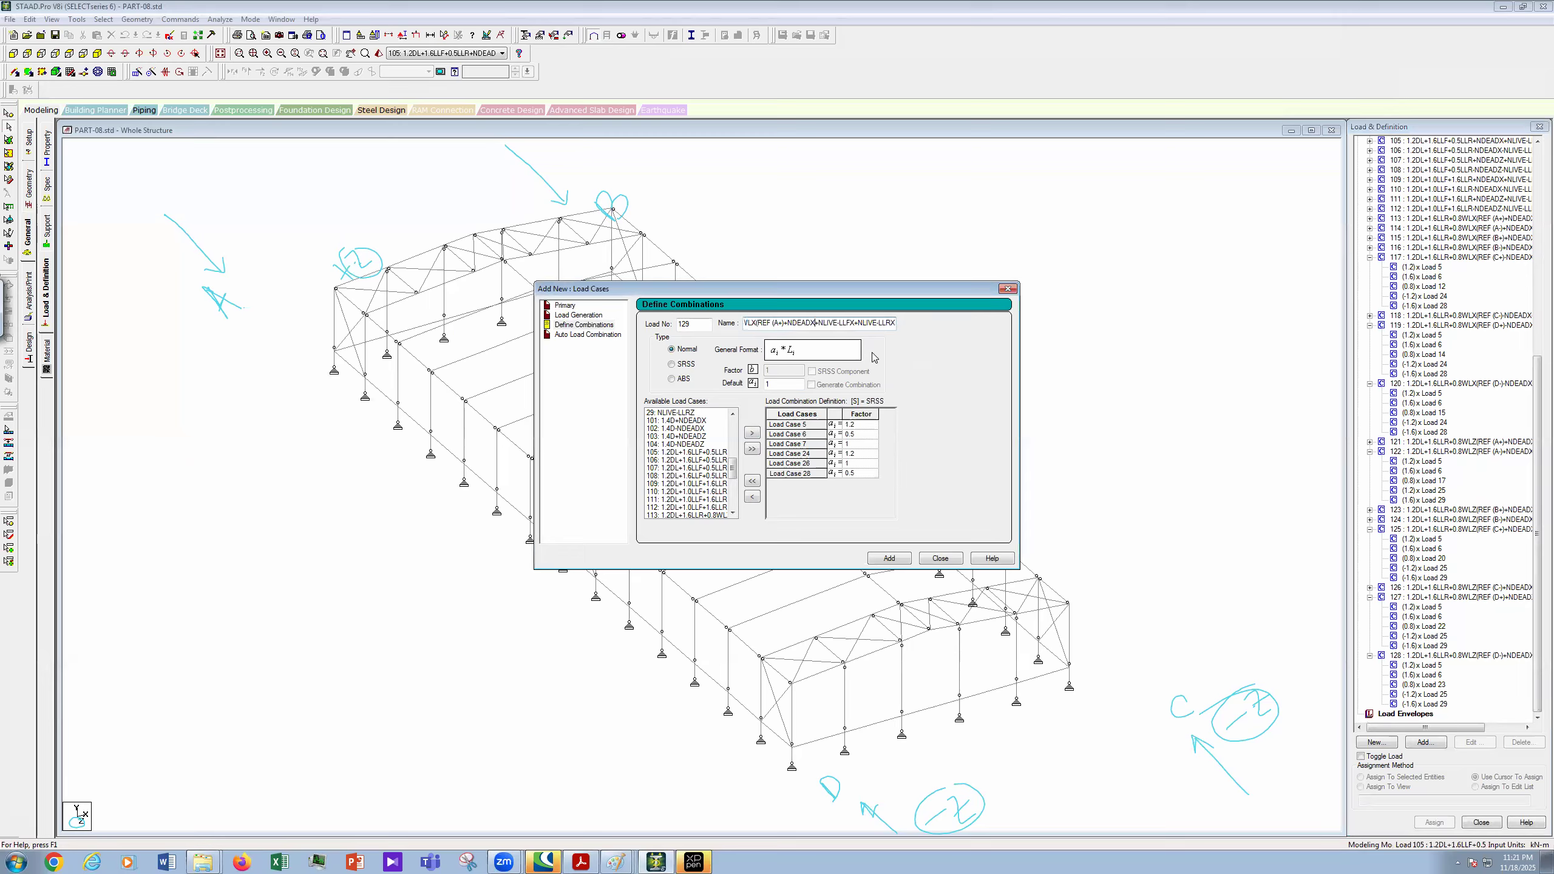
key(Home)
- Add combination 129, then start combination 130 using the pasted name with A+ changed to A-
click(889, 558)
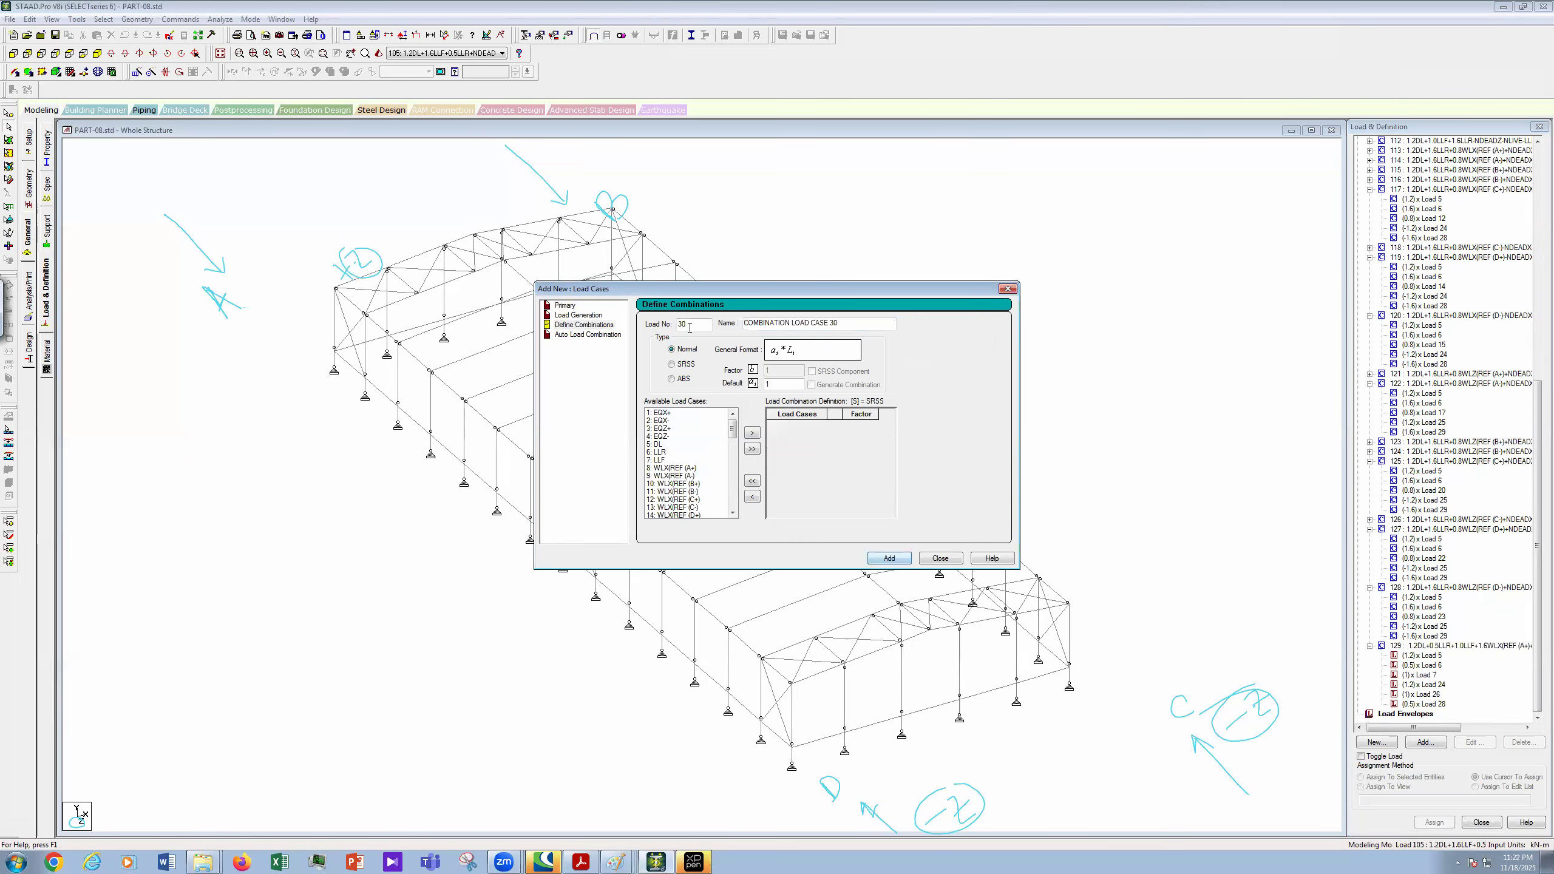
text(130)
key(Tab)
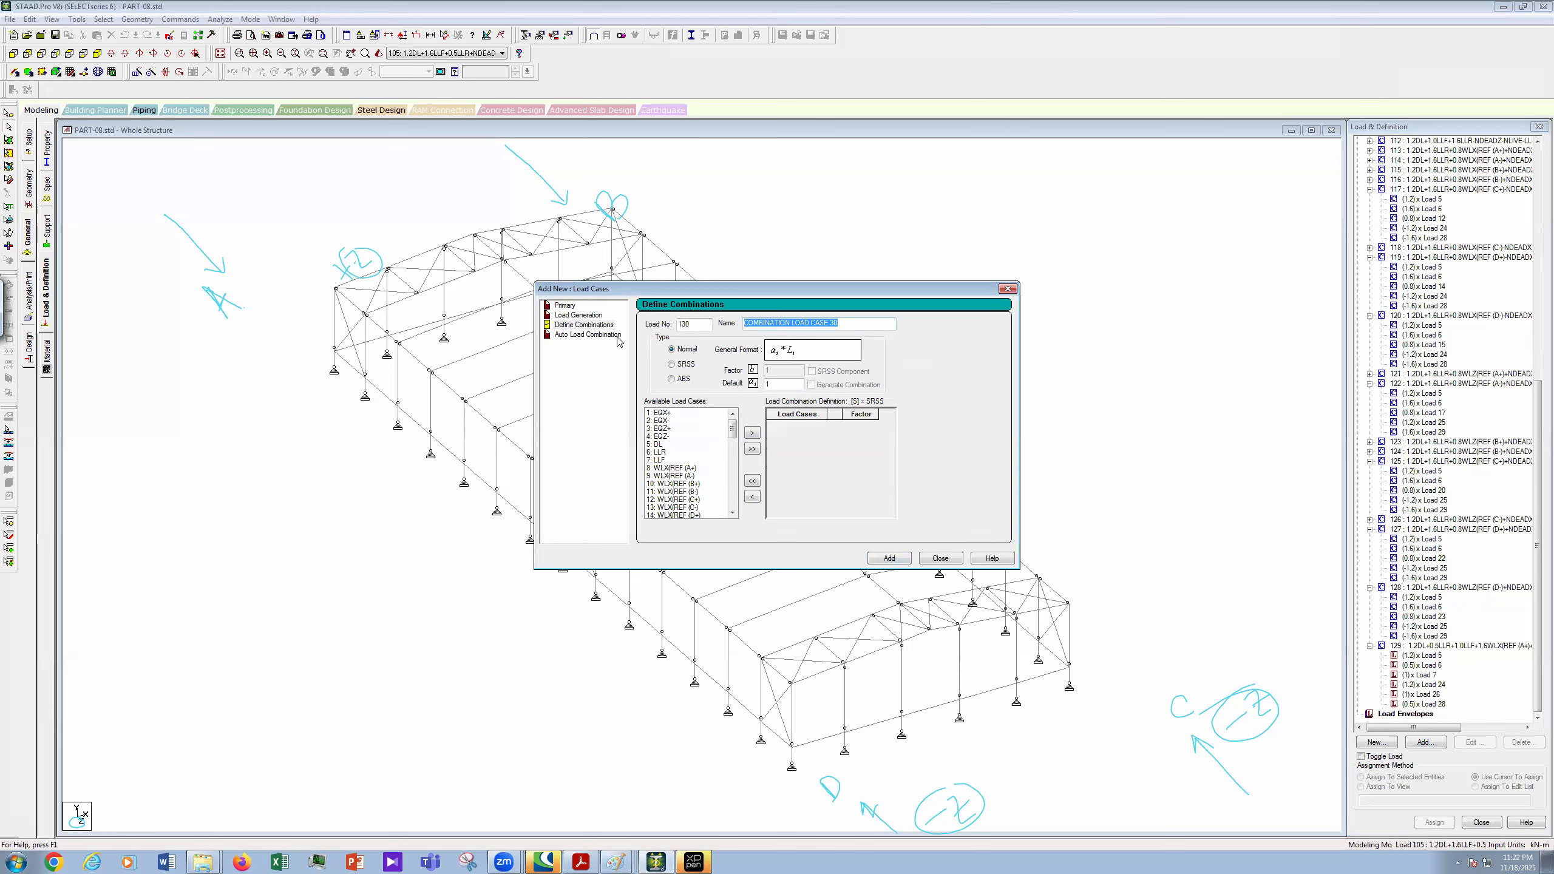
key(ctrl+v)
key(Left)
key(Left)
key(Left)
key(Left)
key(Left)
key(Left)
key(Left)
key(Left)
key(Left)
key(Left)
key(Left)
key(Left)
key(Left)
key(Left)
key(Left)
key(Left)
key(Left)
key(Left)
key(Left)
key(Left)
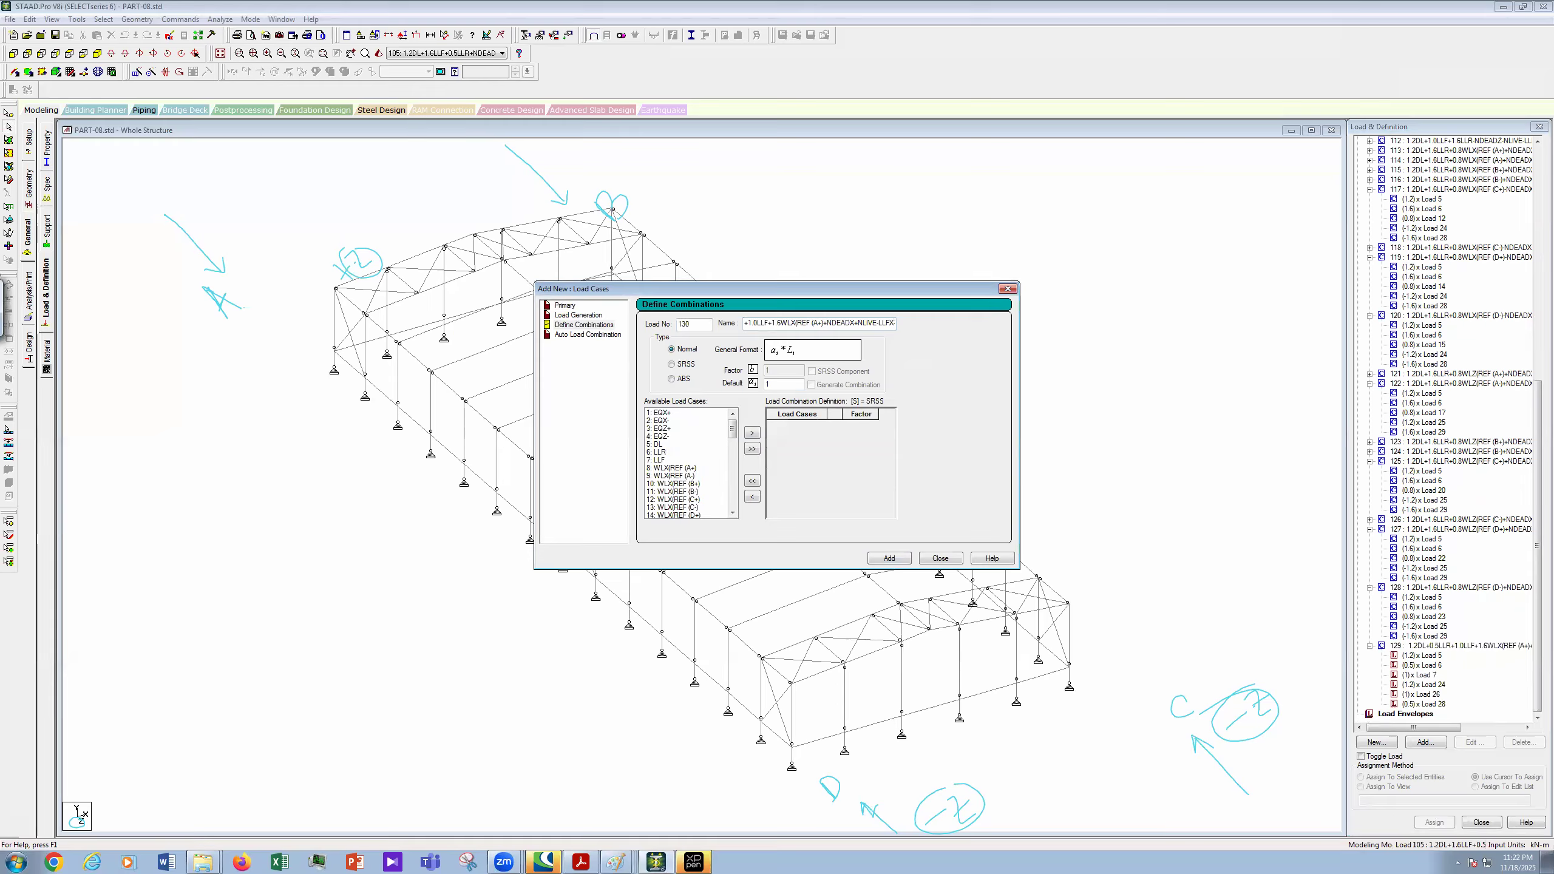
key(BackSpace)
text(-)
- Move load cases 5, 6, 7, 9, 24, 26 and 28 into combination 130
click(666, 444)
ctrl+click(666, 453)
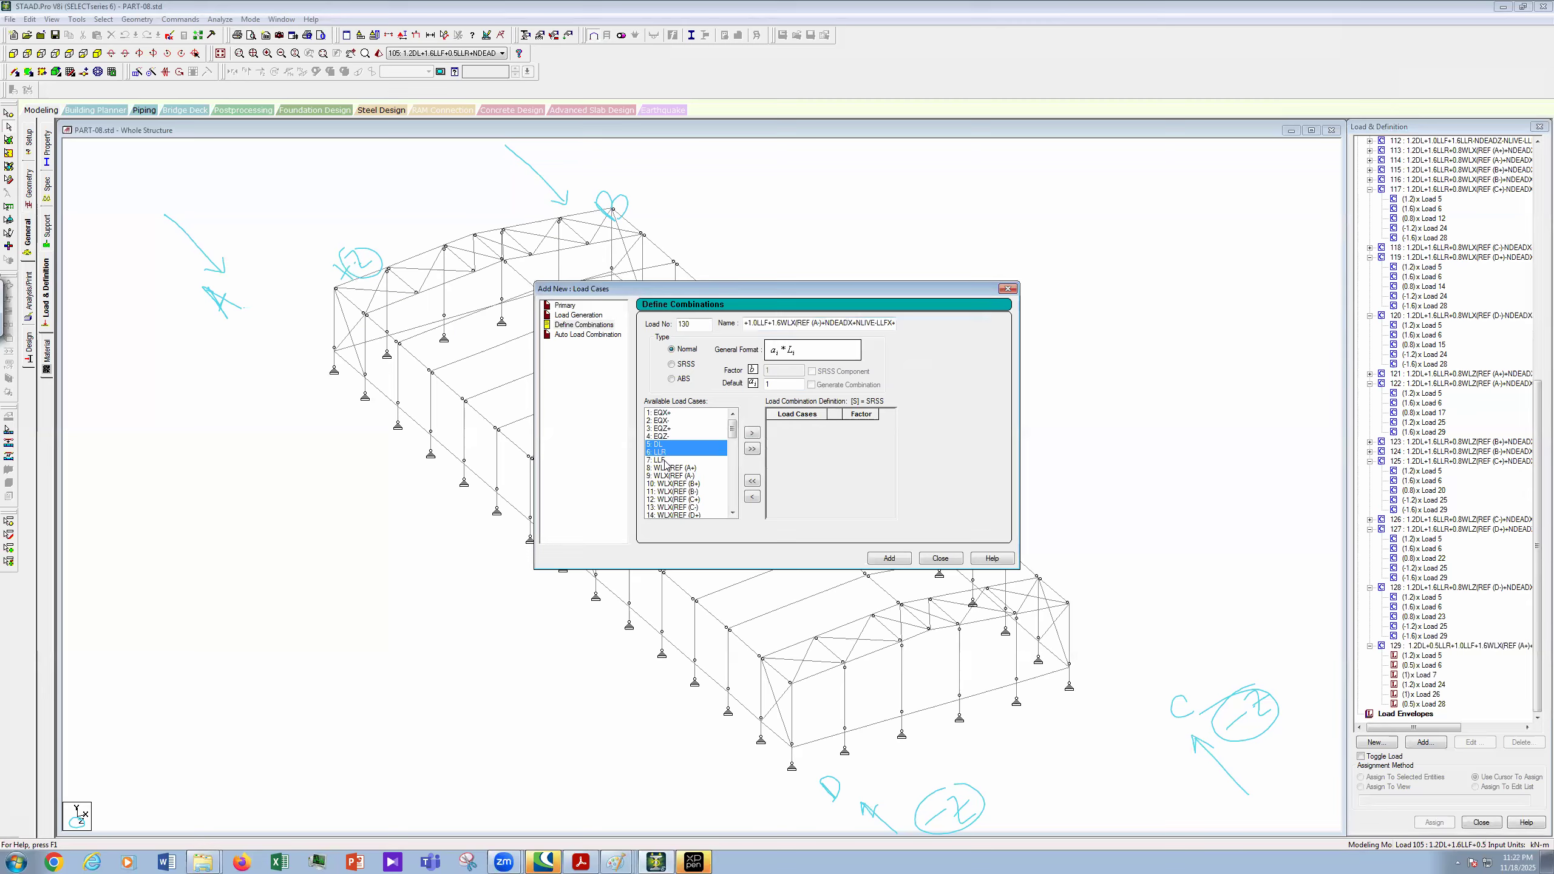
ctrl+click(666, 460)
ctrl+click(687, 476)
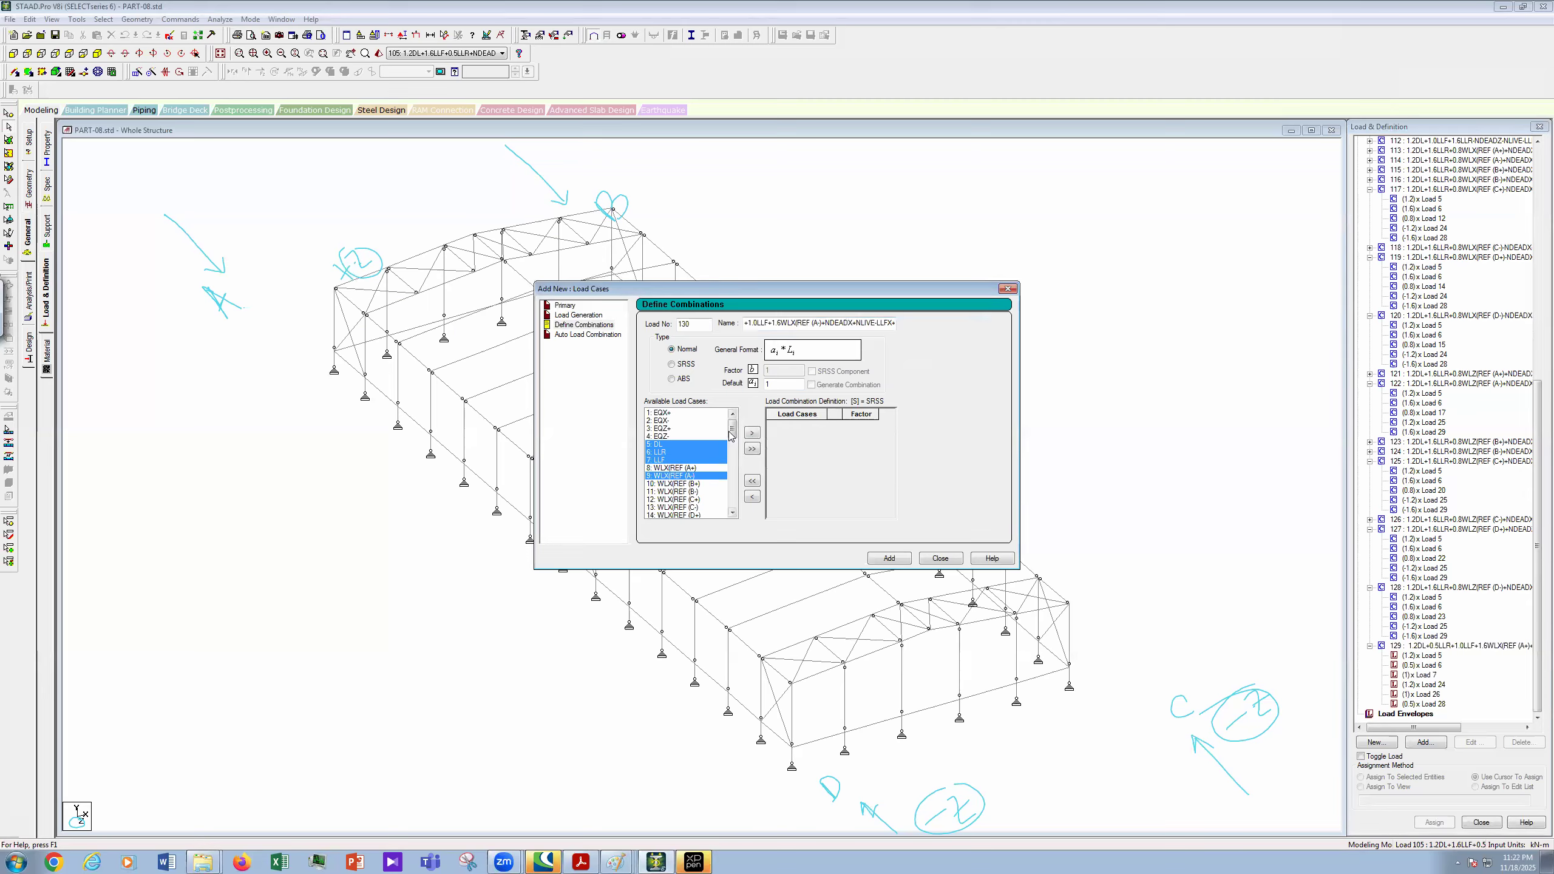
drag(730, 436, 731, 484)
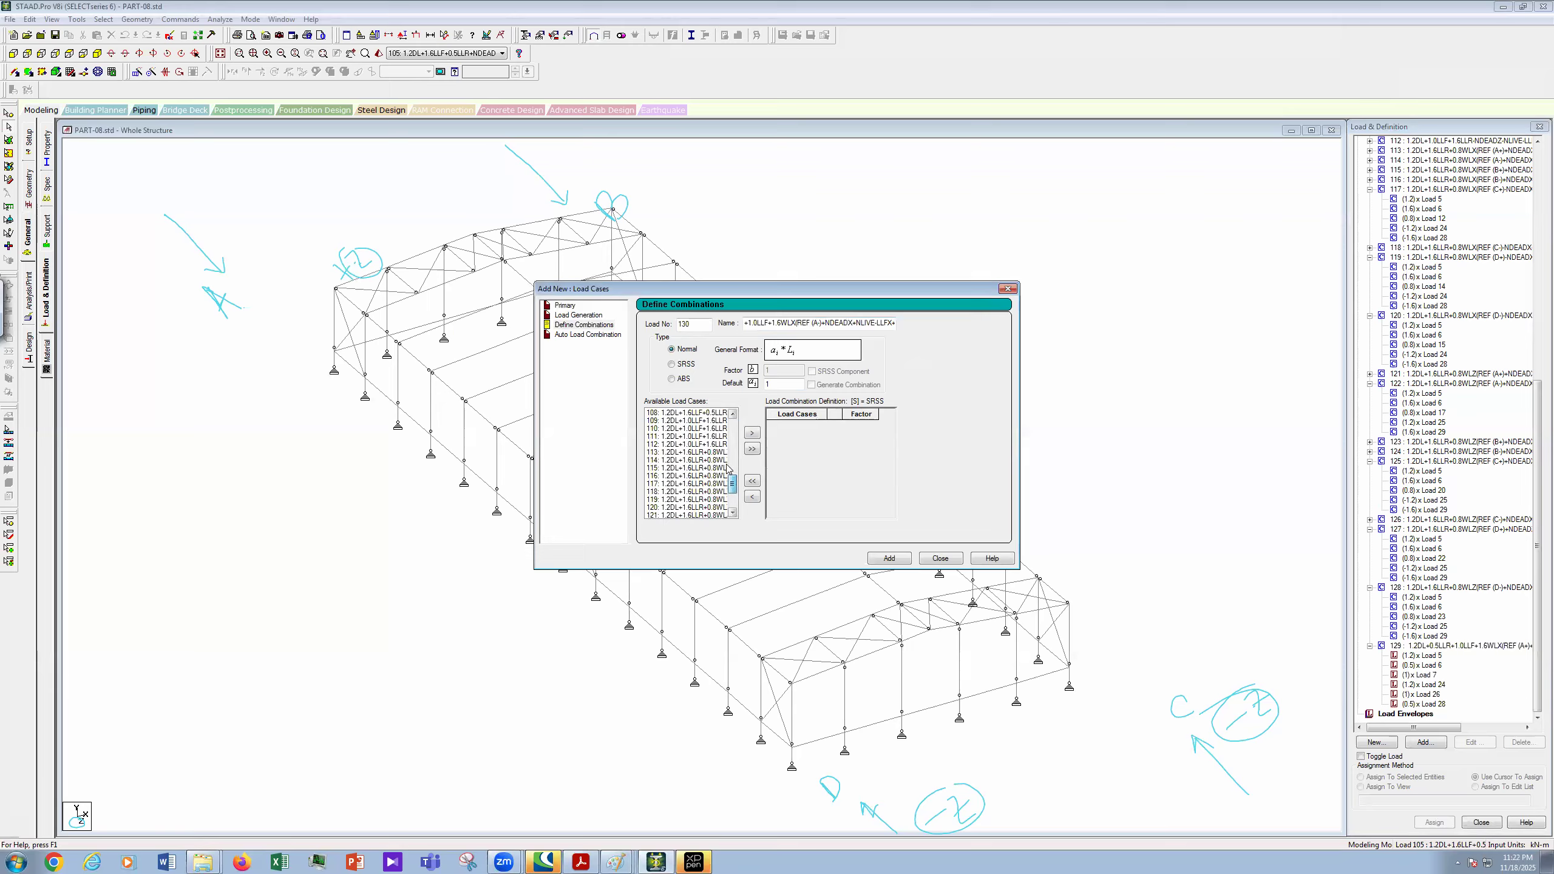
scroll(704, 452, up, 5)
ctrl+click(696, 421)
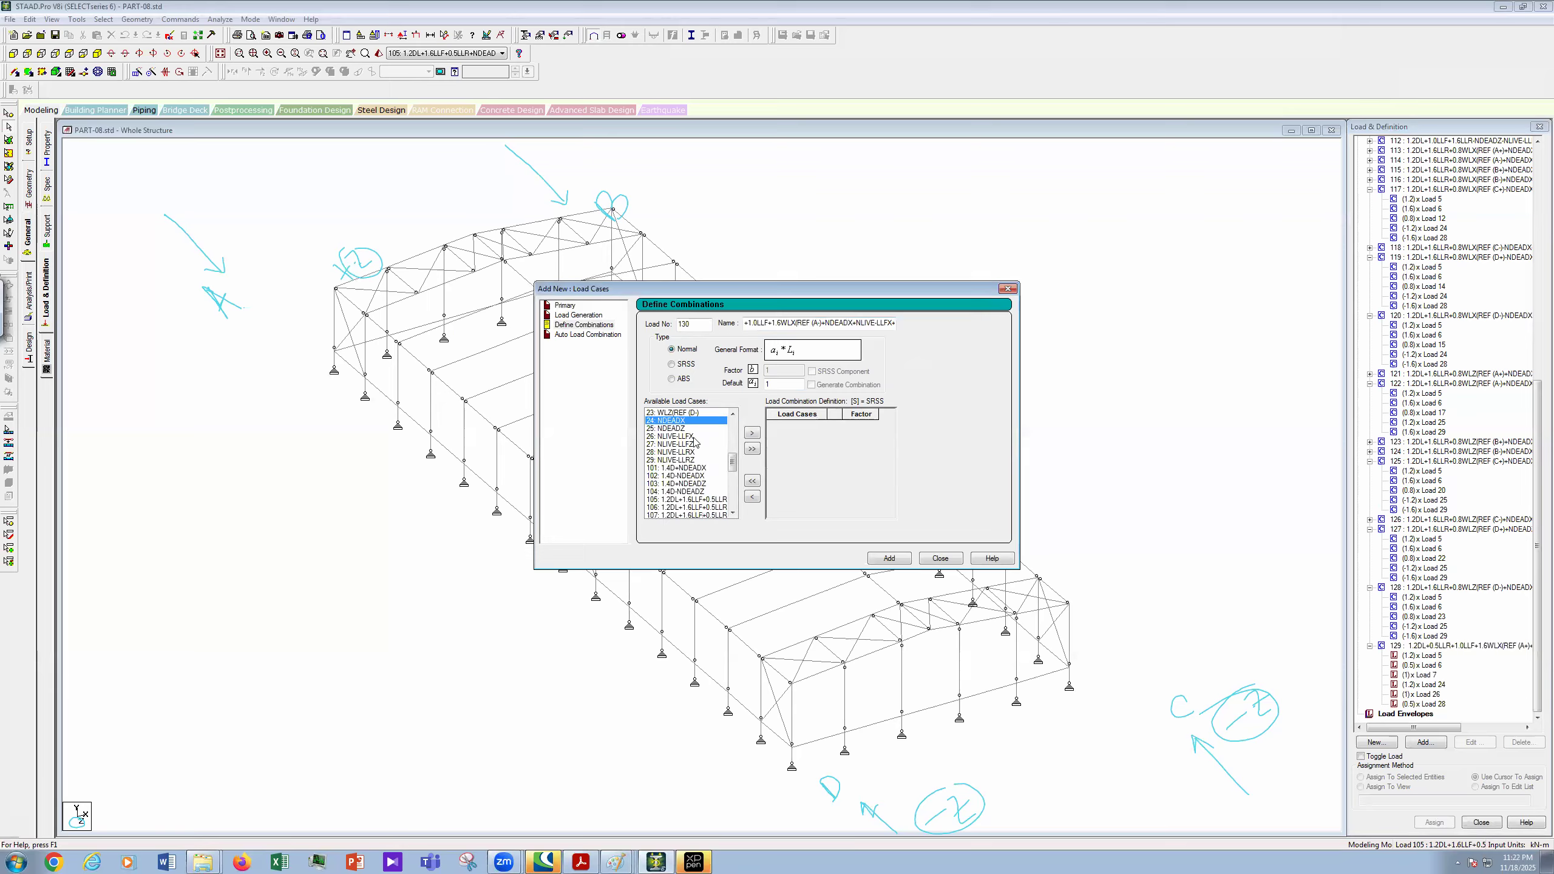
ctrl+click(694, 438)
ctrl+click(700, 452)
click(753, 433)
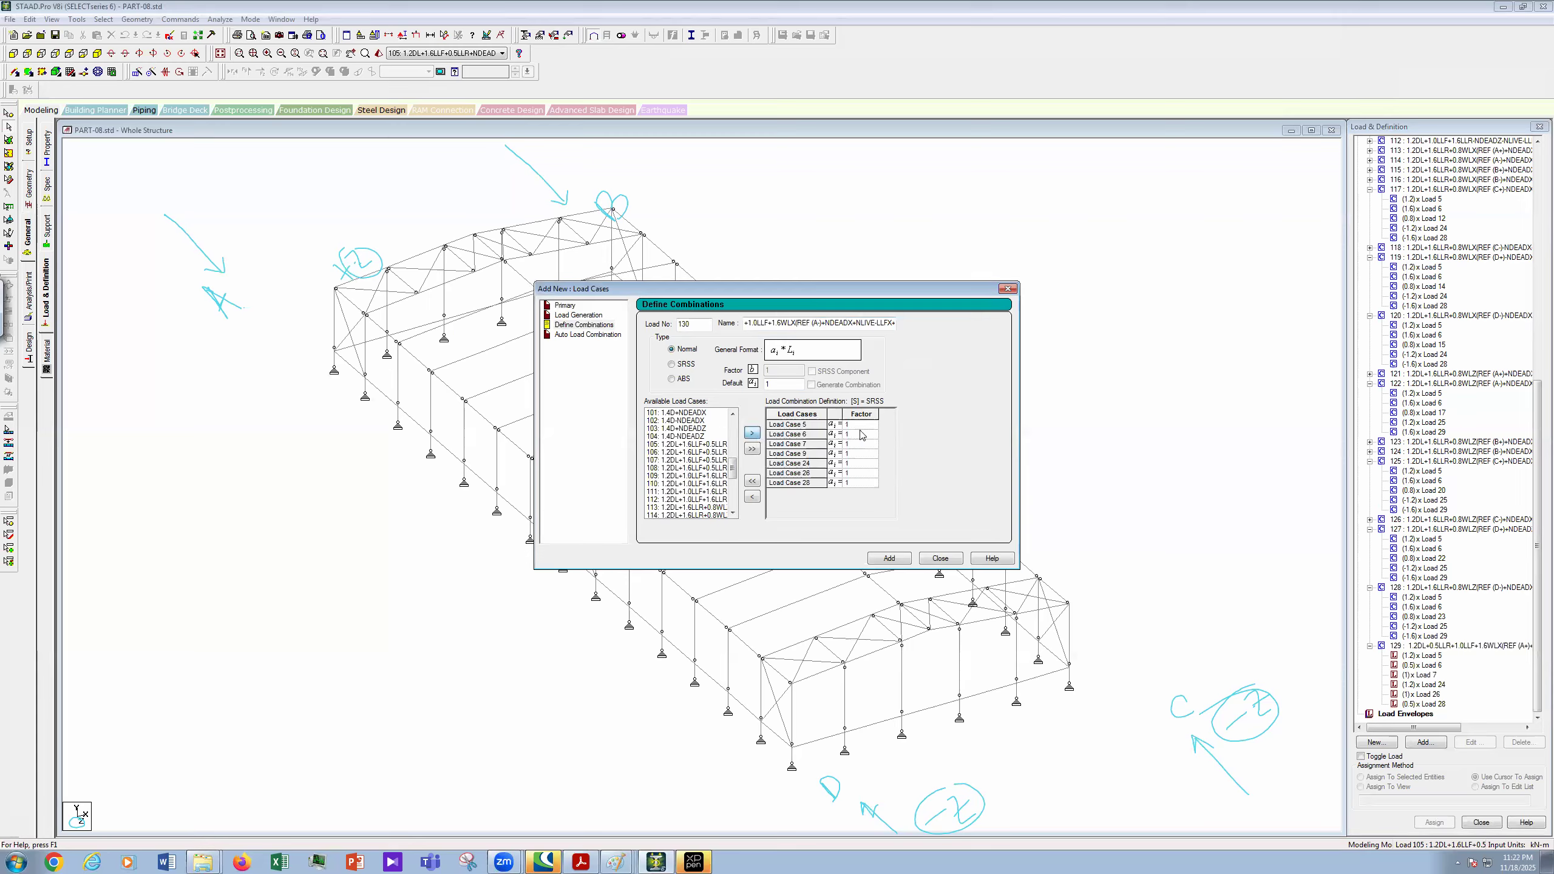
- Give them factors 1.2, 0.5, 1, 1.6, 1.2, 1 and 0.5, then add combination 130
click(863, 425)
text(.2)
click(863, 435)
text(0.5)
click(864, 445)
click(867, 454)
text(1.6)
click(857, 464)
text(.2)
click(861, 482)
key(BackSpace)
text(0.5)
click(890, 559)
drag(1536, 629, 1536, 691)
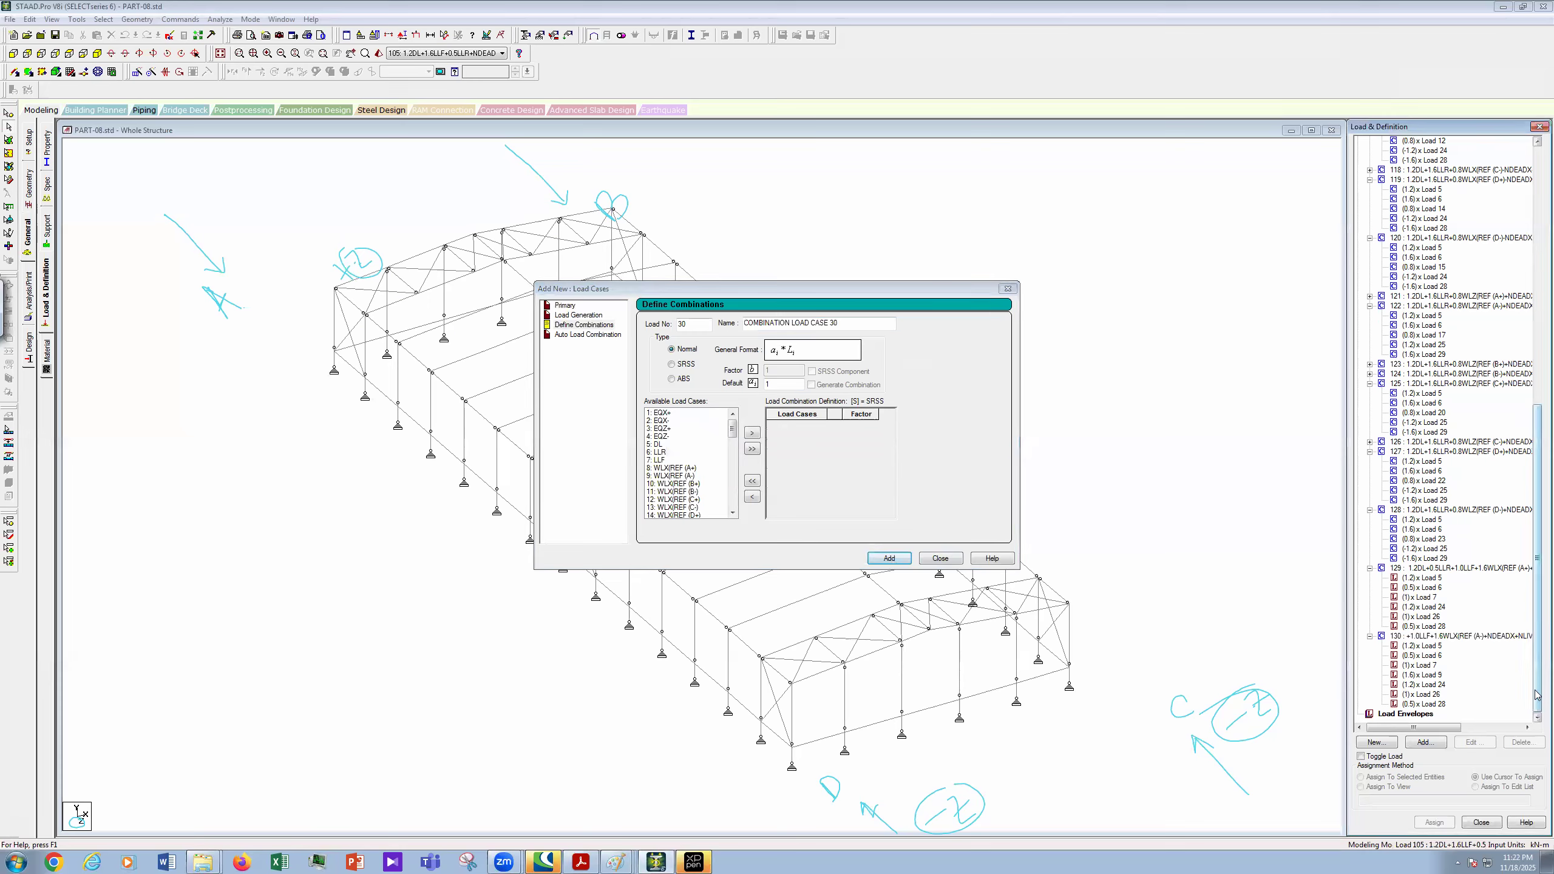
- Reopen combination 129, remove cases 24, 26 and 28, and add wind case 8
double_click(1461, 570)
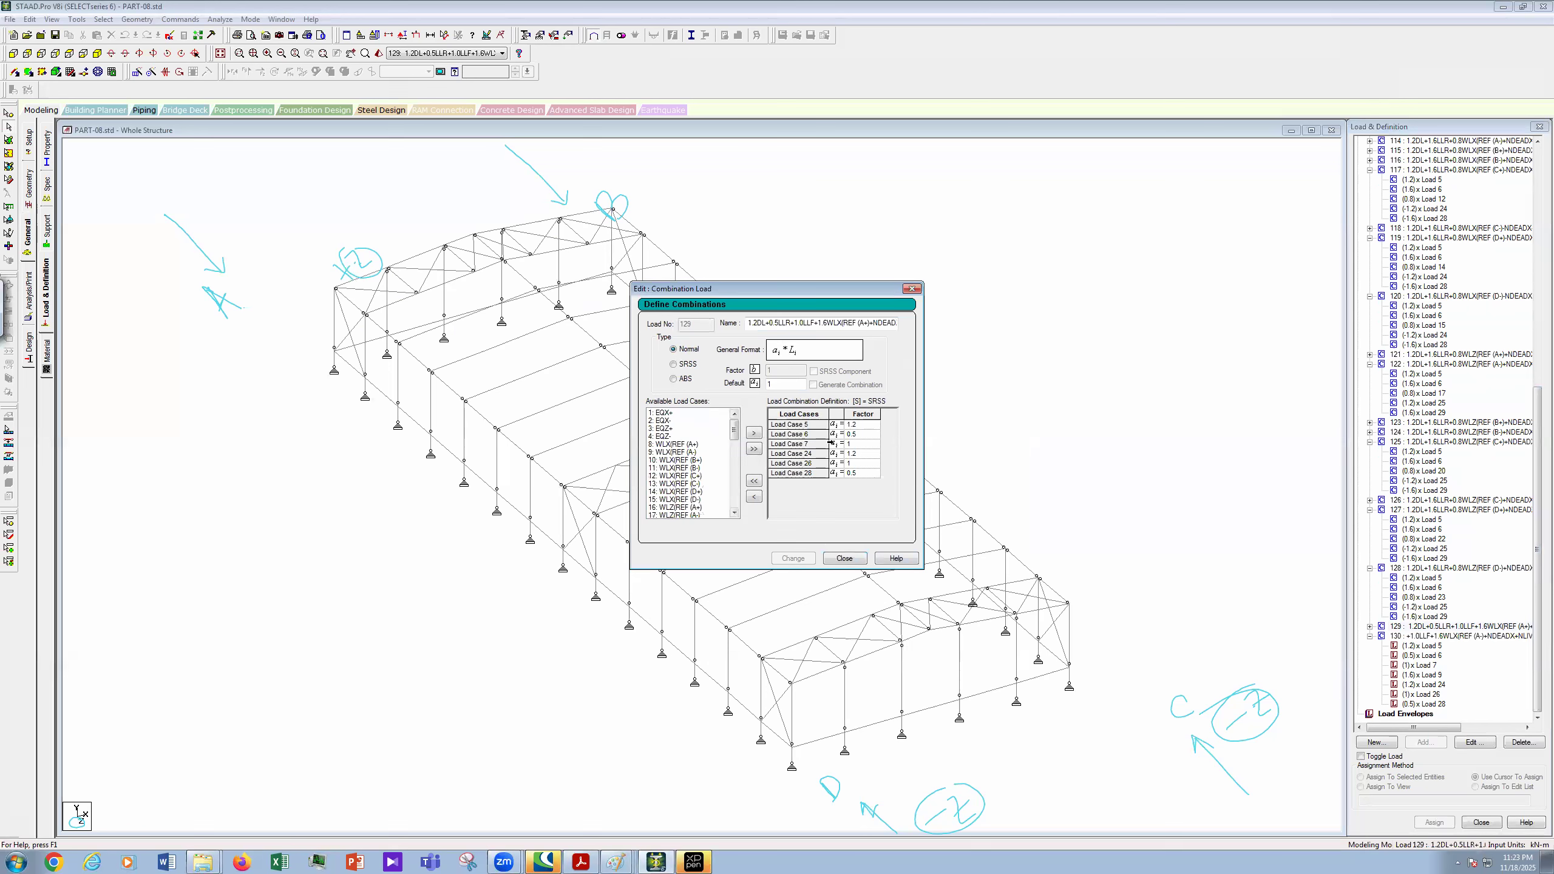
click(682, 445)
drag(798, 454, 798, 475)
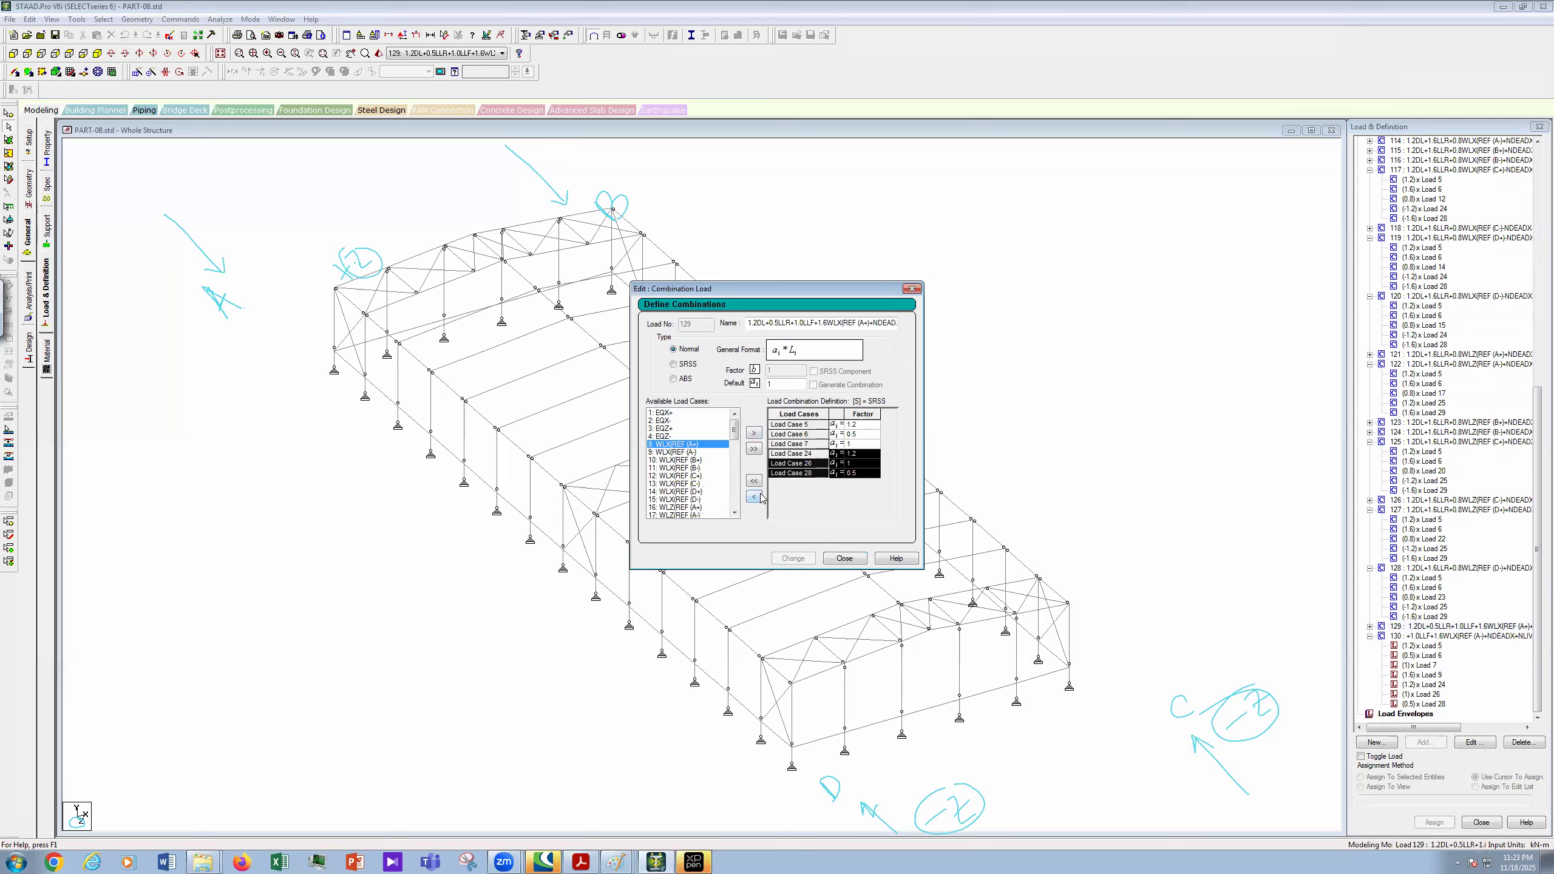
click(759, 497)
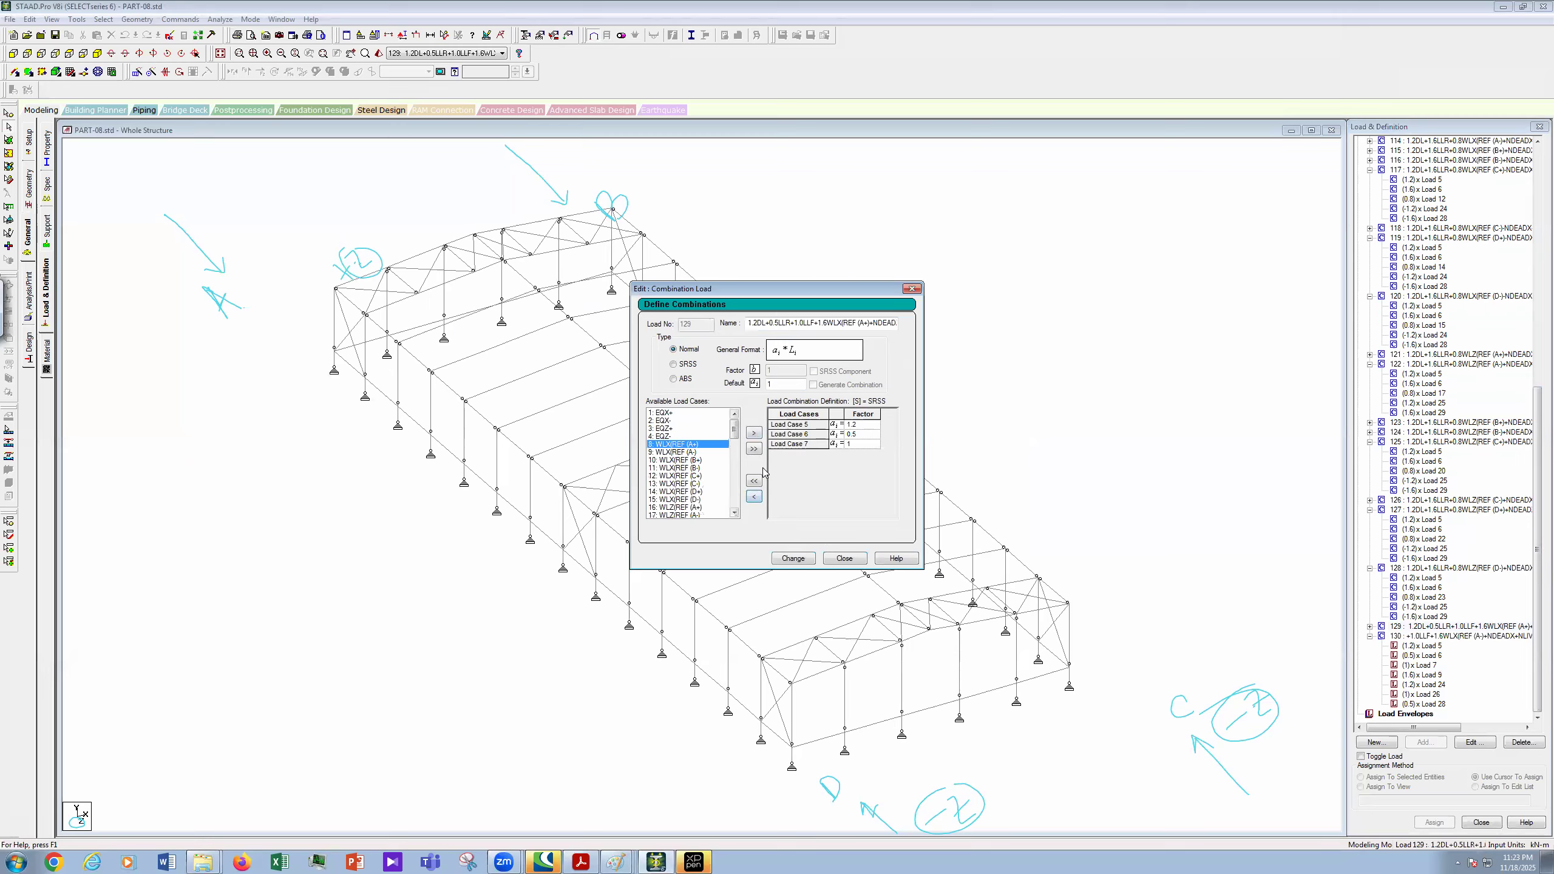
click(754, 433)
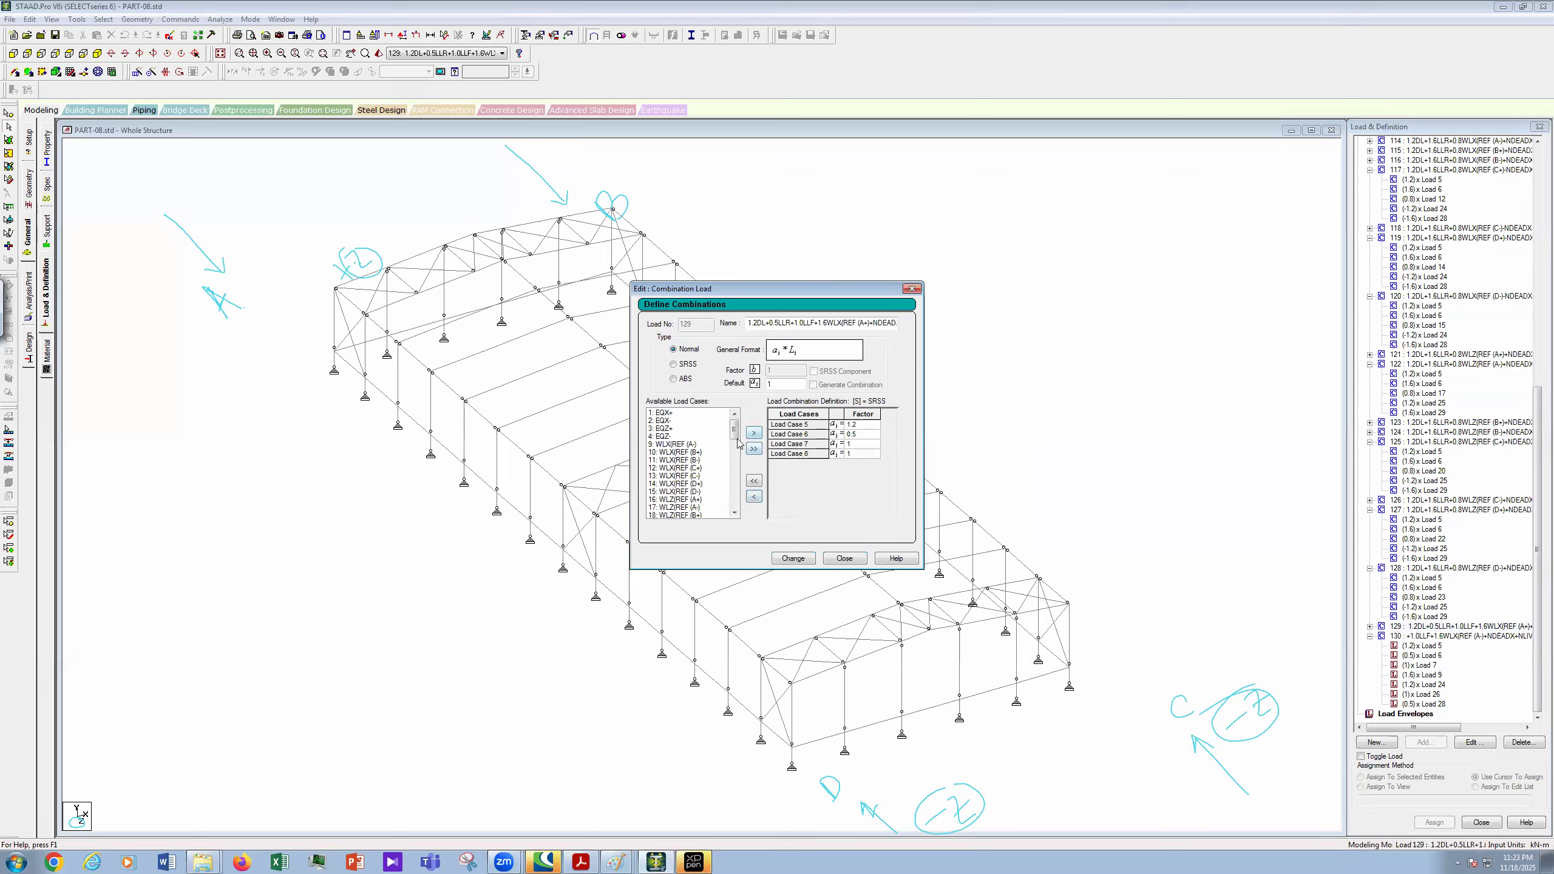
- Put cases 24, 26 and 28 back into combination 129 after case 8
mouse_move(737, 438)
mouse_down()
mouse_move(737, 507)
mouse_move(733, 456)
mouse_up()
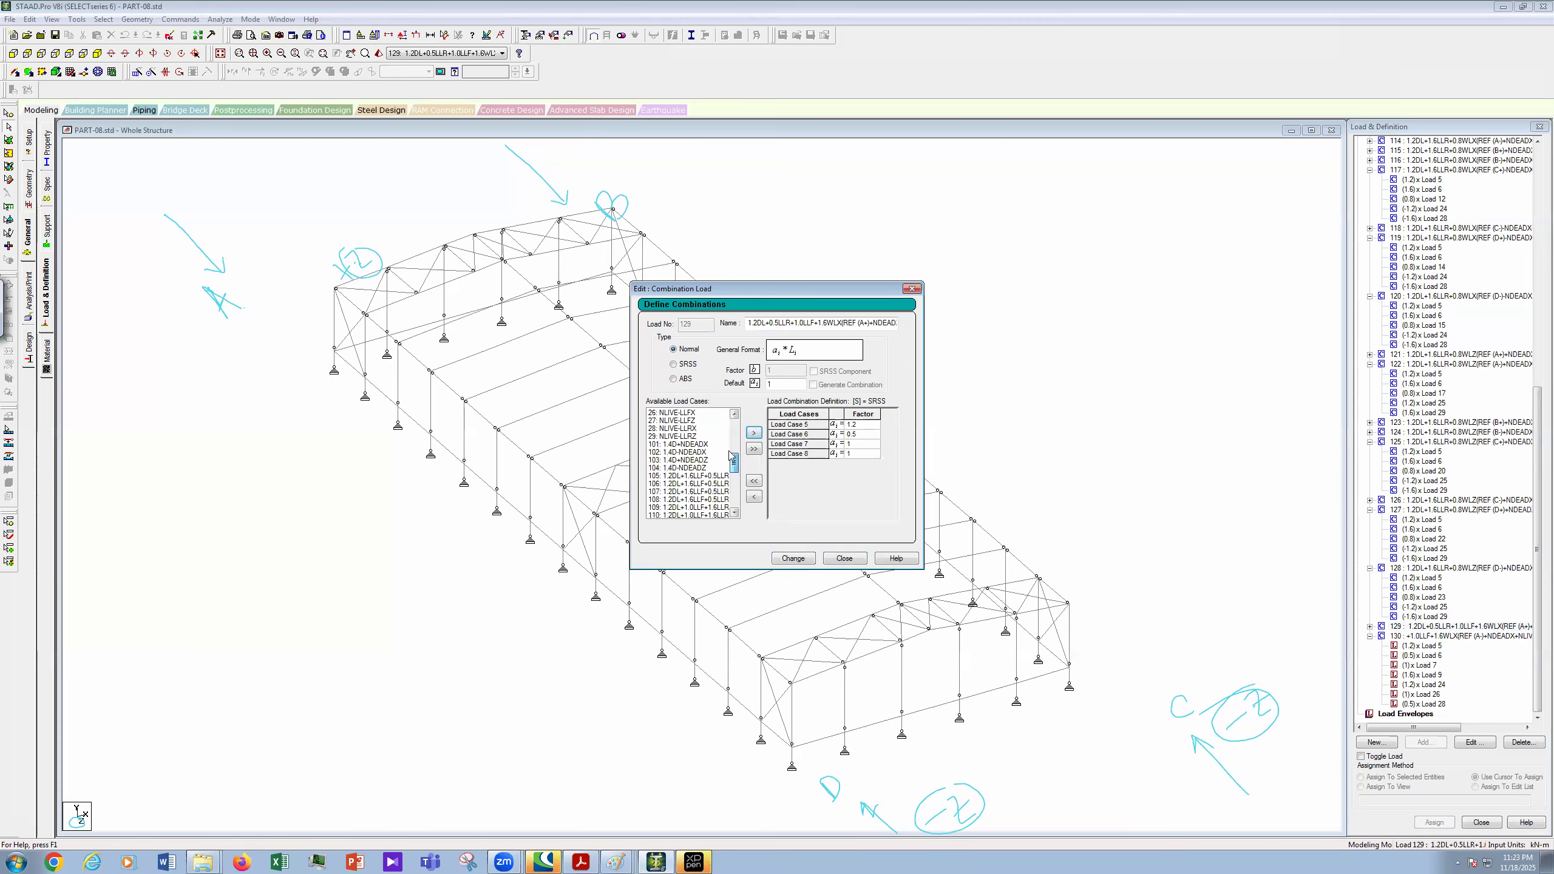
click(734, 414)
scroll(693, 470, up, 2)
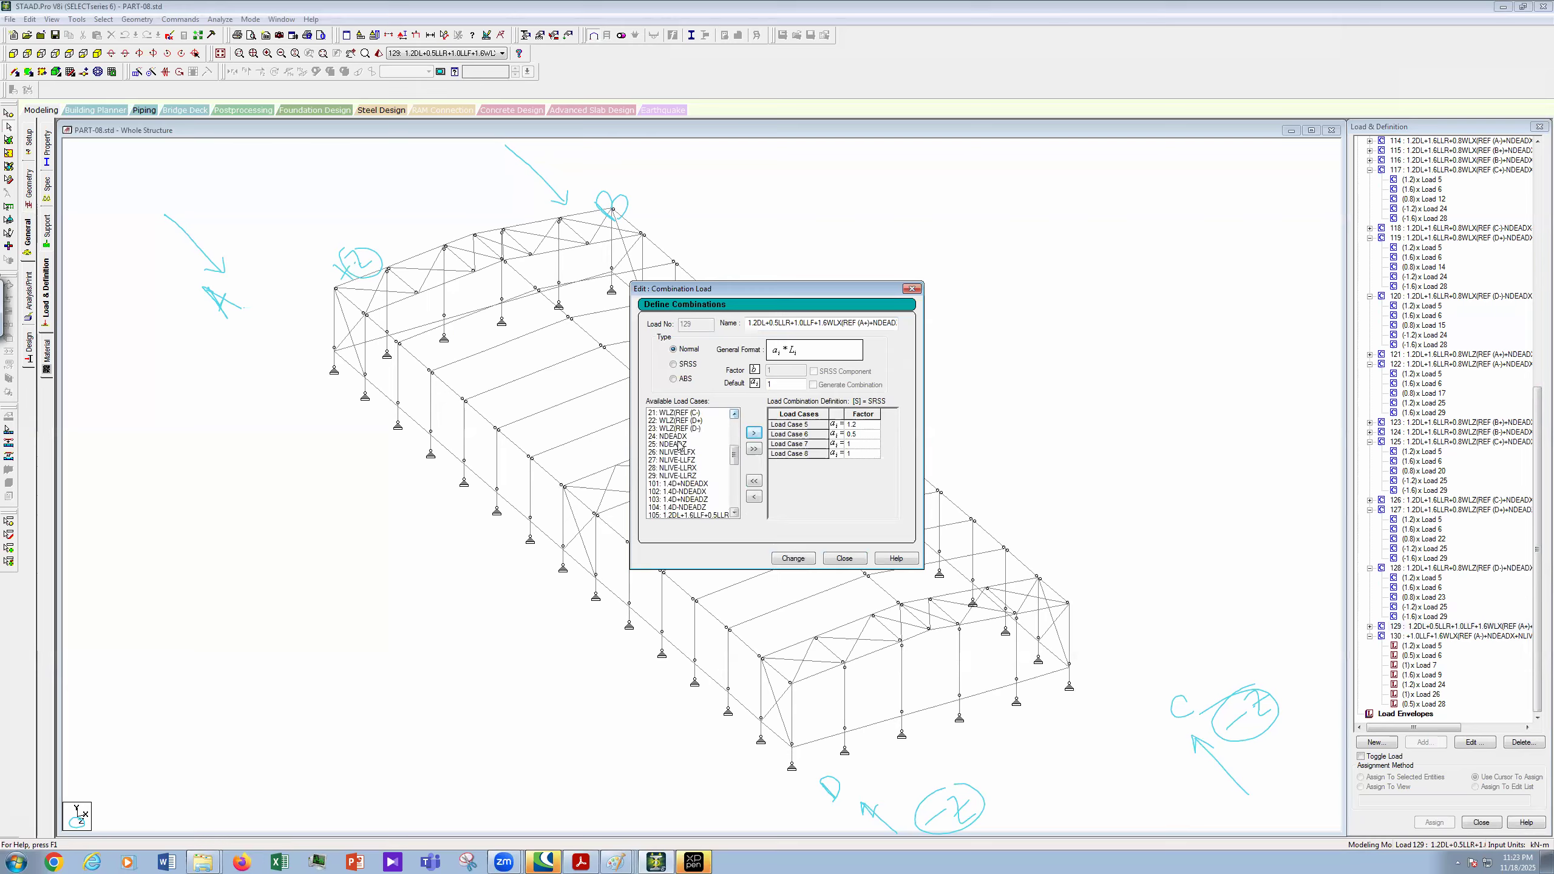
click(683, 436)
ctrl+click(686, 452)
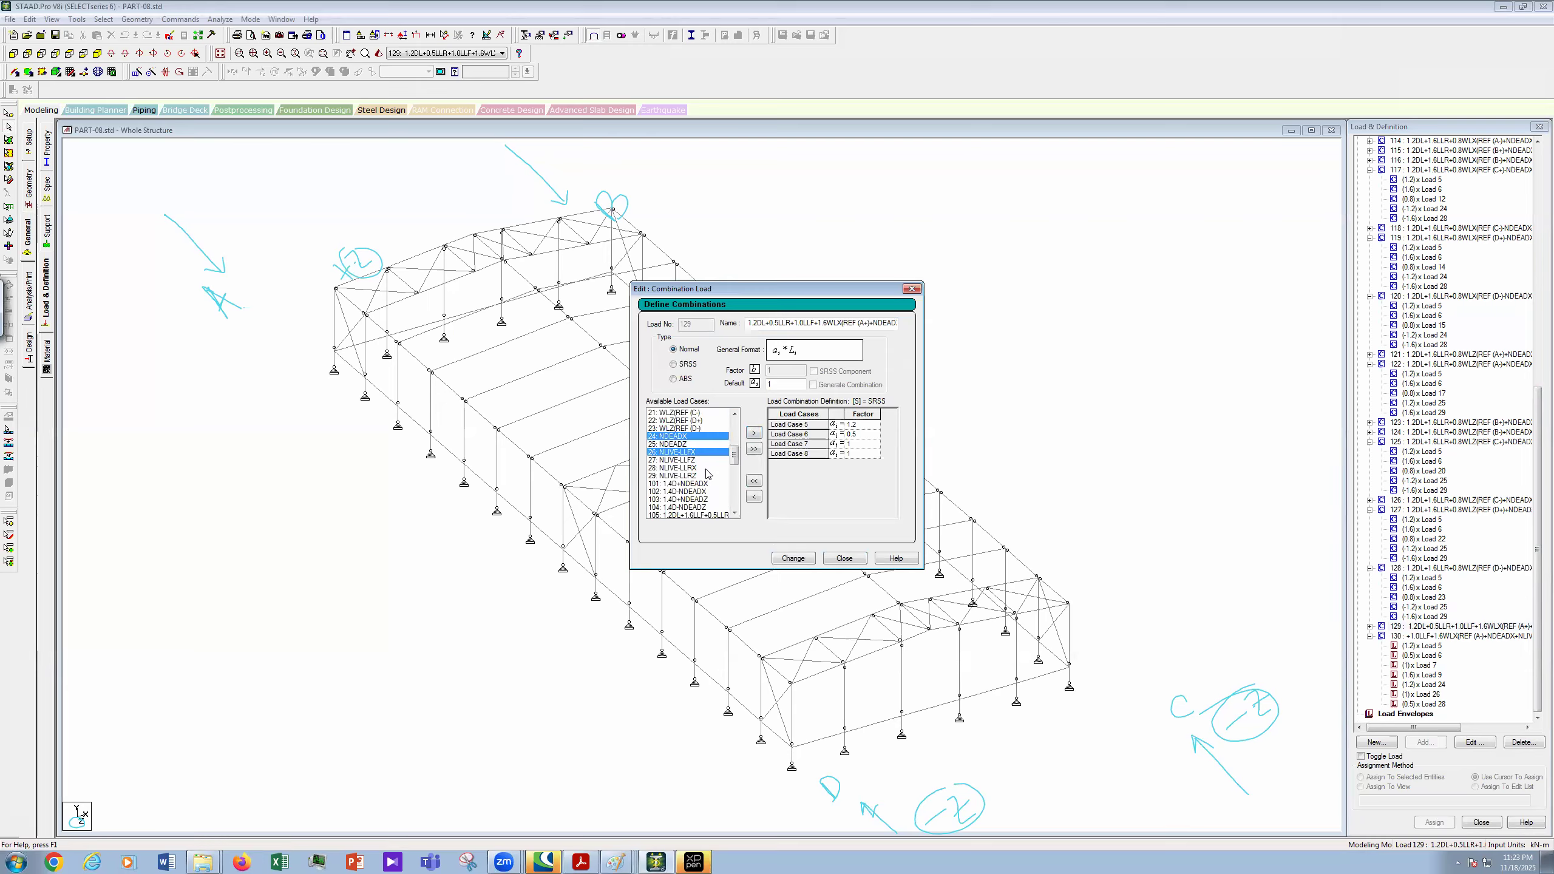
ctrl+click(713, 468)
click(754, 433)
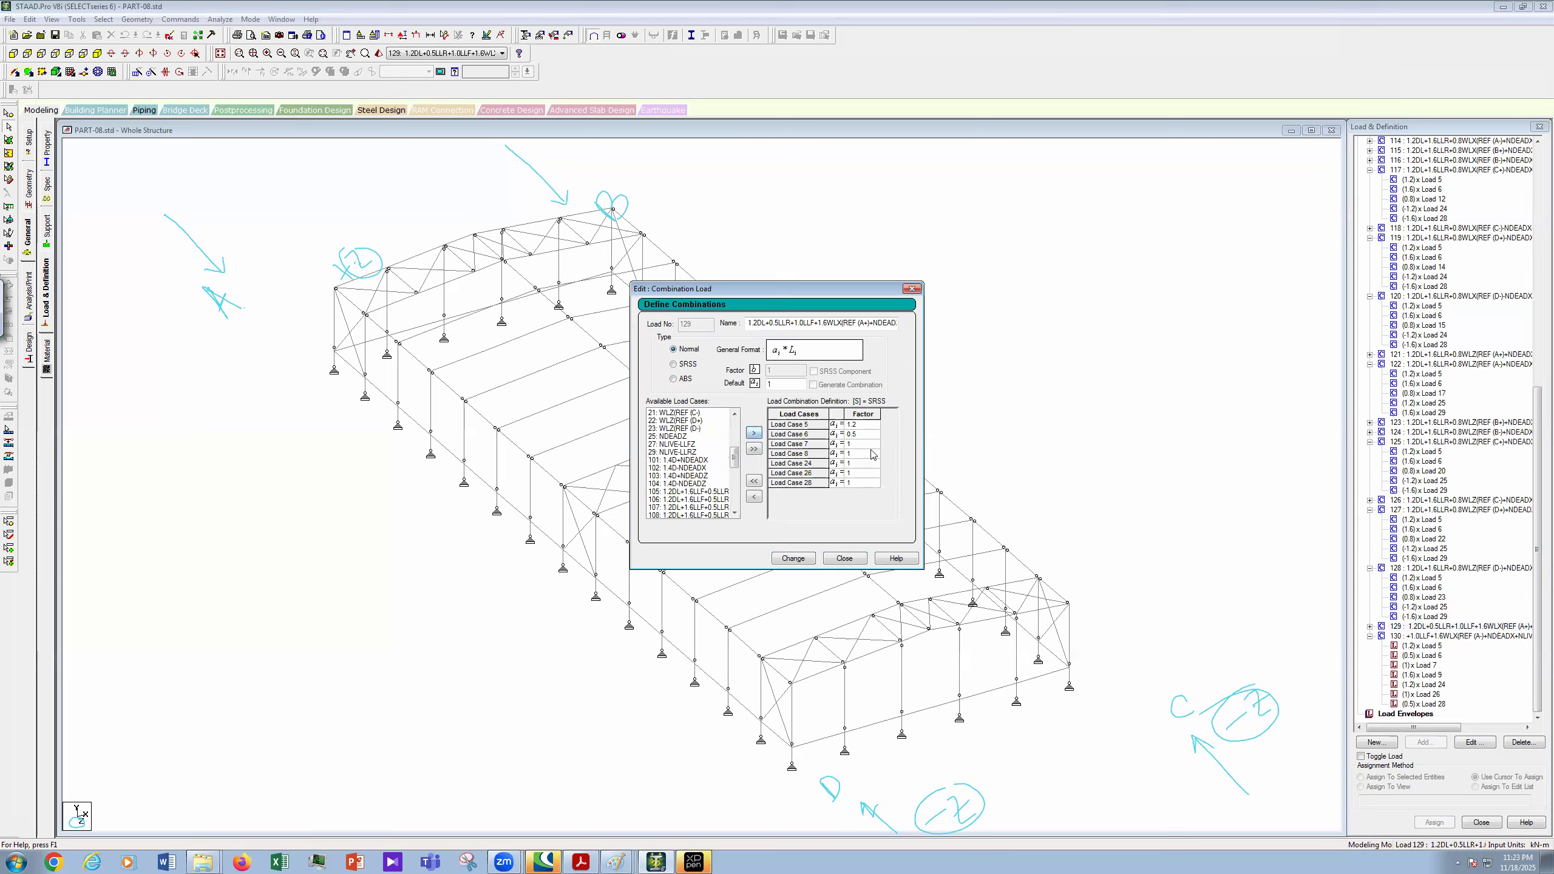
- Set case 8 to 1.6, 24 to 1.2 and 26 to 1, apply the change, and close
click(863, 454)
text(1.6)
click(869, 462)
text(.2)
click(867, 474)
text(0.5)
click(869, 484)
click(869, 474)
text(1)
click(870, 482)
text(0)
click(799, 560)
click(861, 559)
- Scroll up through the load tree, then list the open Paint windows
drag(1537, 667, 1538, 684)
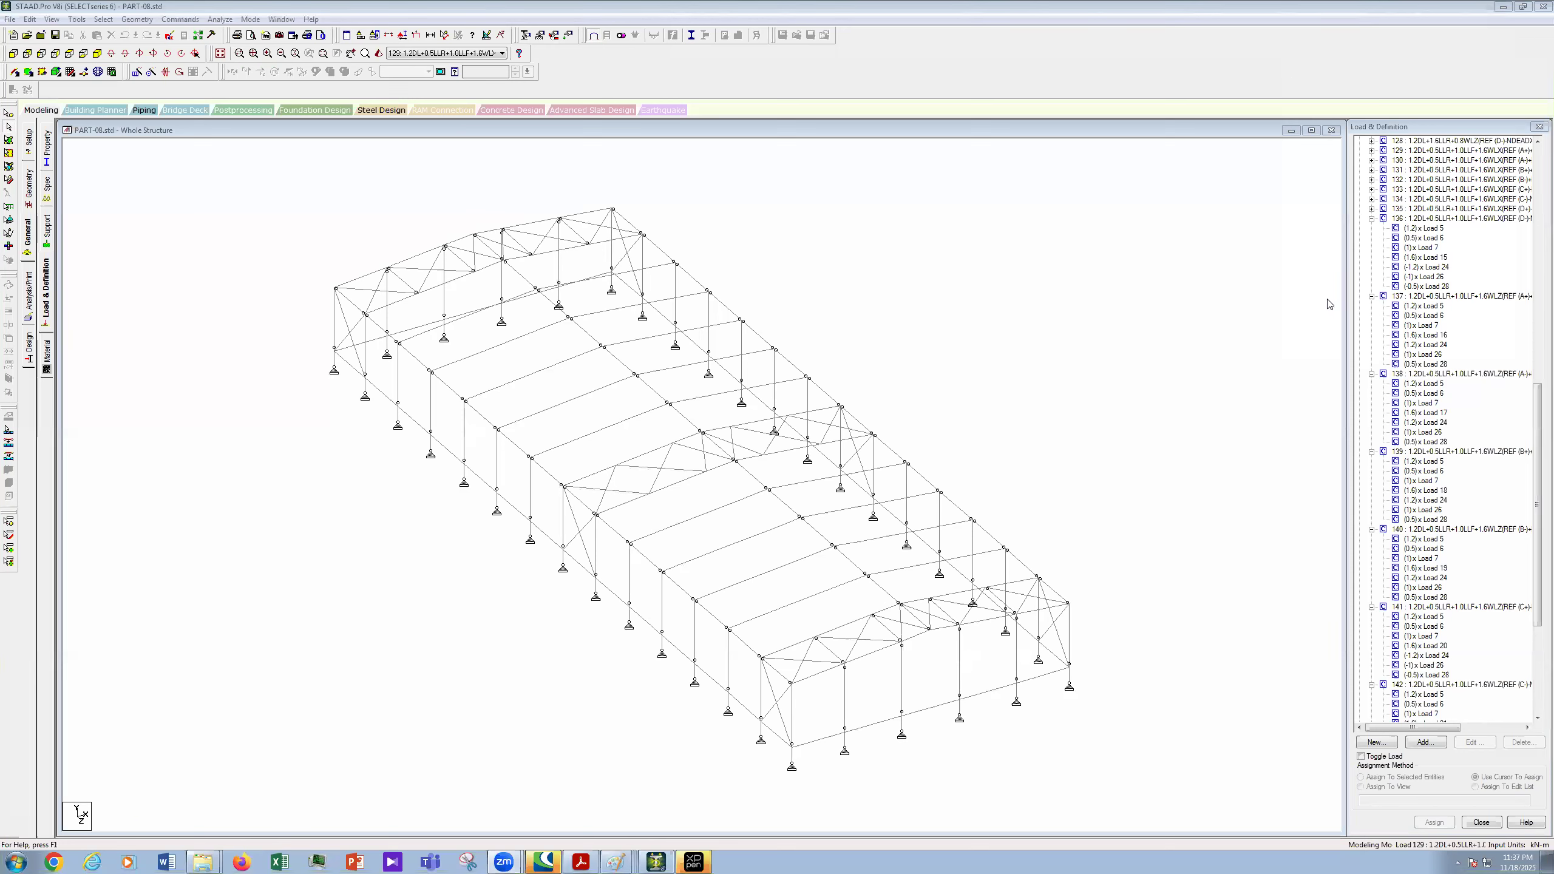
drag(1534, 572, 1538, 531)
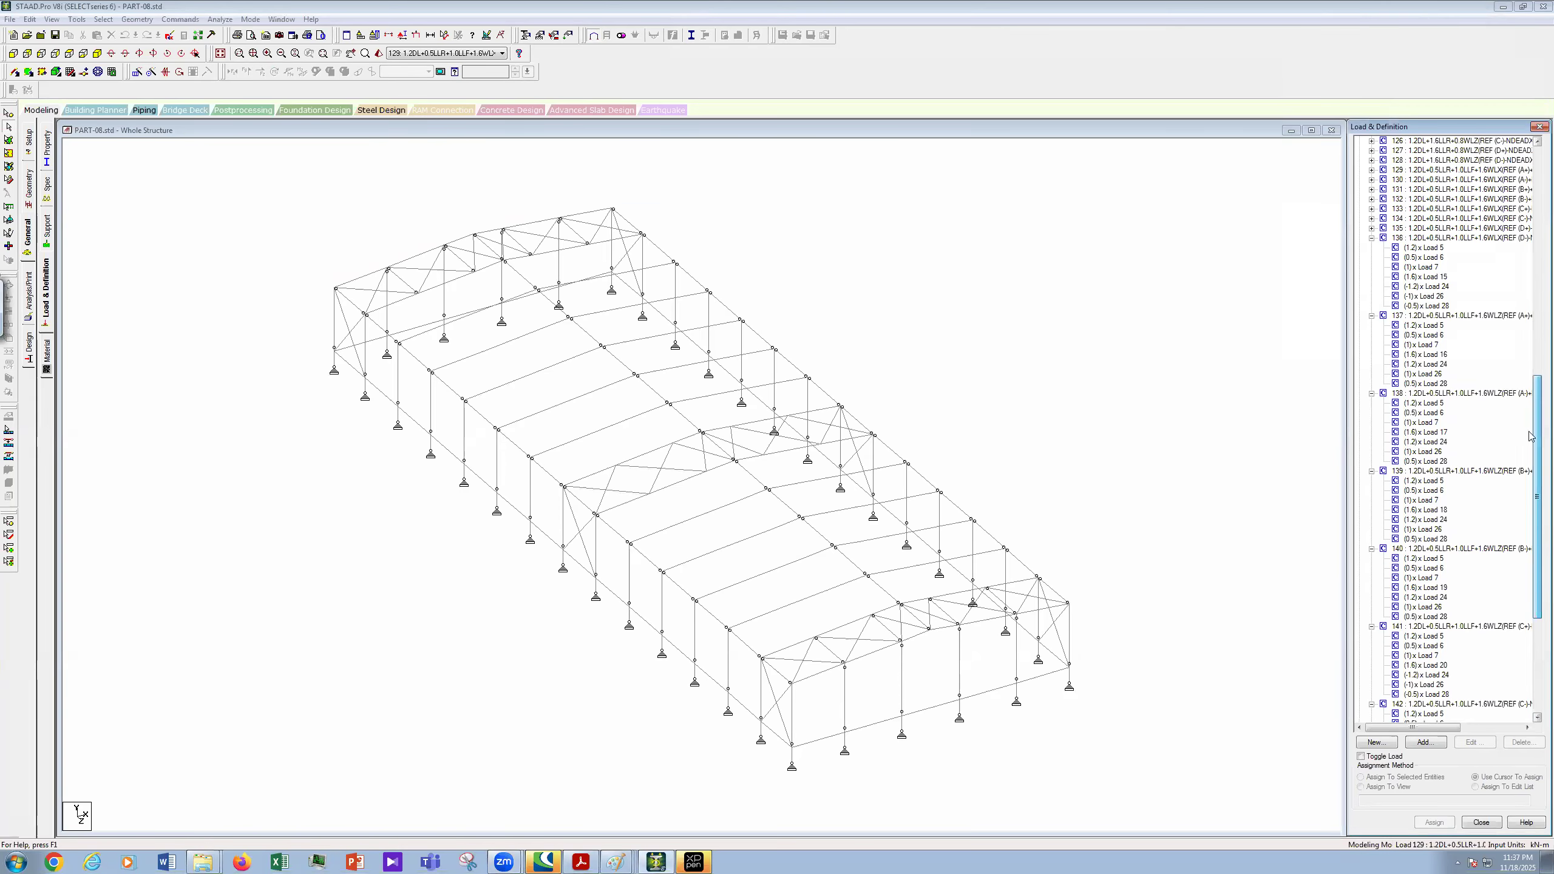
scroll(1537, 468, up, 1)
drag(1536, 462, 1537, 431)
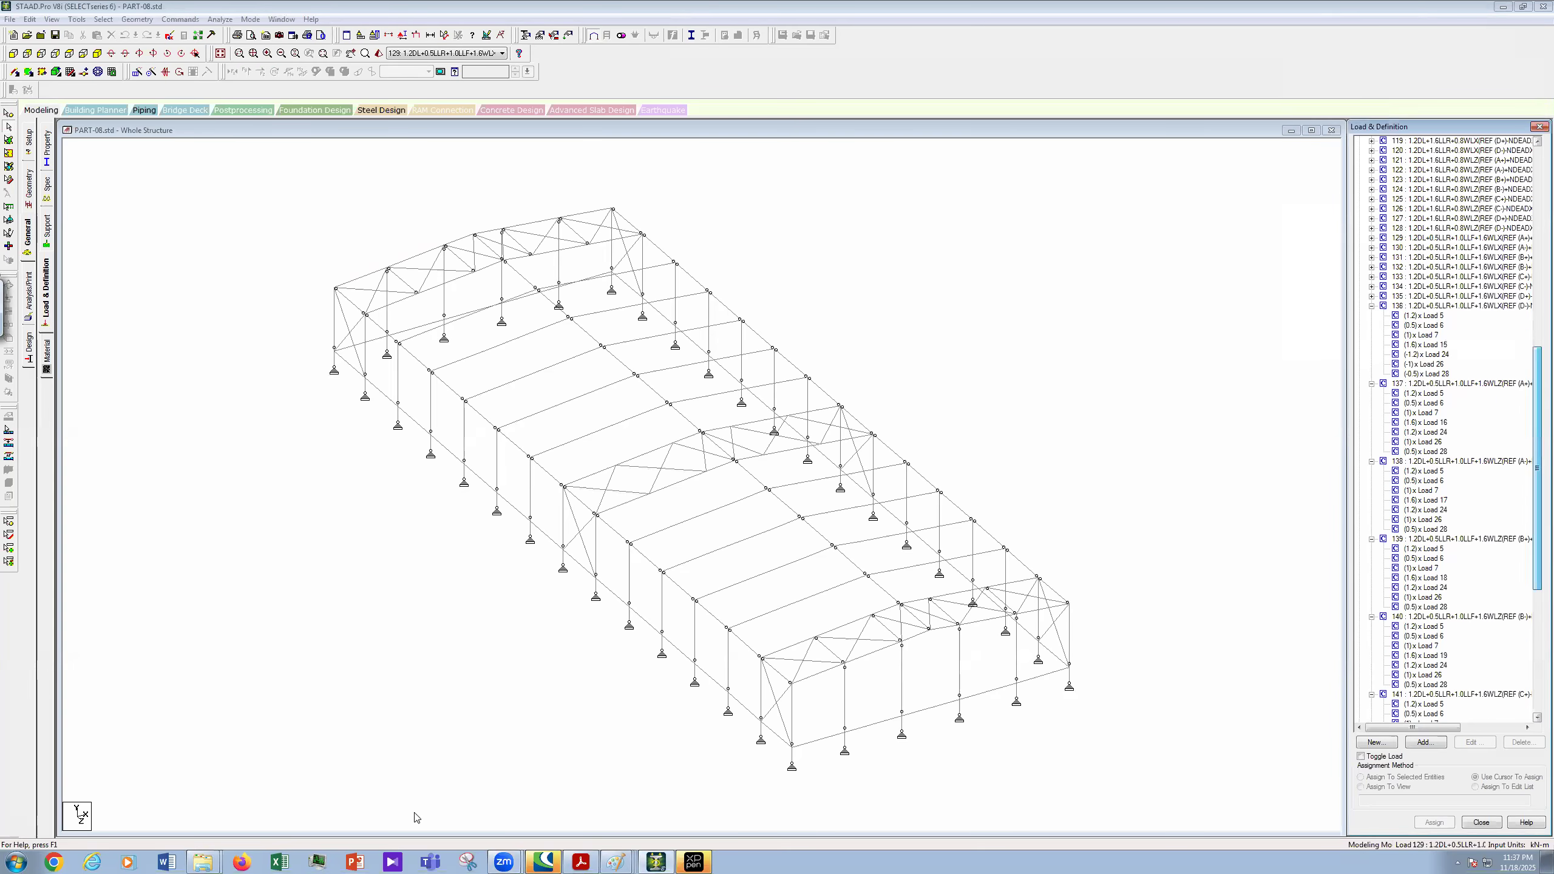
click(617, 860)
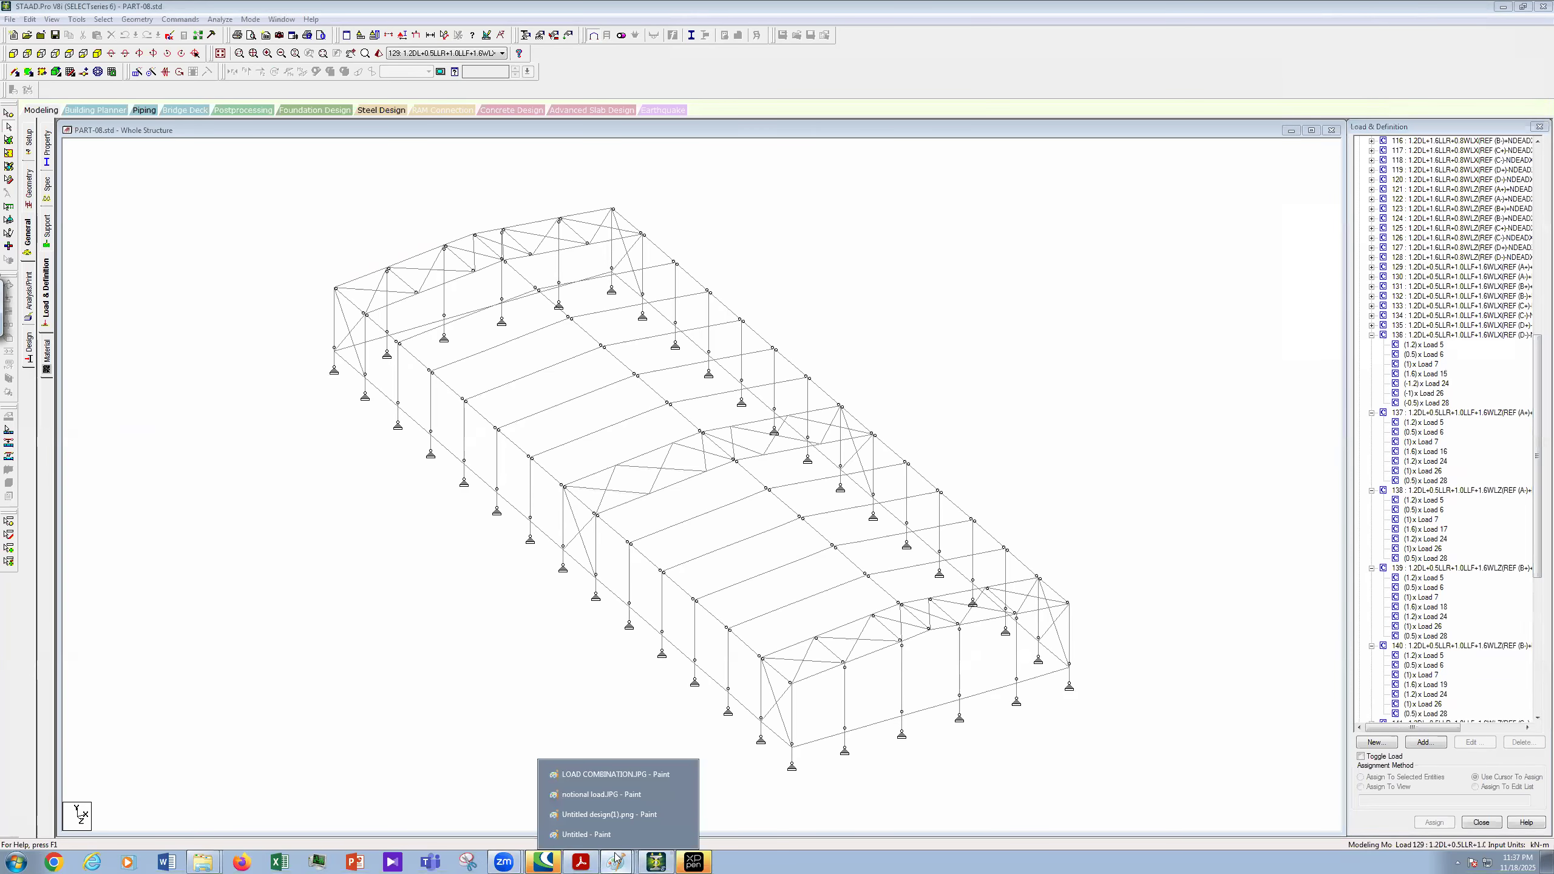
- In LOAD COMBINATION.JPG, strike through combination 4 and circle combination 6, 0.9D + 1.6W + 1.6H
click(615, 775)
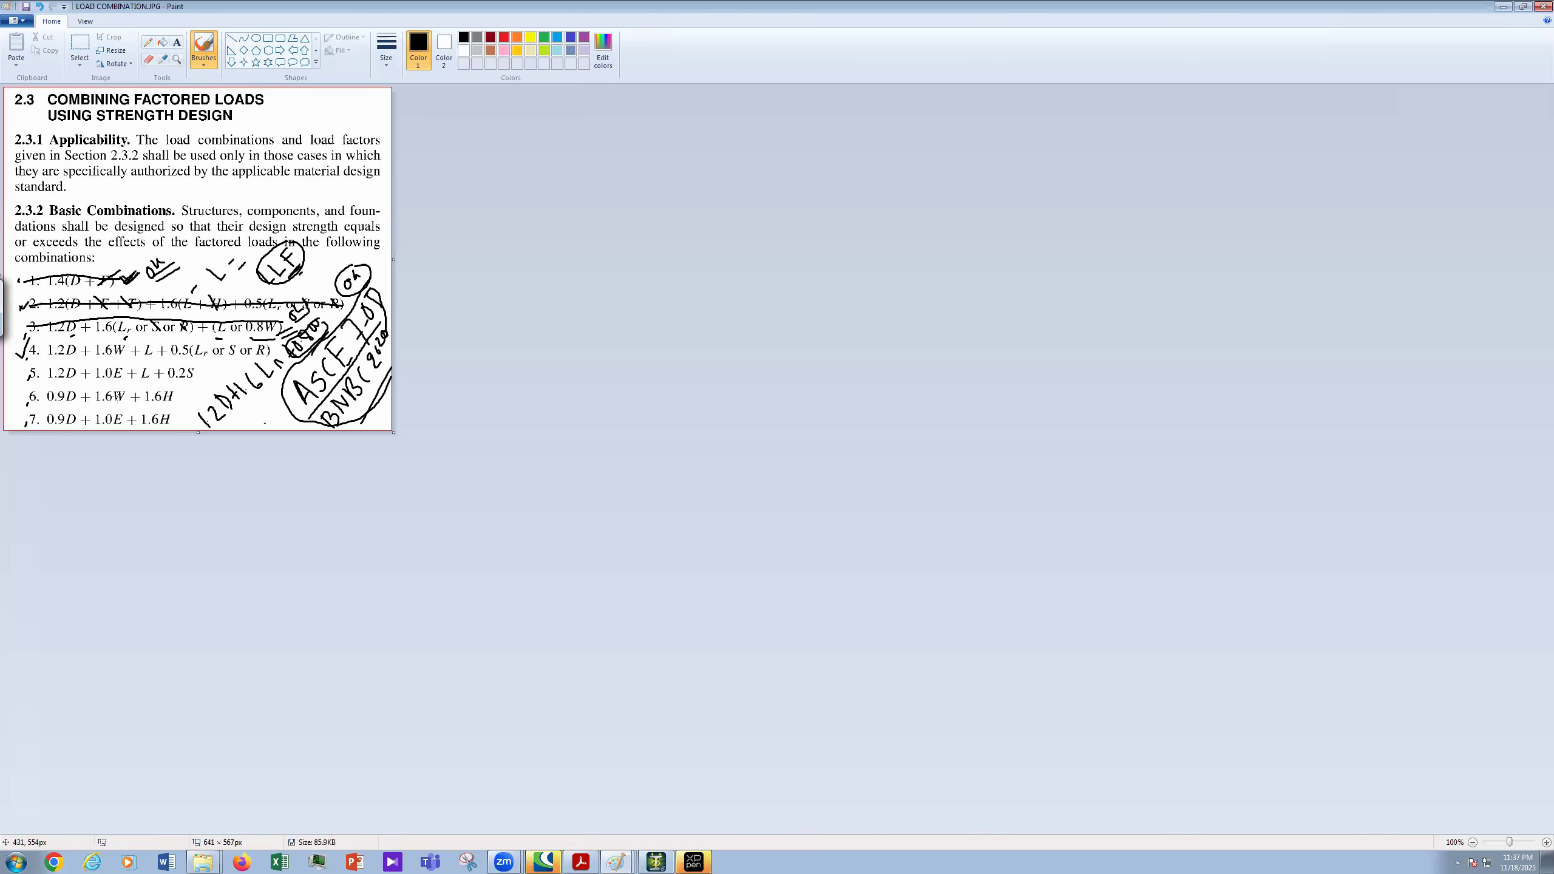
mouse_move(43, 354)
mouse_down()
mouse_move(271, 348)
mouse_move(211, 368)
mouse_up()
mouse_move(171, 383)
mouse_down()
mouse_move(63, 385)
mouse_move(48, 407)
mouse_move(177, 387)
mouse_up()
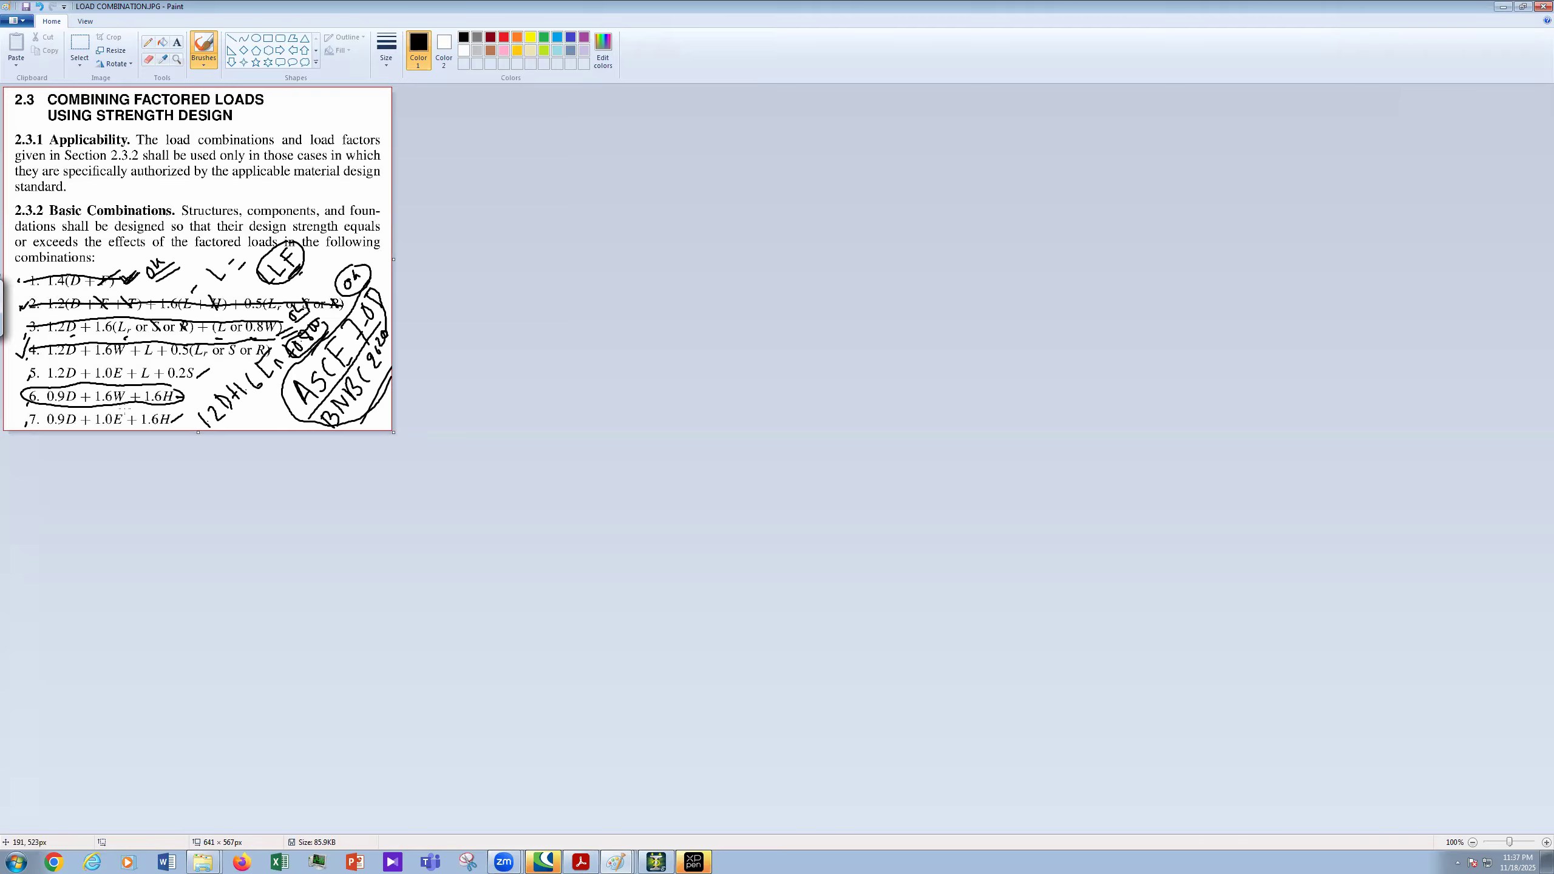
drag(126, 410, 128, 392)
drag(179, 391, 164, 410)
- Back in STAAD.Pro, select Load Cases Details and start defining a new load combination
click(652, 862)
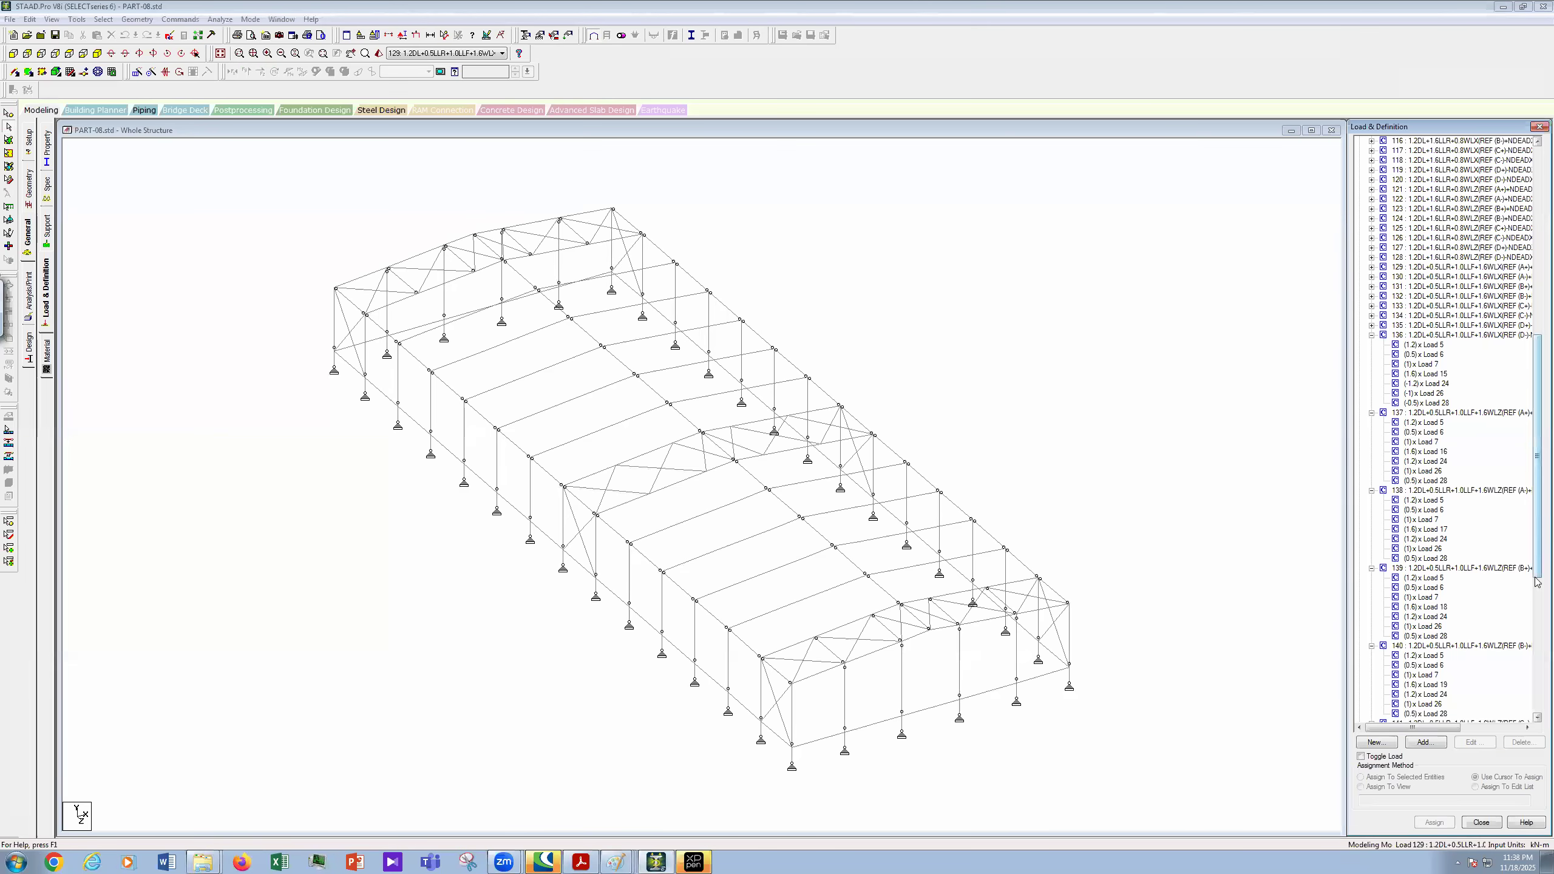
scroll(1537, 581, down, 10)
scroll(1407, 640, down, 1)
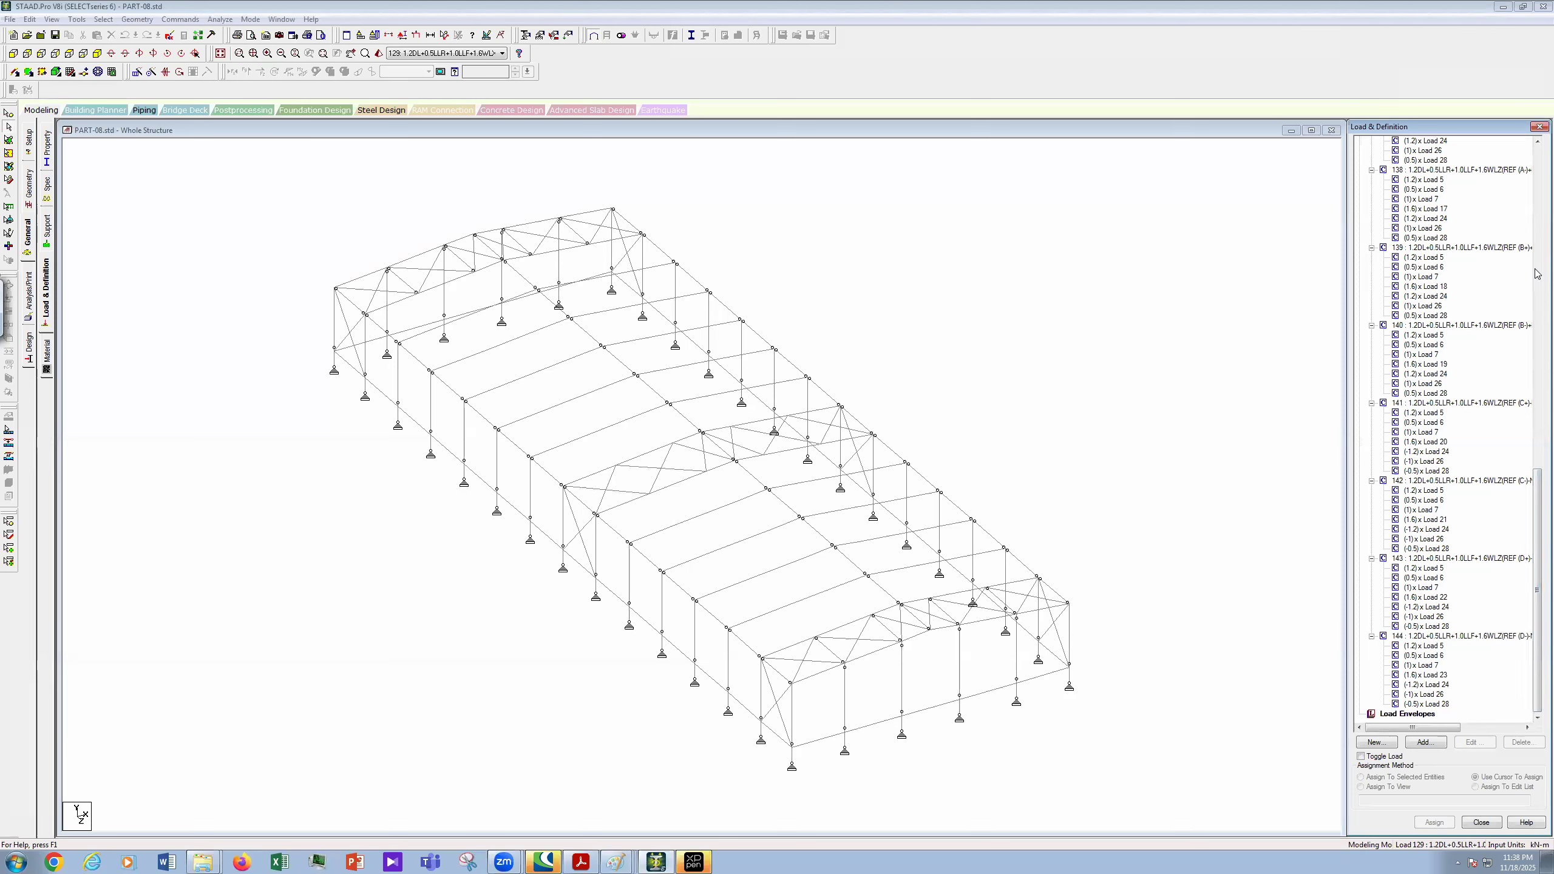
drag(1538, 477, 1538, 145)
click(1387, 152)
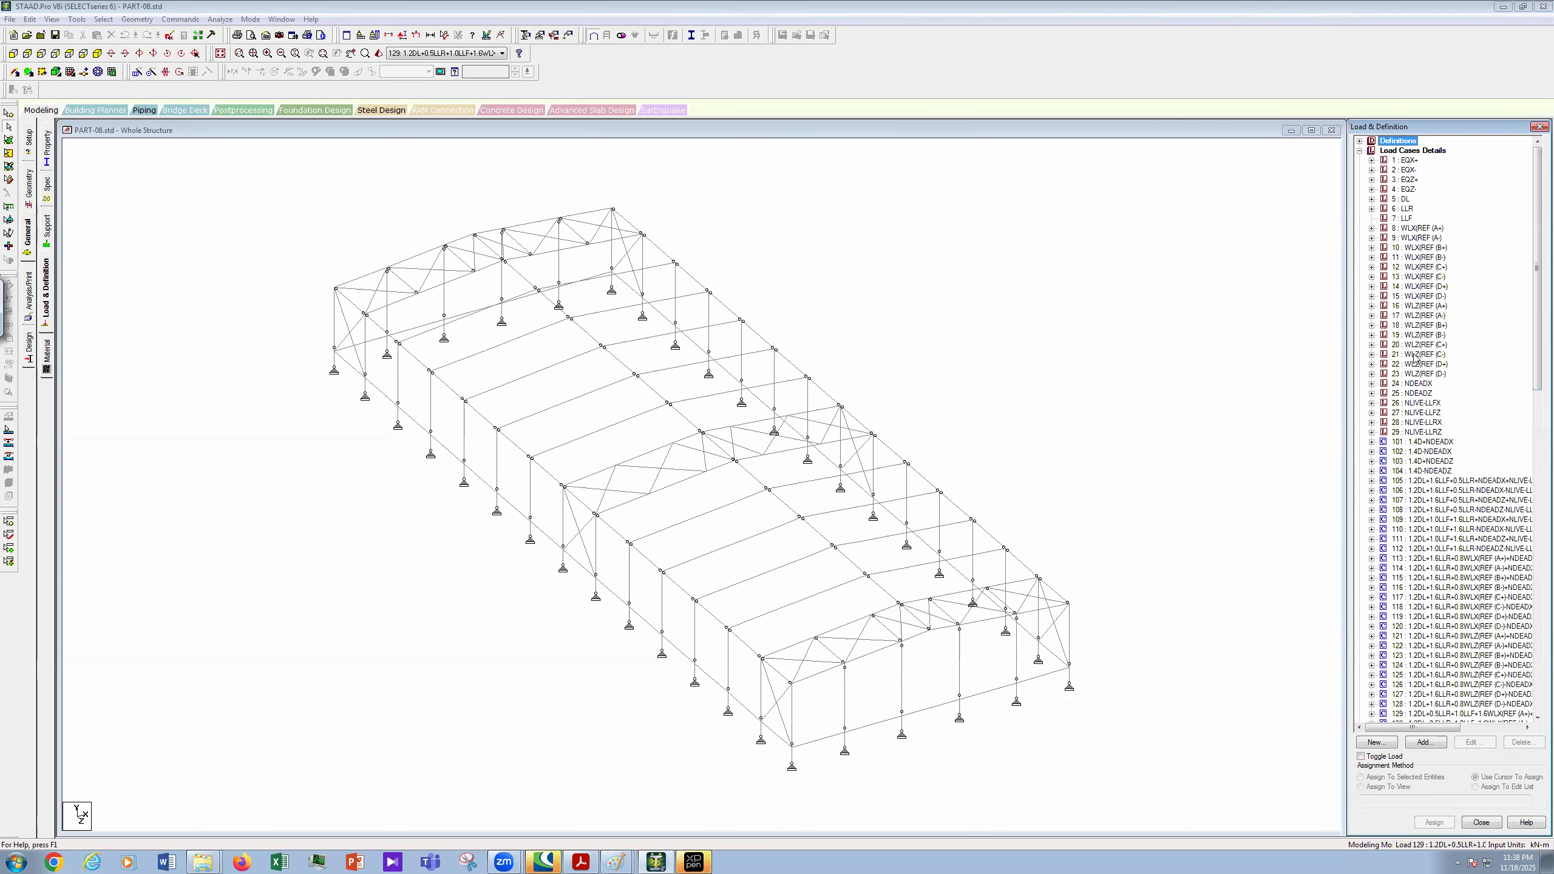
click(1426, 742)
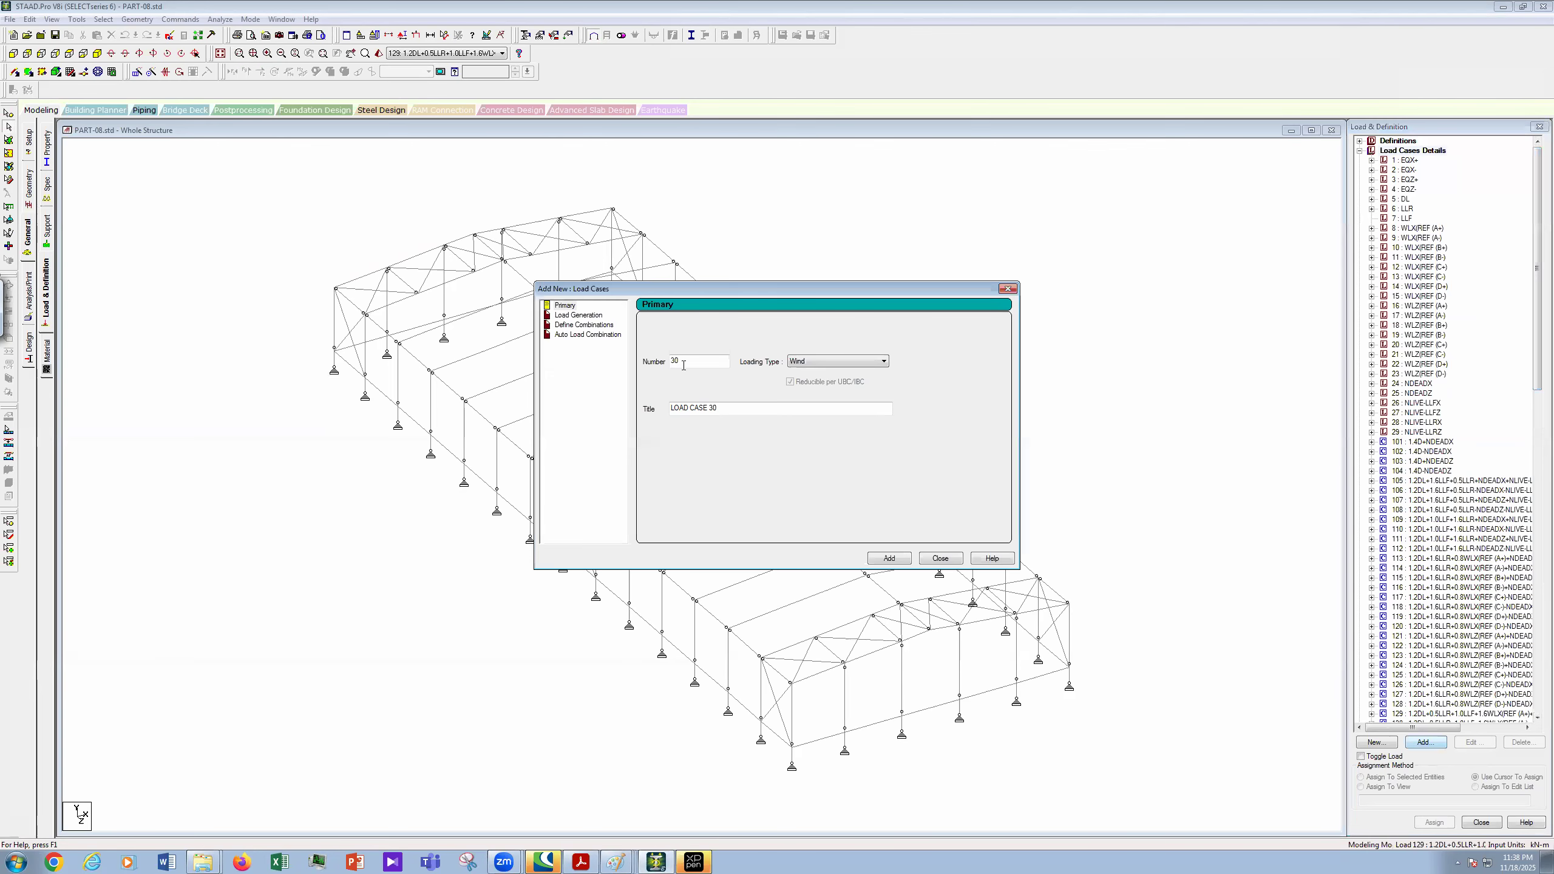
click(574, 325)
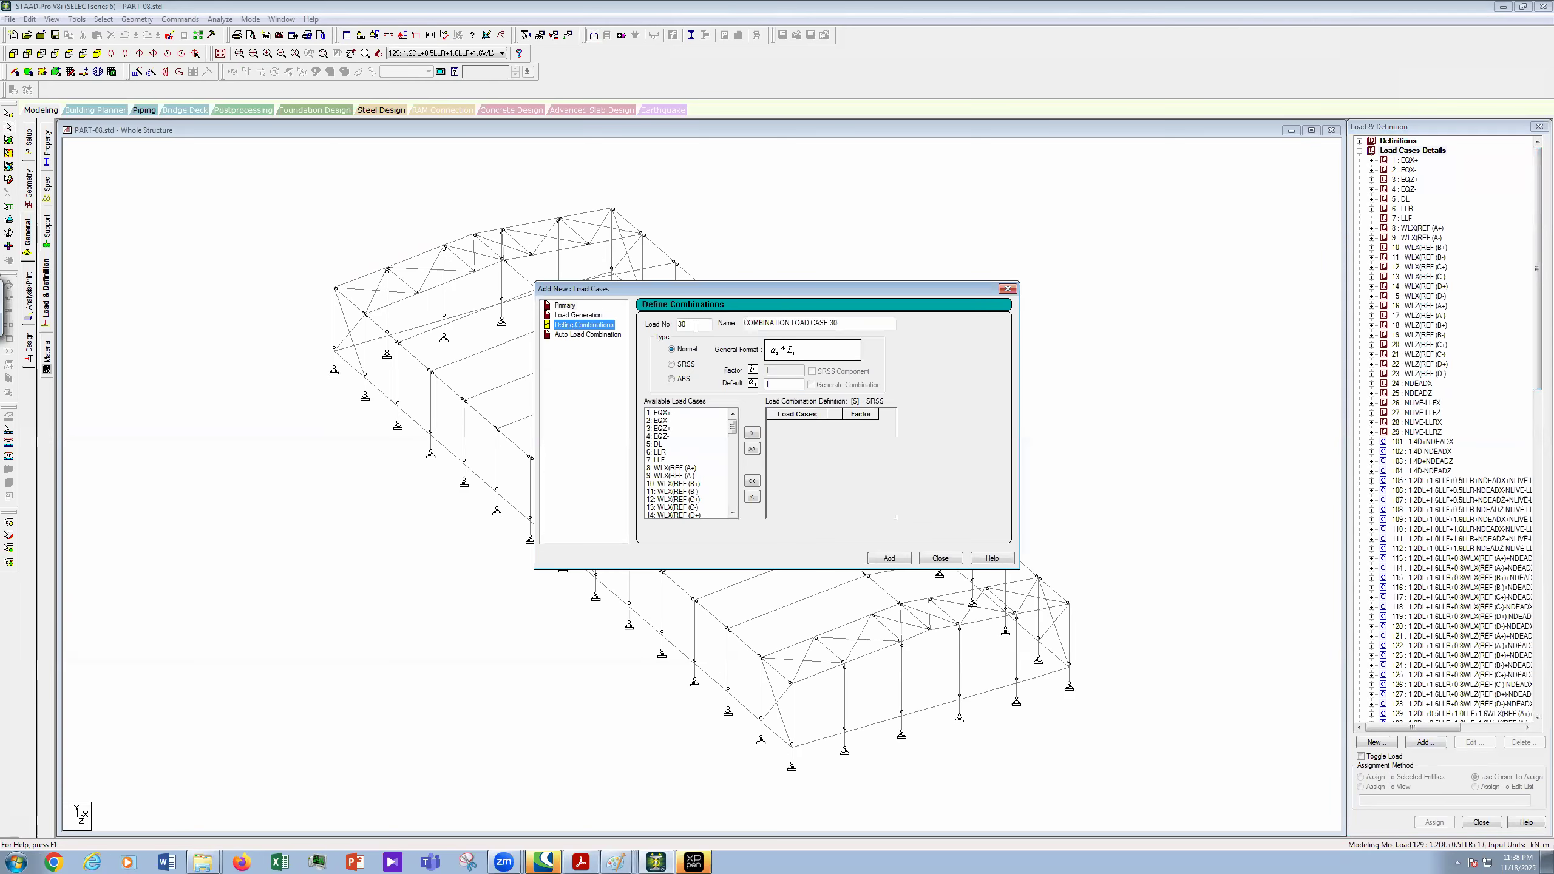
- Number it 145 and trim the pasted name down to 0.9DL+1.6WLX(REF (A+)+NDEADX
text(145)
key(Tab)
key(ctrl+v)
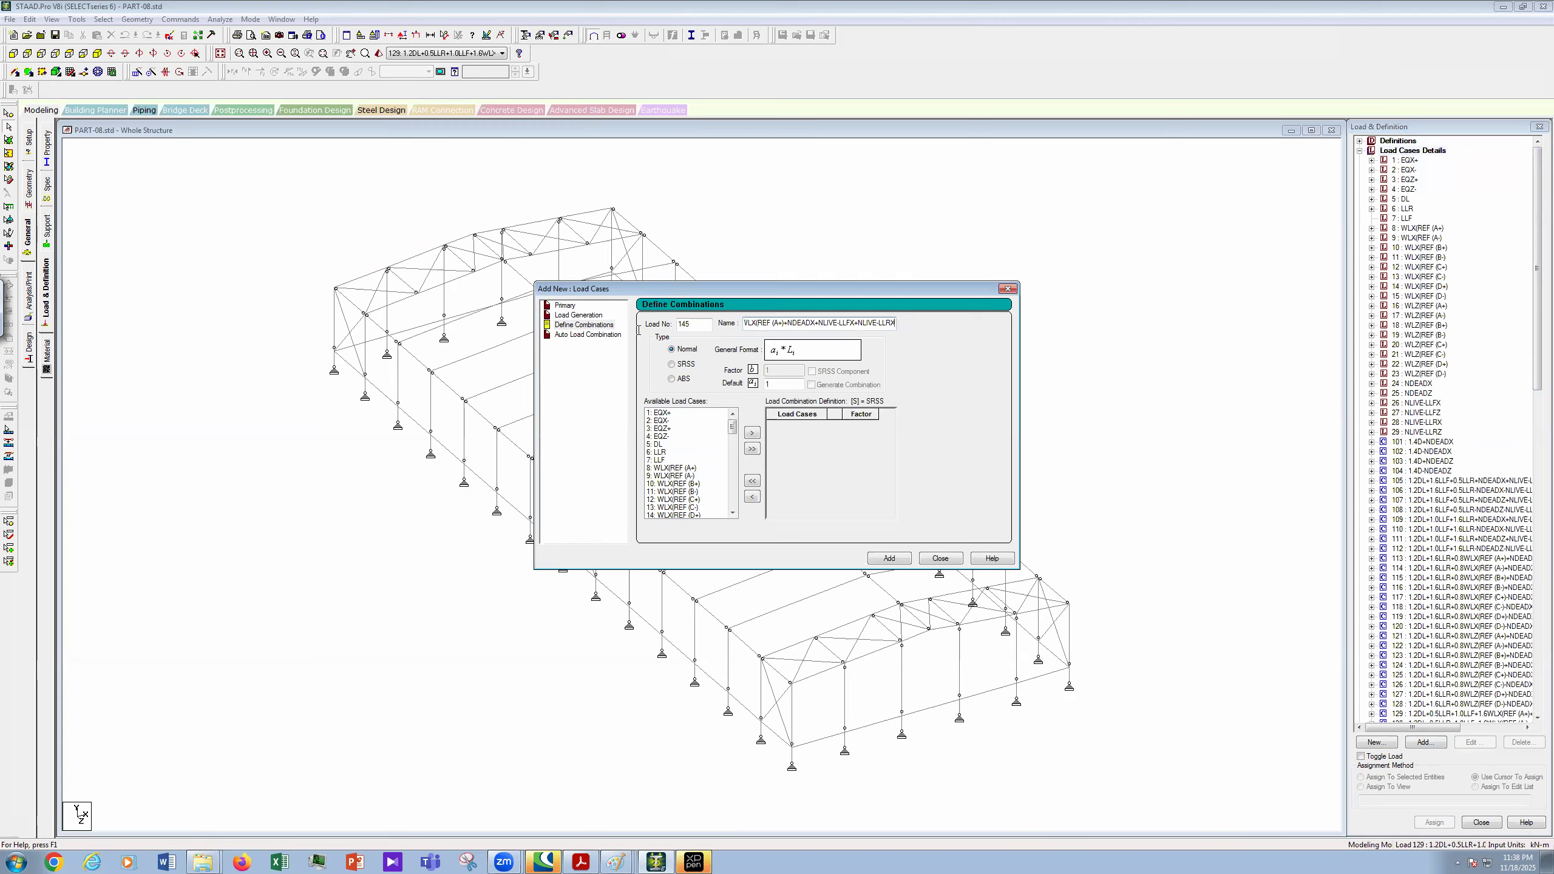
drag(894, 323, 638, 331)
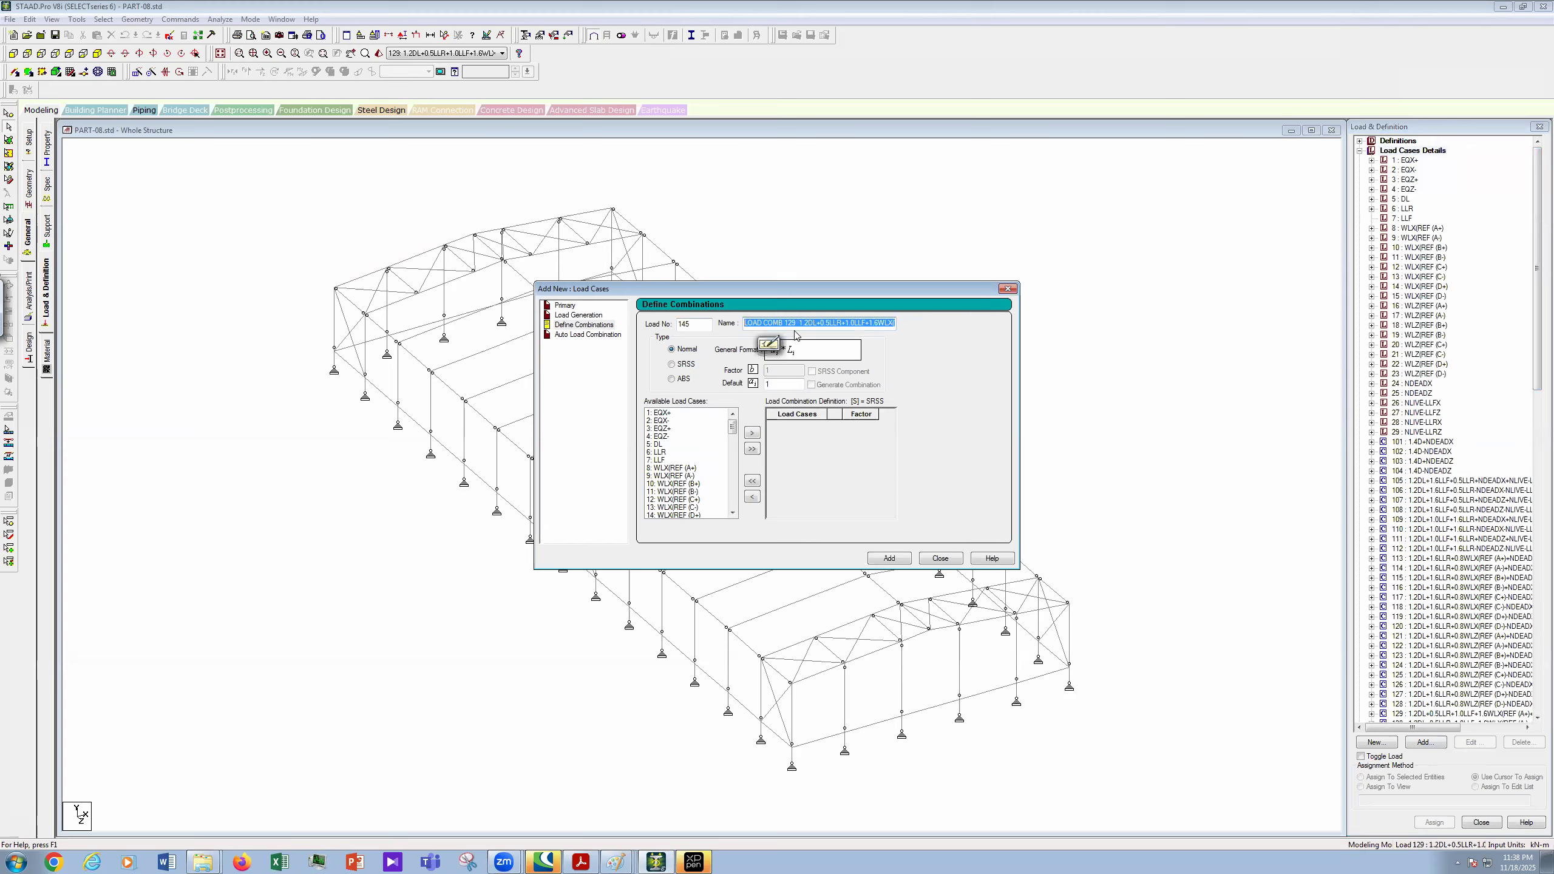
click(795, 330)
key(BackSpace)
key(BackSpace)
key(BackSpace)
key(BackSpace)
key(BackSpace)
key(BackSpace)
key(BackSpace)
key(BackSpace)
key(BackSpace)
key(BackSpace)
key(BackSpace)
key(BackSpace)
key(BackSpace)
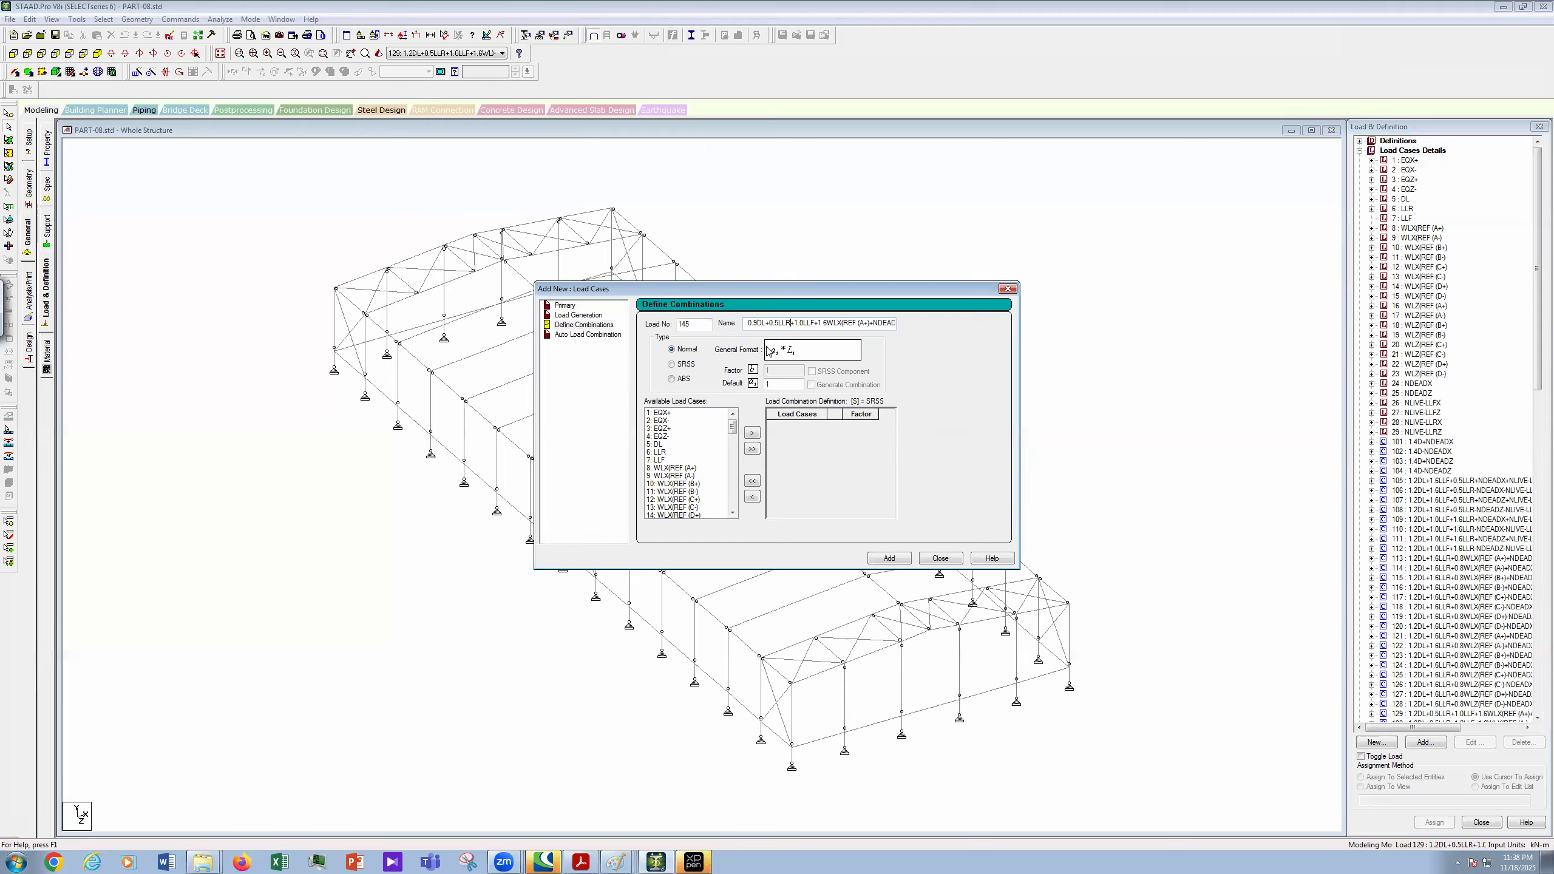
key(BackSpace)
key(BackSpace)
key(BackSpace)
key(BackSpace)
key(BackSpace)
key(BackSpace)
key(BackSpace)
key(BackSpace)
key(BackSpace)
key(BackSpace)
key(BackSpace)
key(BackSpace)
key(BackSpace)
key(BackSpace)
key(End)
key(BackSpace)
key(BackSpace)
key(BackSpace)
key(BackSpace)
key(BackSpace)
key(BackSpace)
key(BackSpace)
key(BackSpace)
key(BackSpace)
key(BackSpace)
key(BackSpace)
key(BackSpace)
key(BackSpace)
key(BackSpace)
key(BackSpace)
key(BackSpace)
key(BackSpace)
key(BackSpace)
key(BackSpace)
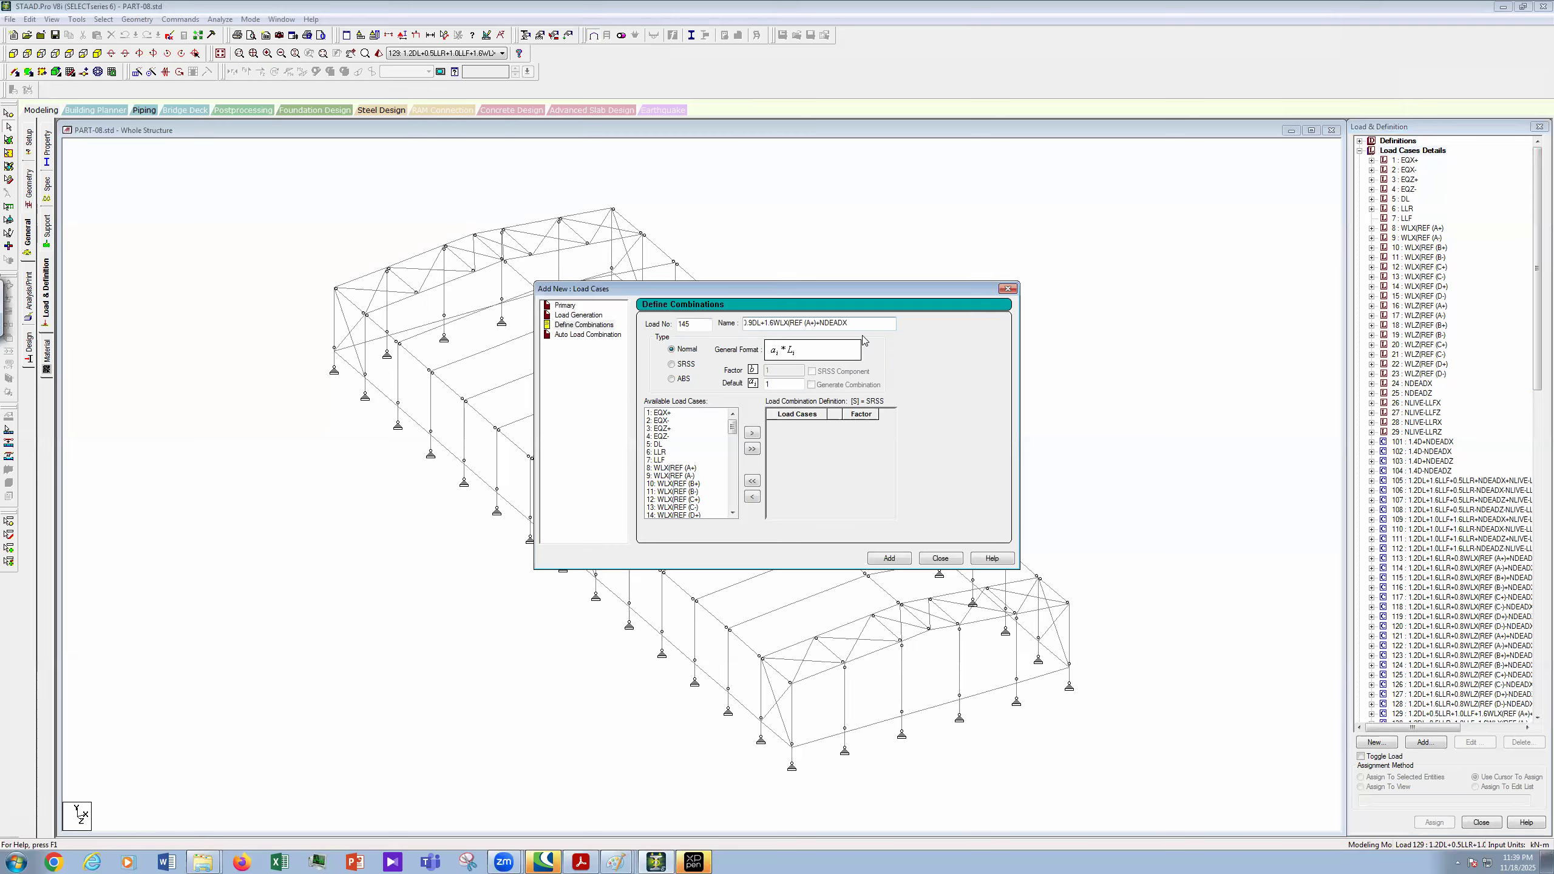
- Check the annotated load combination reference image in Paint
click(610, 856)
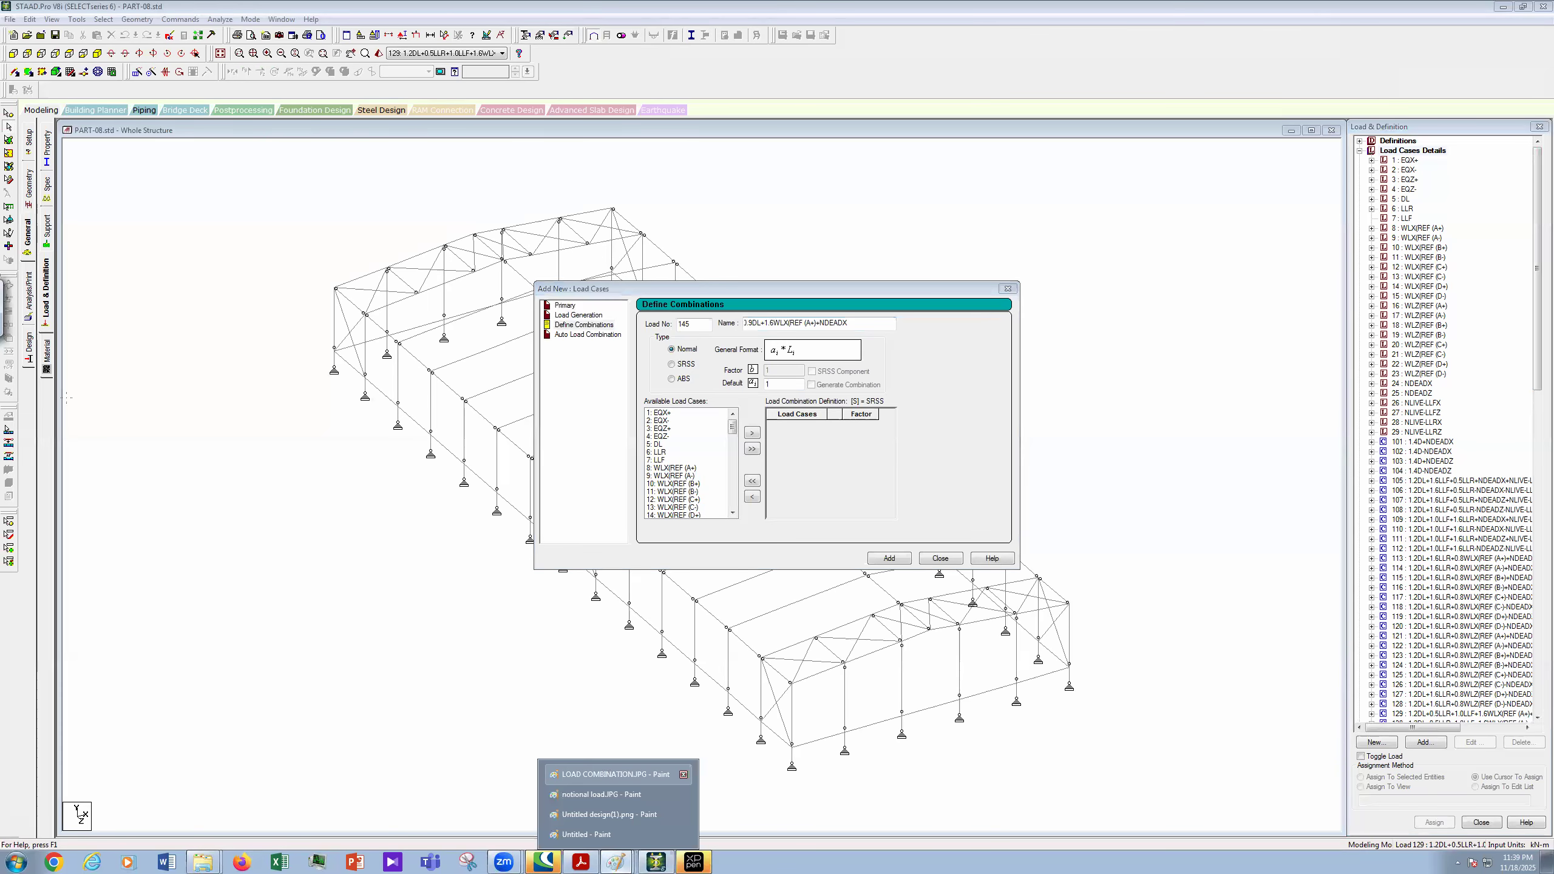
click(611, 773)
click(1502, 6)
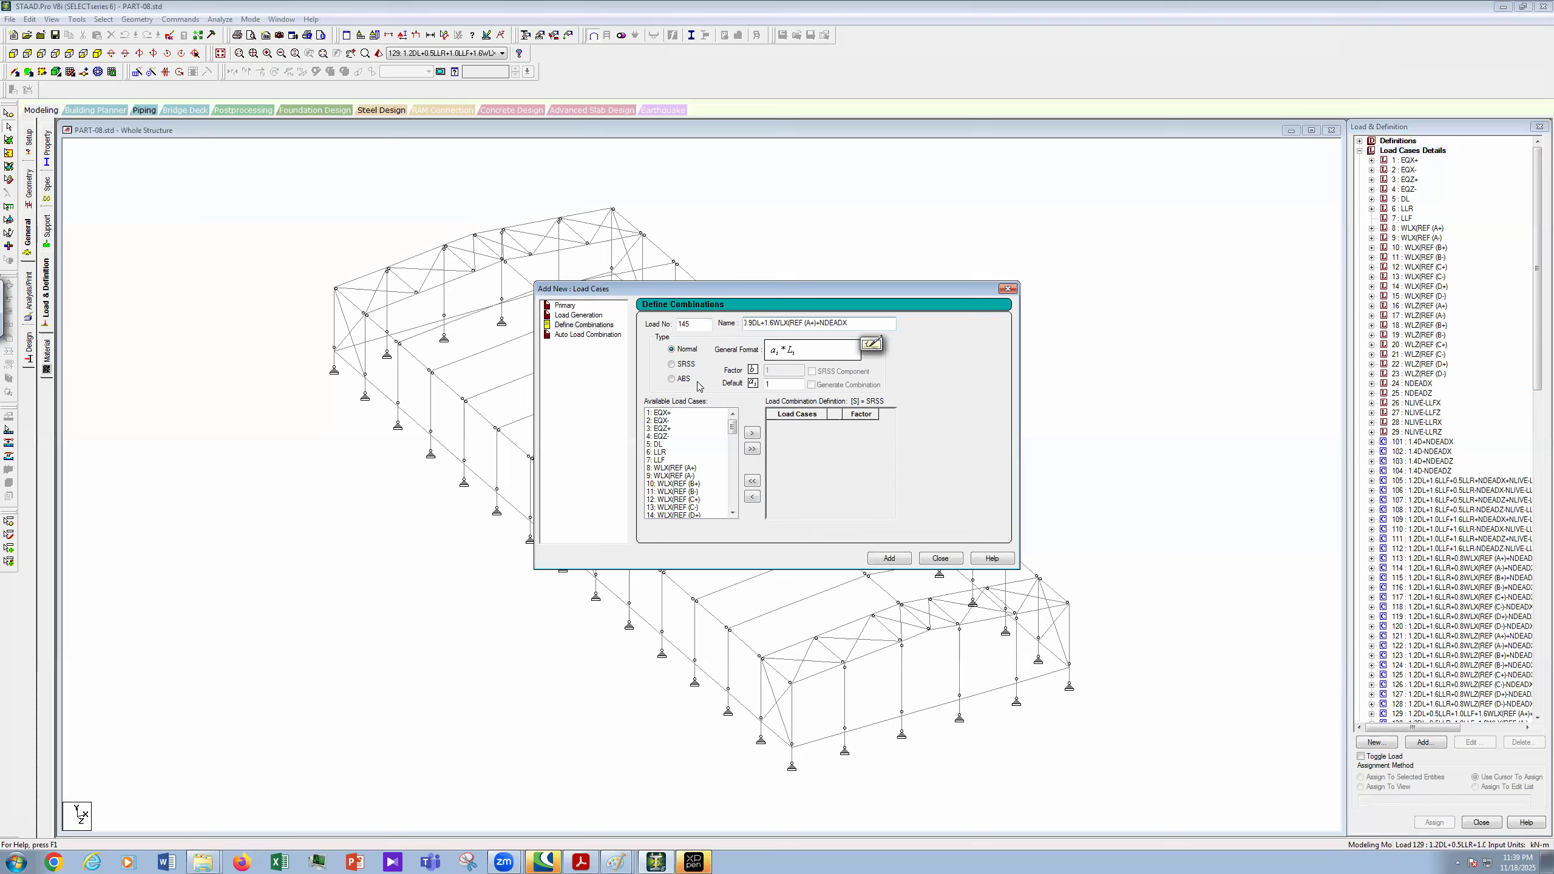
- Add cases 5 DL, 8 WLX(REF (A+) and 24 NDEADX with factors 0.9, 1.6, 0.9
click(670, 445)
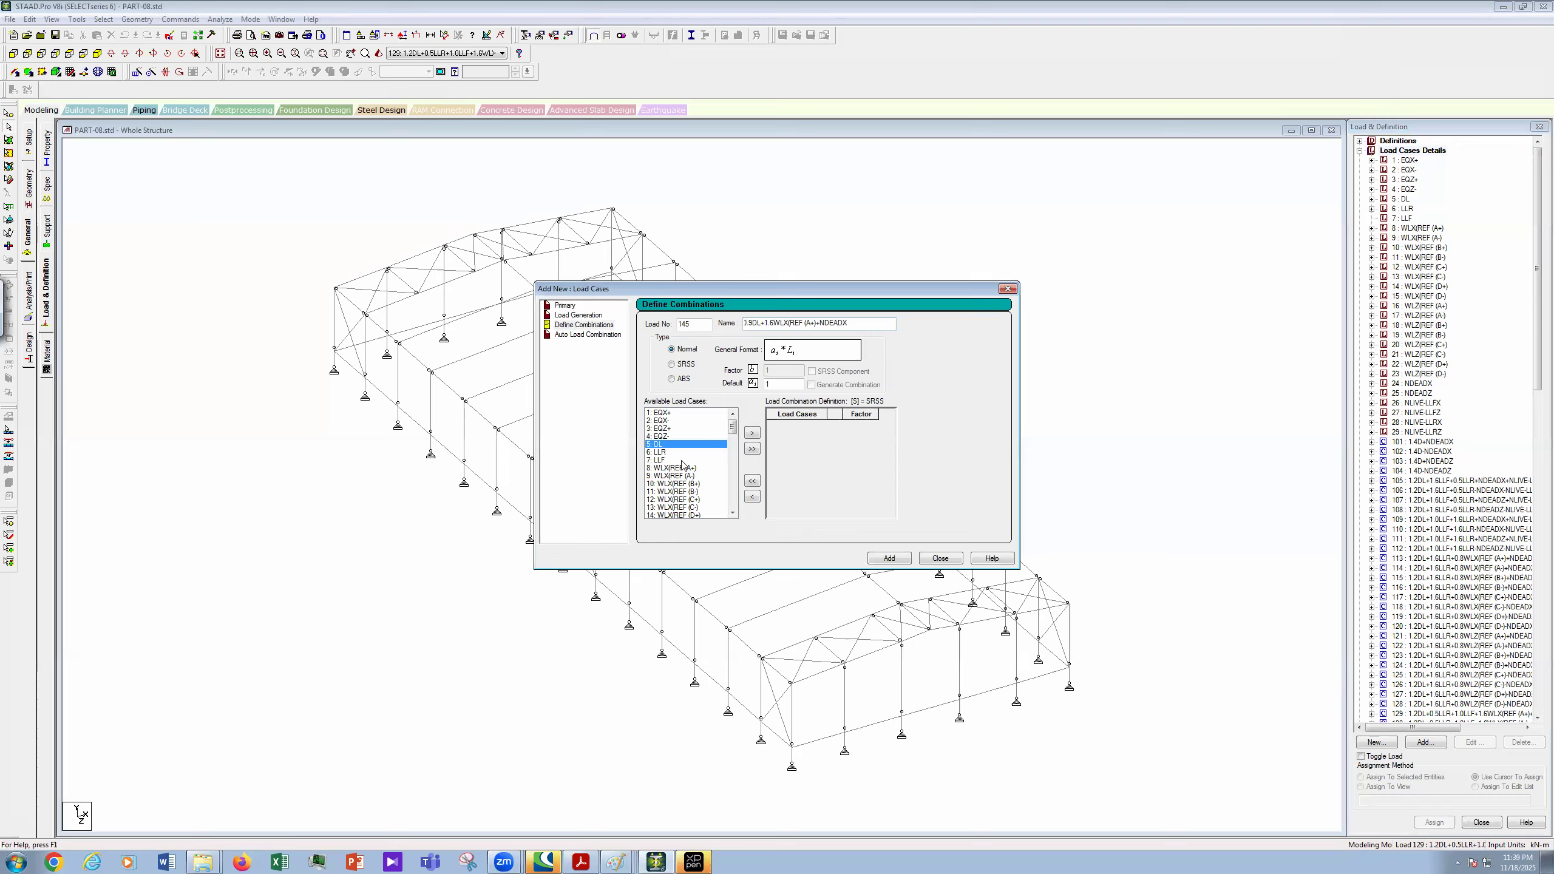
ctrl+click(710, 468)
mouse_move(730, 427)
mouse_down()
mouse_move(742, 460)
mouse_move(737, 446)
mouse_up()
ctrl+click(685, 469)
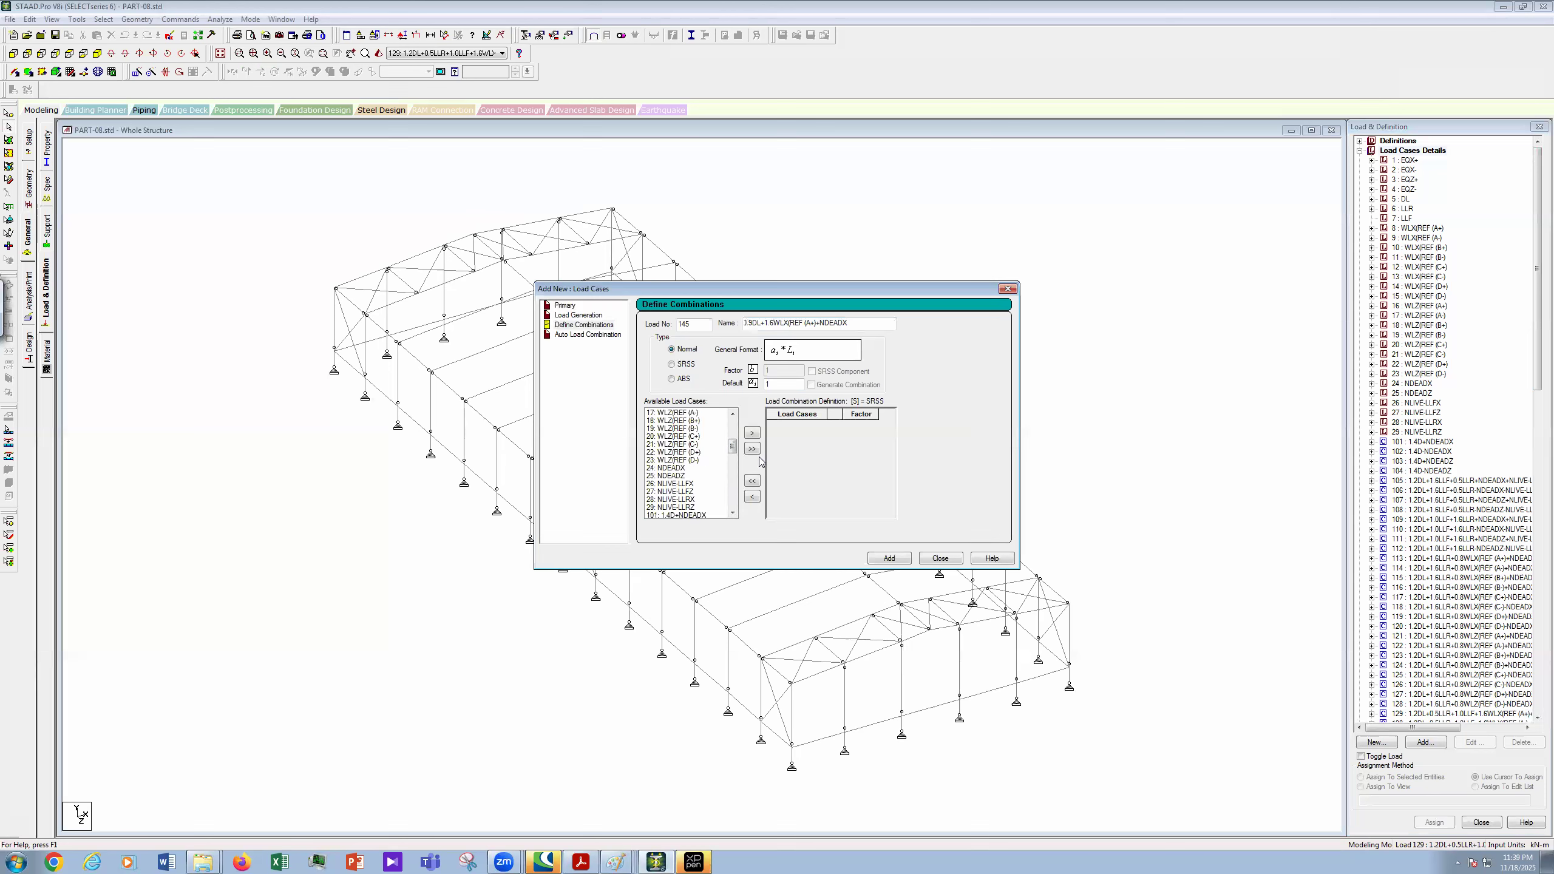
click(755, 435)
click(860, 424)
text(0.9)
click(859, 434)
text(1.6)
click(860, 444)
text(0.9)
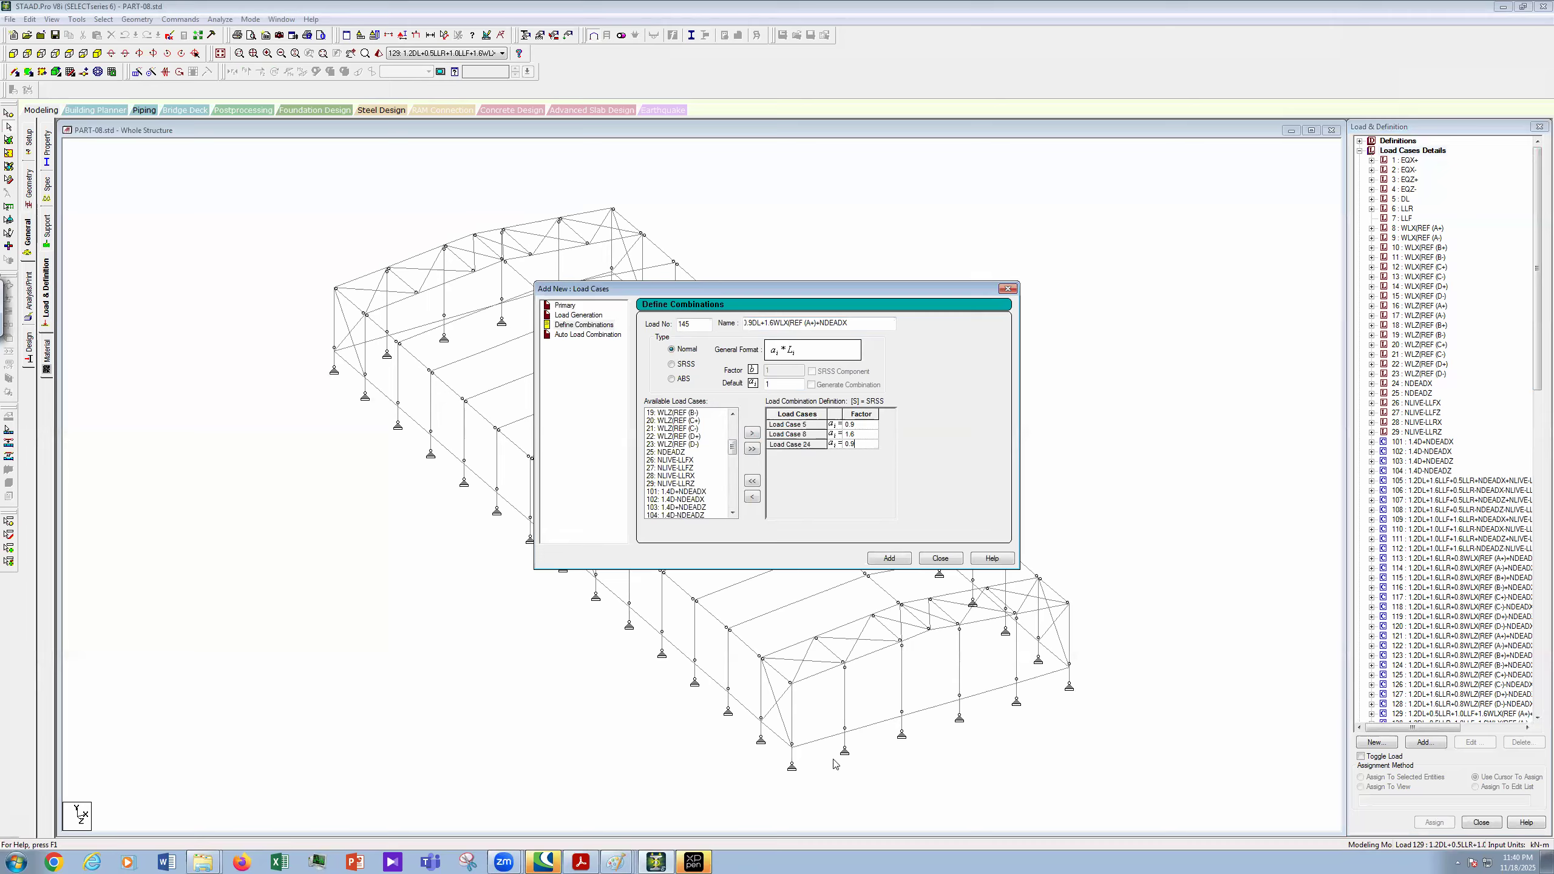
- Copy the name 0.9DL+1.6WLX(REF (A+)+NDEADX and add combination 145 to the model
click(762, 731)
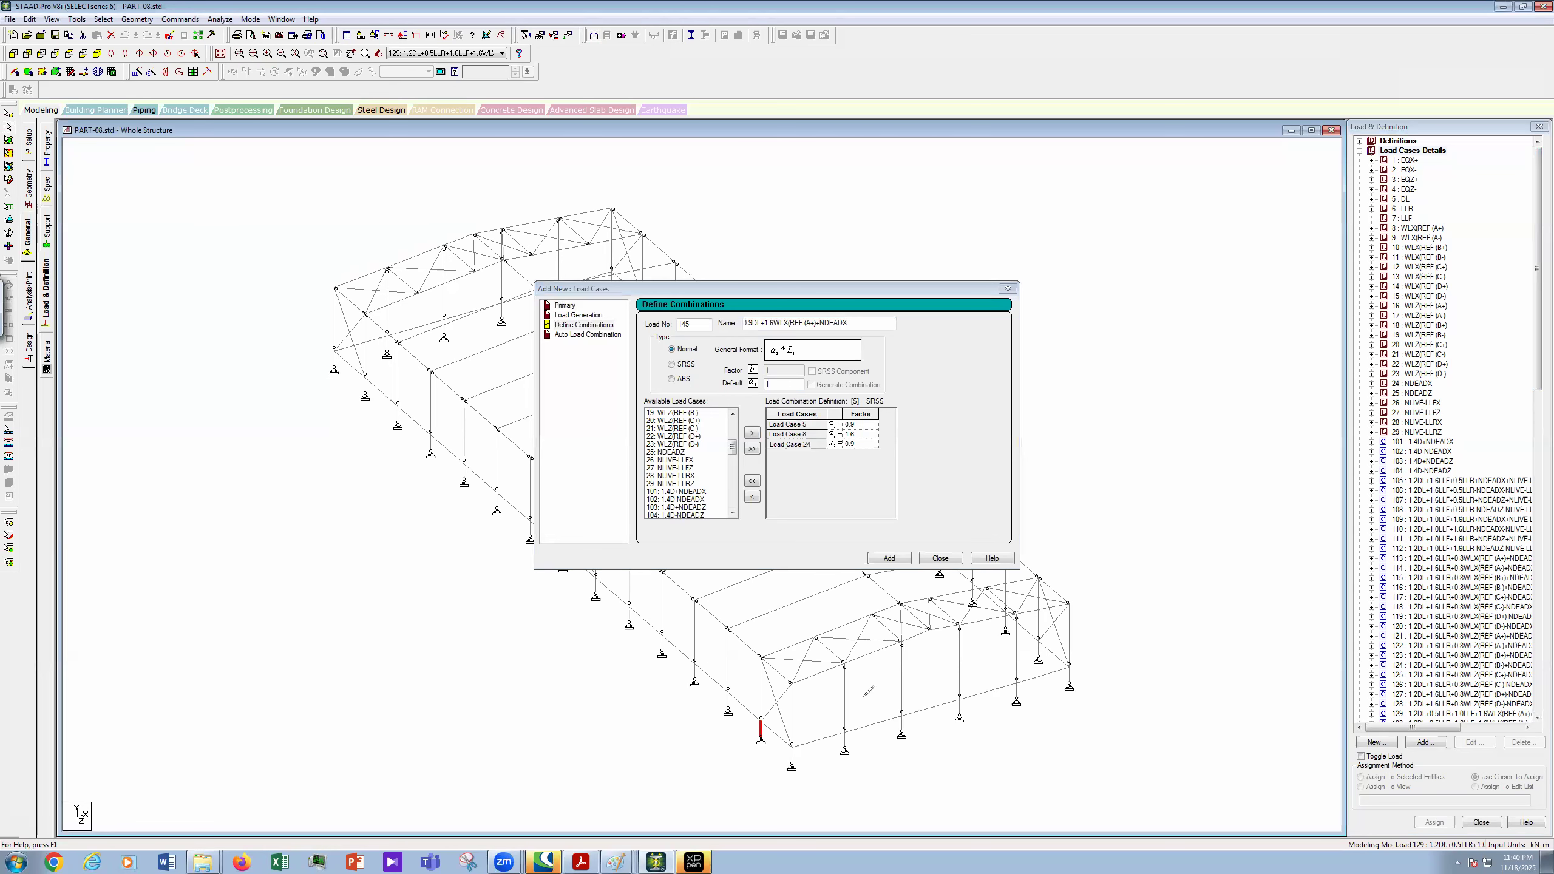
mouse_move(768, 755)
mouse_down()
mouse_move(782, 779)
mouse_move(766, 760)
mouse_up()
mouse_move(724, 810)
mouse_down()
mouse_move(748, 777)
mouse_move(728, 759)
mouse_move(708, 779)
mouse_move(731, 754)
mouse_up()
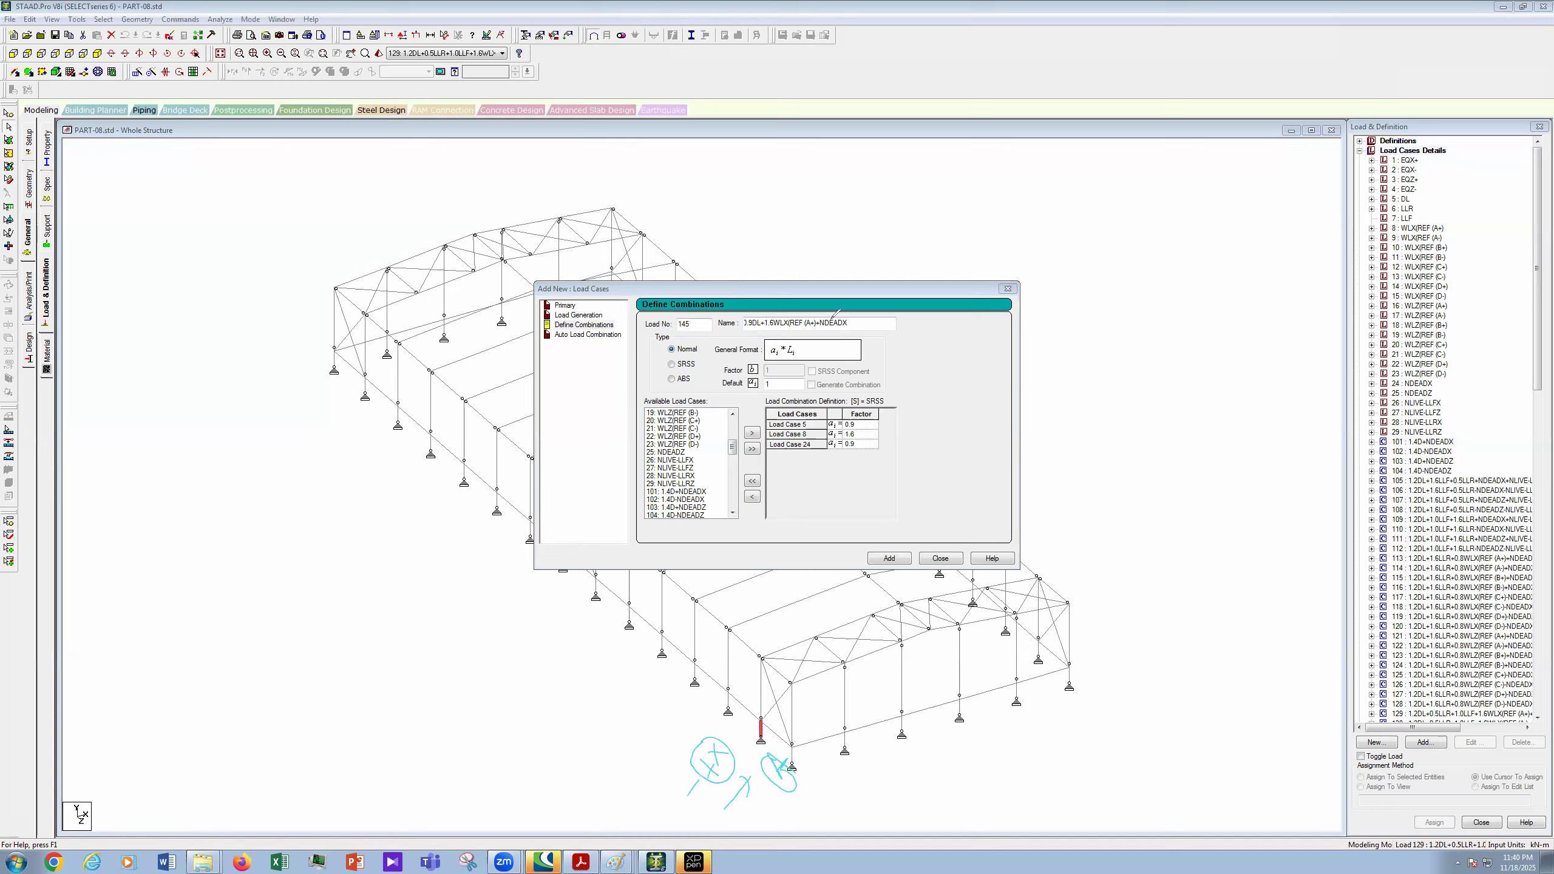
drag(820, 313, 820, 332)
click(117, 683)
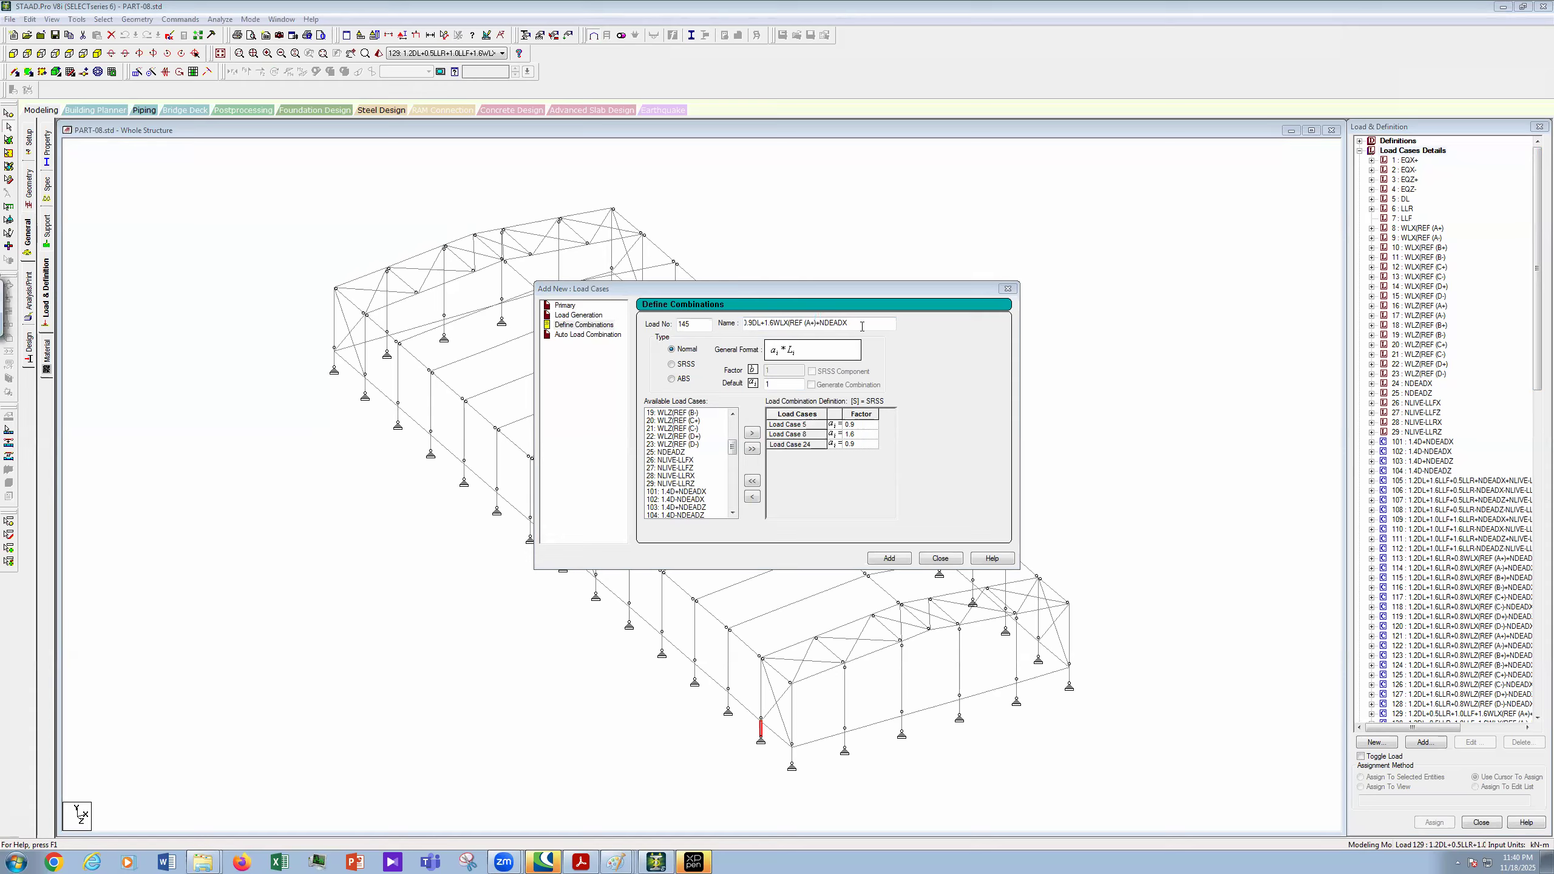
drag(858, 323, 719, 311)
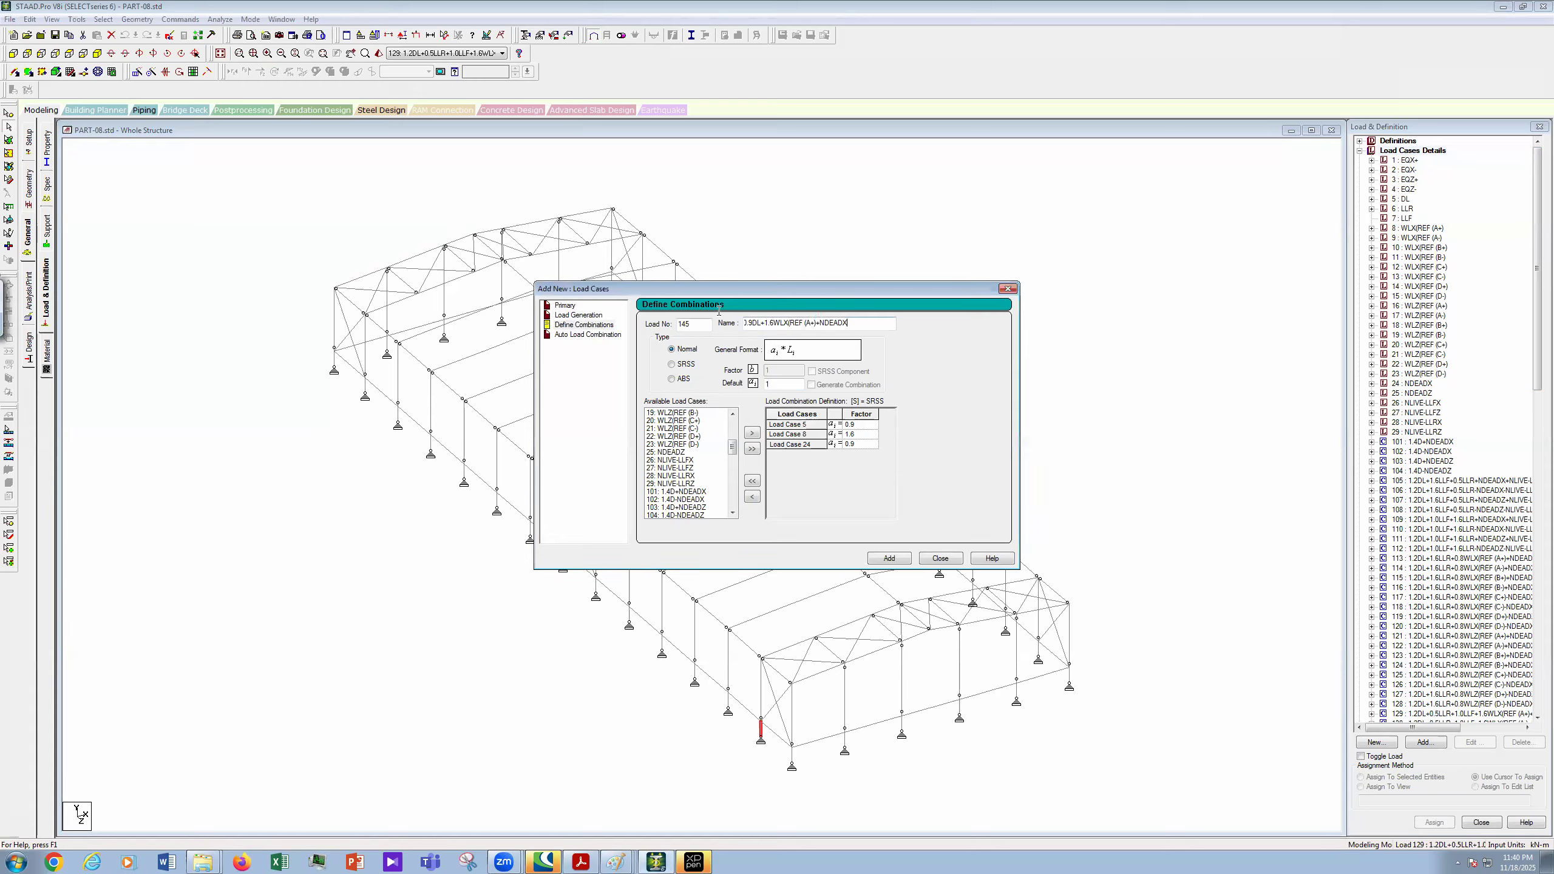
right_click(791, 329)
click(824, 368)
click(889, 559)
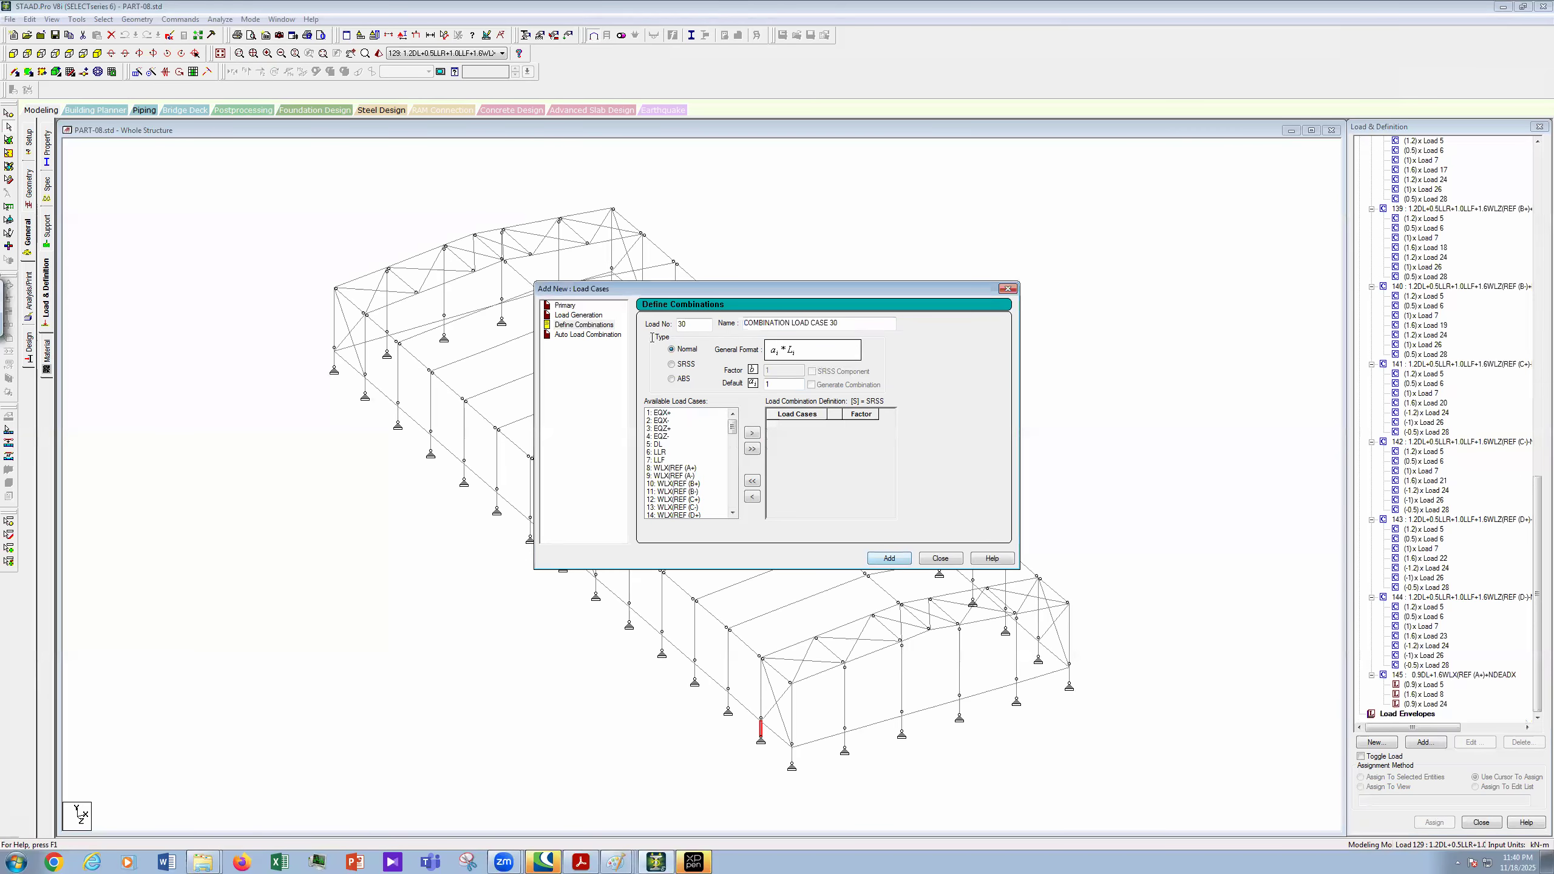
- Number the new combination 146 and paste the copied title, changing its A+ wind reference to A-
text(146)
key(Tab)
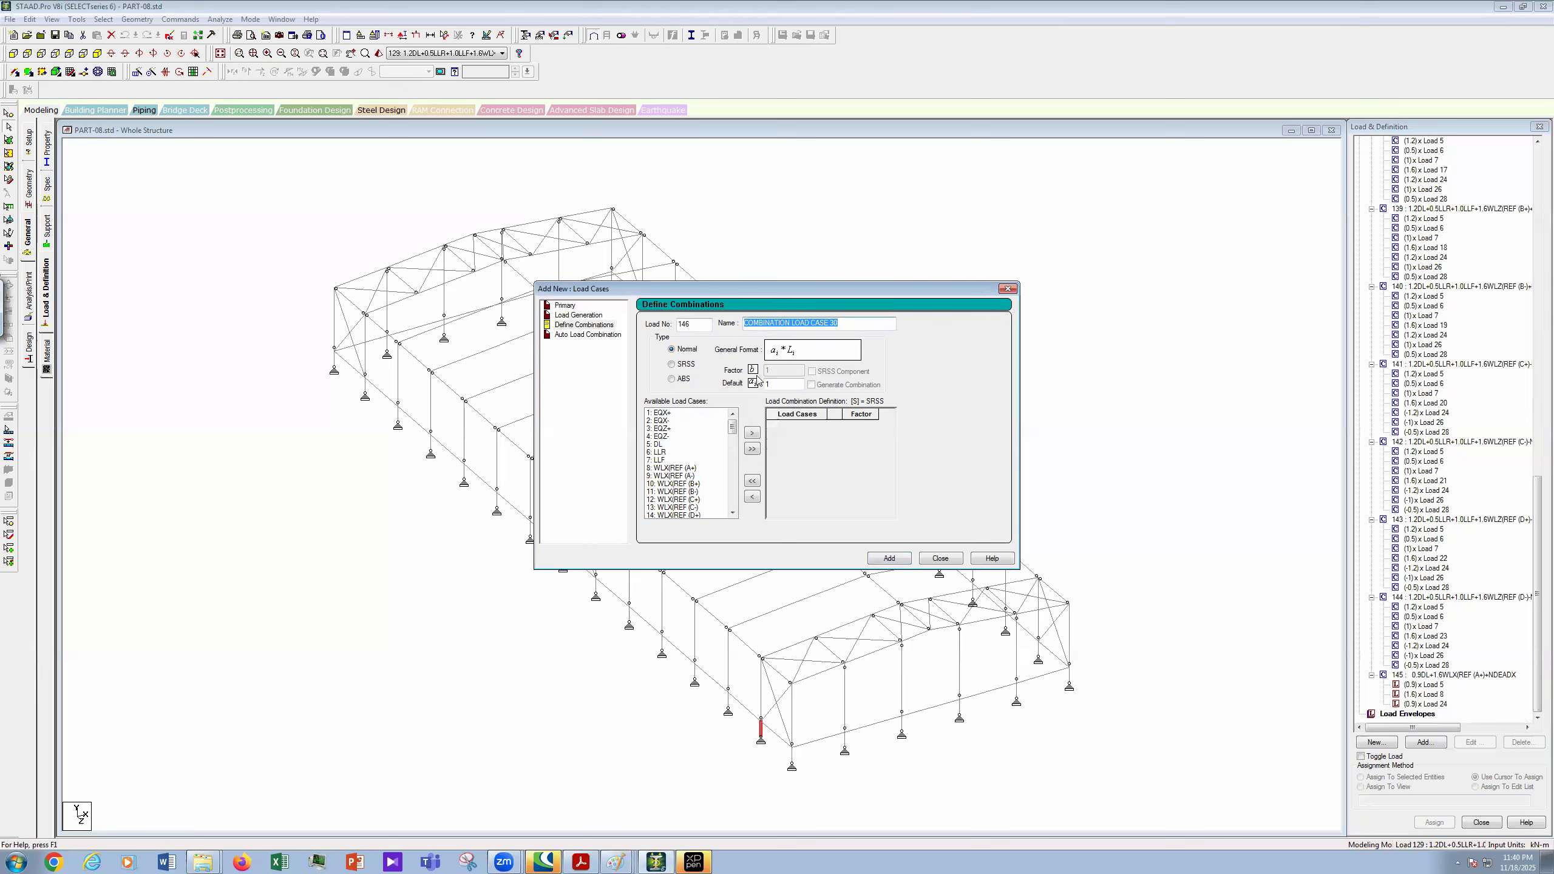
key(ctrl+v)
click(830, 458)
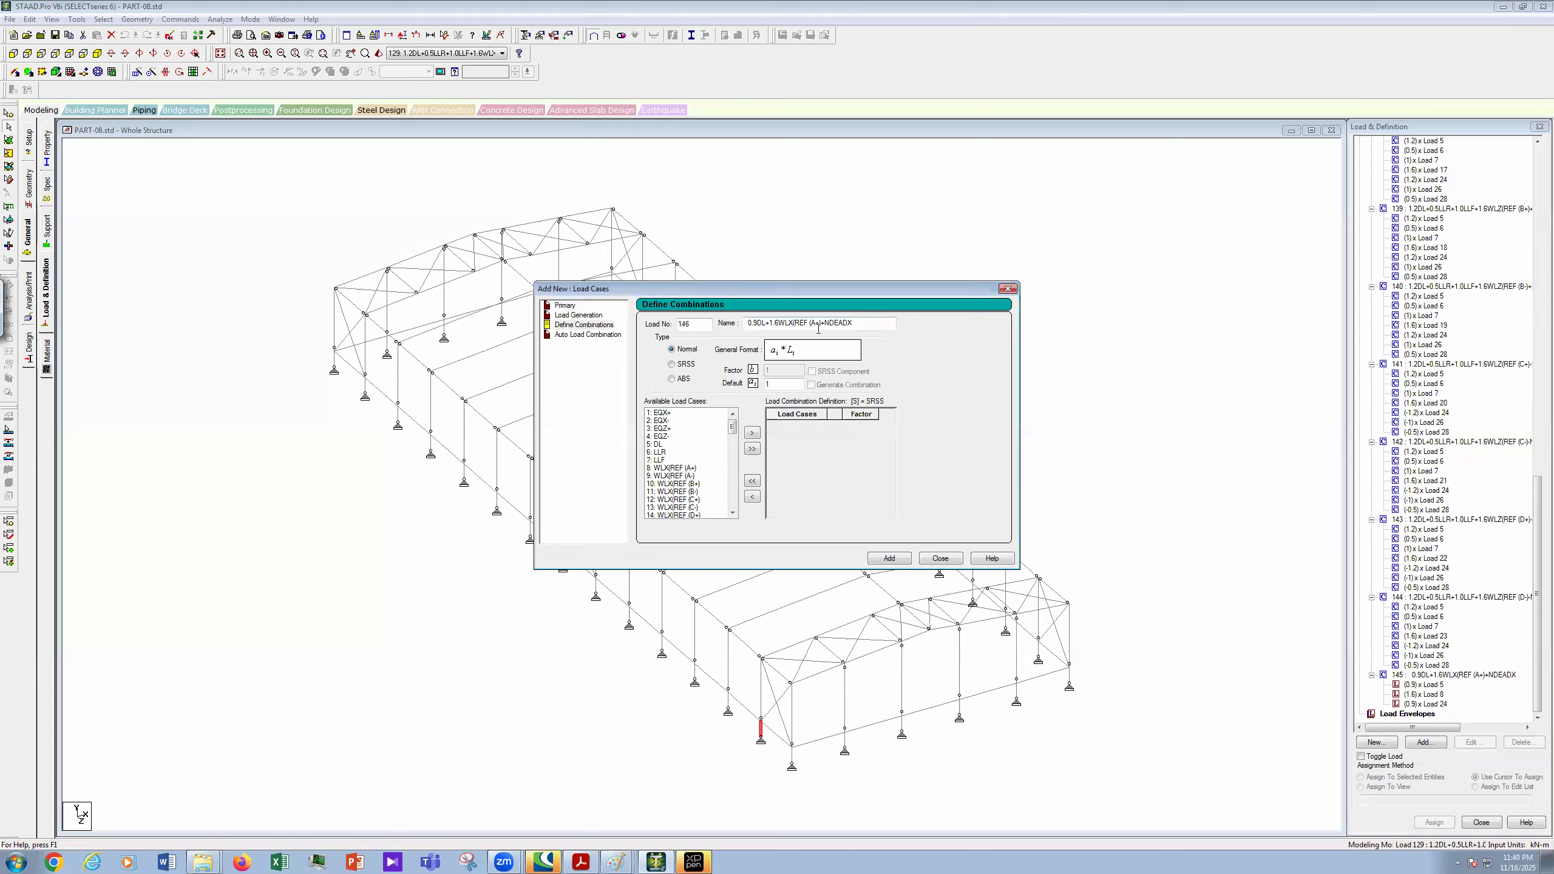
click(819, 329)
key(BackSpace)
text(-)
- Add load cases 5, 9 and 24 to combination 146
click(658, 444)
scroll(741, 470, down, 6)
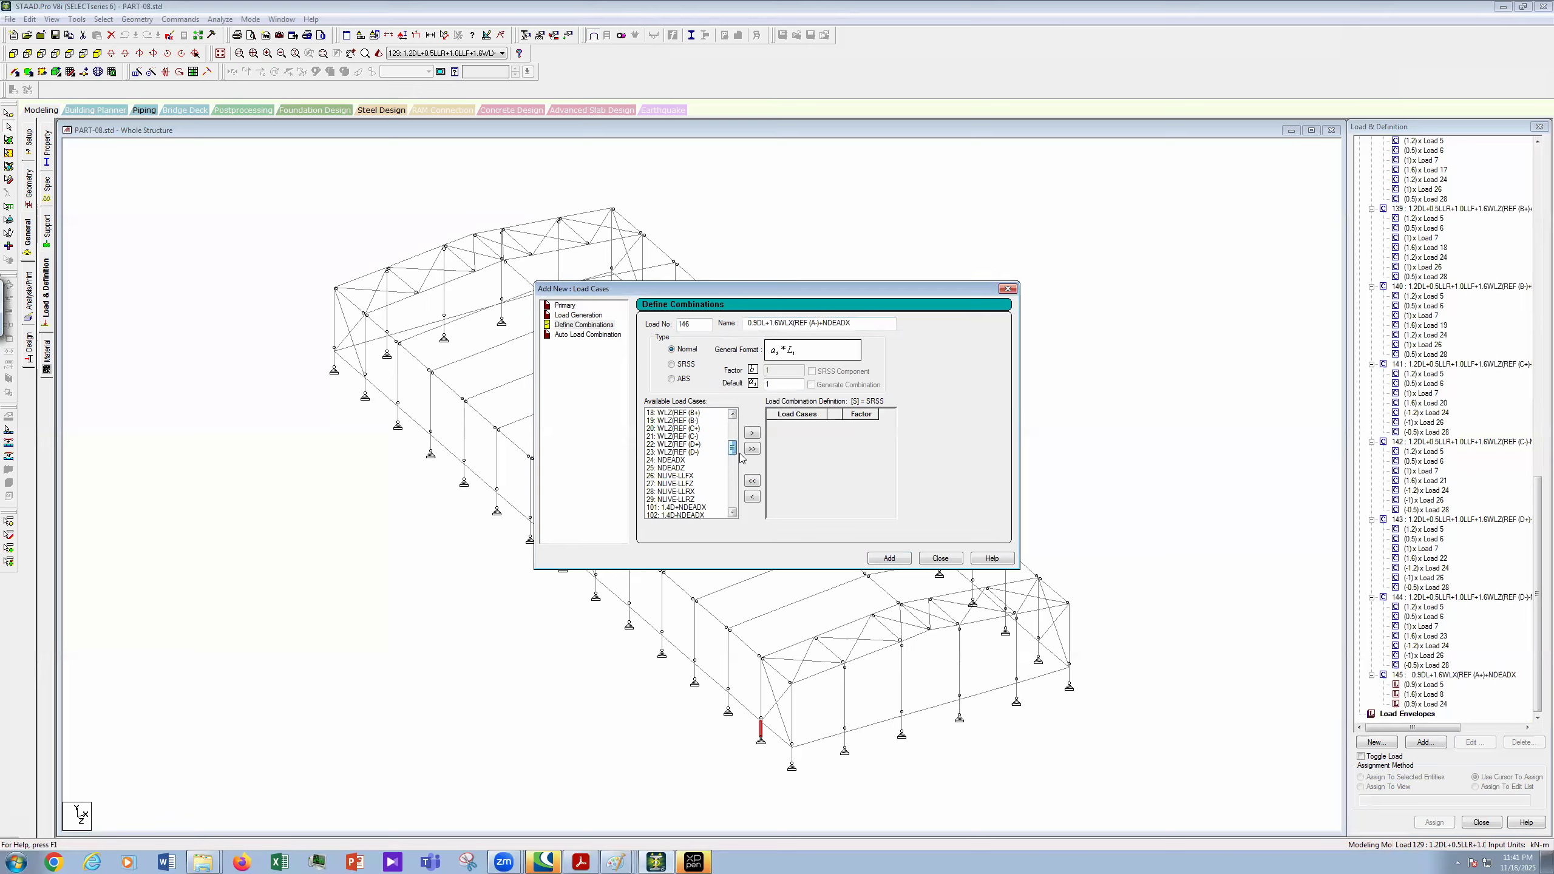
scroll(677, 458, down, 1)
click(673, 453)
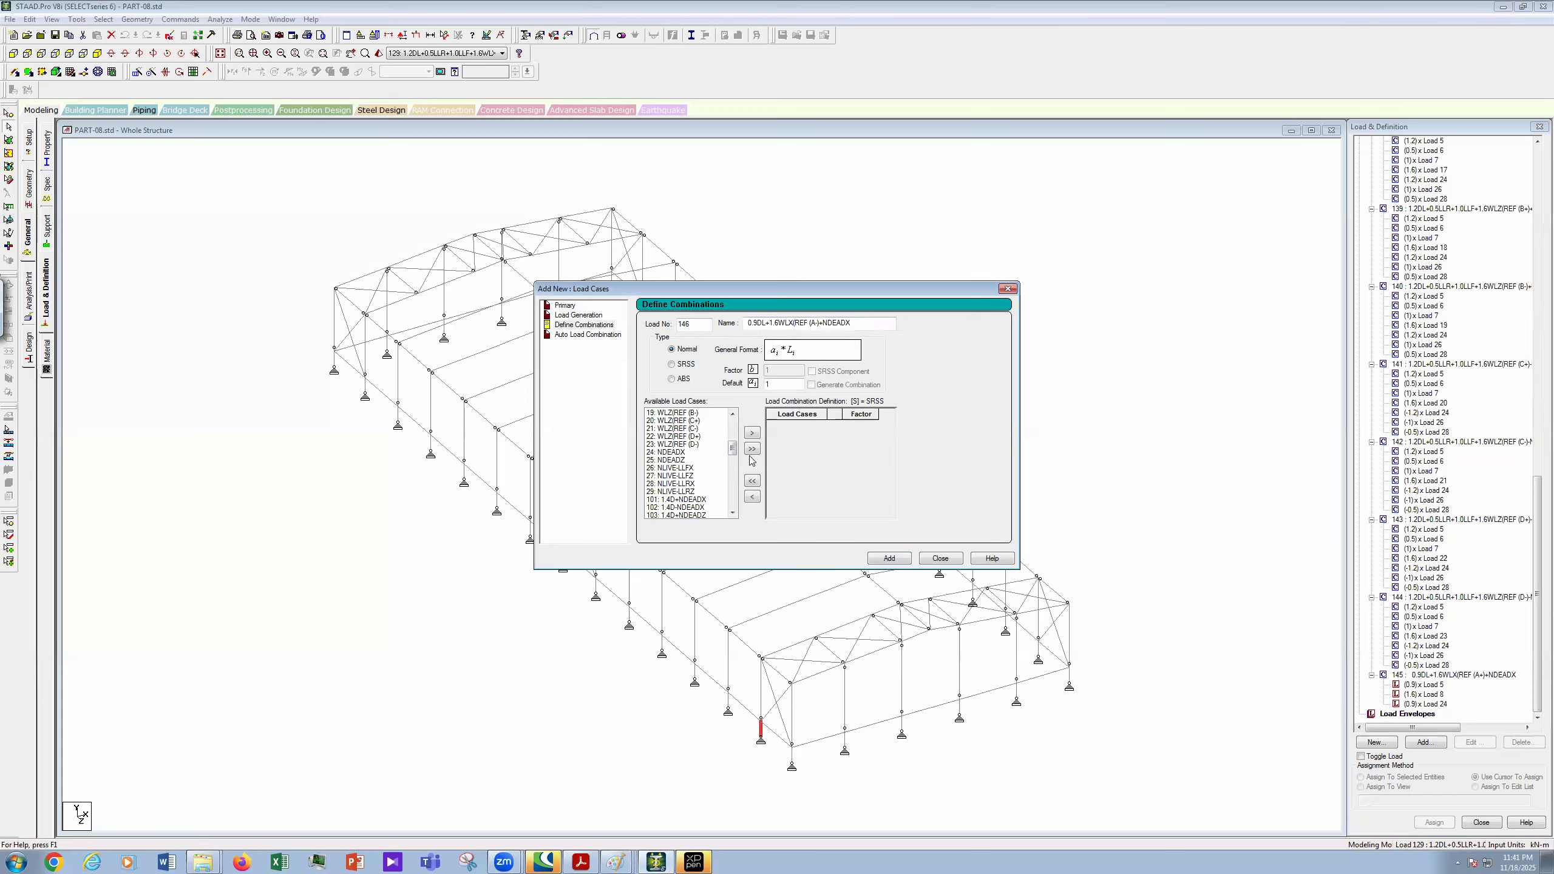
click(753, 432)
- Give loads 5, 9 and 24 factors 0.9, 1.6 and 0.9, then add the combination and close the dialog
click(862, 427)
text(0.9)
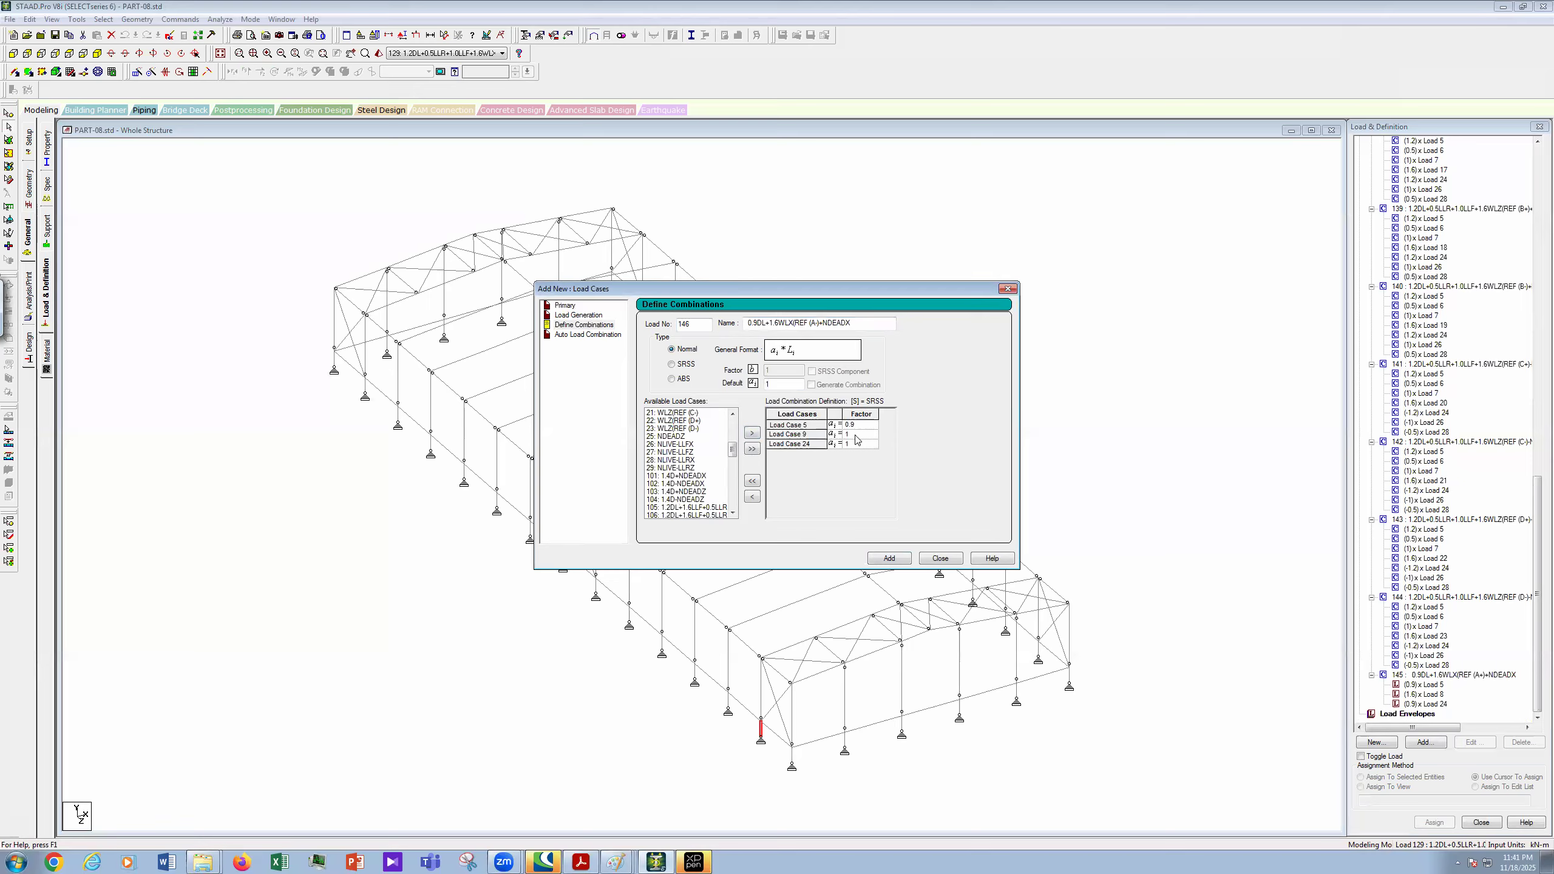
click(856, 436)
text(1.6)
click(858, 446)
key(BackSpace)
text(0.)
click(898, 560)
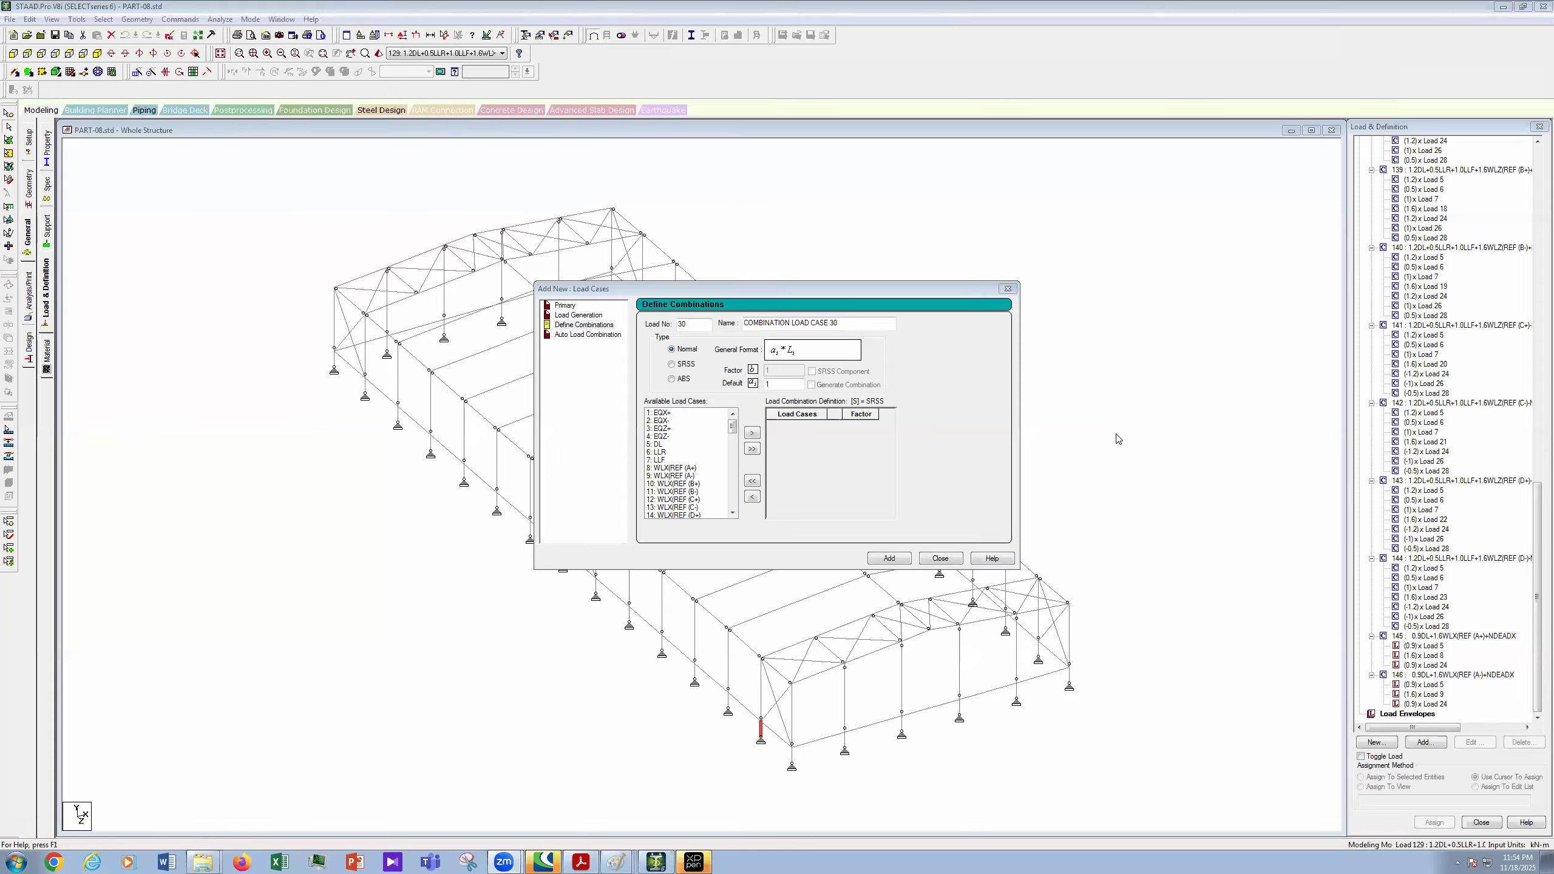
click(941, 559)
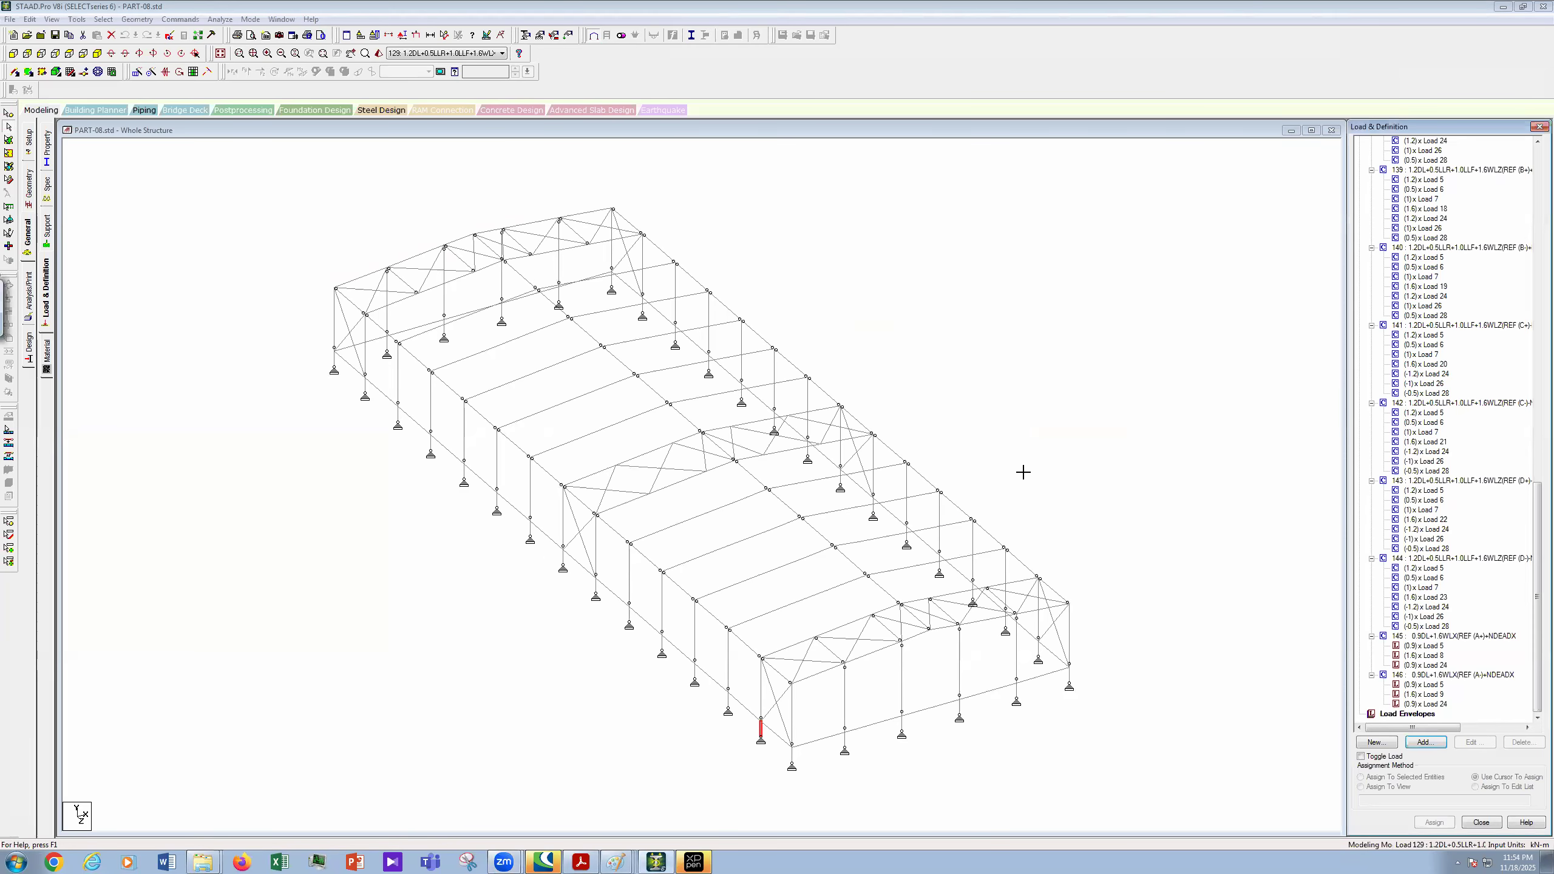
- Open PART-08.std in STAAD Editor and scroll down to LOAD COMB 146 and the FINISH line
click(31, 20)
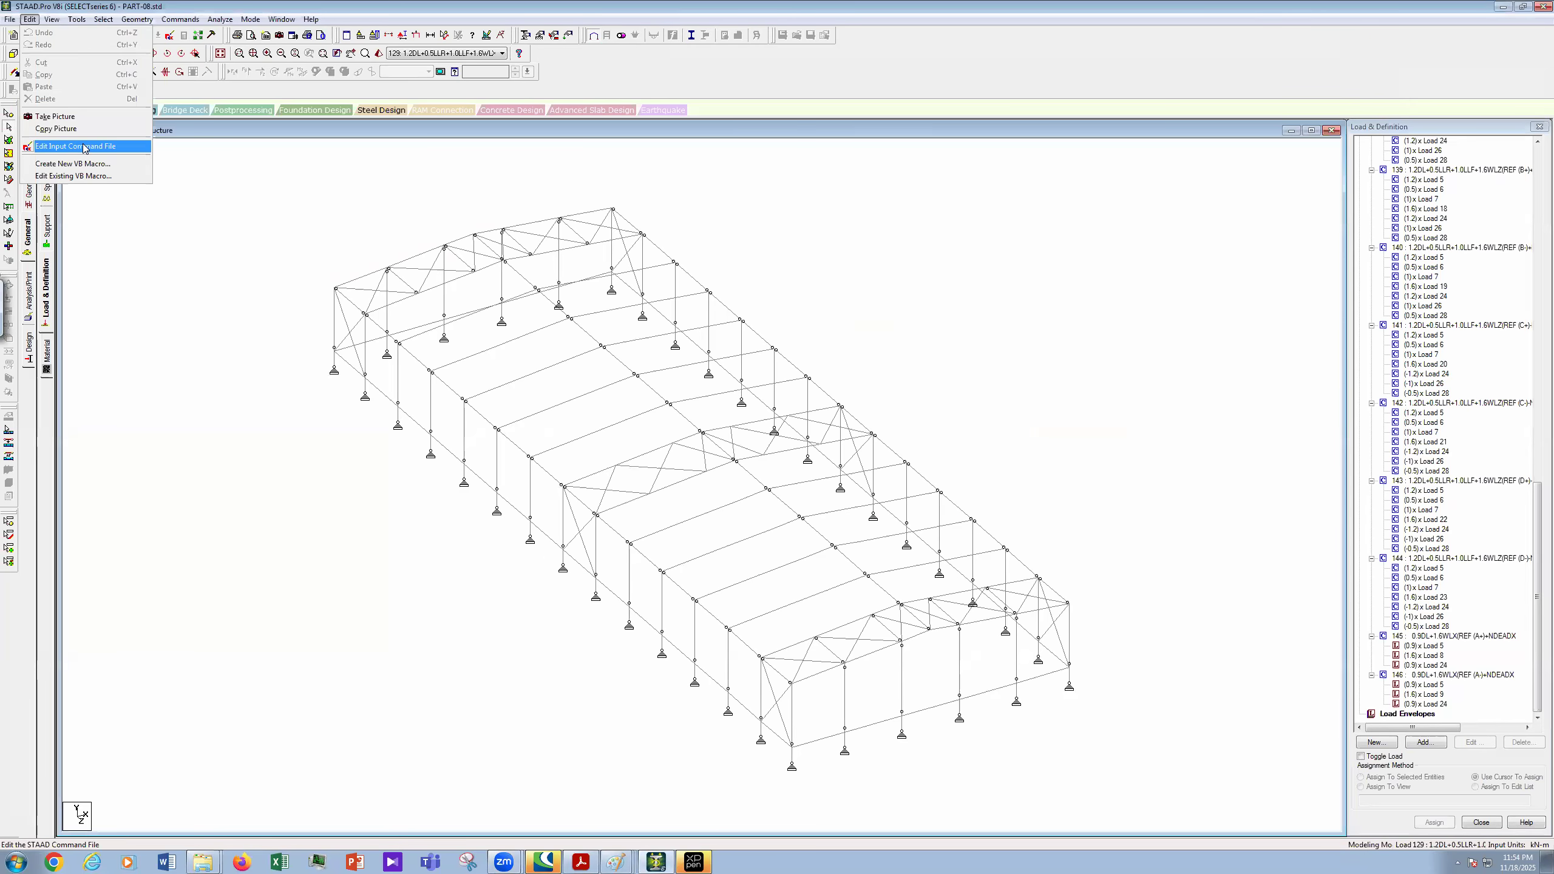
click(116, 146)
scroll(893, 404, down, 6)
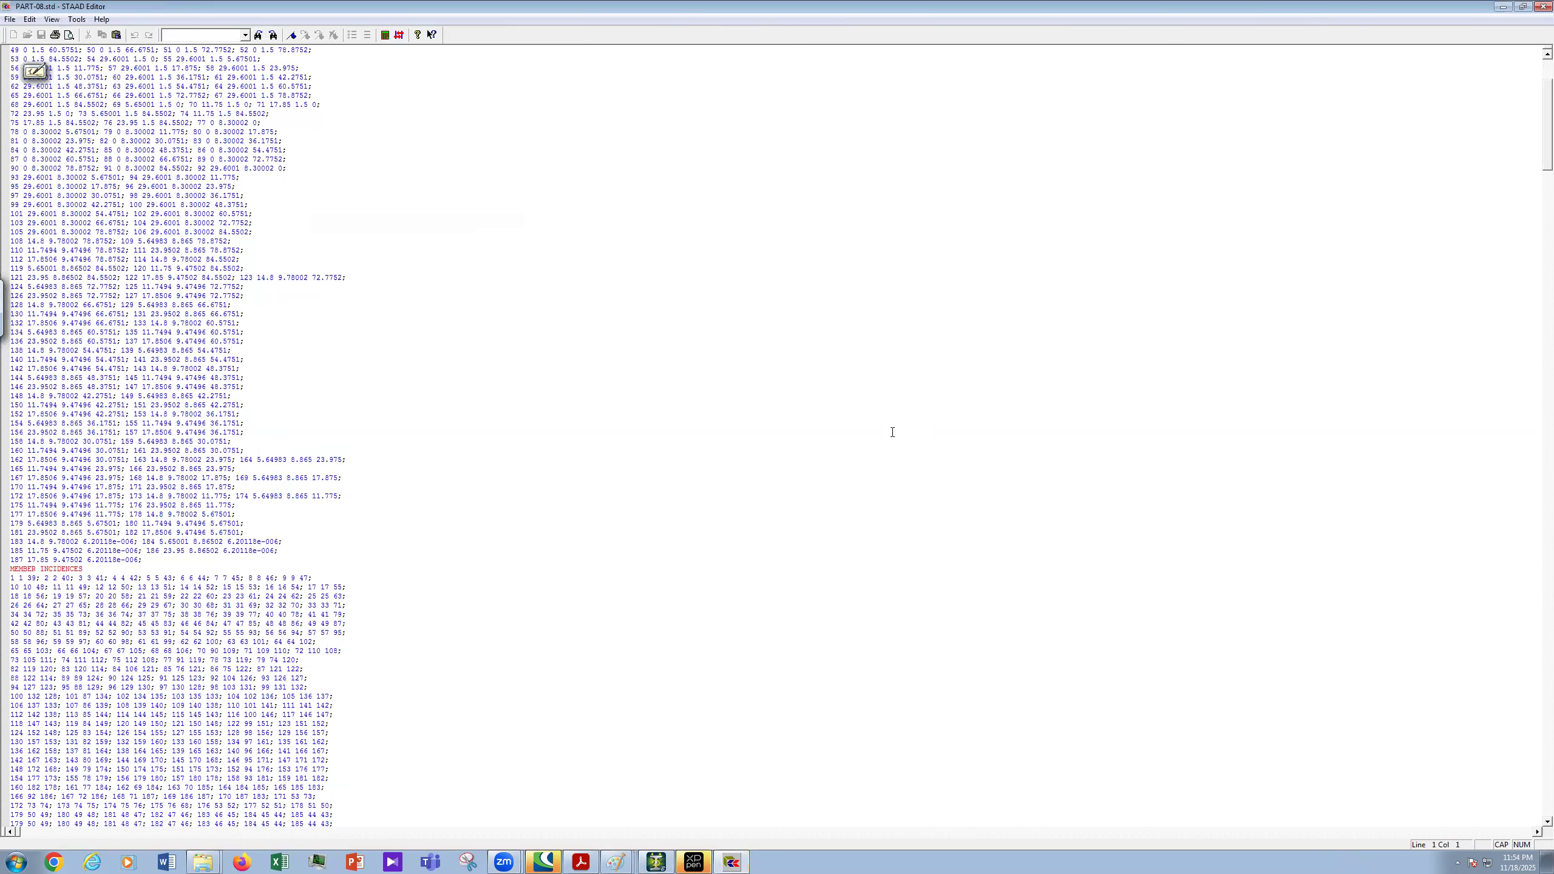
scroll(893, 500, down, 12)
scroll(865, 488, down, 14)
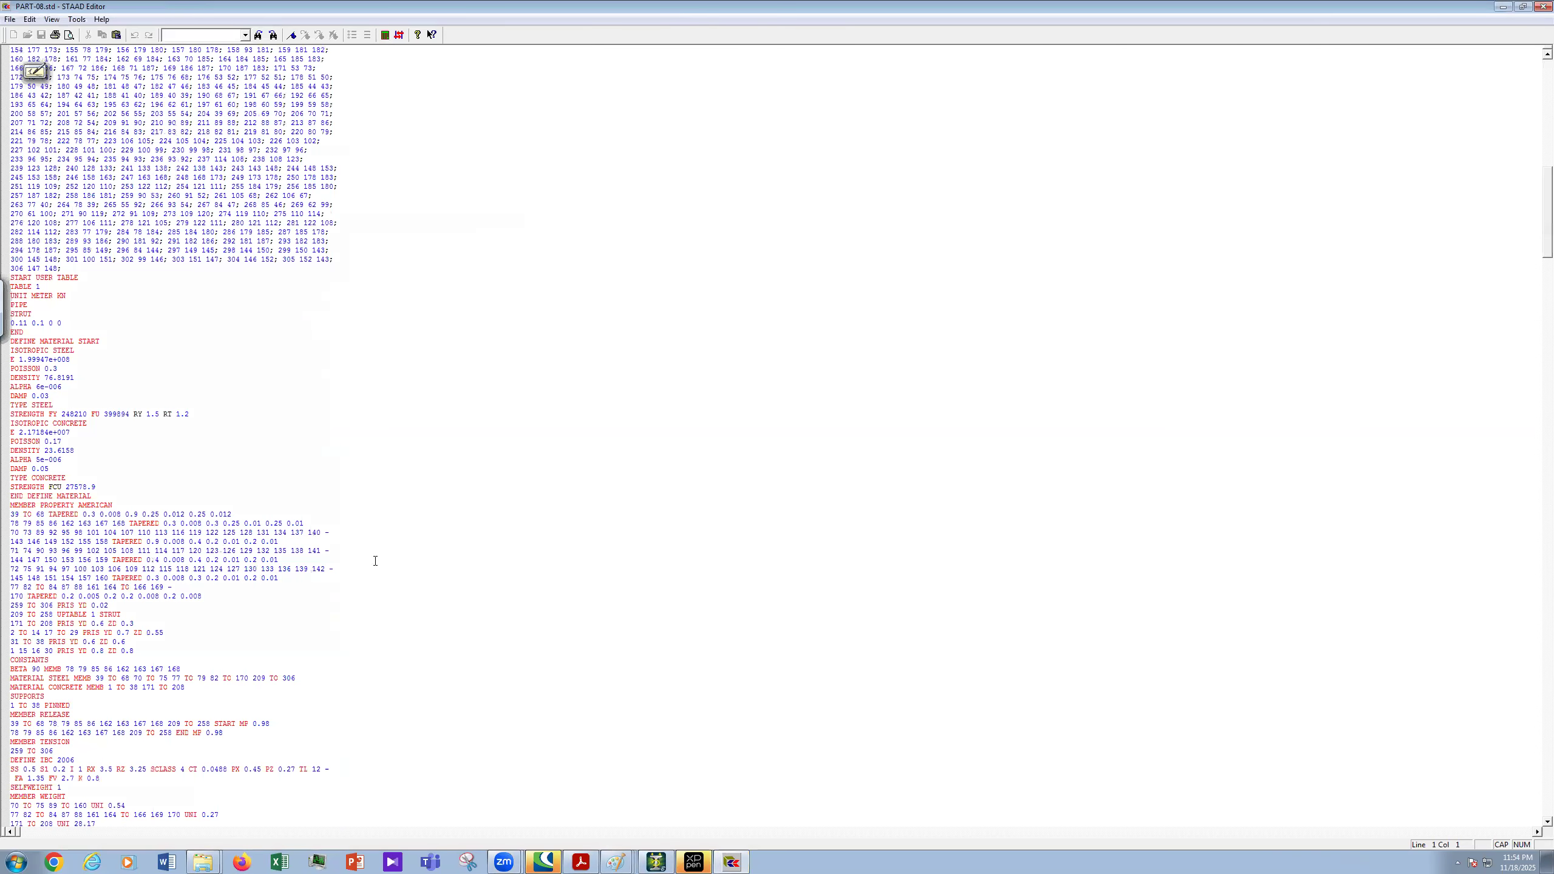
scroll(375, 561, down, 10)
scroll(376, 562, down, 10)
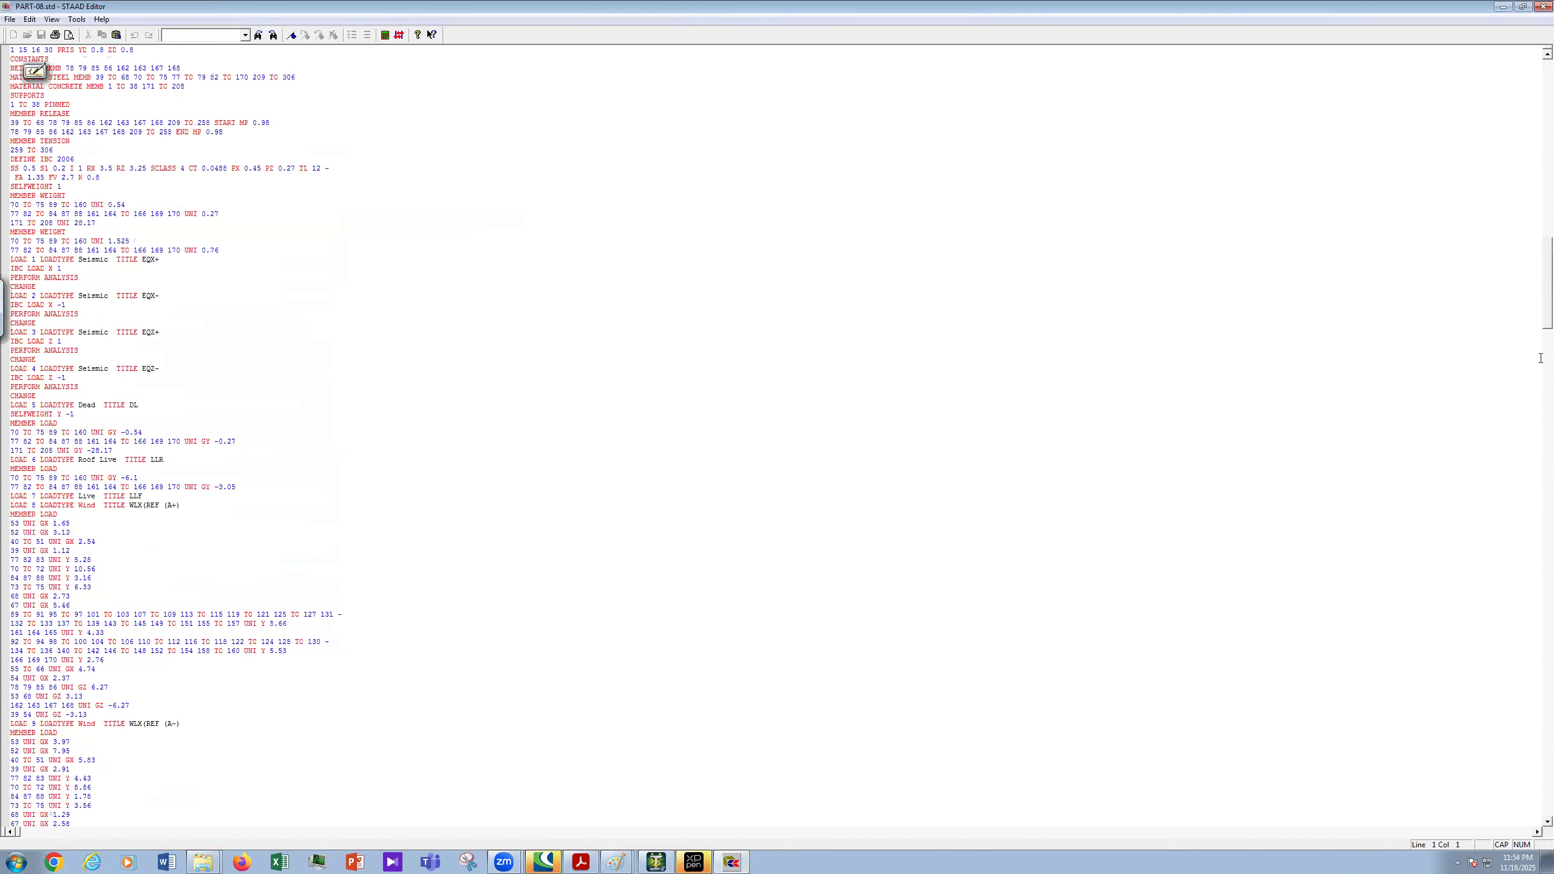
scroll(1537, 285, down, 8)
scroll(1537, 459, down, 10)
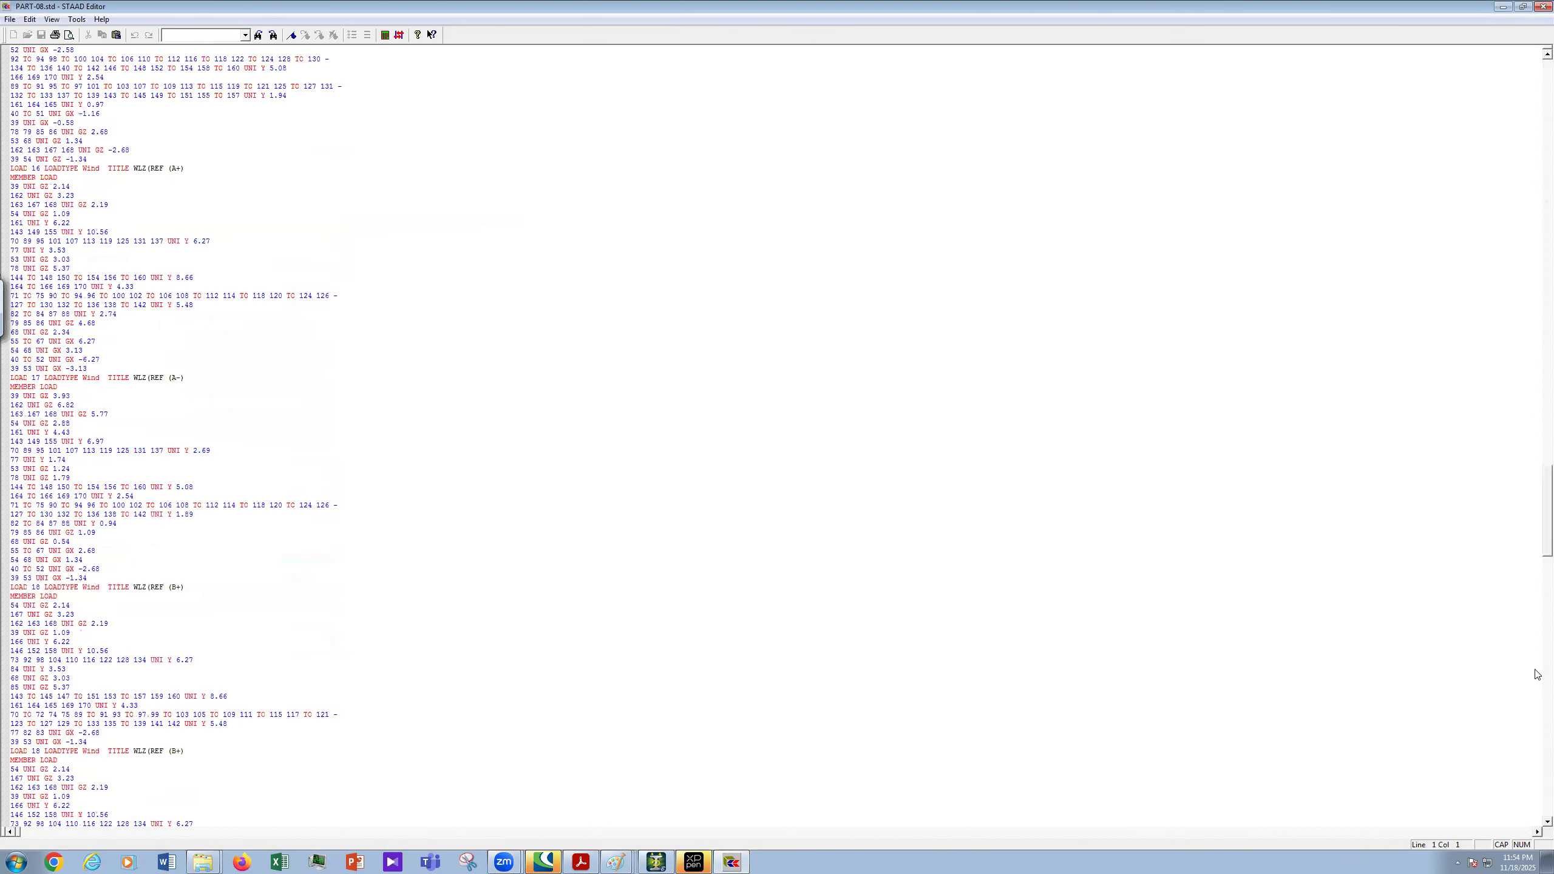
scroll(1536, 673, down, 10)
scroll(236, 620, up, 1)
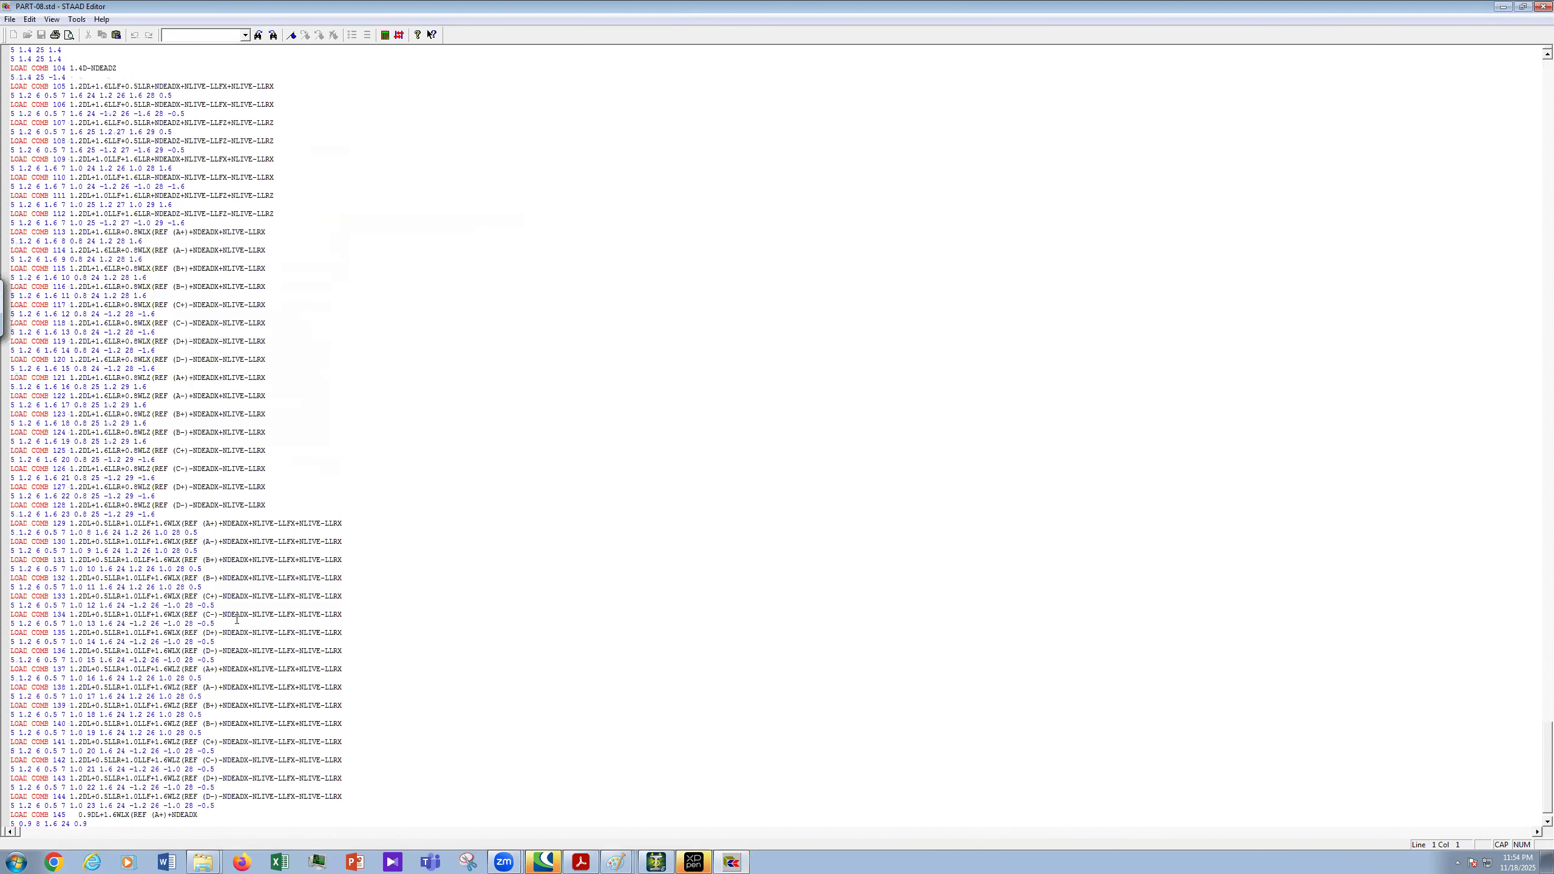
scroll(237, 620, up, 8)
scroll(241, 620, down, 7)
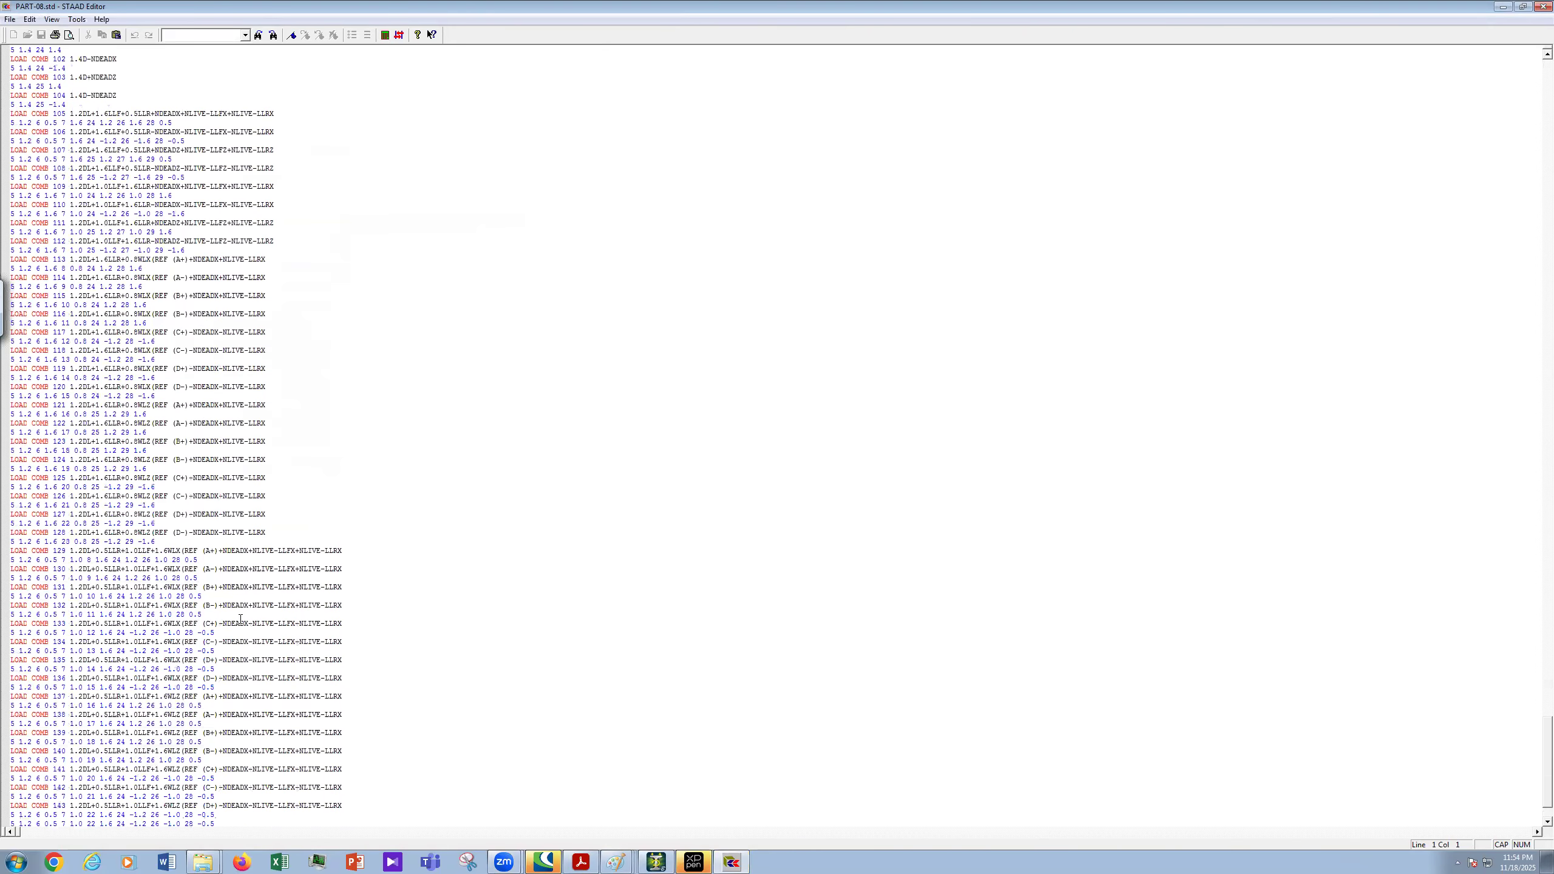
scroll(343, 676, down, 6)
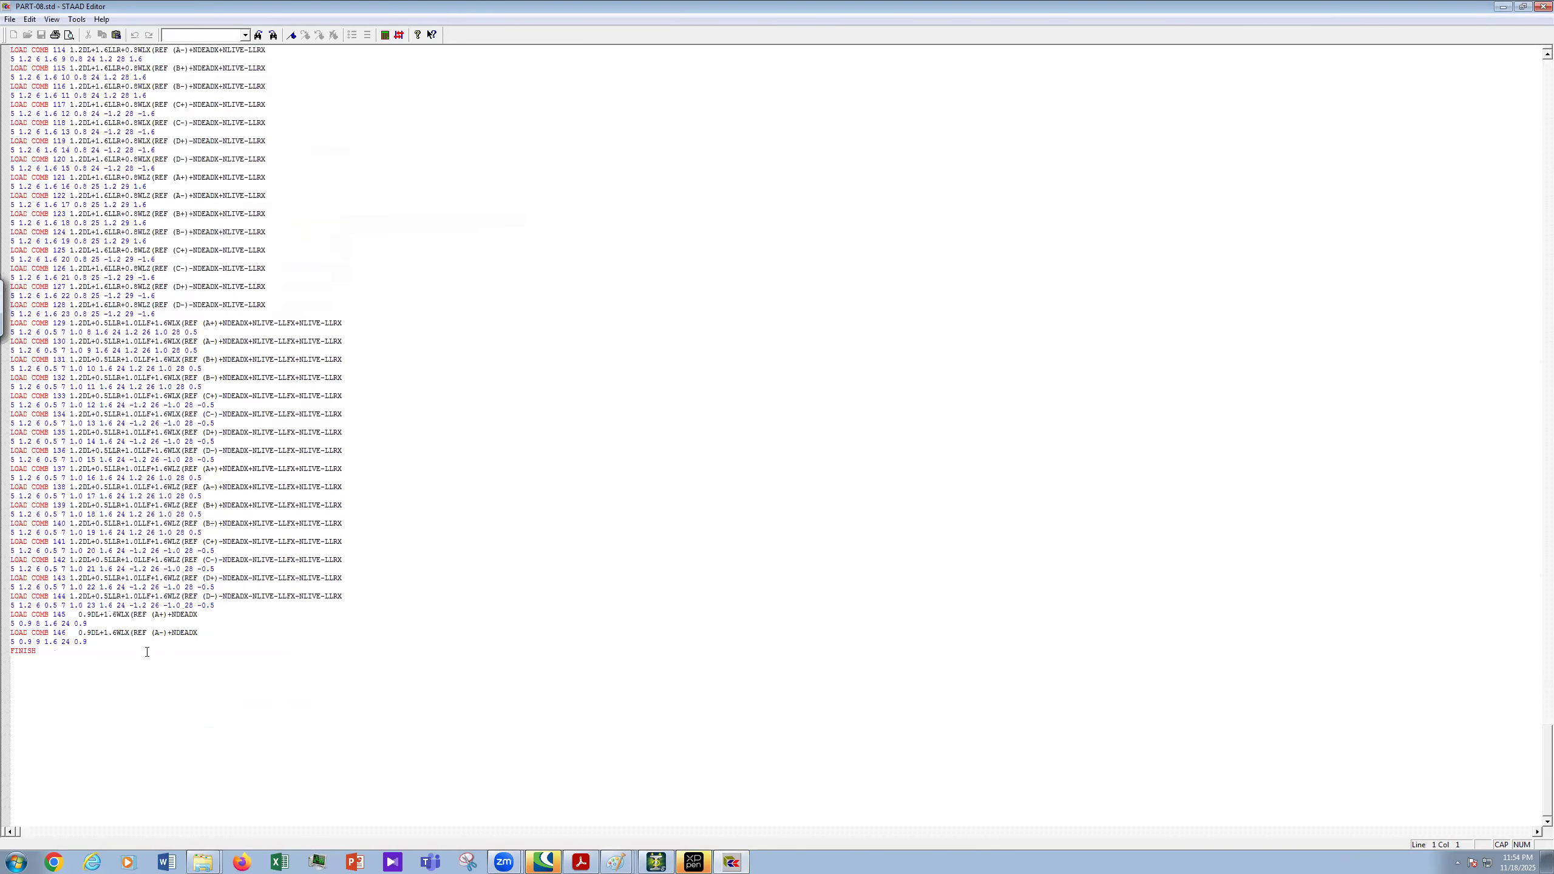
drag(38, 652, 8, 615)
click(124, 657)
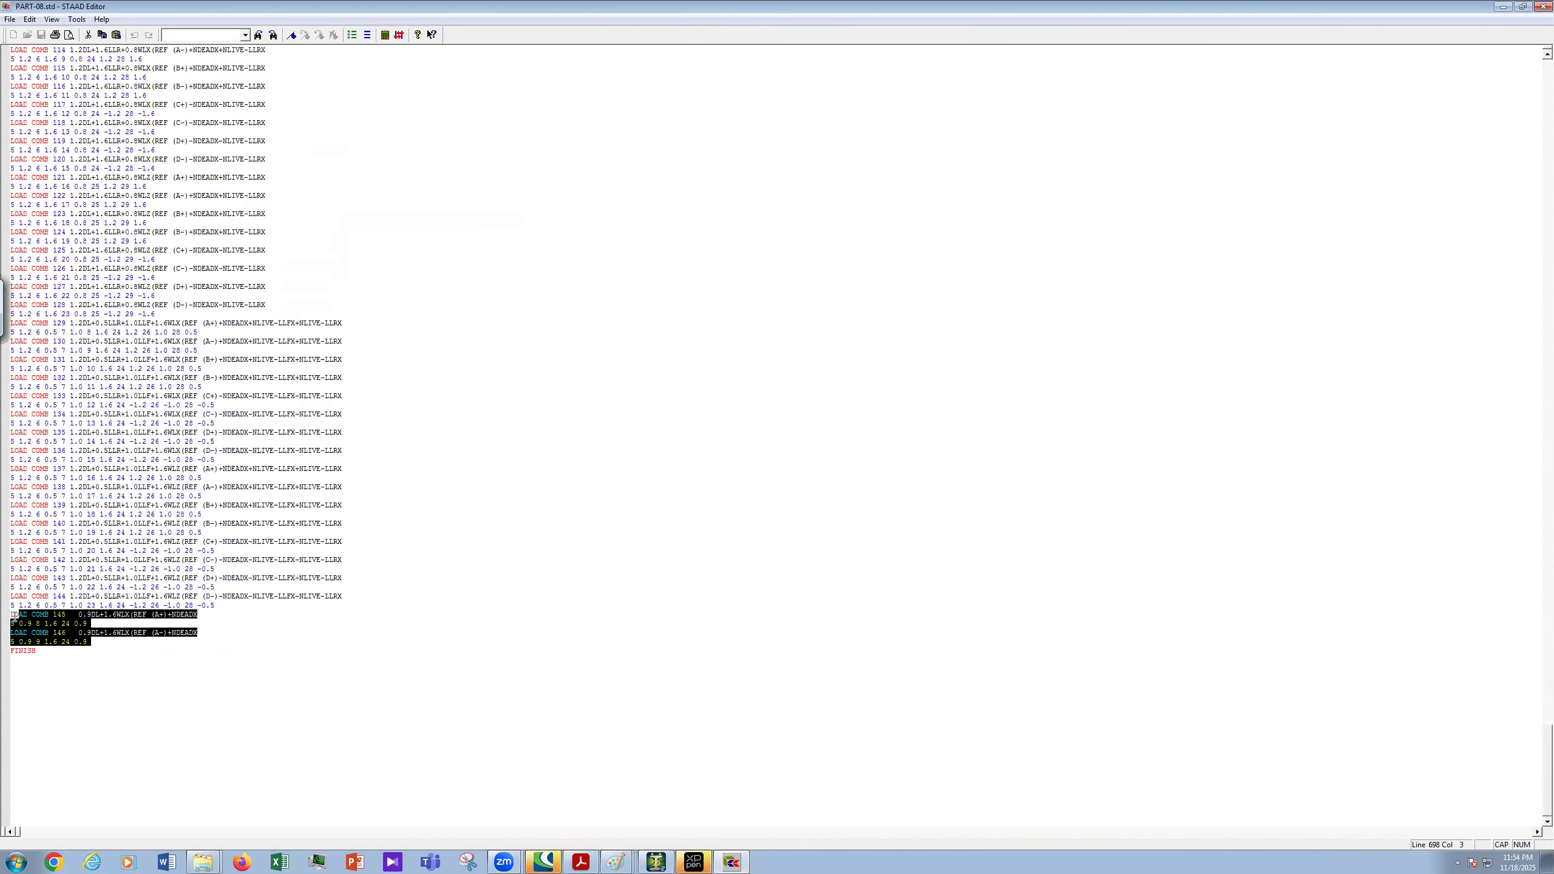
click(190, 680)
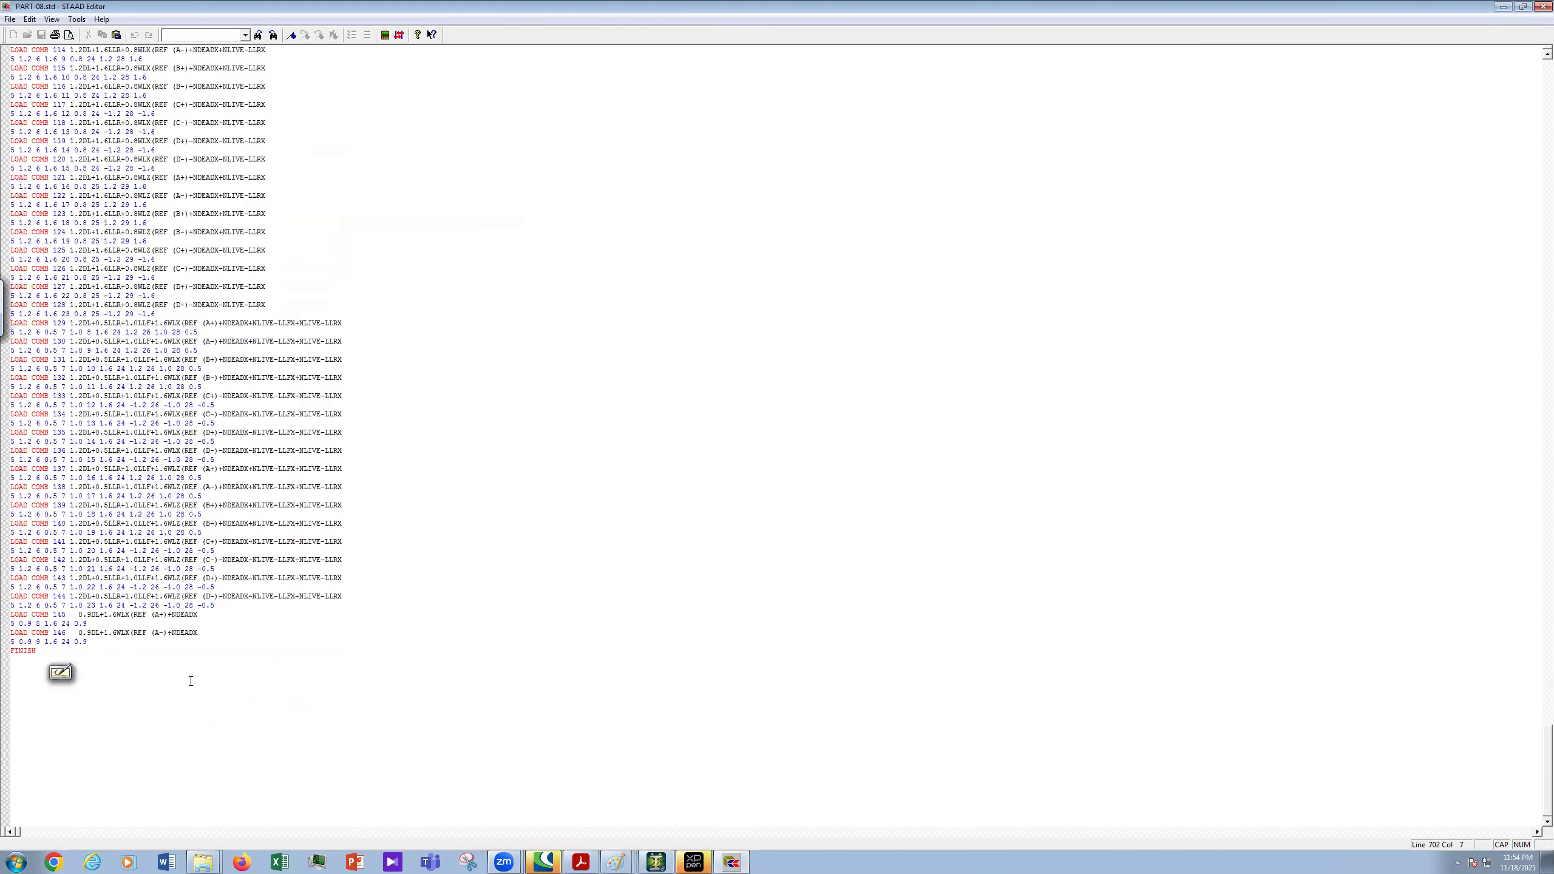
click(89, 642)
click(146, 663)
drag(92, 642, 10, 615)
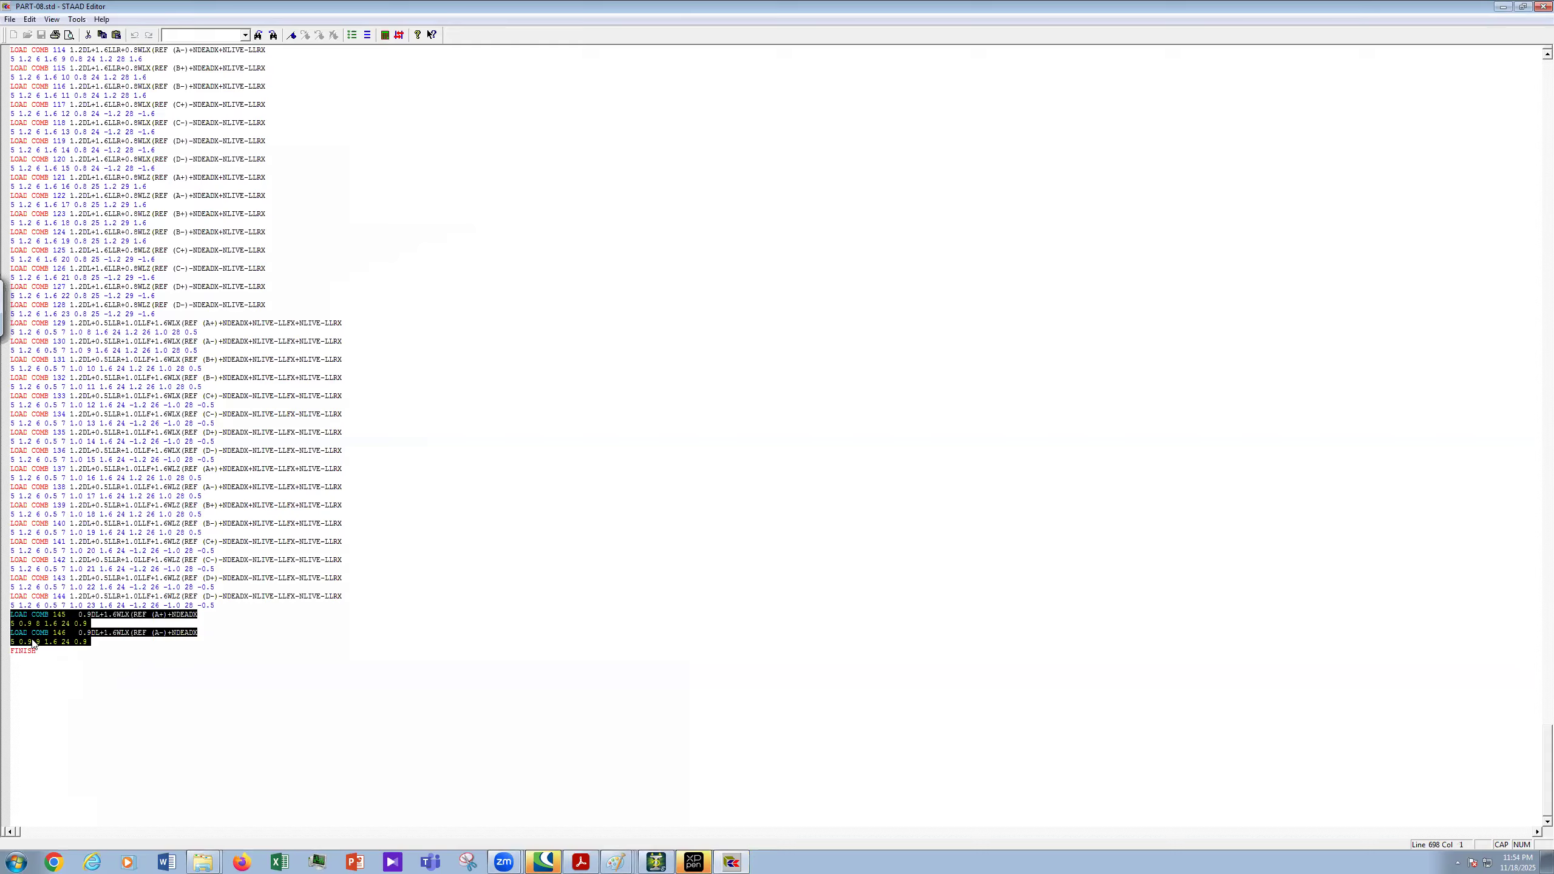
click(152, 695)
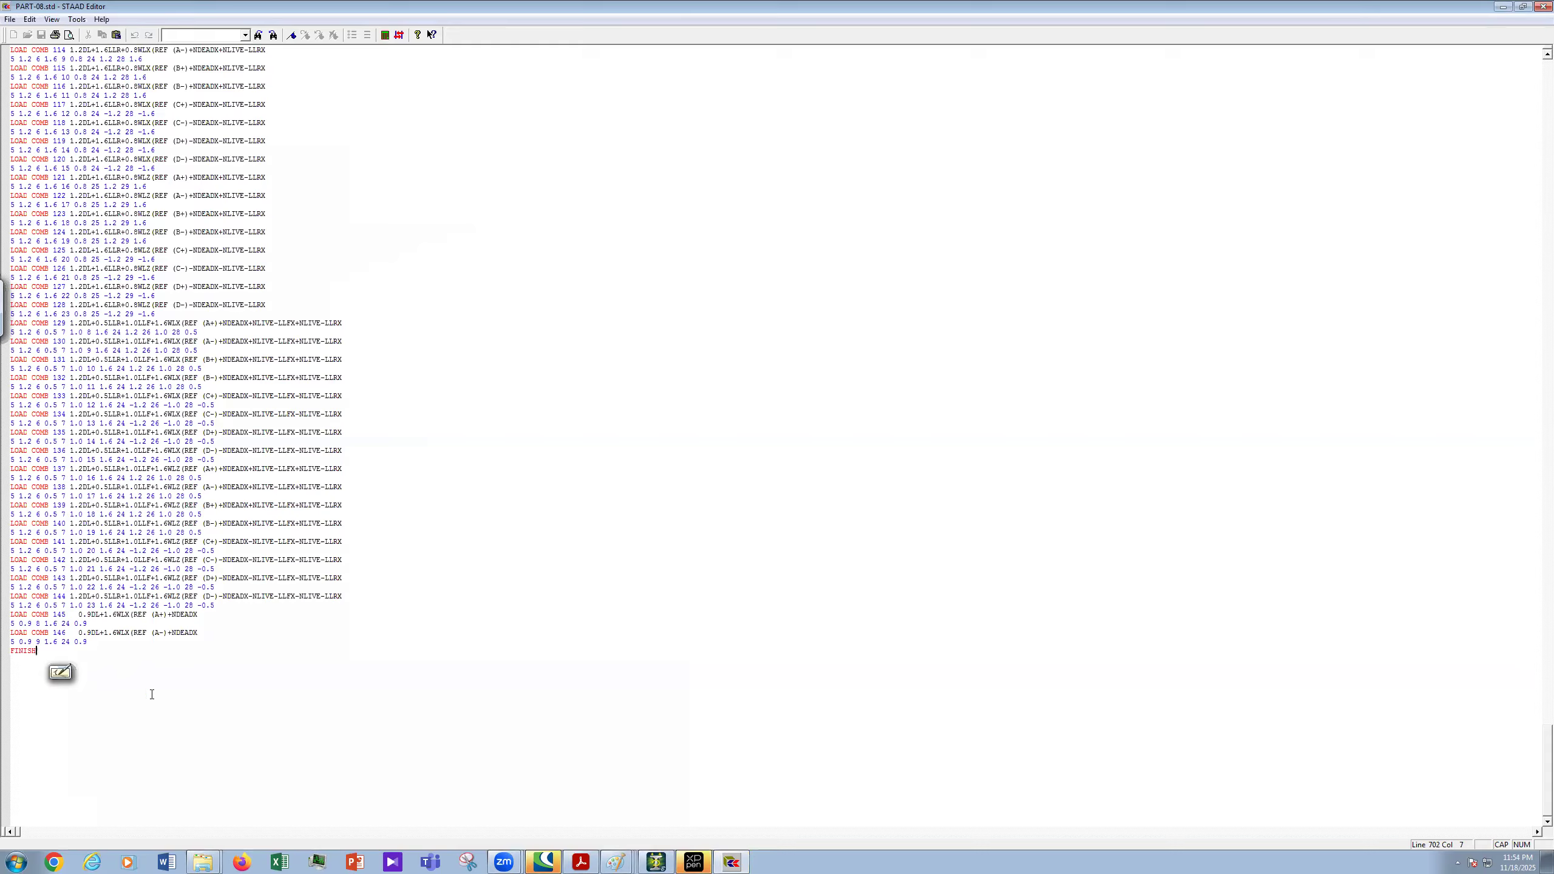
drag(41, 648, 8, 642)
click(105, 657)
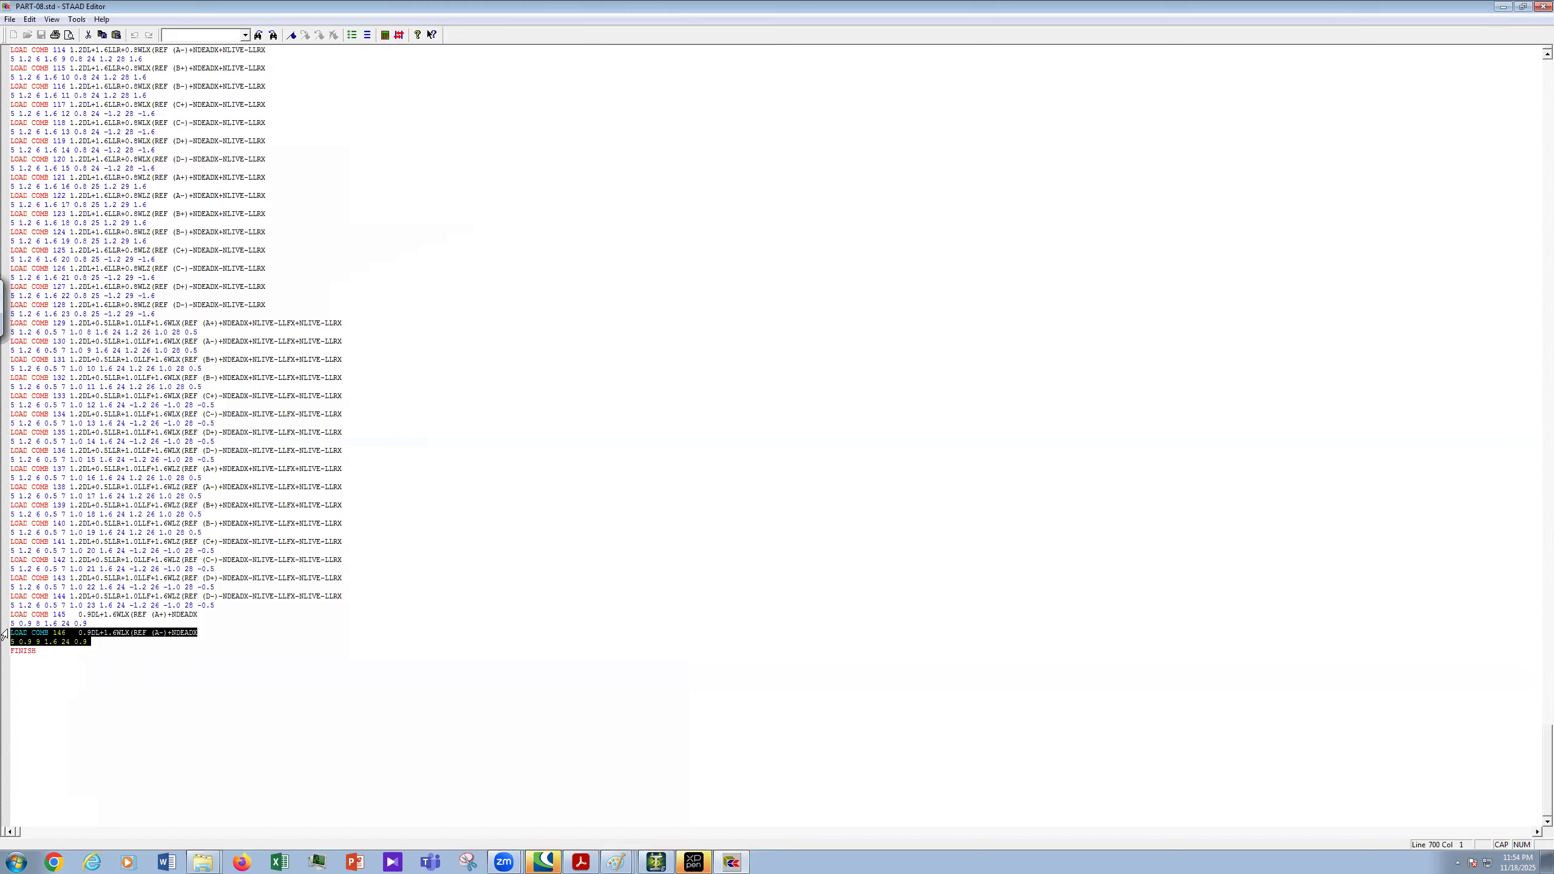
right_click(36, 634)
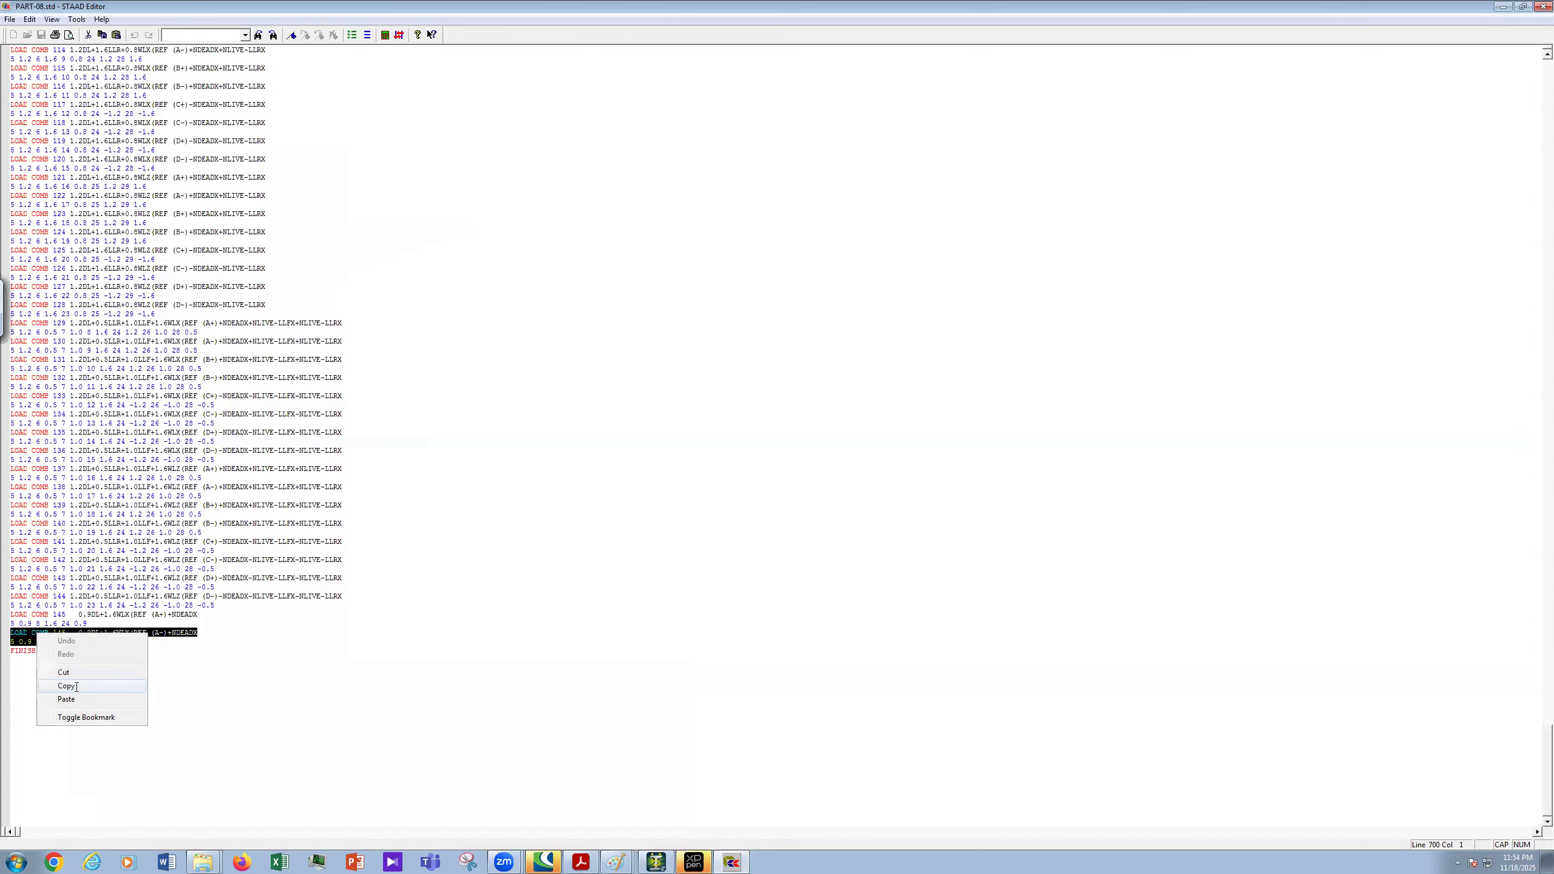
click(130, 685)
click(93, 641)
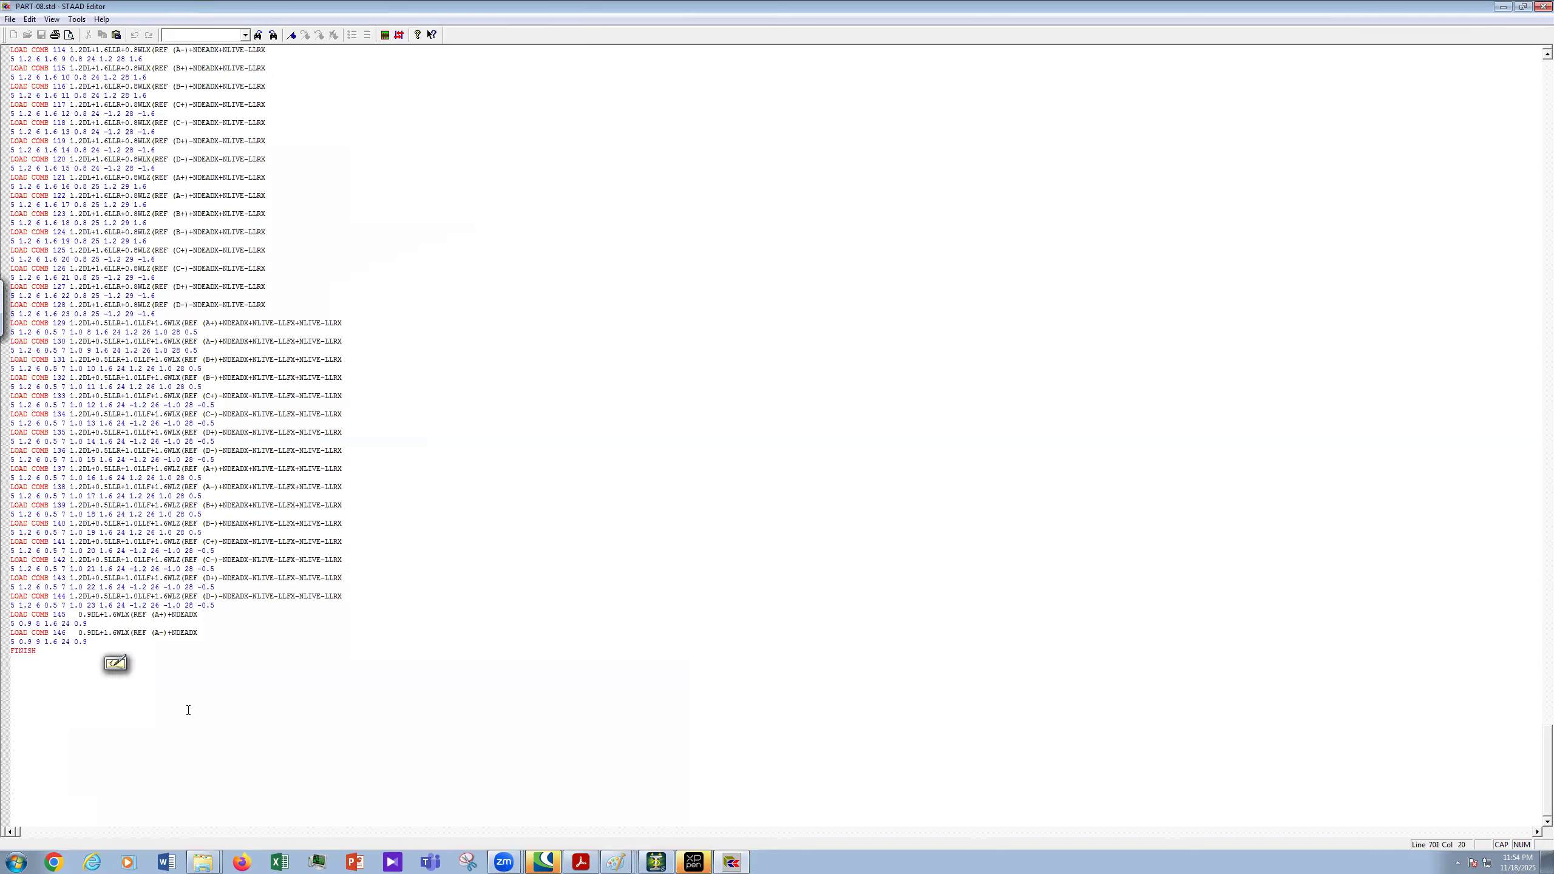
- Paste about fifteen copies of the LOAD COMB 146 block on new lines above FINISH
key(Return)
key(ctrl+v)
key(Return)
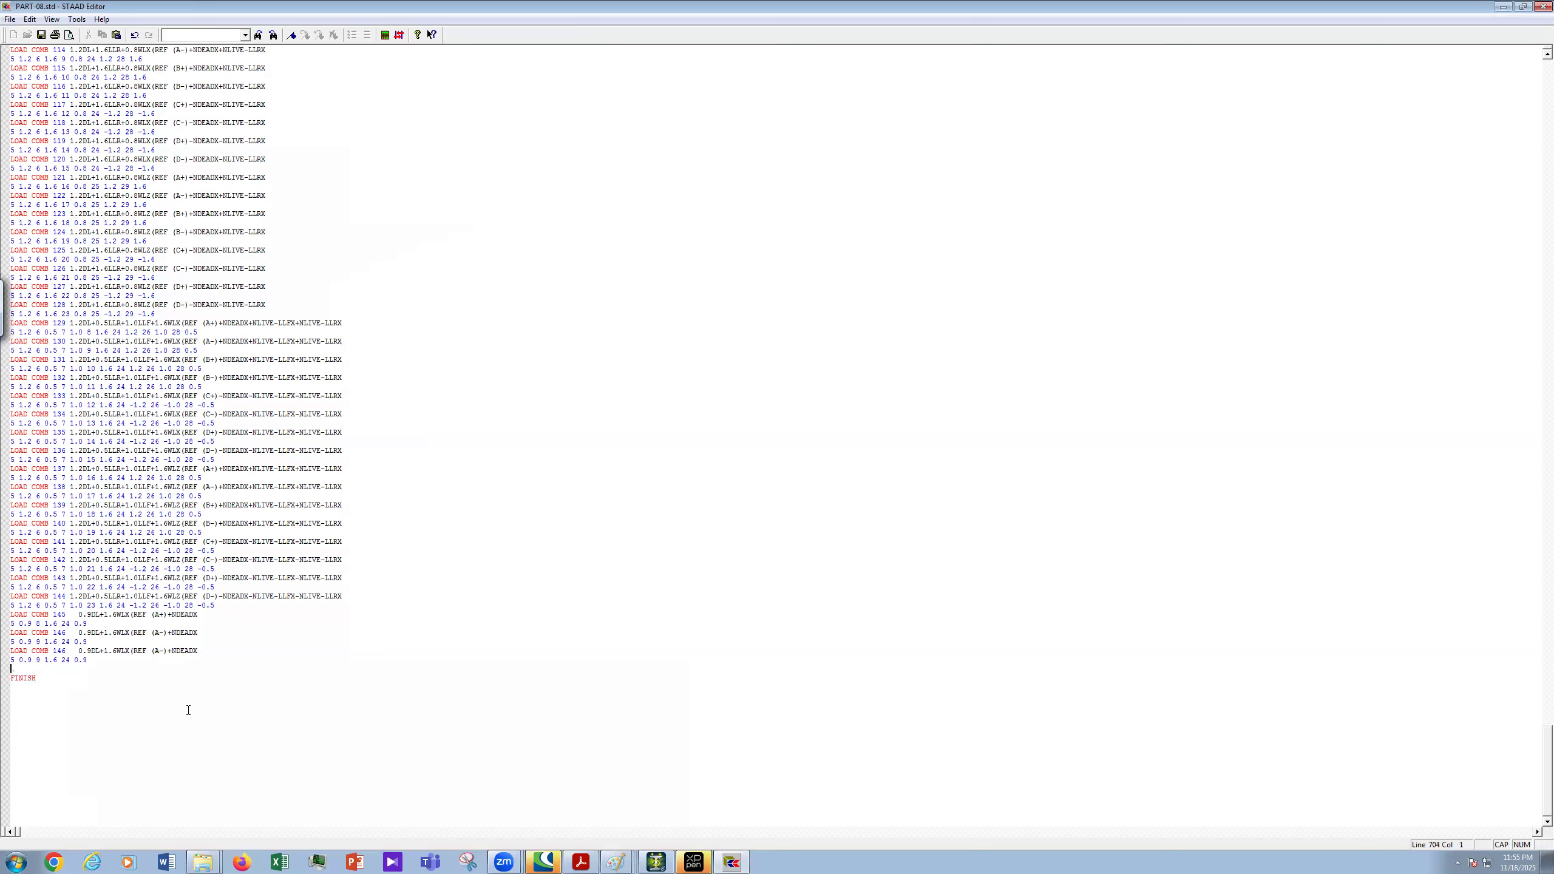
key(ctrl+v)
key(Return)
key(ctrl+v)
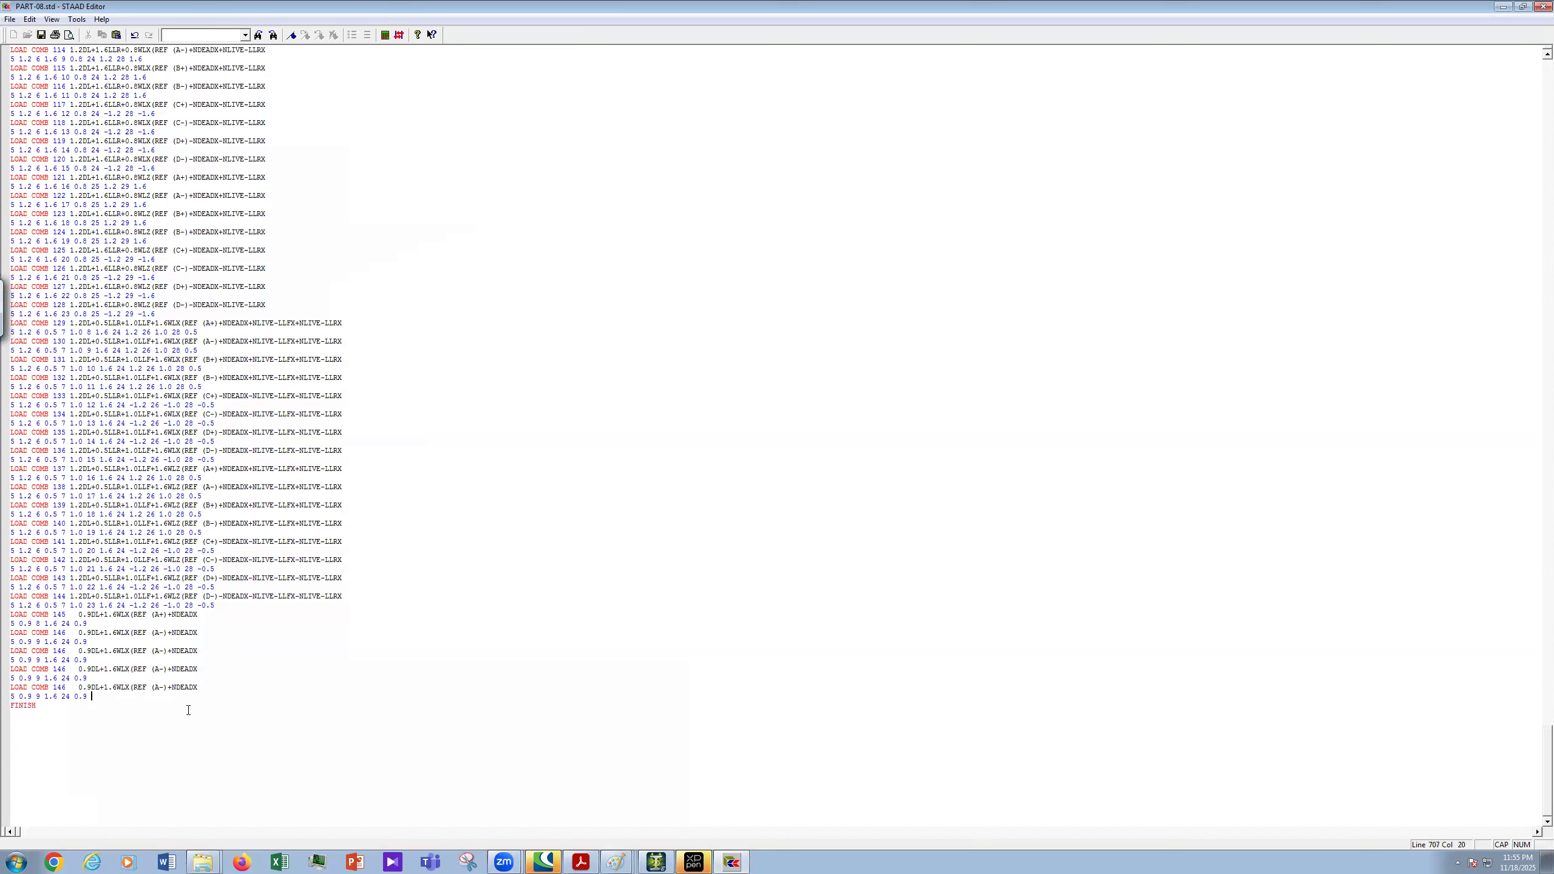
key(Return)
key(ctrl+v)
key(Return)
key(ctrl+v)
key(Return)
key(ctrl+v)
key(Return)
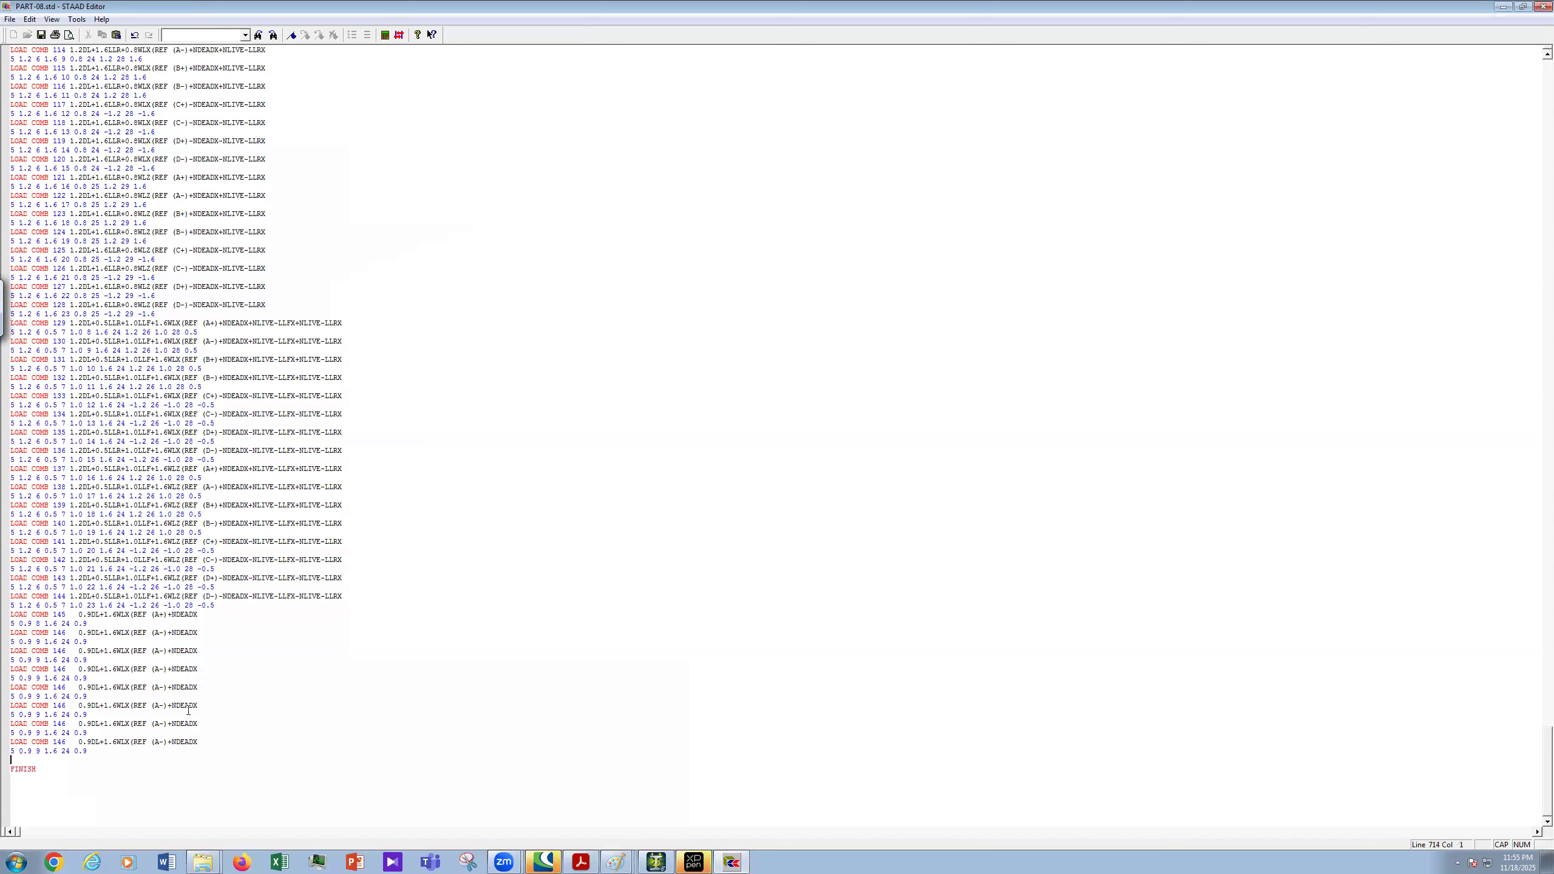
key(ctrl+v)
key(Return)
key(ctrl+v)
key(Return)
key(ctrl+v)
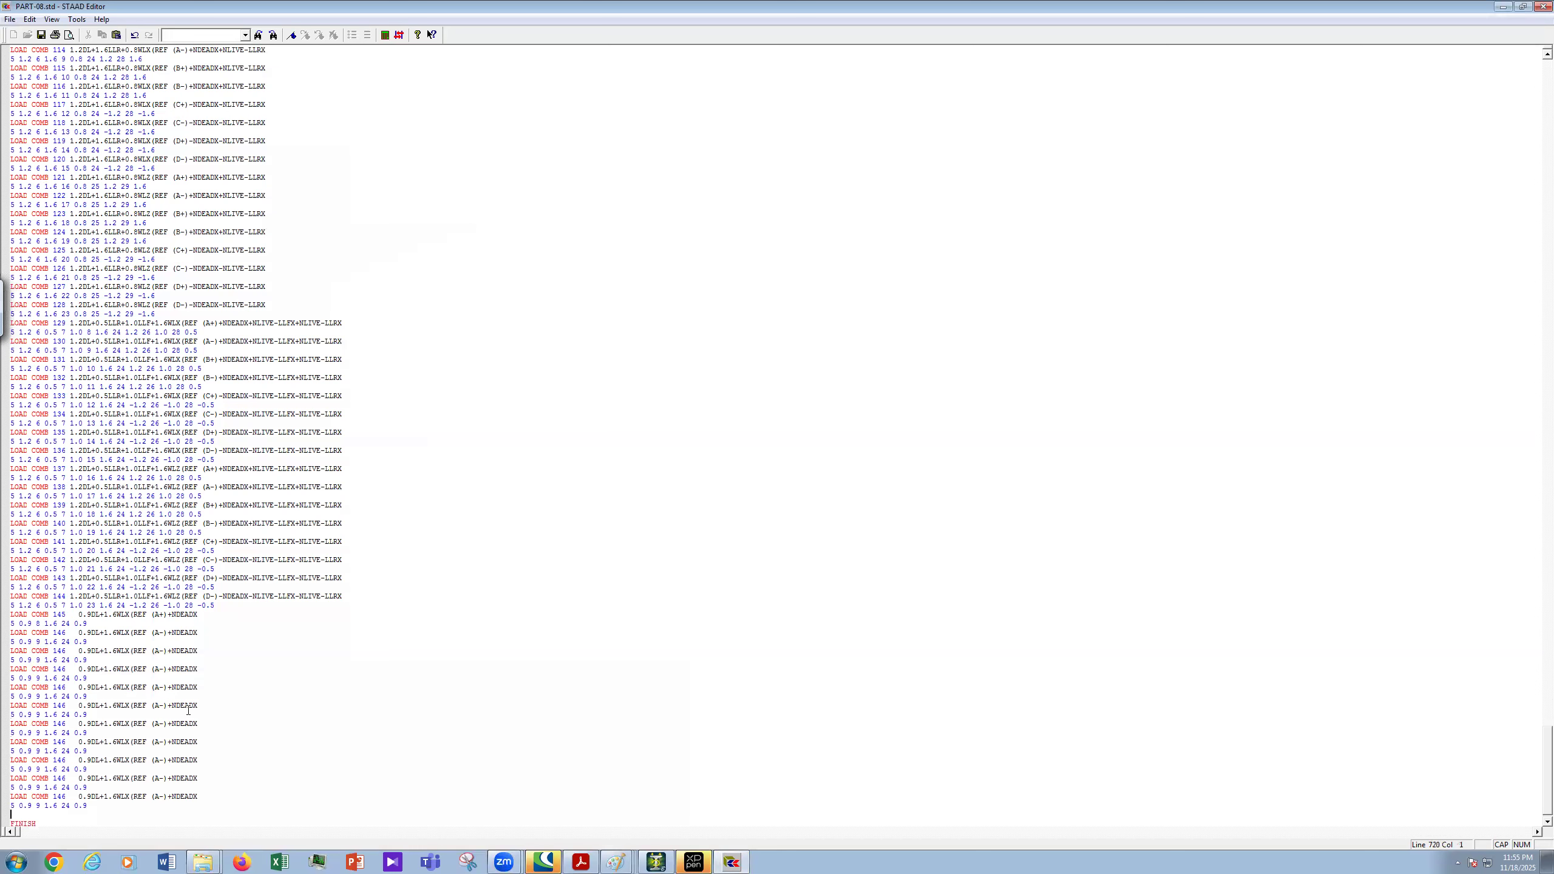
key(ctrl+v)
key(Return)
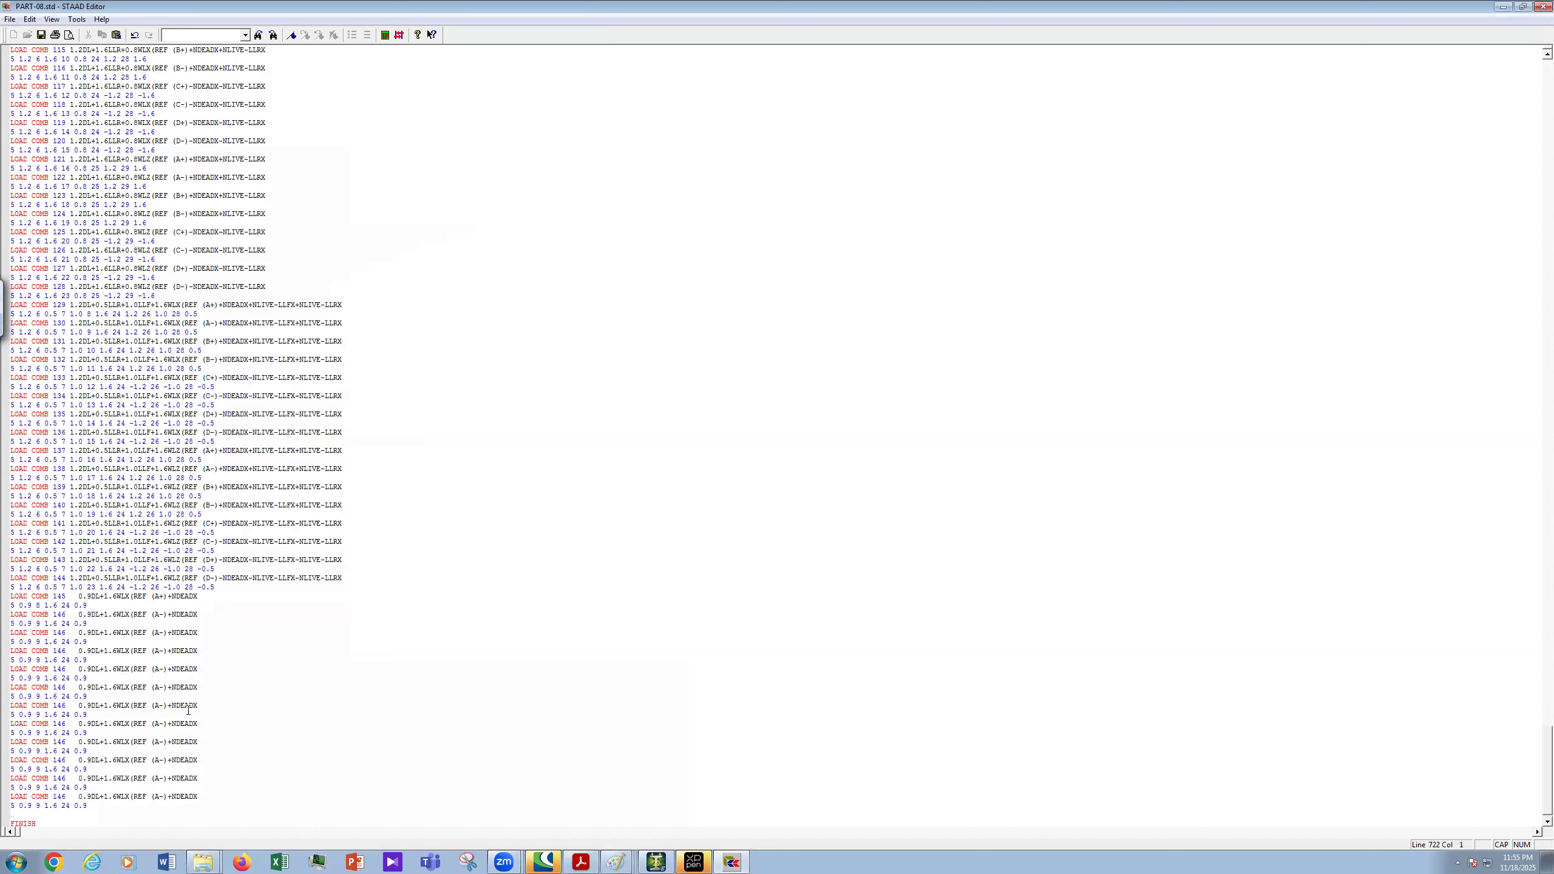
key(ctrl+v)
key(Return)
key(ctrl+v)
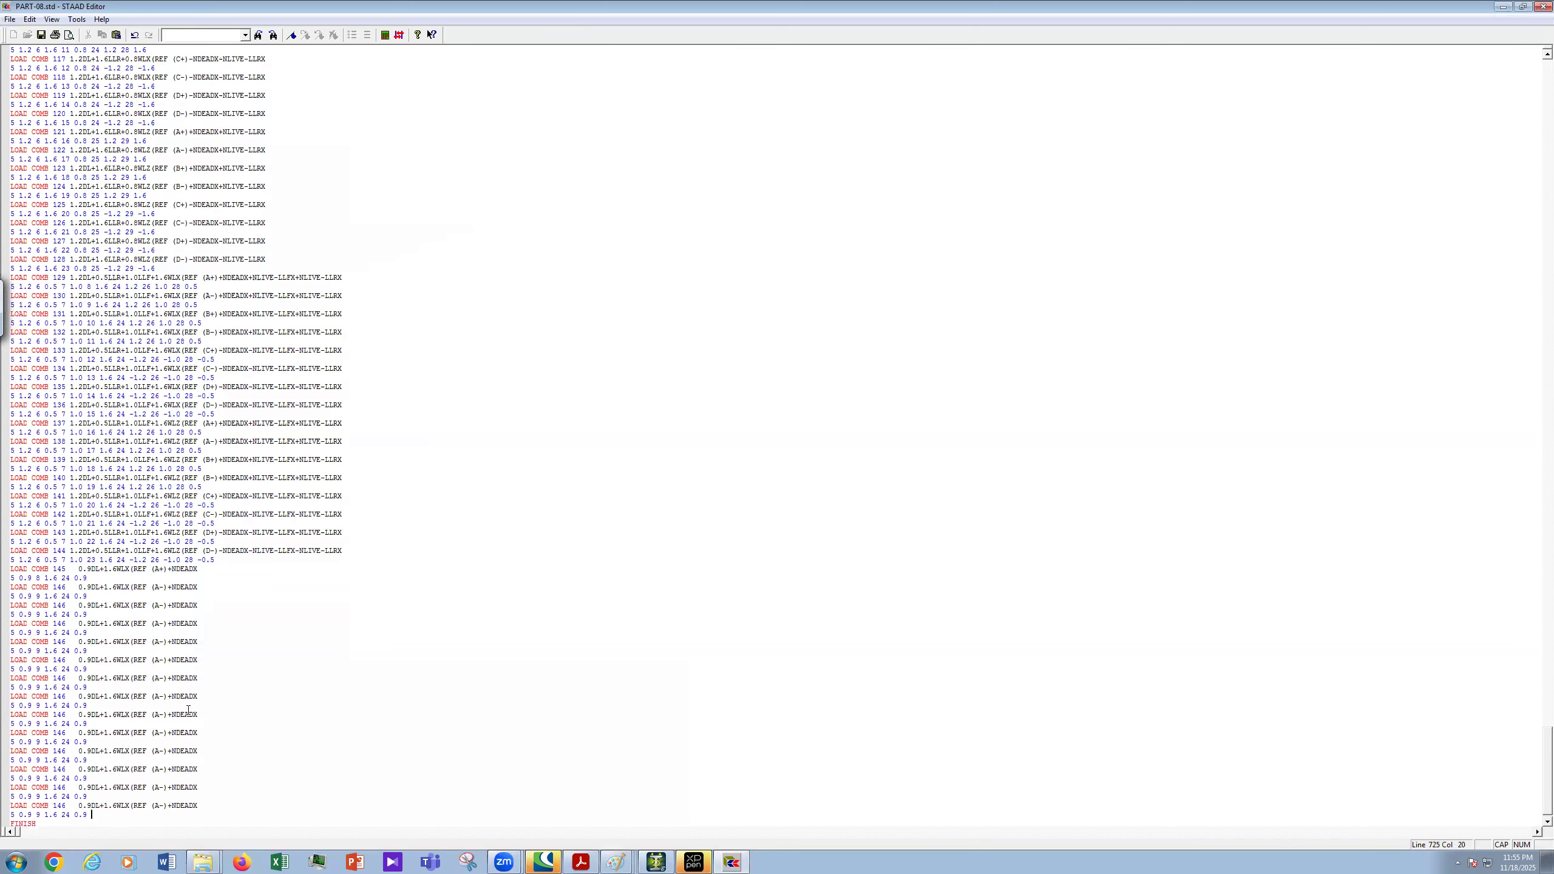
key(Return)
key(ctrl+v)
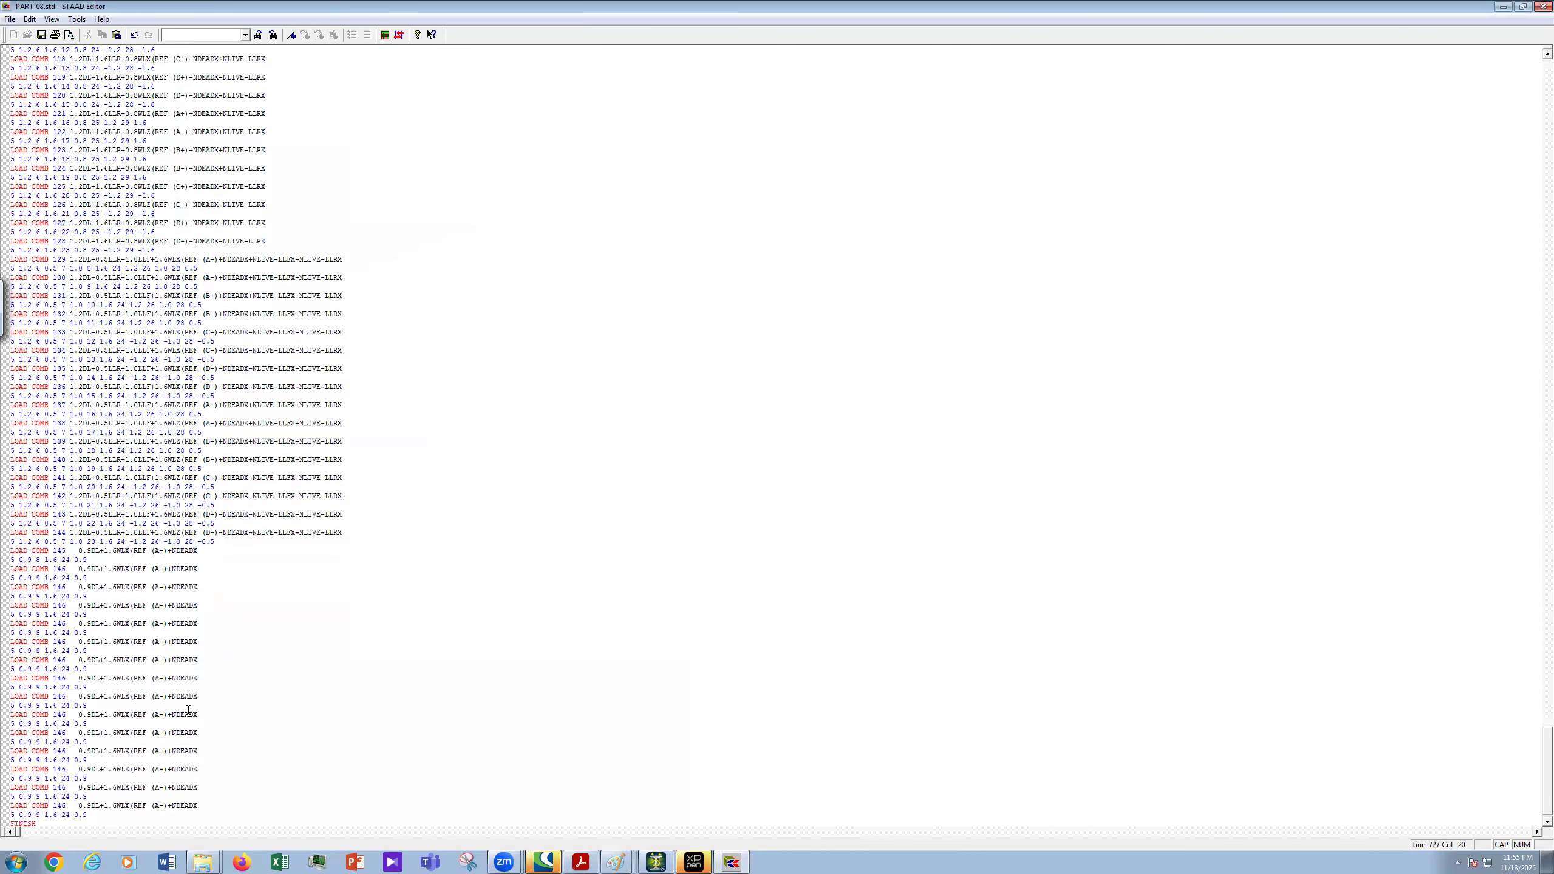
key(Return)
key(ctrl+v)
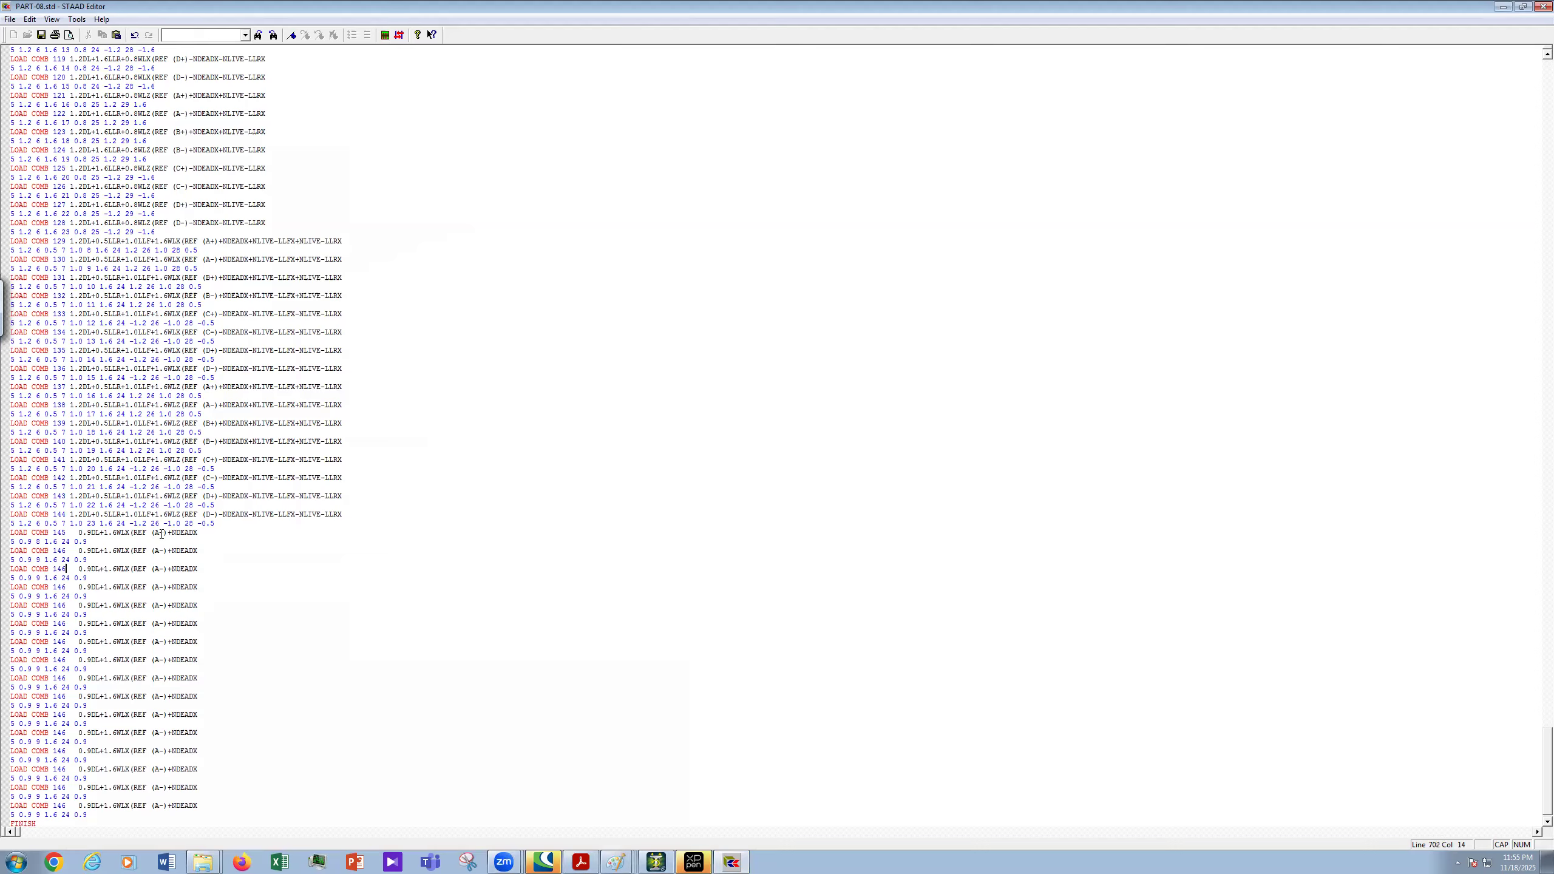
- Renumber the first pasted copies LOAD COMB 147 through 151
key(BackSpace)
text(7)
key(BackSpace)
text(8)
key(Down)
key(Down)
key(BackSpace)
text(9)
key(BackSpace)
text(0)
key(Down)
key(BackSpace)
key(BackSpace)
text(51)
- Renumber the remaining copies LOAD COMB 152 through 160
key(BackSpace)
key(BackSpace)
text(52)
key(BackSpace)
key(BackSpace)
text(53)
key(BackSpace)
key(BackSpace)
text(54)
key(Down)
key(BackSpace)
key(BackSpace)
text(55)
key(Down)
key(Down)
key(BackSpace)
key(BackSpace)
text(56)
key(BackSpace)
key(BackSpace)
text(57)
key(BackSpace)
key(BackSpace)
text(58)
key(BackSpace)
key(BackSpace)
text(60)
drag(82, 559, 74, 551)
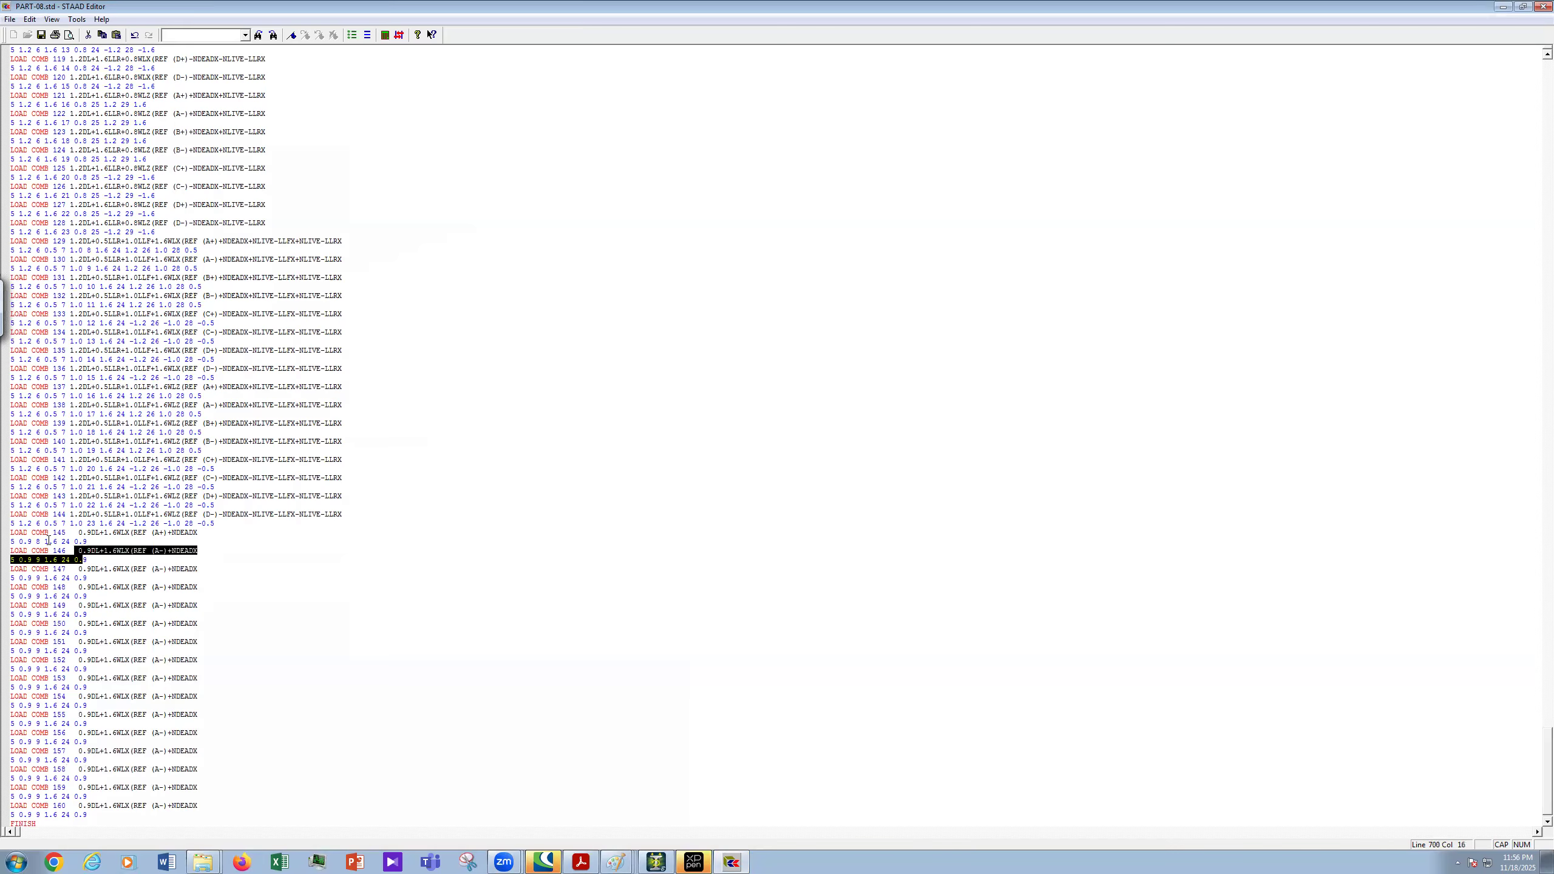
- Change the wind references of LOAD COMB 147 and 148 to B+ and B-
shift+click(11, 532)
click(124, 613)
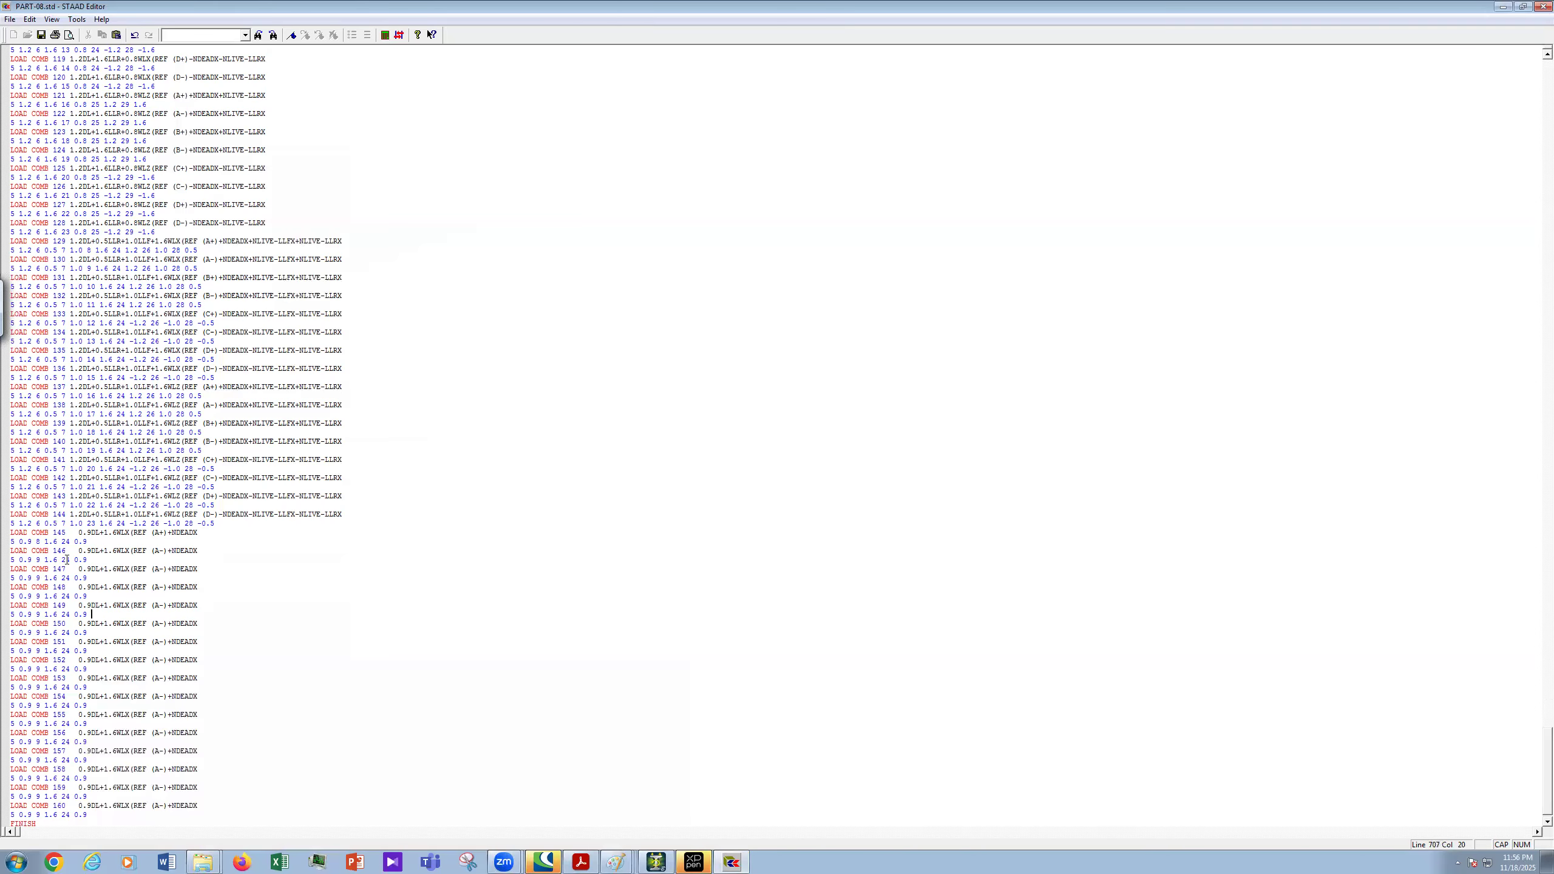
click(64, 583)
scroll(267, 588, down, 1)
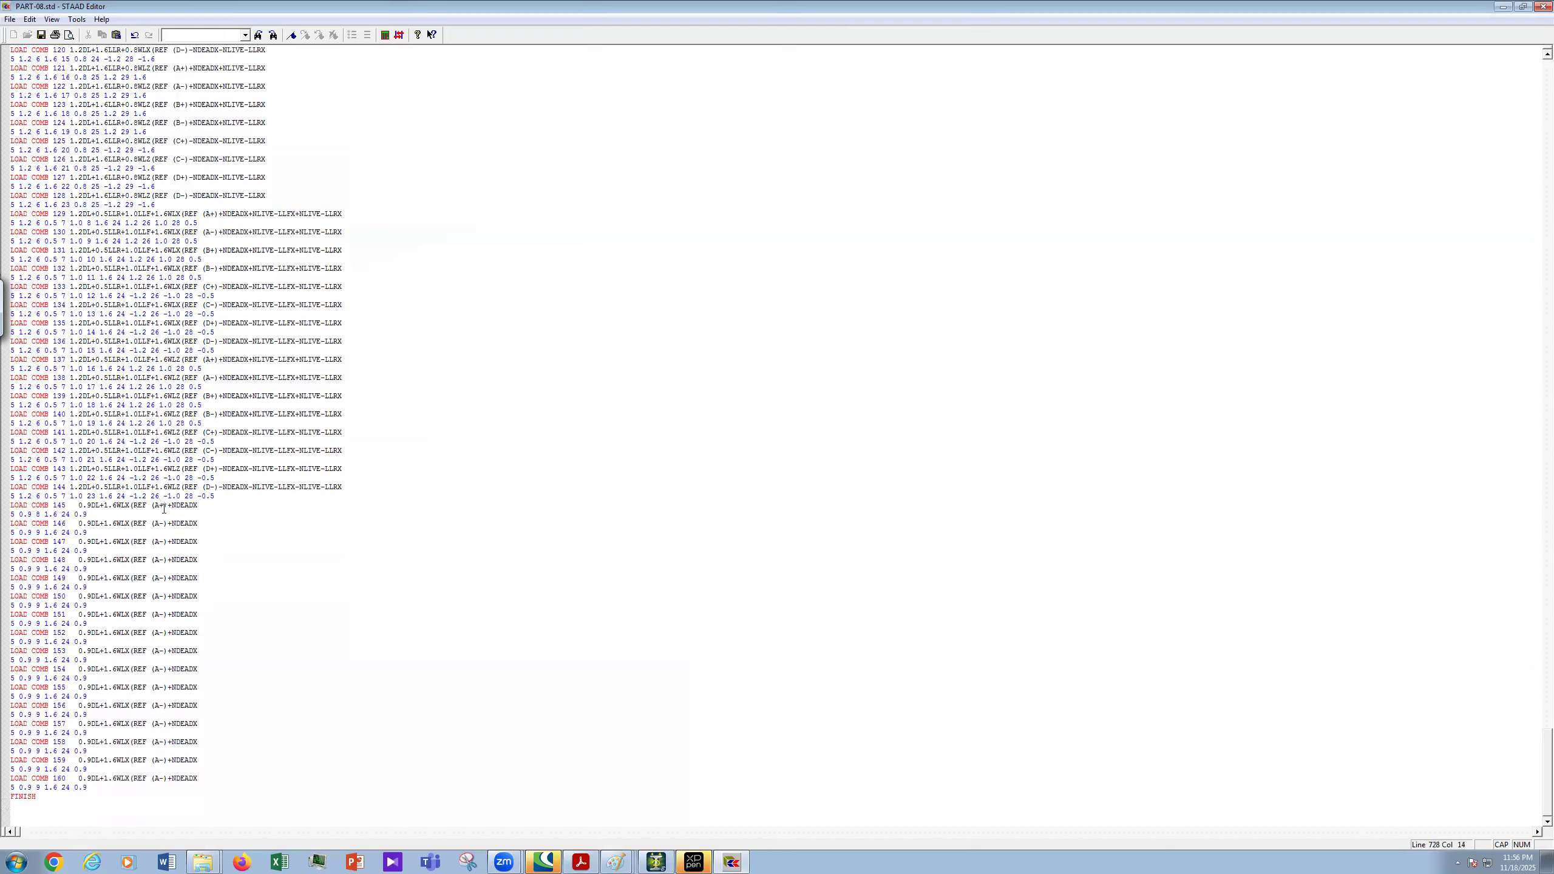
double_click(157, 543)
text(B)
key(BackSpace)
text(+)
key(BackSpace)
text(B)
- Change the wind references of LOAD COMB 149 and 150 to C+ and C-
double_click(161, 578)
key(BackSpace)
text(C)
key(Delete)
text(+)
key(Down)
key(Down)
key(Left)
key(Left)
key(Delete)
text(C)
- Change the wind references of LOAD COMB 151 and 152 to D+ and D-
click(158, 615)
key(BackSpace)
text(D)
key(BackSpace)
text(+))
click(159, 634)
key(BackSpace)
text(D)
- Change WLX to WLZ in the titles of LOAD COMB 153 through 160
click(127, 652)
text(Z)
key(Down)
key(Down)
key(shift+Left)
text(Z)
key(Down)
key(Down)
key(shift+Left)
text(Z)
key(Down)
key(Down)
key(shift+Left)
text(Z)
key(Down)
key(Down)
key(shift+Left)
text(Z)
key(Down)
key(Down)
key(shift+Left)
text(Z)
key(Down)
key(Down)
key(shift+Left)
text(Z)
key(Down)
key(Down)
key(shift+Left)
key(shift+Down)
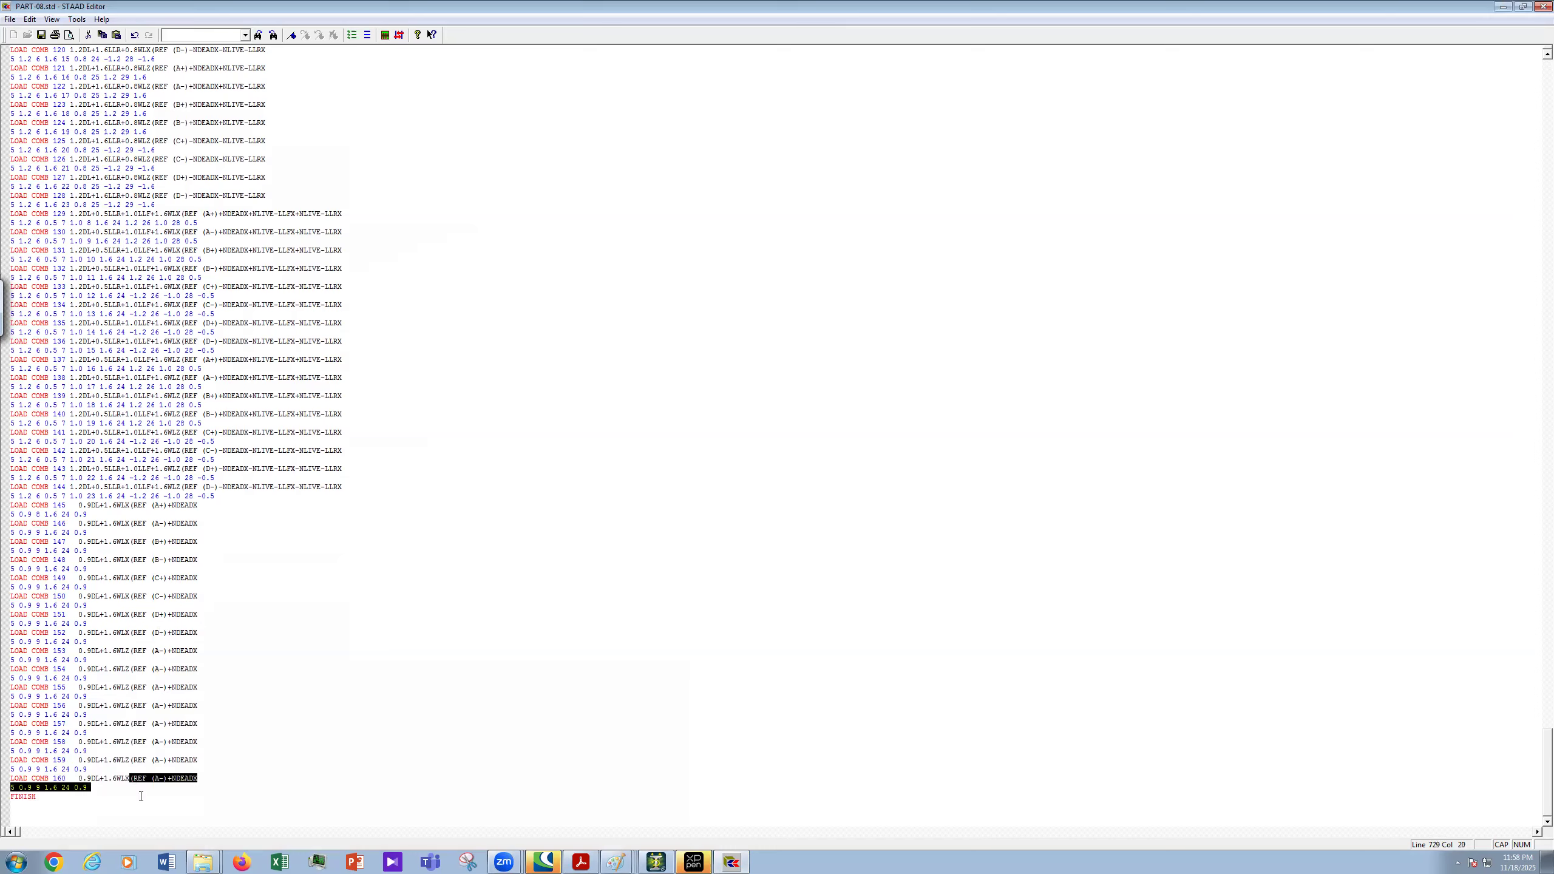
key(Left)
key(BackSpace)
text(Z)
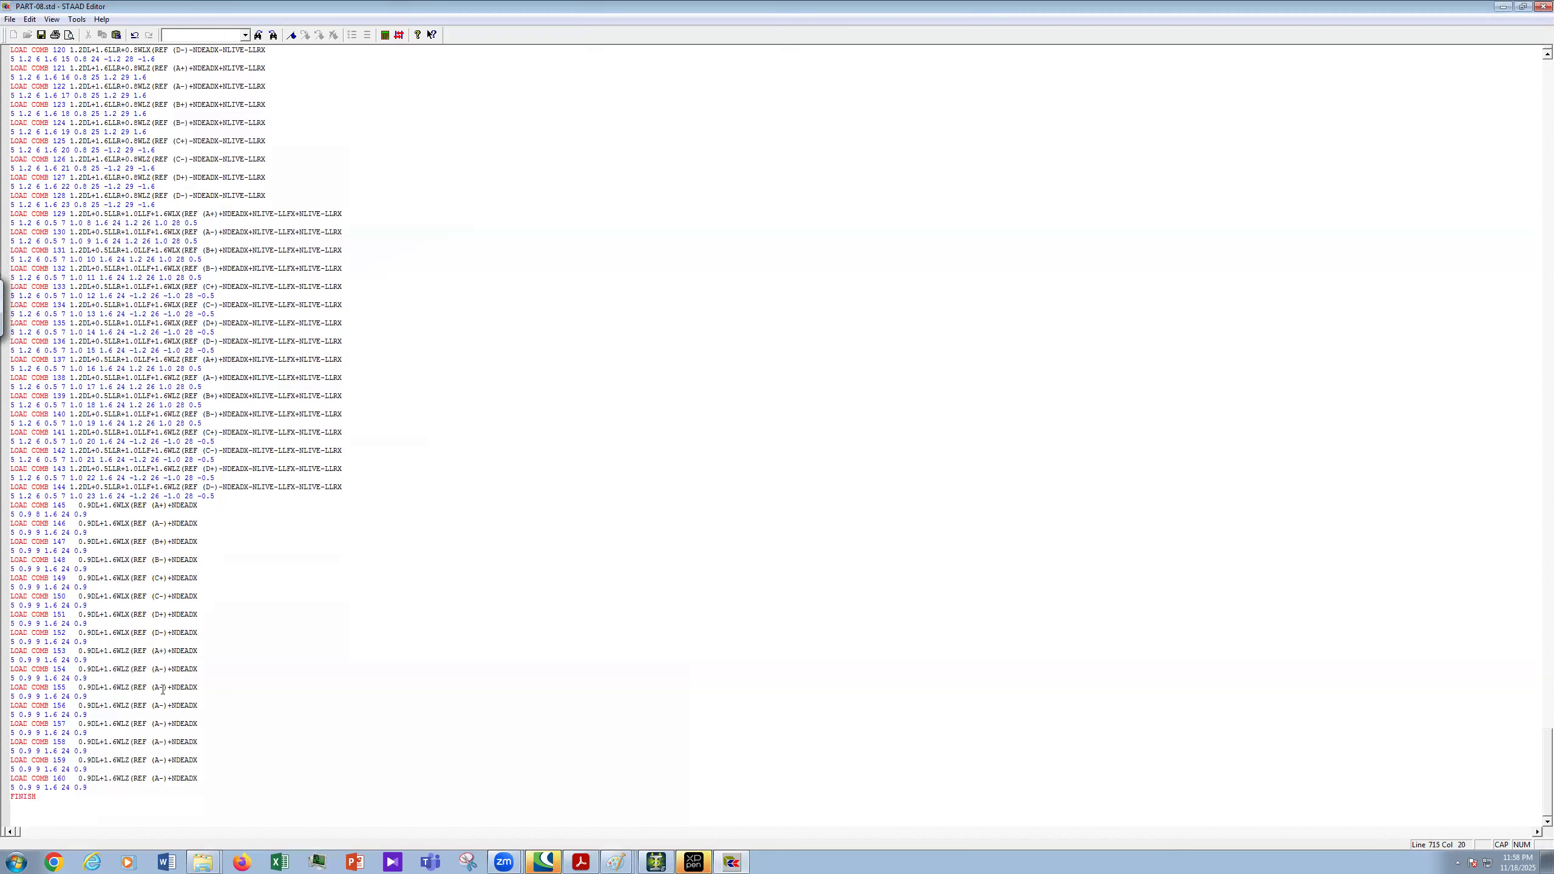
- Set the wind references of combinations 155–160 to B+, B-, C+, C-, D+ and D-
key(Left)
key(BackSpace)
text(B)
key(BackSpace)
text(B)
click(159, 724)
key(BackSpace)
text(C)
key(Right)
key(BackSpace)
text(+)
key(BackSpace)
text(D)
- Change +NDEADX to -NDEADX and 0.9 to -0.9 in combinations 149–152
key(Down)
key(Down)
key(BackSpace)
text(-)
text(-)
key(Down)
key(Down)
key(Left)
text(---)
- Apply the same -NDEADX and -0.9 factor changes to combinations 157–160
key(BackSpace)
text(-)
click(174, 742)
key(BackSpace)
text(-)
key(Down)
key(Down)
key(BackSpace)
text(--)
click(75, 750)
text(-)
click(74, 769)
text(-)
click(74, 787)
text(-)
- Review the edited combinations and save PART-08.std
scroll(145, 489, down, 2)
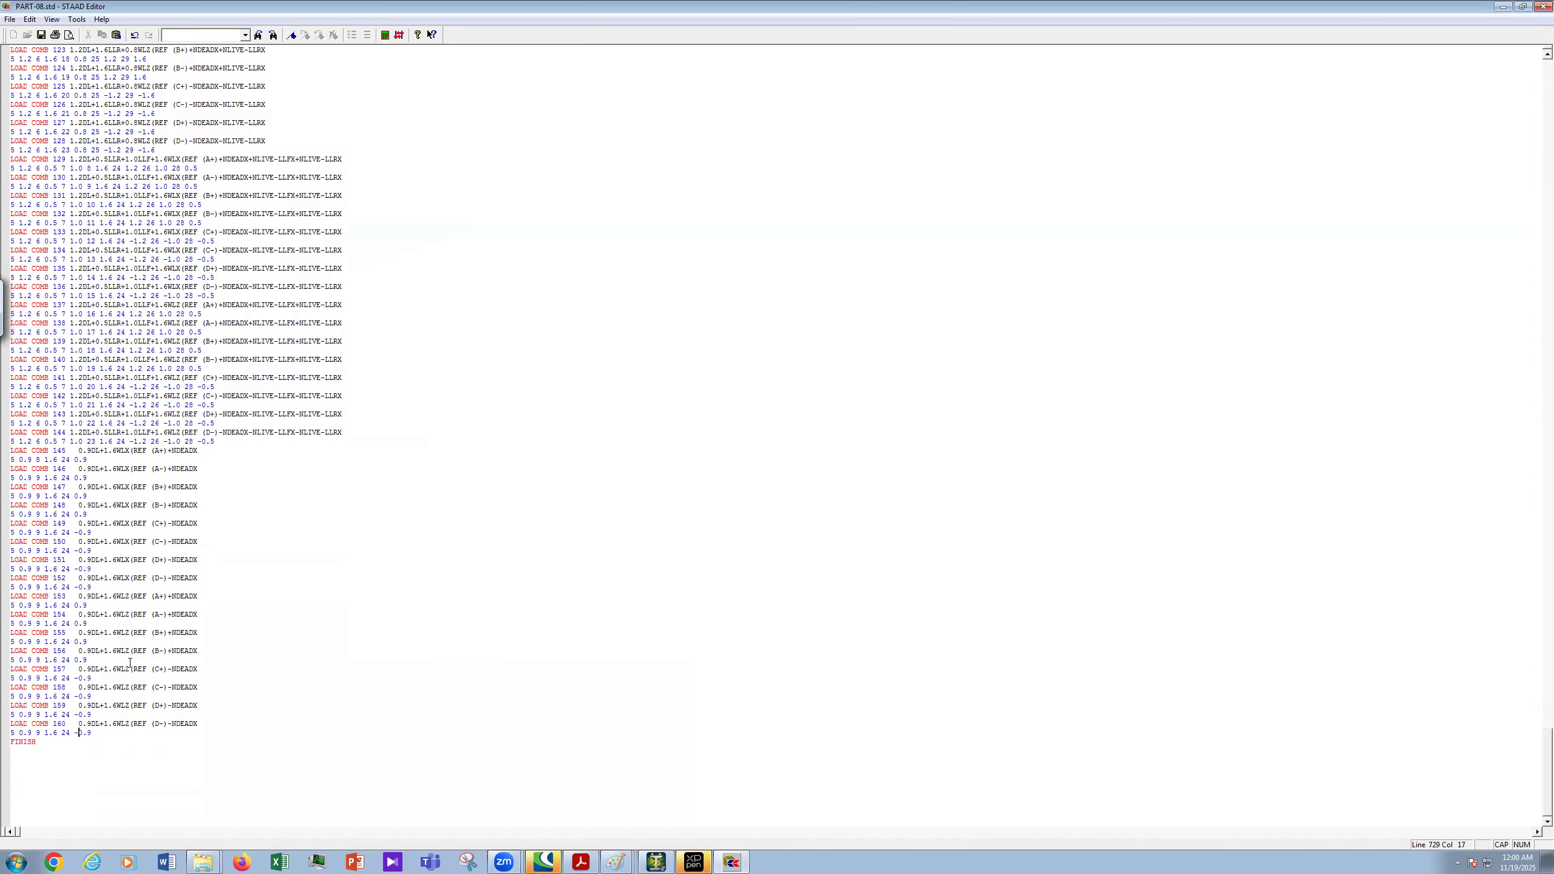
scroll(164, 780, up, 2)
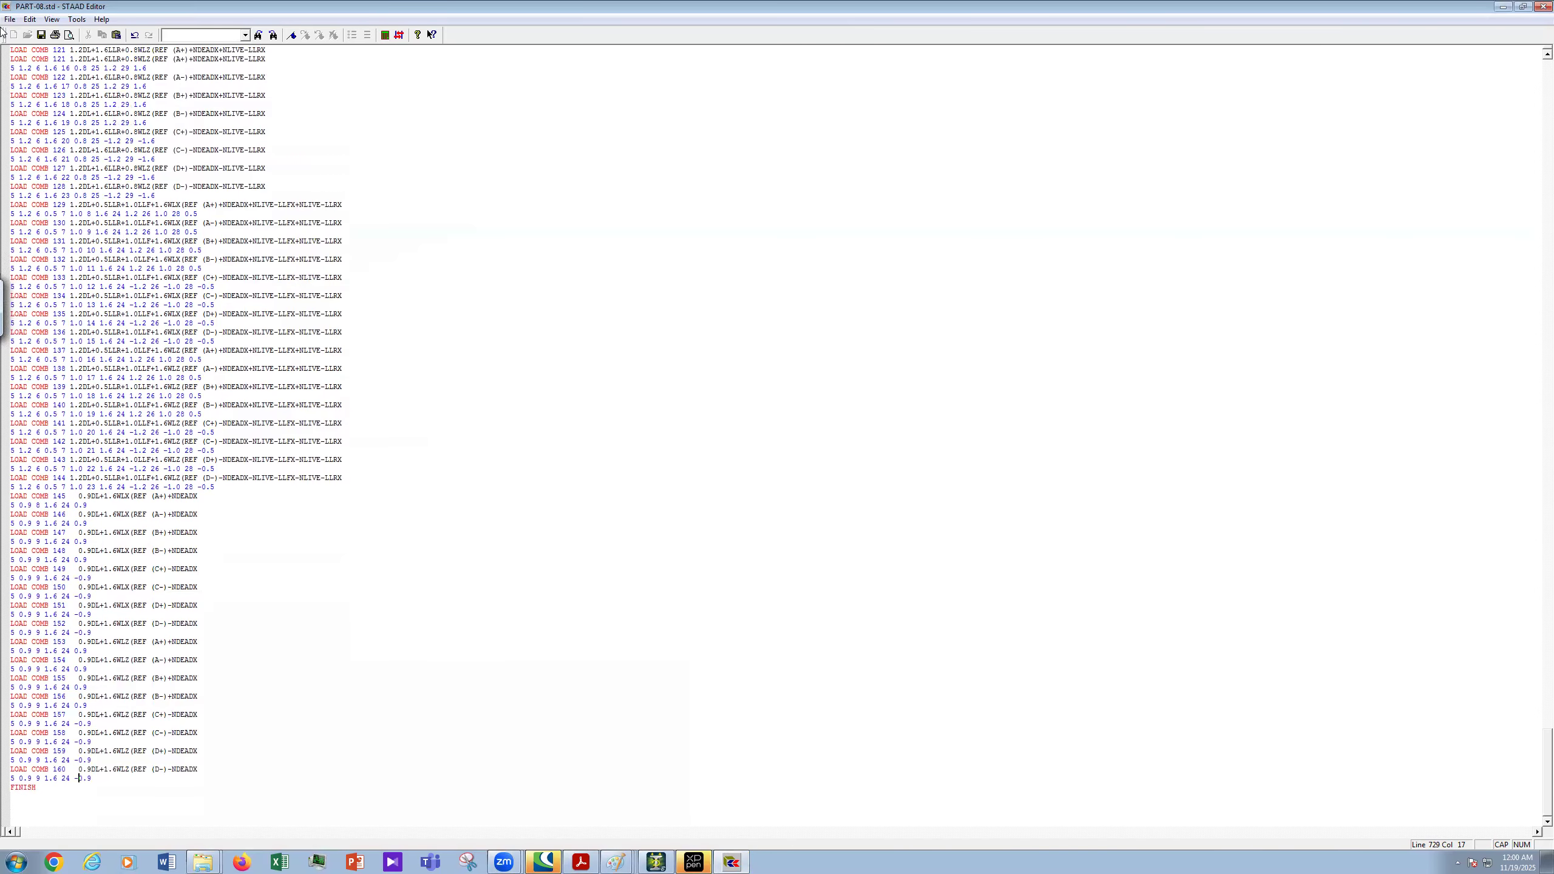
scroll(44, 41, up, 1)
key(ctrl+s)
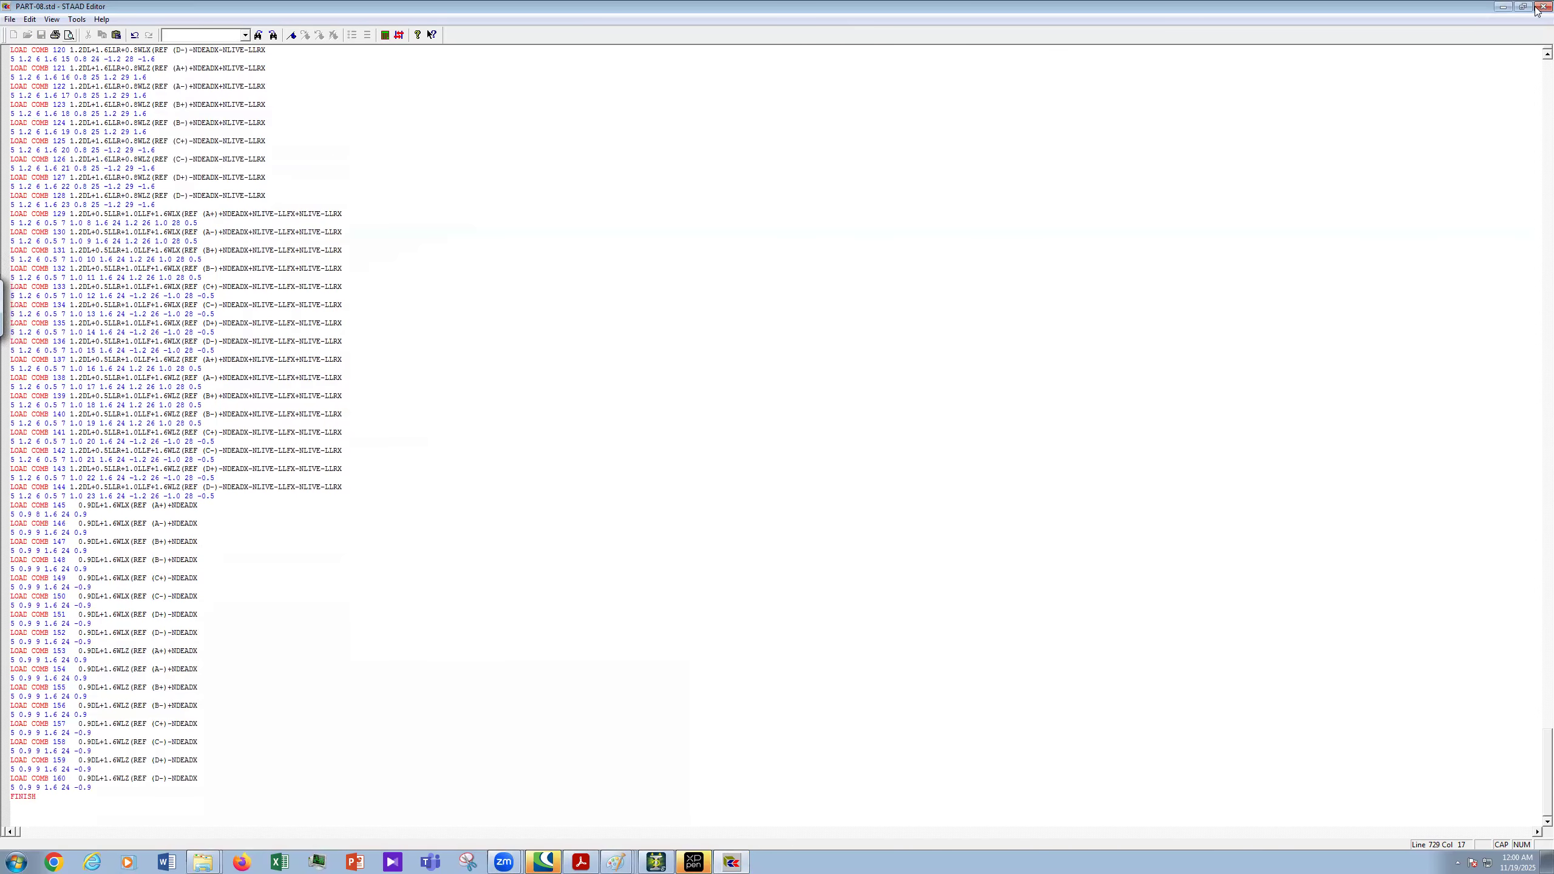
- Close the editor and expand Load Cases Details to list combinations down to 160
click(1542, 8)
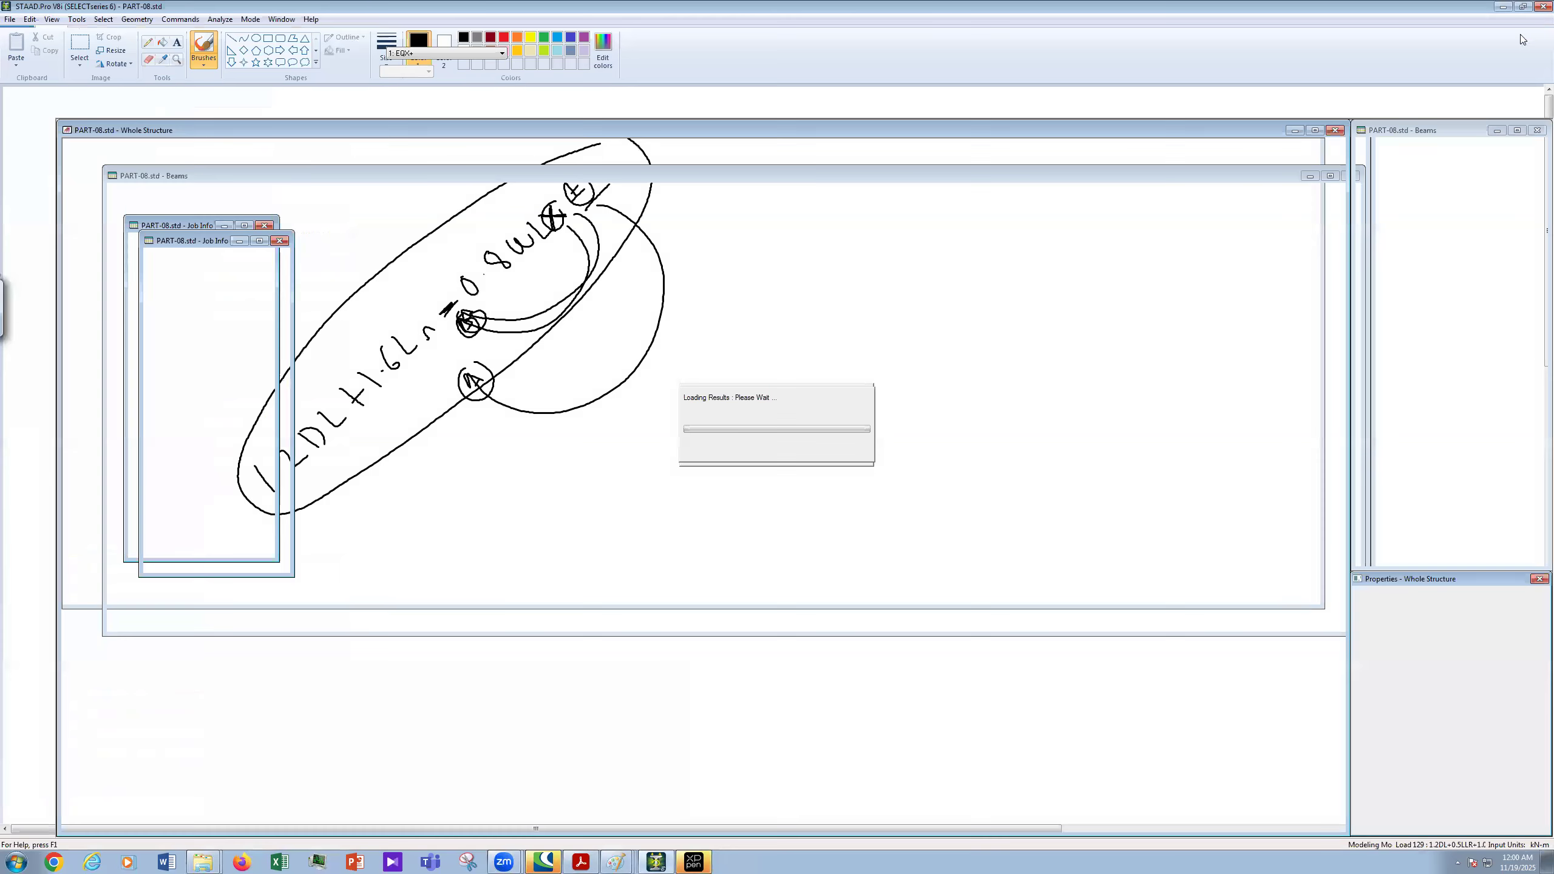
click(1359, 150)
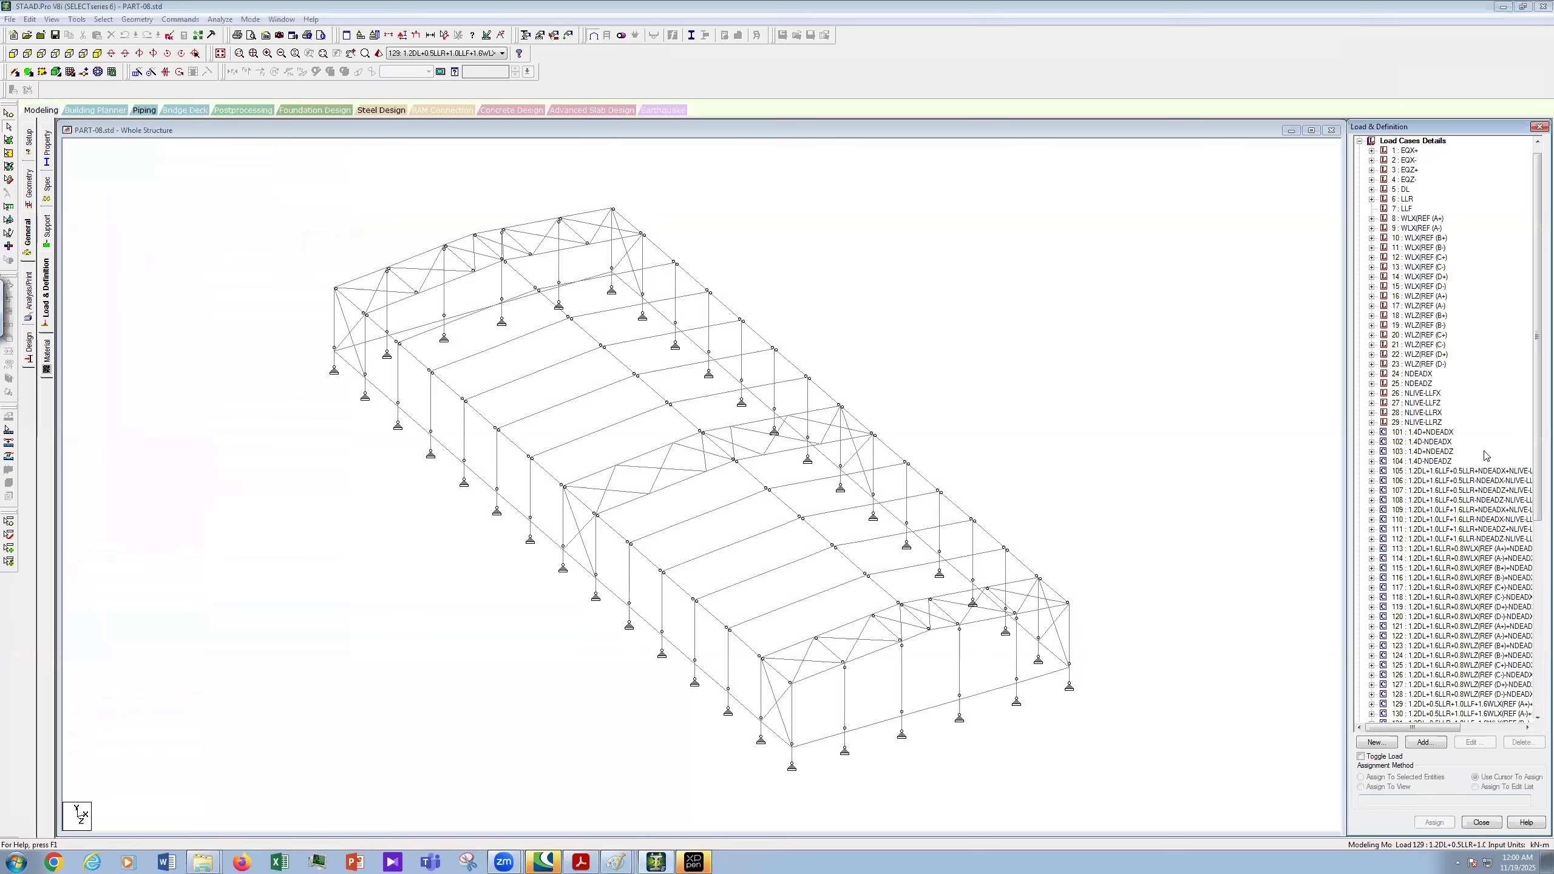
drag(1536, 716, 1535, 625)
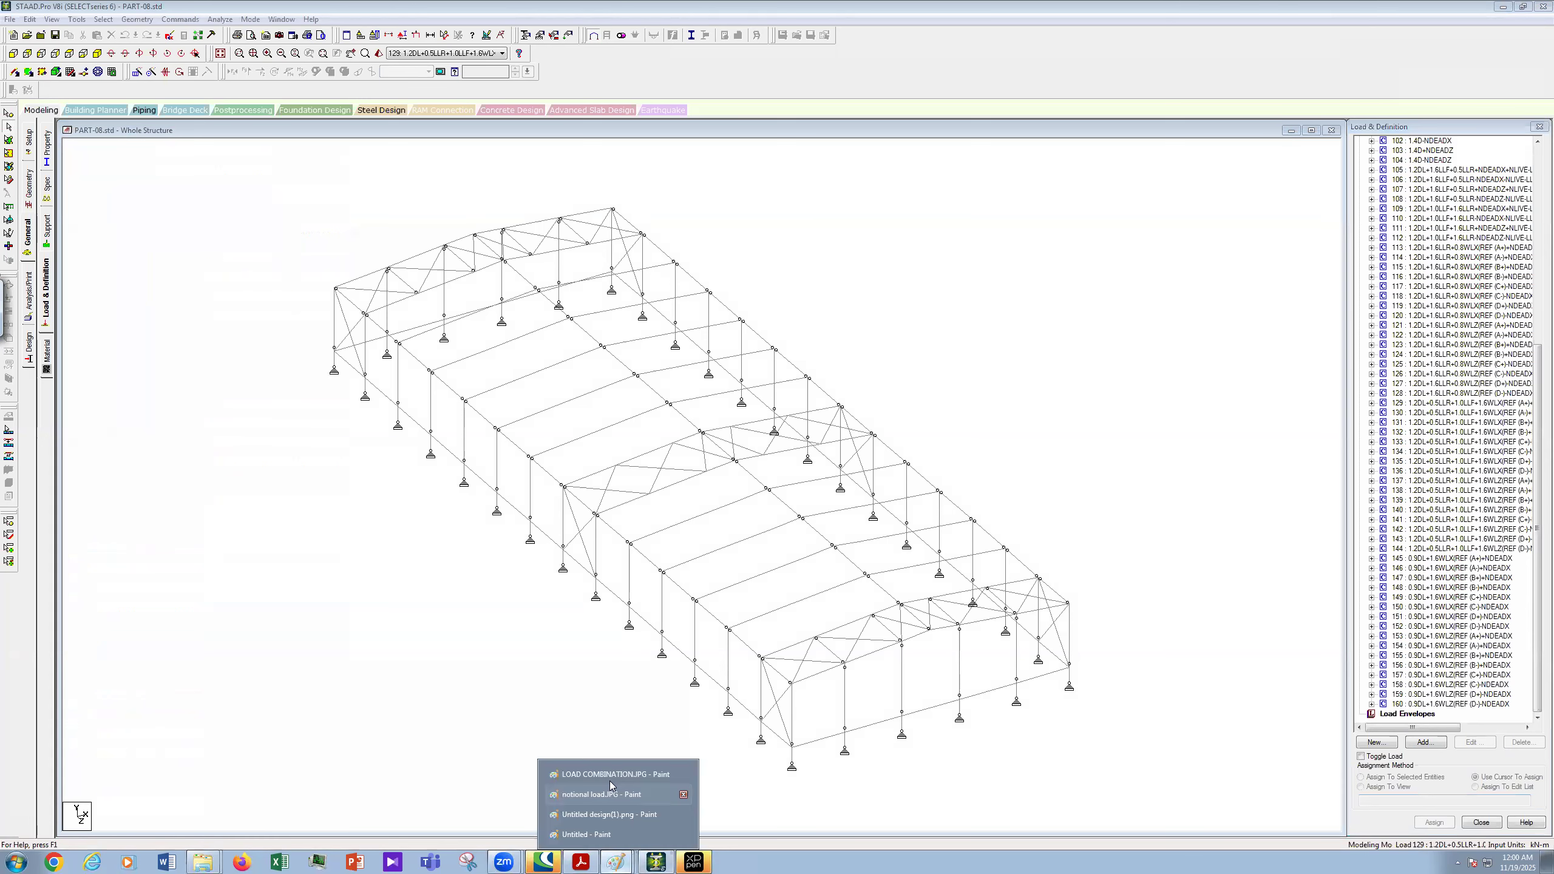
click(608, 771)
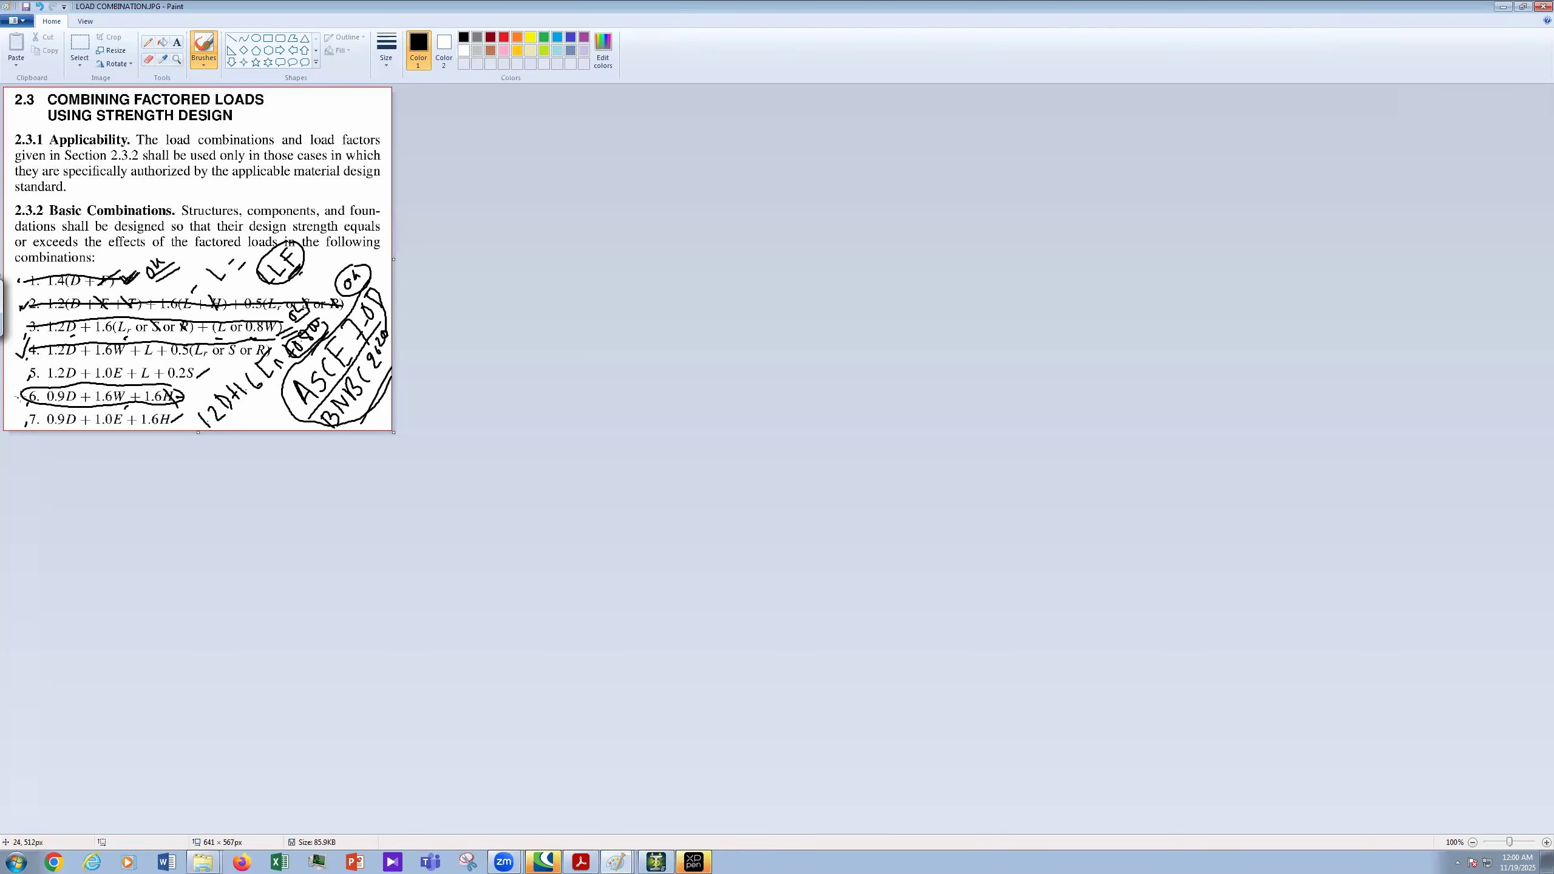
- On the LOAD COMBINATION image, strike out item 6, tick item 5 and bracket its 0.2S term
mouse_move(19, 401)
mouse_down()
mouse_move(194, 398)
mouse_move(204, 380)
mouse_move(206, 407)
mouse_move(151, 364)
mouse_move(30, 367)
mouse_move(117, 385)
mouse_move(199, 378)
mouse_move(196, 365)
mouse_move(56, 427)
mouse_move(153, 427)
mouse_move(142, 413)
mouse_up()
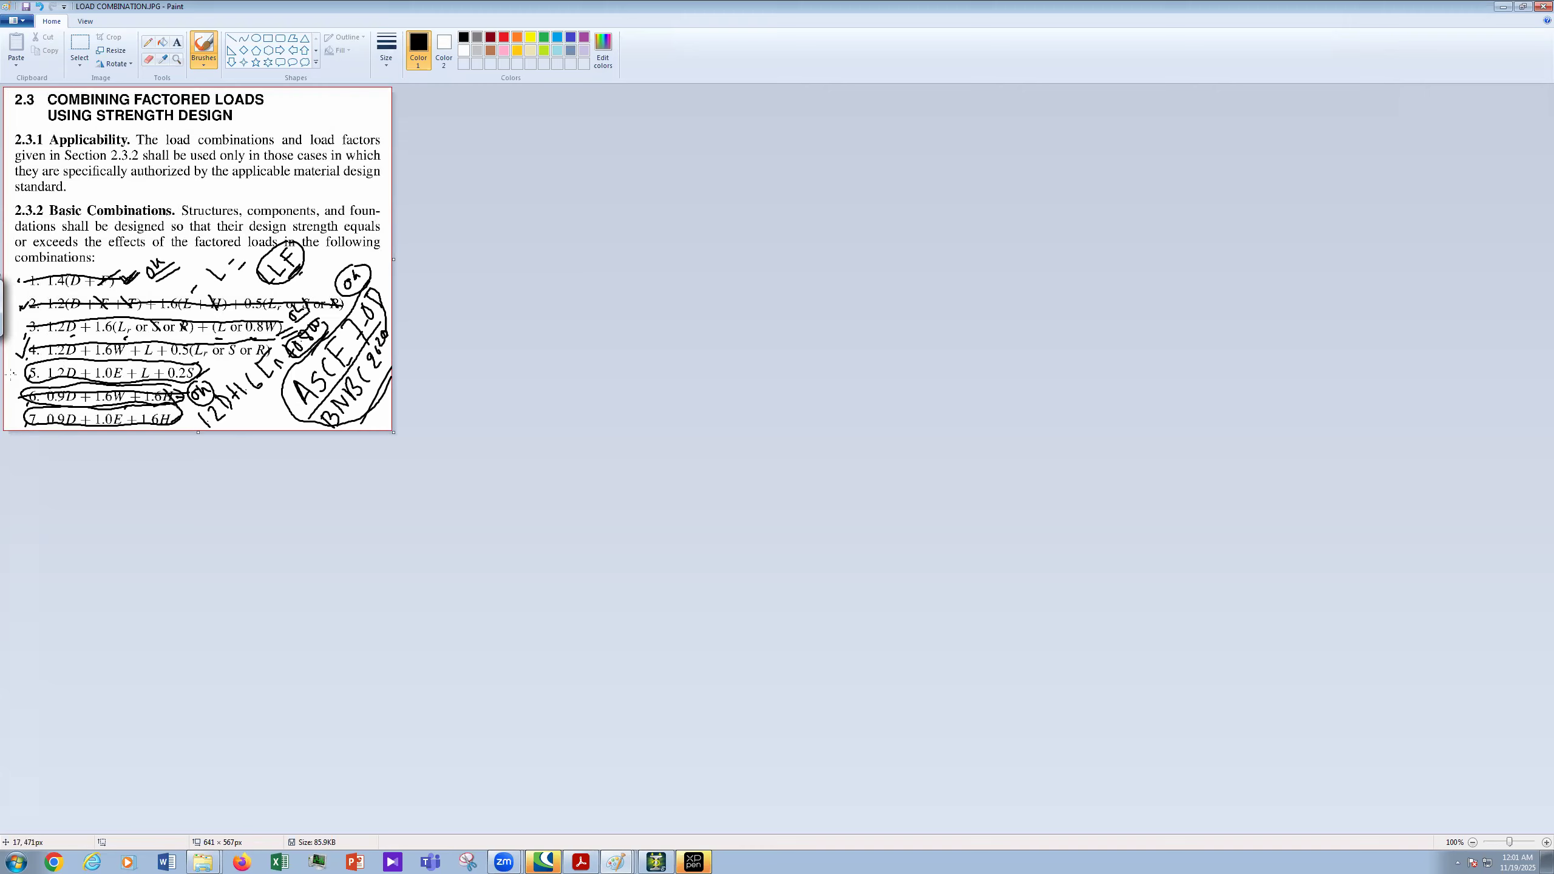
drag(14, 373, 31, 365)
drag(191, 365, 187, 386)
key(alt+Tab)
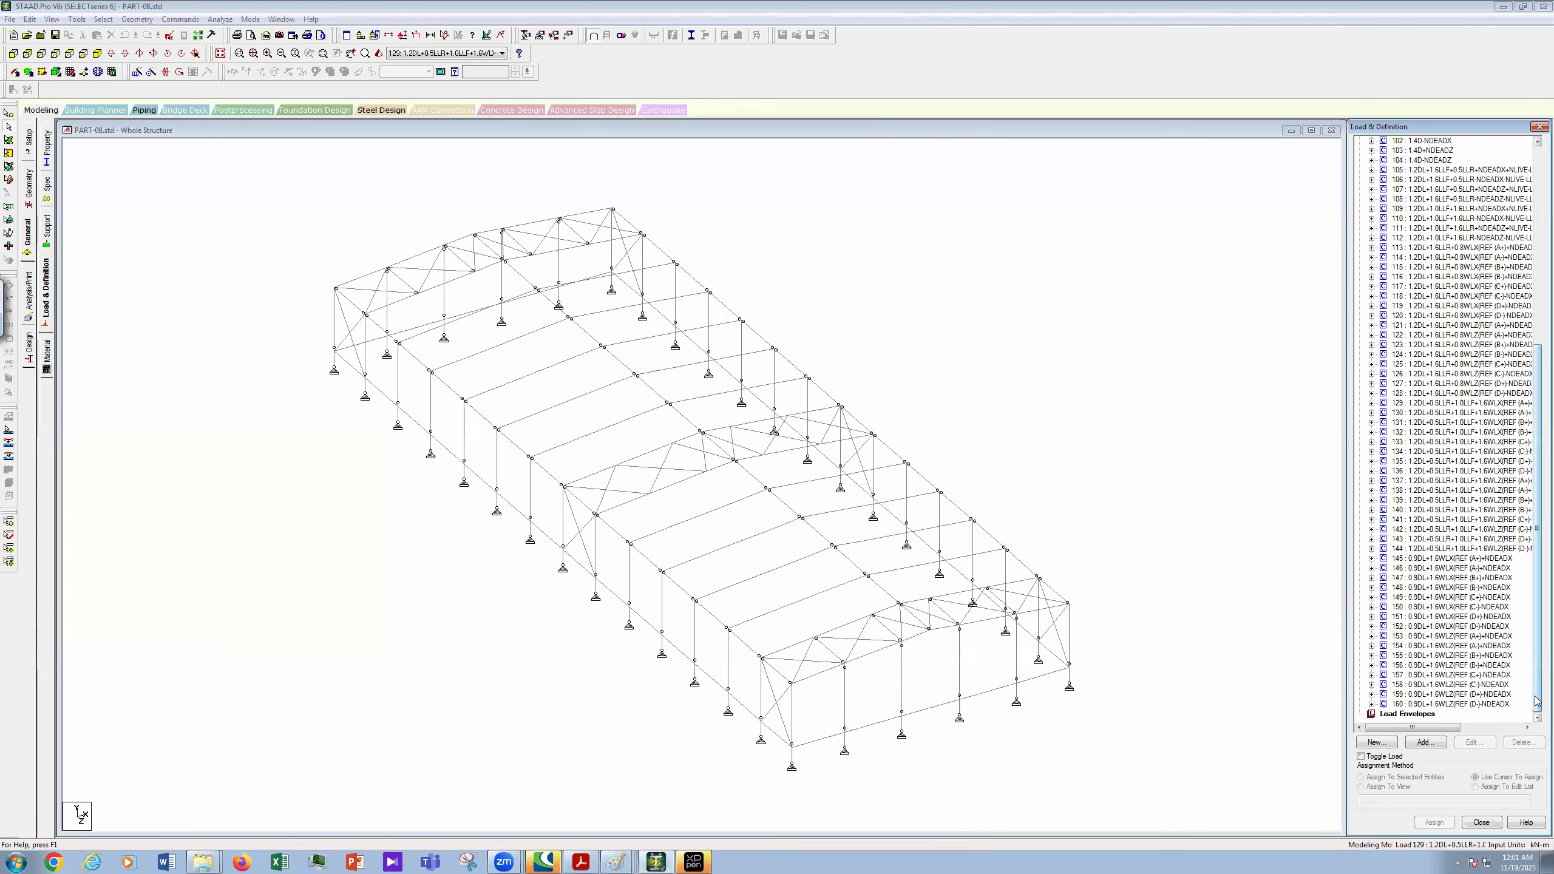
- Add a new load combination numbered 161 under Load Cases Details
drag(1538, 499, 1537, 345)
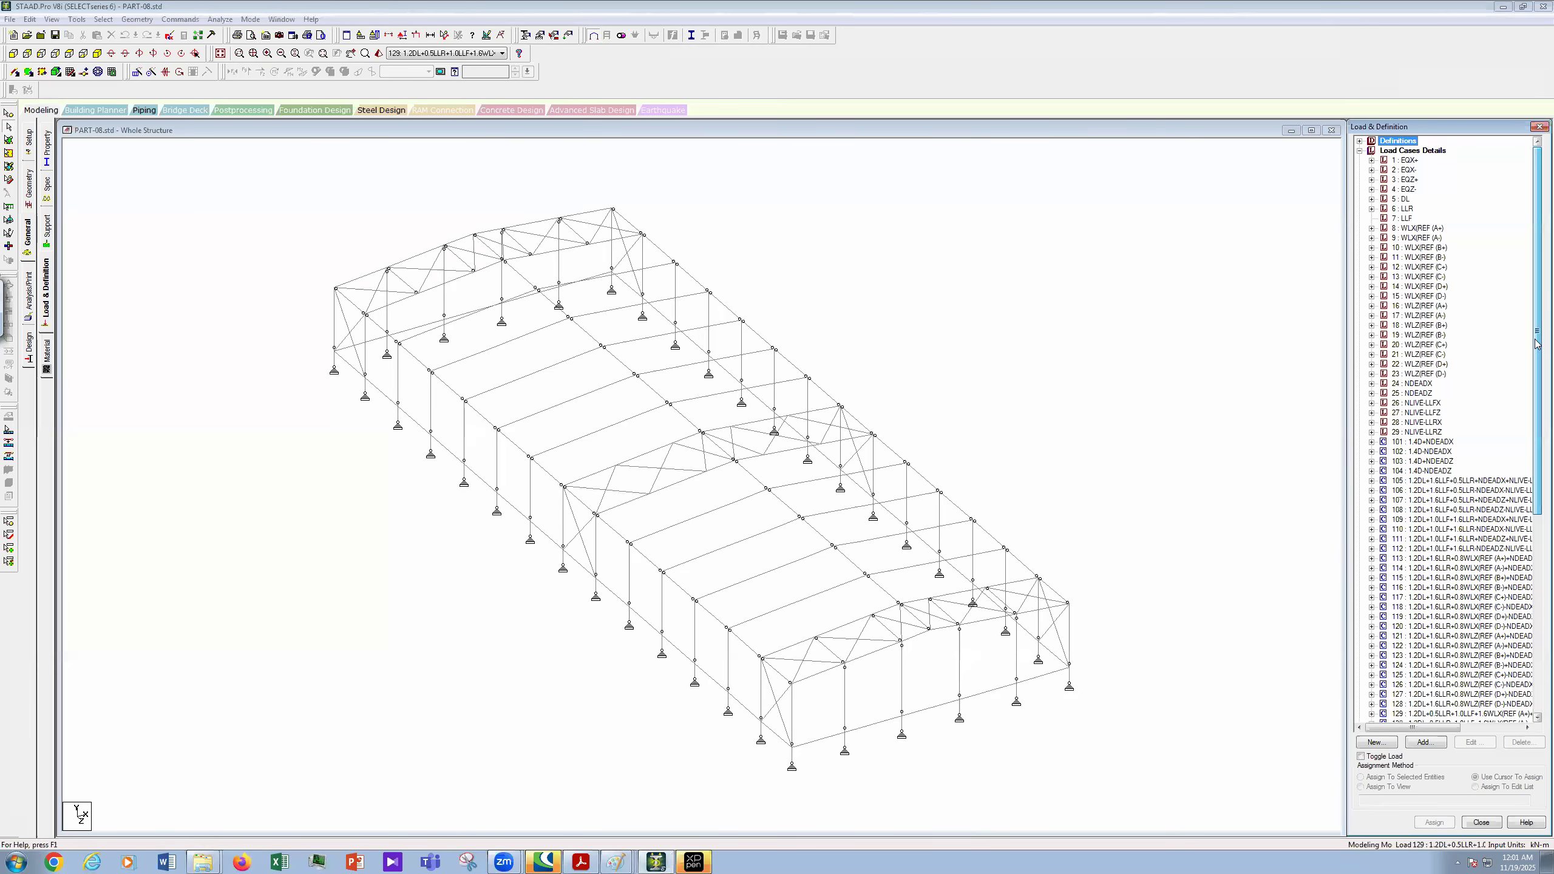
click(1427, 152)
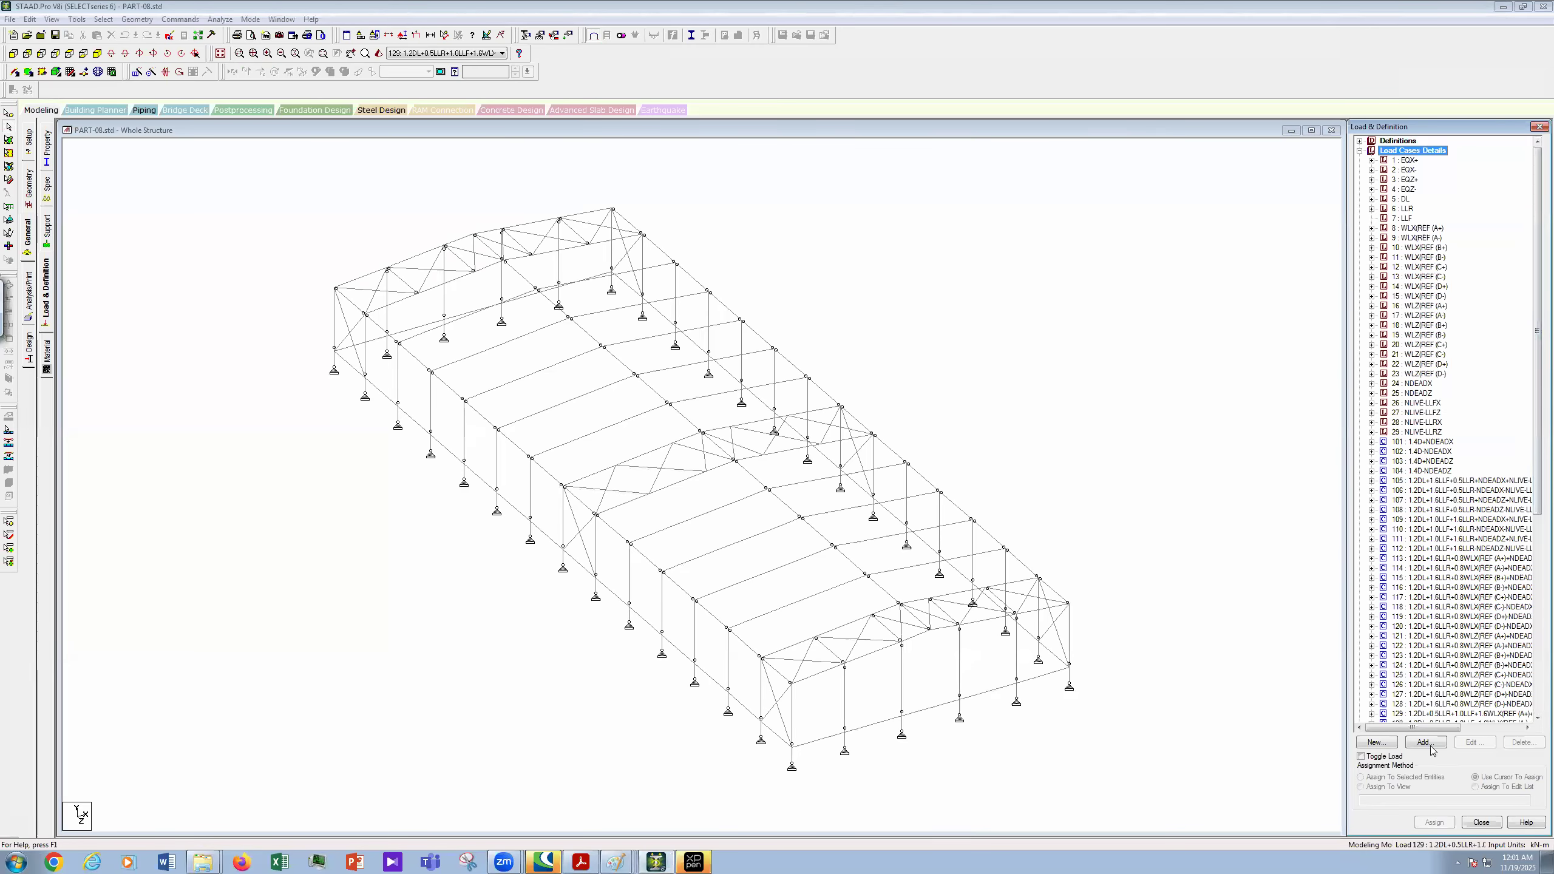
click(1426, 743)
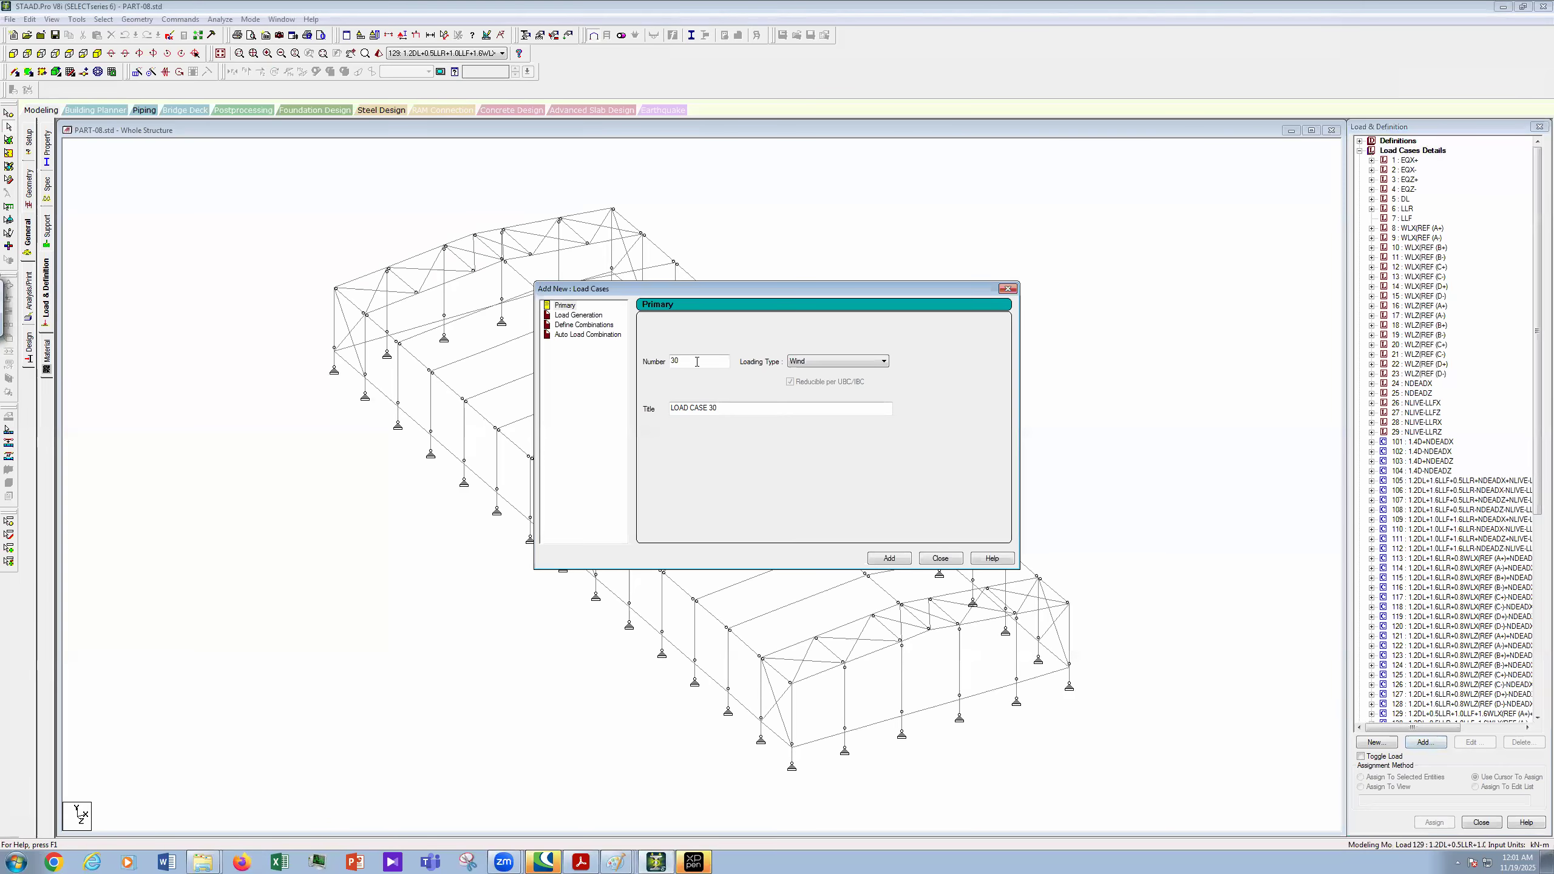
click(584, 325)
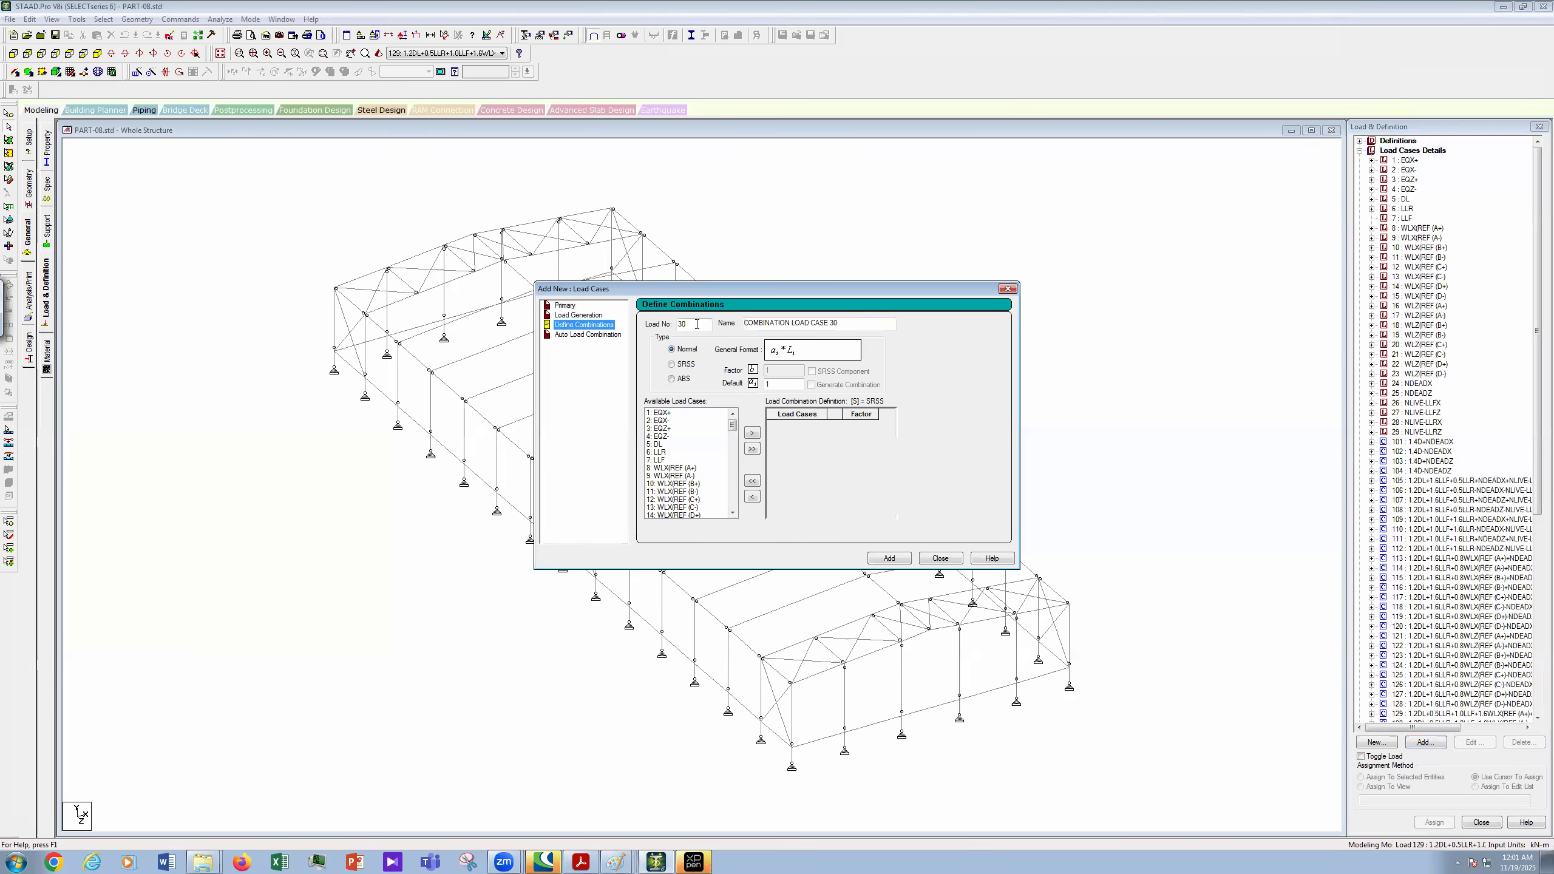
text(161)
- Paste a copied combination title as the name and trim it to start 1.2DL+1.0
key(Tab)
text(LOAD COMB 146  0.9DL+1.6WLX(REF (A-)+NDEADX)
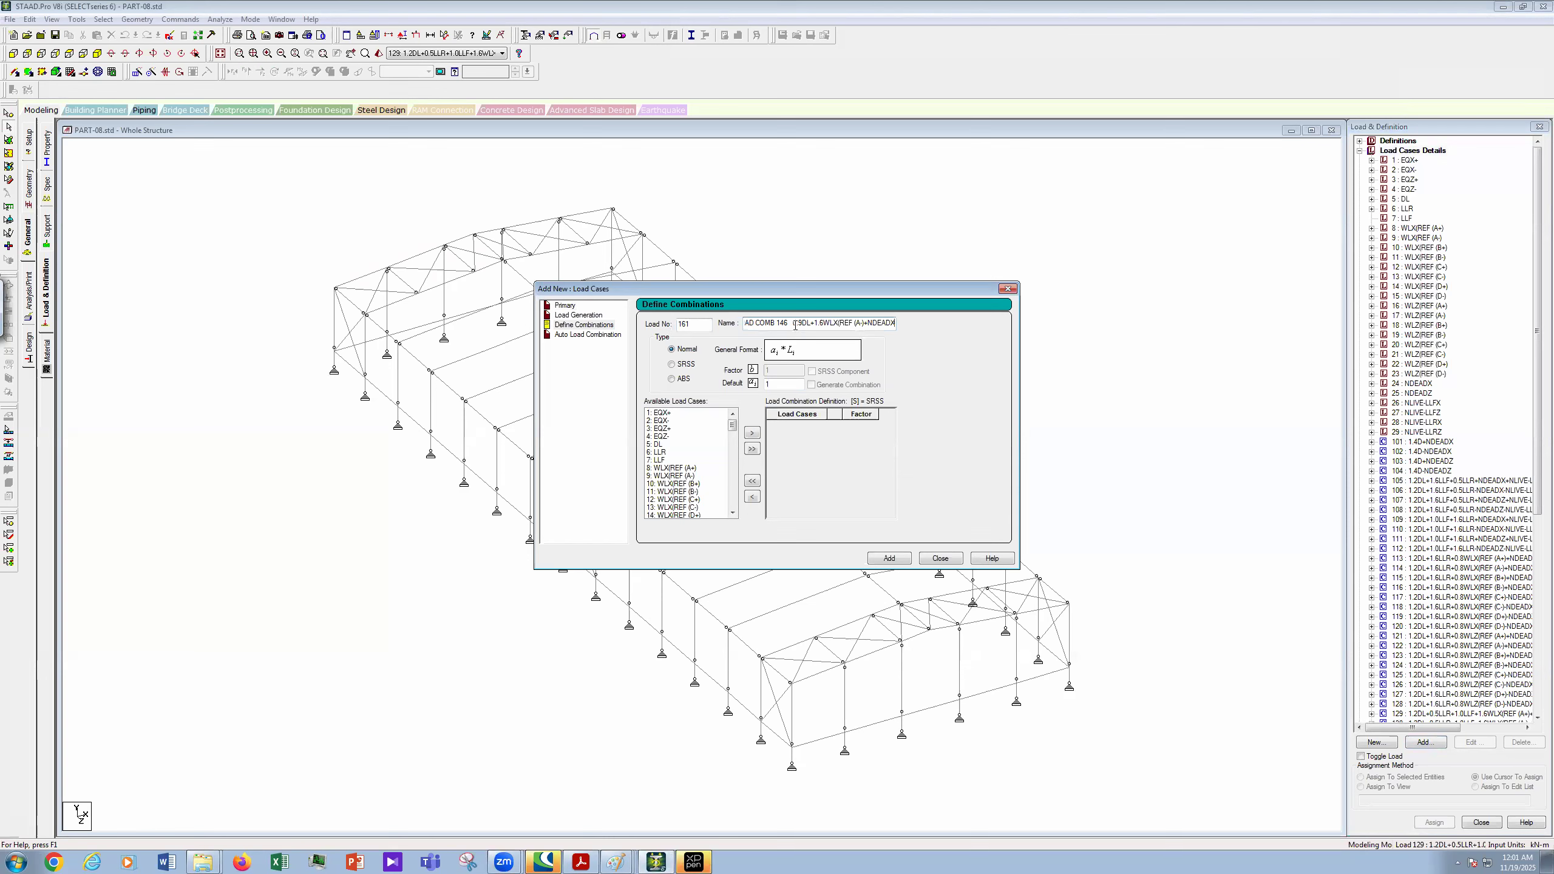
key(BackSpace)
key(BackSpace)
key(BackSpace)
key(BackSpace)
key(BackSpace)
key(BackSpace)
key(BackSpace)
key(BackSpace)
key(BackSpace)
key(BackSpace)
key(BackSpace)
key(BackSpace)
key(BackSpace)
key(BackSpace)
key(BackSpace)
key(BackSpace)
text(0)
key(BackSpace)
key(BackSpace)
key(BackSpace)
key(BackSpace)
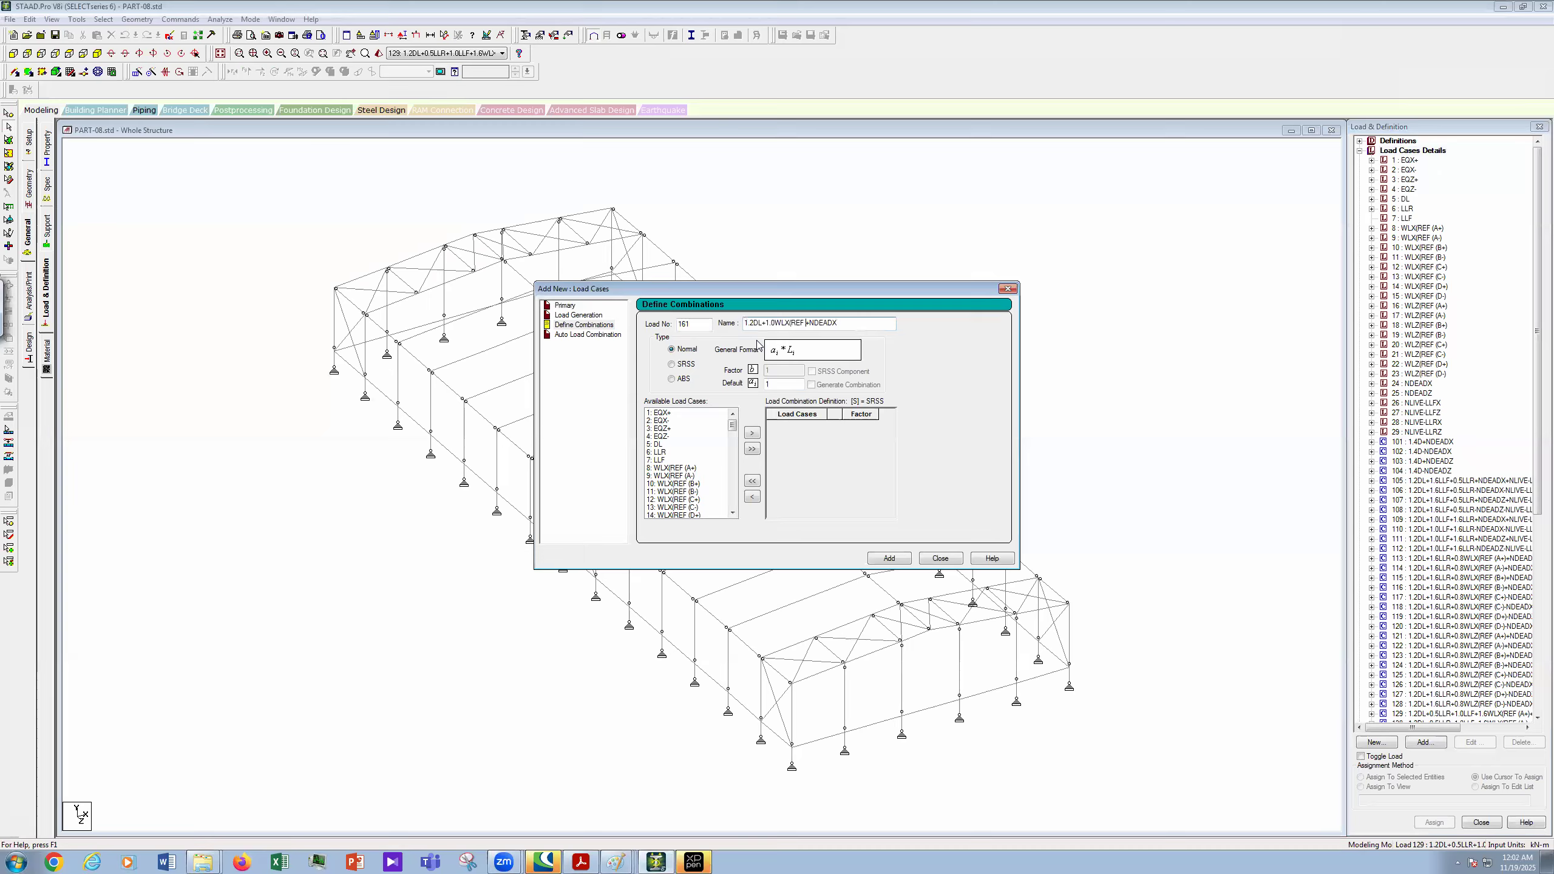
key(BackSpace)
key(BackSpace)
key(BackSpace)
key(BackSpace)
key(BackSpace)
key(BackSpace)
key(BackSpace)
key(BackSpace)
- Edit combination 161's name to include LLF and +1.0EQX, append +NLIVE, and select the name
text(LLF)
text(+1.0)
text(EQX)
click(850, 325)
text(+NLIVE)
drag(885, 323, 730, 324)
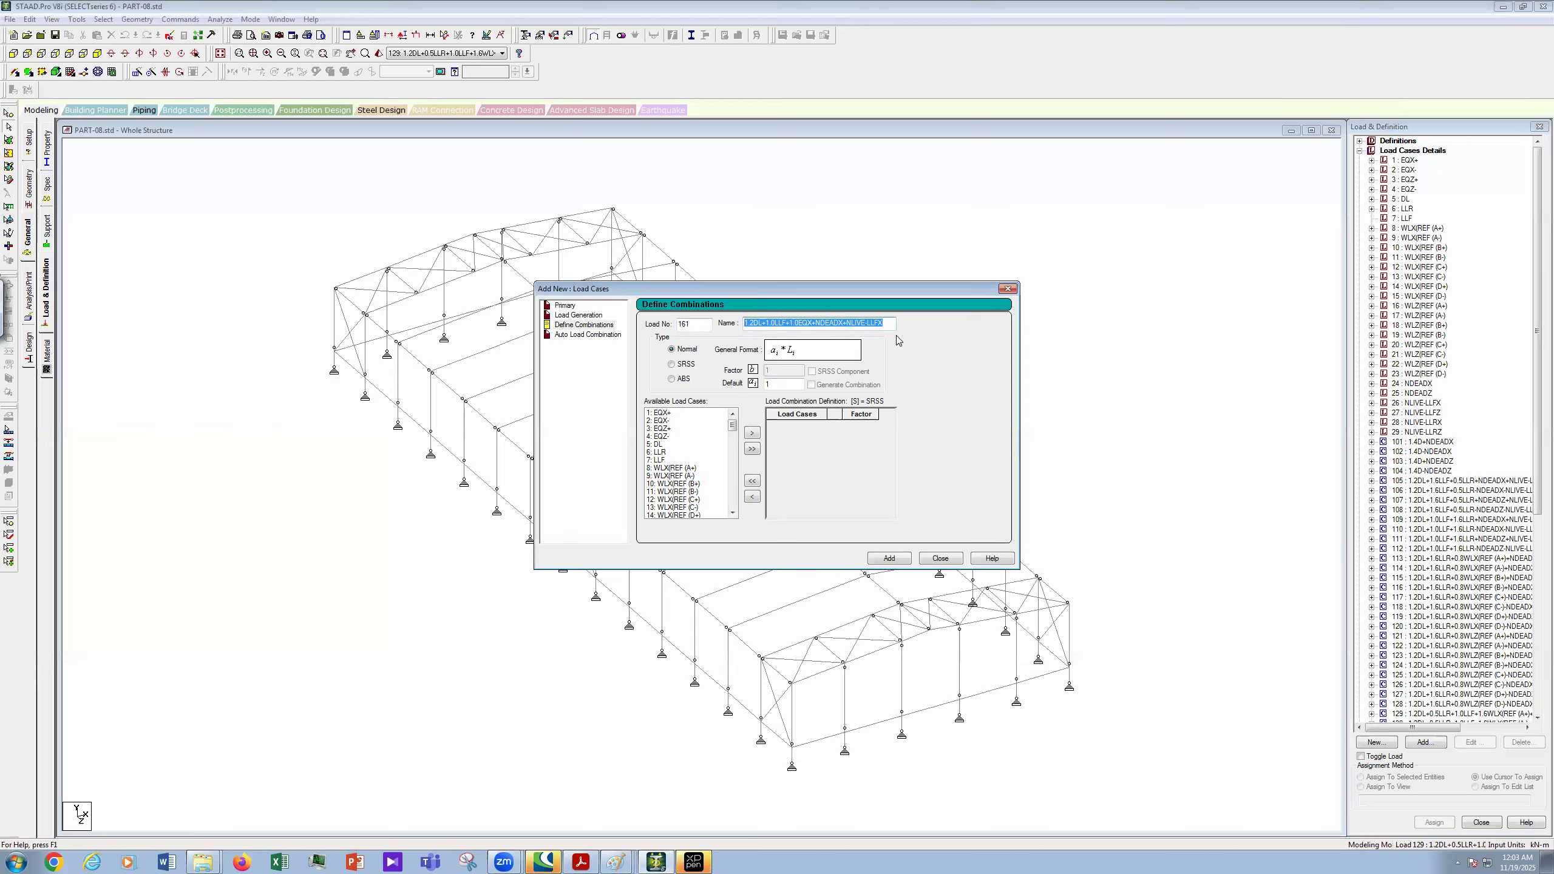
- Add load cases 1, 5, 7, 24 and 26 to combination 161
click(661, 414)
ctrl+click(667, 445)
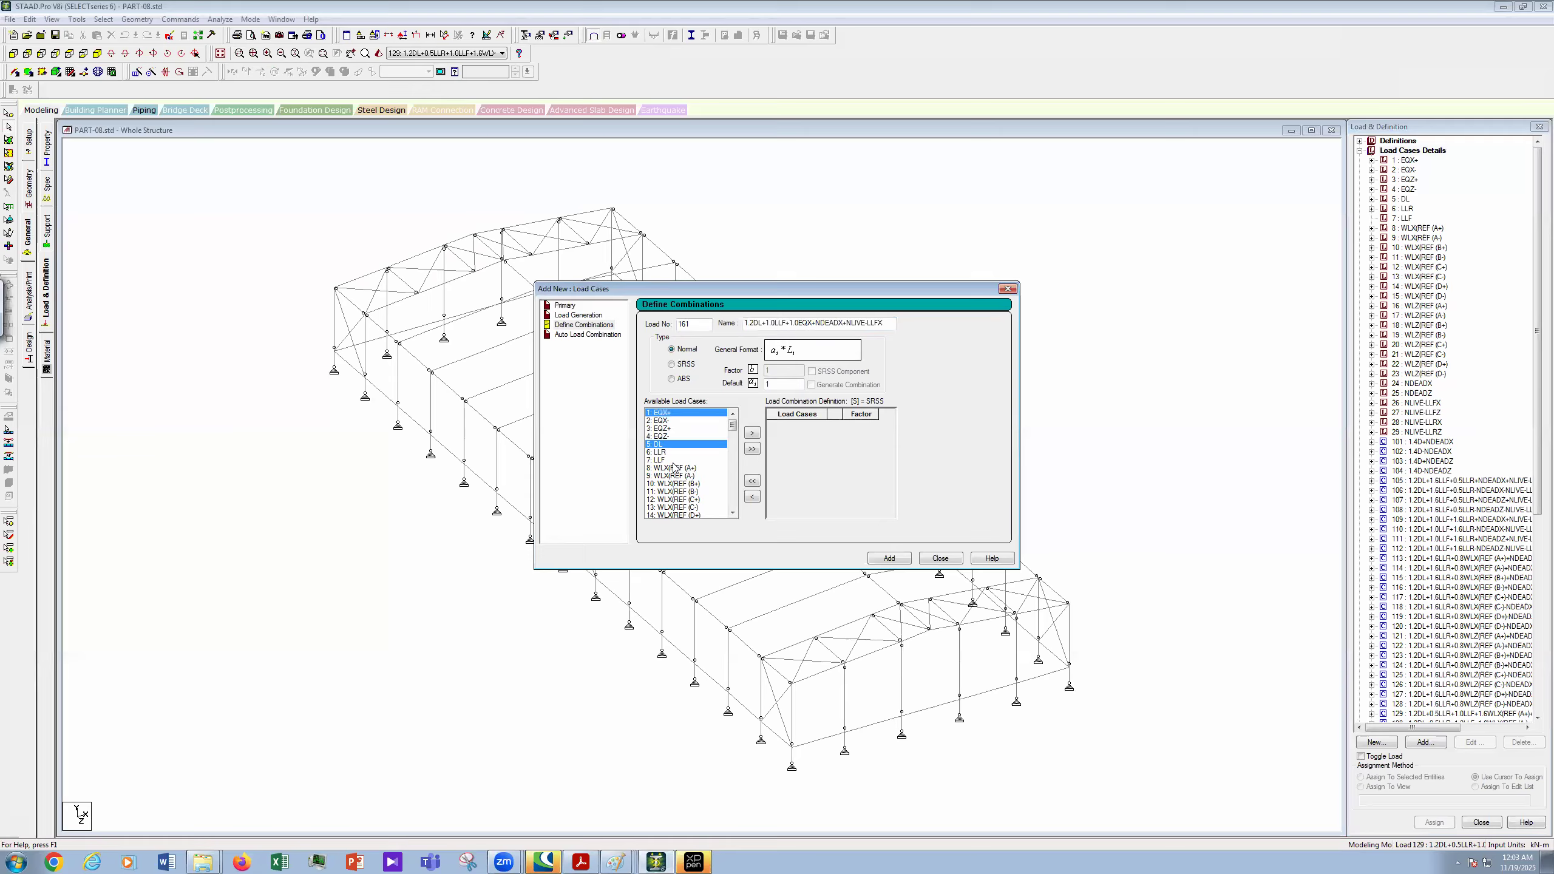
ctrl+click(717, 459)
mouse_move(734, 425)
mouse_down()
mouse_move(735, 511)
mouse_move(744, 440)
mouse_up()
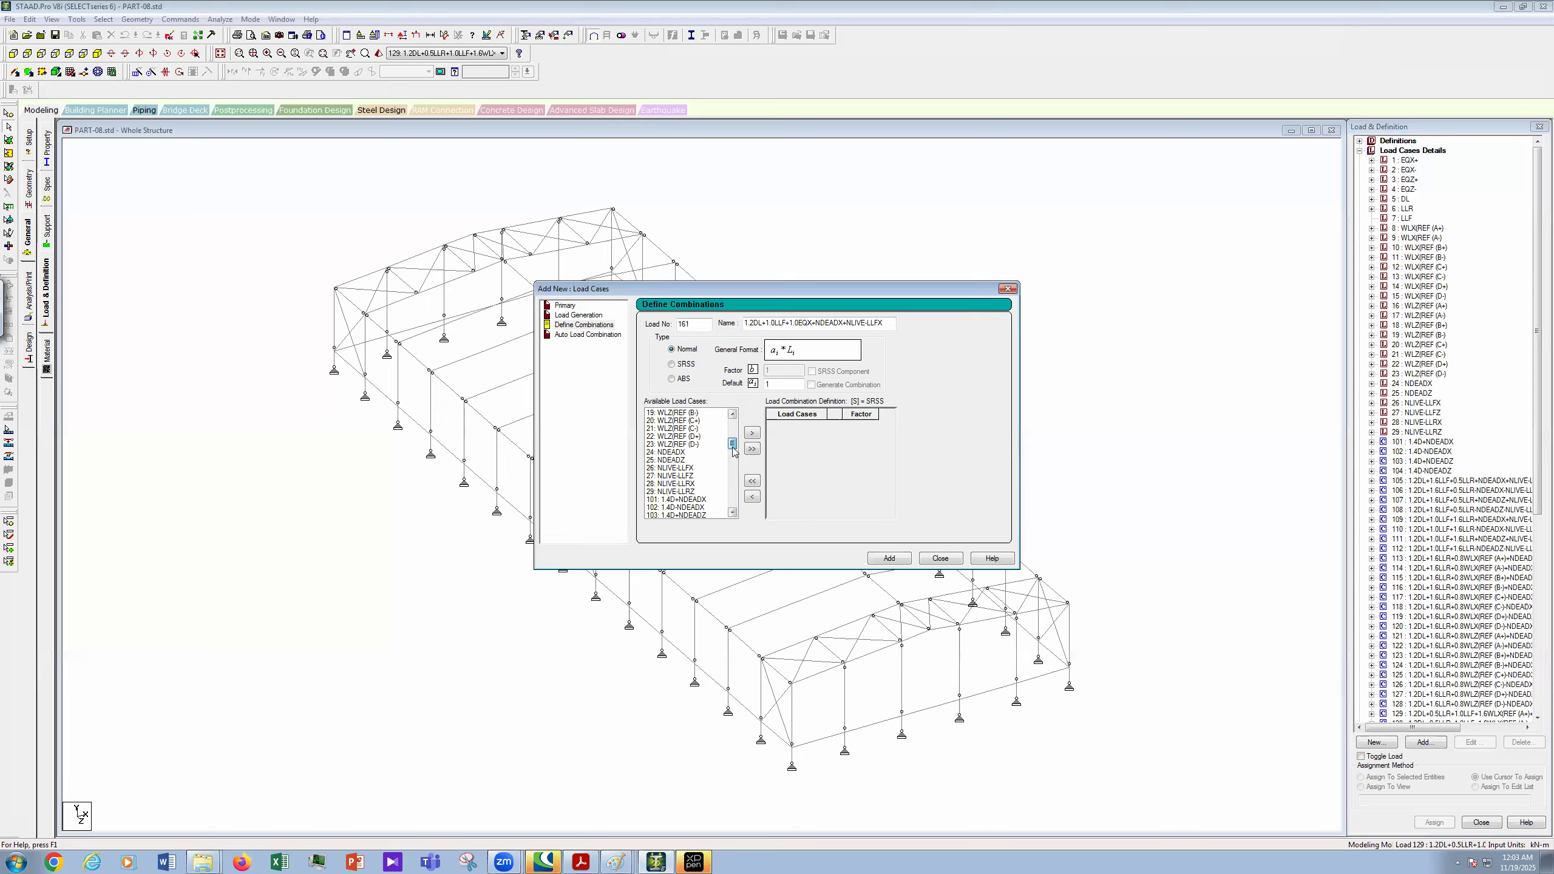
click(685, 453)
ctrl+click(690, 469)
click(753, 433)
- Set the factors of cases 1, 5, 7, 24 and 26 to 1, 1.2, 1.0, 1.2 and 1
click(864, 425)
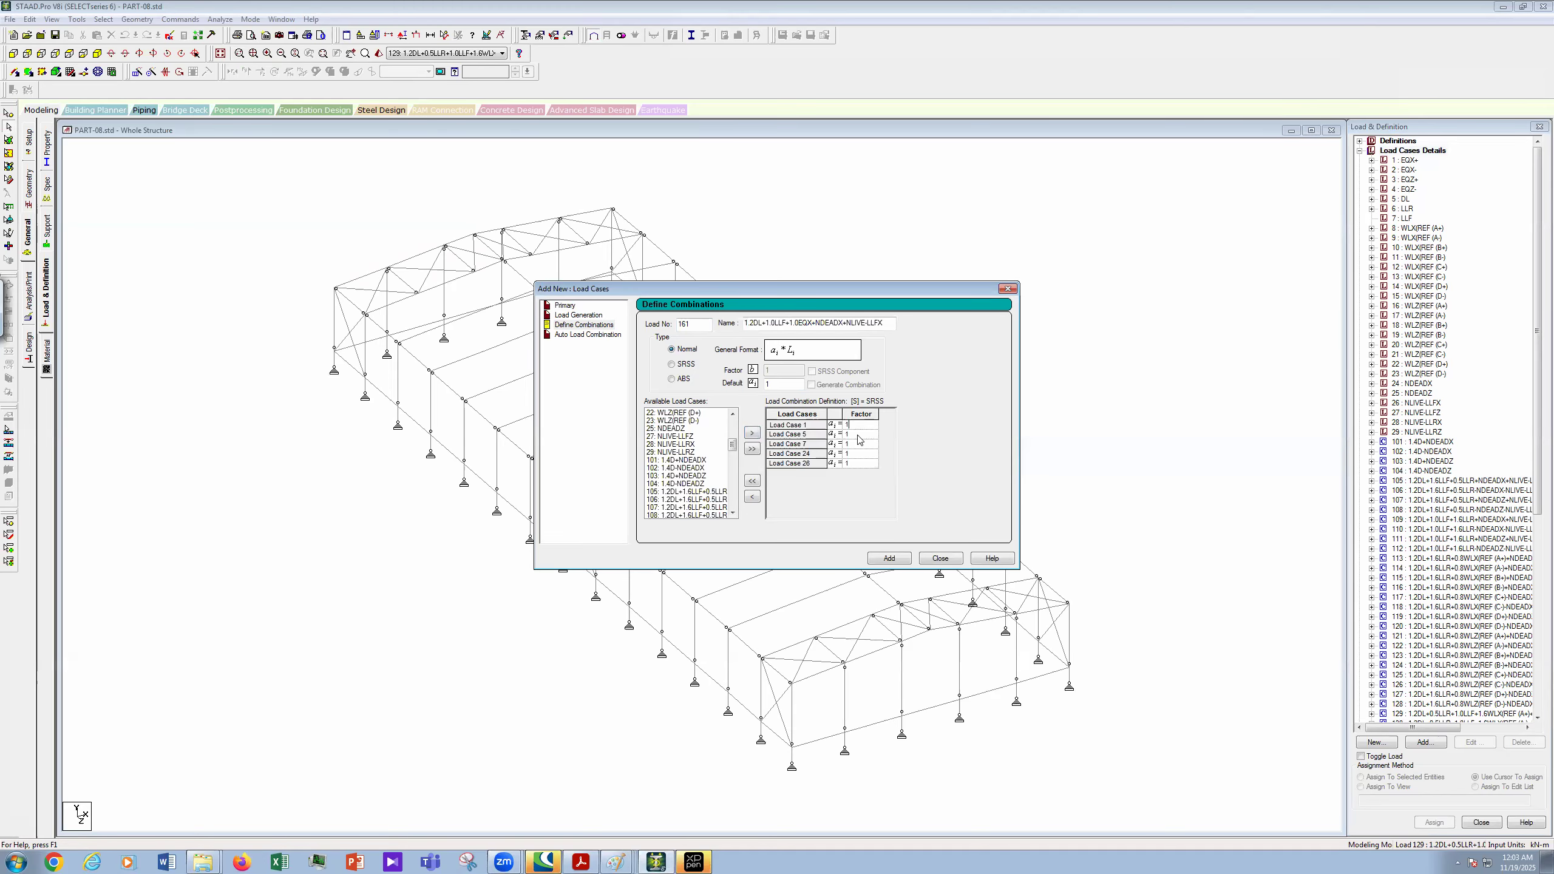
click(859, 434)
text(1.2)
click(859, 444)
click(856, 454)
text(.2)
click(859, 464)
click(617, 861)
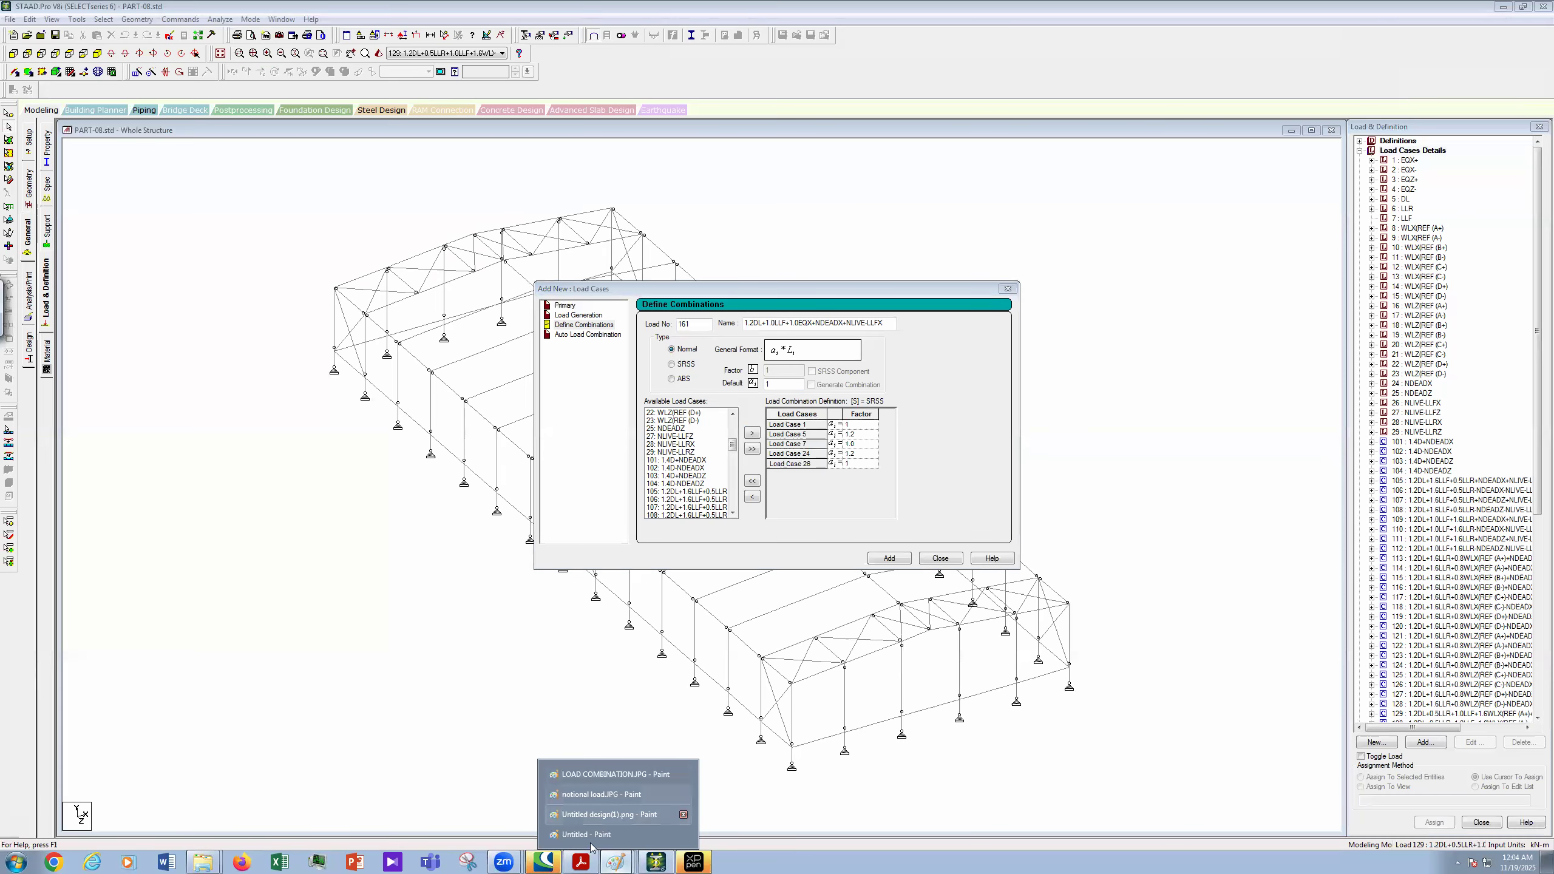
- On Untitled design(1).png, mark the boxed ASCE 0.09D result and handwrite Ev = 0.09 beside the BNBC formula
click(609, 814)
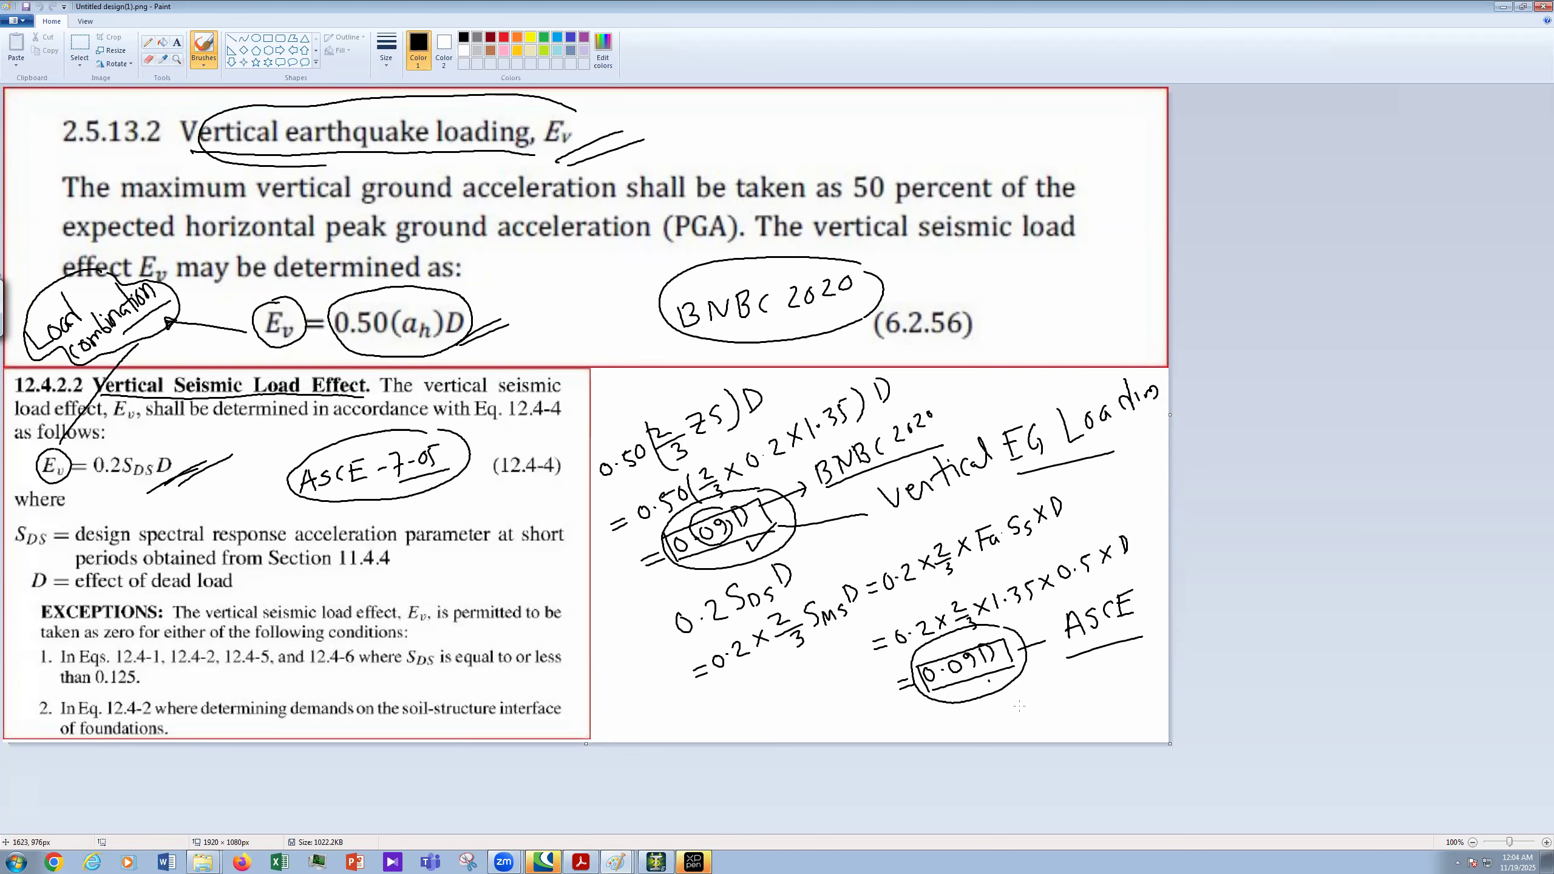
drag(989, 681, 1021, 713)
mouse_move(535, 283)
mouse_down()
mouse_move(534, 330)
mouse_move(548, 296)
mouse_up()
drag(540, 330, 570, 301)
drag(576, 286, 589, 280)
drag(585, 293, 602, 263)
click(621, 263)
drag(623, 248, 630, 243)
drag(647, 242, 644, 260)
mouse_move(652, 234)
mouse_down()
mouse_move(654, 260)
mouse_move(673, 240)
mouse_up()
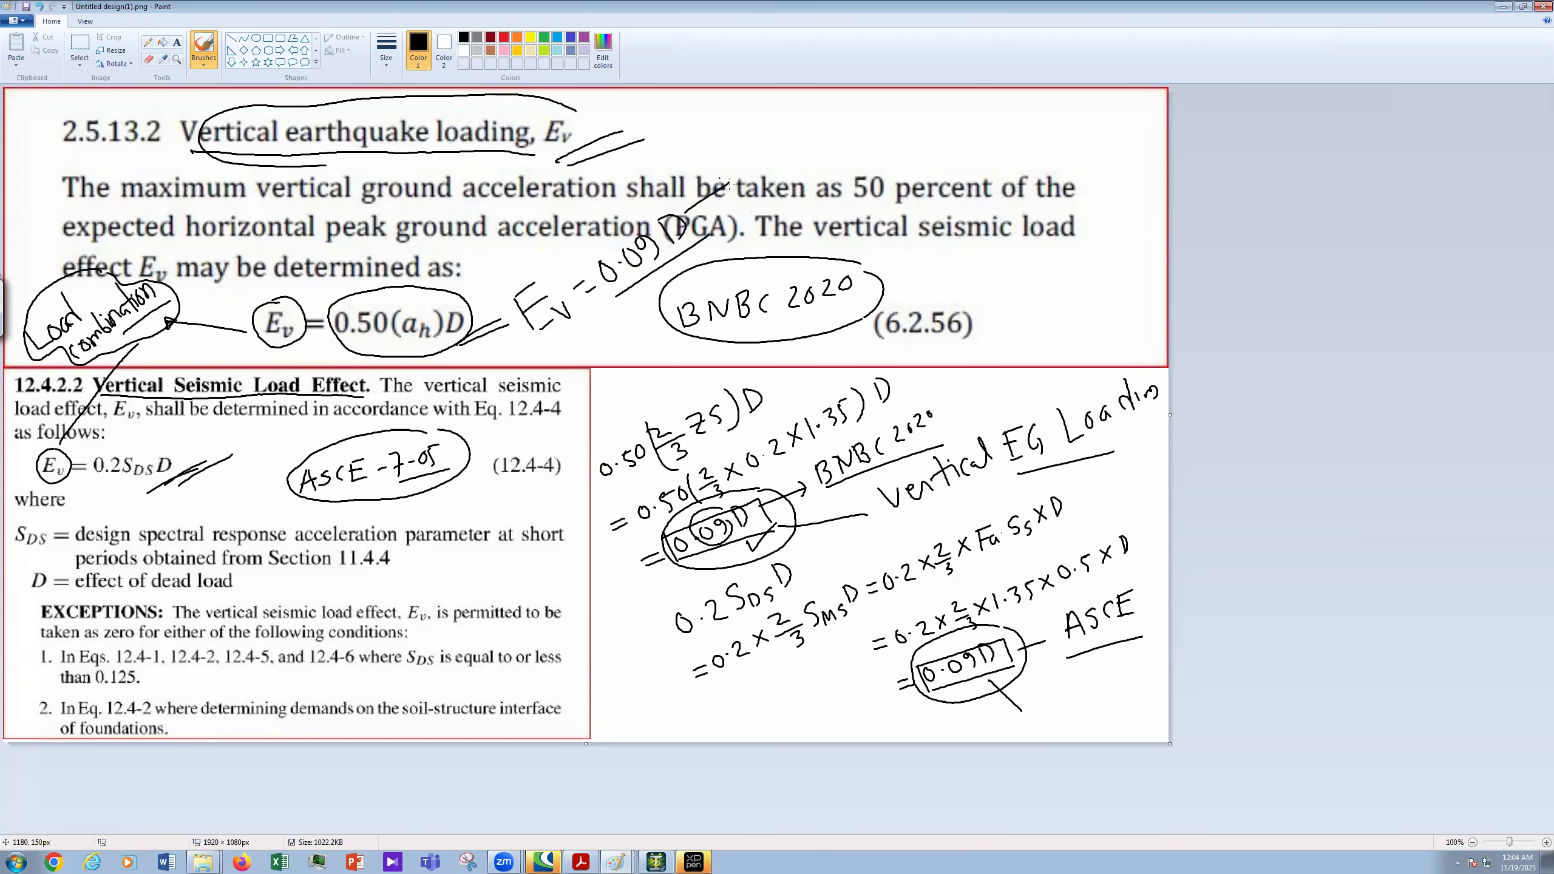
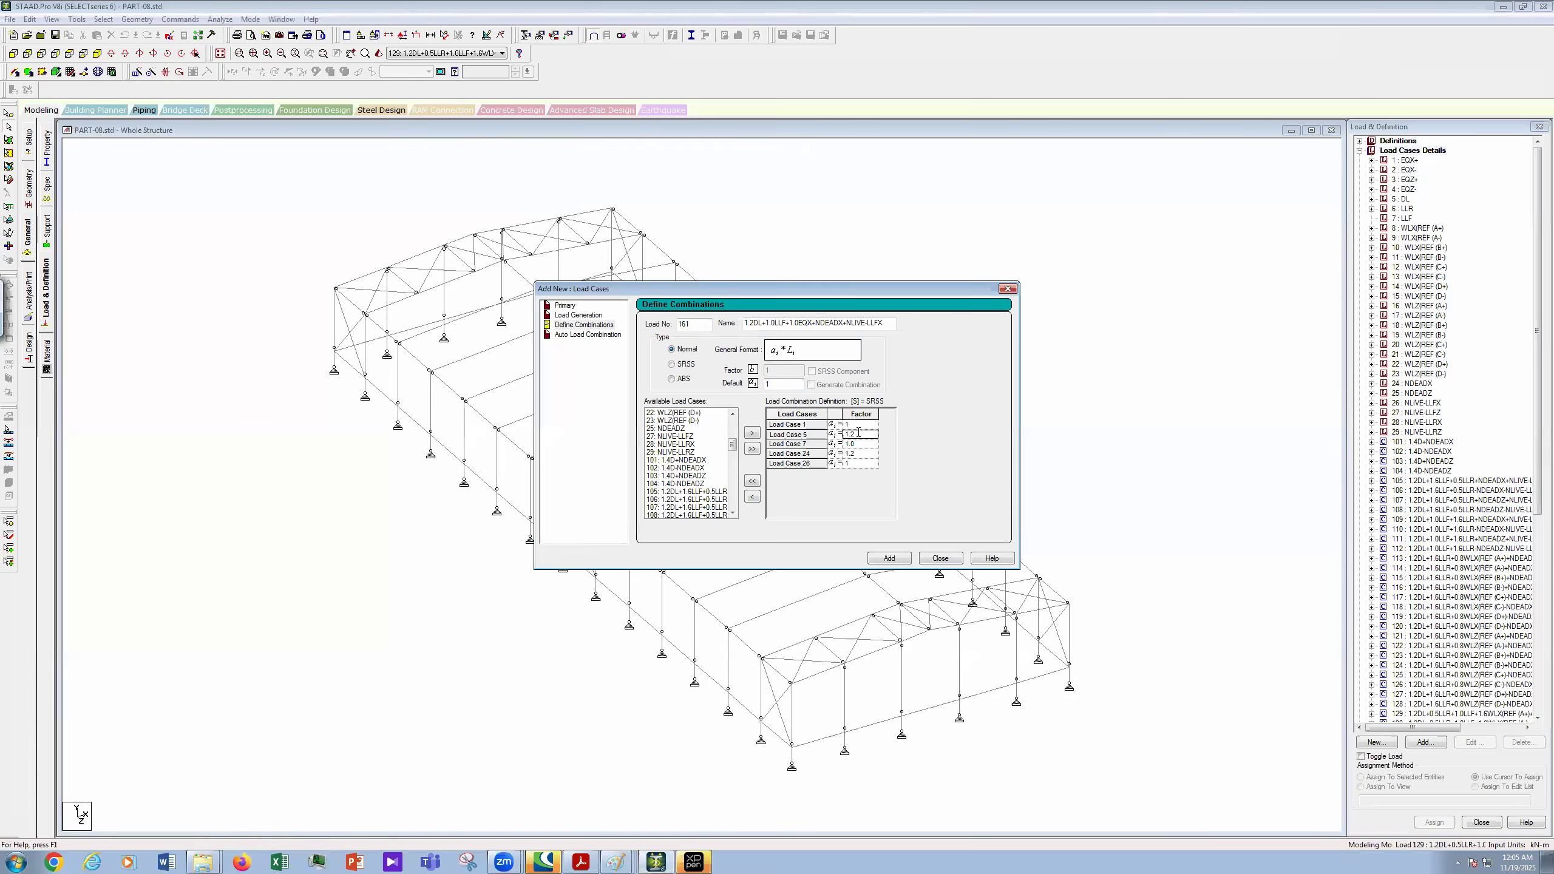
- Change Load Case 5's factor to 1.29 and update the combination name to match
click(858, 433)
text(9)
click(755, 326)
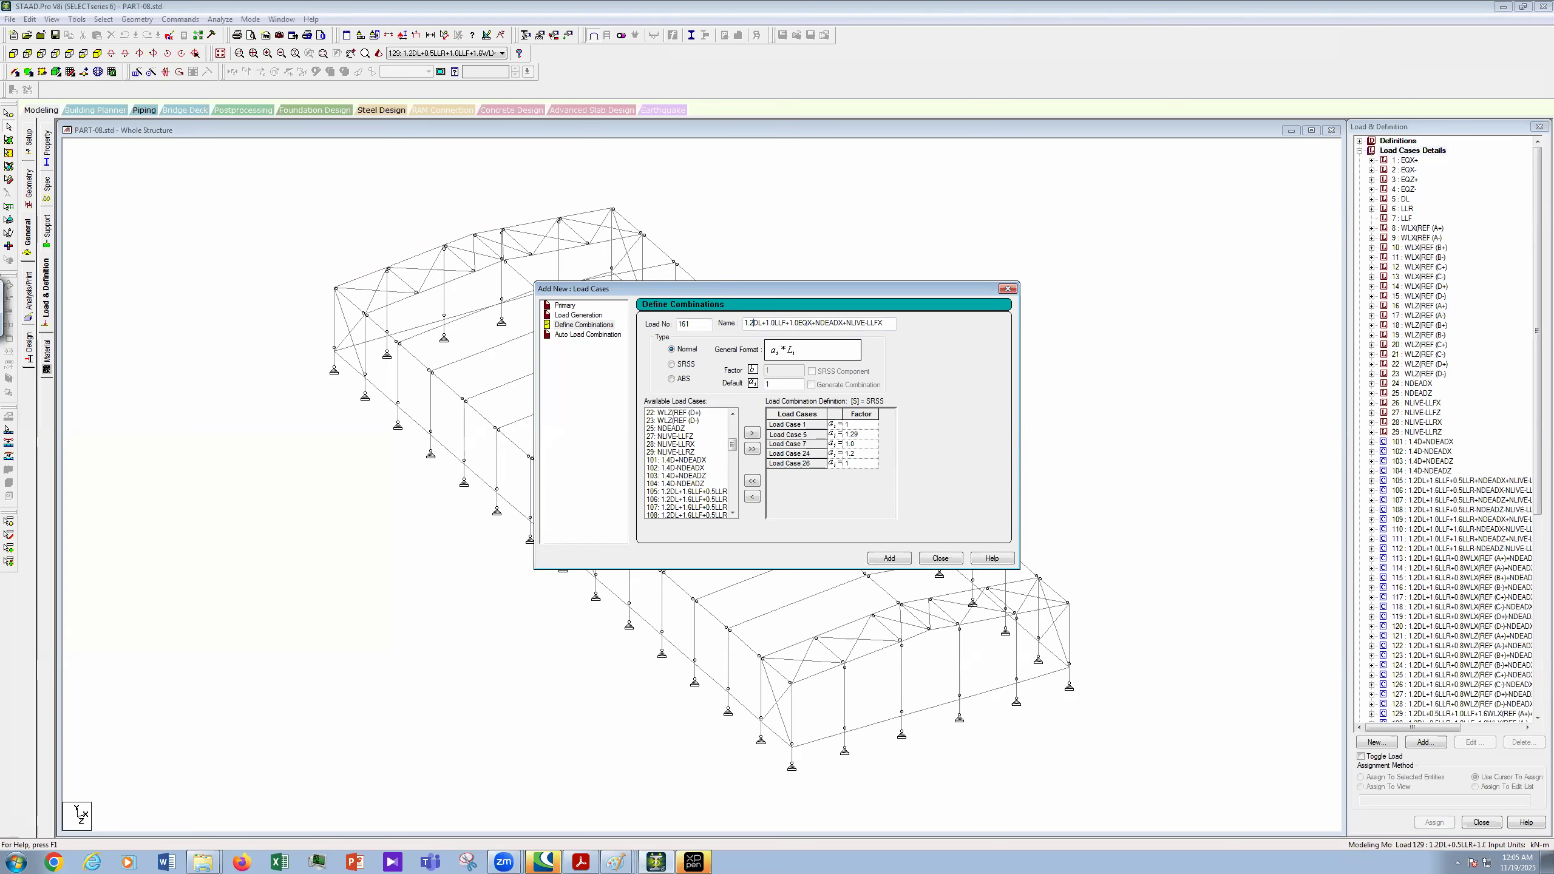
text(9)
- Copy the 1.29DL… combination name and add combination 161 to the load list
double_click(811, 319)
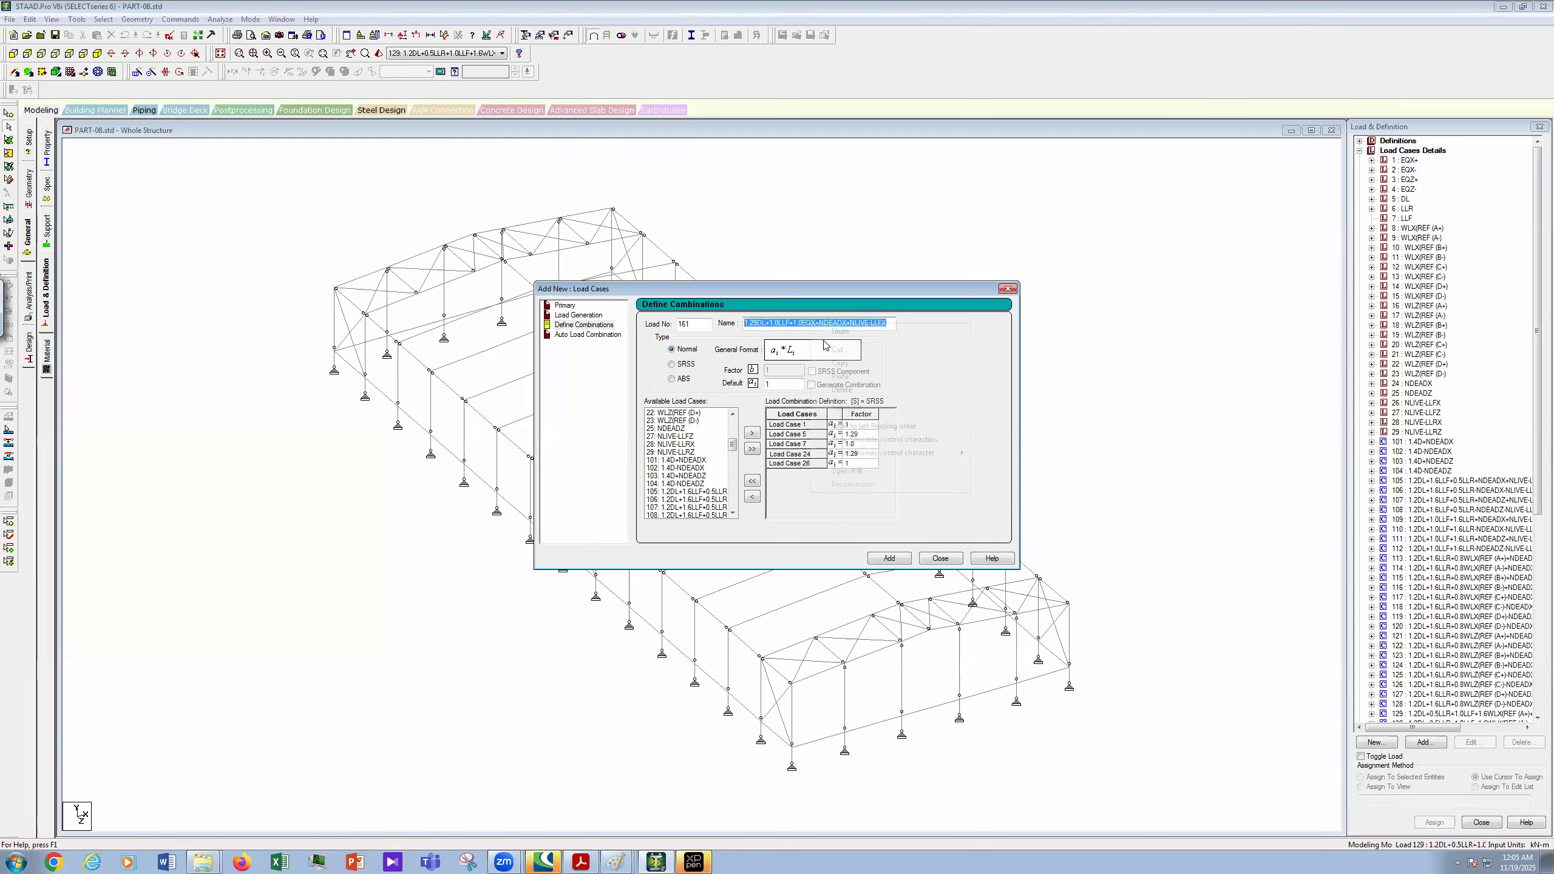
right_click(811, 323)
click(909, 495)
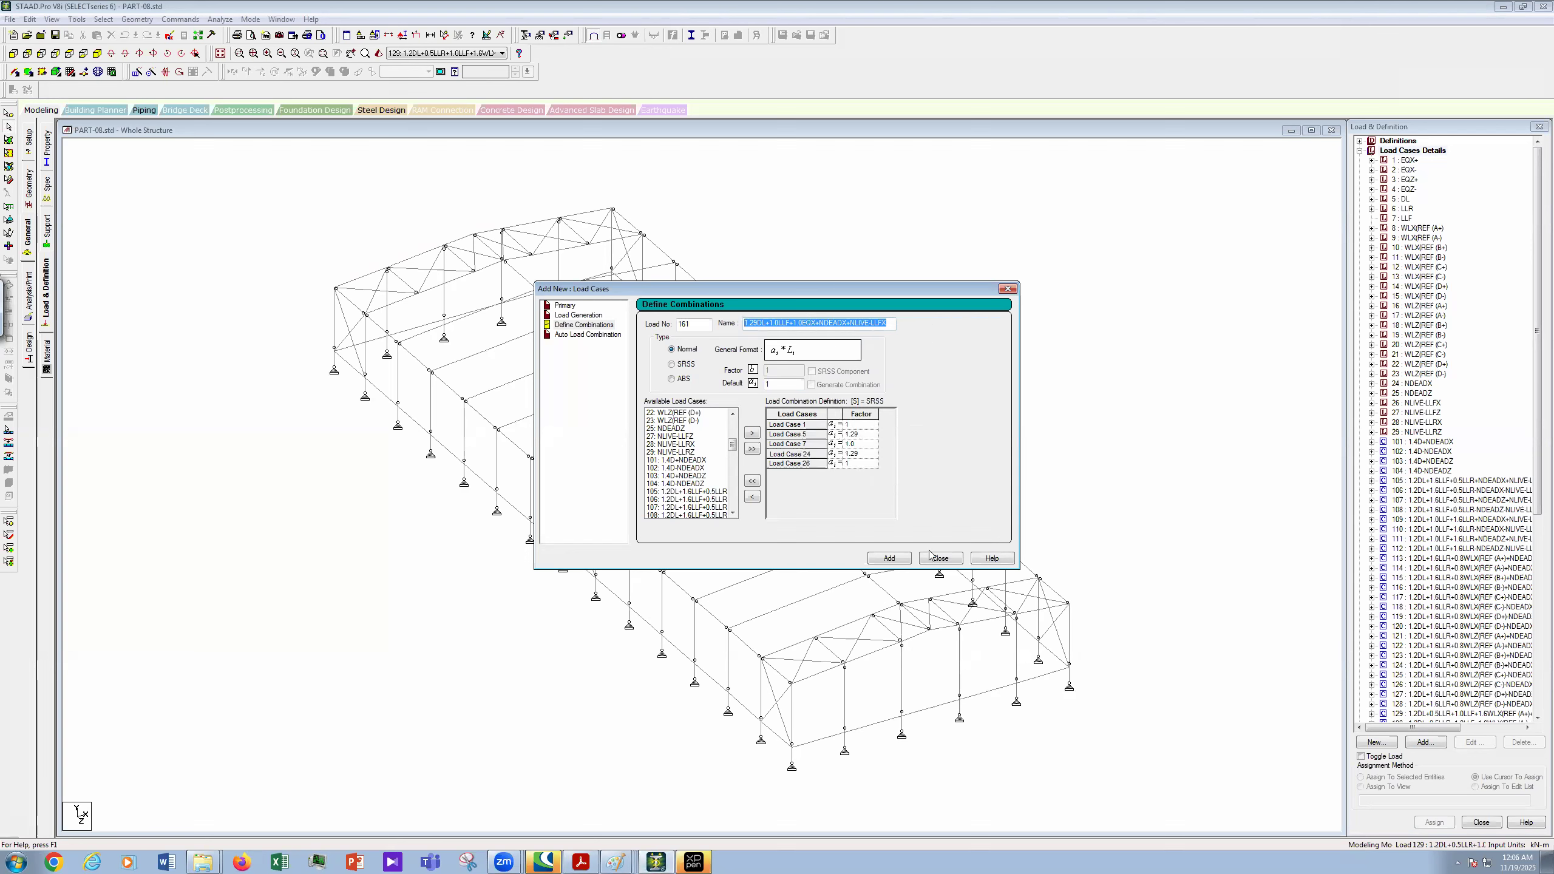
click(891, 560)
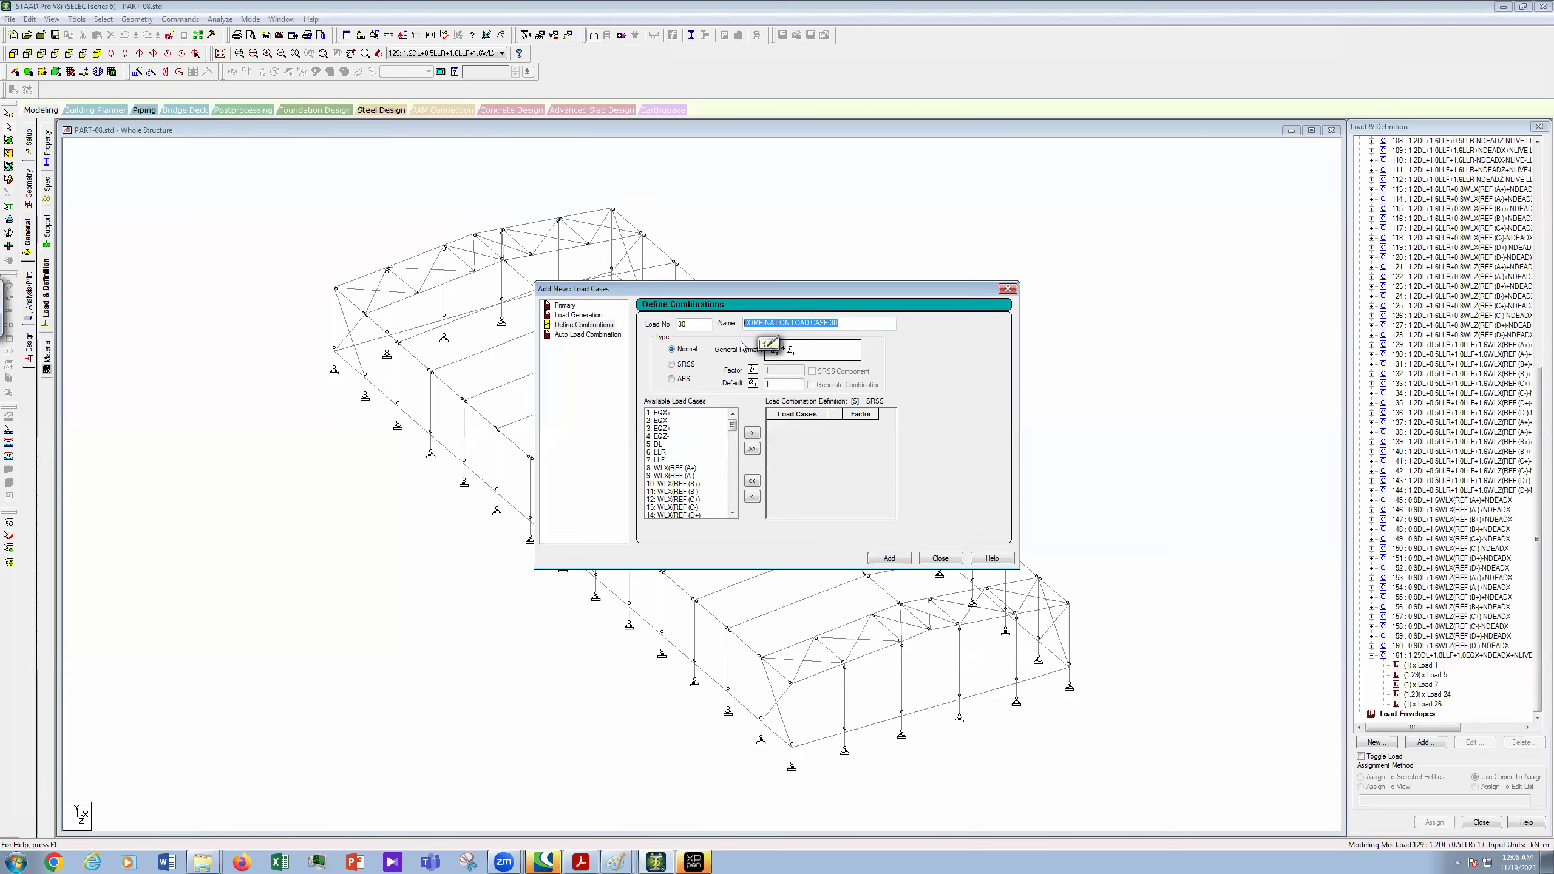
- Close the new-entry dialog and insert (+) after EQX in combination 161's name
key(ctrl+v)
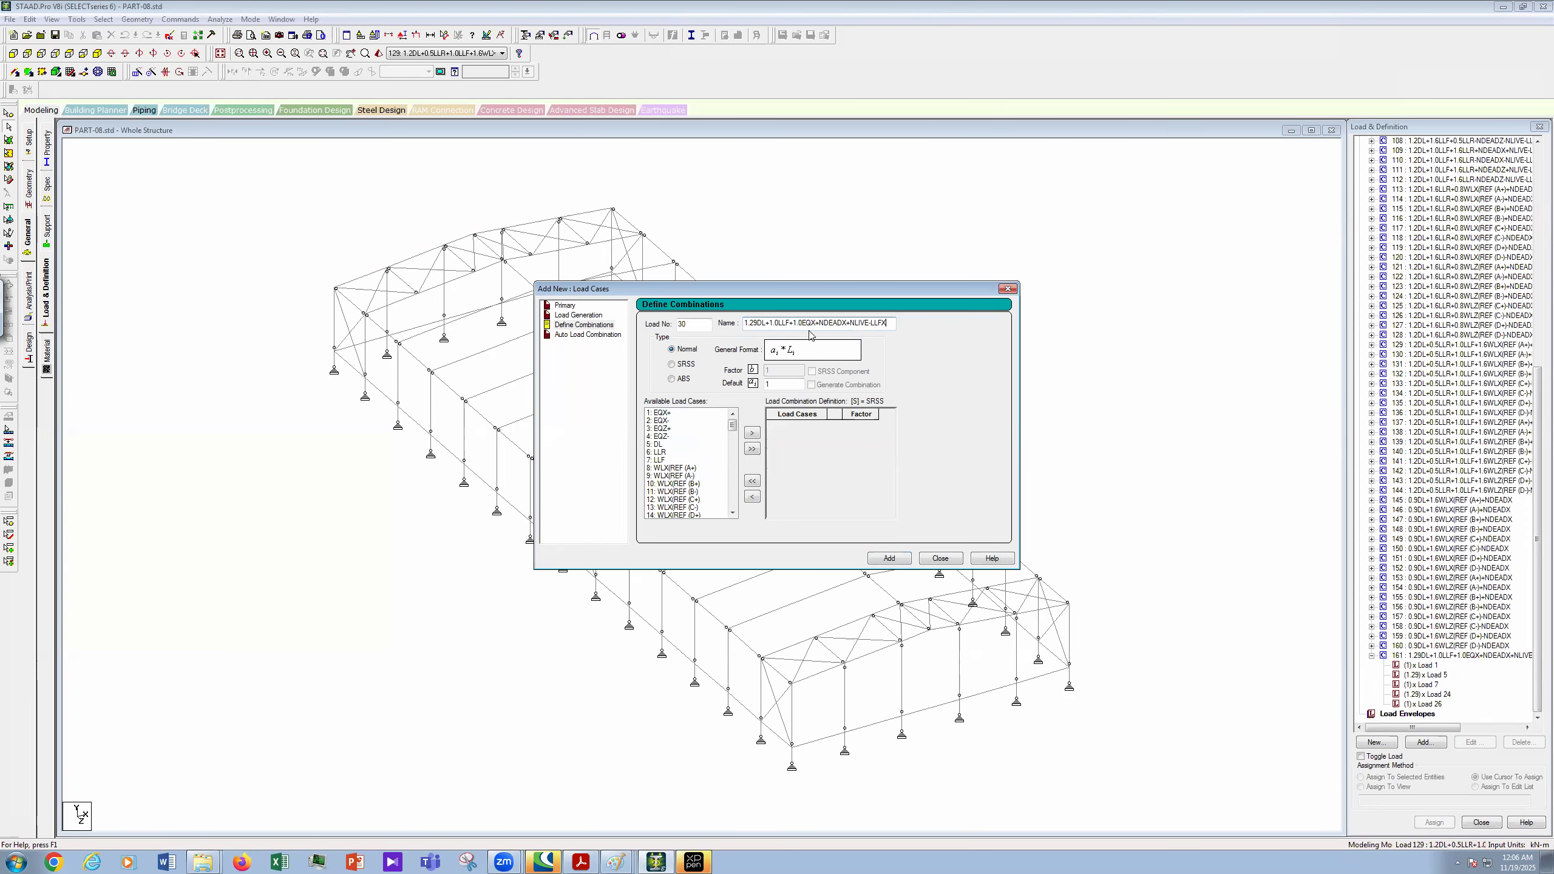
click(940, 558)
double_click(1477, 657)
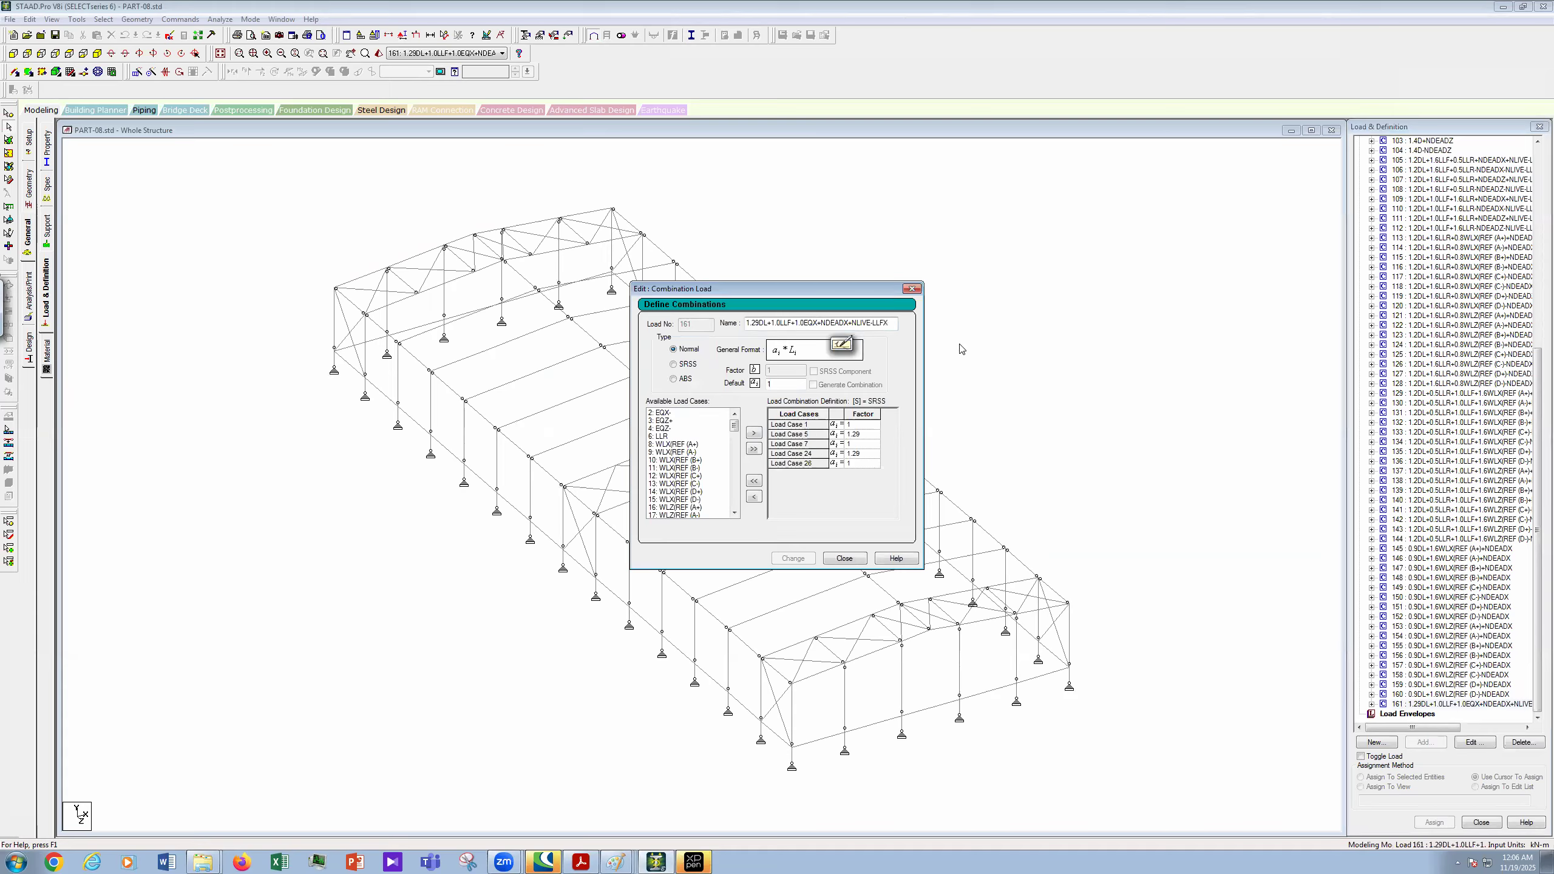
text(()
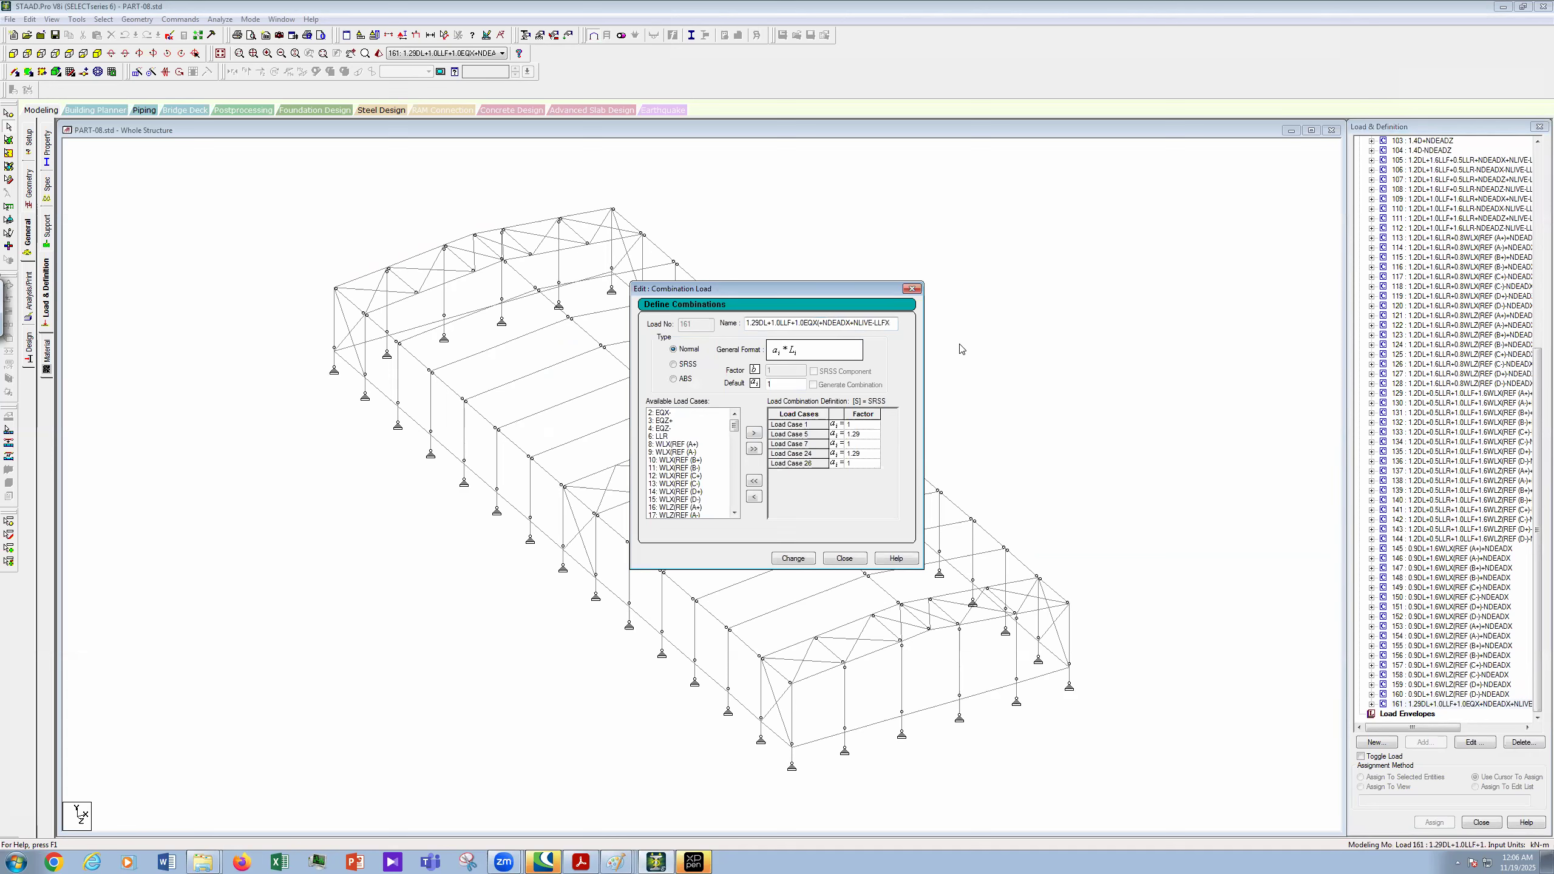
text(+)+)
drag(1536, 307, 1419, 162)
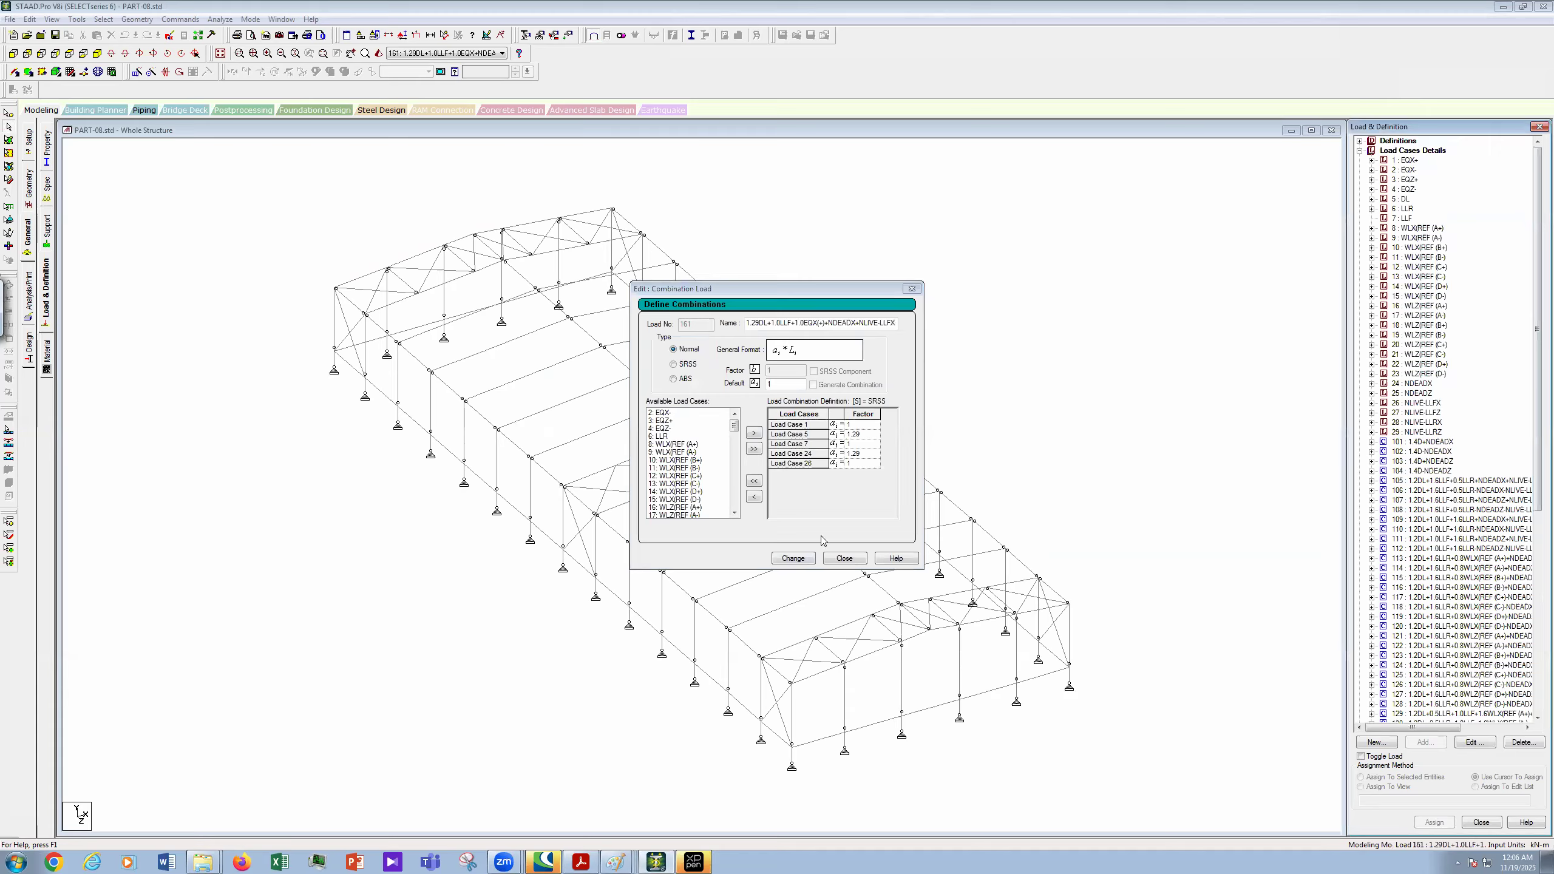
- Copy the revised EQX(+) name and apply the change to combination 161
click(806, 323)
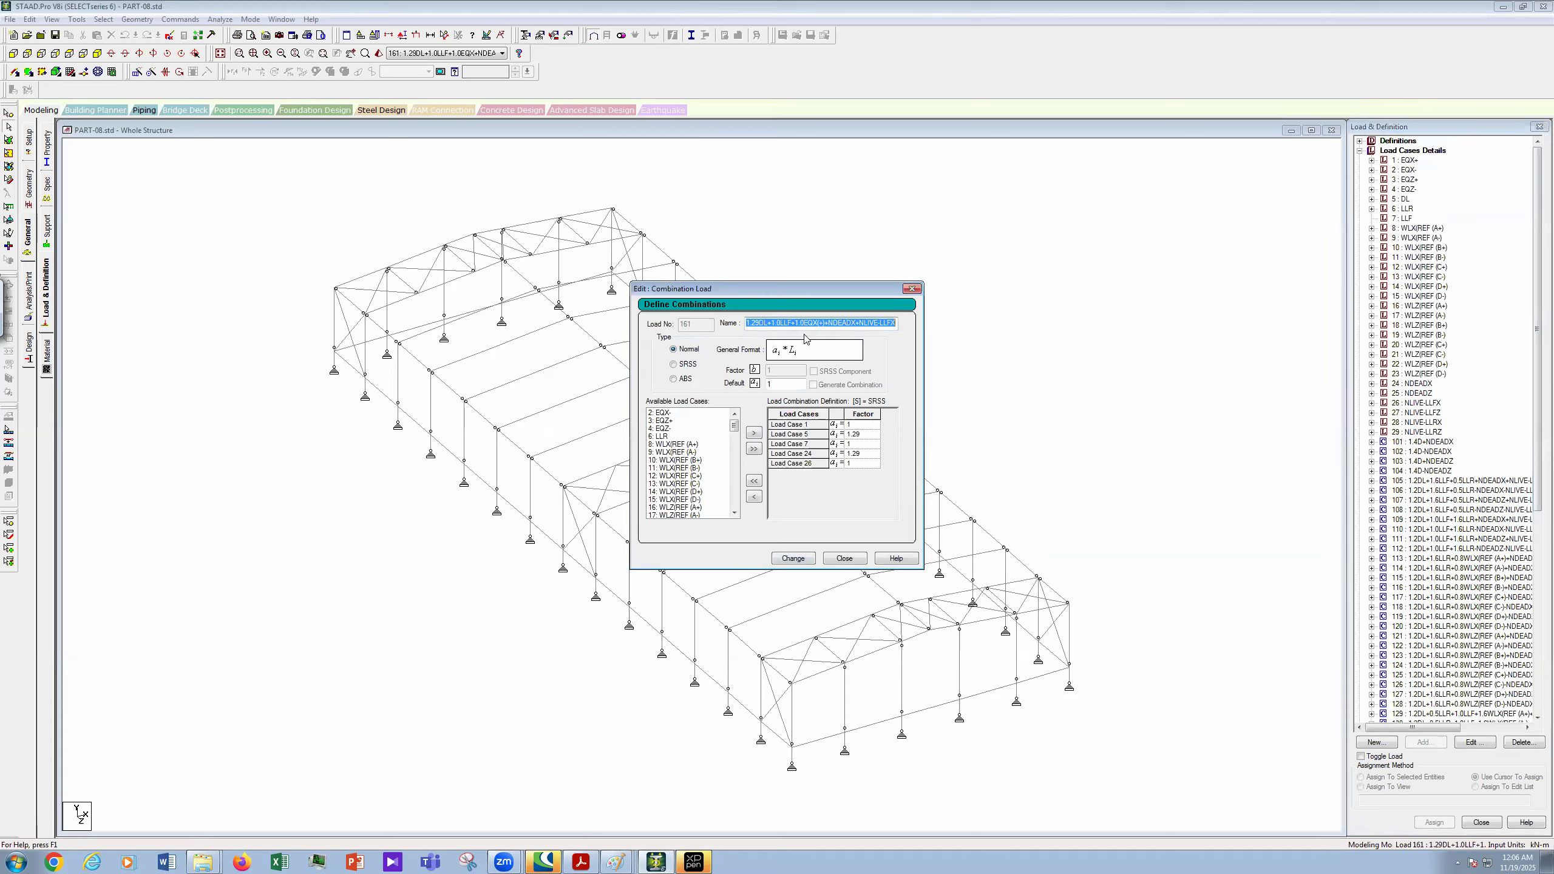
right_click(800, 322)
click(842, 363)
click(803, 556)
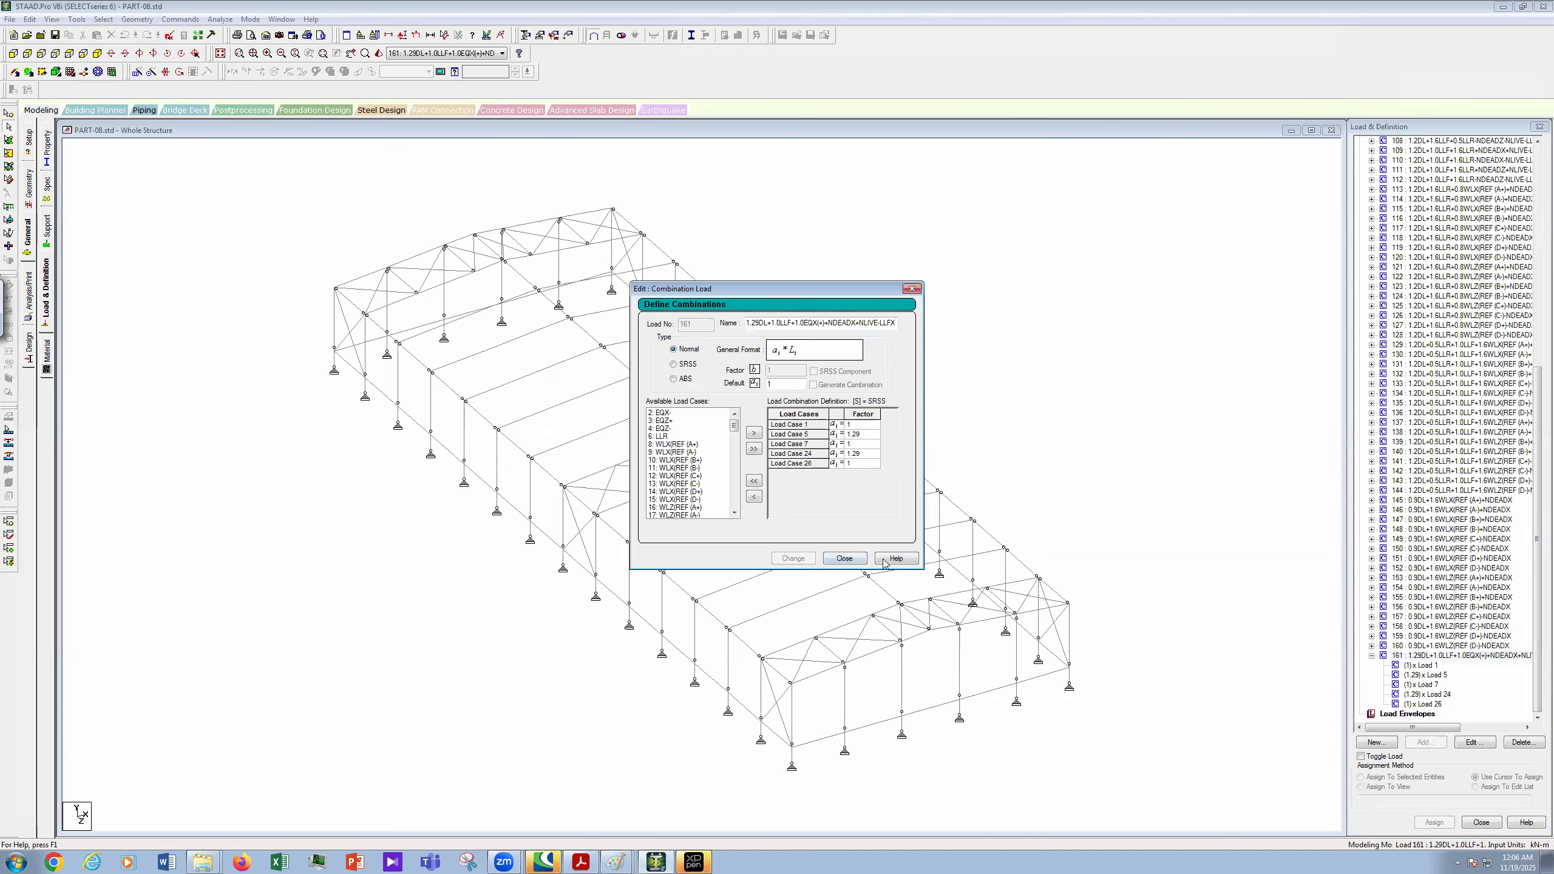
drag(1535, 523, 1536, 287)
scroll(1537, 291, up, 5)
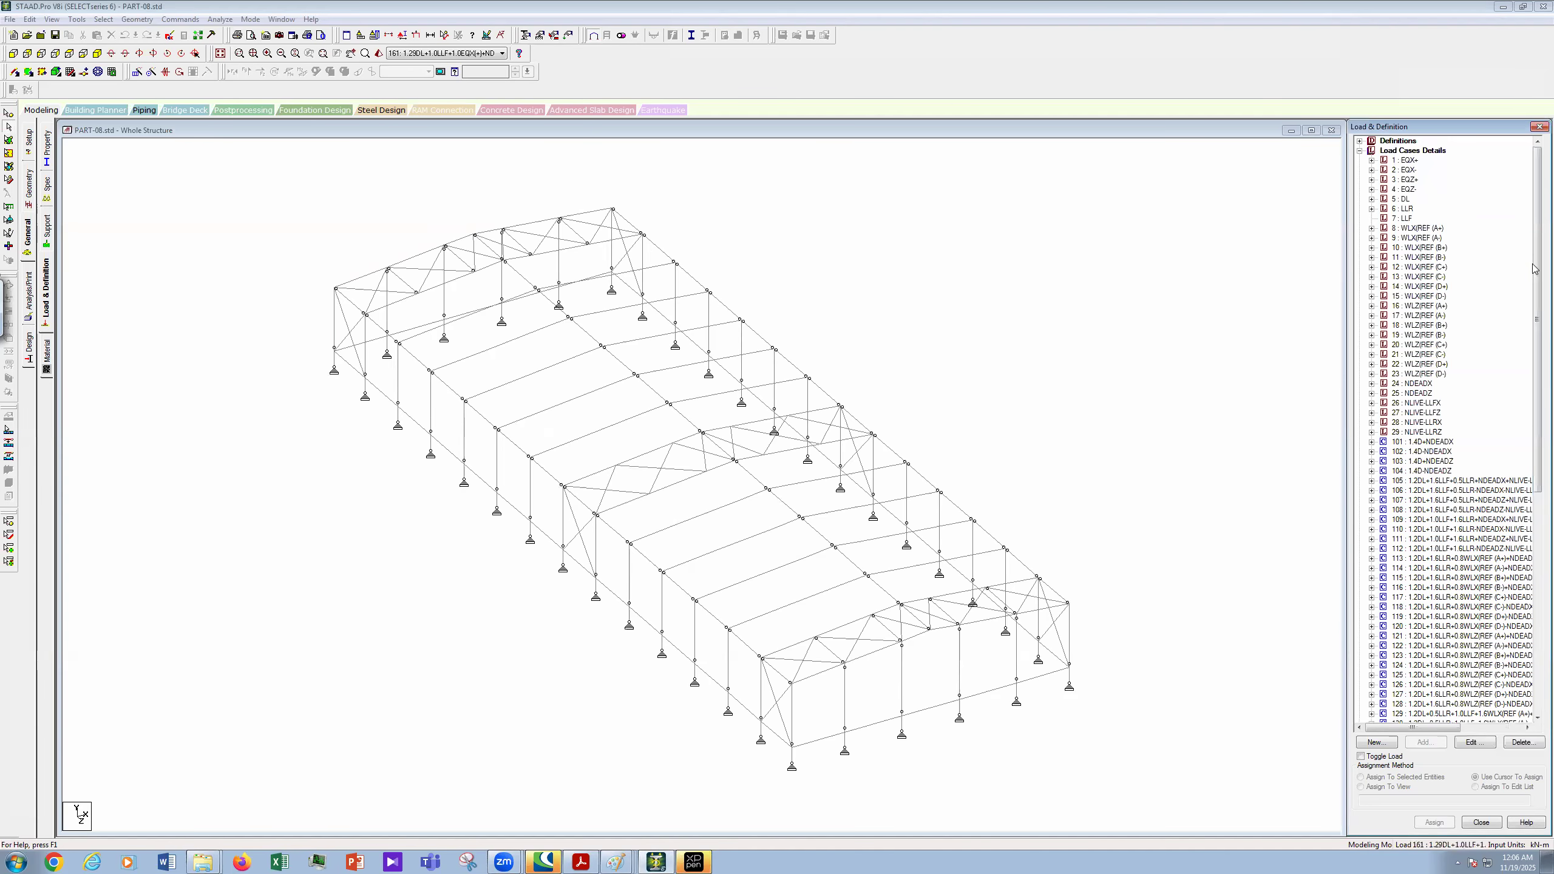
- Start combination 162, pasting the previous name and changing the EQX(+) terms to EQX(-)
click(1412, 151)
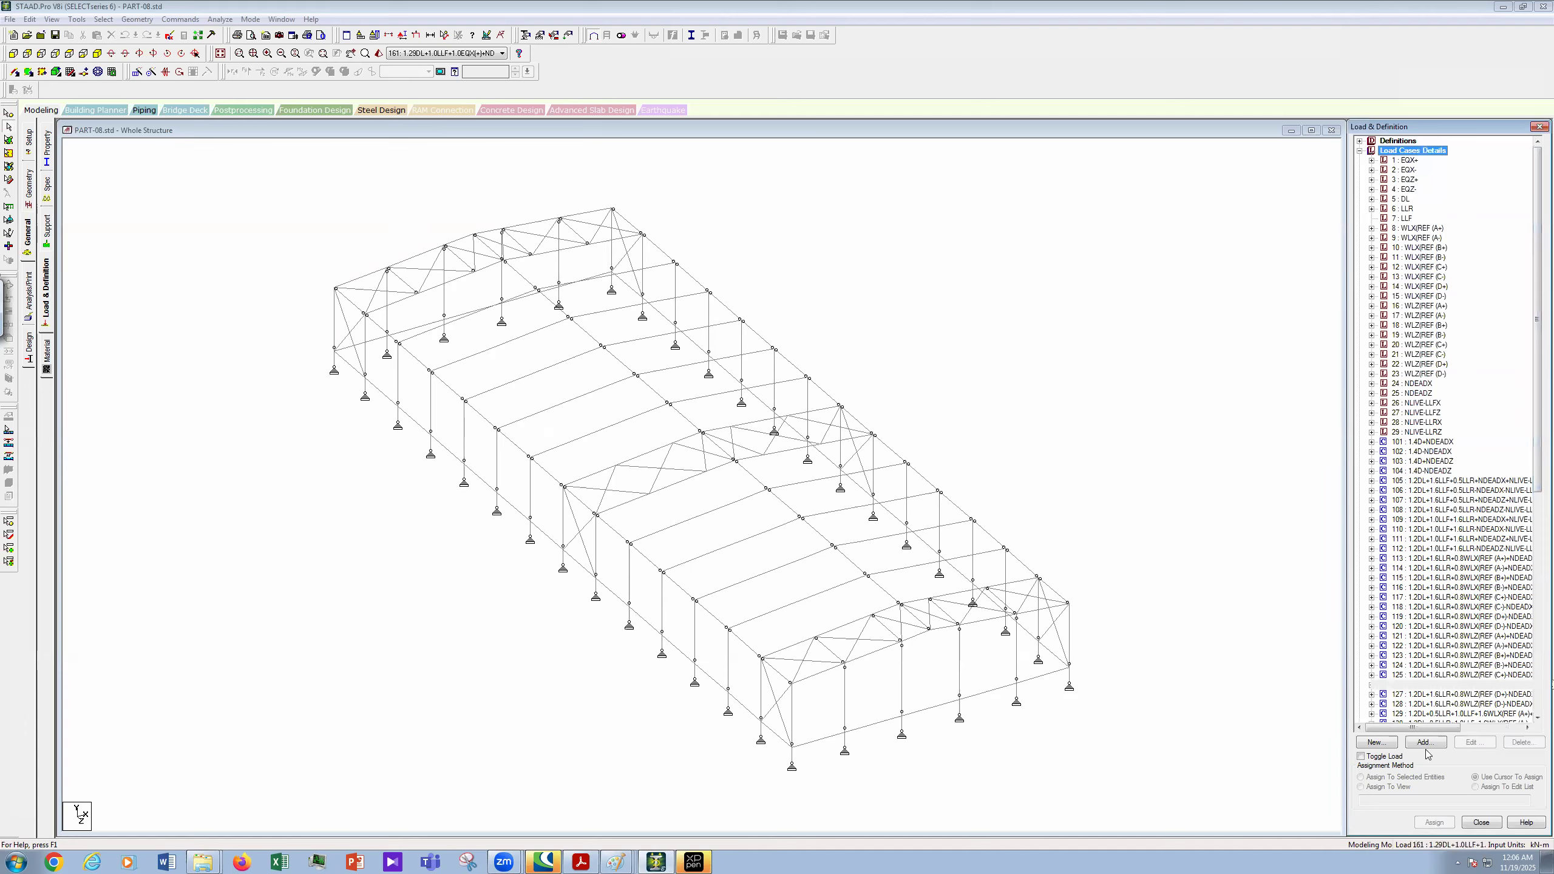
click(1425, 743)
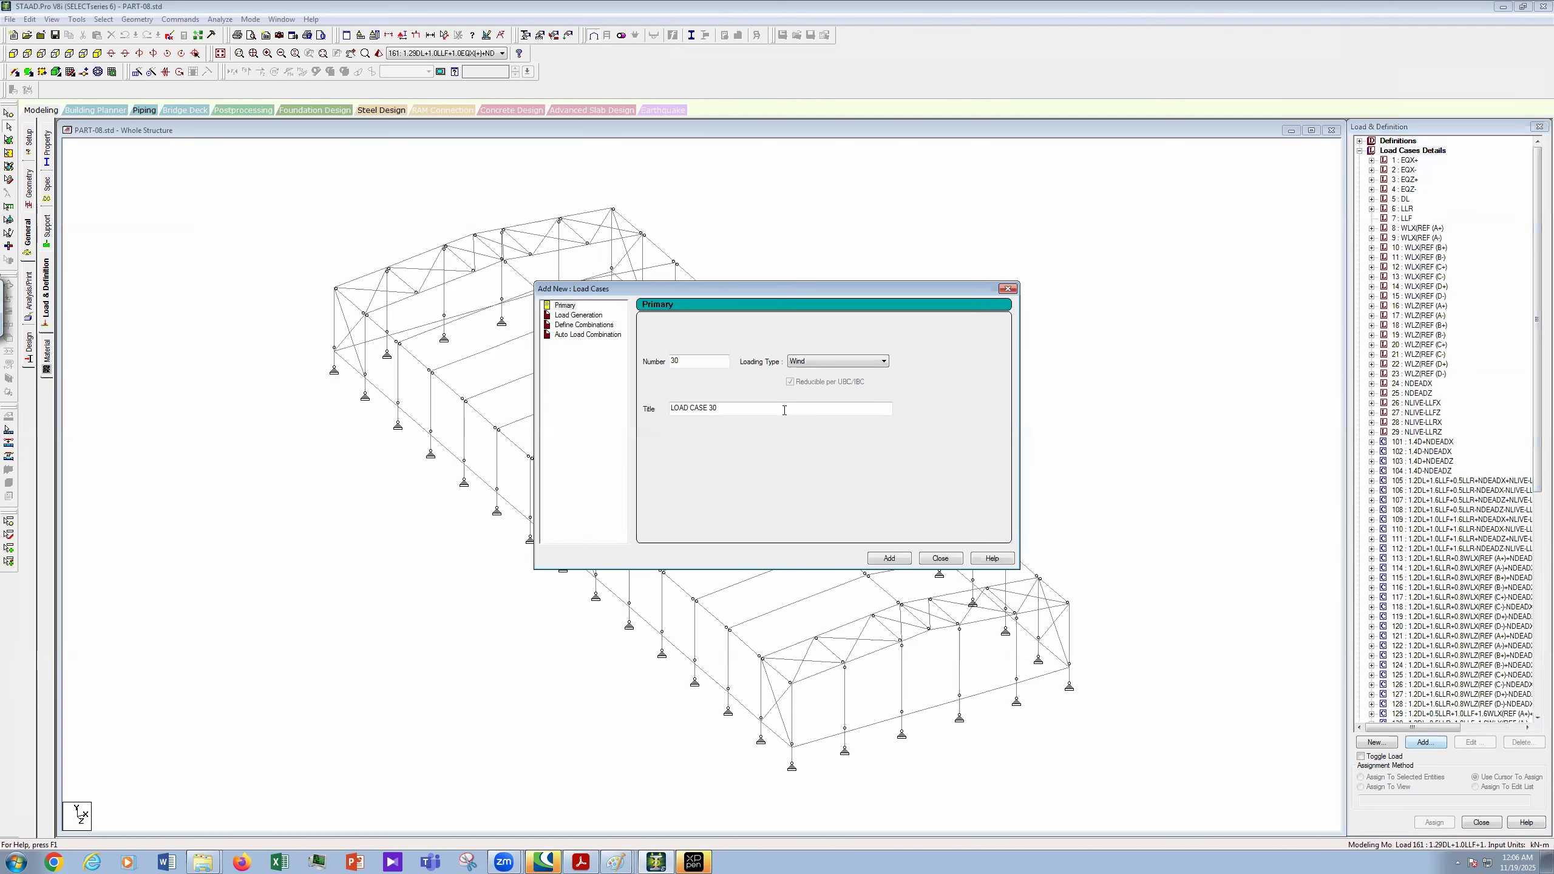
click(588, 324)
drag(691, 324, 630, 342)
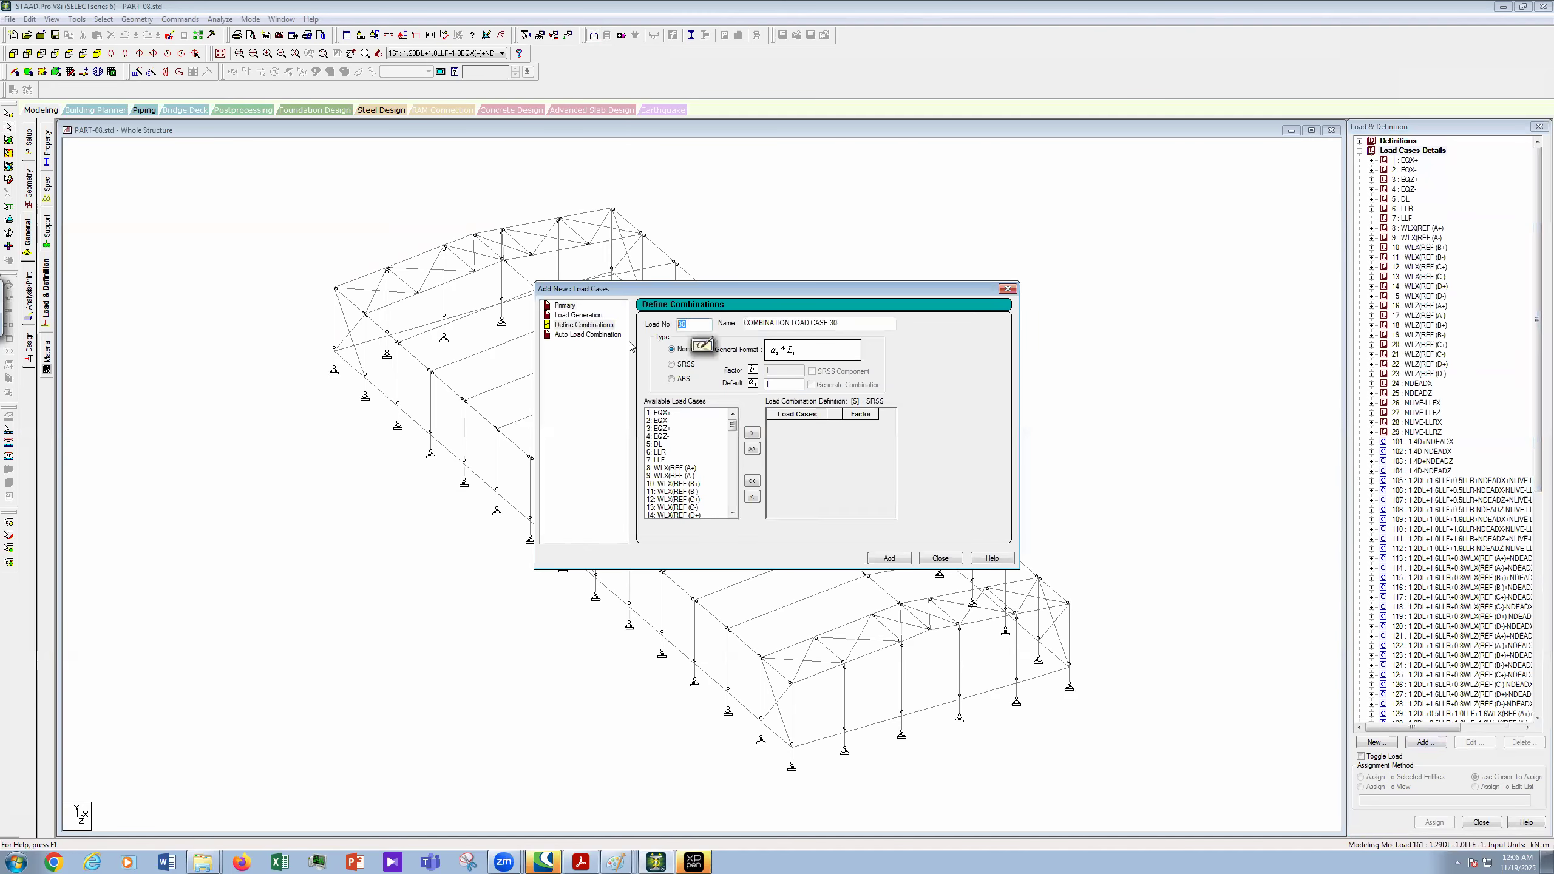
text(162)
key(Tab)
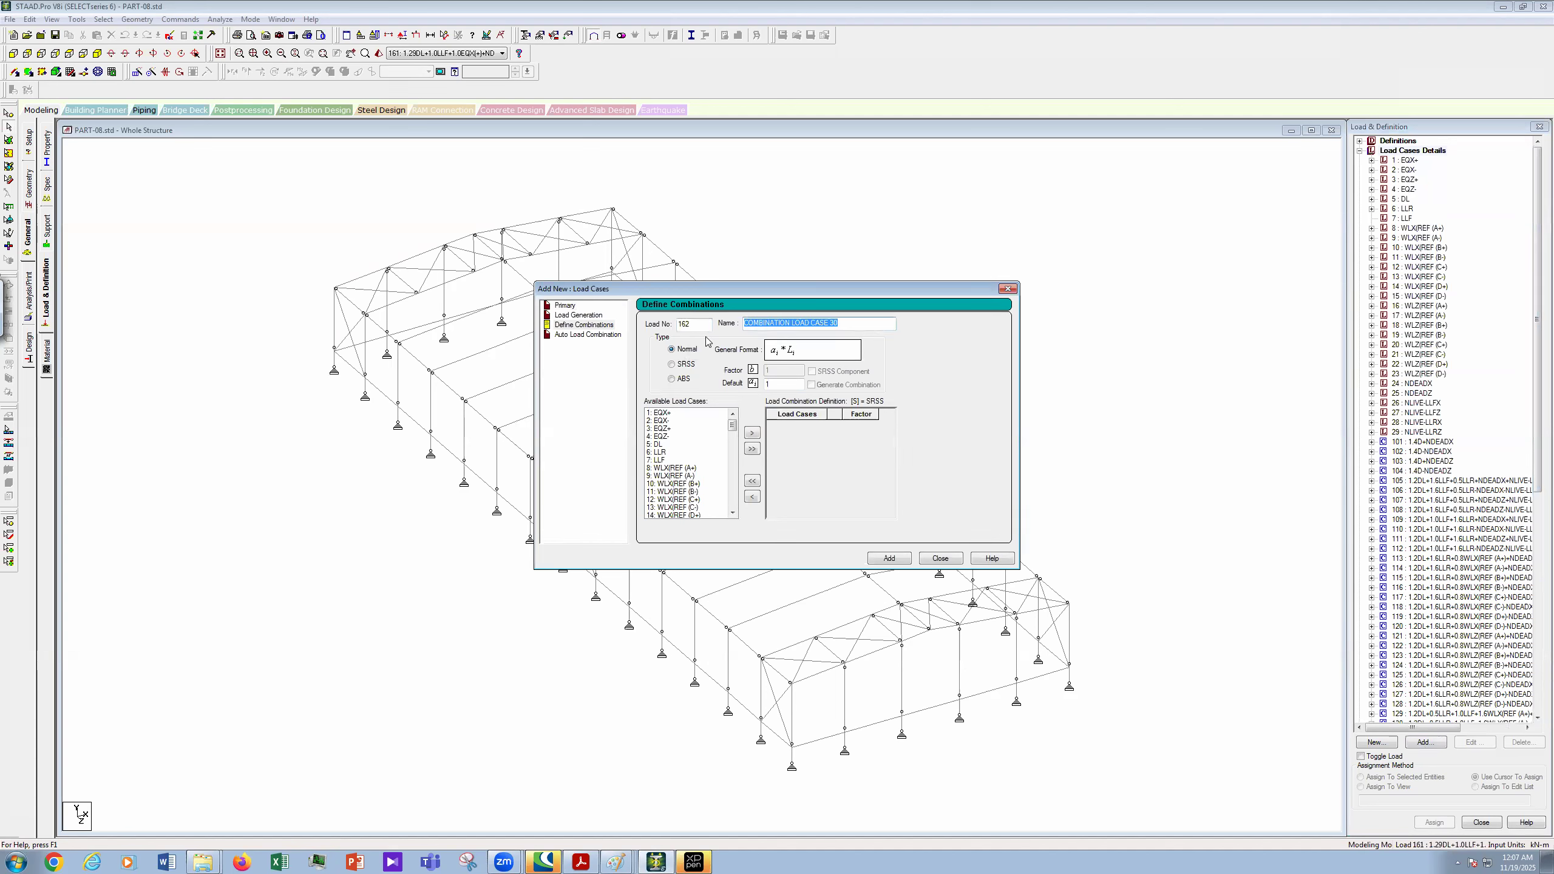
key(ctrl+v)
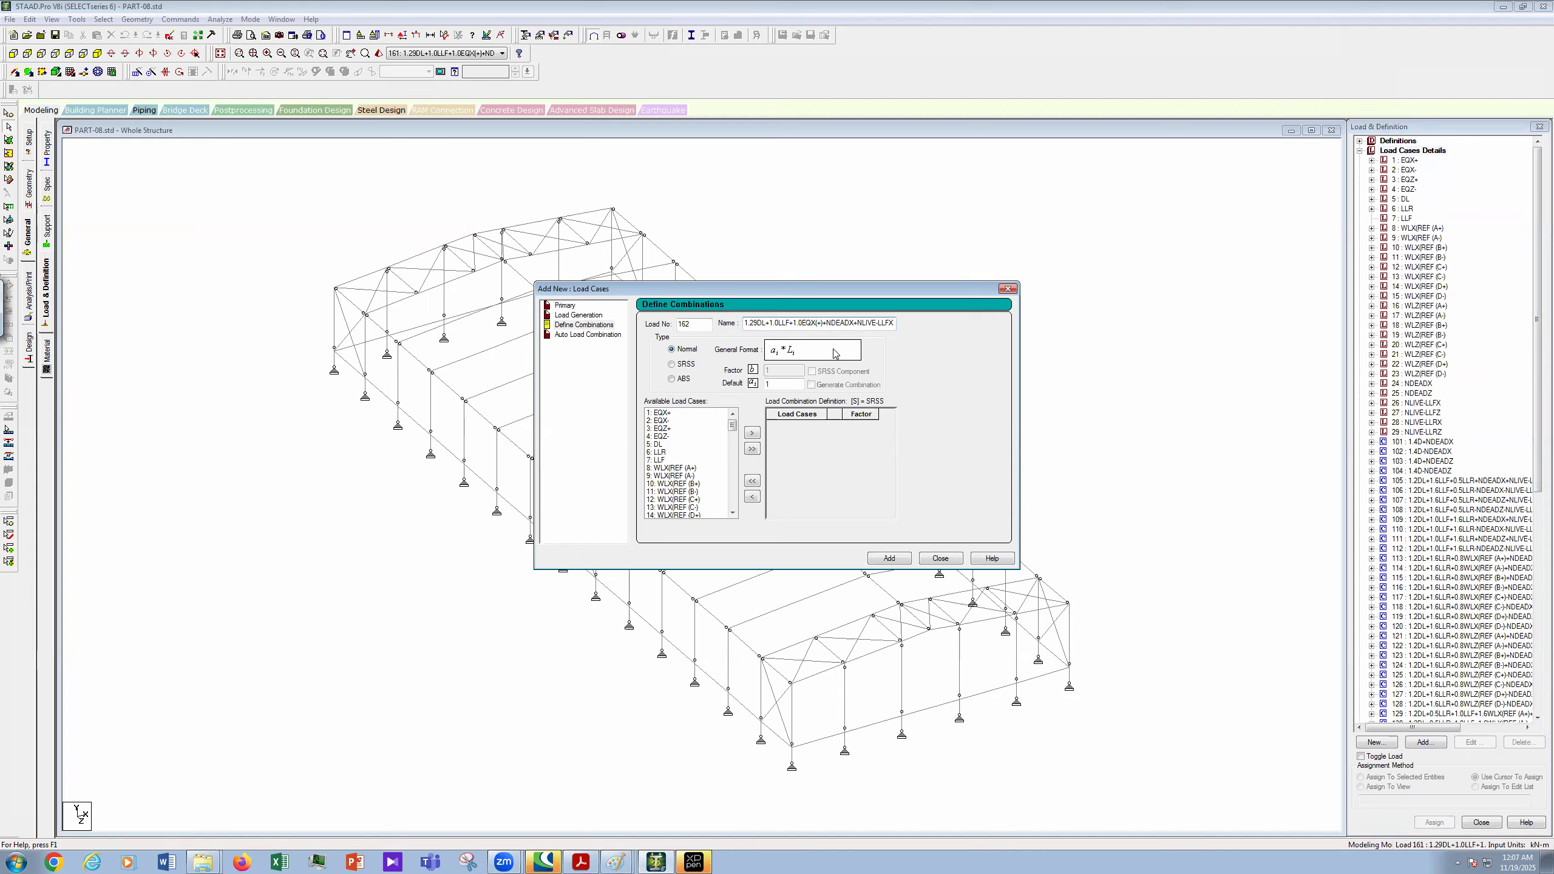
key(BackSpace)
text(-)
key(Delete)
key(BackSpace)
text(-)
- Add load cases 2, 5, 7, 24 and 26 at factor 1 and save combination 162
click(663, 421)
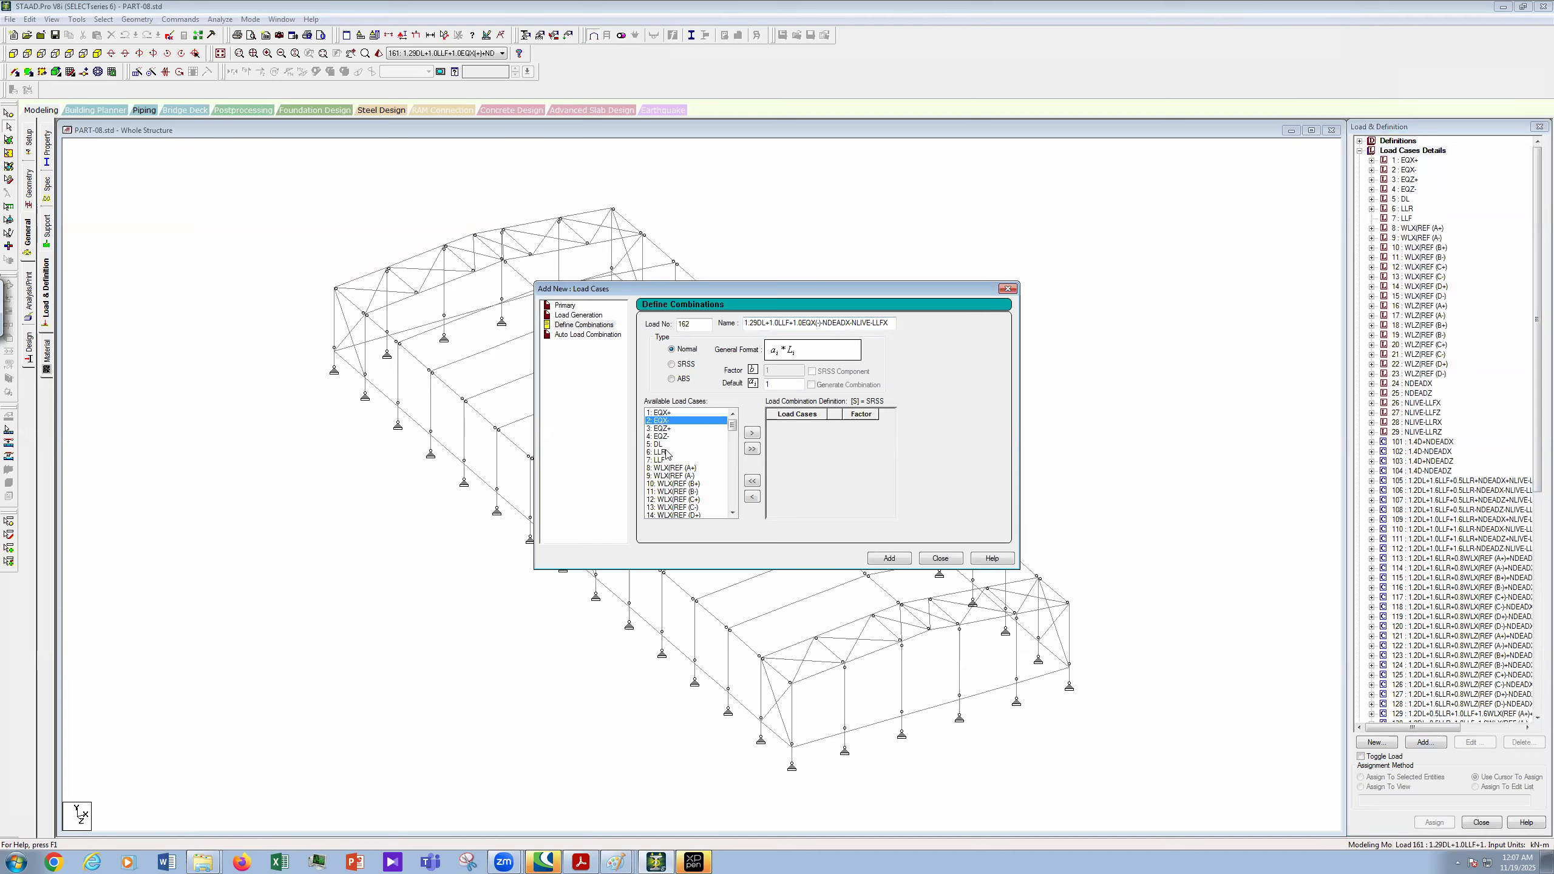
ctrl+click(660, 443)
ctrl+click(666, 460)
drag(734, 429, 729, 464)
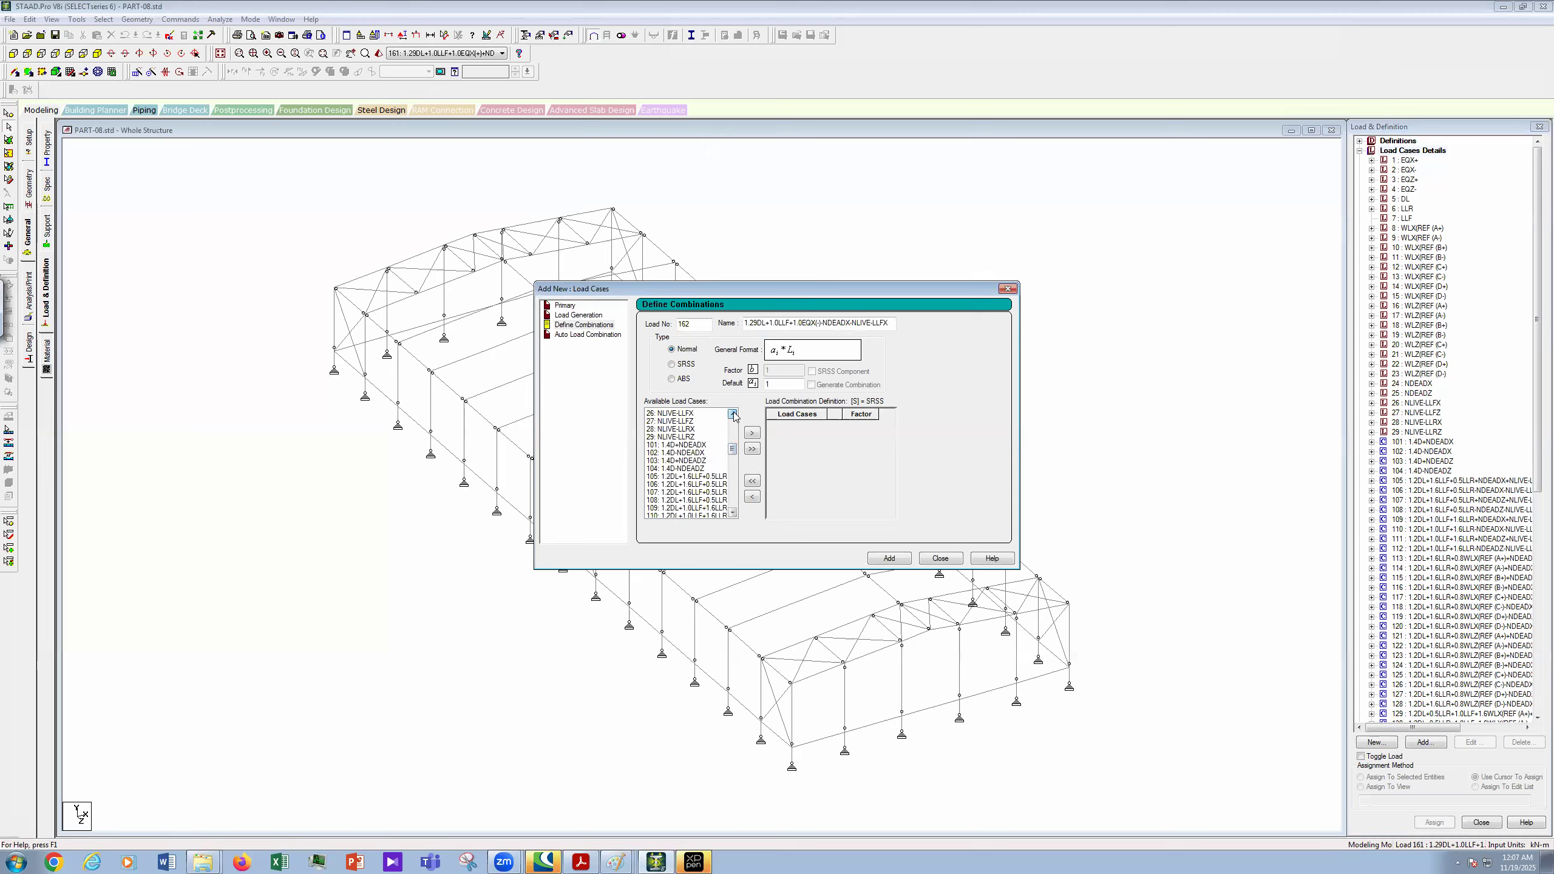
scroll(709, 425, up, 1)
click(694, 421)
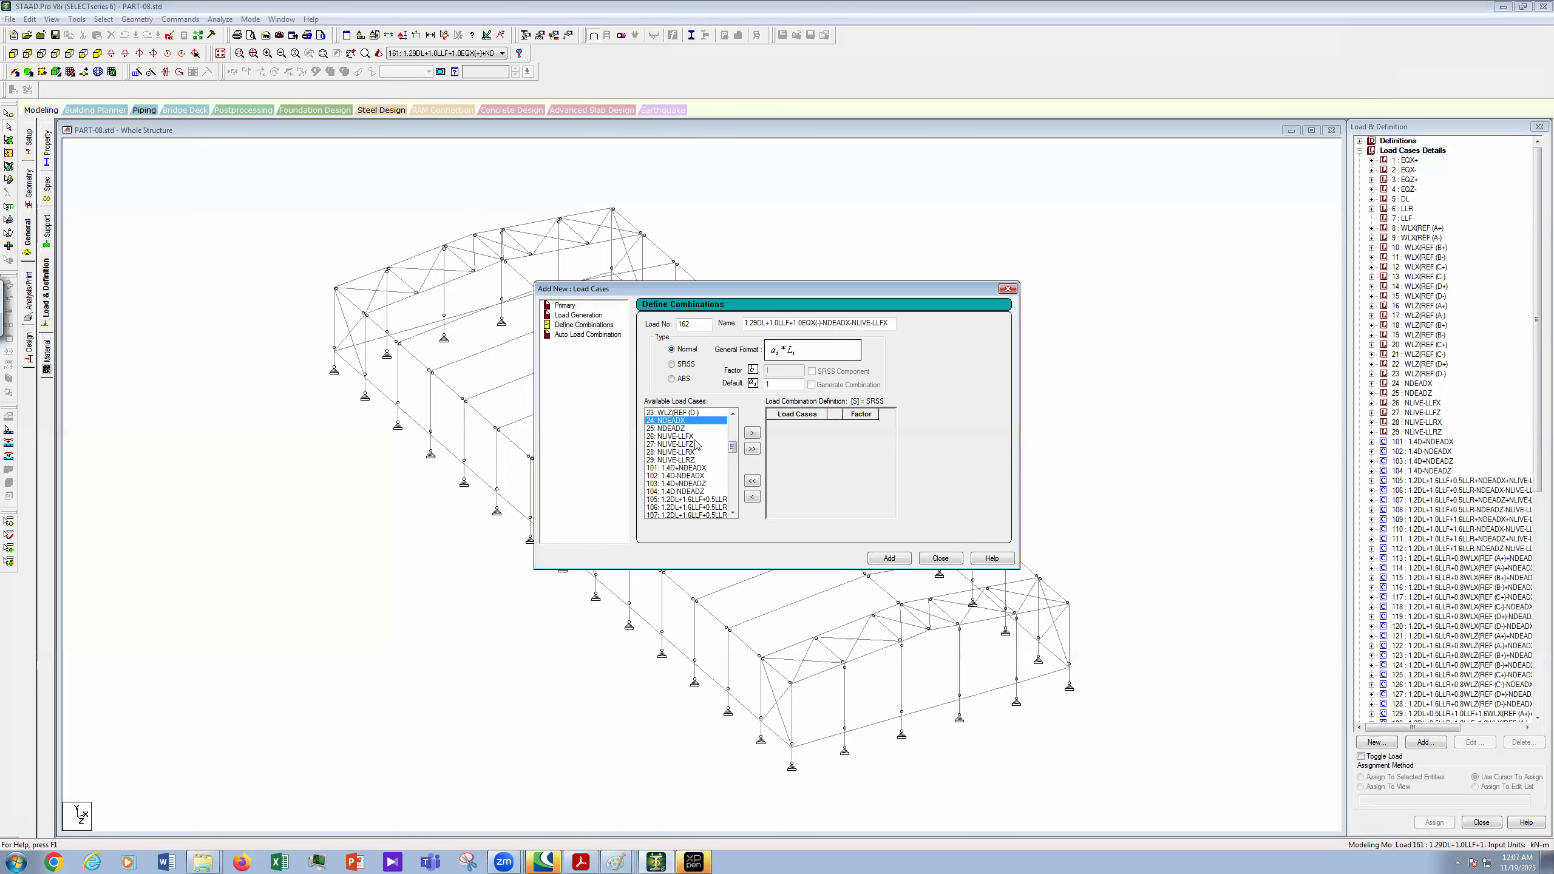
ctrl+click(686, 436)
click(753, 434)
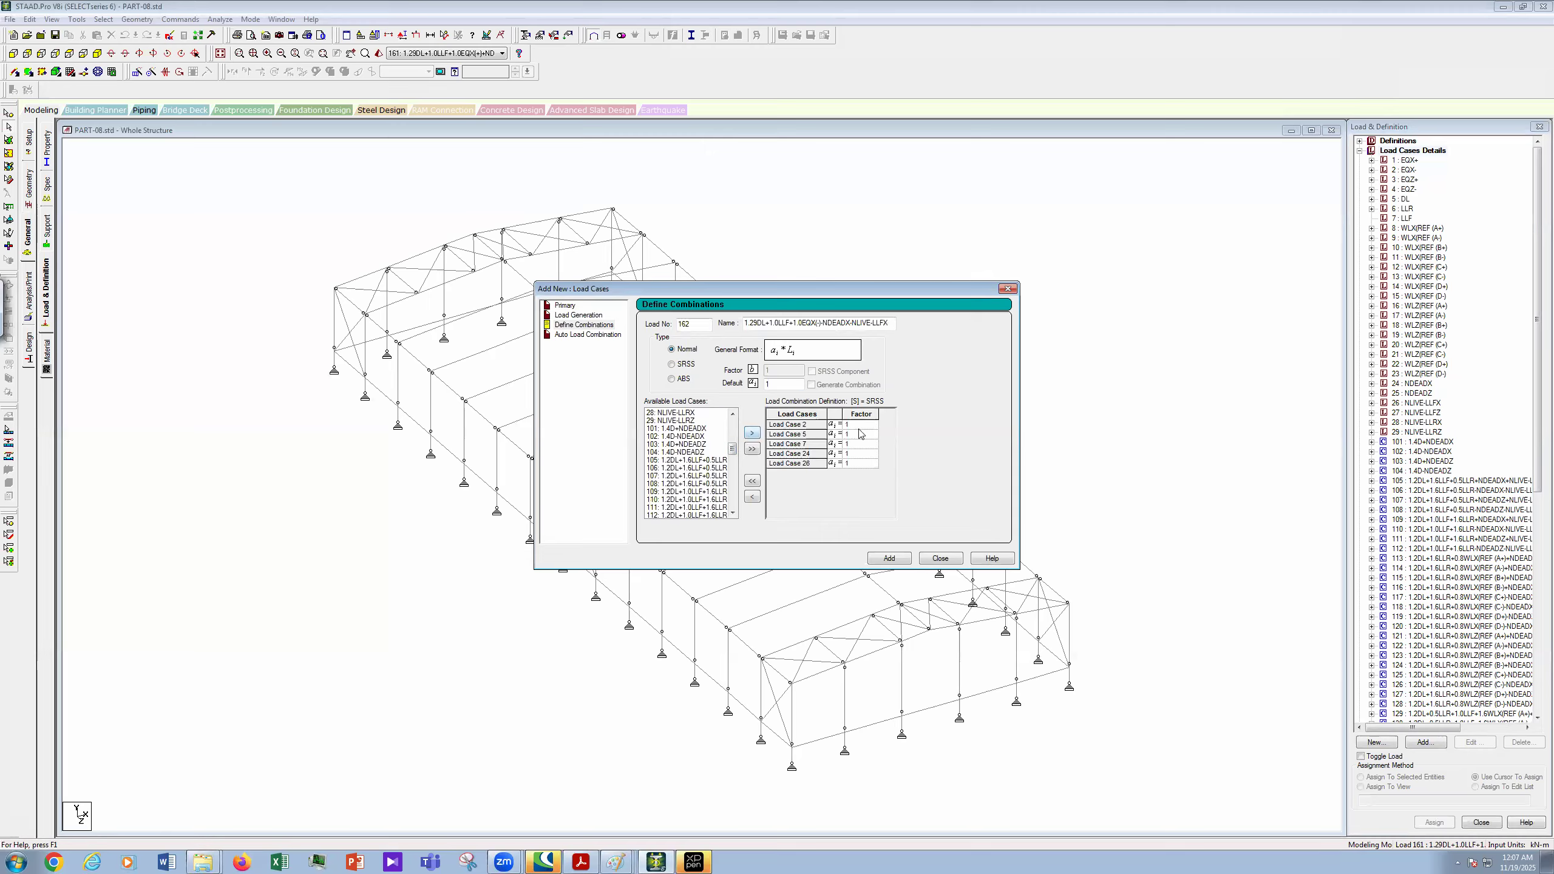
click(864, 425)
key(Return)
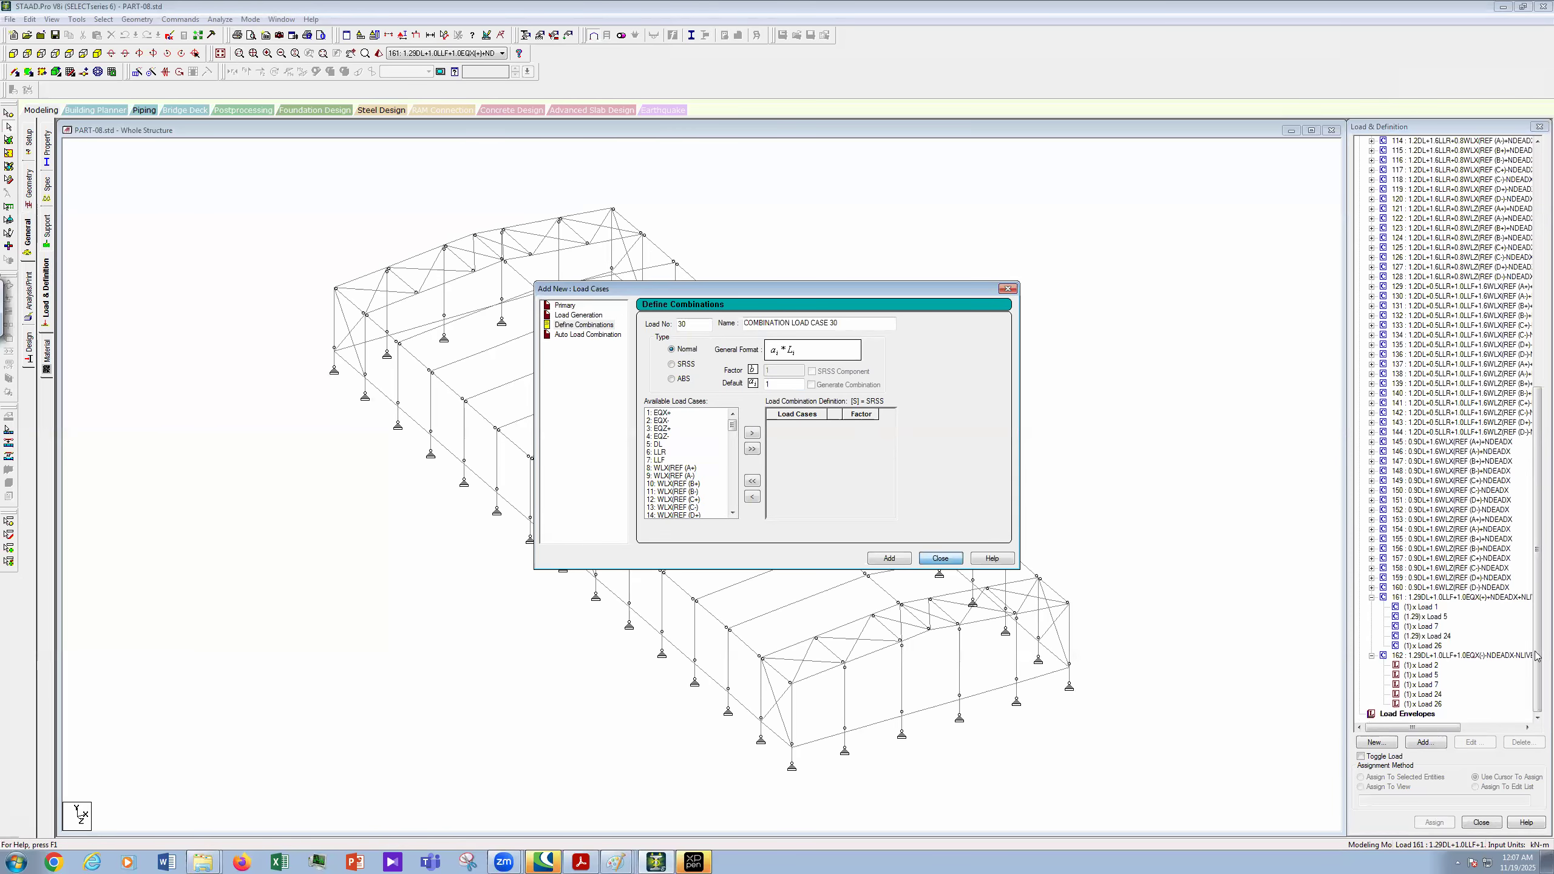
key(Escape)
- Open combination 162 and set the Load Case 5 and 24 factors to 1.29
click(1480, 657)
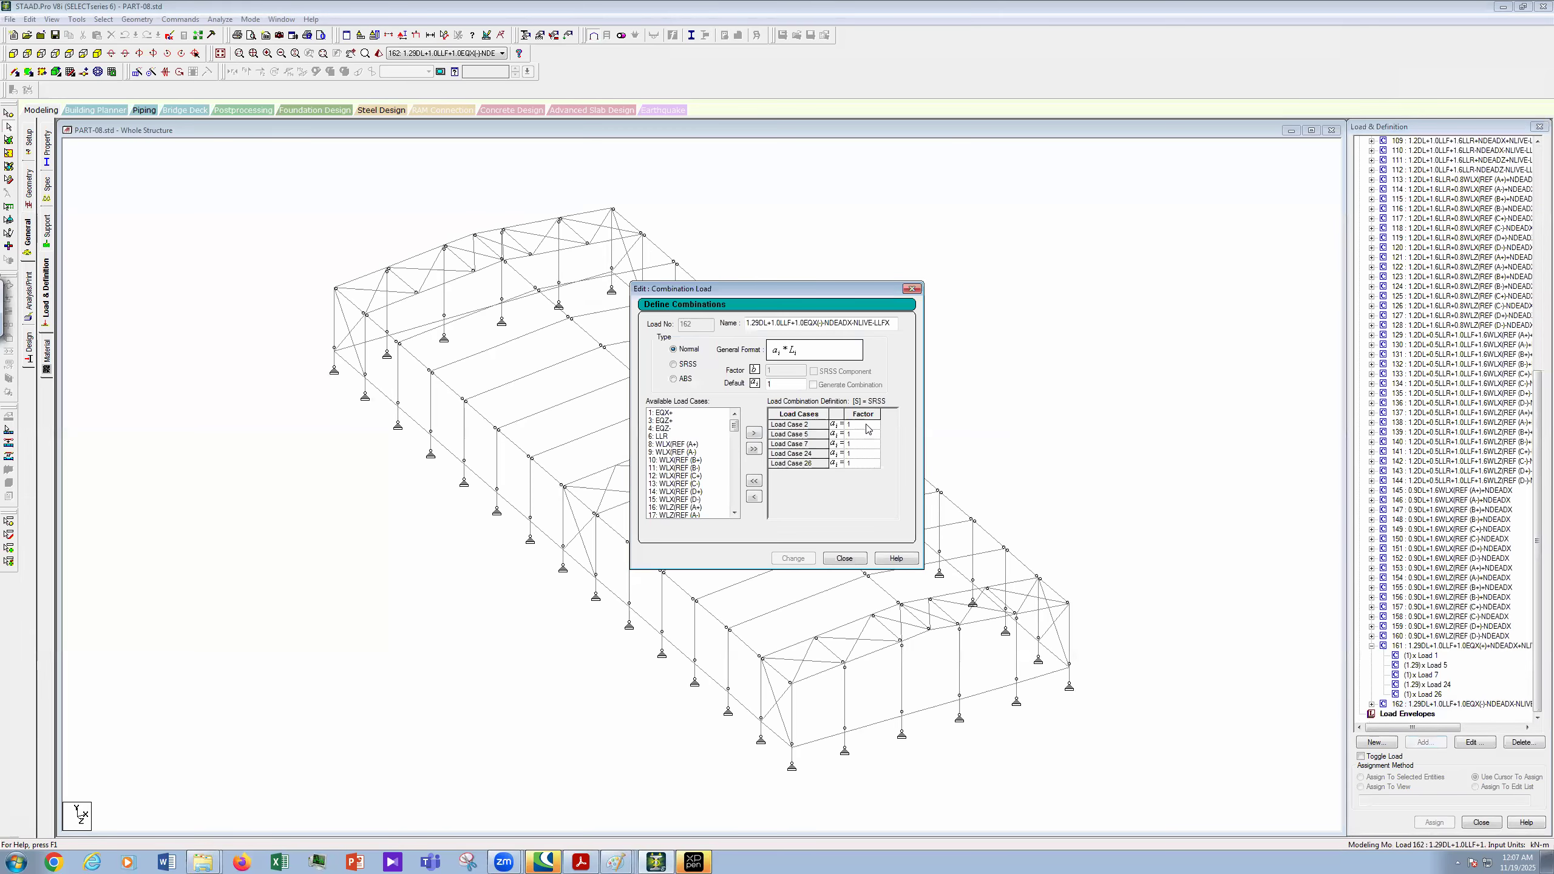
click(868, 426)
click(867, 433)
text(1.29)
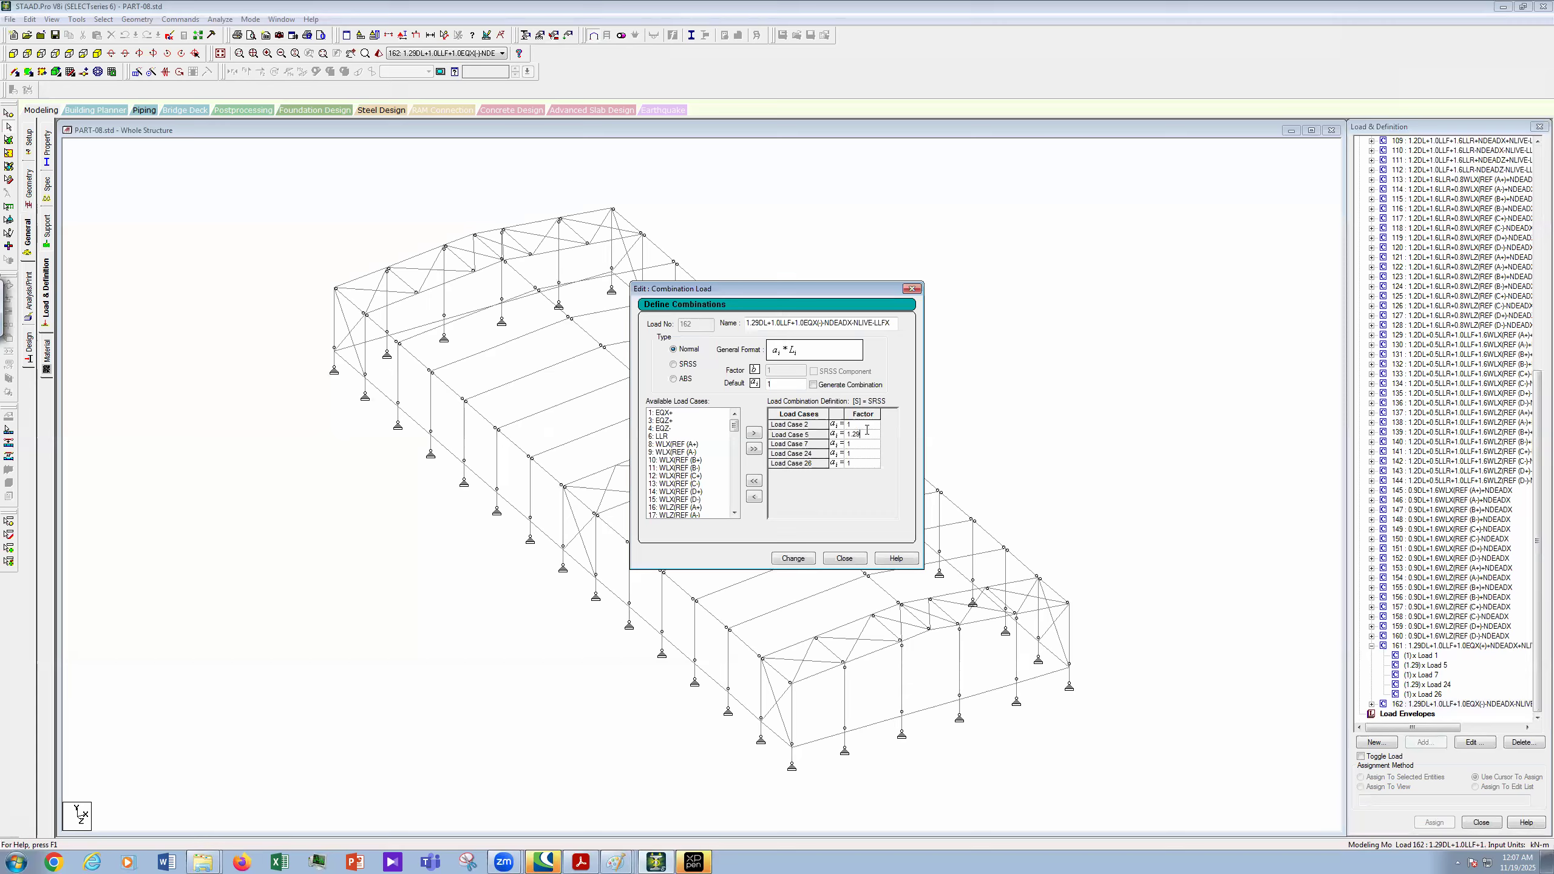
click(862, 444)
click(861, 454)
text(.29)
click(861, 464)
- On LOAD COMBINATION.JPG in Paint, circle the L term in combination 5
mouse_move(619, 861)
click(585, 777)
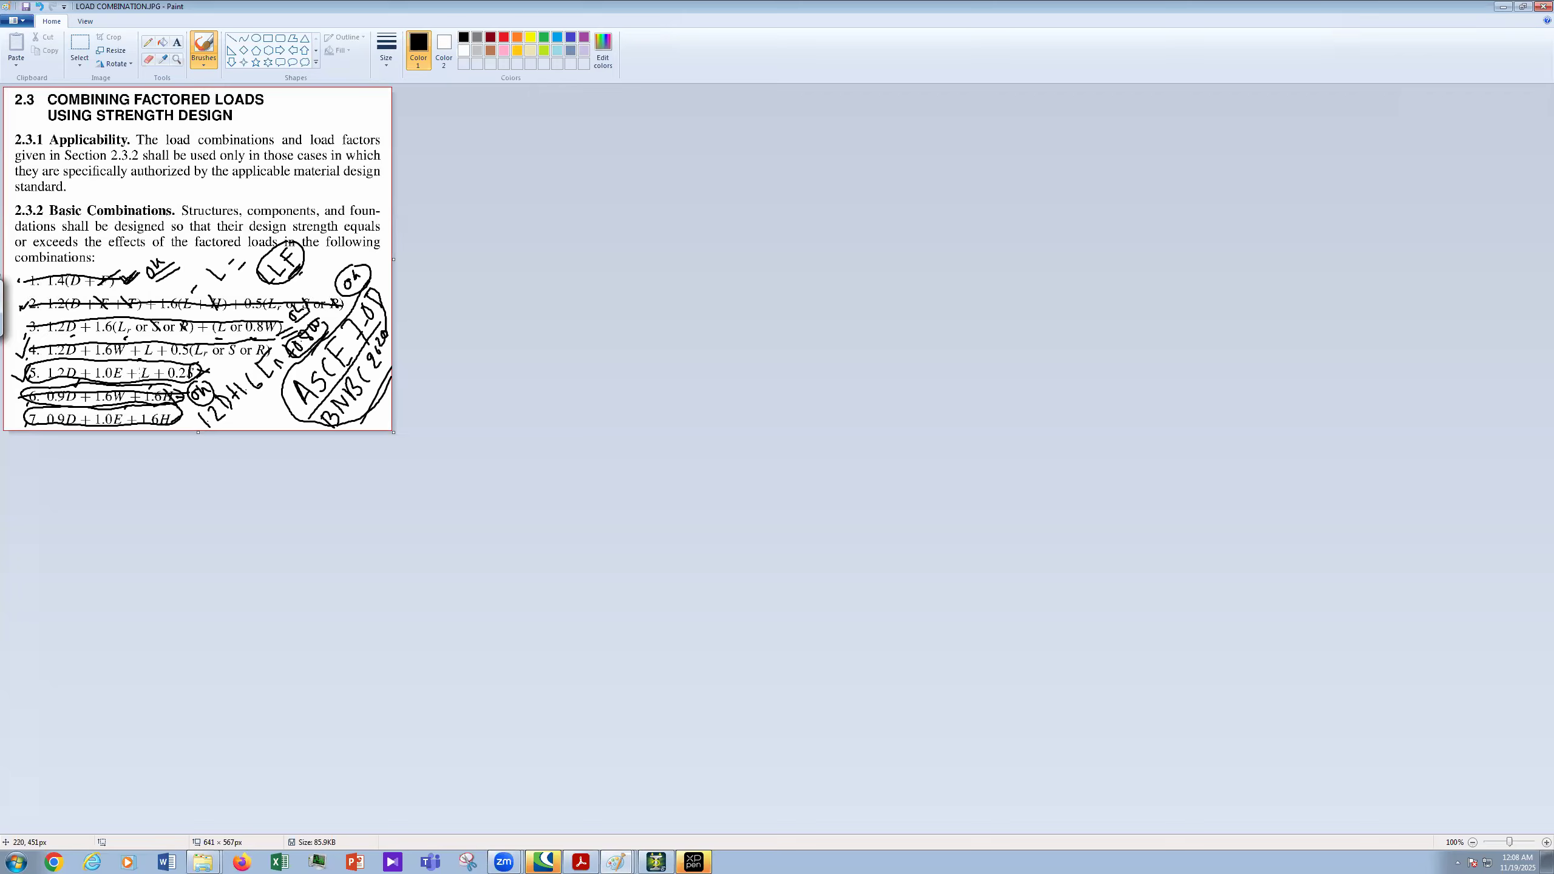
drag(137, 361, 129, 371)
click(656, 861)
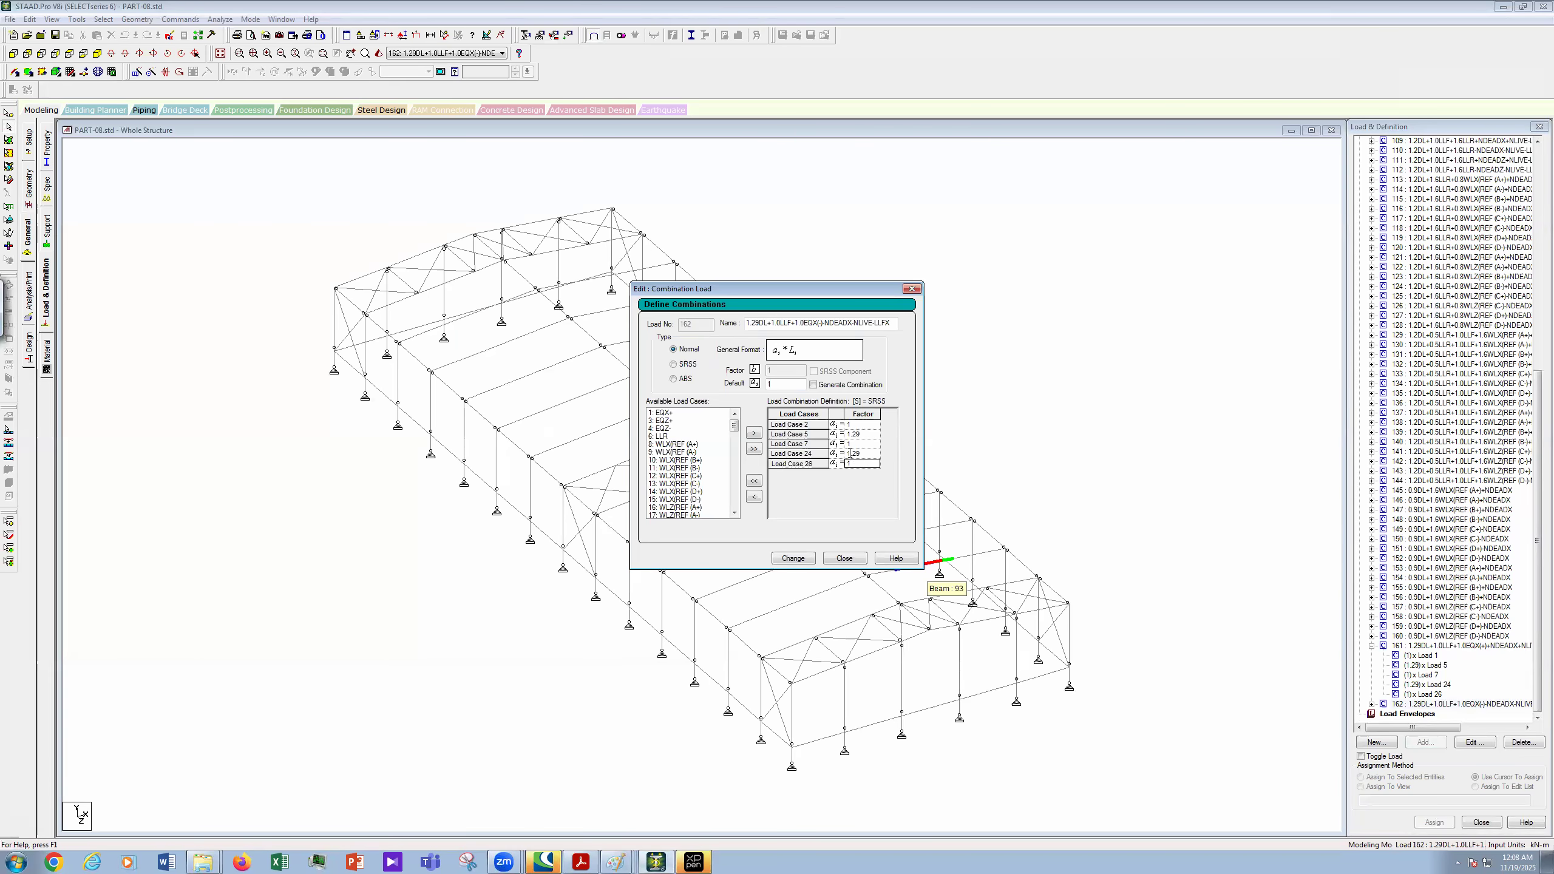
- Make Load Case 24's factor -1.29 and Load Case 26's factor -1, then apply and close
click(854, 463)
text(-)
click(848, 465)
text(-)
click(794, 558)
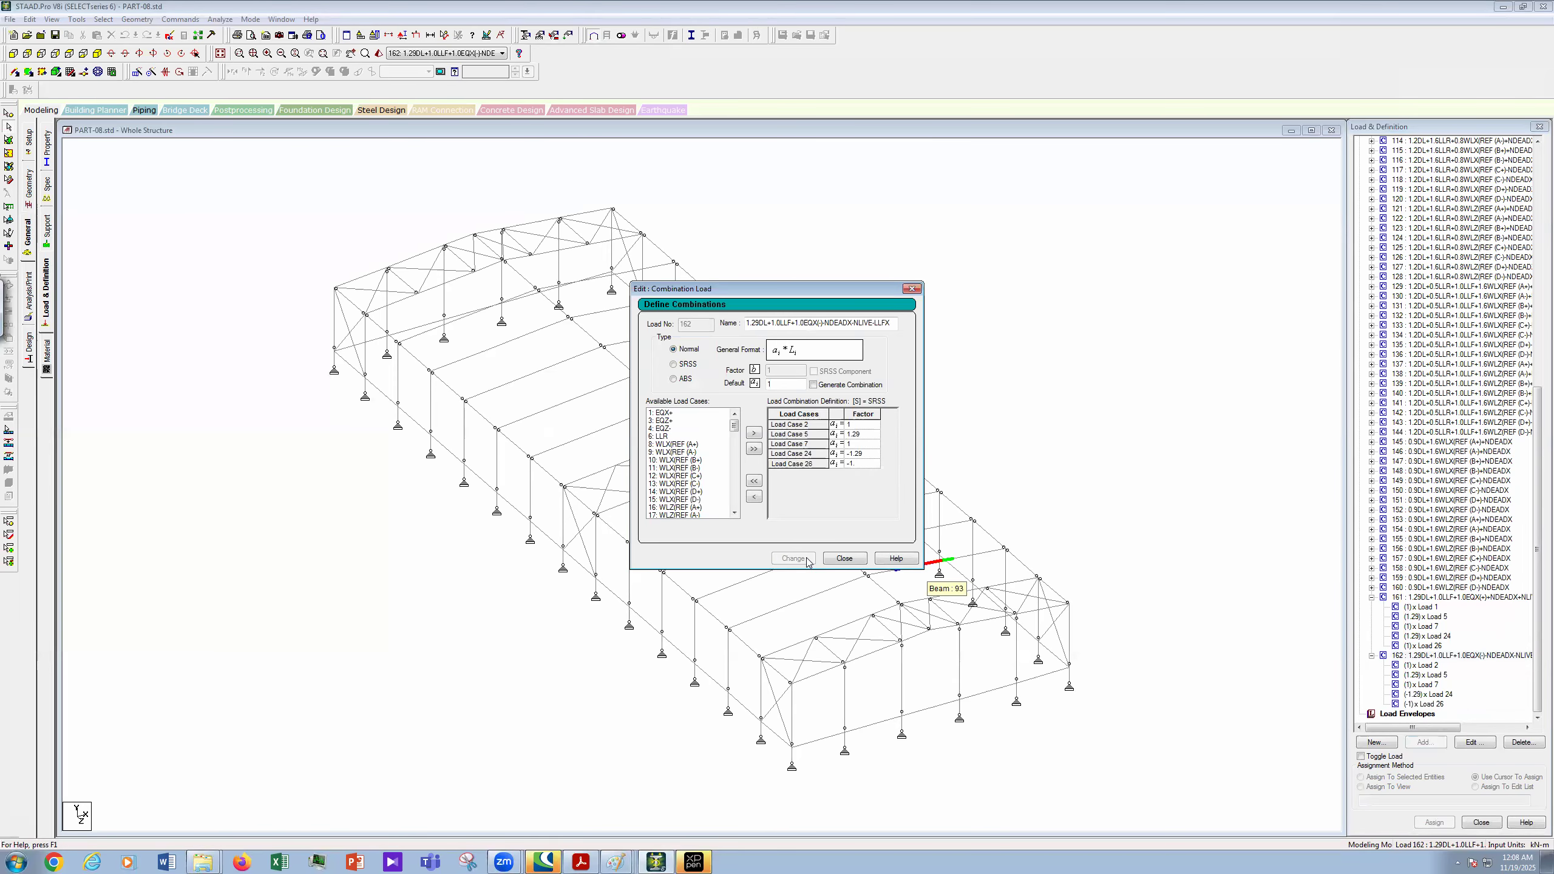
click(844, 559)
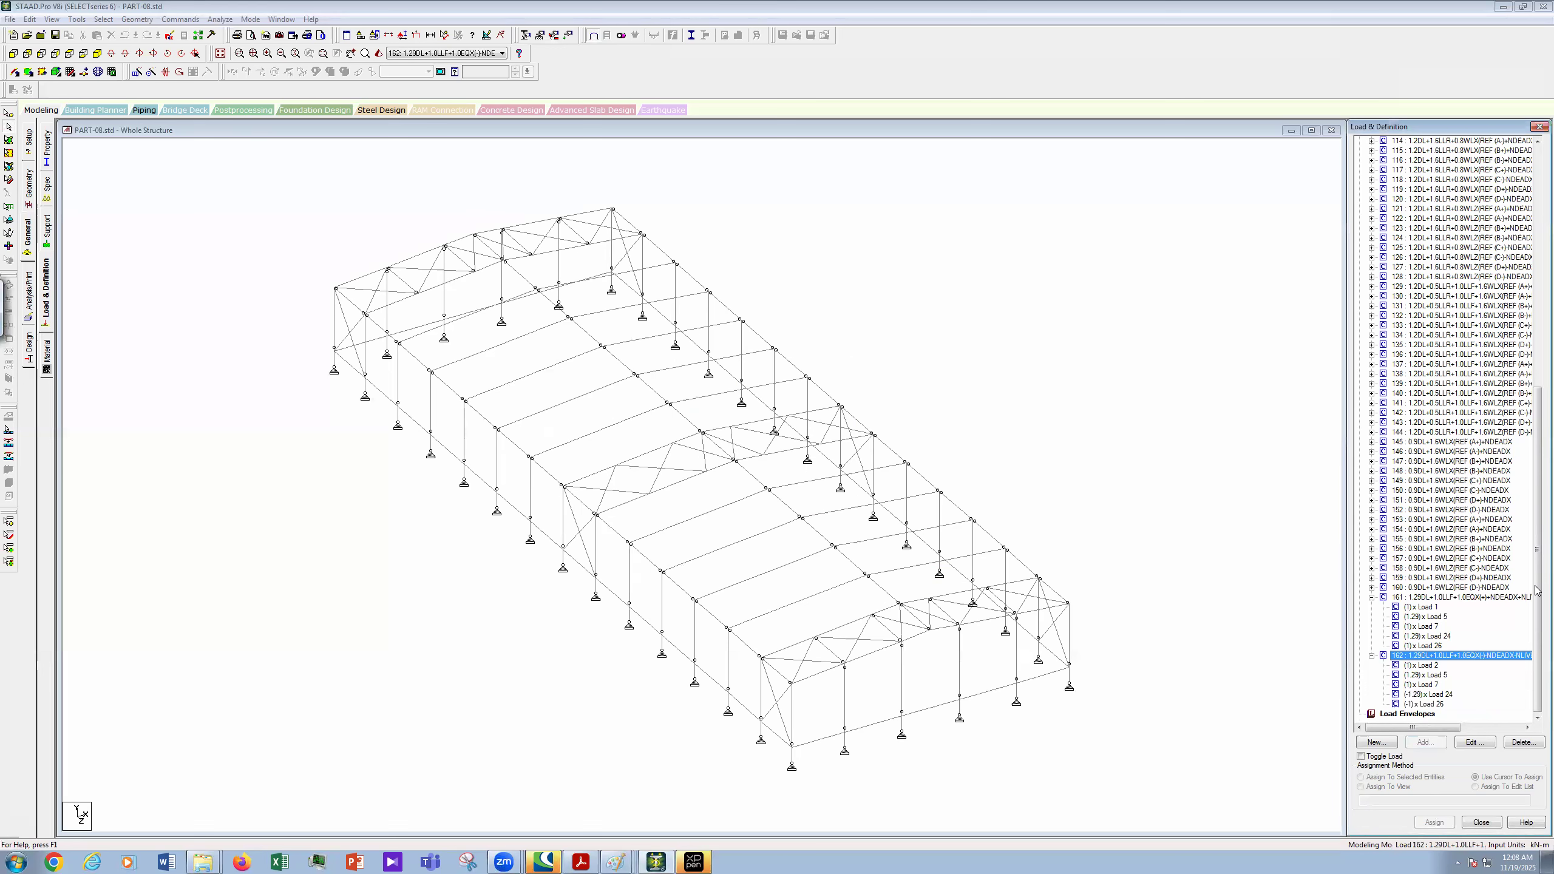
- Start combination 163, pasting the previous name and changing EQX to EQZ
drag(1536, 616, 1538, 324)
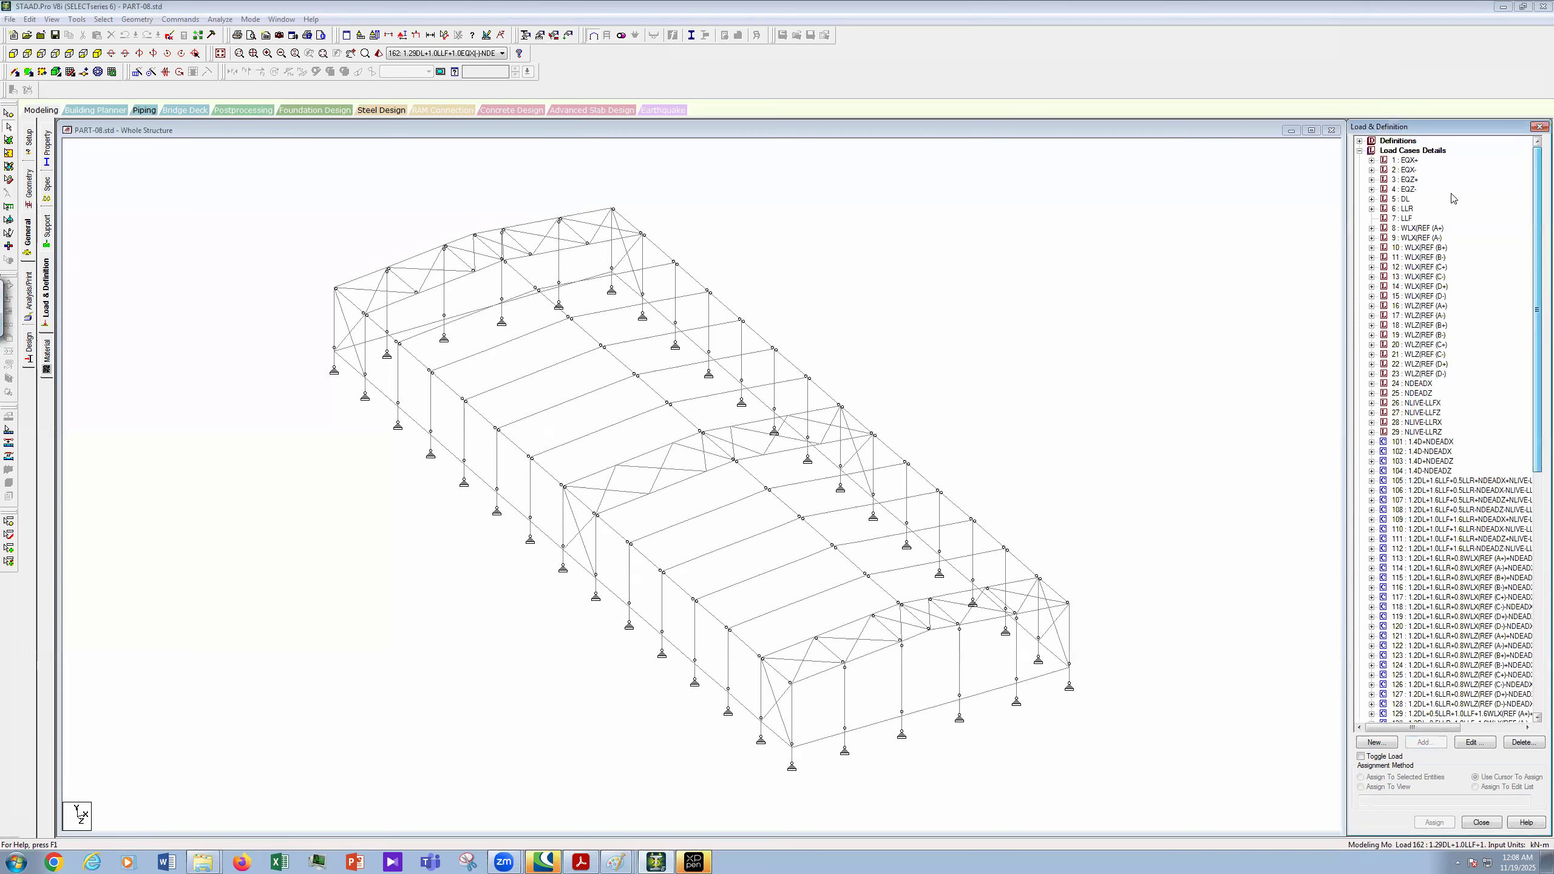
click(1390, 150)
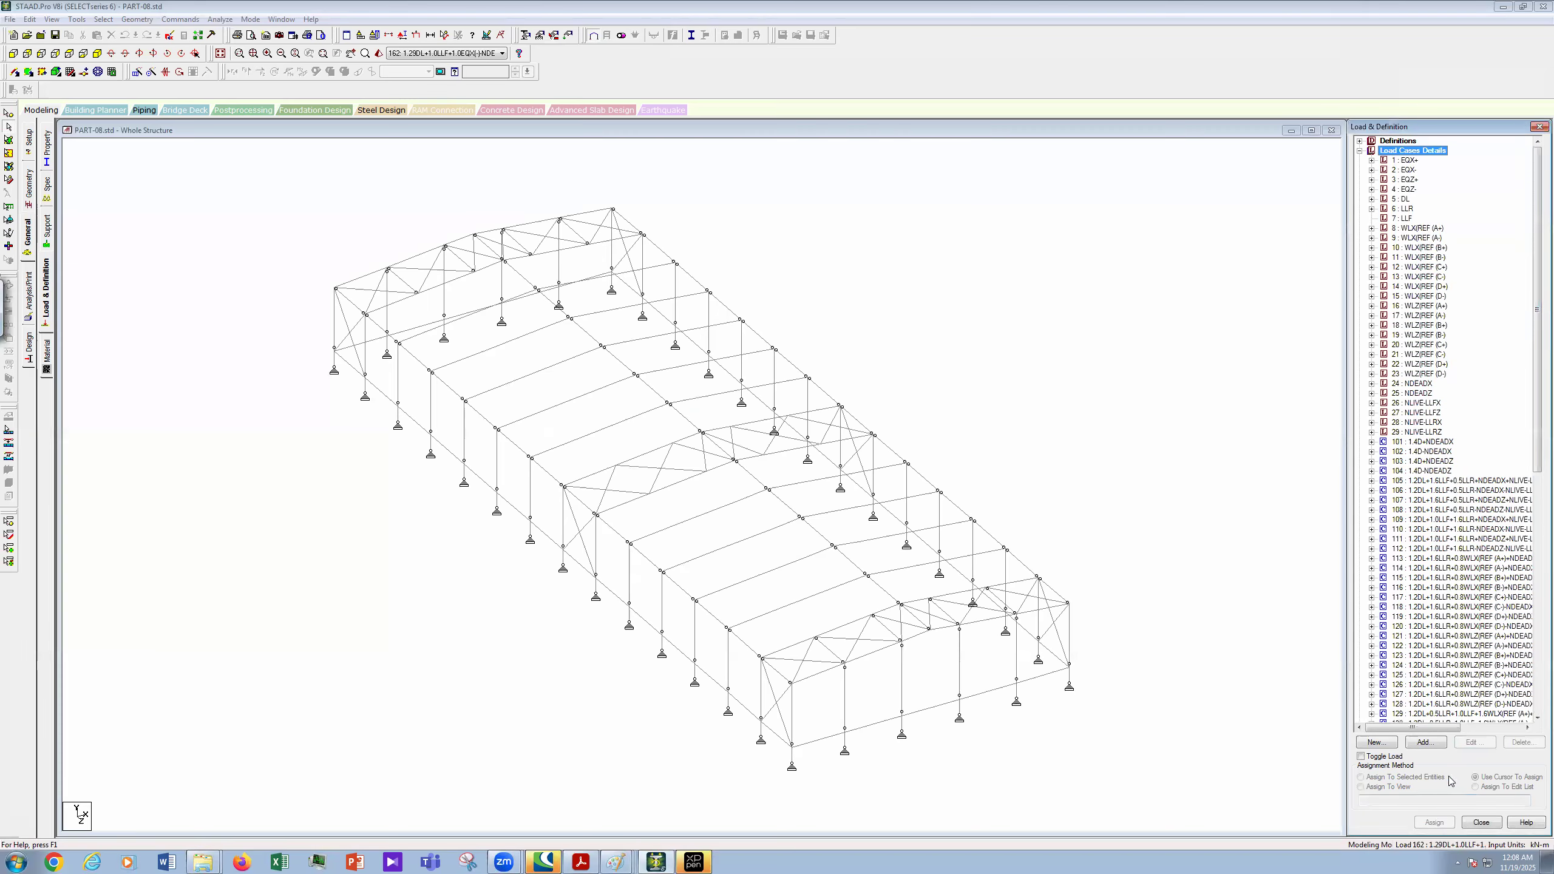
click(1432, 744)
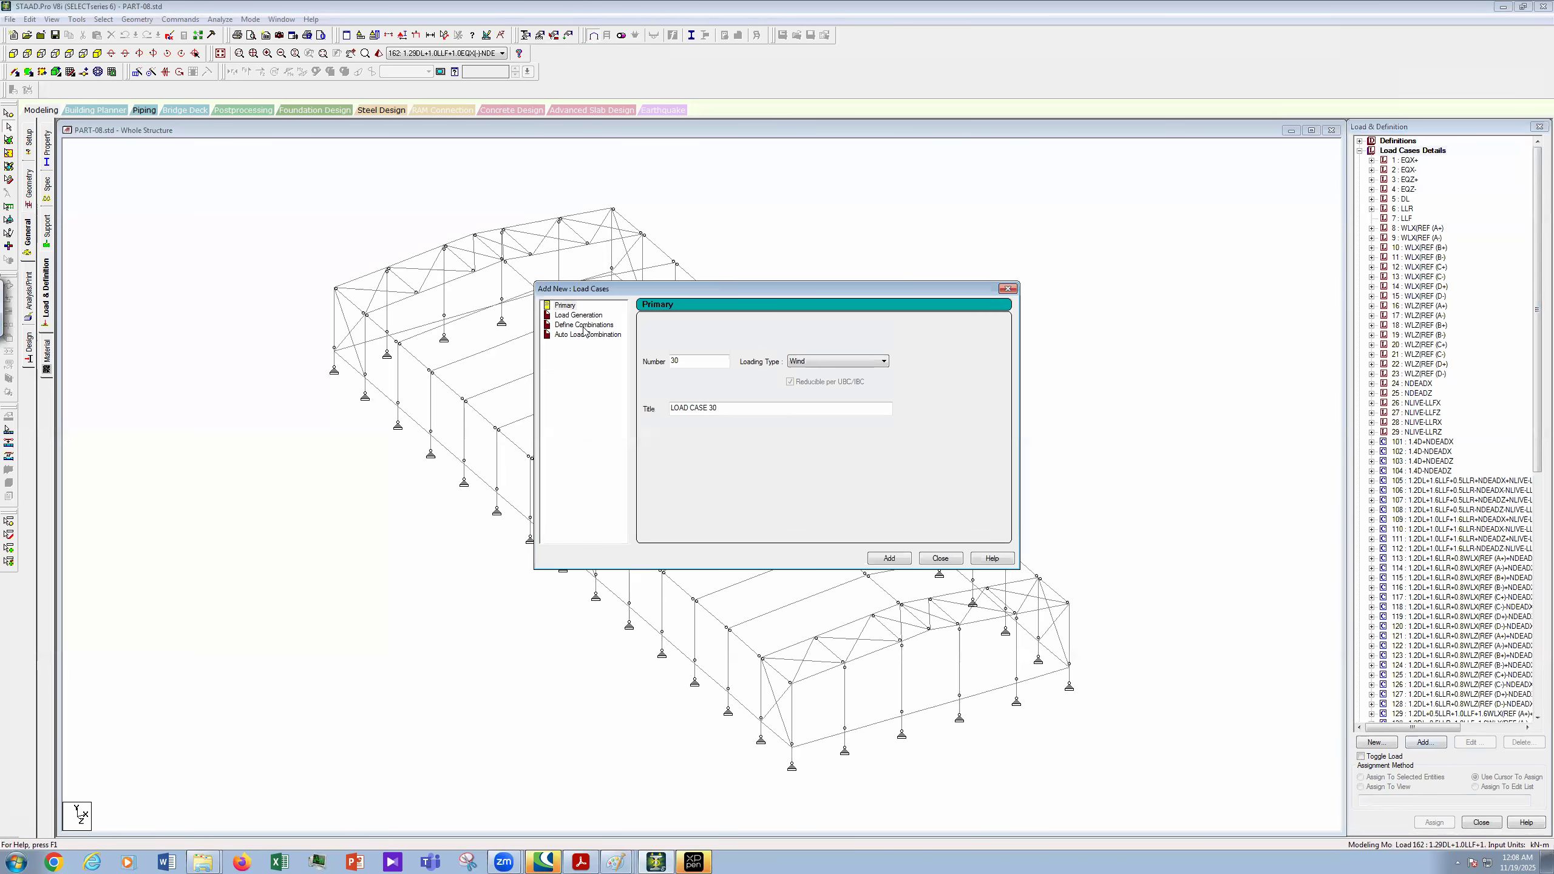
click(585, 324)
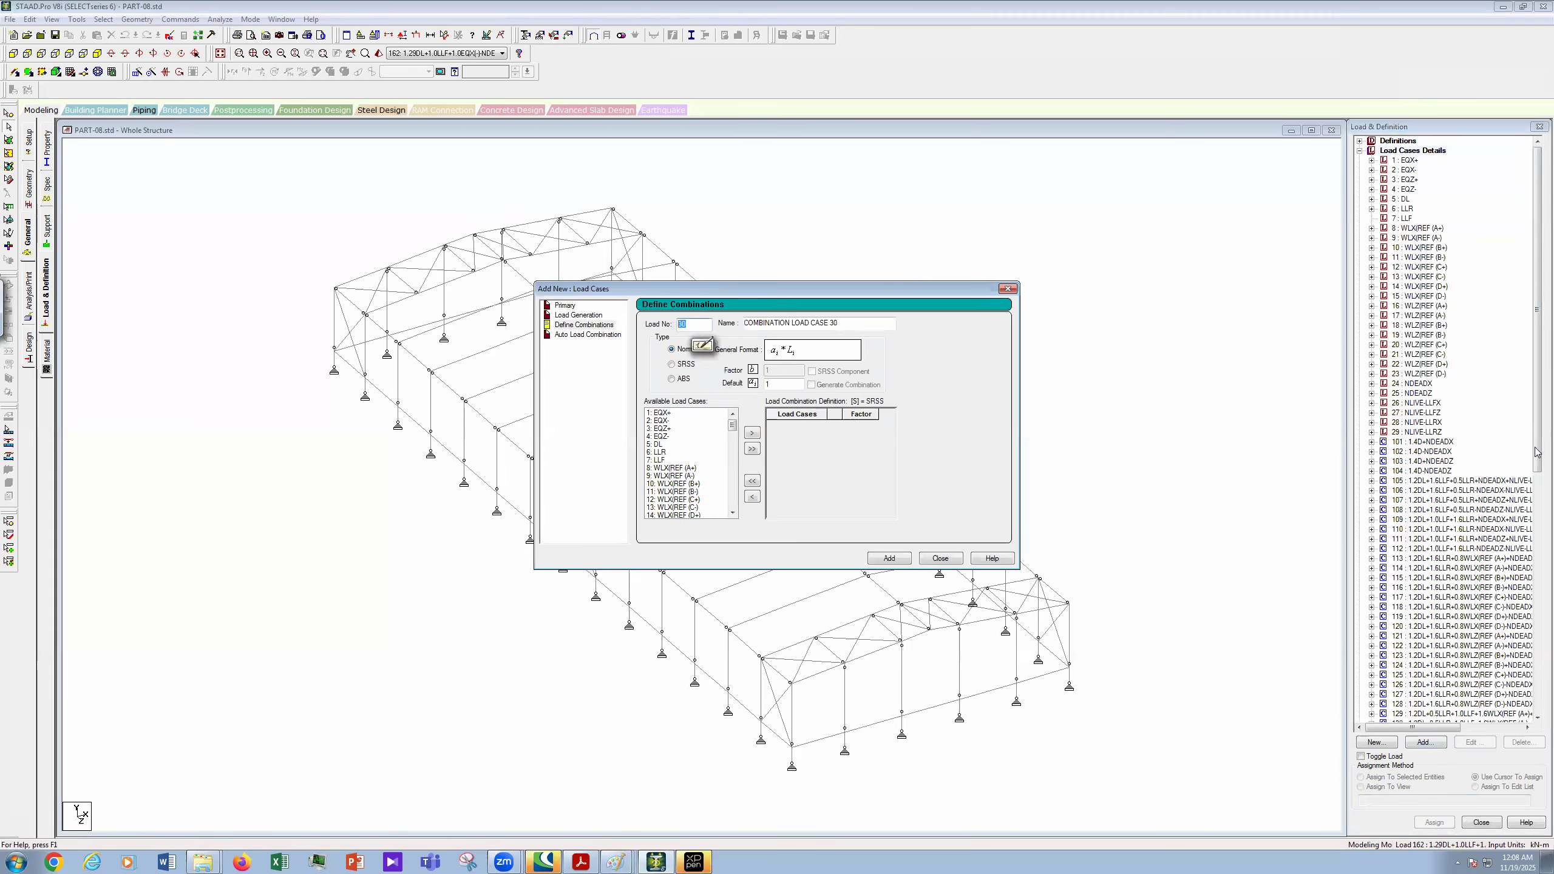
click(1537, 647)
click(1536, 695)
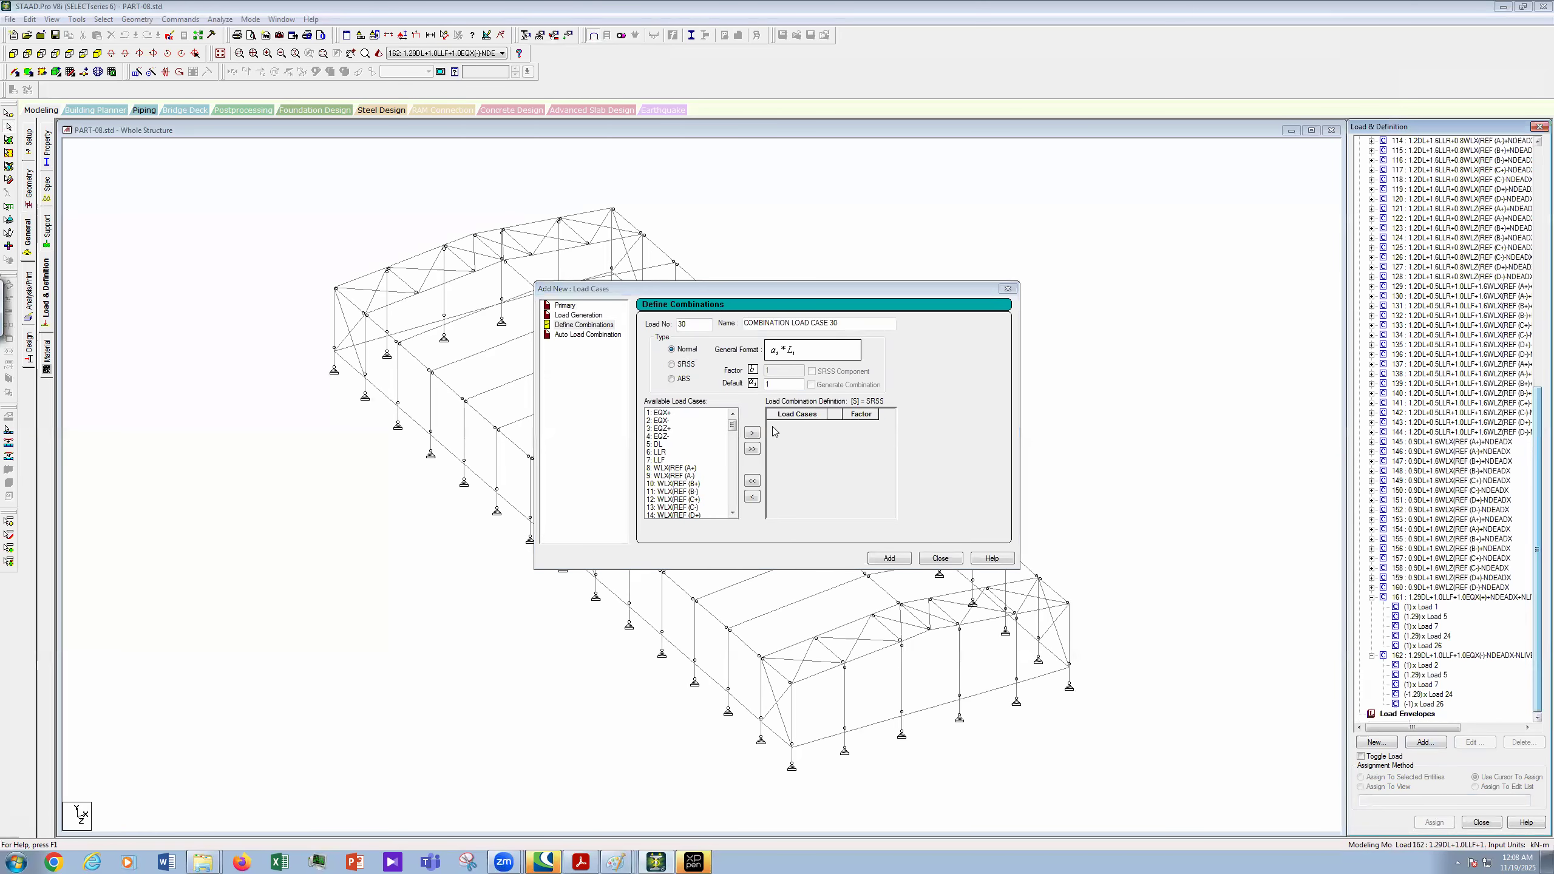
click(591, 354)
text(1)
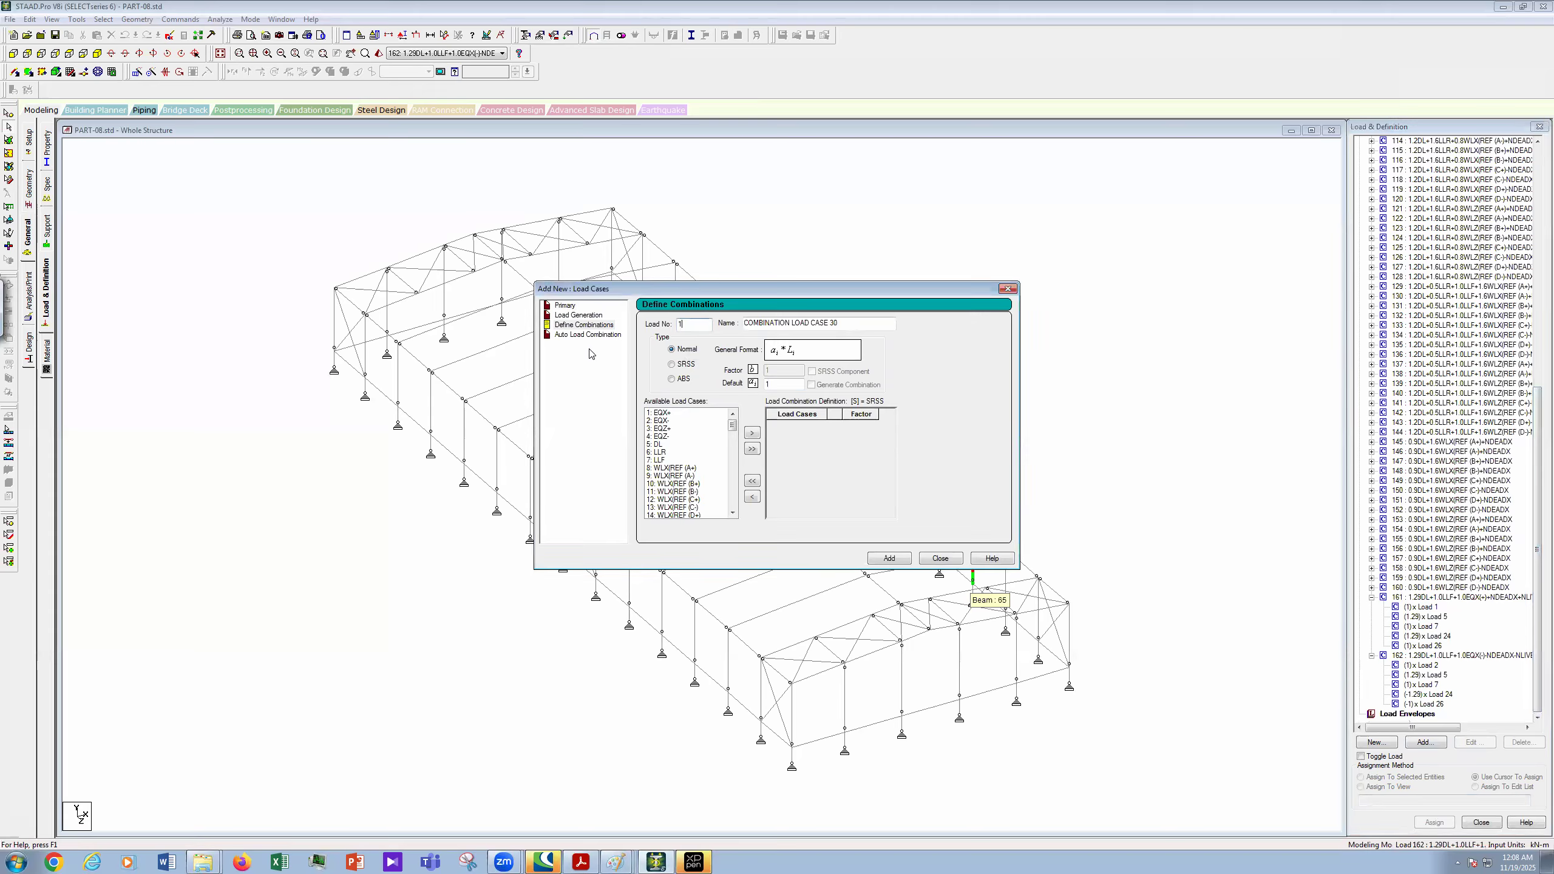
text(63)
key(Tab)
text(1.29DL+1.0LLF+1.0EQX(+)+NDEADX+NLIVE-LLFX)
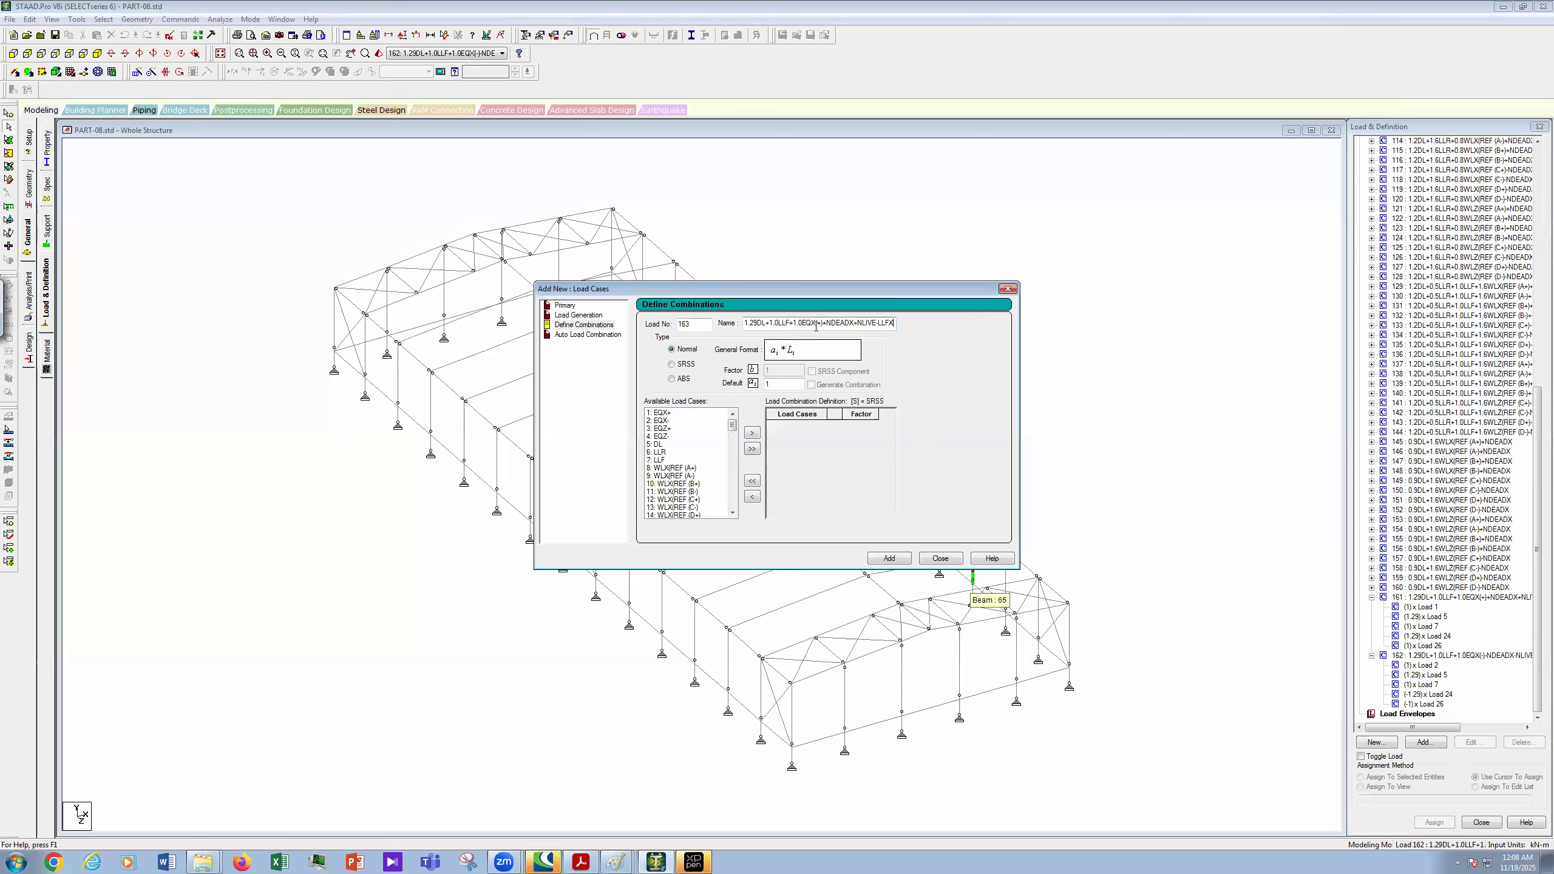
key(BackSpace)
text(Z)
- Add load cases EQZ+, DL, LLF, NDEADZ and NLIVE-LLFZ to combination 163
click(659, 444)
ctrl+click(661, 428)
ctrl+click(659, 459)
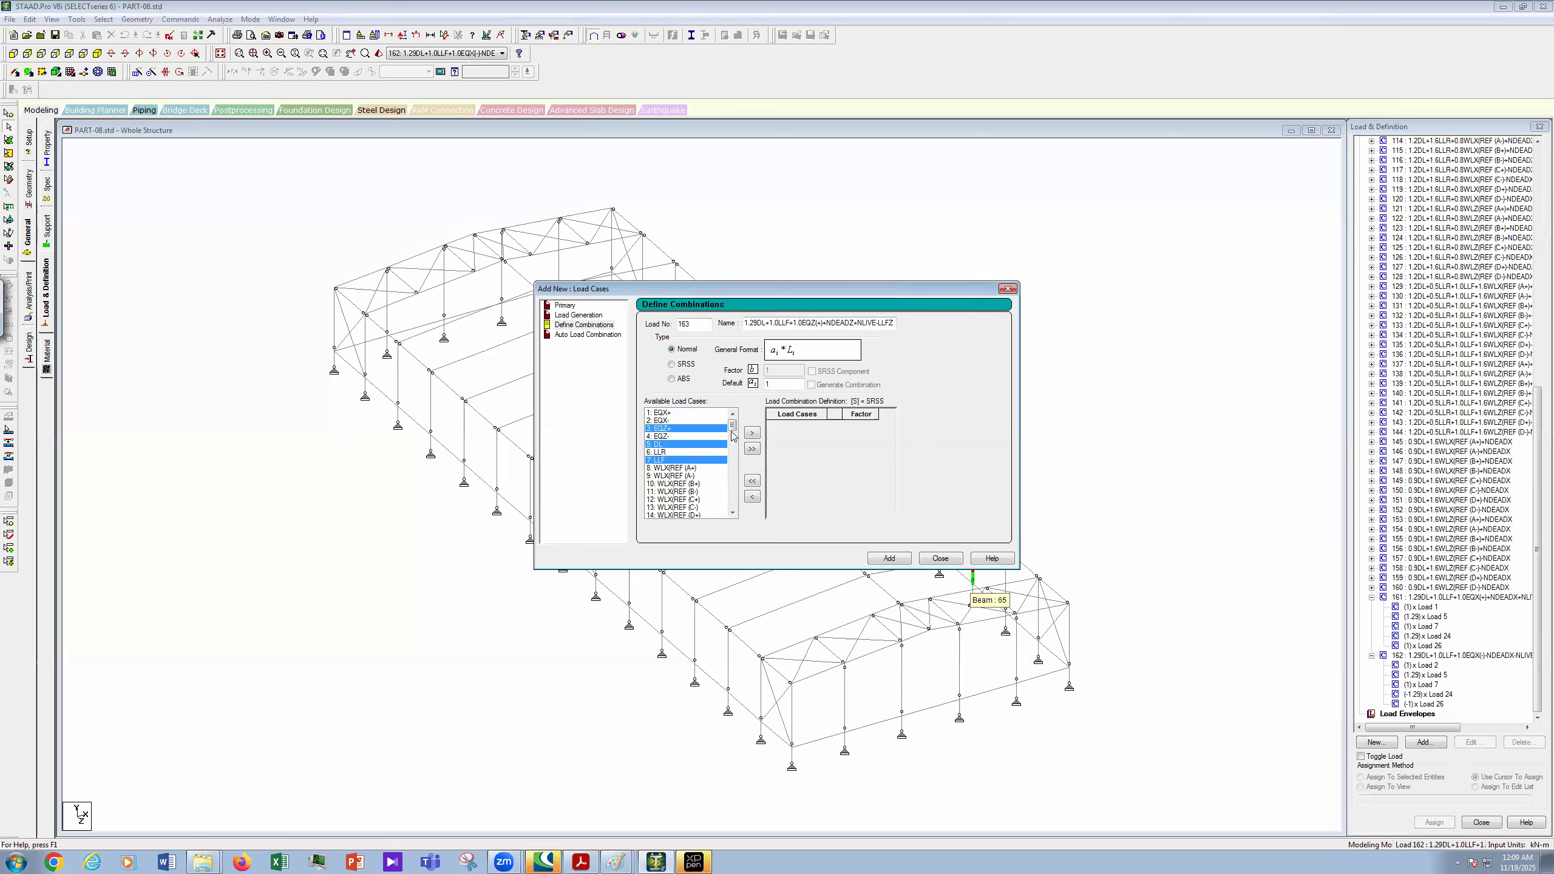
scroll(731, 428, down, 20)
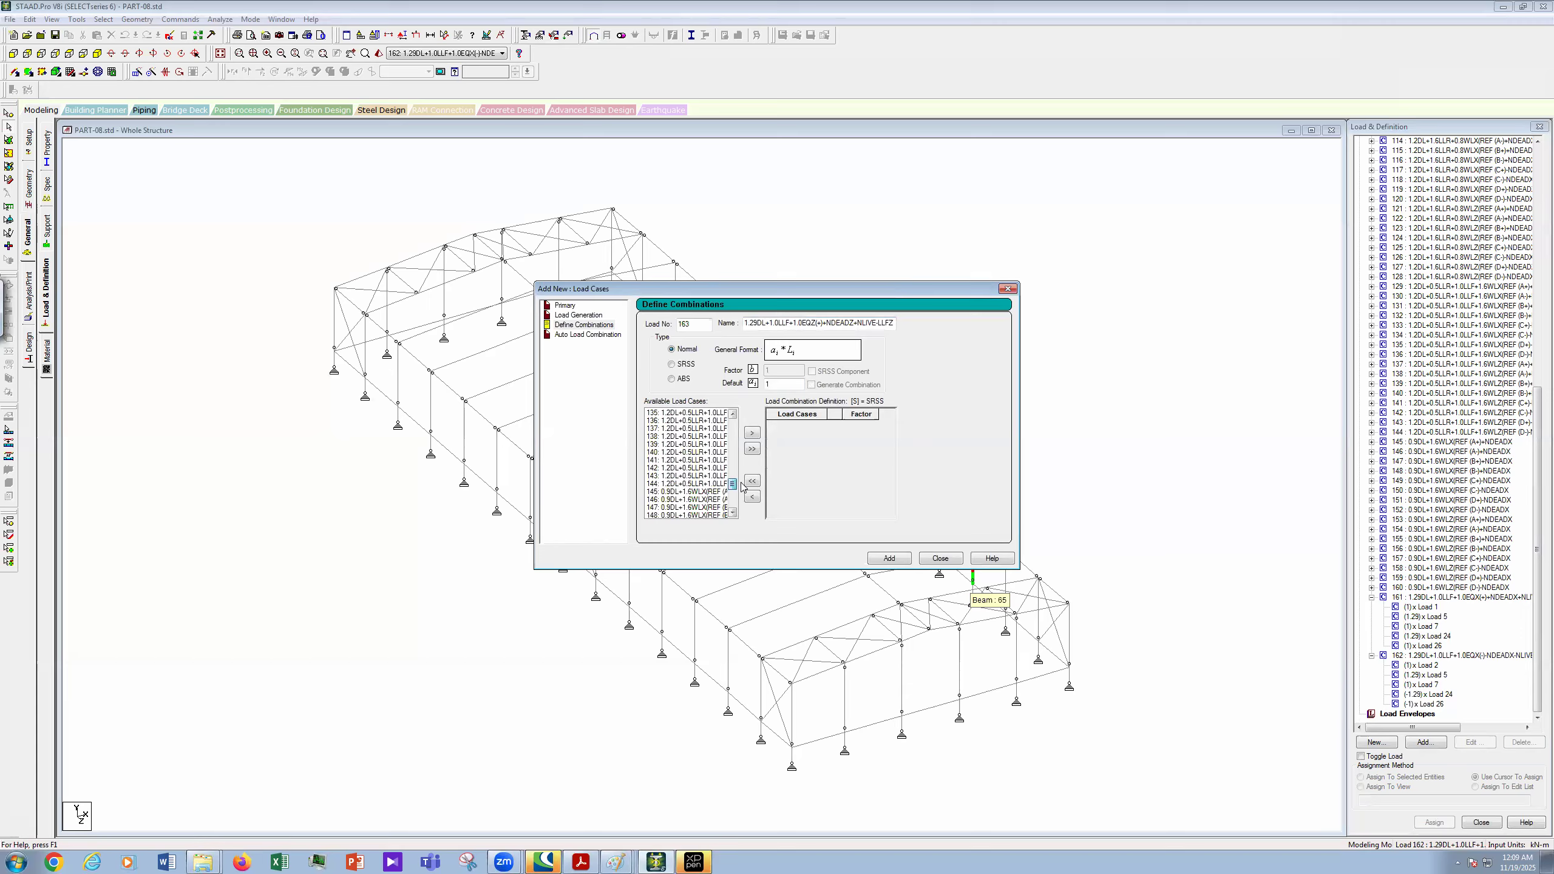
click(732, 415)
click(732, 415)
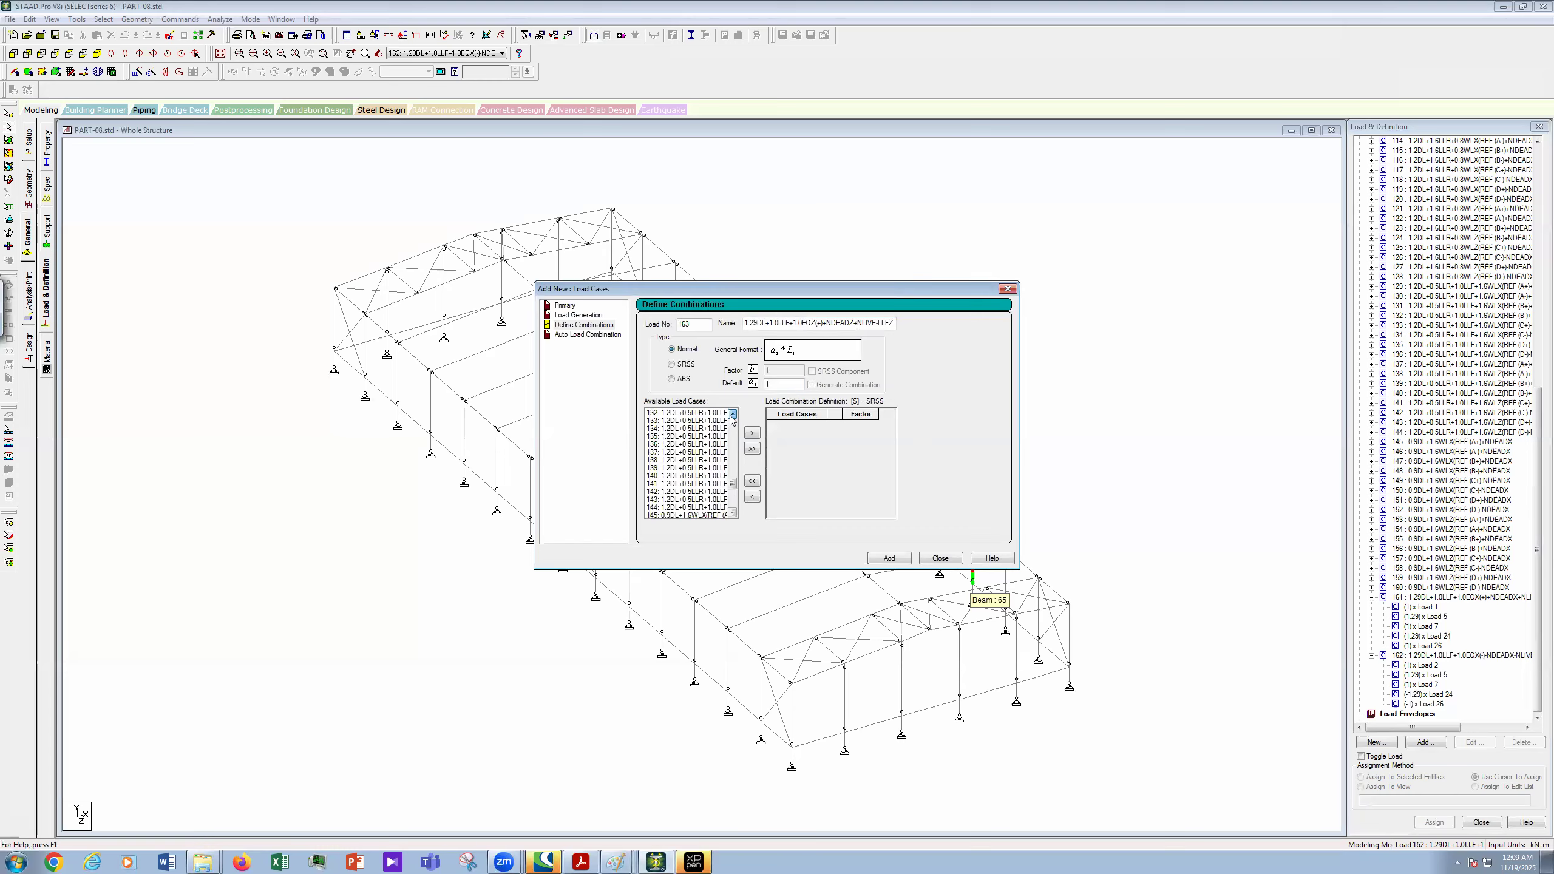
click(731, 415)
click(732, 415)
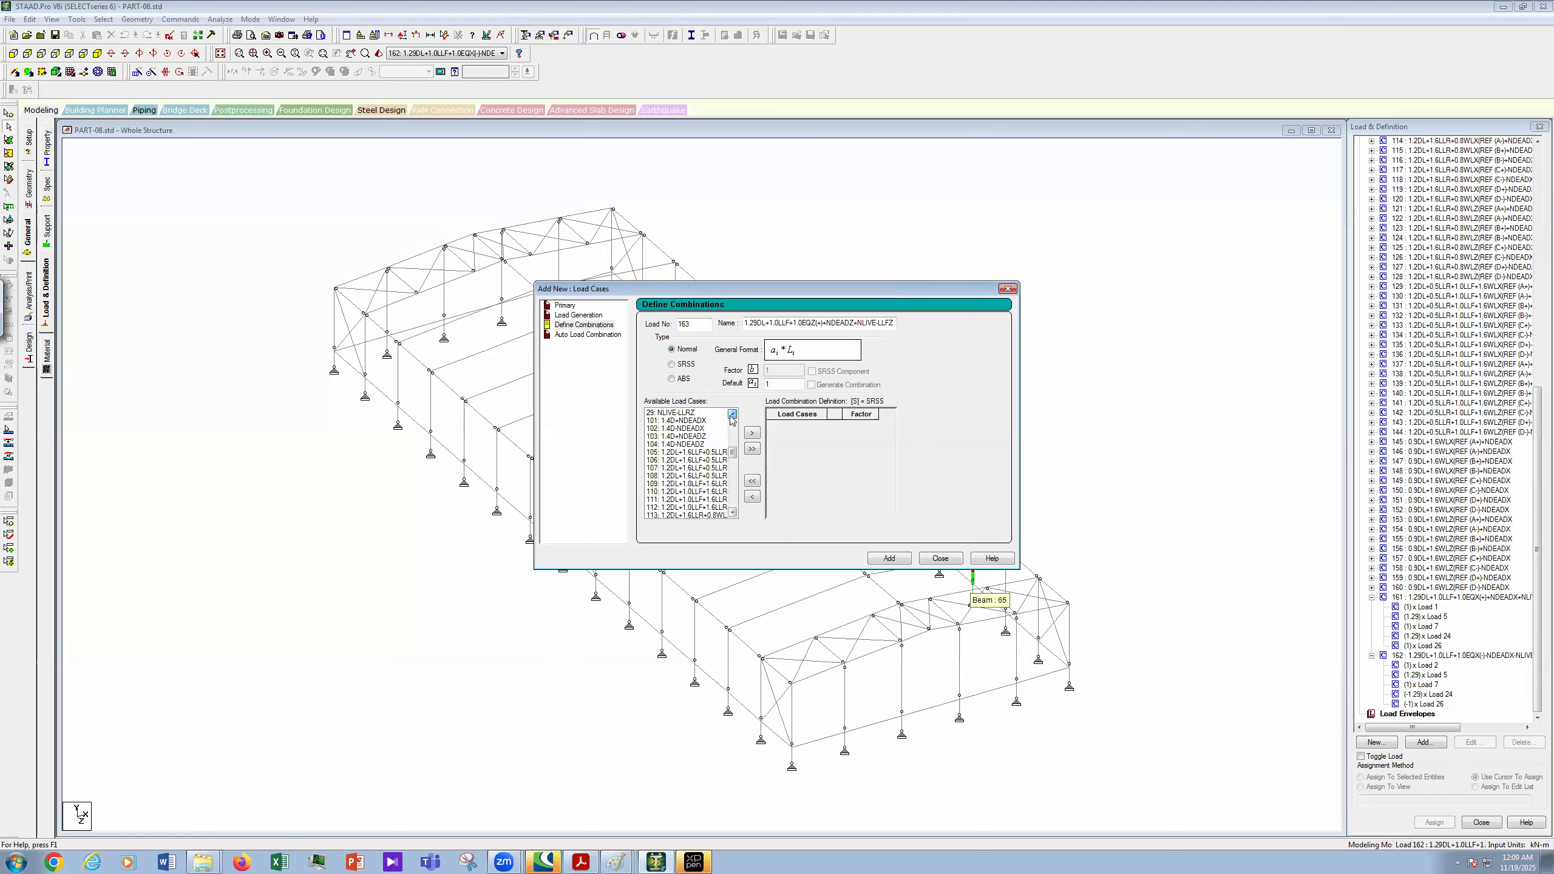
click(731, 417)
scroll(695, 451, up, 1)
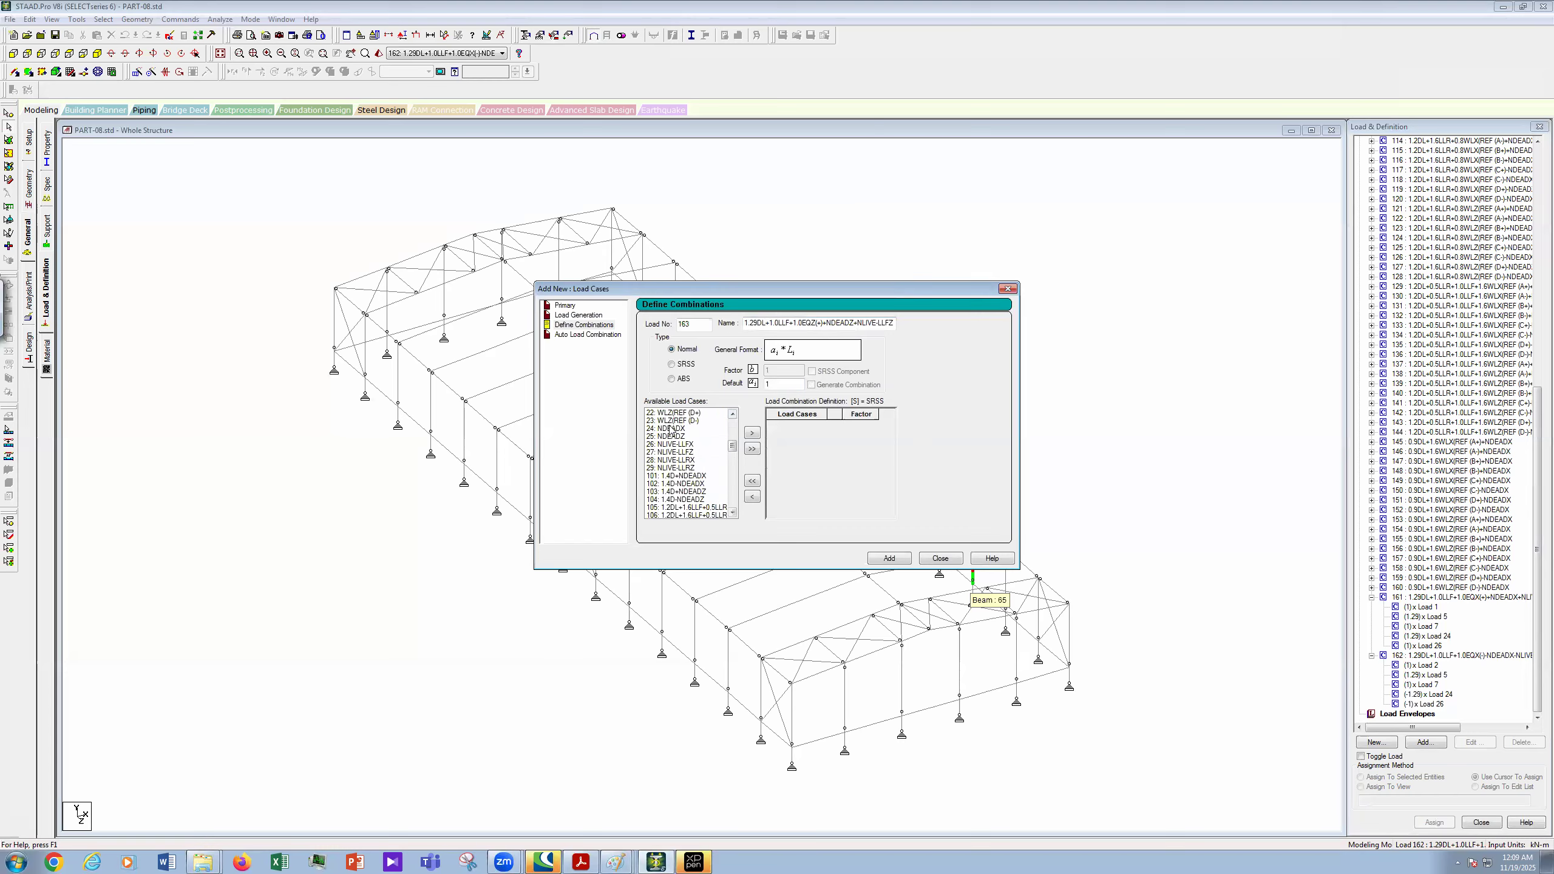
click(675, 436)
ctrl+click(694, 453)
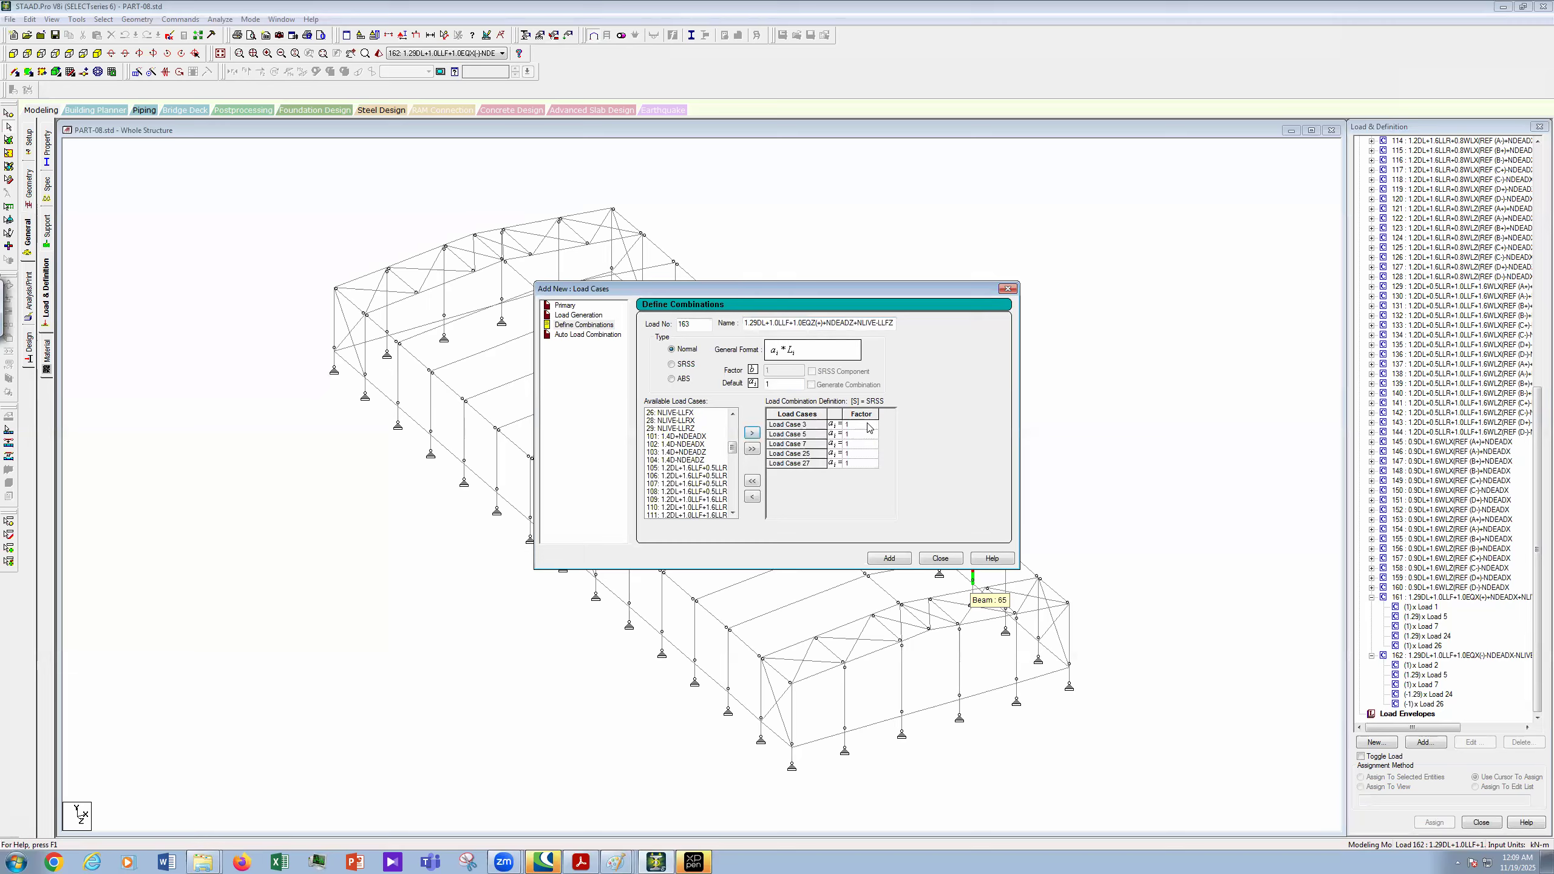
click(867, 439)
- Set the Load Case 5 and 25 factors to 1.29
click(866, 434)
text(.29)
click(865, 445)
click(864, 453)
text(1.29)
click(856, 464)
- Copy the combination name and add combination 163 to the model
drag(893, 323, 823, 323)
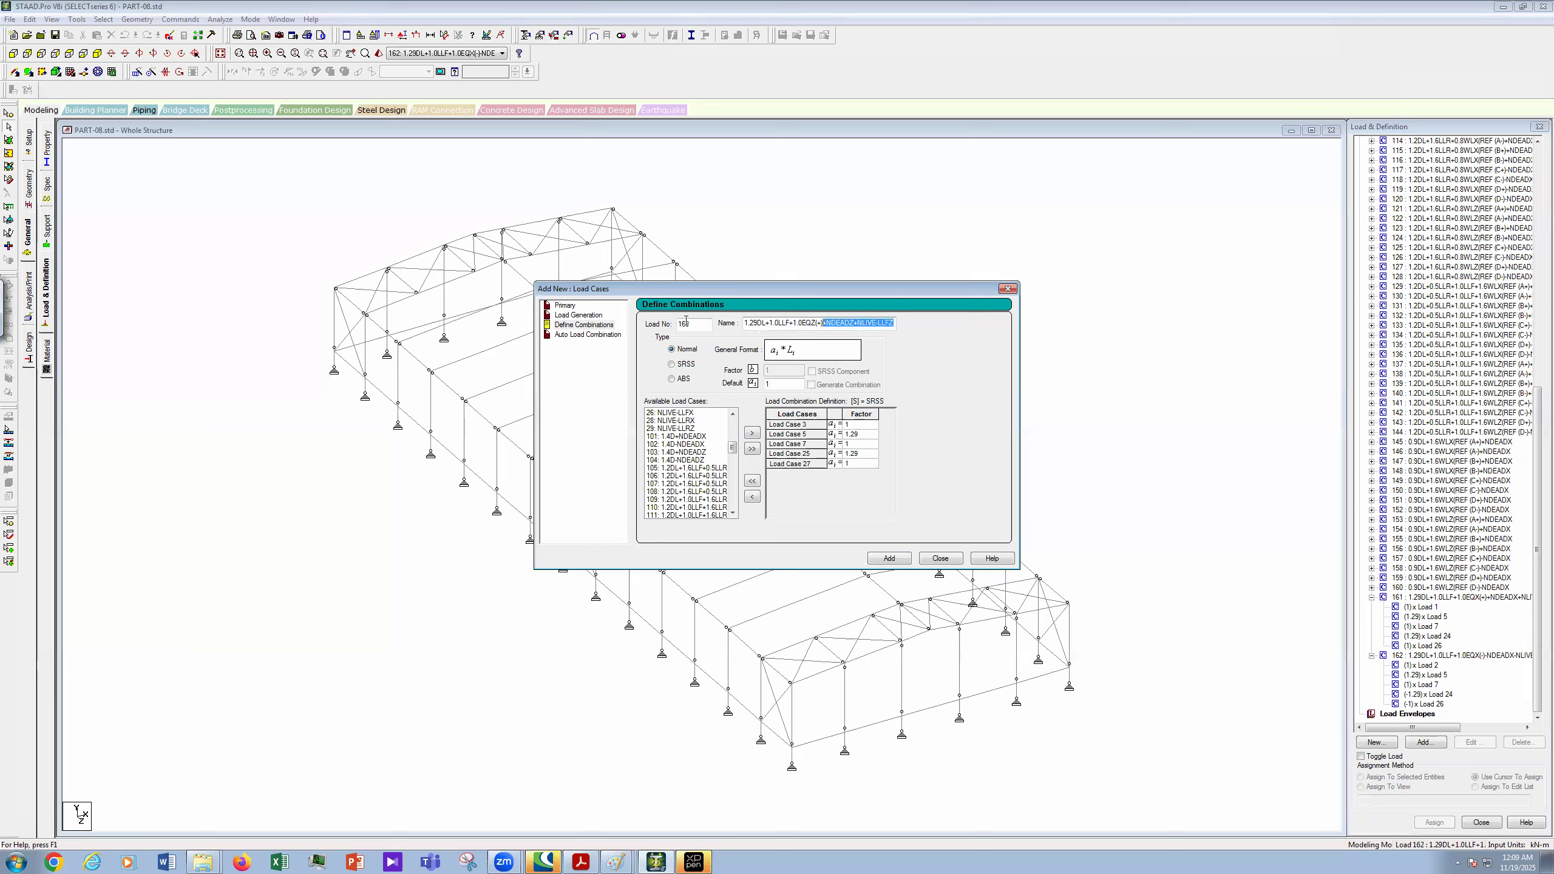
double_click(793, 323)
key(ctrl+c)
right_click(794, 324)
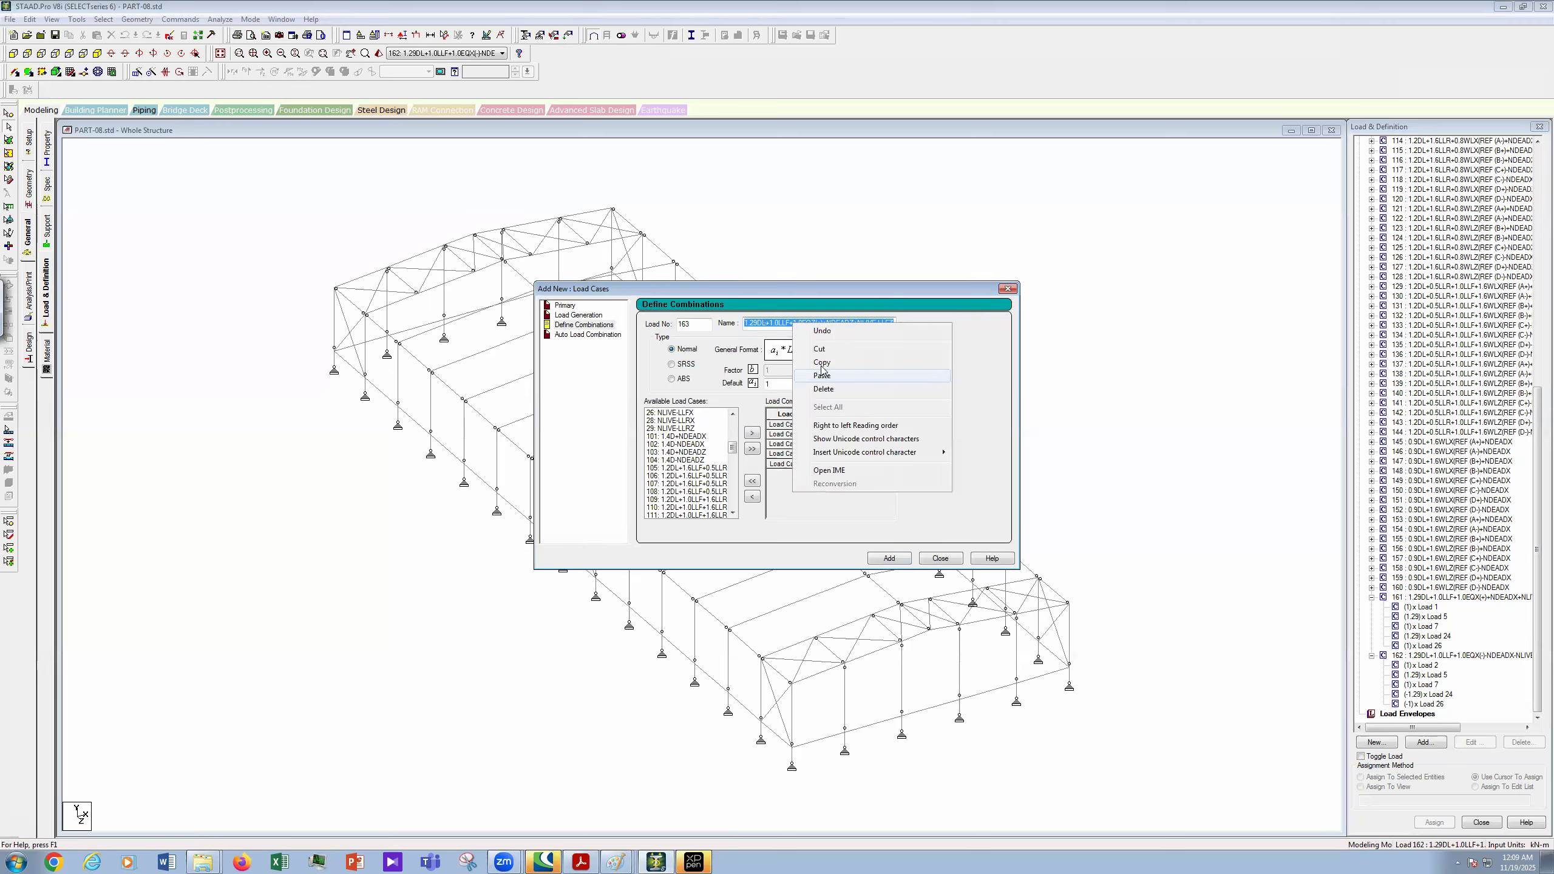
click(892, 526)
click(889, 558)
- Set Load No 164 and change the pasted name's EQZ(+) terms to EQZ(-)
double_click(840, 323)
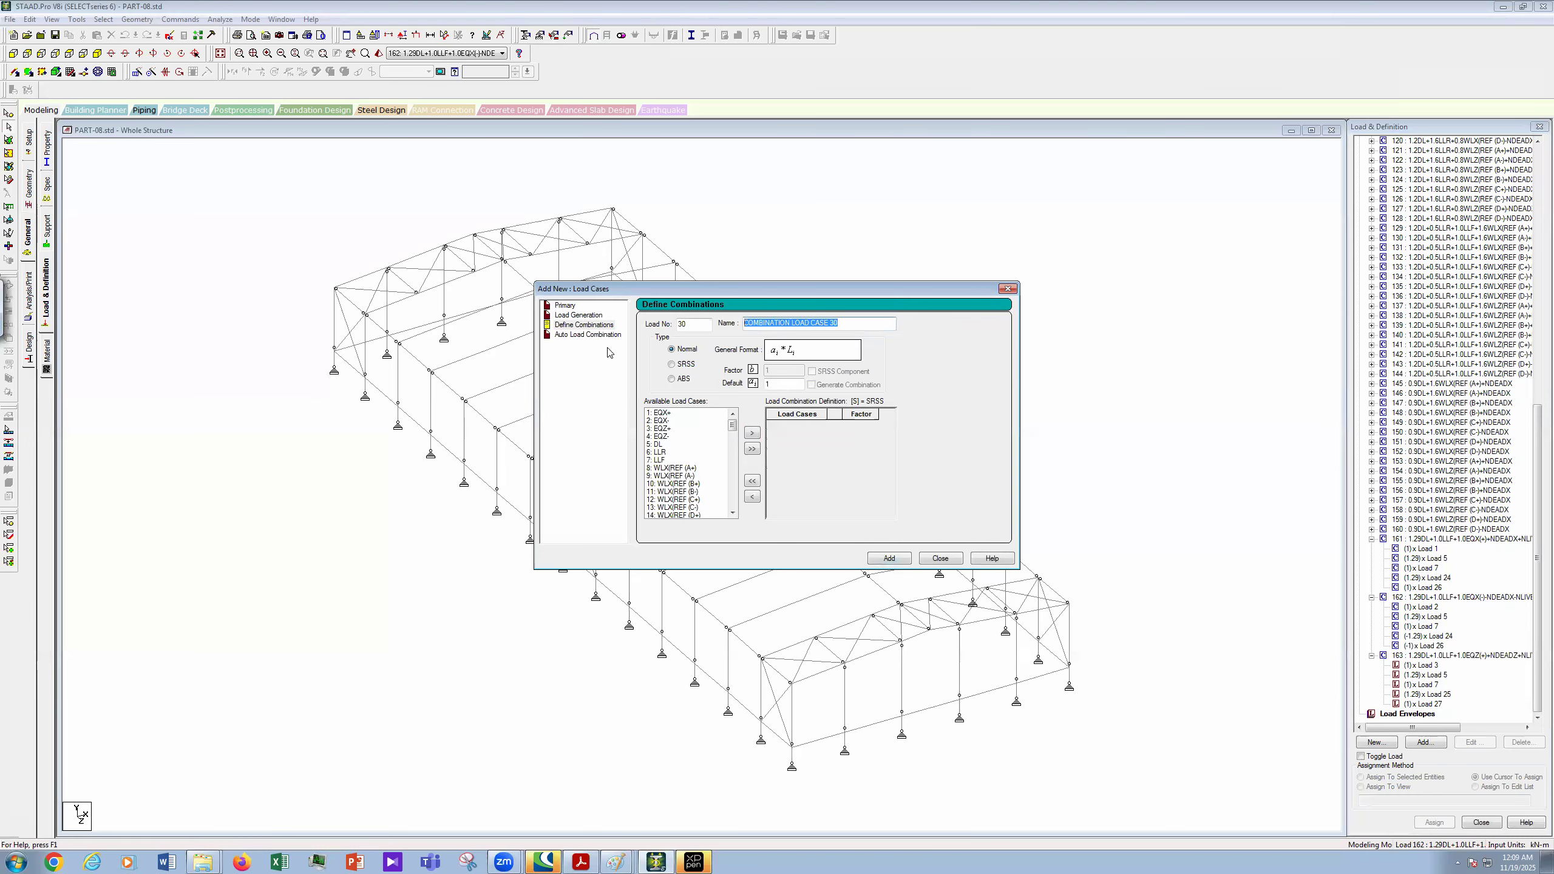
key(ctrl+v)
key(shift+Tab)
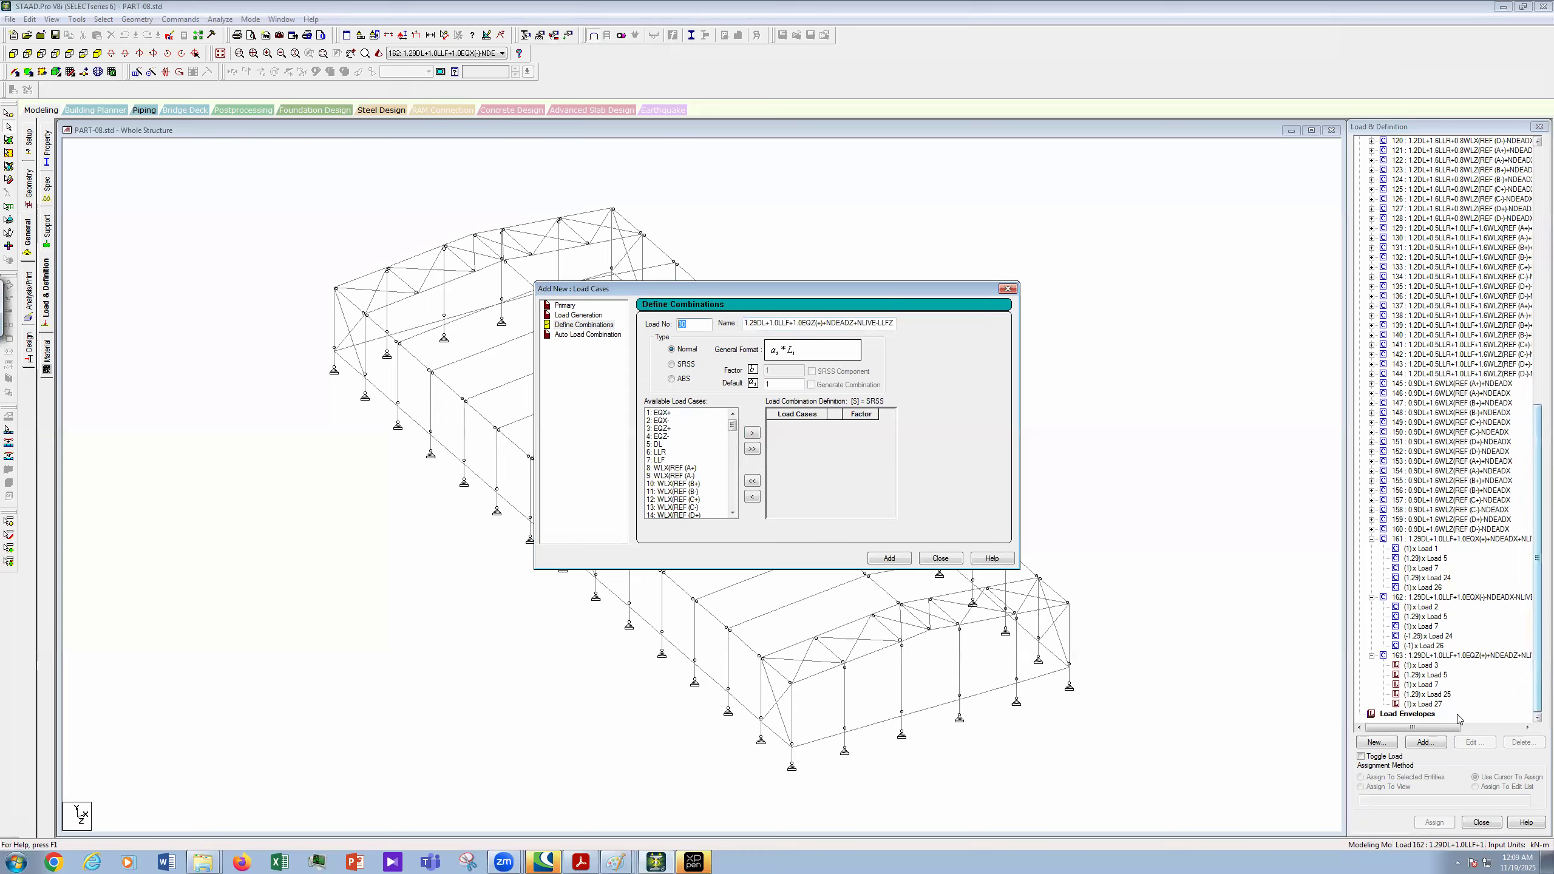
text(164)
click(822, 323)
key(BackSpace)
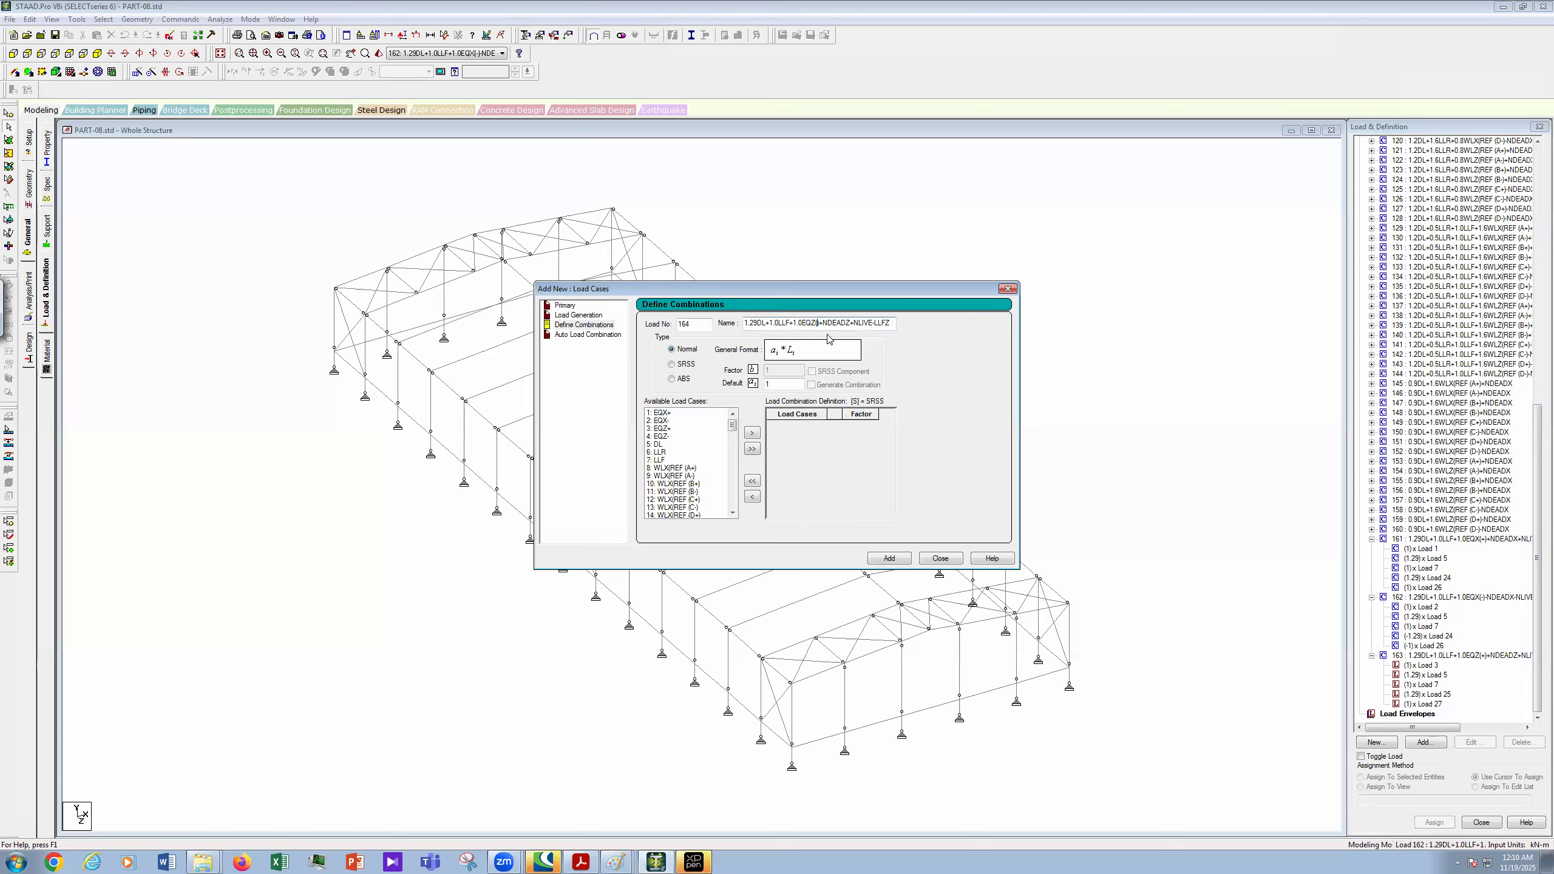
text(-)
key(Right)
key(Delete)
key(BackSpace)
text(-)
- Add load cases 4, 5, 7, 25 and 27 to combination 164
mouse_move(732, 426)
mouse_down()
mouse_move(726, 507)
mouse_move(740, 412)
mouse_up()
click(673, 436)
ctrl+click(667, 444)
ctrl+click(668, 460)
mouse_move(729, 427)
mouse_down()
mouse_move(739, 469)
mouse_move(736, 447)
mouse_up()
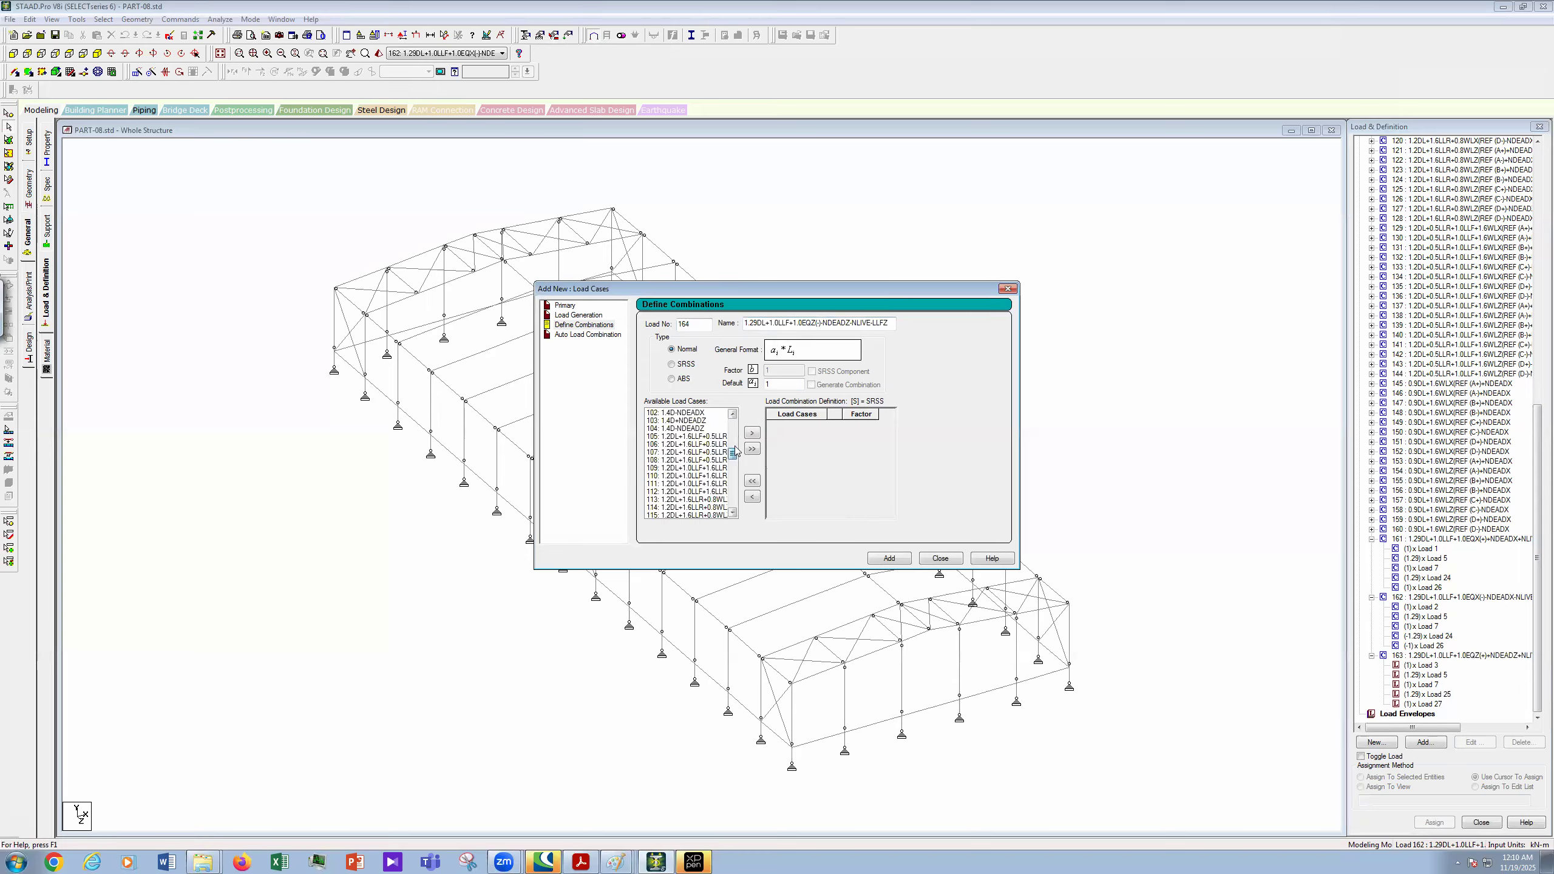
scroll(723, 449, up, 3)
ctrl+click(688, 436)
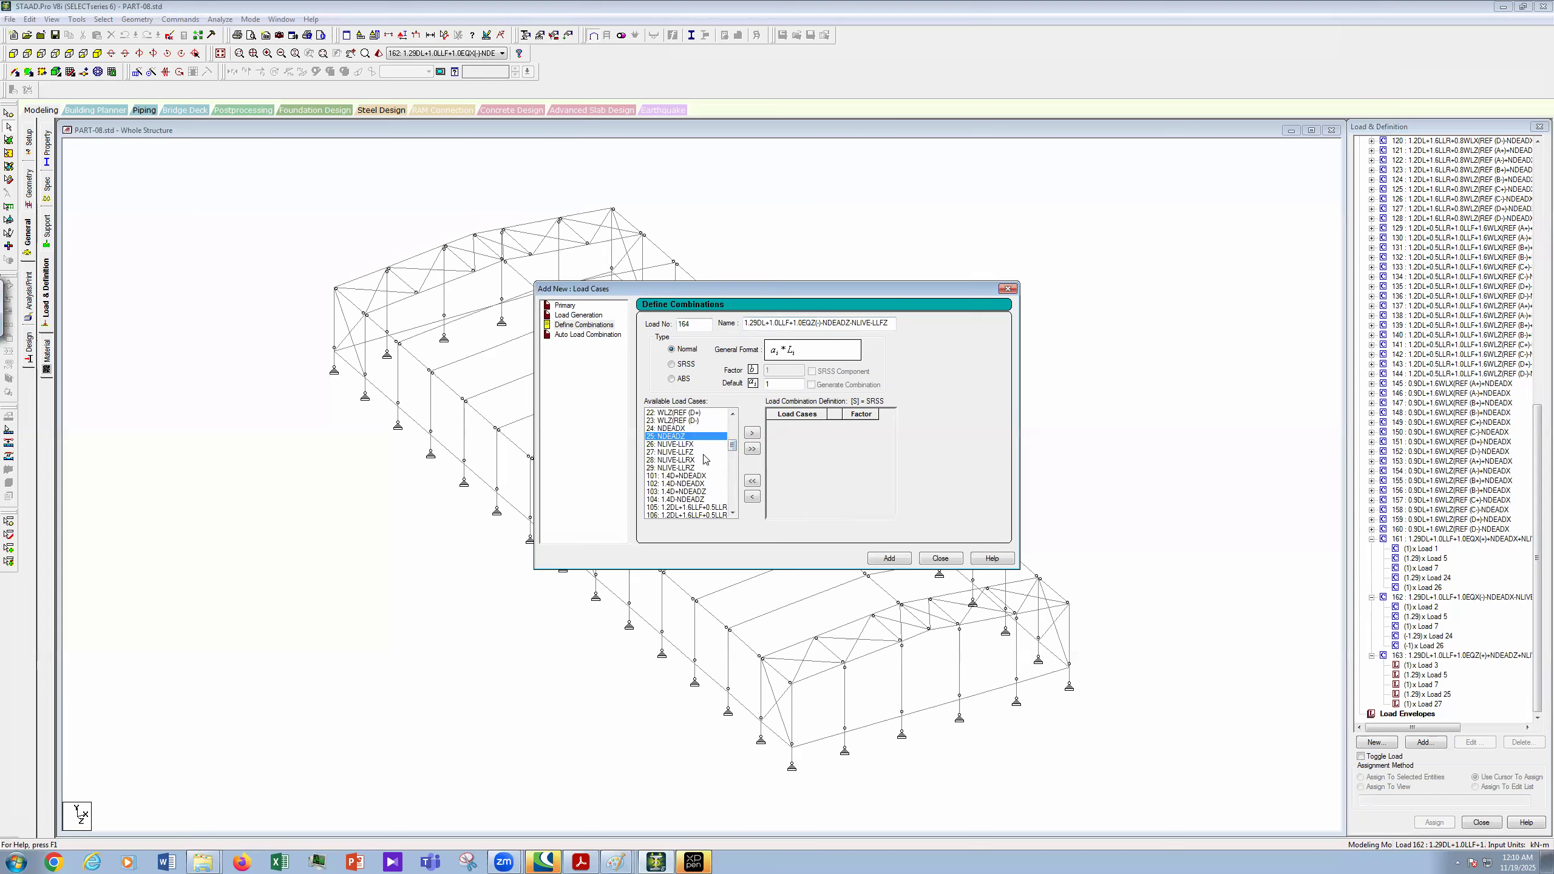
click(753, 433)
- Set factors 1.29 on case 5, -1.29 on case 25, -1 on case 27, and add combination 164
click(862, 434)
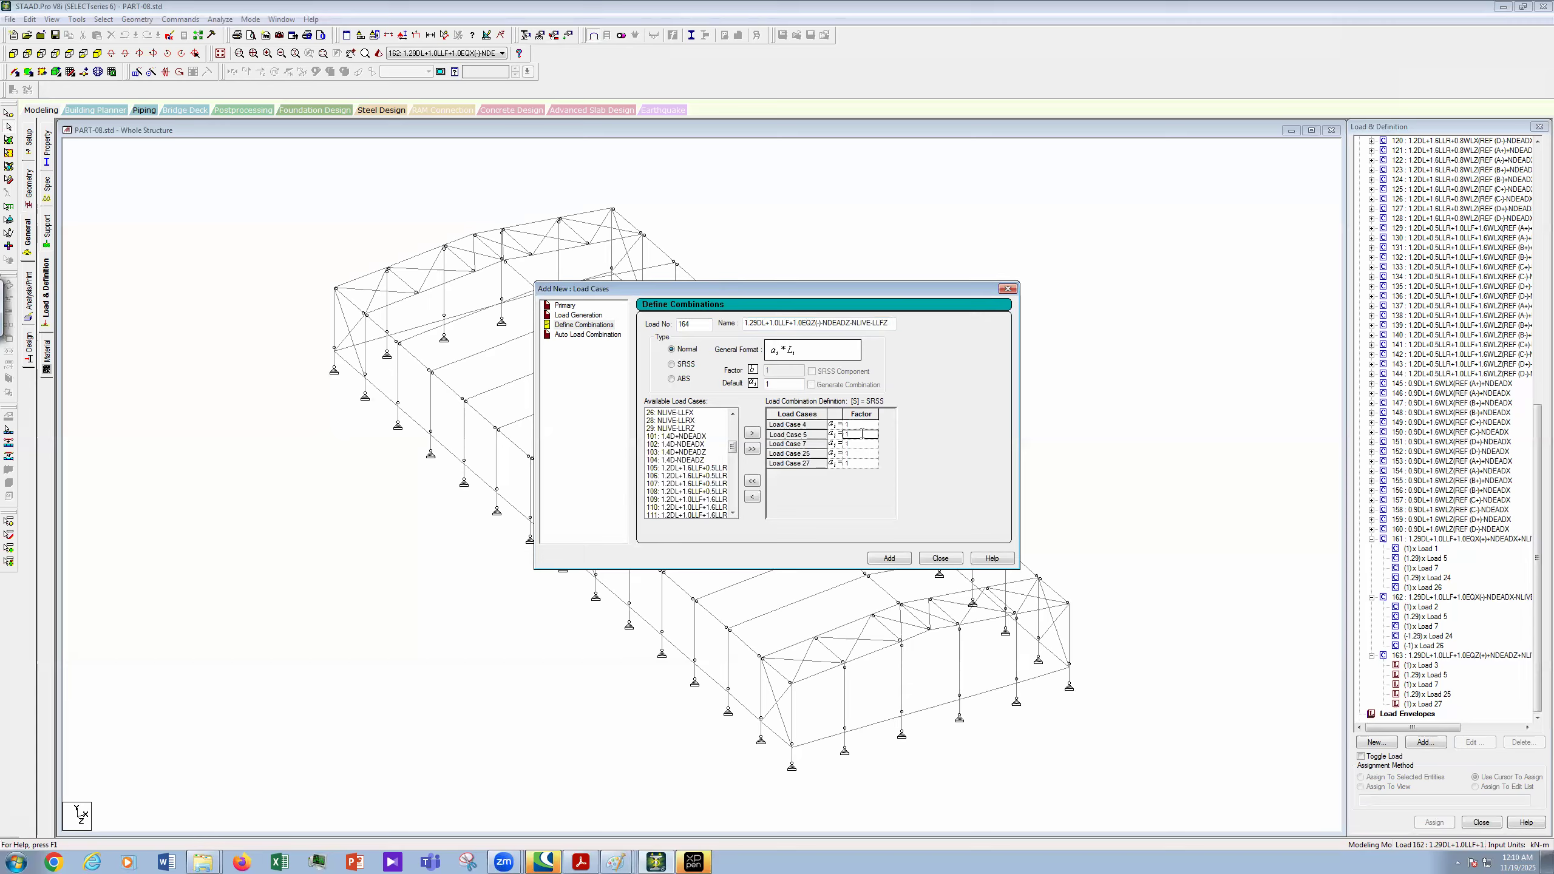
click(862, 434)
text(.29)
click(859, 454)
text(-)
click(858, 465)
text(-)
click(895, 559)
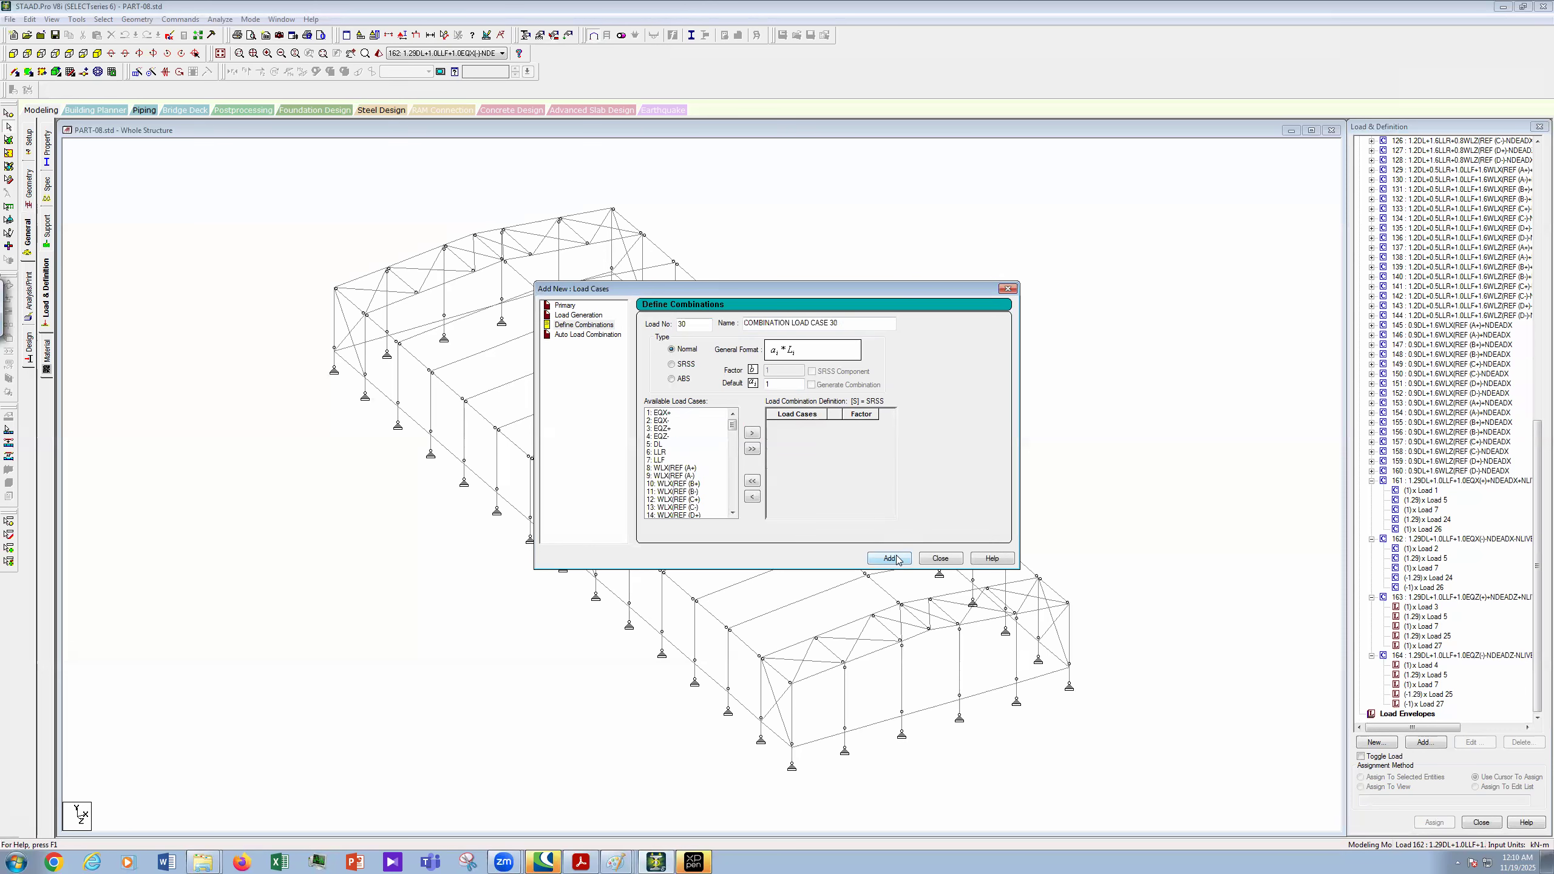
- Strike through combination 5 (1.2D + 1.0E) on the Paint reference and mark it OK
mouse_move(615, 862)
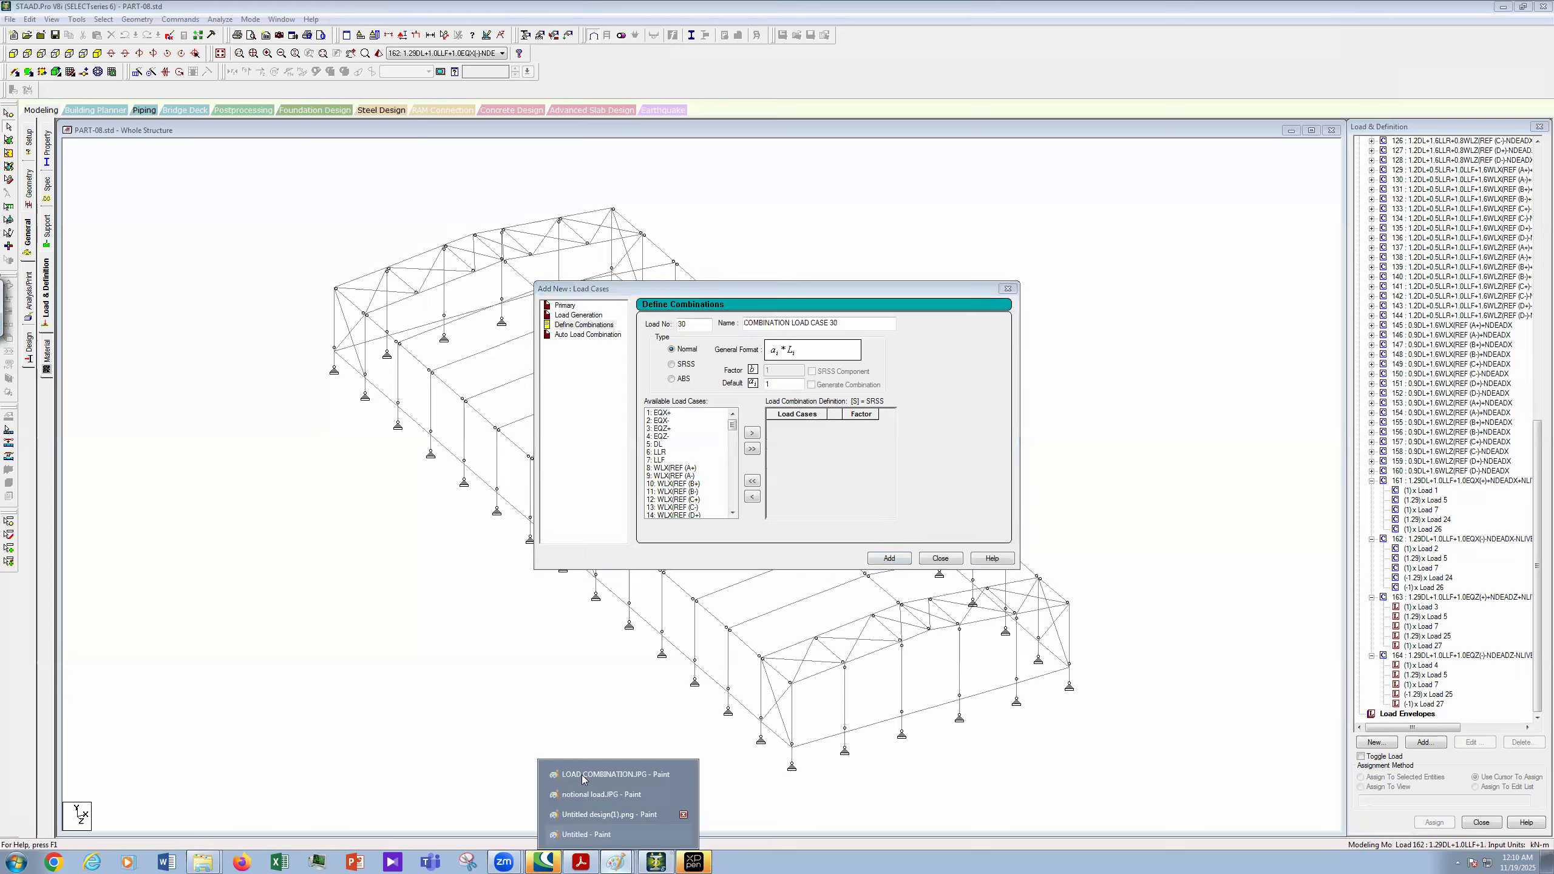
click(582, 772)
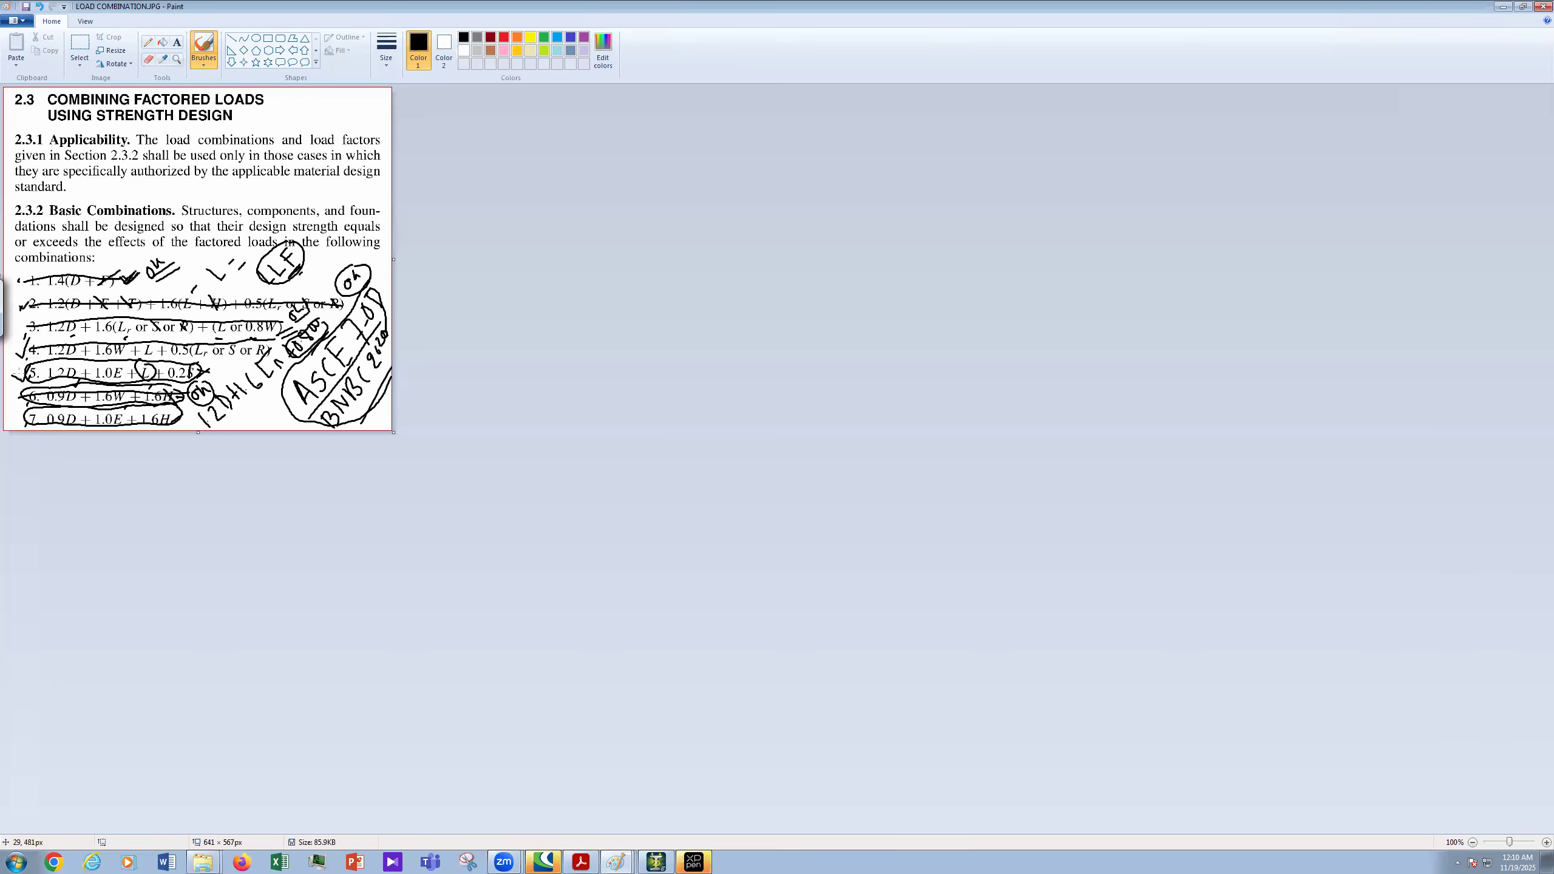
drag(27, 375, 237, 366)
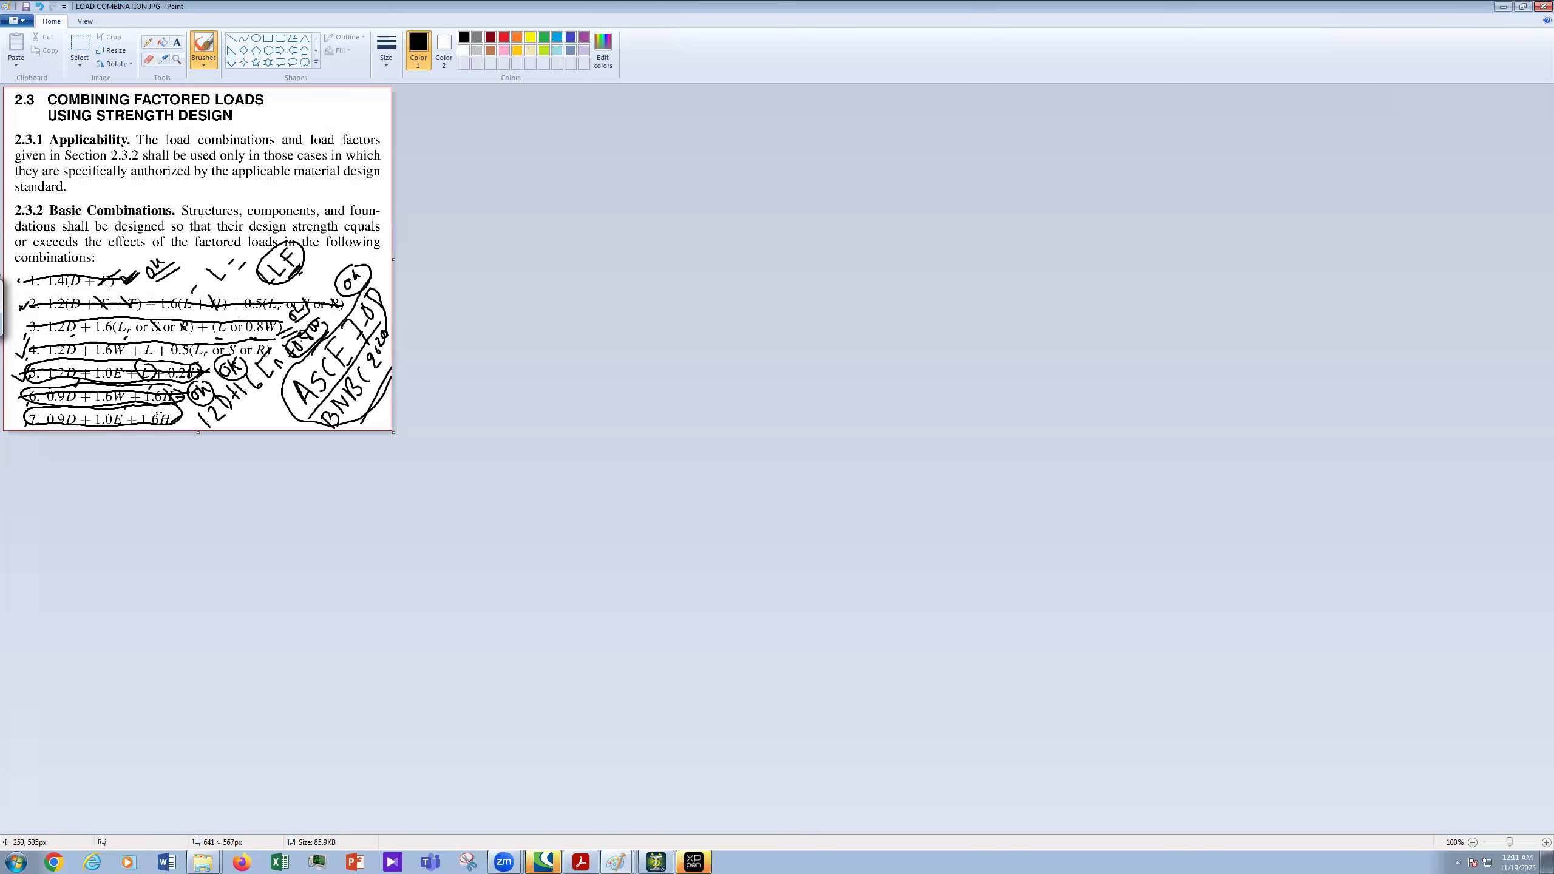
drag(159, 415, 183, 429)
click(666, 861)
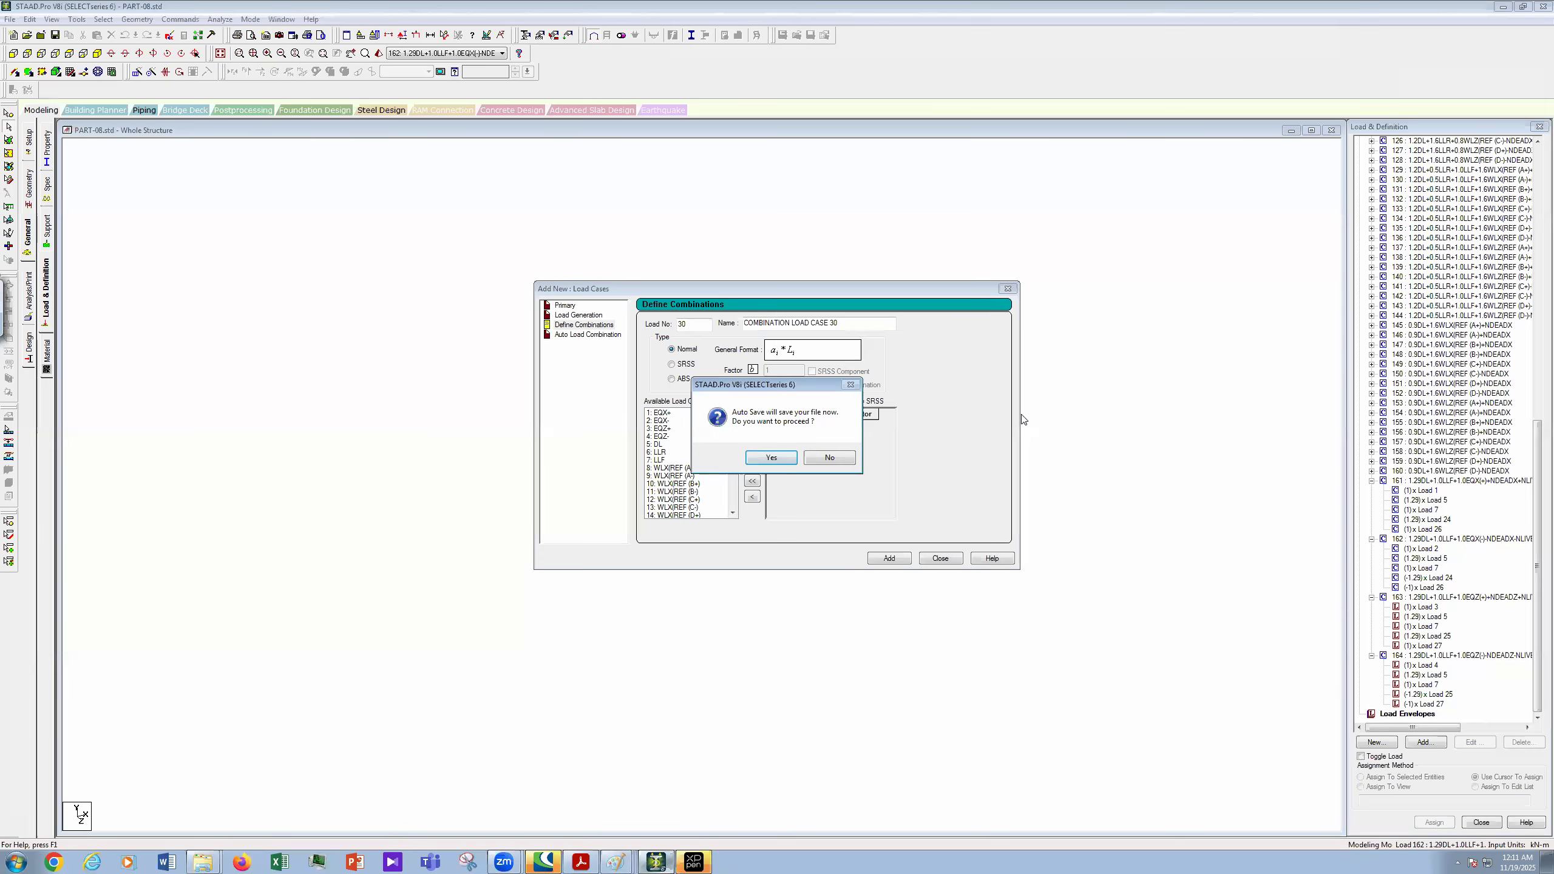
- Save the modified model and enter 165 as the new combination load number
click(766, 457)
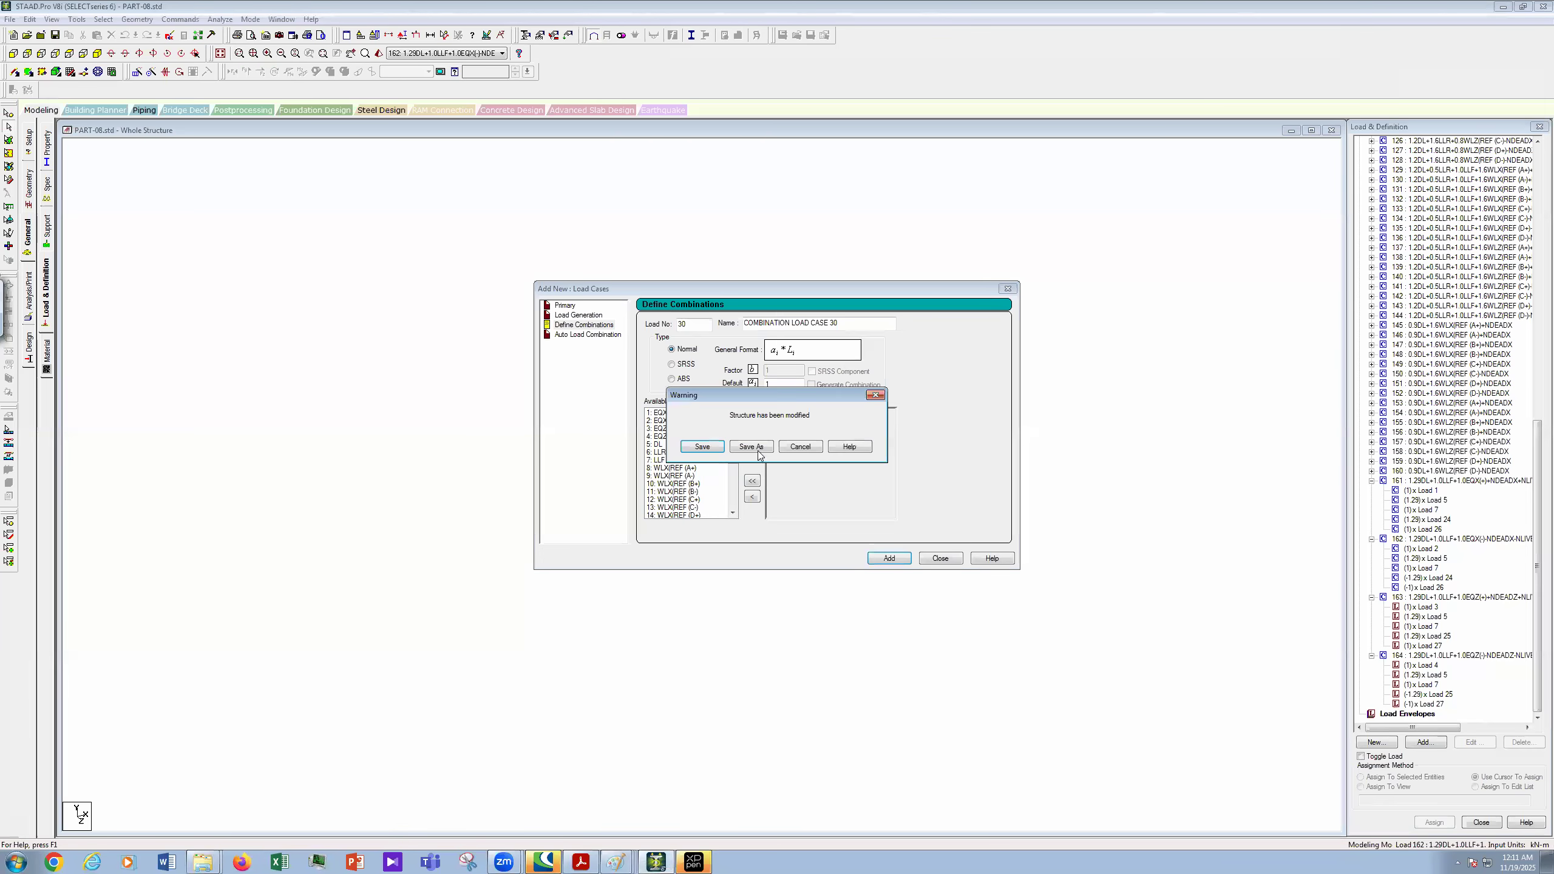
click(718, 445)
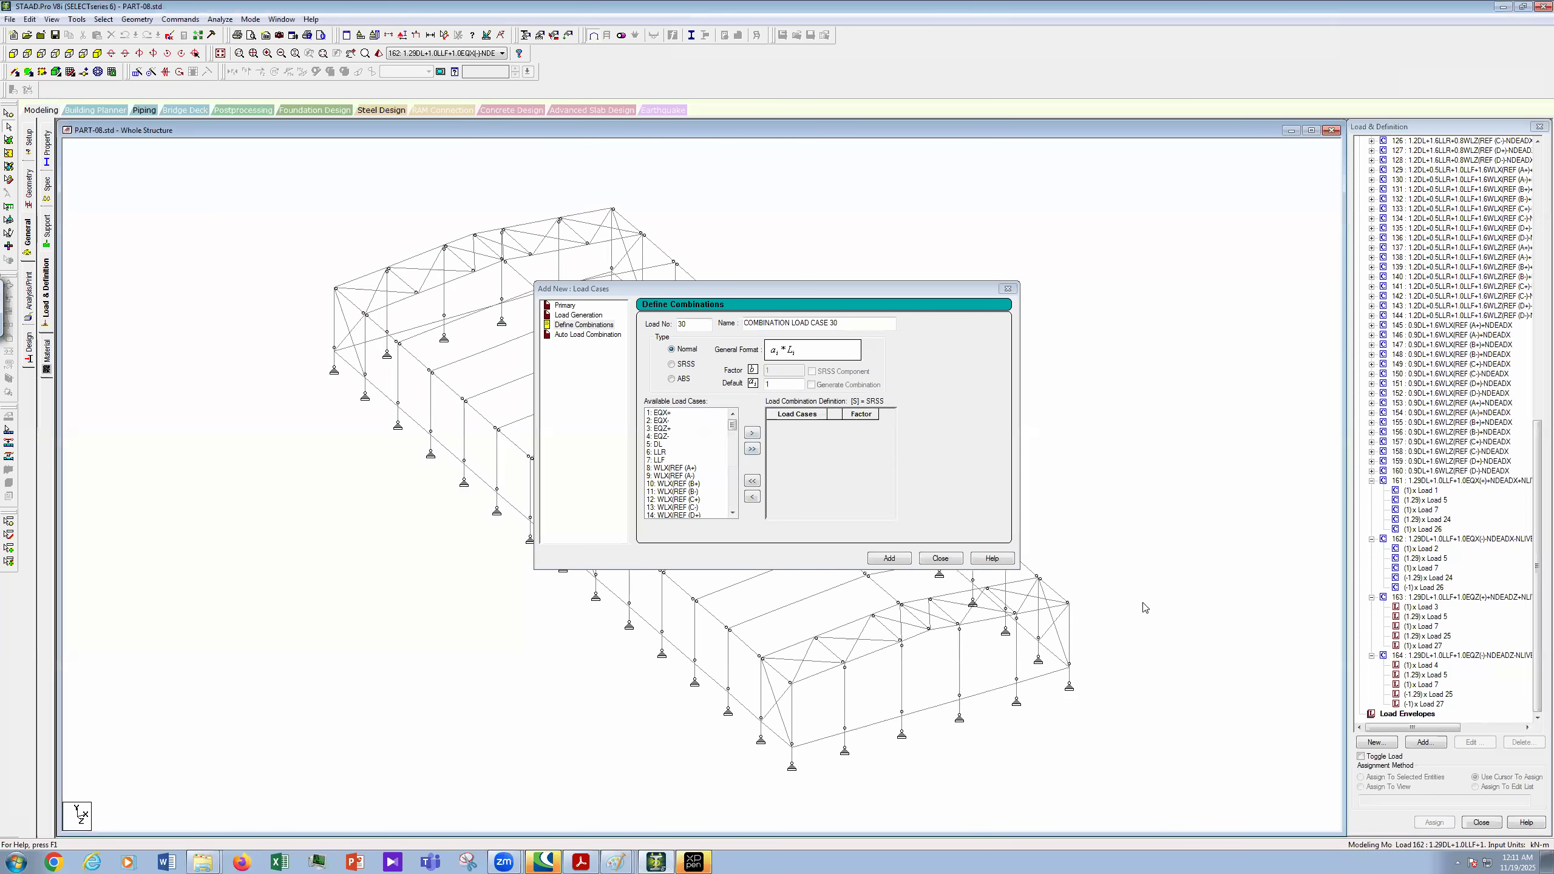
double_click(681, 323)
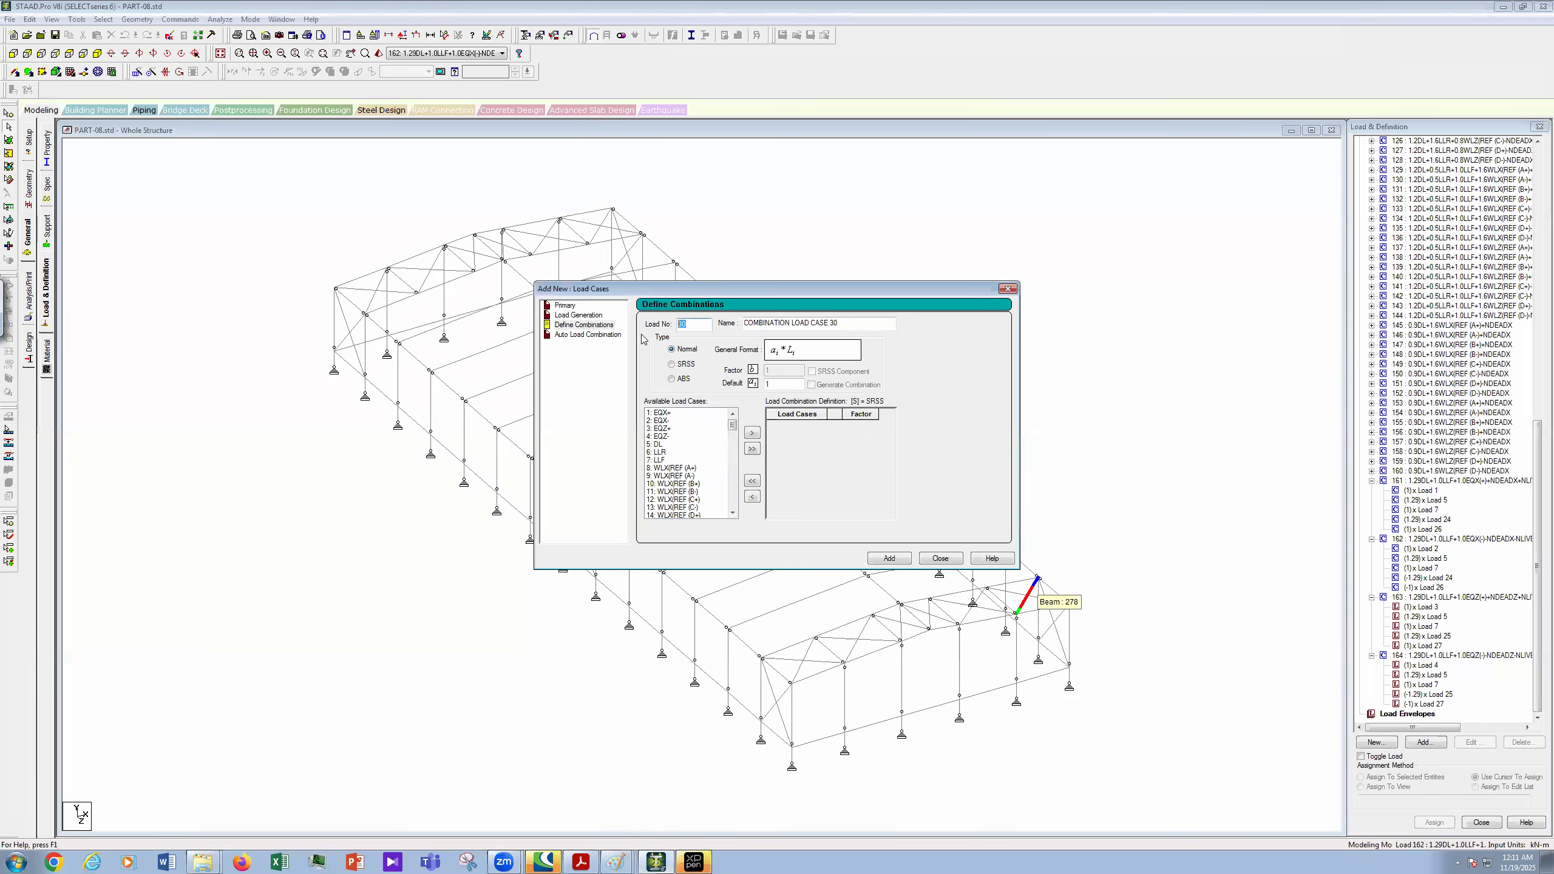
text(165)
- Rename the combination to 0.9DL+1.0EQX(+)NDEADX by editing the pasted previous name
key(Tab)
key(ctrl+v)
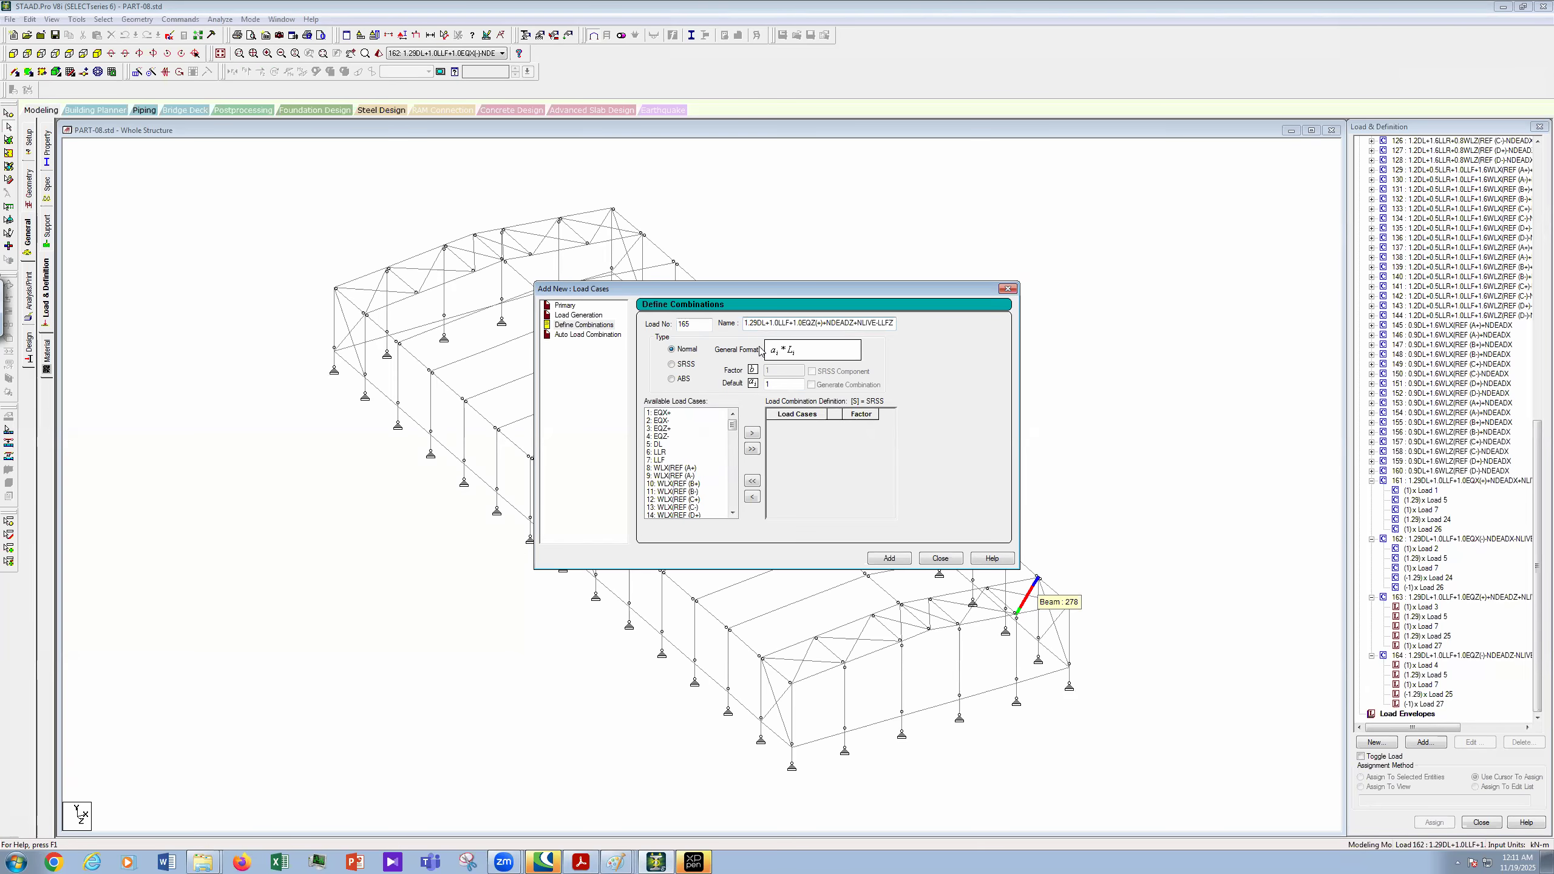
key(Delete)
text(0.)
key(Delete)
key(Delete)
key(BackSpace)
key(BackSpace)
key(BackSpace)
key(BackSpace)
key(BackSpace)
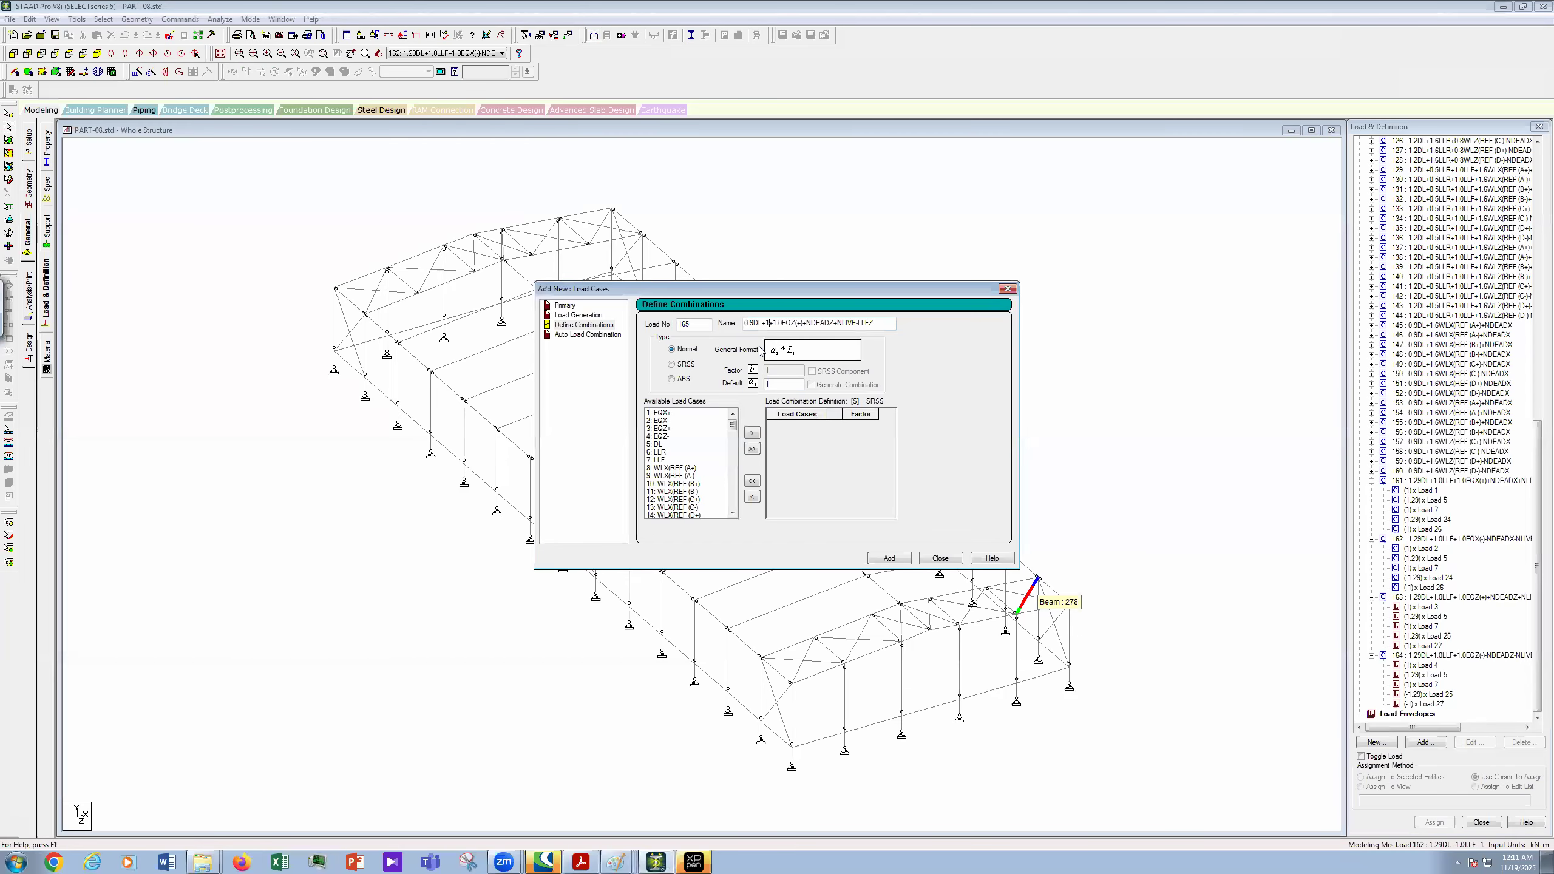
key(BackSpace)
key(BackSpace)
key(BackSpace)
text(X)
key(Right)
key(BackSpace)
key(BackSpace)
key(BackSpace)
key(BackSpace)
key(BackSpace)
key(BackSpace)
key(BackSpace)
key(BackSpace)
key(BackSpace)
key(BackSpace)
key(BackSpace)
- Add load cases 1, 5 and 24 to combination 165
click(664, 413)
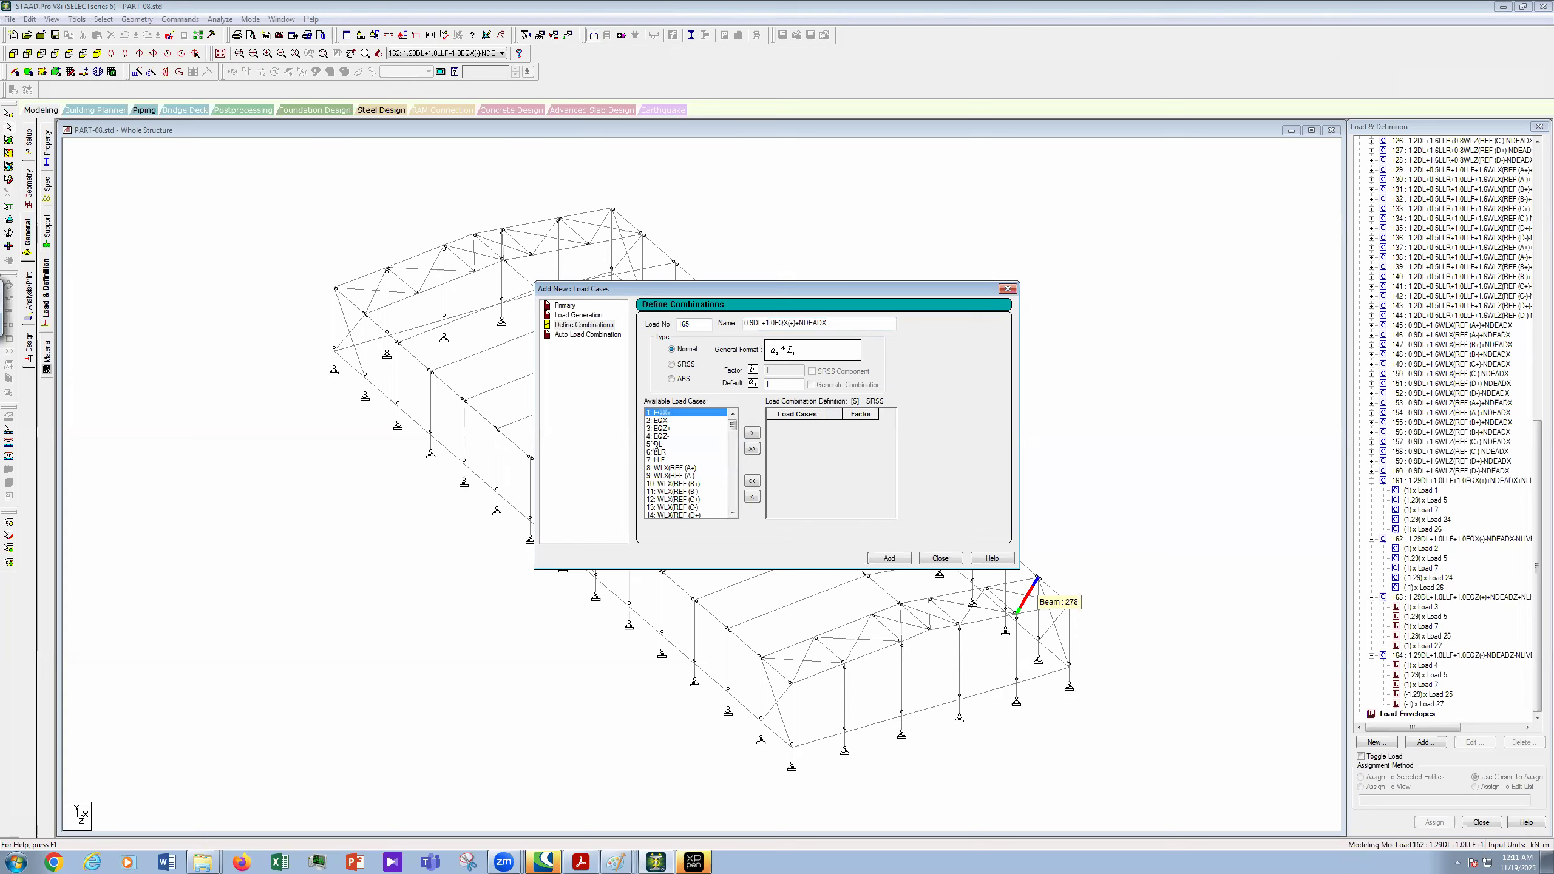
ctrl+click(659, 445)
drag(734, 434, 733, 484)
scroll(718, 456, up, 14)
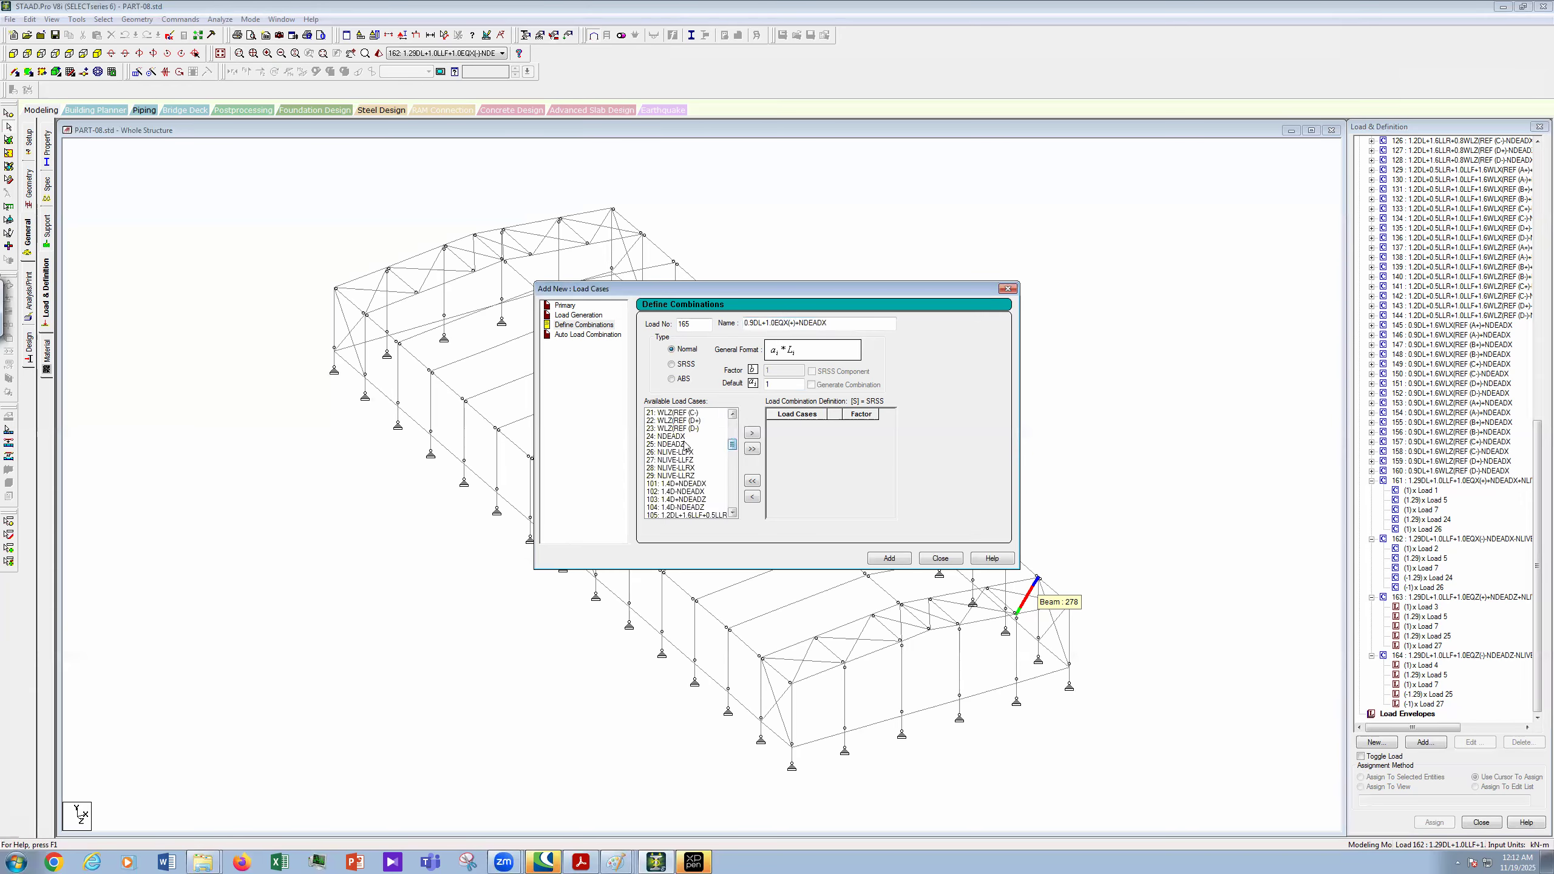
click(752, 433)
- Set the factors to 1 for load case 1 and 0.9 for load cases 5 and 24
click(872, 428)
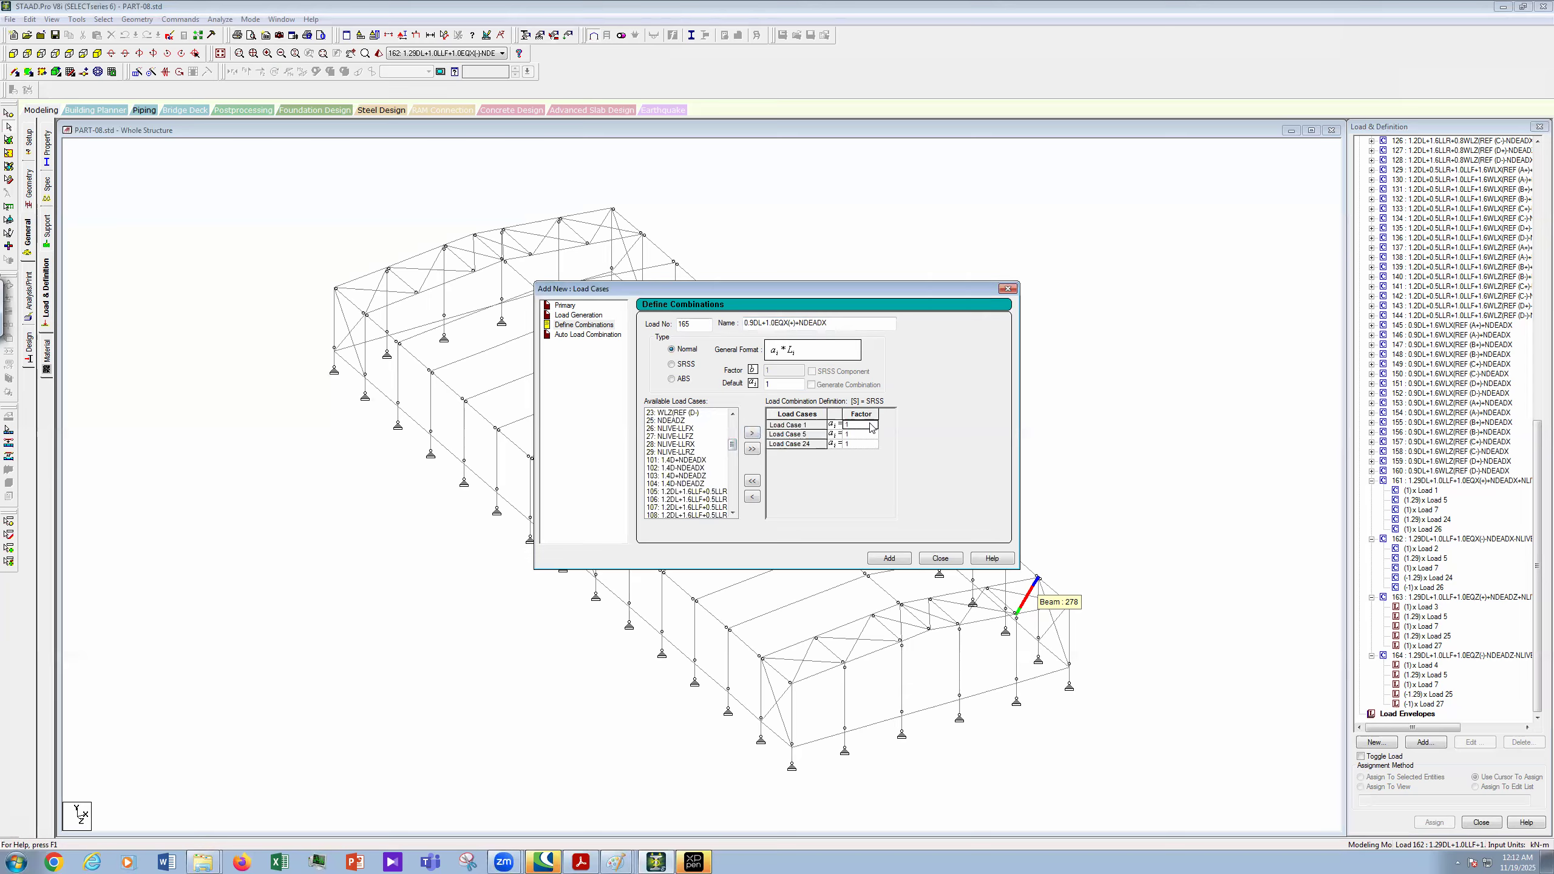
click(865, 433)
text(0.9)
click(862, 444)
text(0)
click(615, 862)
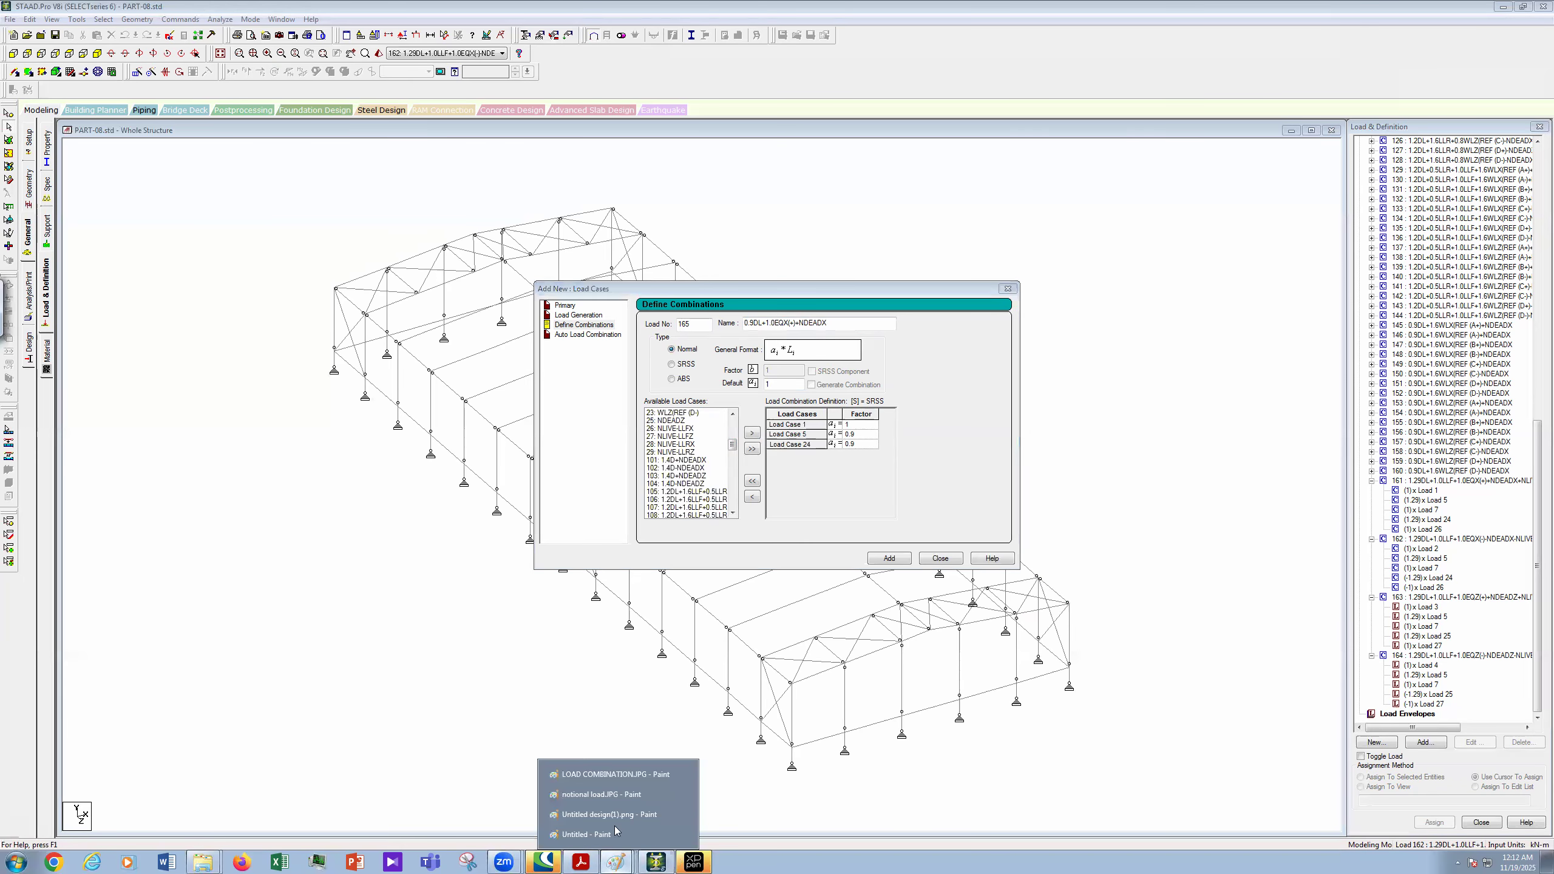
- Switch to Untitled design(1).png and circle the 1.2DL+0.09D = 1.29DL working
click(607, 815)
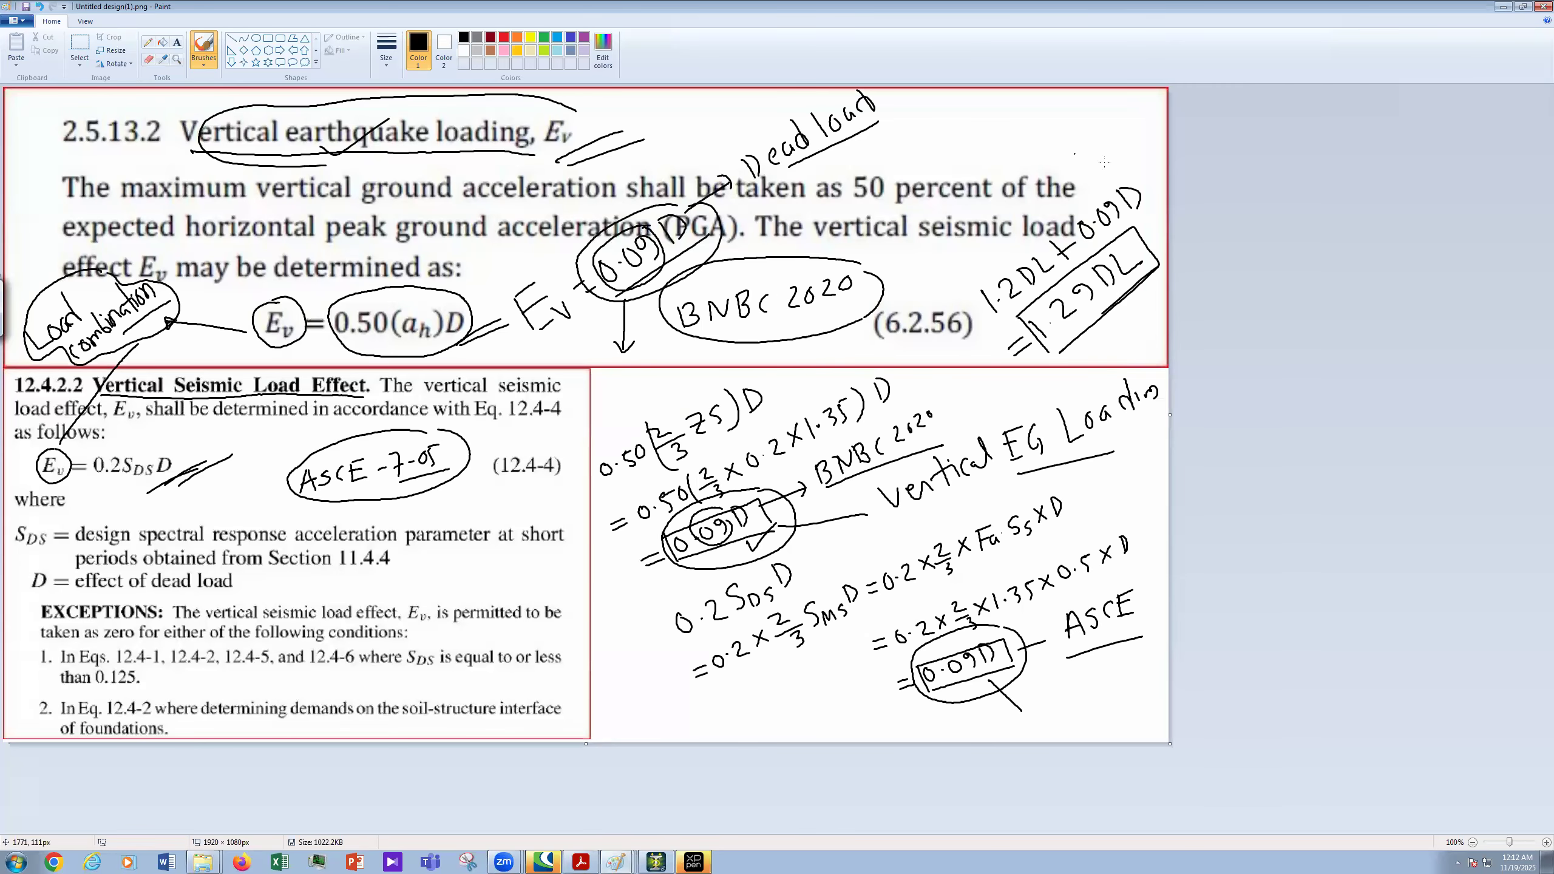
mouse_move(1133, 164)
mouse_down()
mouse_move(1016, 228)
mouse_move(979, 313)
mouse_move(1097, 261)
mouse_move(1156, 185)
mouse_move(1134, 163)
mouse_up()
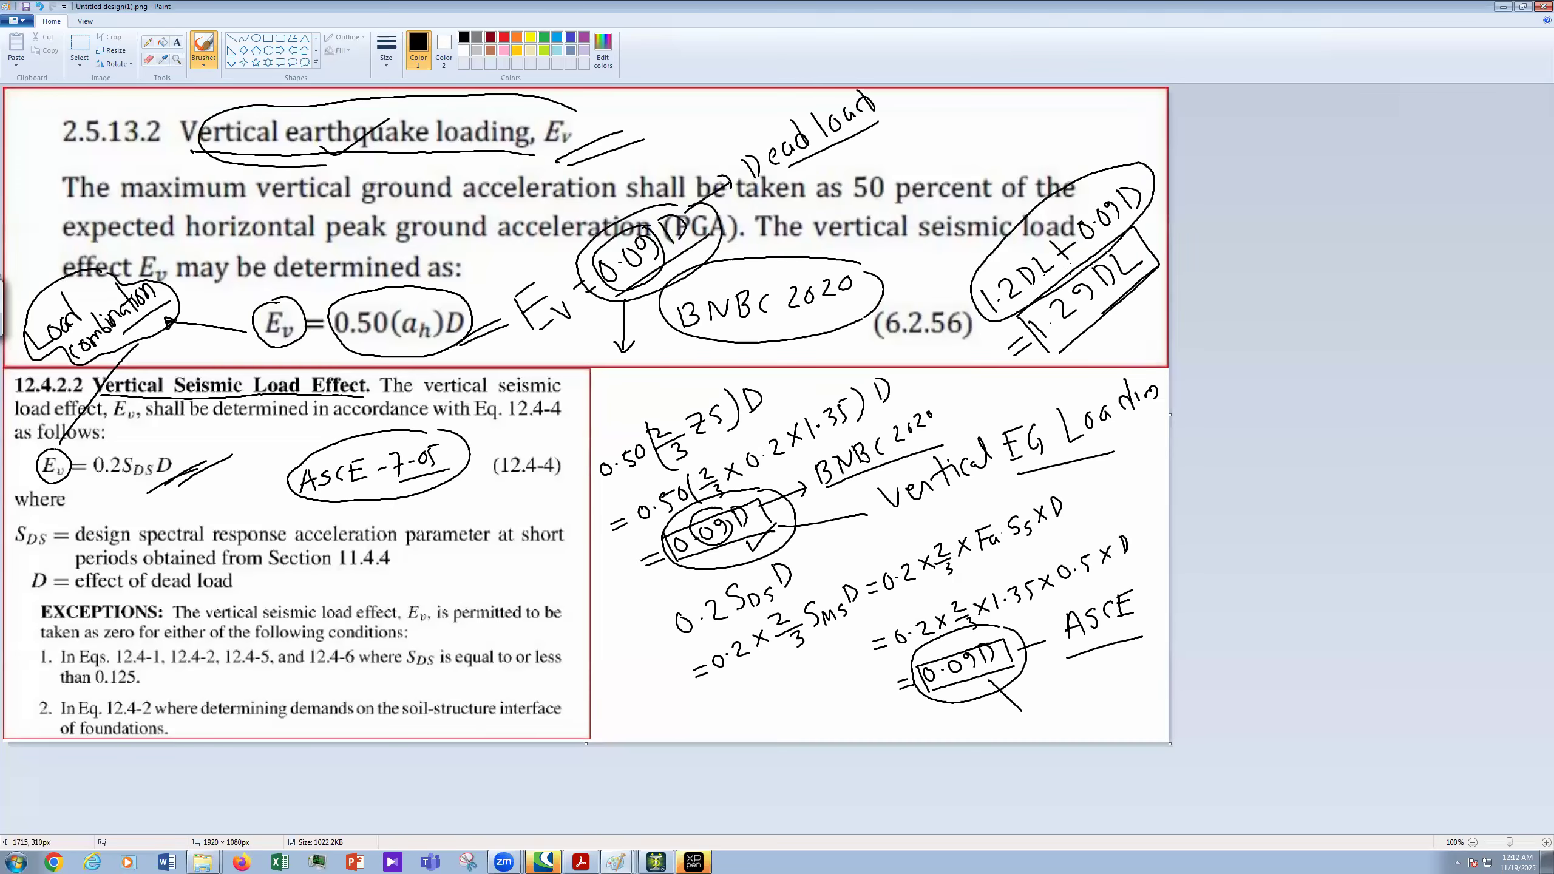
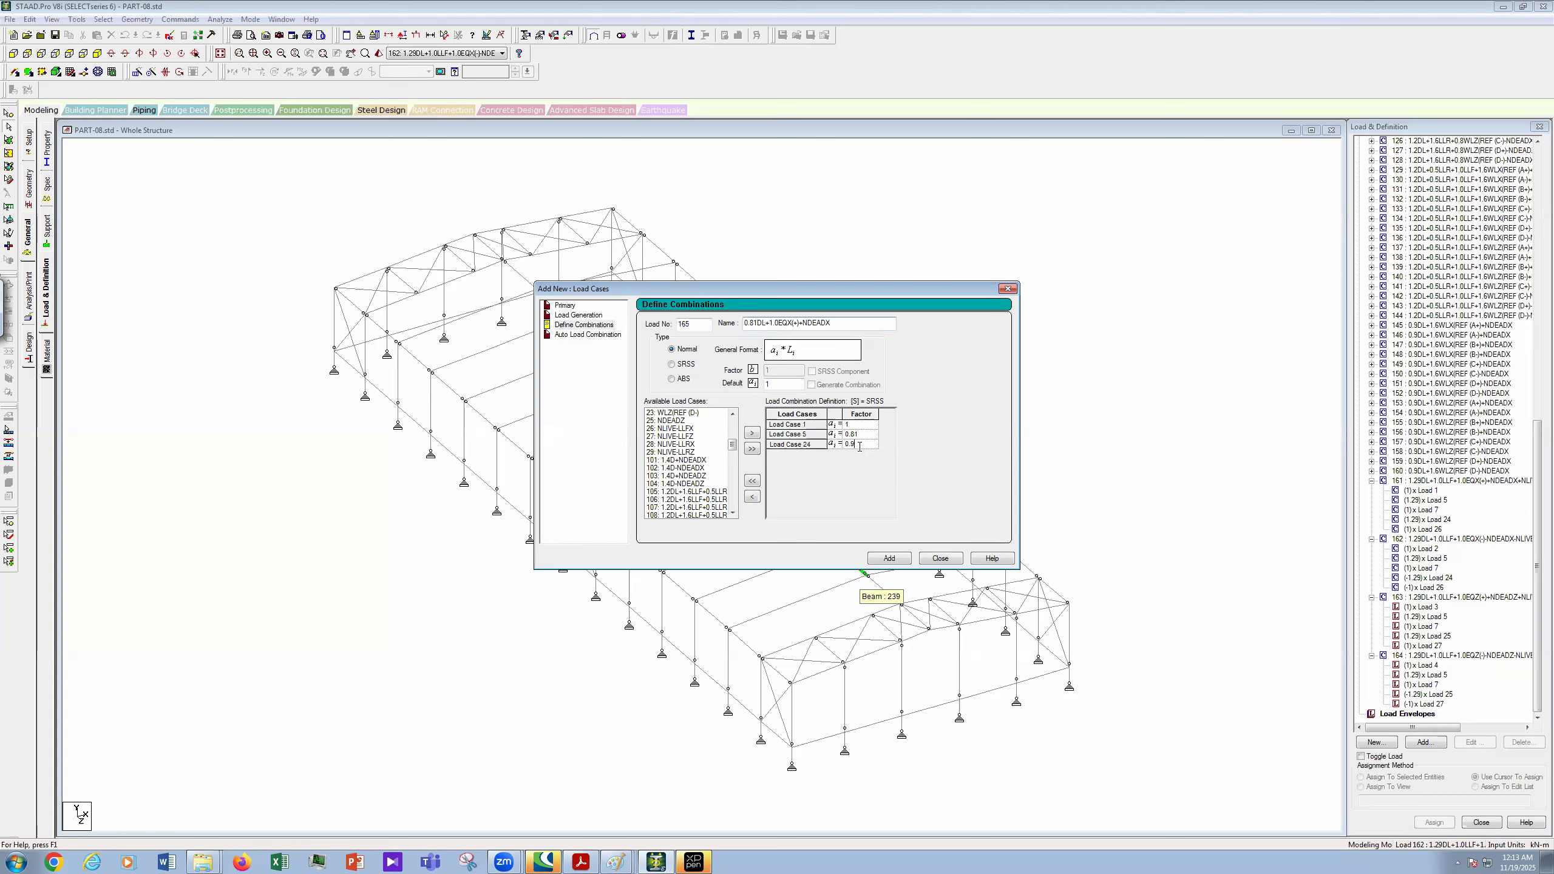
- Correct the Load Case 24 factor, copy the name 0.81DL+1.0EQX(+)+NDEADX, and add combination 165
key(BackSpace)
double_click(777, 324)
key(ctrl+c)
click(897, 564)
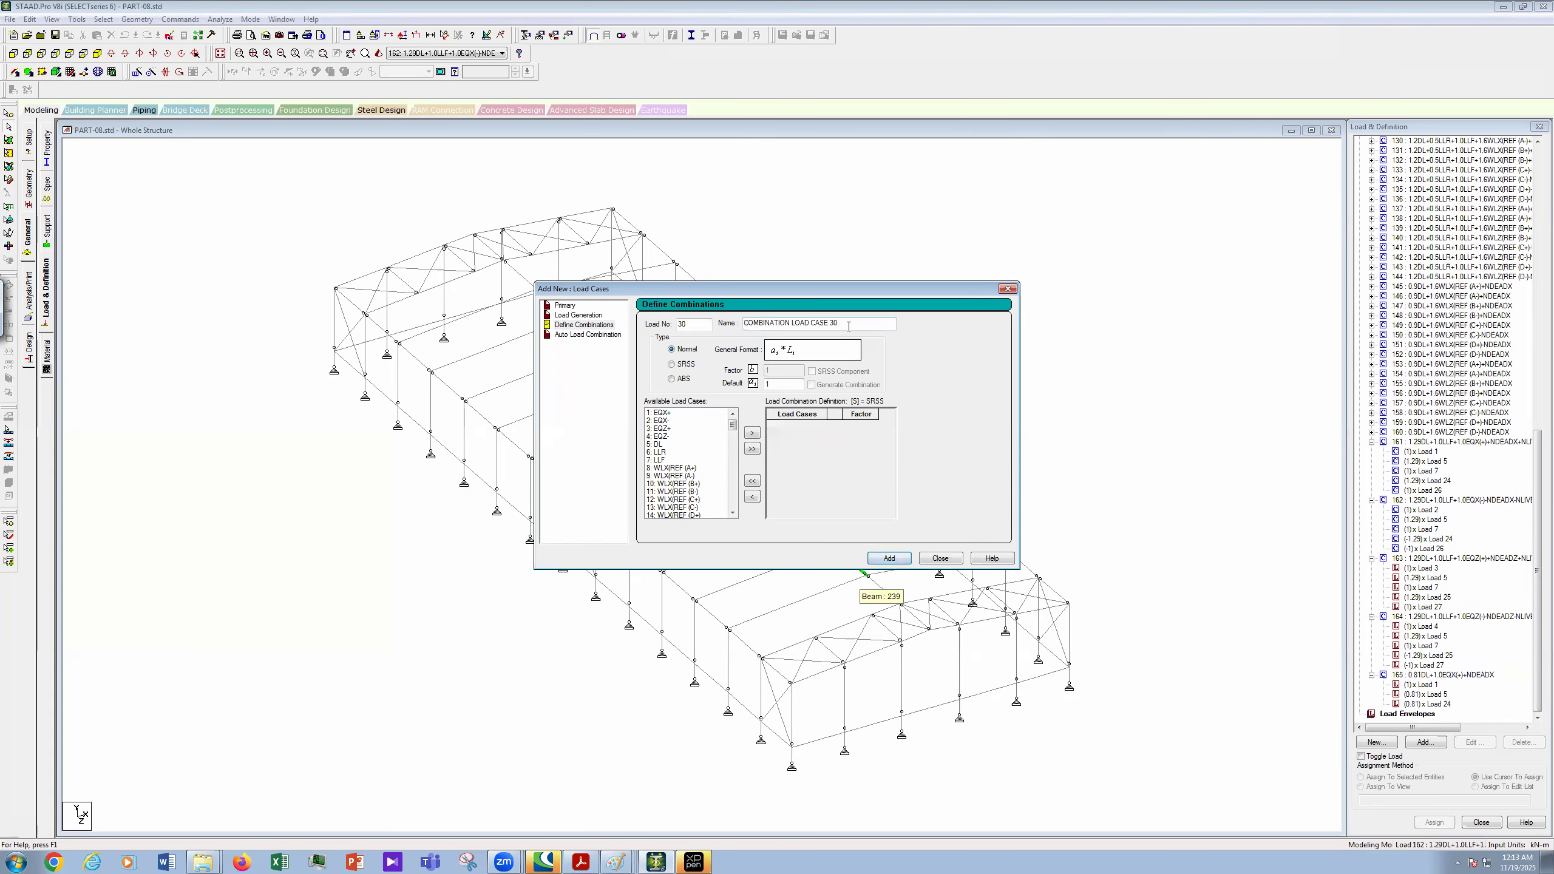
- Set up combination 166 named 0.81DL+1.0EQX(-)-NDEADX from the pasted name
click(589, 325)
key(ctrl+v)
drag(693, 325, 648, 324)
text(166)
key(BackSpace)
text(-)
key(BackSpace)
text(-)
- Add load cases 2, 5 and 24 to combination 166 and enter the factors for cases 5 and 24
click(659, 421)
ctrl+click(669, 444)
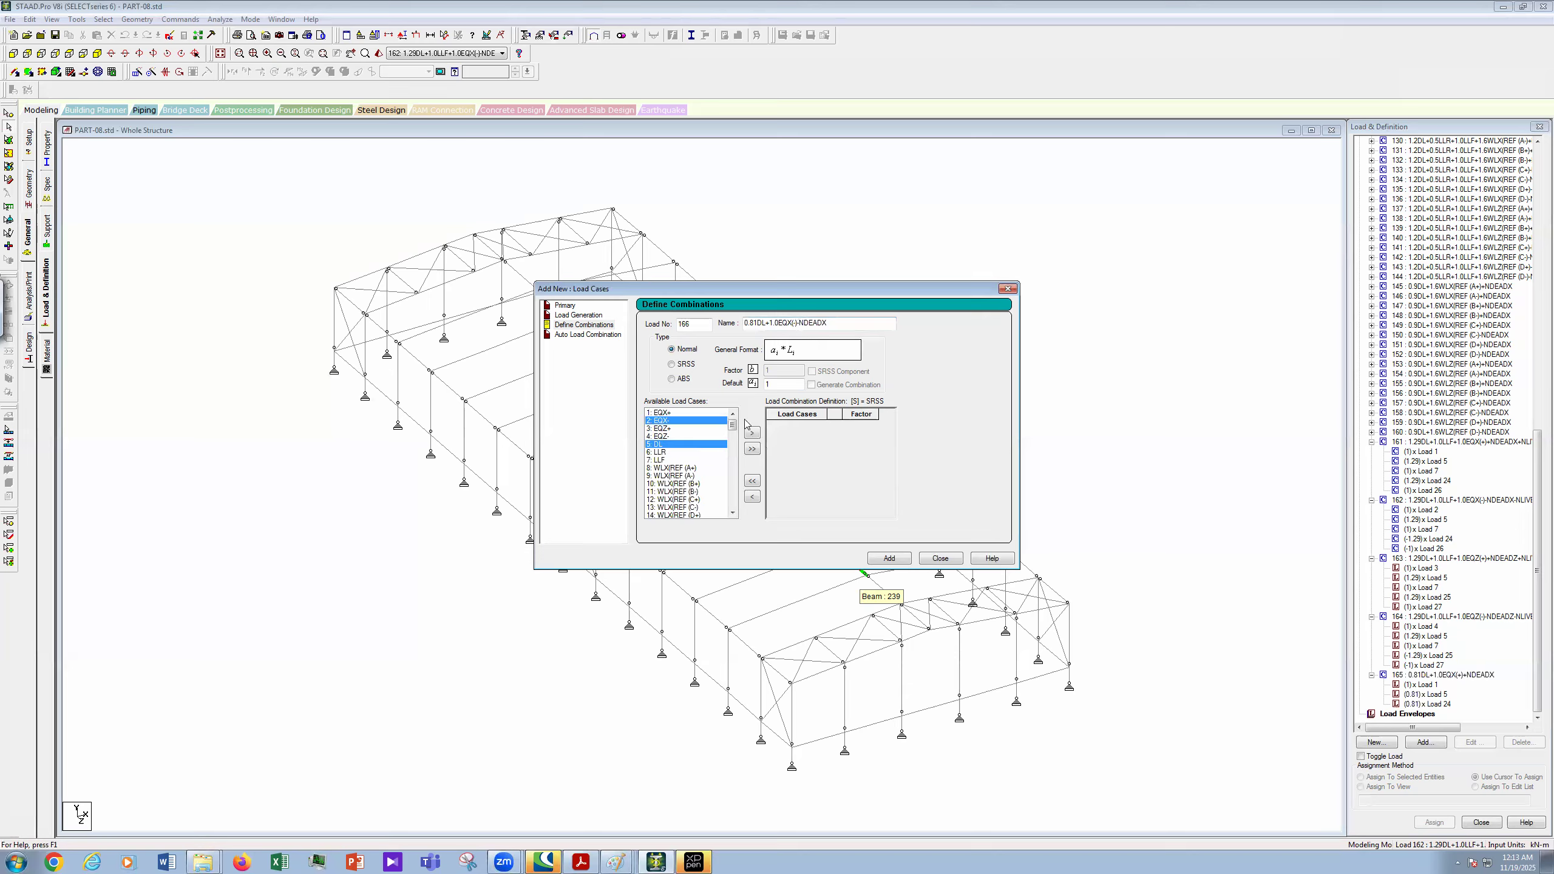
mouse_move(735, 424)
mouse_down()
mouse_move(731, 499)
mouse_move(733, 441)
mouse_up()
ctrl+click(676, 459)
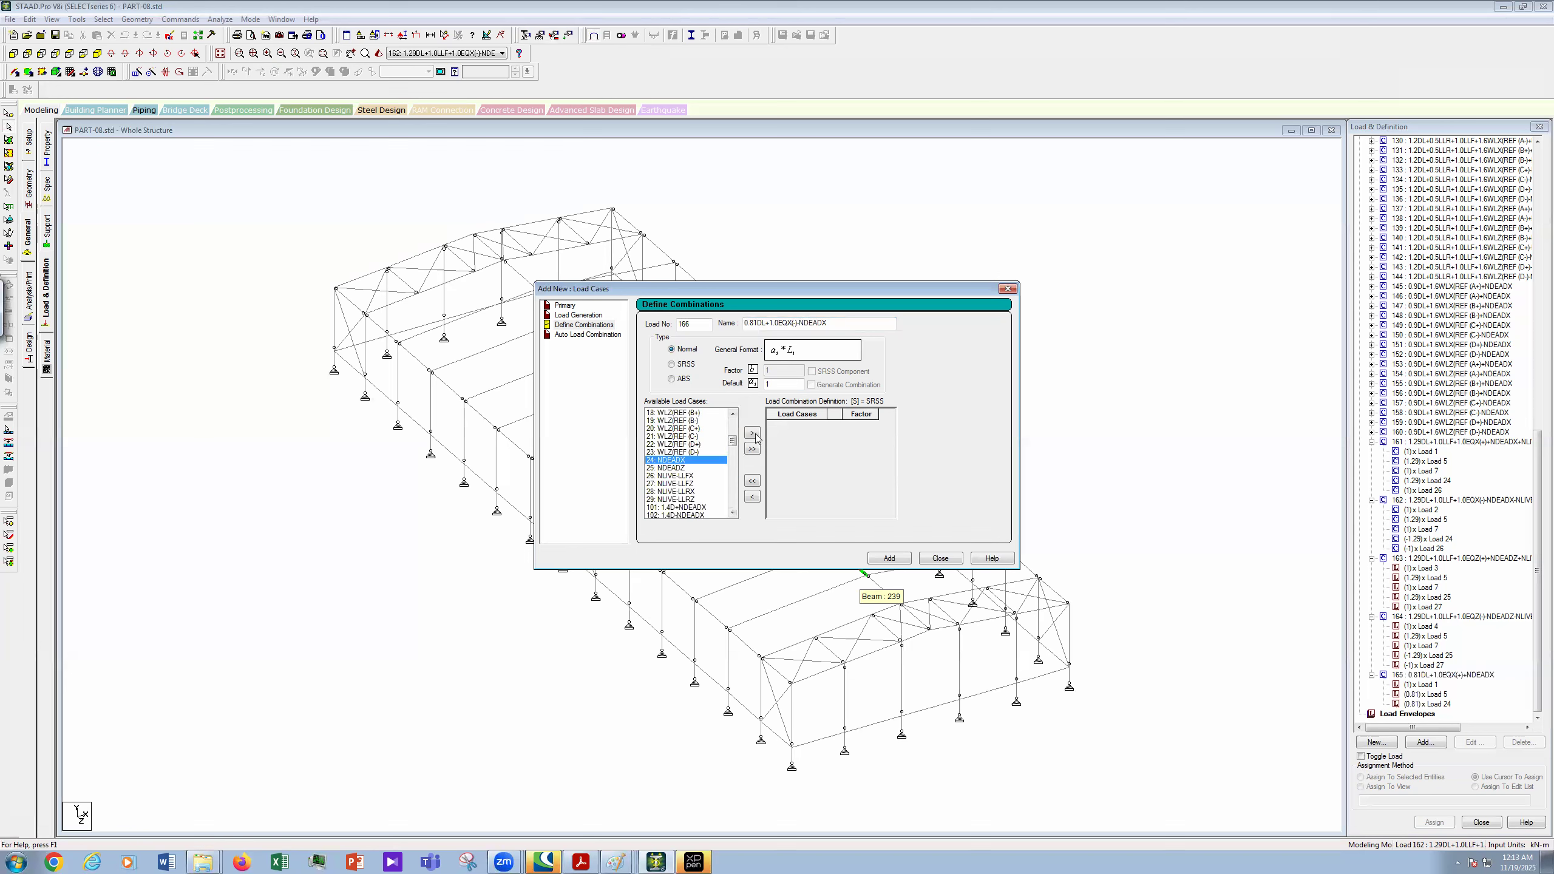
click(857, 426)
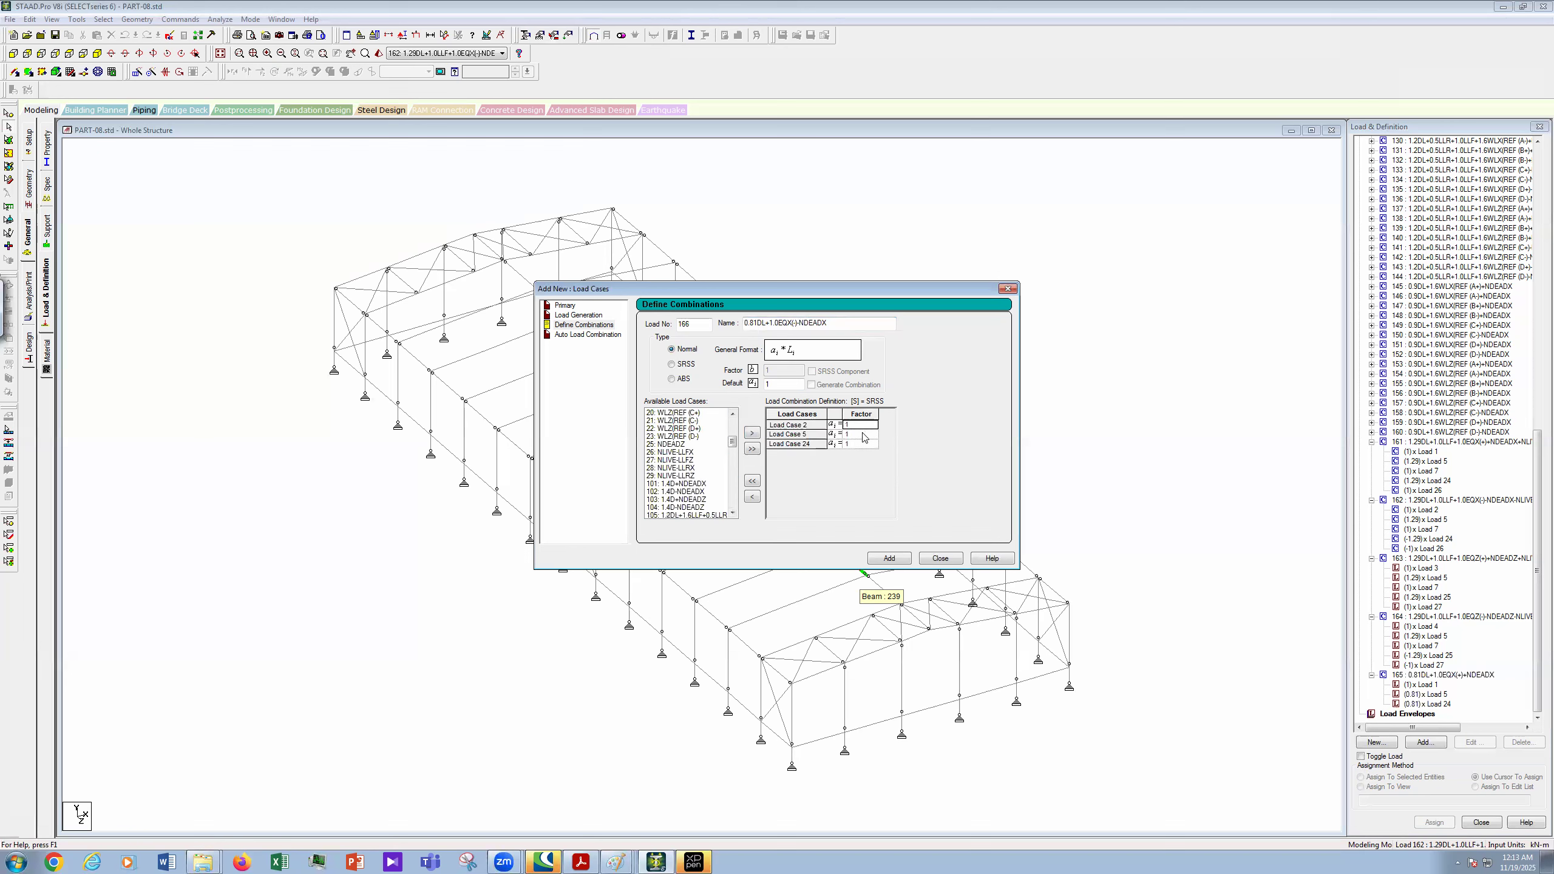
click(863, 434)
text(0.91)
click(864, 445)
text(-0.91)
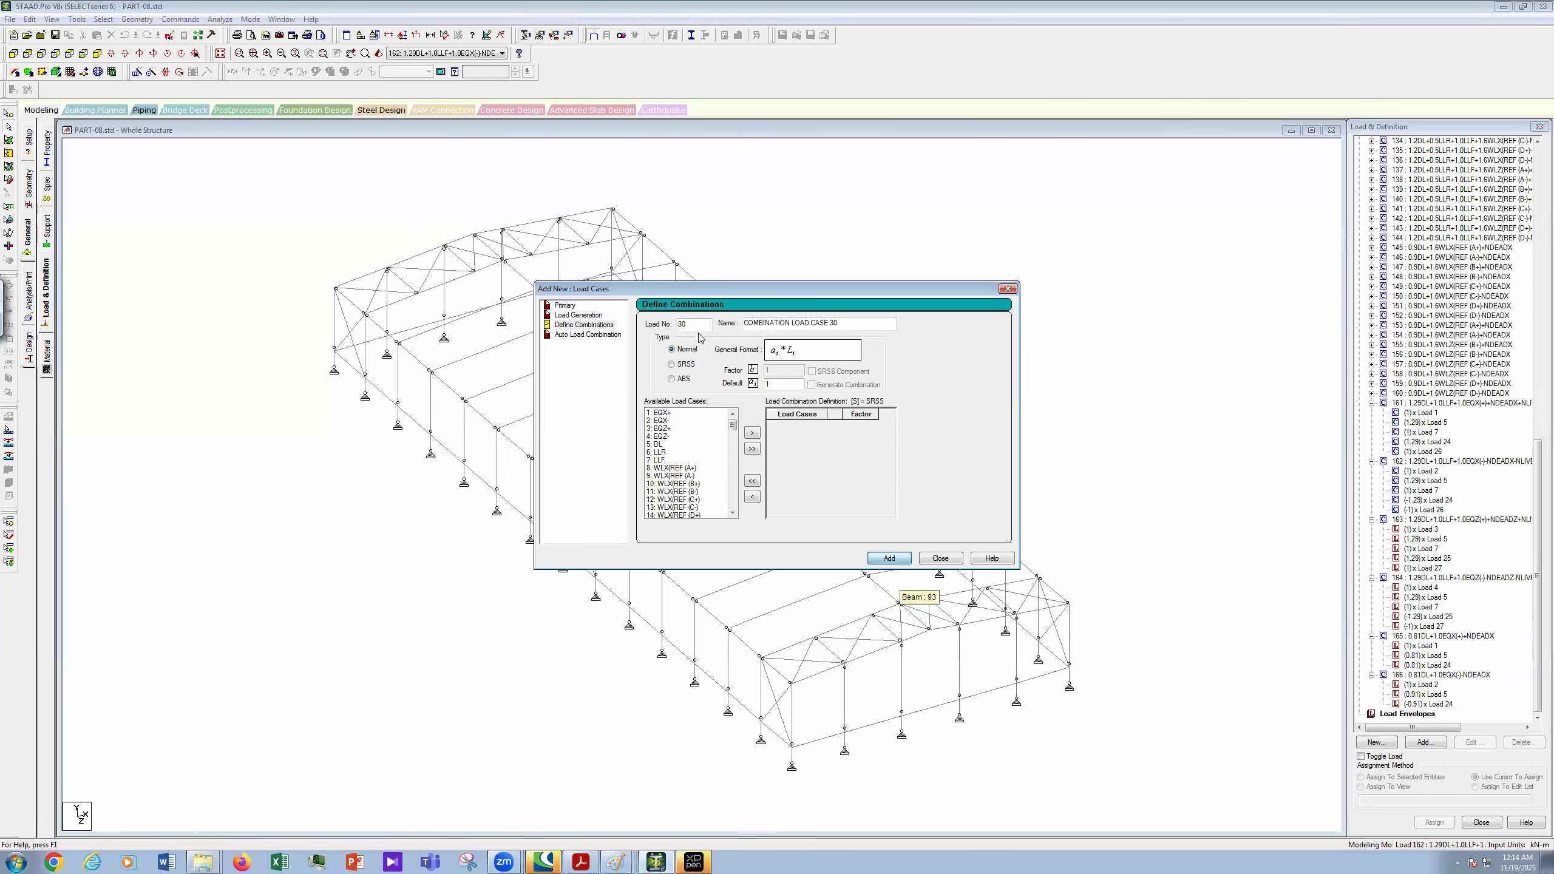
- Start combination 167 and name it 0.81DL+1.0EQZ(+)+NDEADZ
text(167)
click(845, 323)
key(shift+Home)
key(ctrl+v)
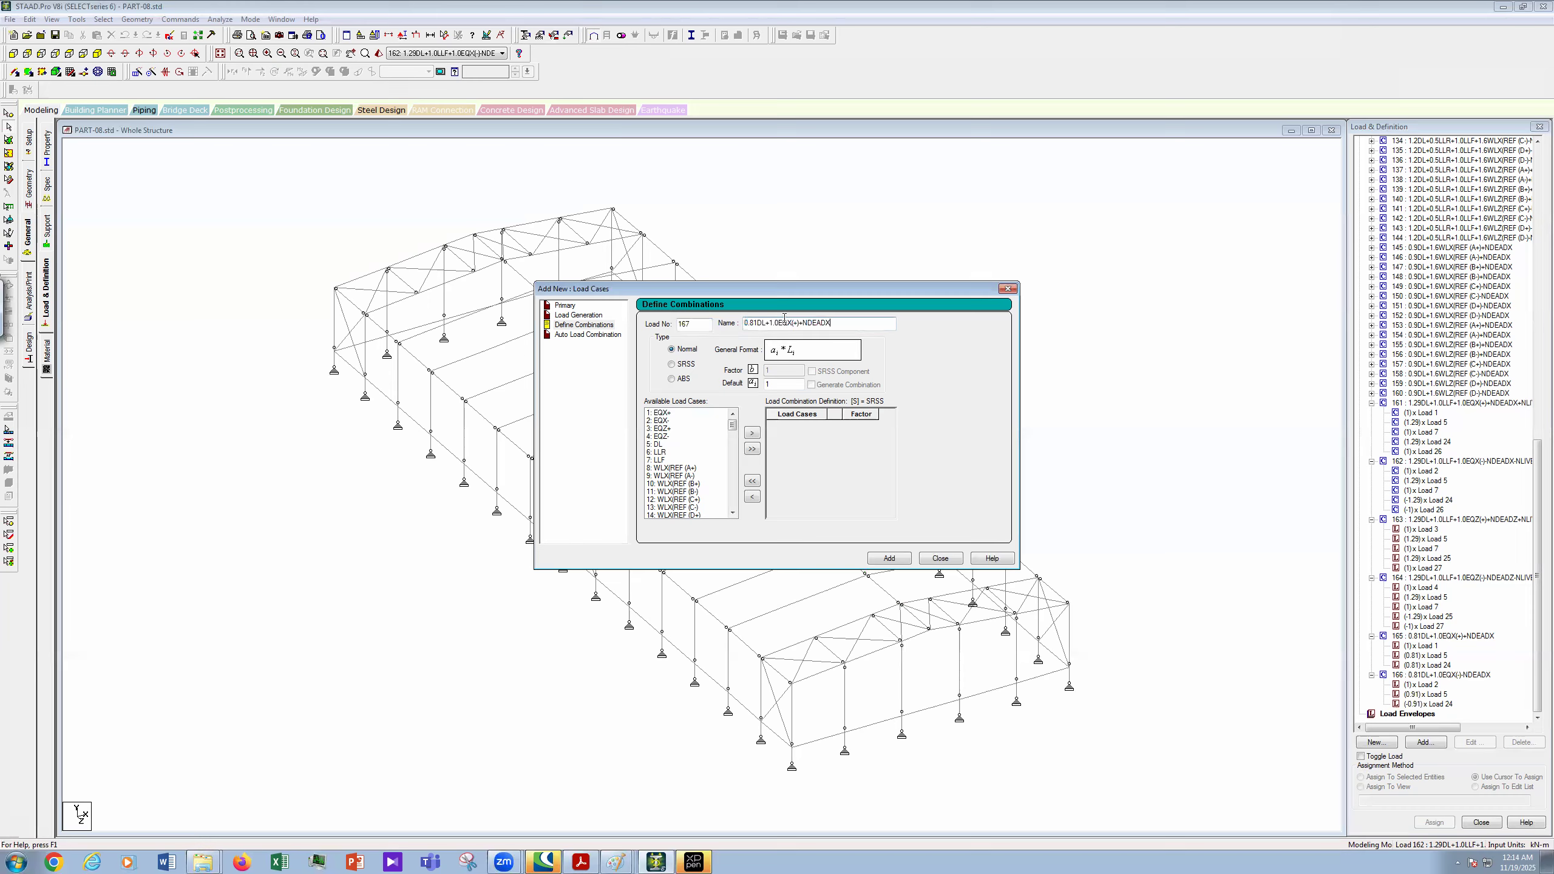
key(BackSpace)
text(Z)
key(End)
key(BackSpace)
text(Z)
- Add load cases 3, 5 and 25 to combination 167, factoring cases 5 and 25 by 0.81
click(662, 428)
ctrl+click(666, 445)
scroll(736, 485, down, 8)
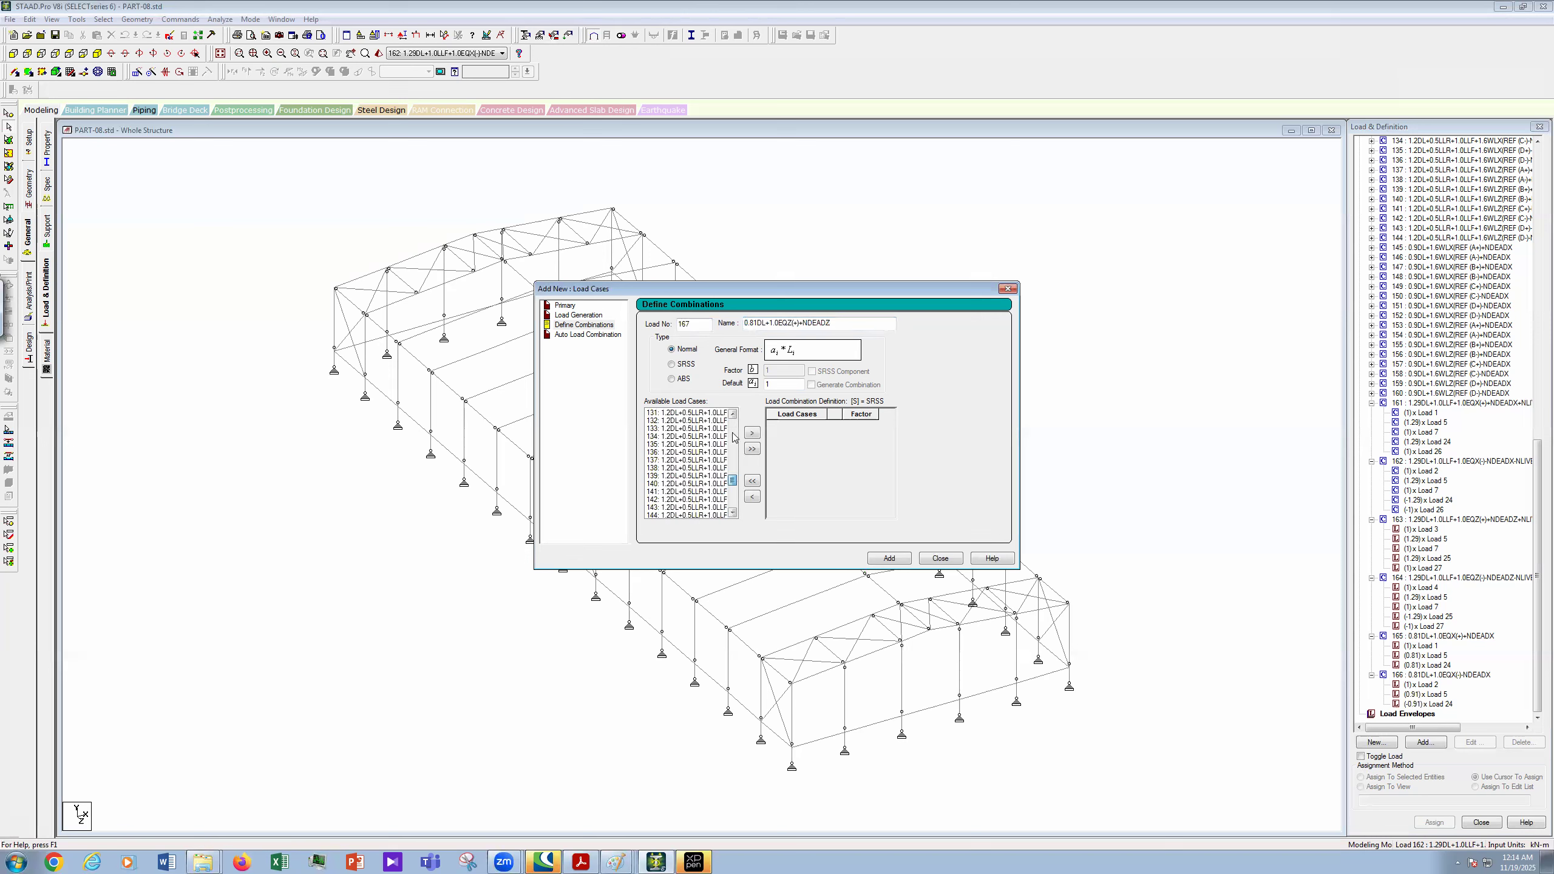
scroll(734, 447, up, 2)
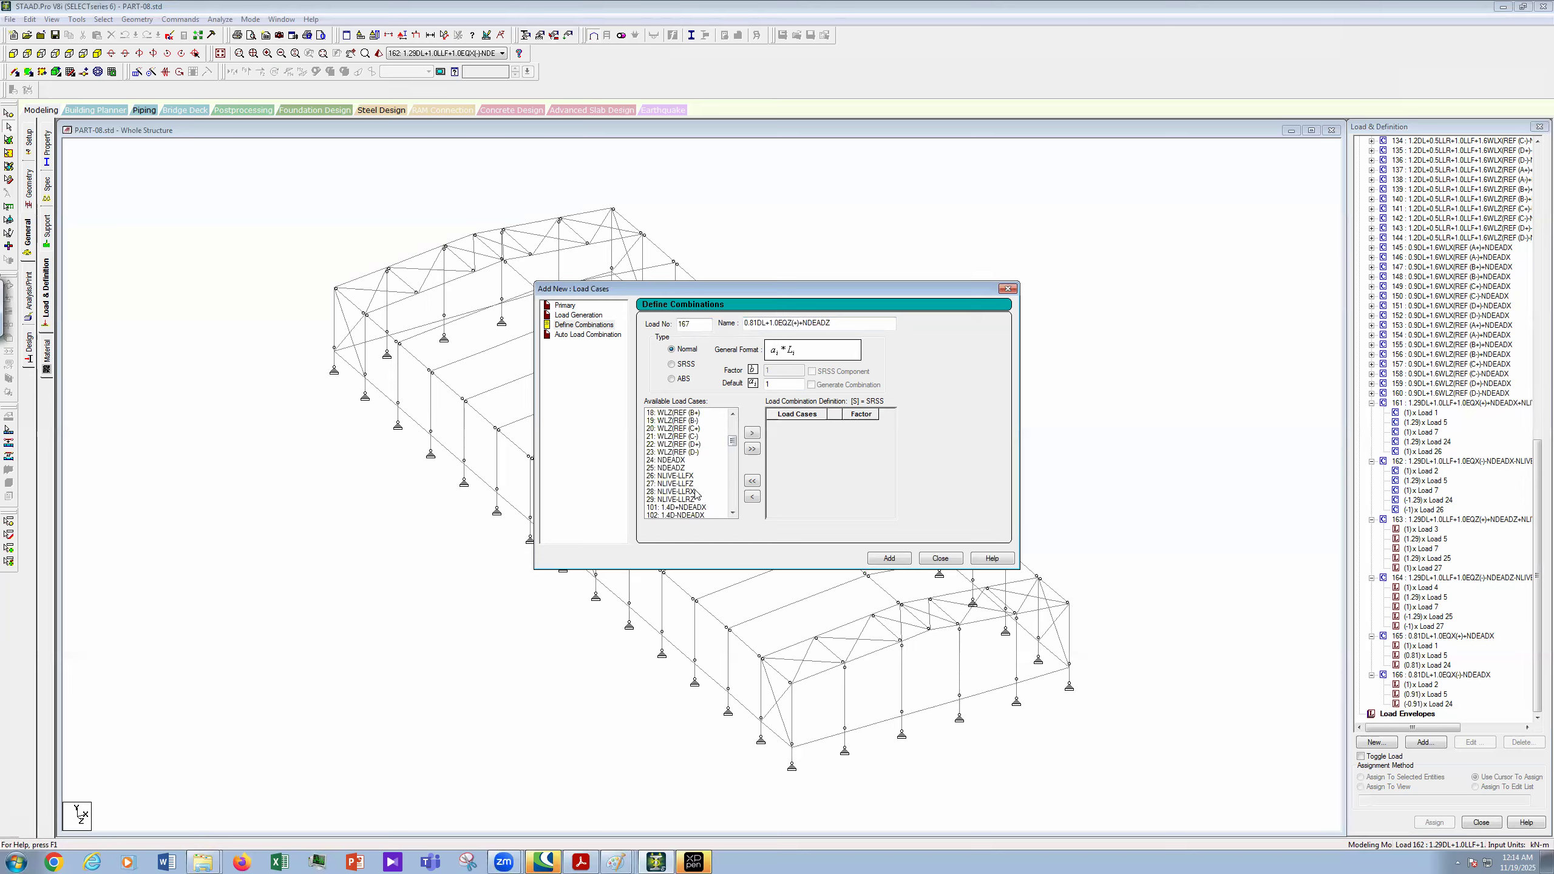
click(753, 433)
click(865, 434)
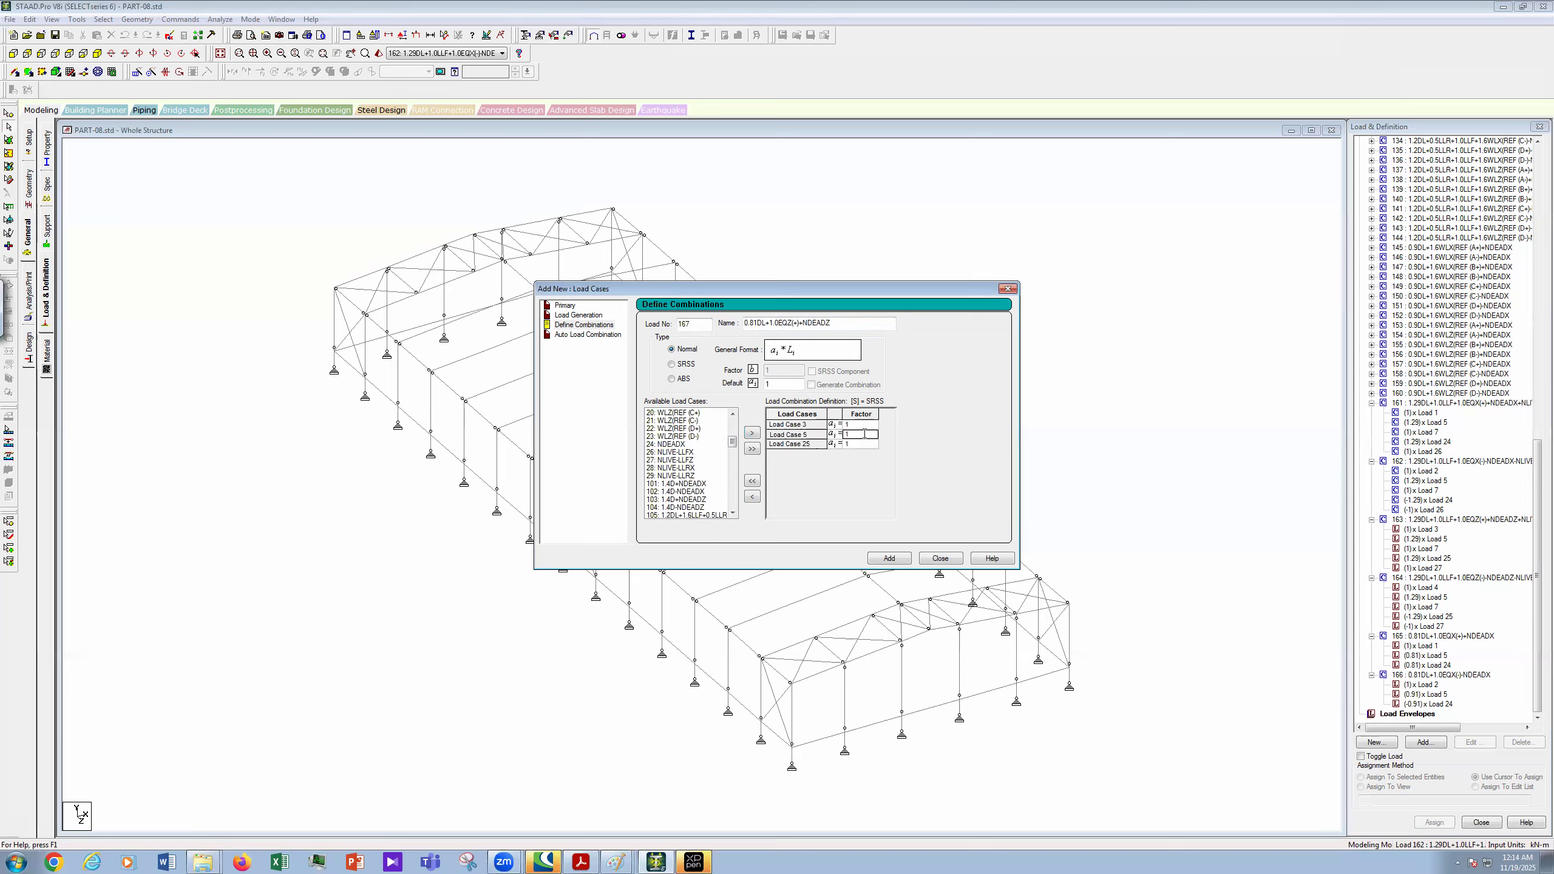
text(0.81)
click(870, 445)
text(0.)
- Copy the combination name and add combination 167 to the load list
double_click(821, 325)
right_click(821, 325)
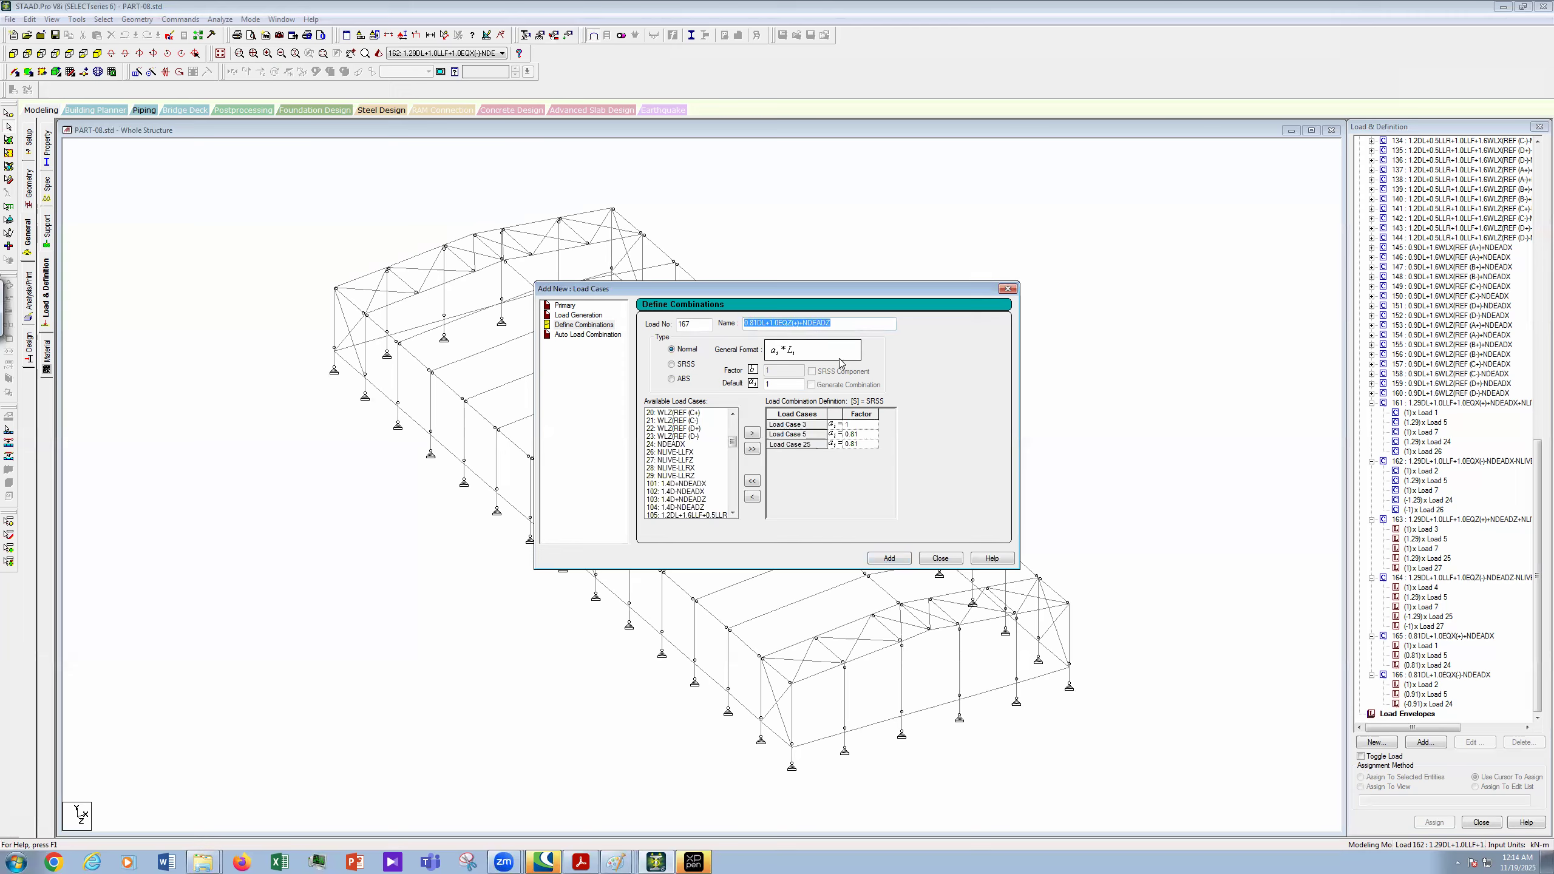
click(849, 367)
click(881, 549)
- Start combination 168 and name it 0.81DL+1.0EQZ(-)-NDEADZ
text(16)
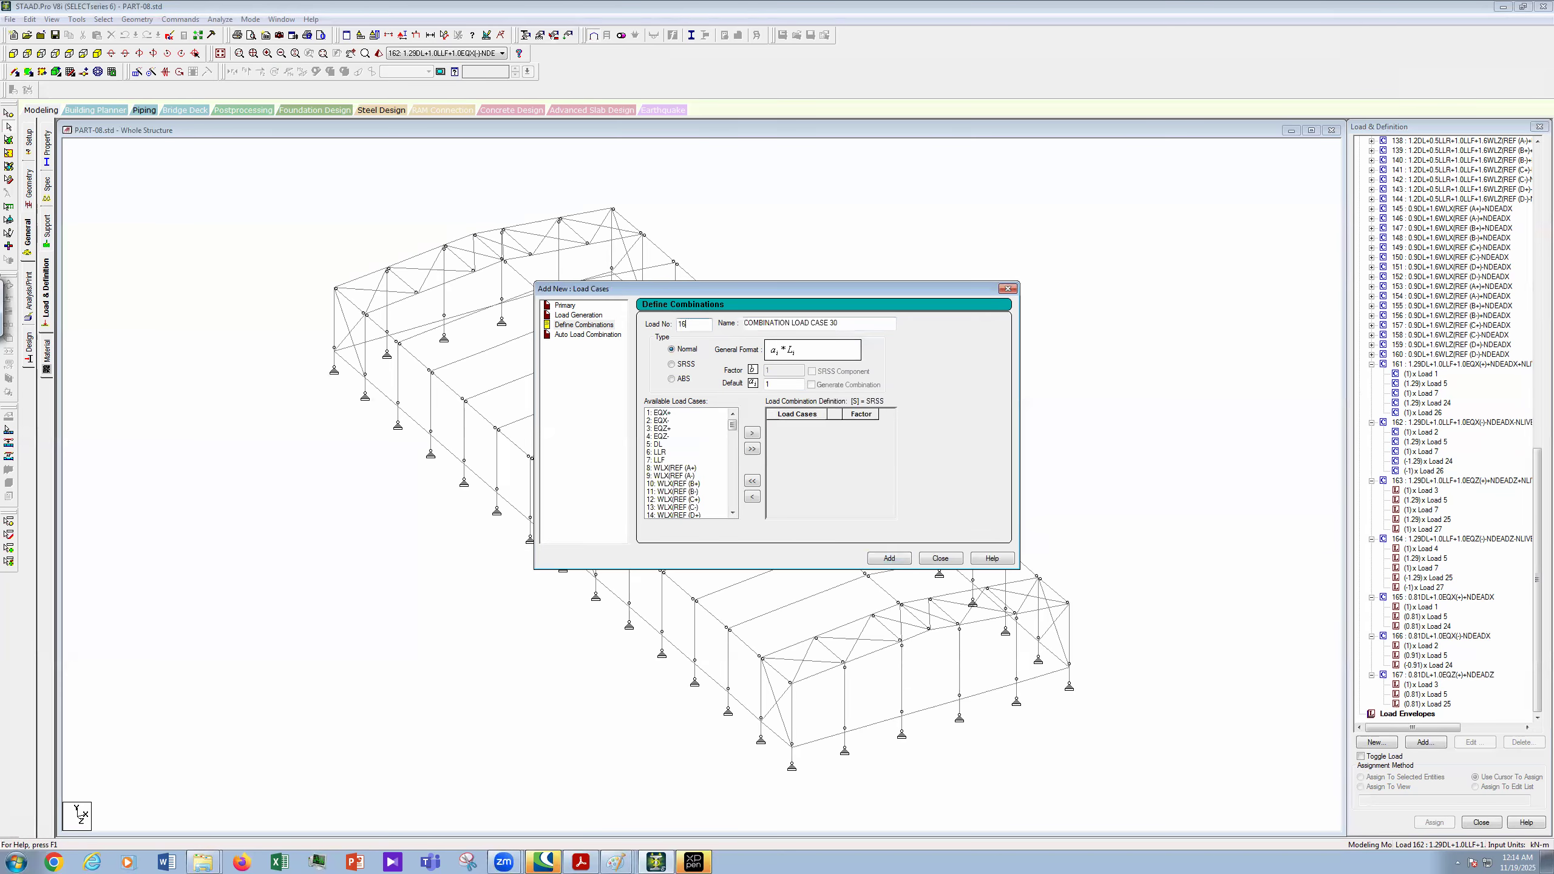
key(Tab)
key(ctrl+v)
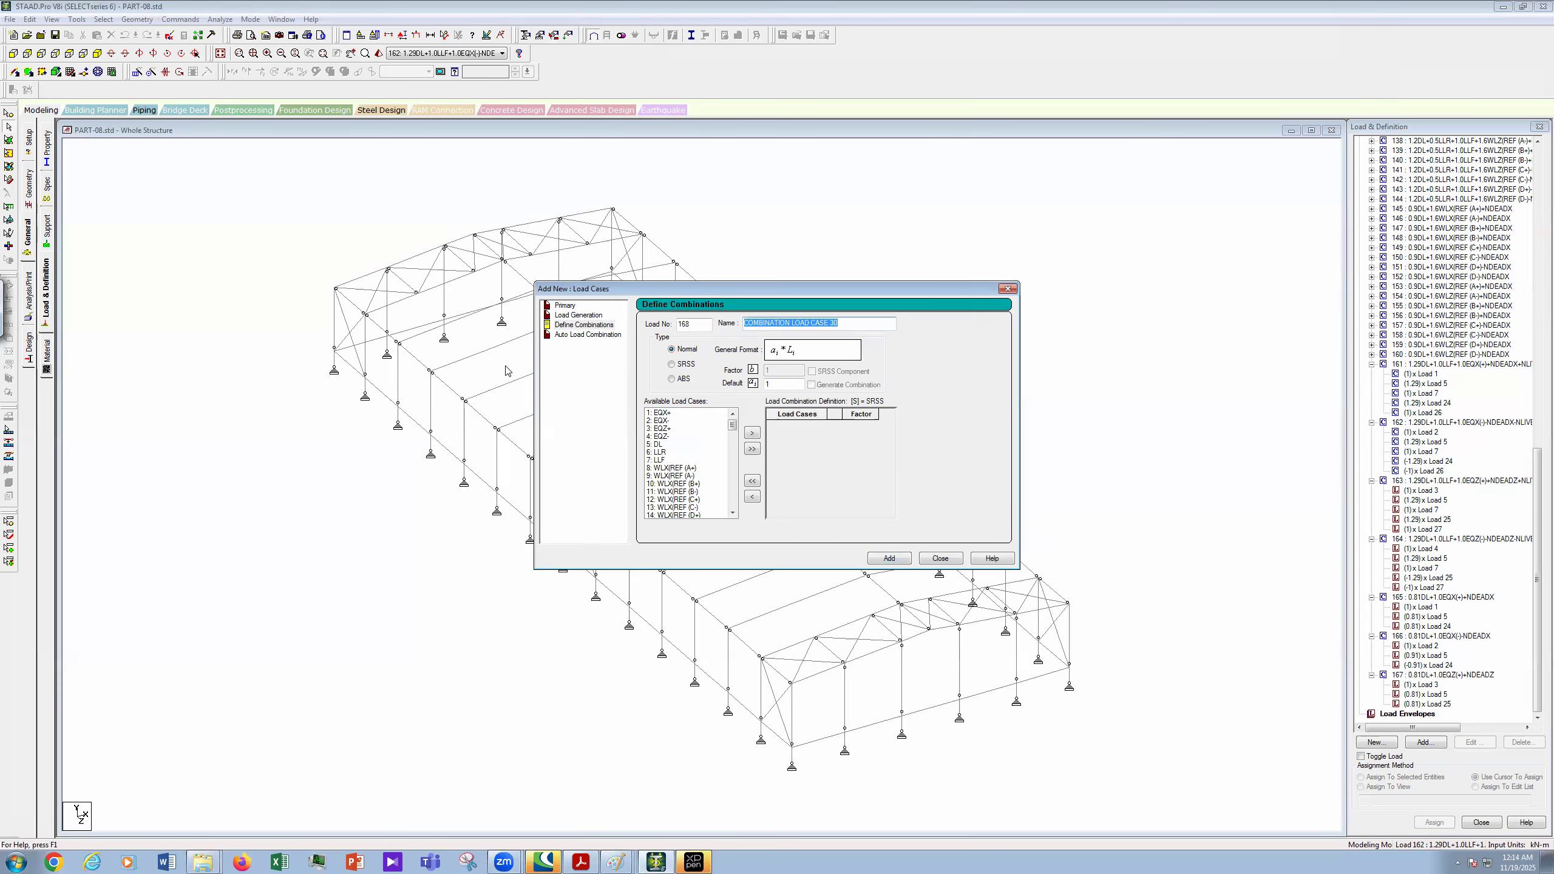
click(800, 322)
key(BackSpace)
text(-)
key(BackSpace)
text(-)
key(BackSpace)
text(-)
- Add load cases 4, 5 and 25 to combination 168 and enter the factors for cases 5 and 25
shift+click(672, 443)
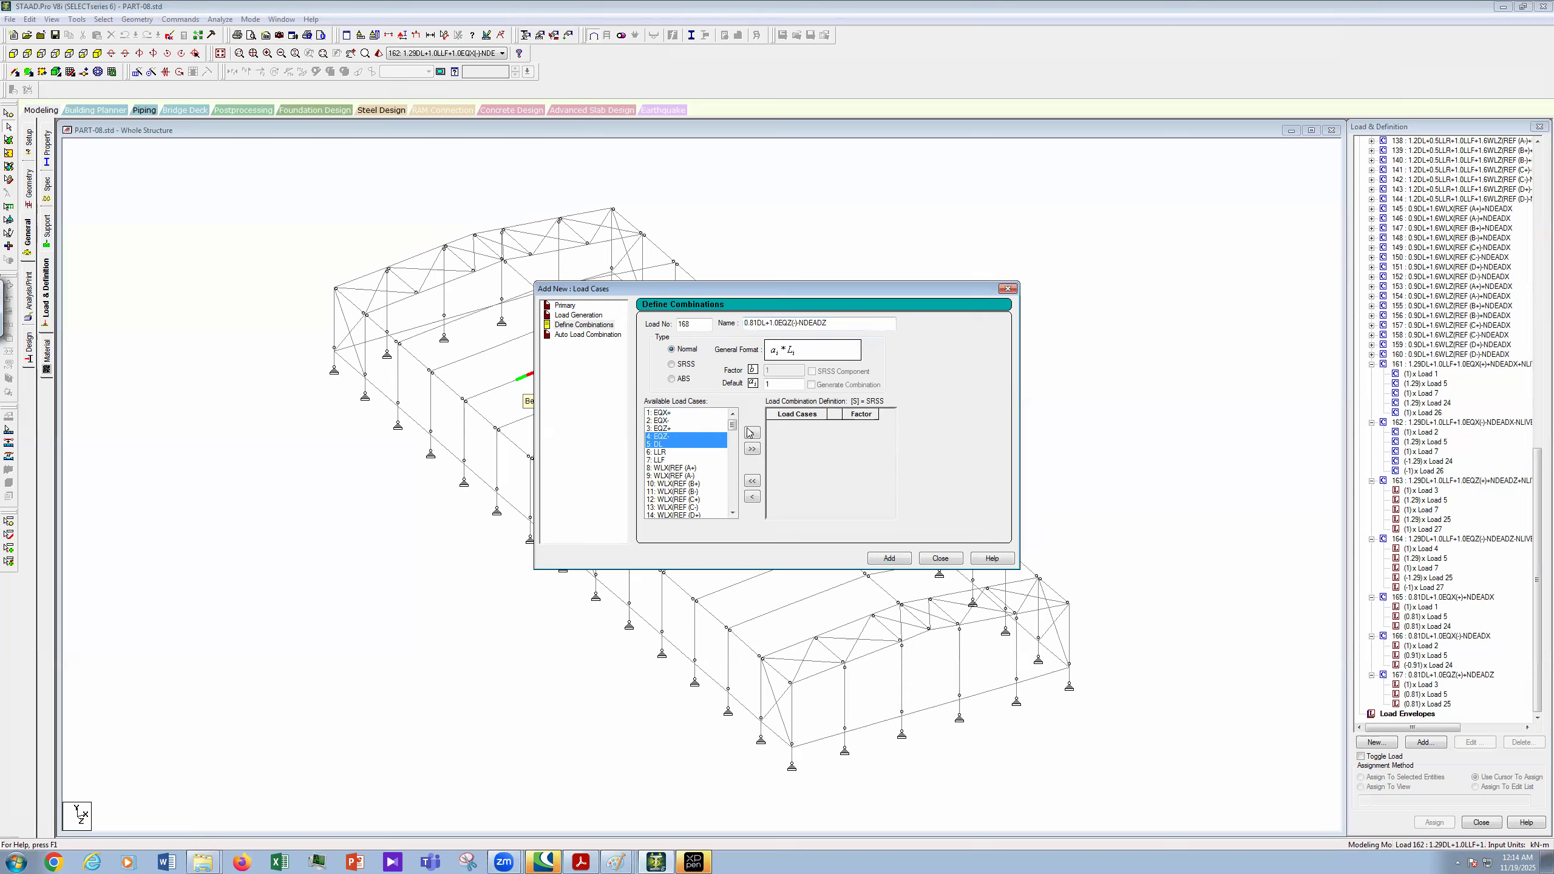
scroll(745, 457, down, 9)
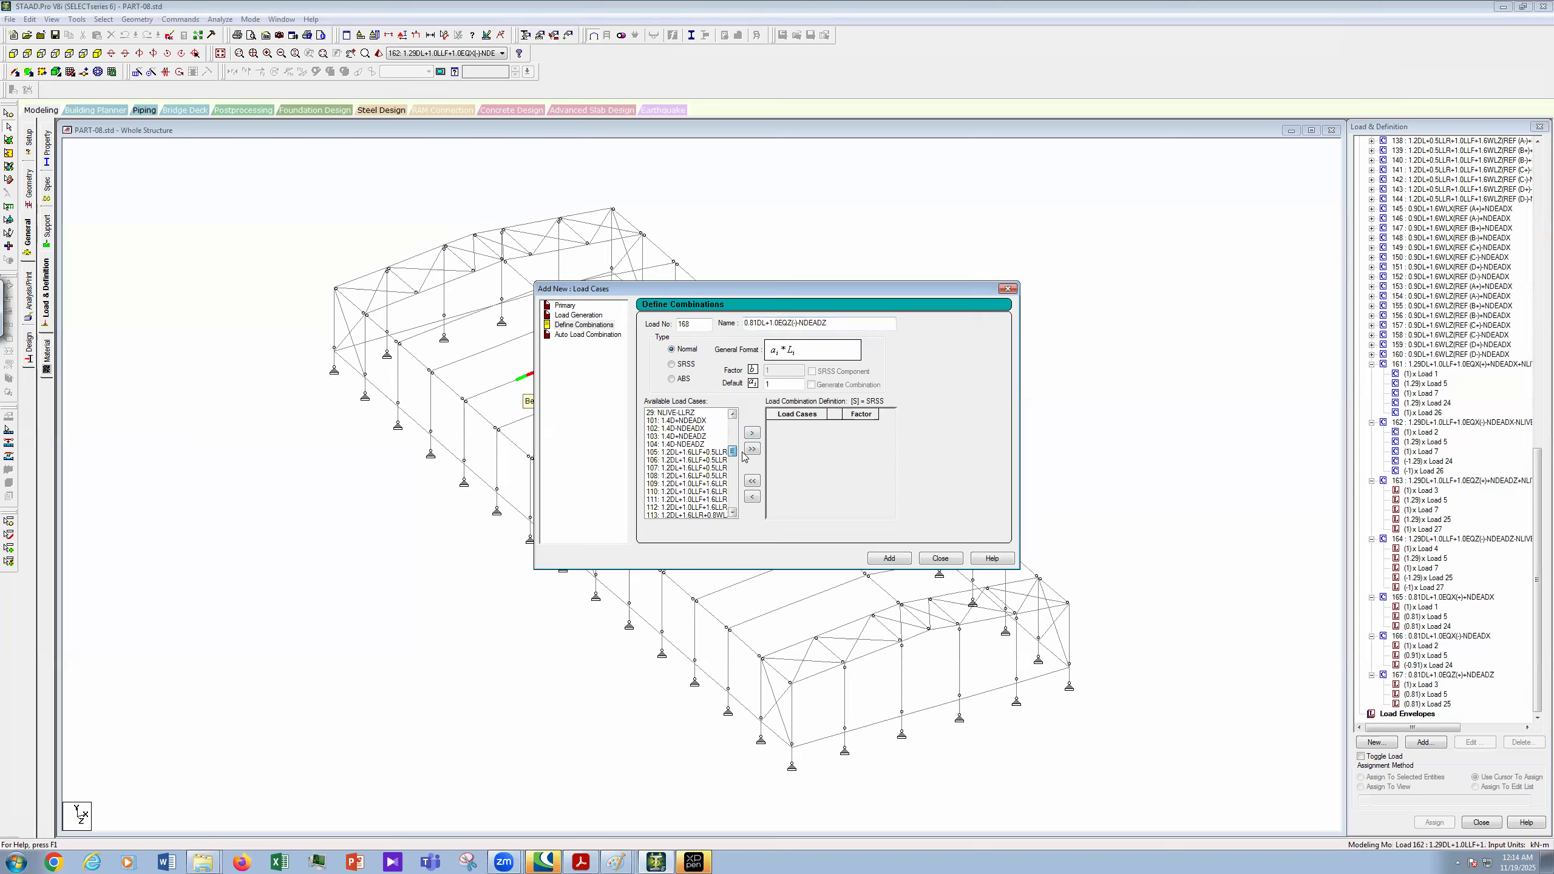
drag(742, 437, 742, 448)
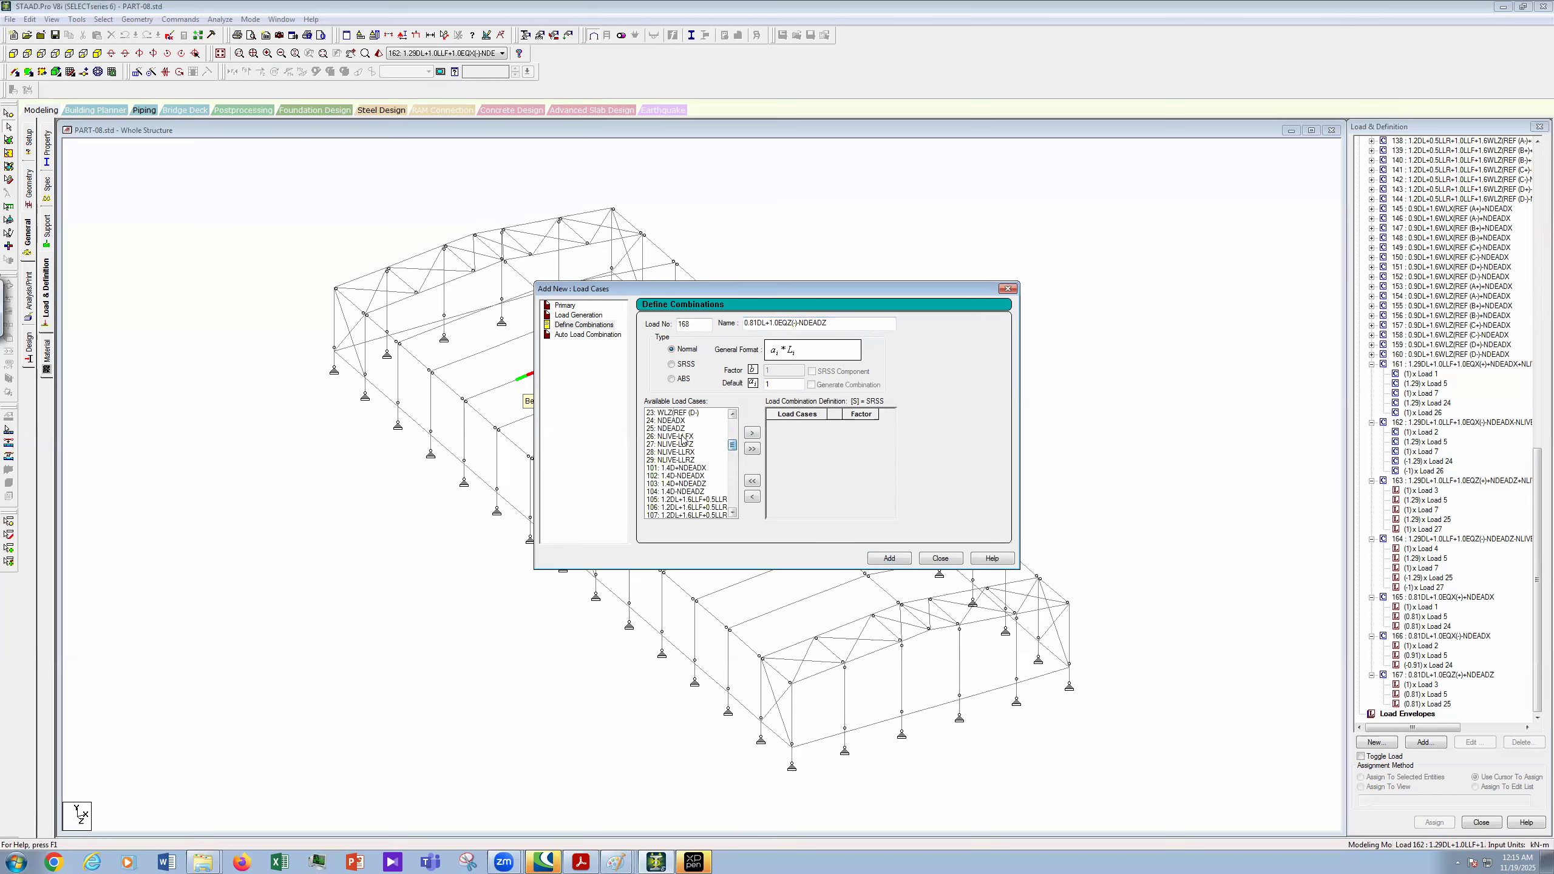
click(685, 428)
click(862, 434)
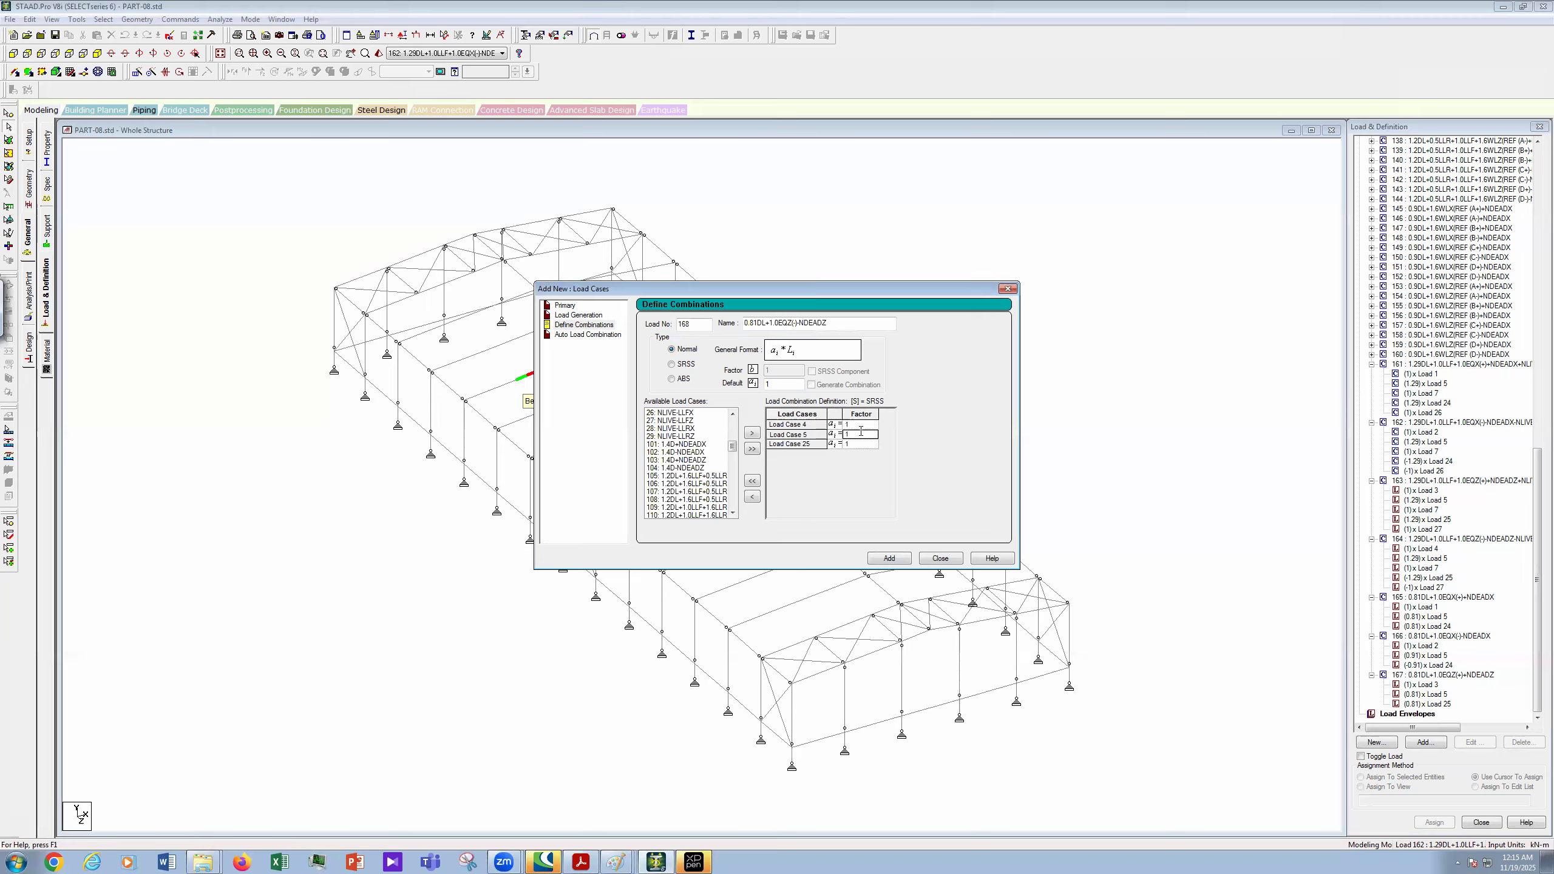
text(0.9)
click(866, 446)
text(-0)
- Add combination 168 to the load list and close the combination dialog
click(890, 558)
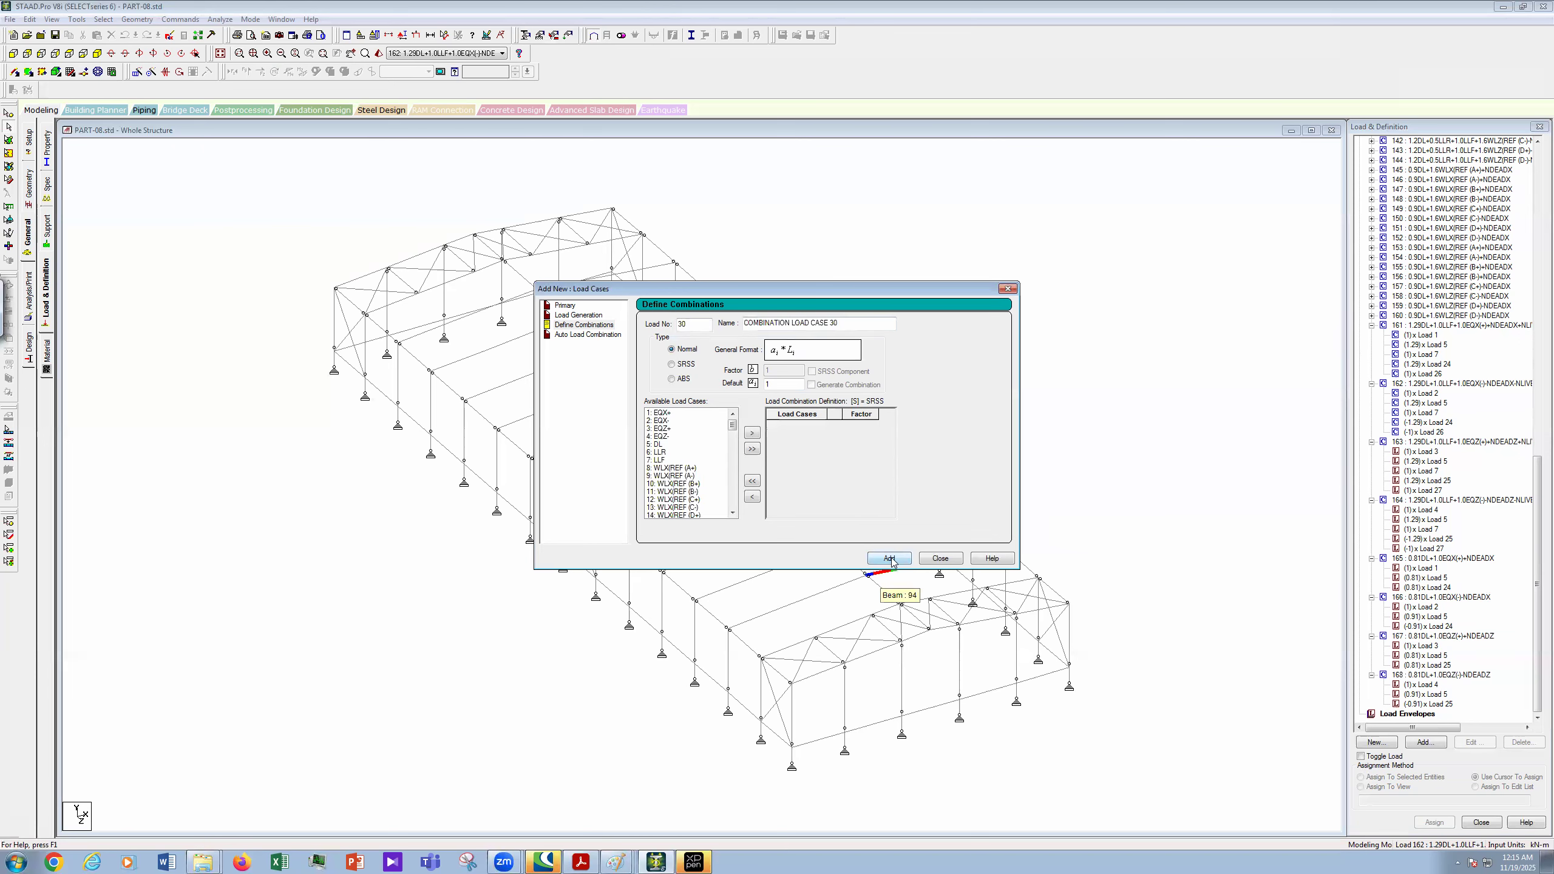
click(952, 559)
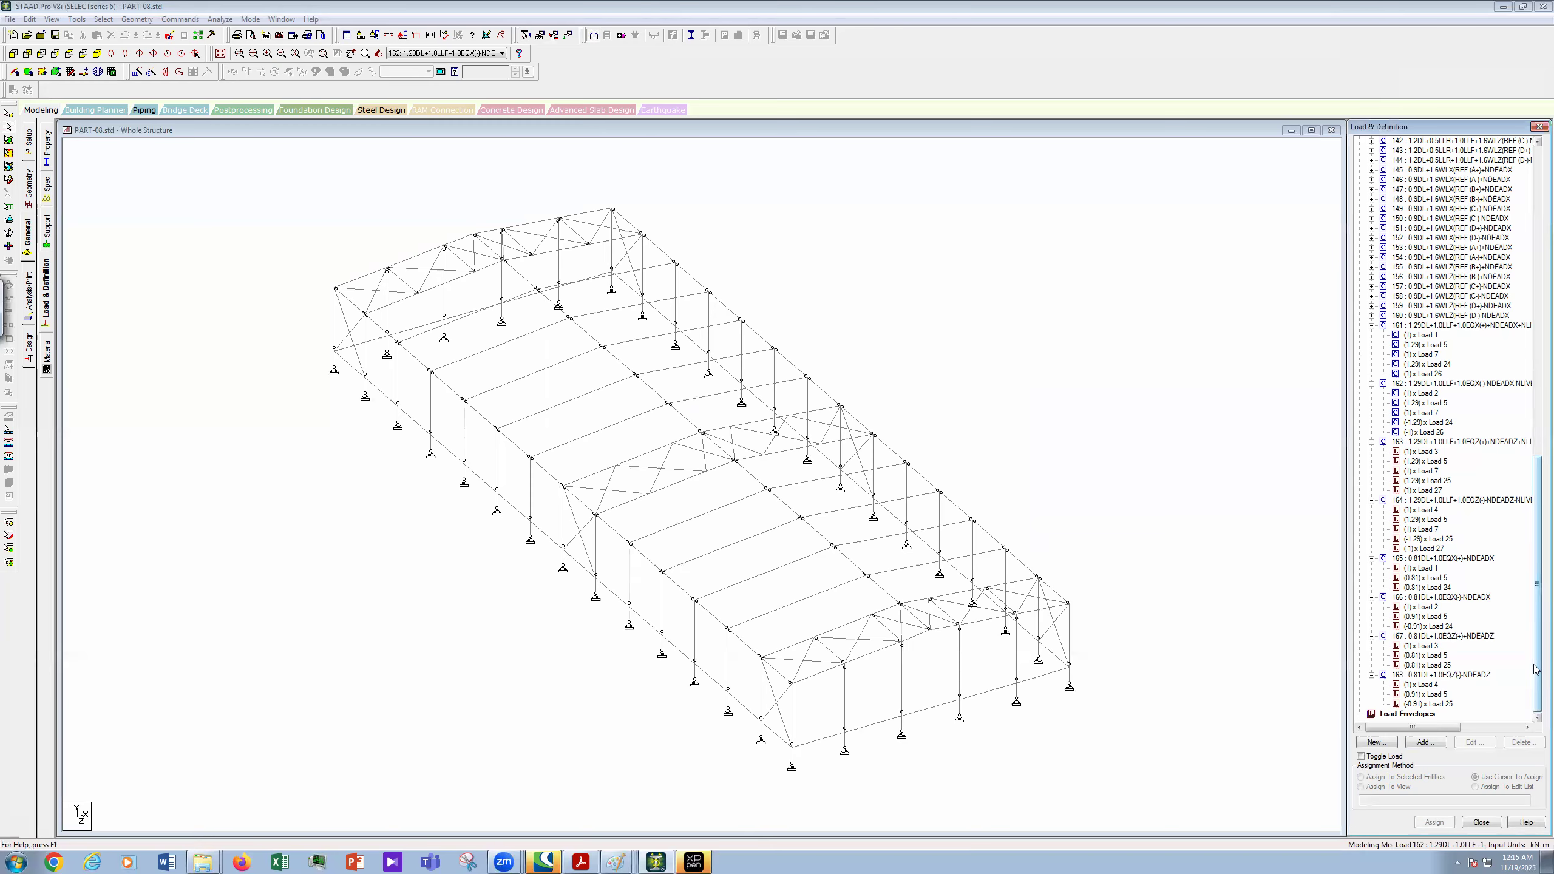
click(623, 860)
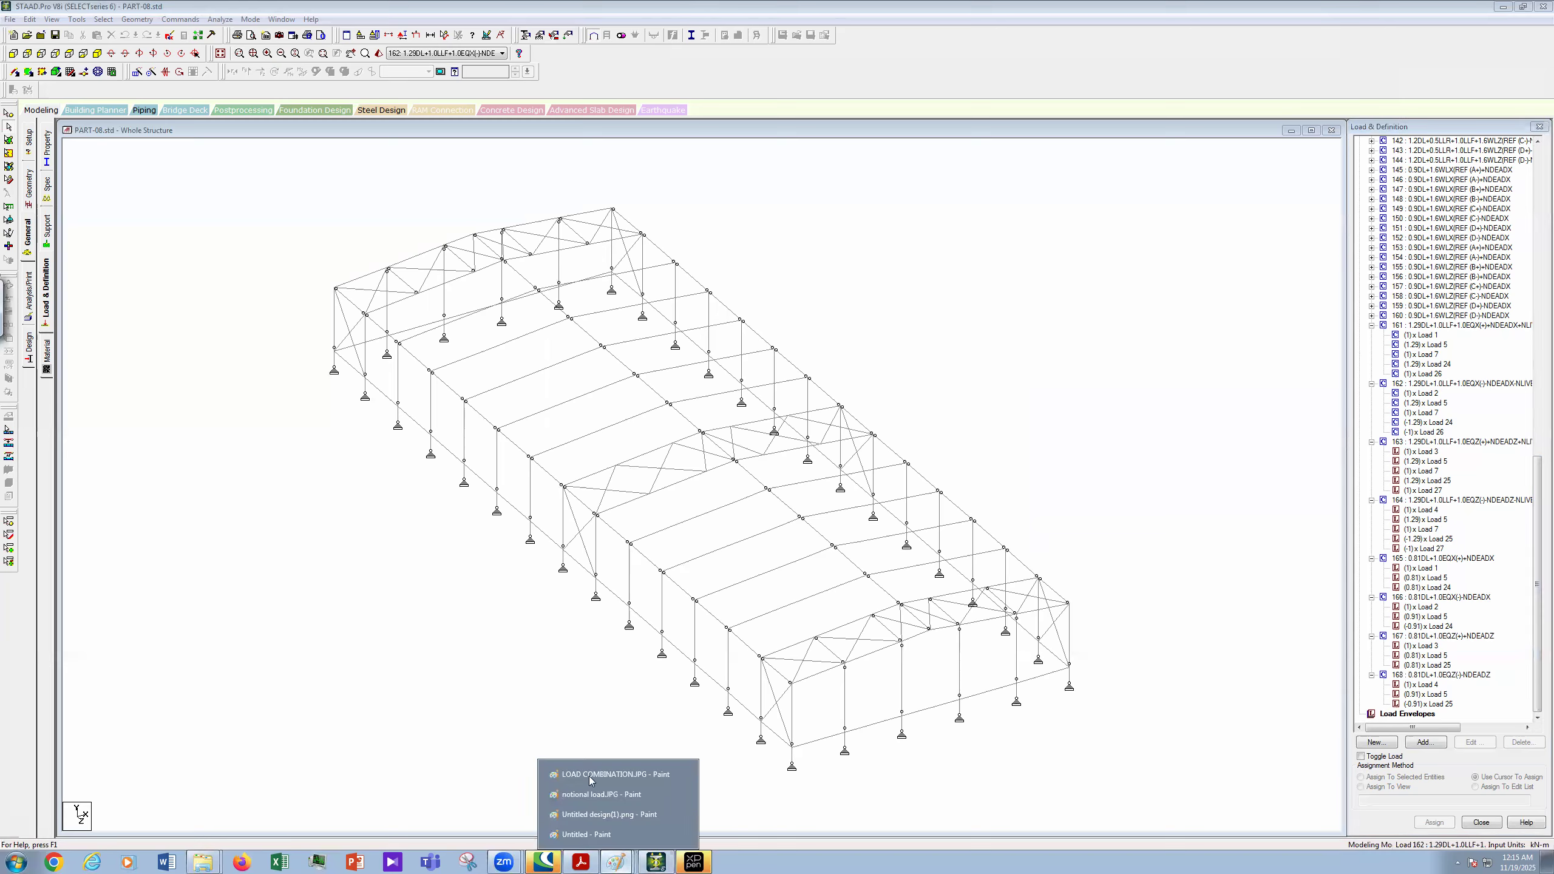
- On LOAD COMBINATION.JPG, strike through combination 7 and mark and circle the handwritten note
click(587, 773)
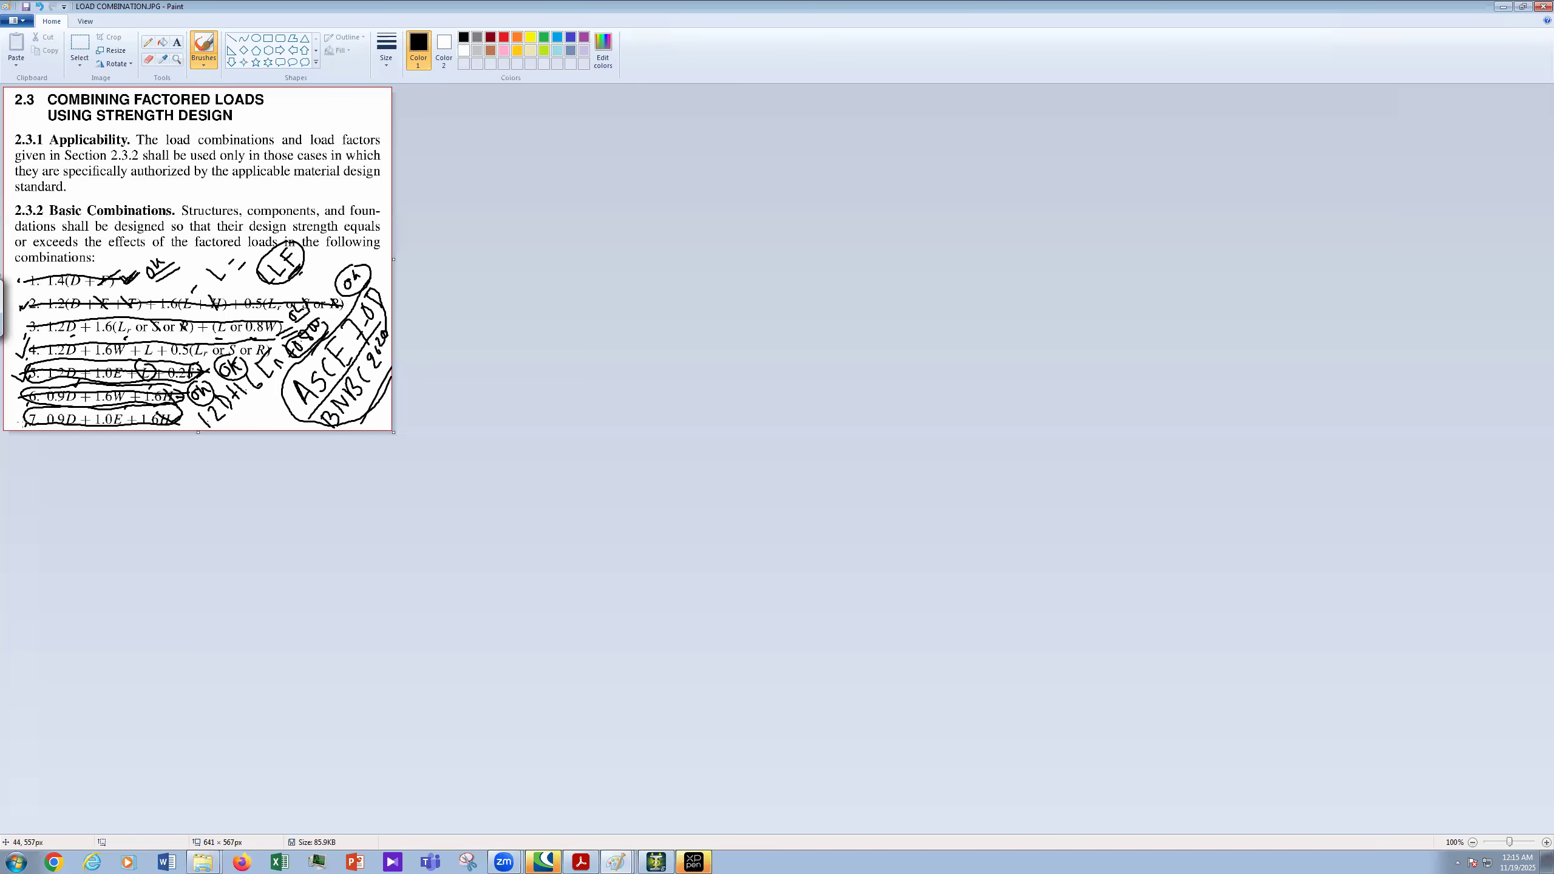
drag(23, 423, 172, 418)
mouse_move(205, 251)
mouse_down()
mouse_move(181, 277)
mouse_move(261, 200)
mouse_move(228, 265)
mouse_up()
drag(237, 177, 202, 244)
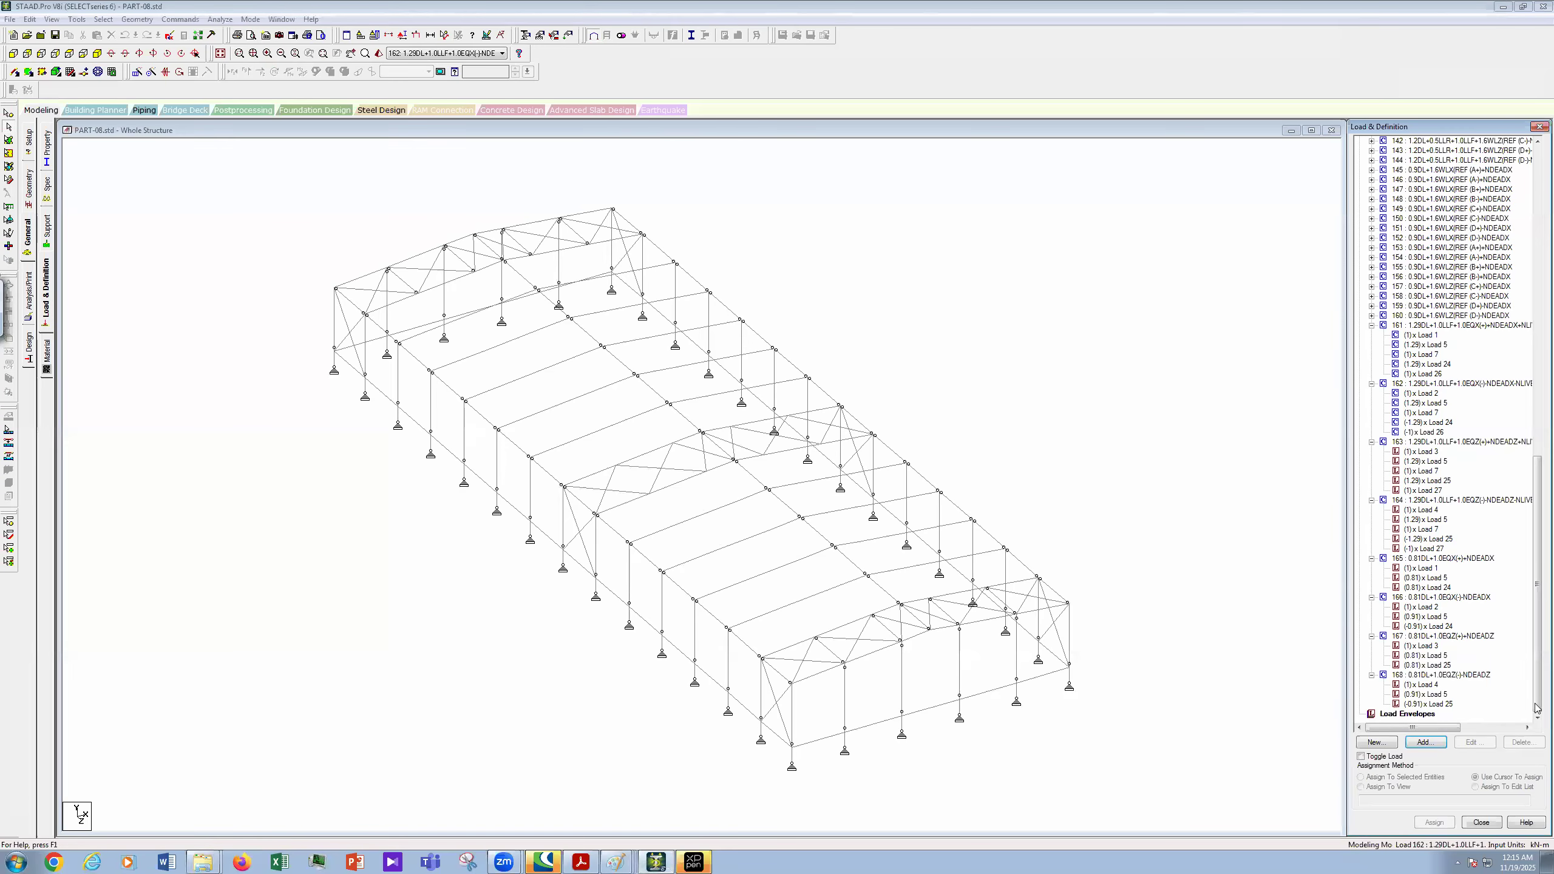
- Scroll through the STAAD.Pro load list to review combinations up to 168
drag(1537, 695, 1538, 312)
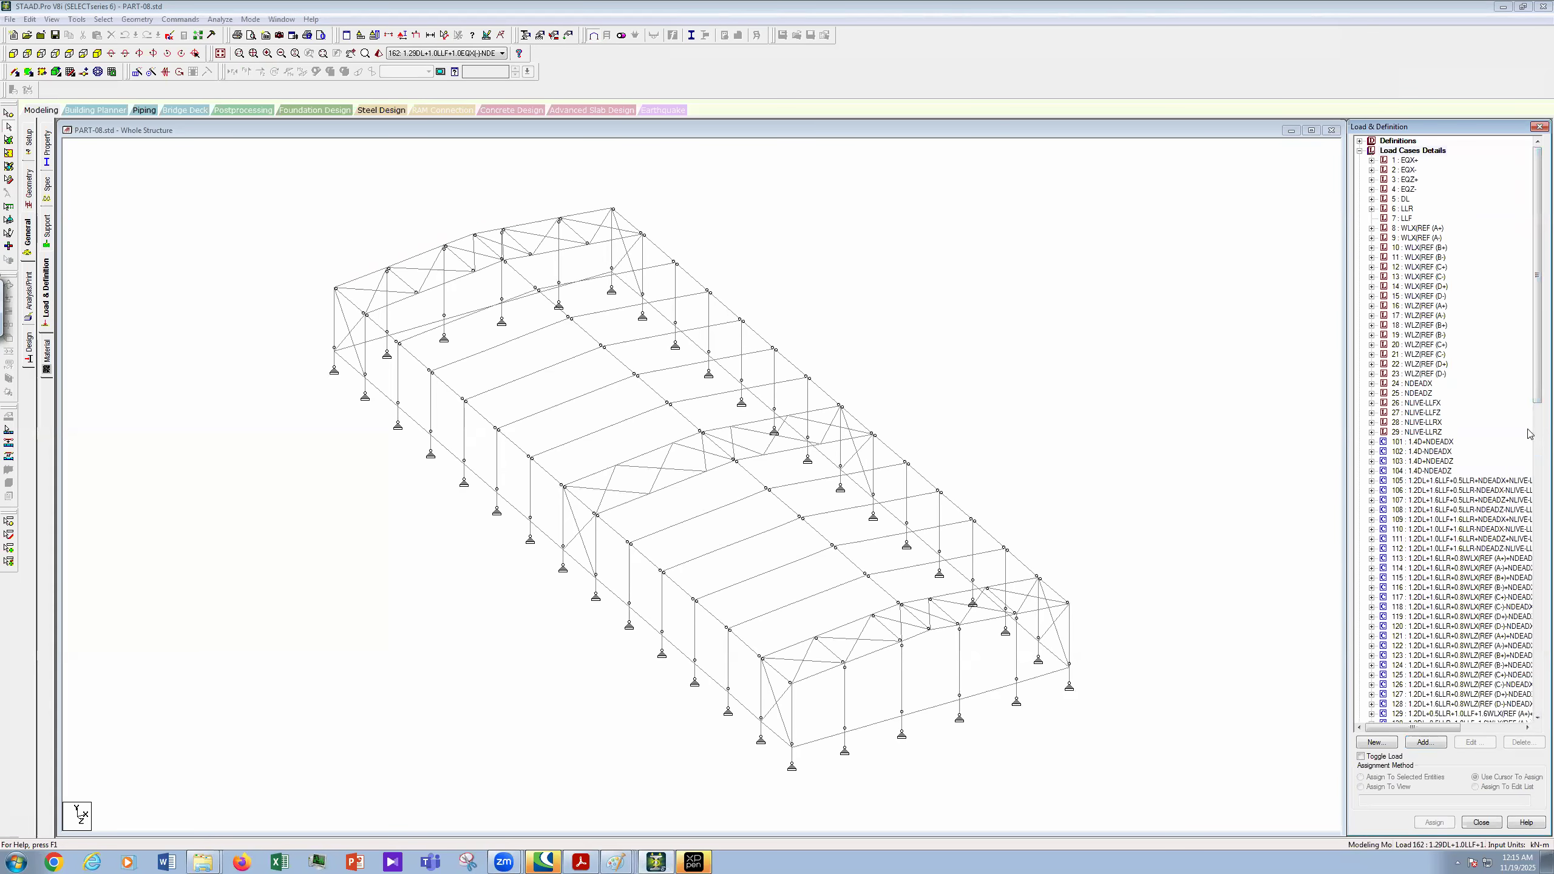
click(1535, 560)
drag(1526, 680, 1536, 360)
scroll(895, 405, up, 4)
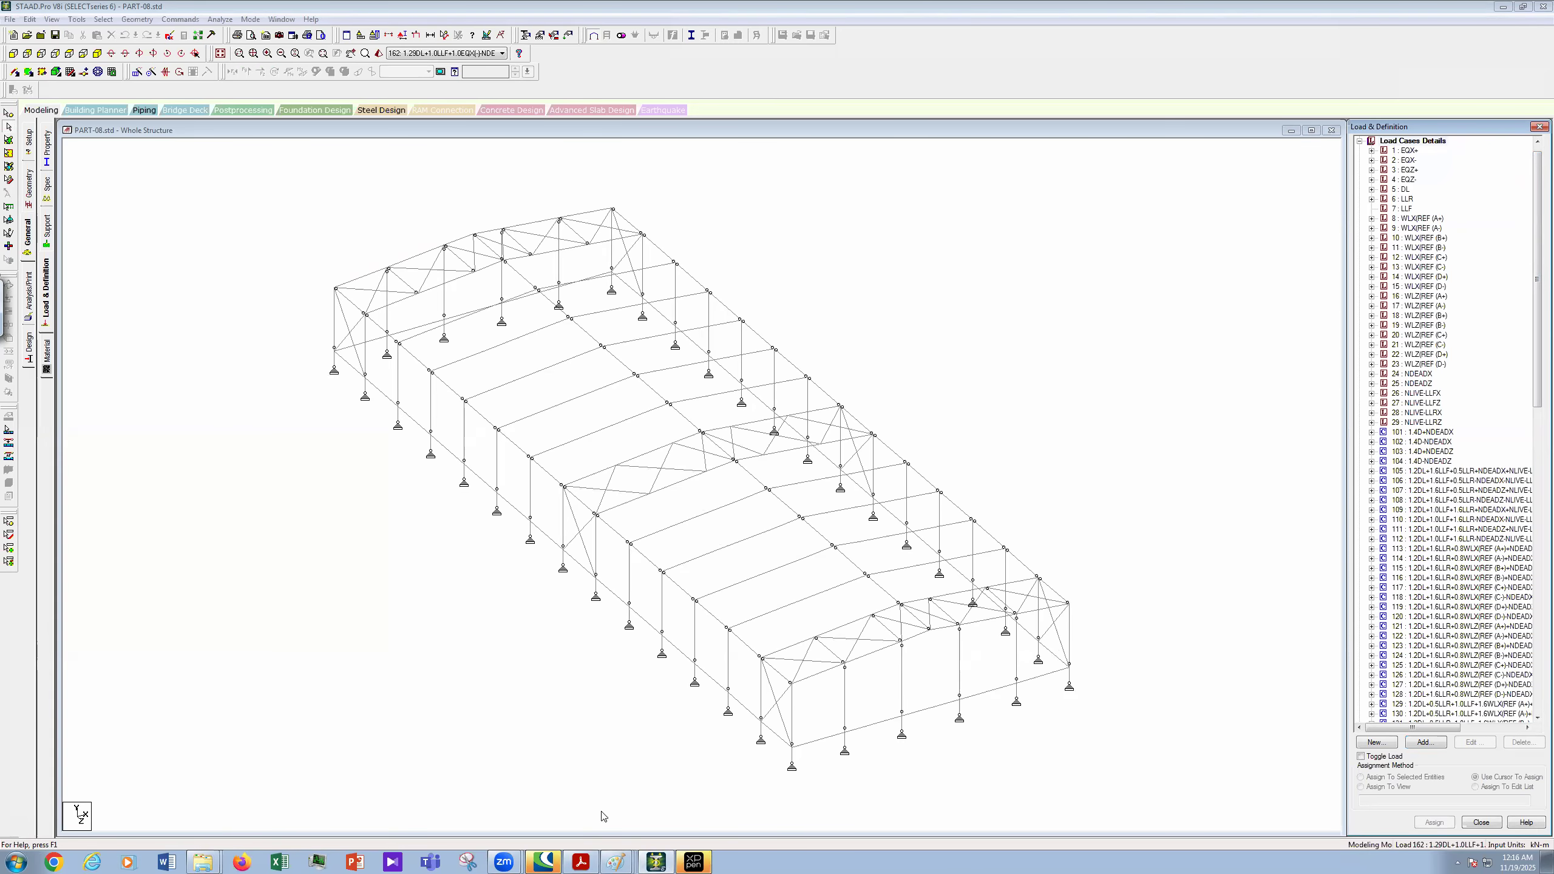
click(616, 862)
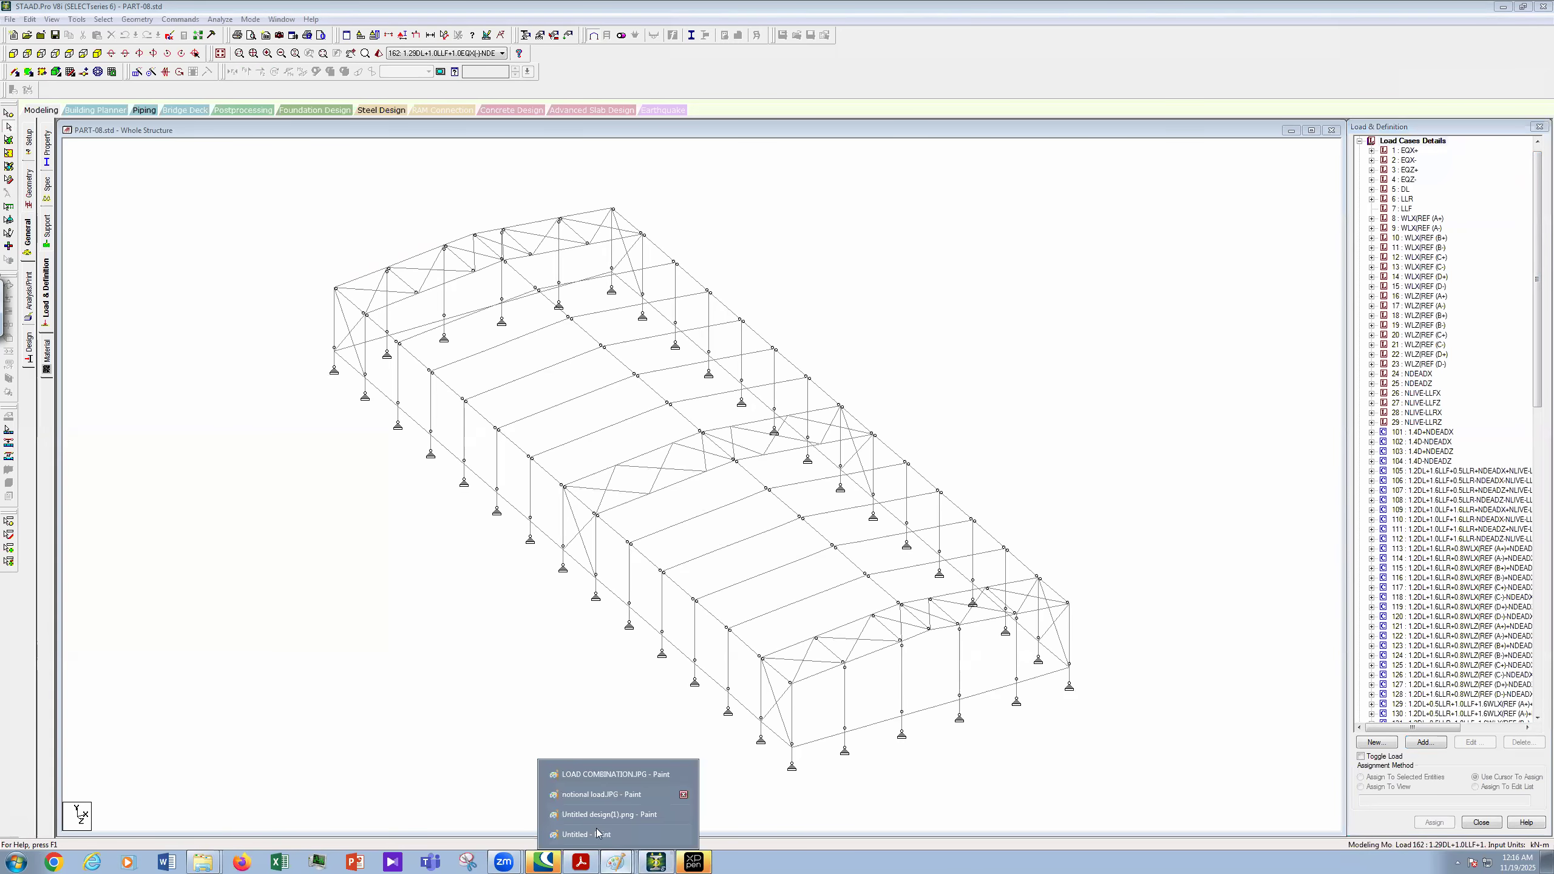
- Handwrite 'Seismic Design Category' on the untitled Paint sketch
click(606, 834)
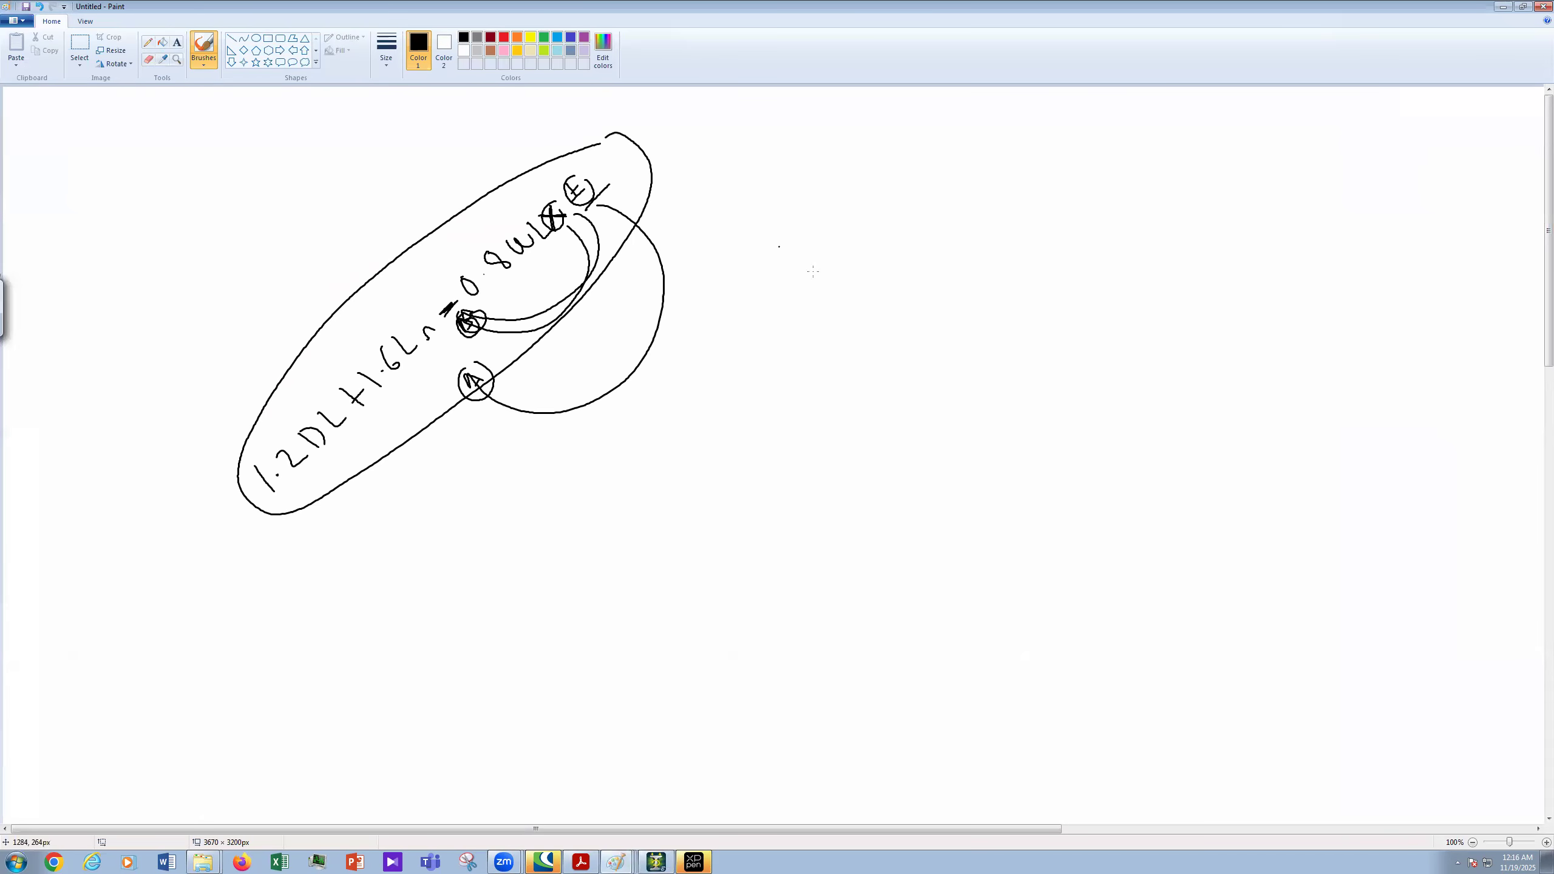
mouse_move(824, 272)
mouse_down()
mouse_move(831, 305)
mouse_move(855, 277)
mouse_up()
mouse_move(872, 252)
mouse_down()
mouse_move(861, 274)
mouse_move(887, 230)
mouse_up()
drag(885, 231, 889, 241)
mouse_move(897, 211)
mouse_down()
mouse_move(894, 227)
mouse_move(902, 208)
mouse_up()
drag(915, 189, 918, 204)
drag(920, 184, 923, 203)
drag(922, 191, 937, 178)
mouse_move(947, 161)
mouse_down()
mouse_move(934, 178)
mouse_move(948, 169)
mouse_up()
drag(959, 148, 955, 164)
drag(962, 147, 981, 131)
mouse_move(1019, 162)
mouse_down()
mouse_move(1011, 185)
mouse_move(1039, 172)
mouse_up()
drag(1024, 131, 1037, 158)
drag(1033, 154, 1064, 145)
drag(1077, 127, 1070, 138)
drag(1080, 128, 1105, 125)
- Write the SDC-C label under Category, circle it and draw an arrow down
drag(1131, 170, 1120, 199)
drag(1156, 158, 1141, 183)
drag(1172, 147, 1166, 167)
mouse_move(1176, 150)
mouse_down()
mouse_move(1206, 126)
mouse_move(1163, 114)
mouse_up()
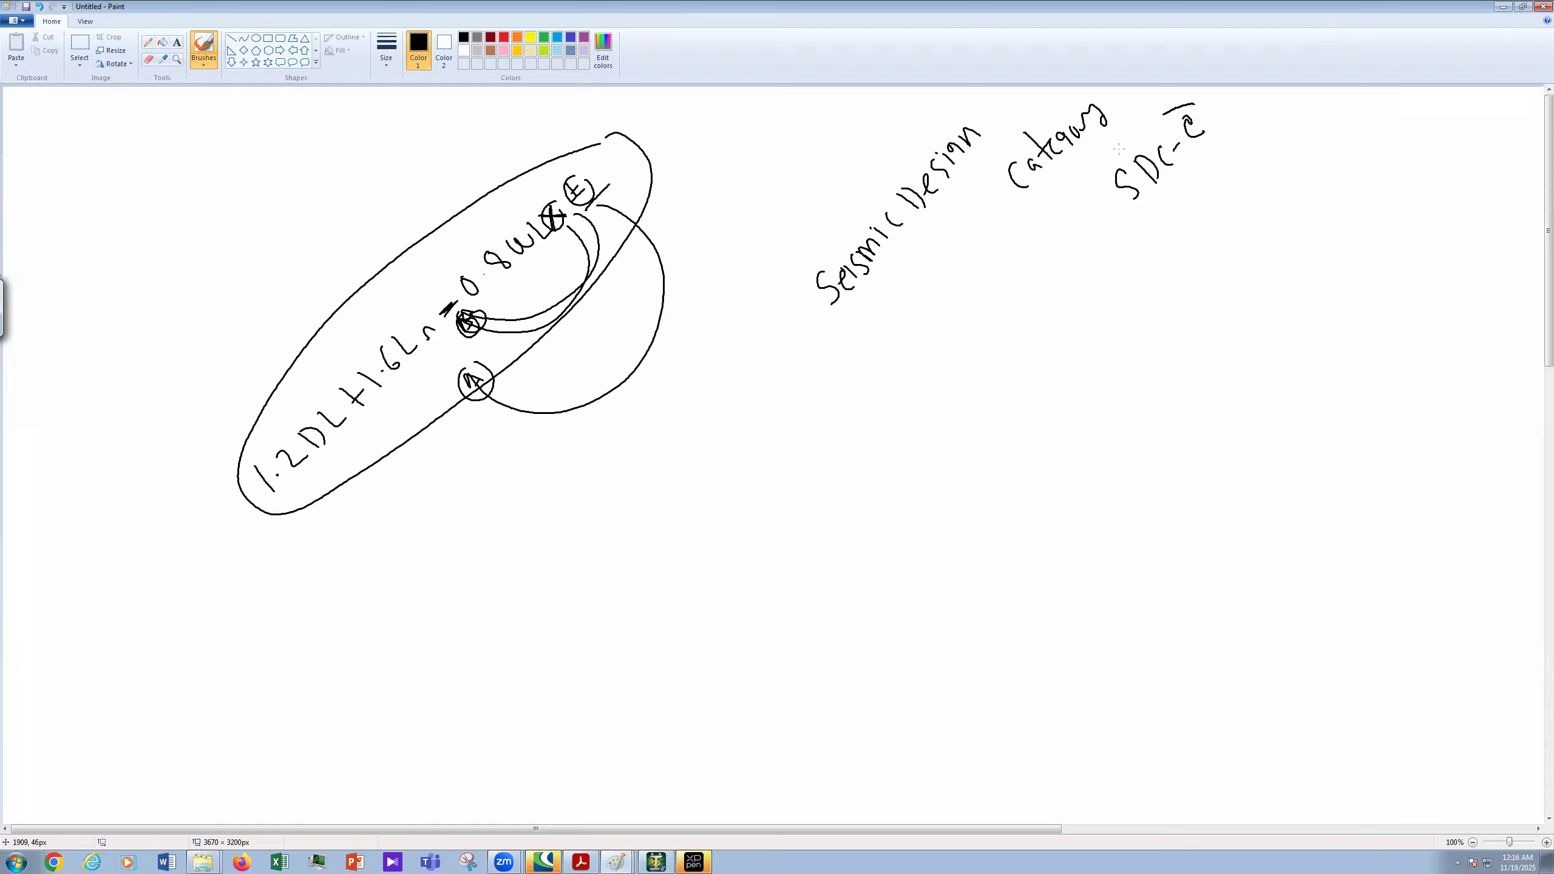
mouse_move(1125, 222)
mouse_down()
mouse_move(1195, 103)
mouse_move(1124, 224)
mouse_up()
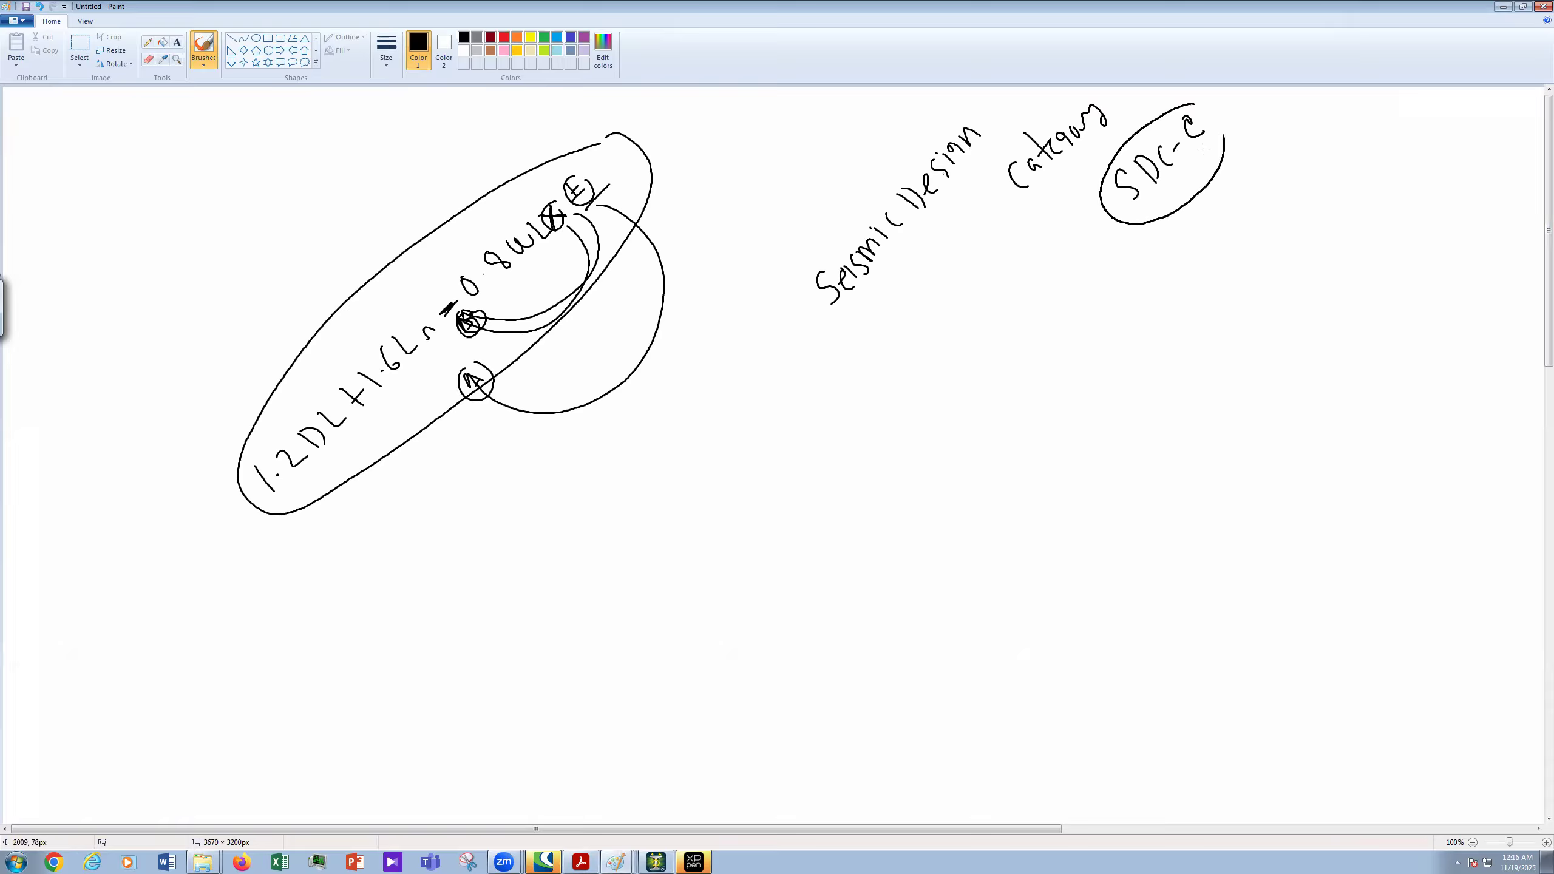
drag(1190, 103, 1224, 137)
drag(1209, 147, 1261, 201)
- Write SDC-D lower on the sketch, underline it and draw a box around it
drag(968, 409, 981, 446)
drag(979, 395, 1016, 420)
drag(1020, 378, 1038, 395)
click(1056, 339)
drag(1045, 372, 1077, 352)
drag(1057, 327, 1081, 352)
drag(1007, 472, 1120, 343)
drag(978, 459, 928, 424)
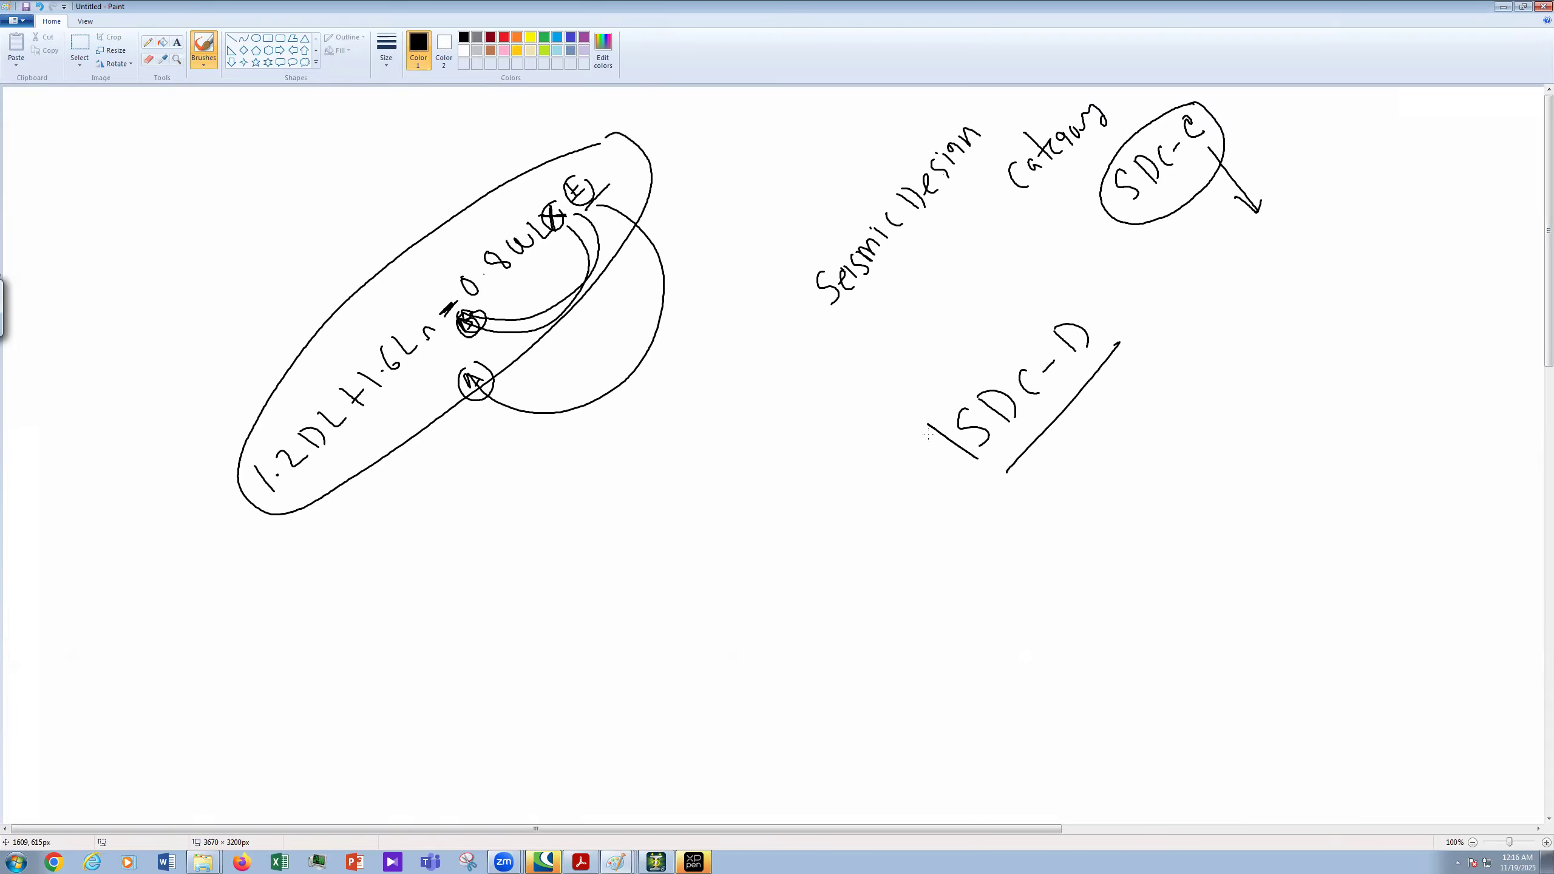
drag(1117, 350, 925, 431)
drag(977, 458, 1001, 477)
drag(1119, 346, 1107, 366)
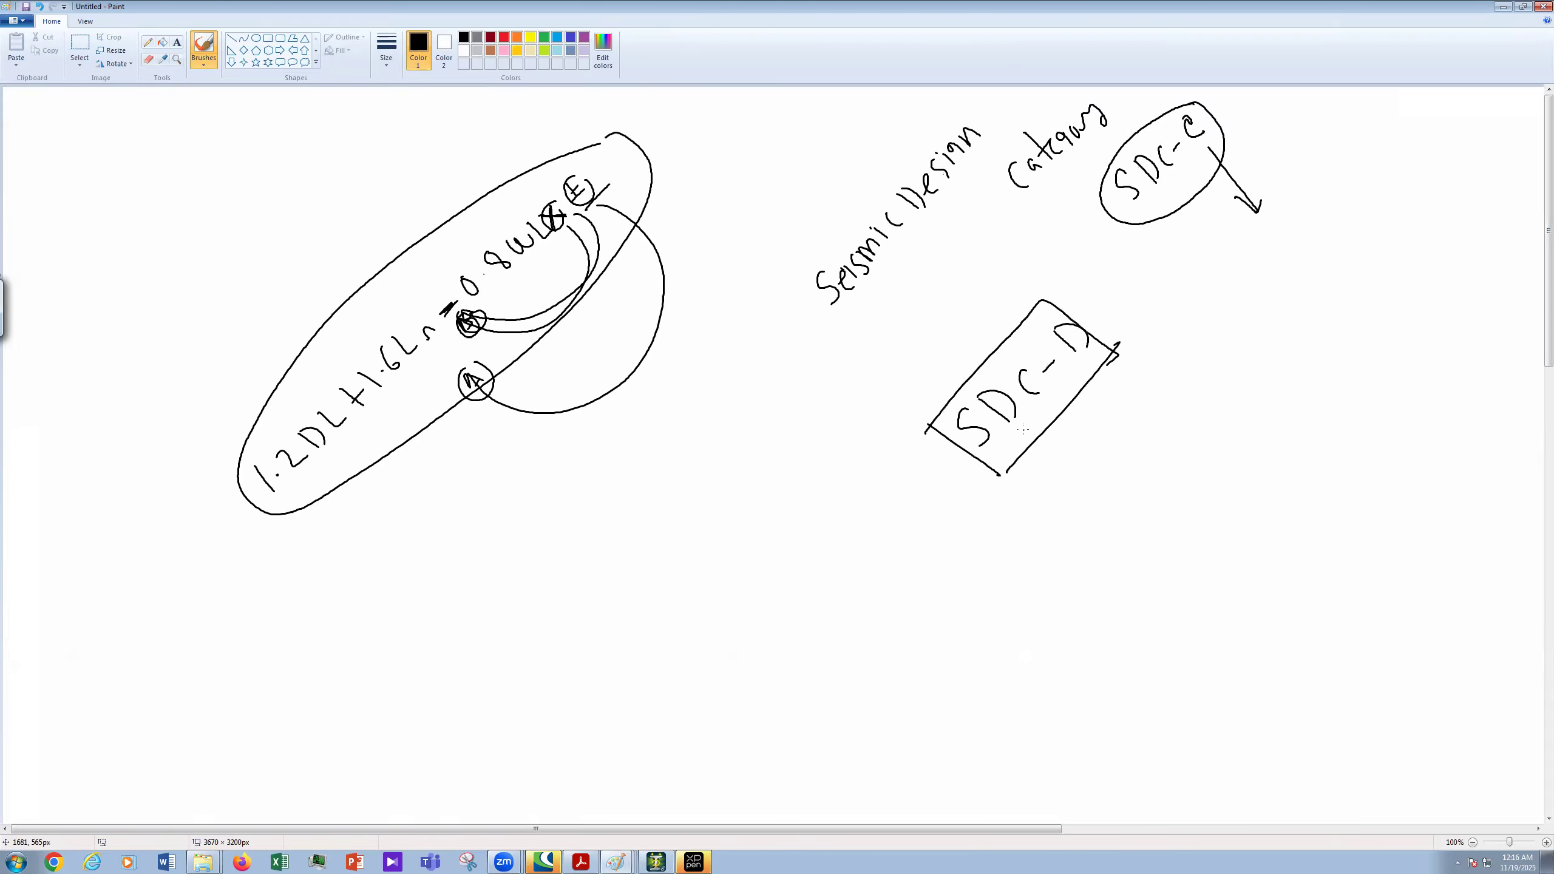
click(656, 861)
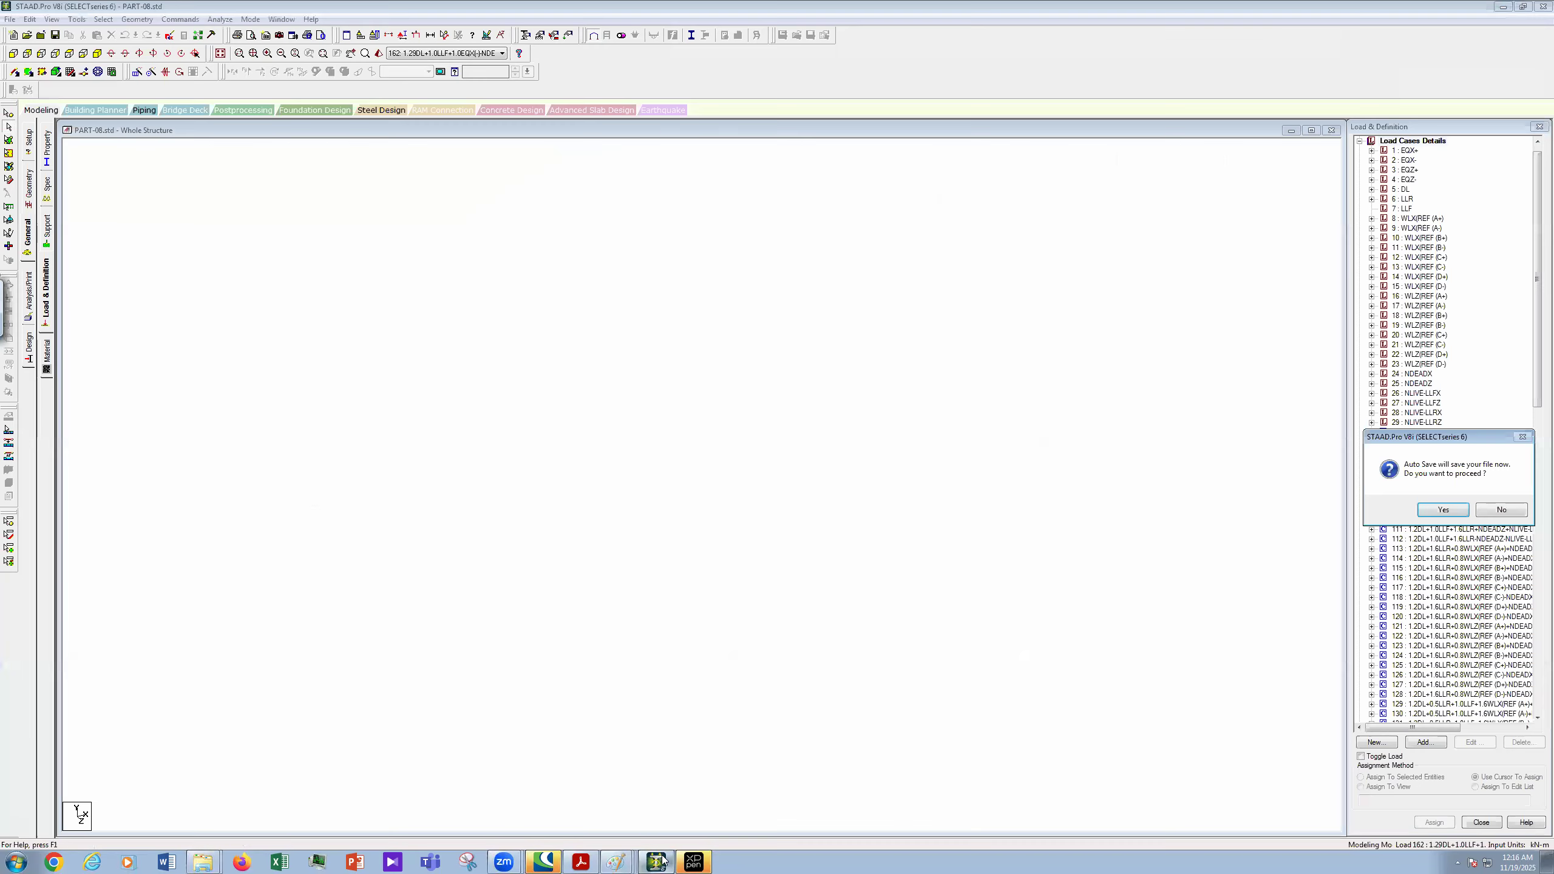
- Accept the auto-save and save the modified PART-08 structure, then return to the Paint sketch
click(1444, 511)
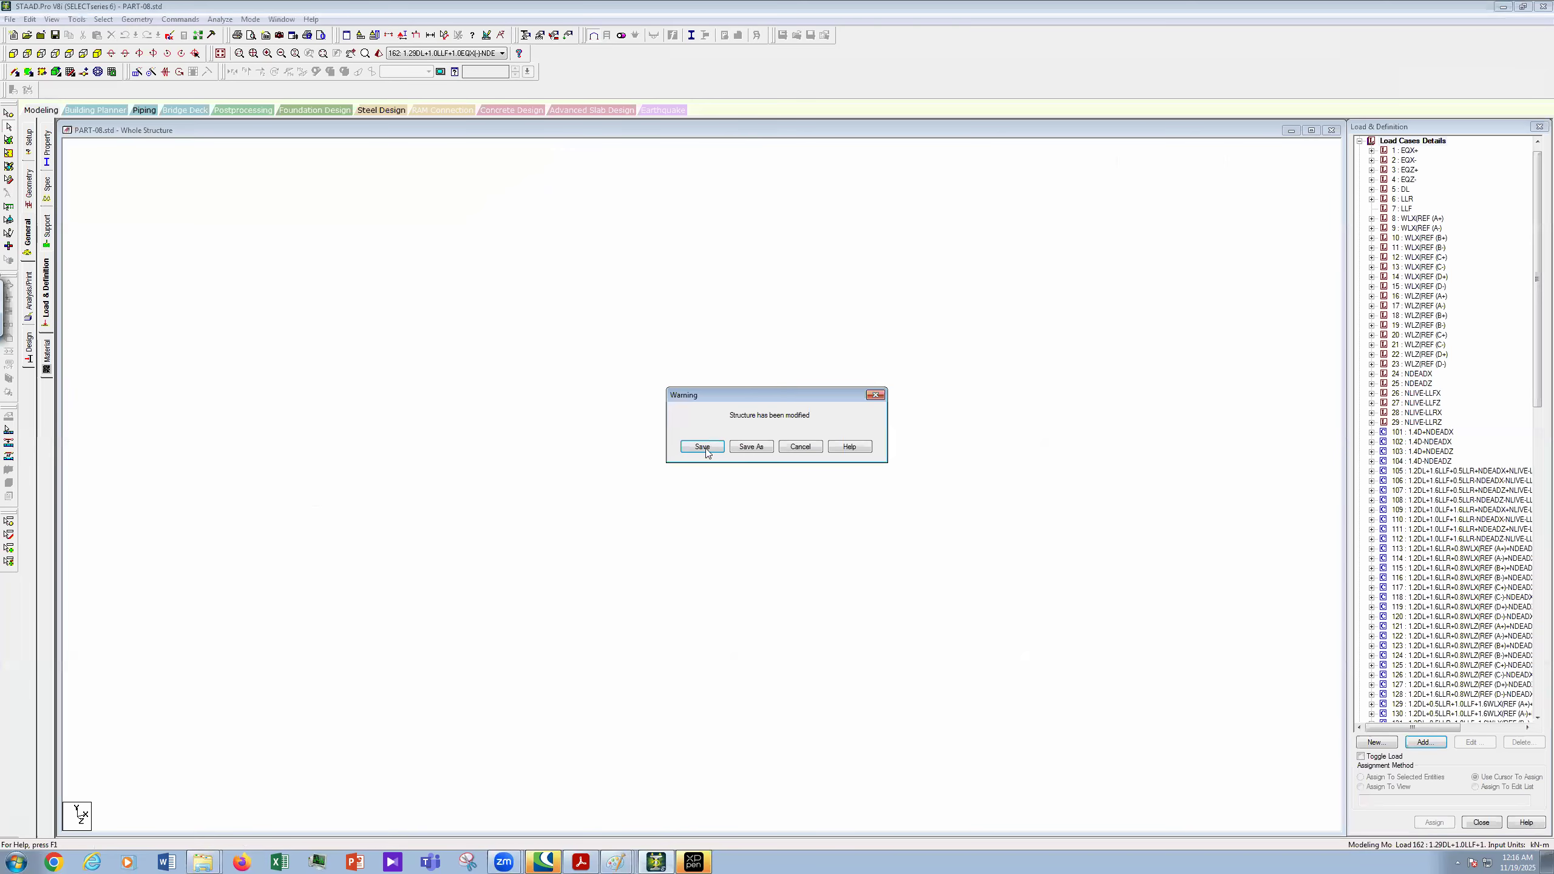
click(702, 447)
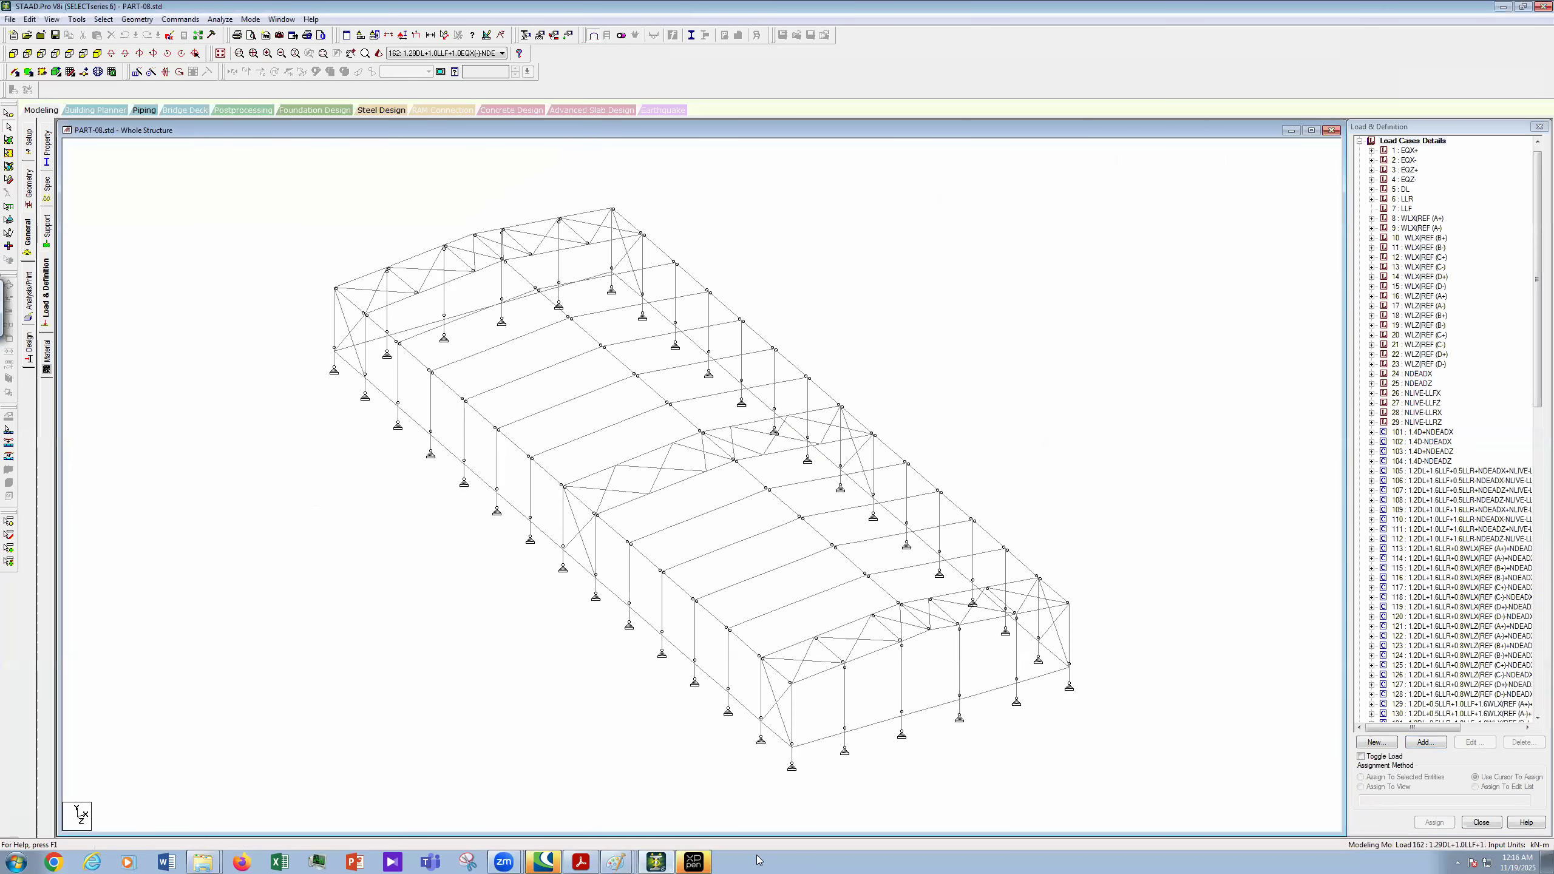
click(578, 861)
mouse_move(628, 860)
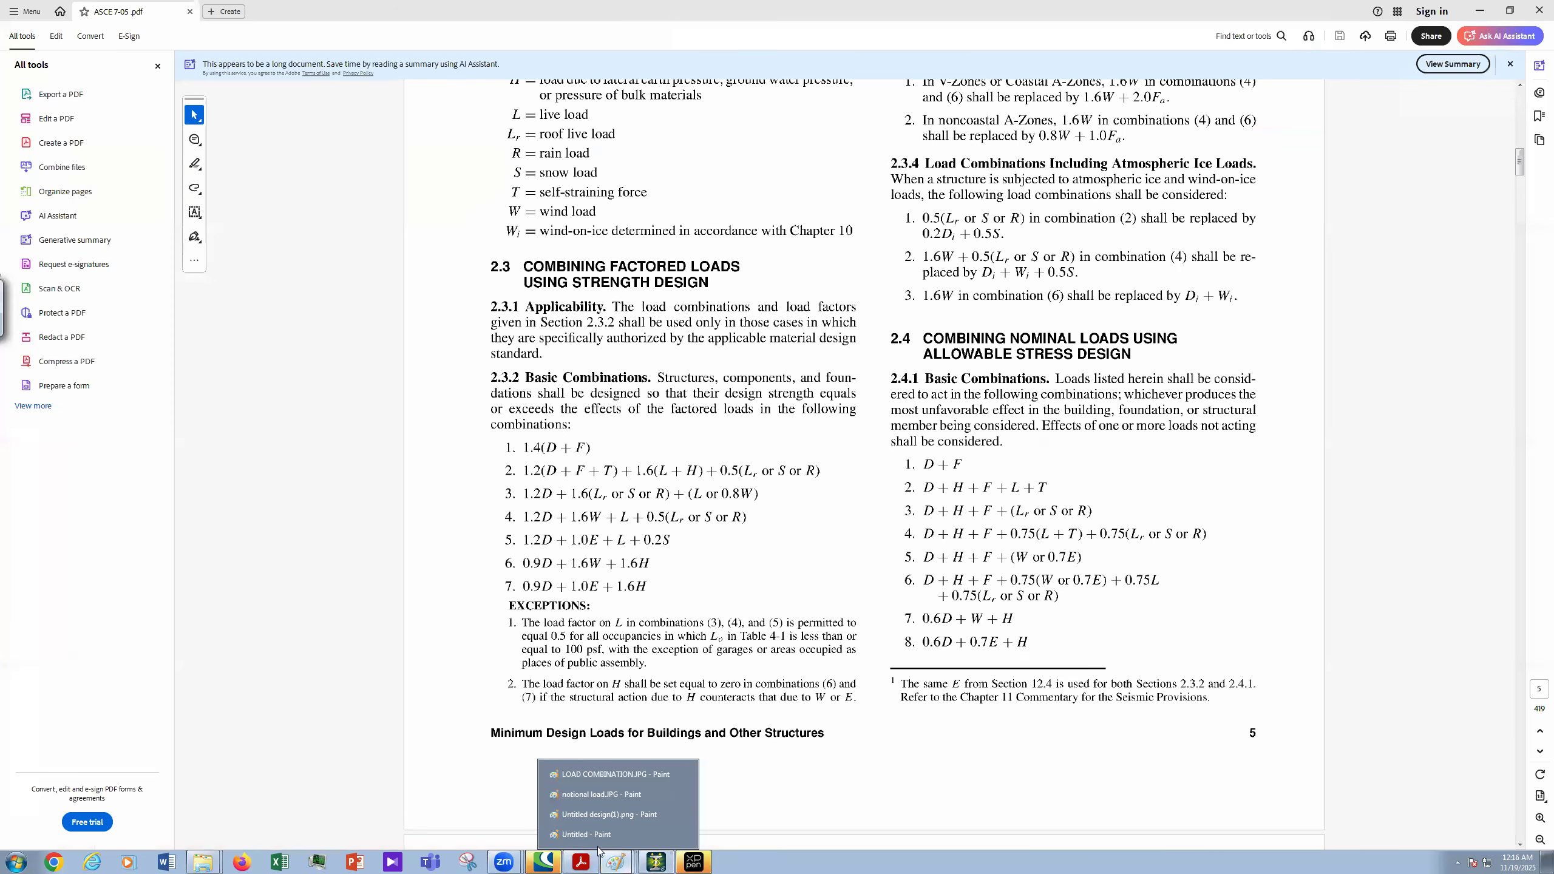
click(606, 834)
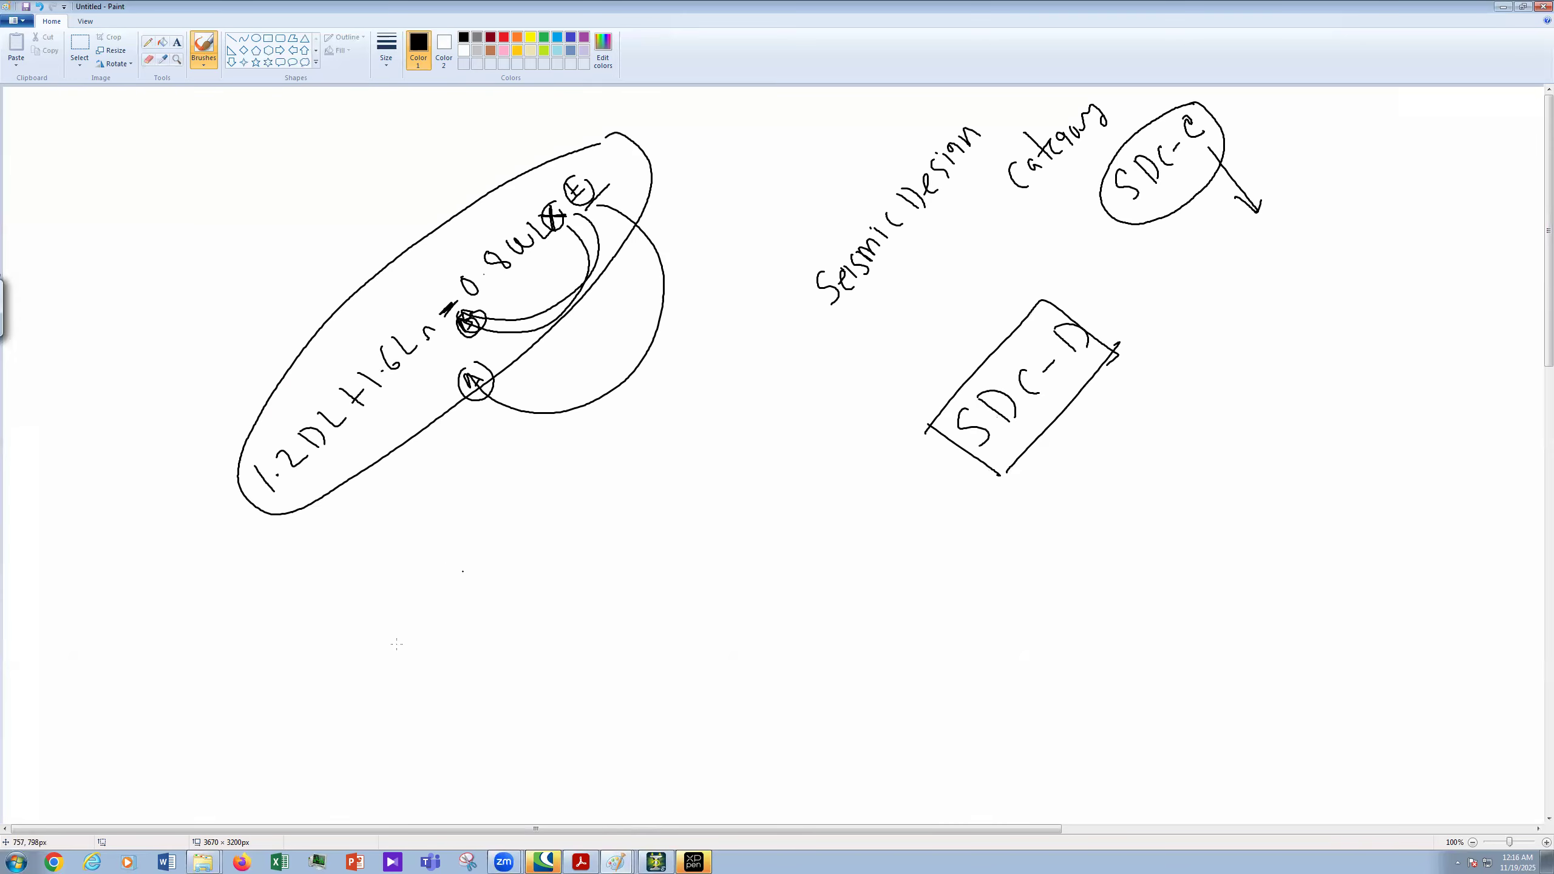
- Handwrite the 1.2DL + 1.6Ln terms of a new load combination on the Paint sketch
drag(351, 683, 392, 712)
click(386, 689)
mouse_move(378, 675)
mouse_down()
mouse_move(401, 686)
mouse_move(412, 669)
mouse_up()
mouse_move(397, 660)
mouse_down()
mouse_move(423, 662)
mouse_move(449, 633)
mouse_up()
mouse_move(432, 592)
mouse_down()
mouse_move(465, 611)
mouse_move(450, 609)
mouse_up()
click(485, 569)
mouse_move(457, 567)
mouse_down()
mouse_move(491, 589)
mouse_move(565, 496)
mouse_move(633, 465)
mouse_move(644, 425)
mouse_move(645, 442)
mouse_up()
click(503, 537)
click(512, 527)
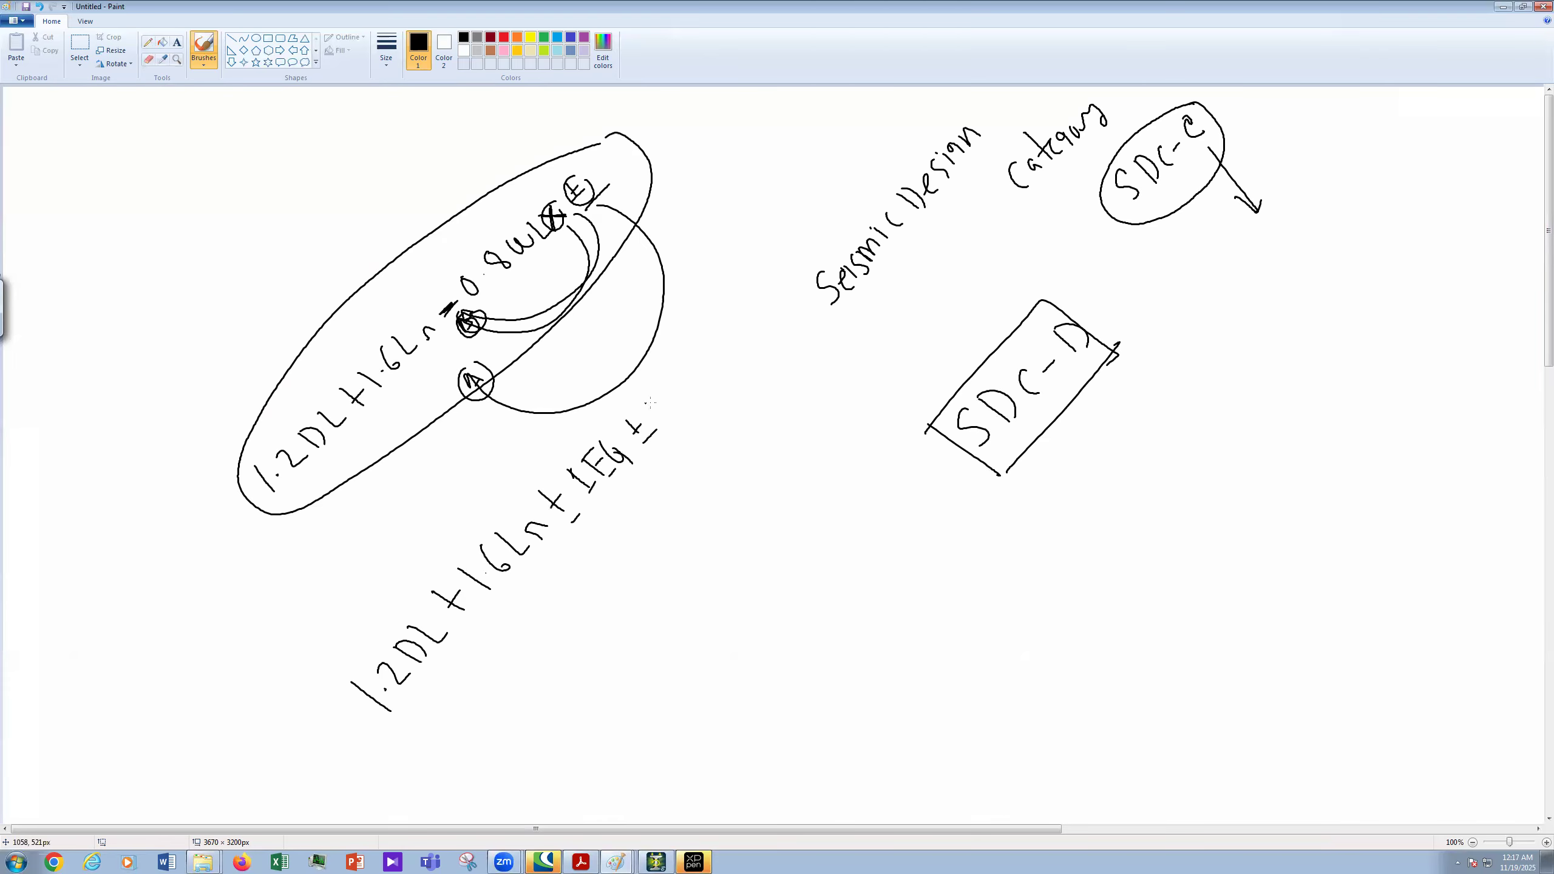
- Append the 0.3E seismic term to the new combination
mouse_move(661, 396)
mouse_down()
mouse_move(710, 380)
mouse_move(701, 348)
mouse_up()
click(673, 393)
click(716, 371)
drag(719, 378, 739, 383)
- Box the 1.2DL+1.6Ln±1Eg±0.3E combination and strike through the SDC-C label
drag(421, 729, 738, 357)
drag(404, 585, 419, 744)
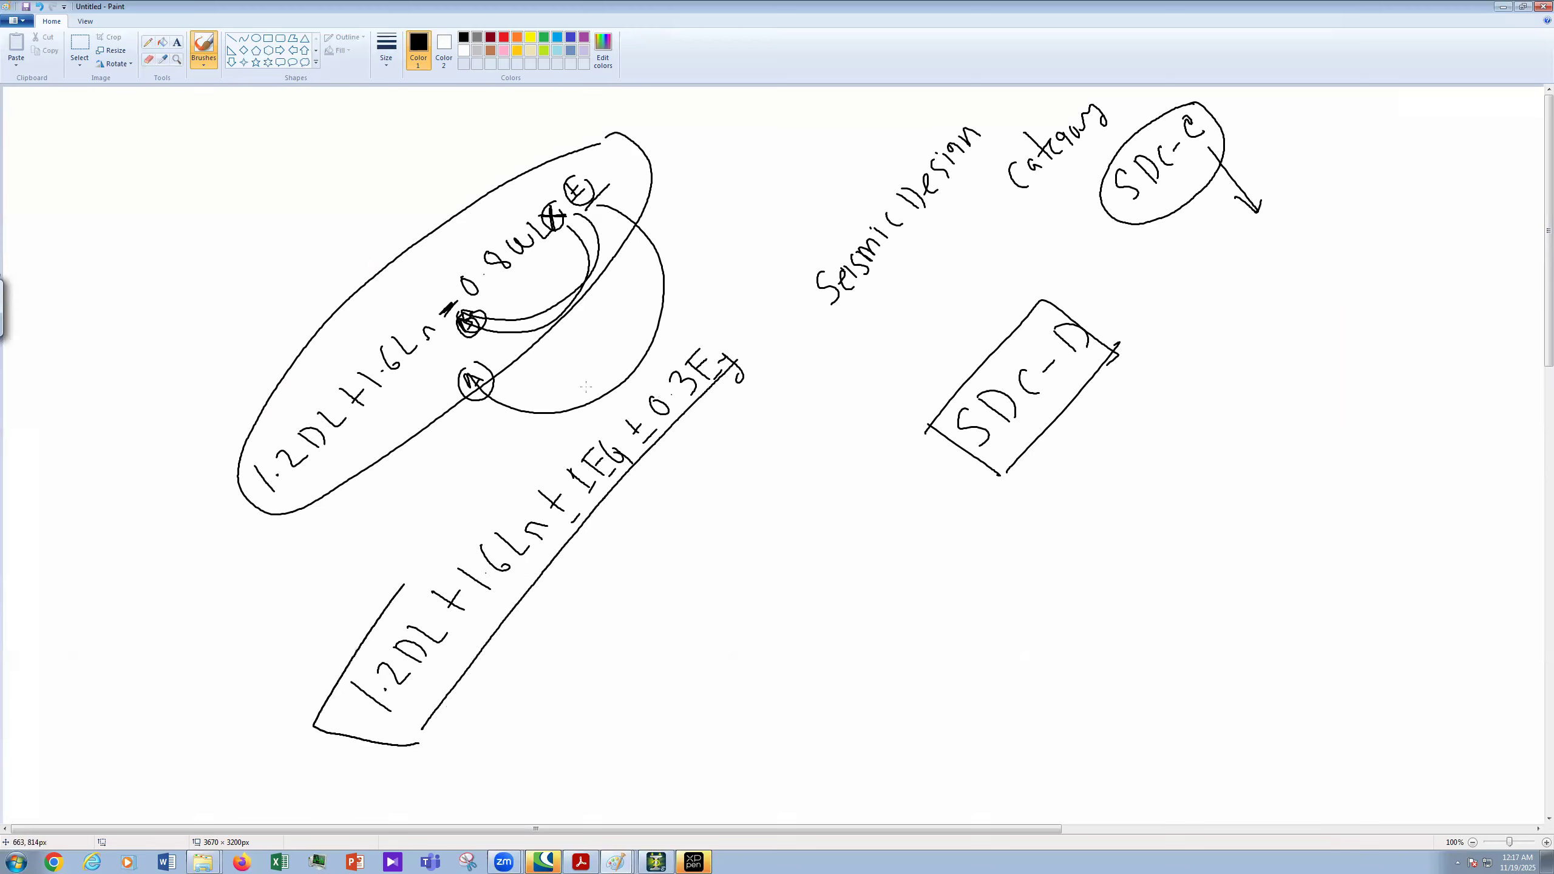
mouse_move(404, 585)
mouse_down()
mouse_move(730, 286)
mouse_move(720, 385)
mouse_up()
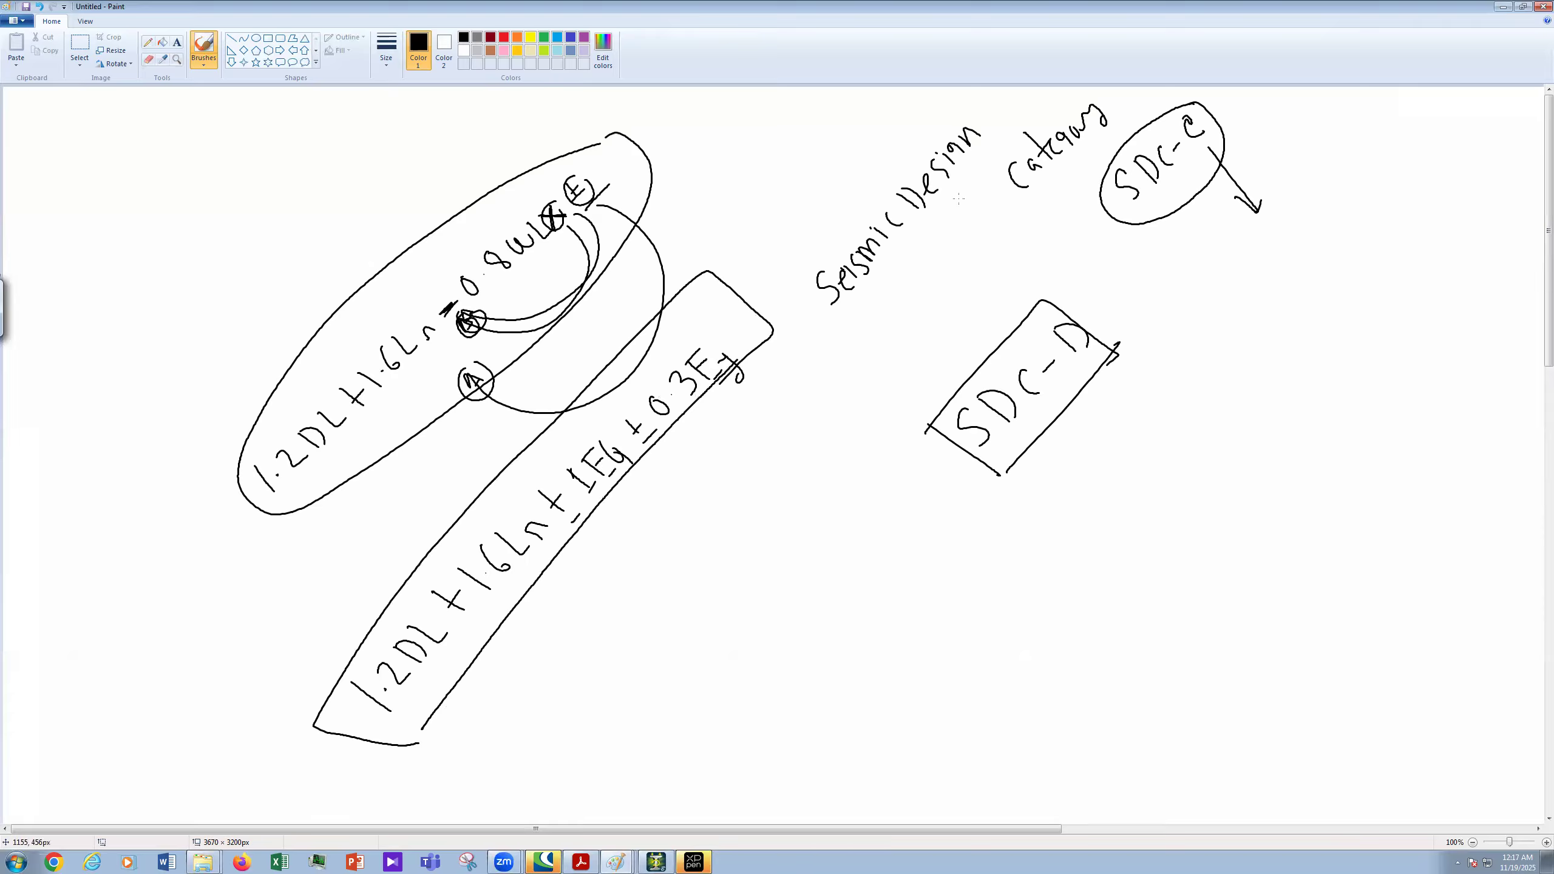
drag(1226, 130, 1196, 163)
- Write a second combination's 1.2DL + 1.6Ln terms below the box
mouse_move(526, 739)
mouse_down()
mouse_move(557, 760)
mouse_move(577, 743)
mouse_up()
click(552, 747)
drag(563, 706, 588, 723)
drag(576, 693, 602, 702)
drag(587, 667, 617, 679)
drag(612, 665, 603, 682)
click(636, 649)
mouse_move(610, 641)
mouse_down()
mouse_move(635, 657)
mouse_move(639, 638)
mouse_up()
mouse_move(633, 610)
mouse_down()
mouse_move(671, 623)
mouse_move(701, 582)
mouse_up()
- Add the ±1Eg seismic term to complete 1.2DL+1.6Ln±1Eg
drag(691, 566, 683, 589)
click(709, 562)
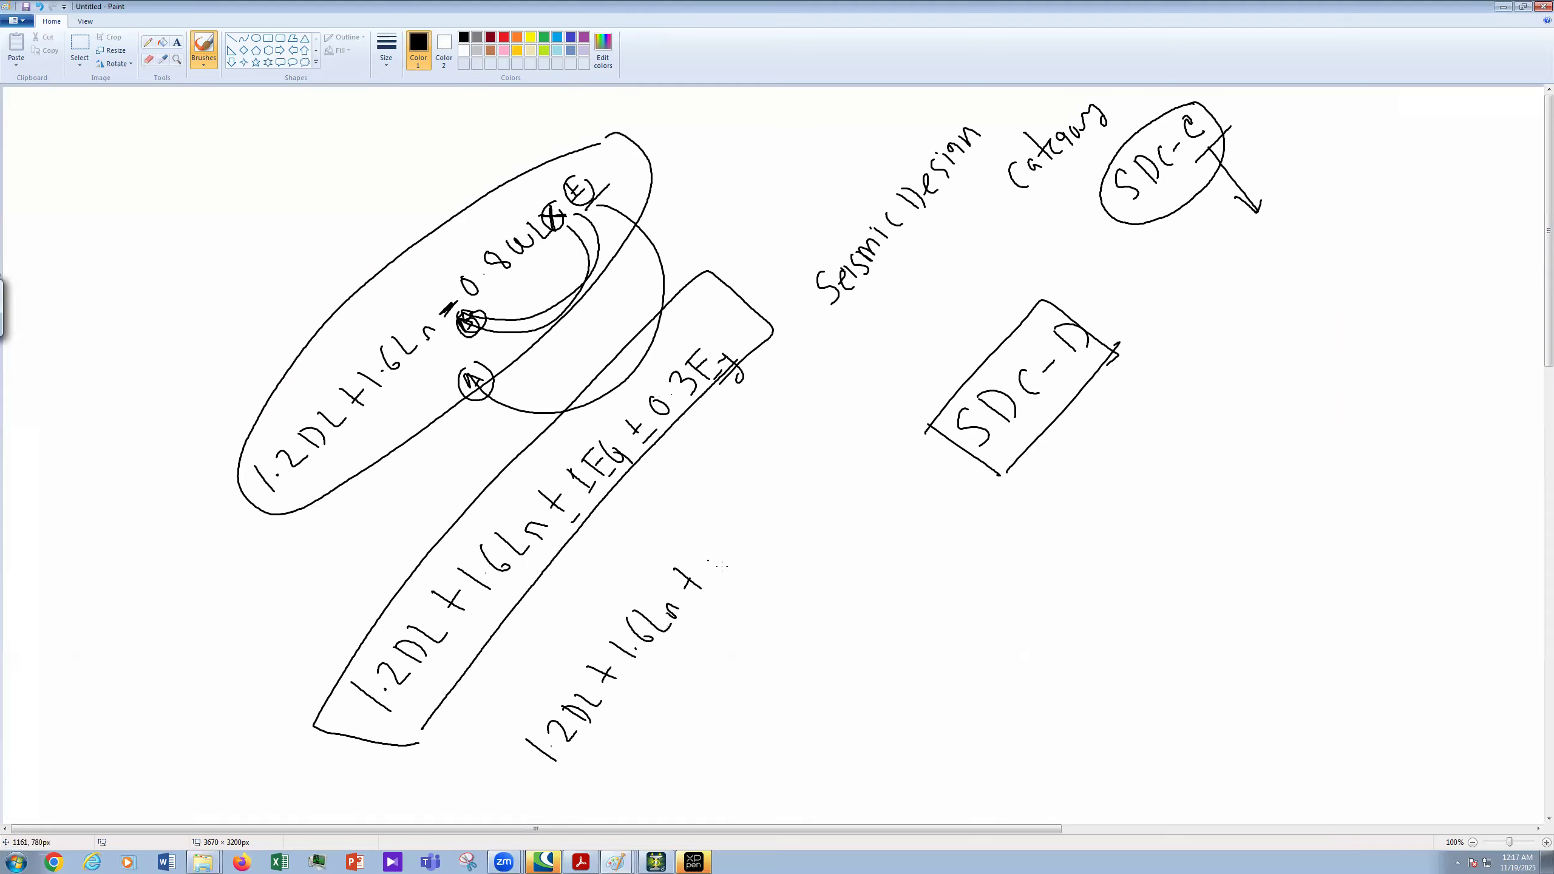
drag(711, 536, 722, 567)
mouse_move(732, 539)
mouse_down()
mouse_move(743, 558)
mouse_move(723, 518)
mouse_up()
drag(720, 543, 738, 528)
drag(745, 558, 755, 550)
drag(739, 505, 769, 542)
drag(686, 586, 701, 568)
drag(705, 601, 720, 580)
- Circle the 0.3E term, link it with a line to SDC-D, and return to STAAD.Pro
mouse_move(646, 431)
mouse_down()
mouse_move(715, 323)
mouse_move(640, 398)
mouse_up()
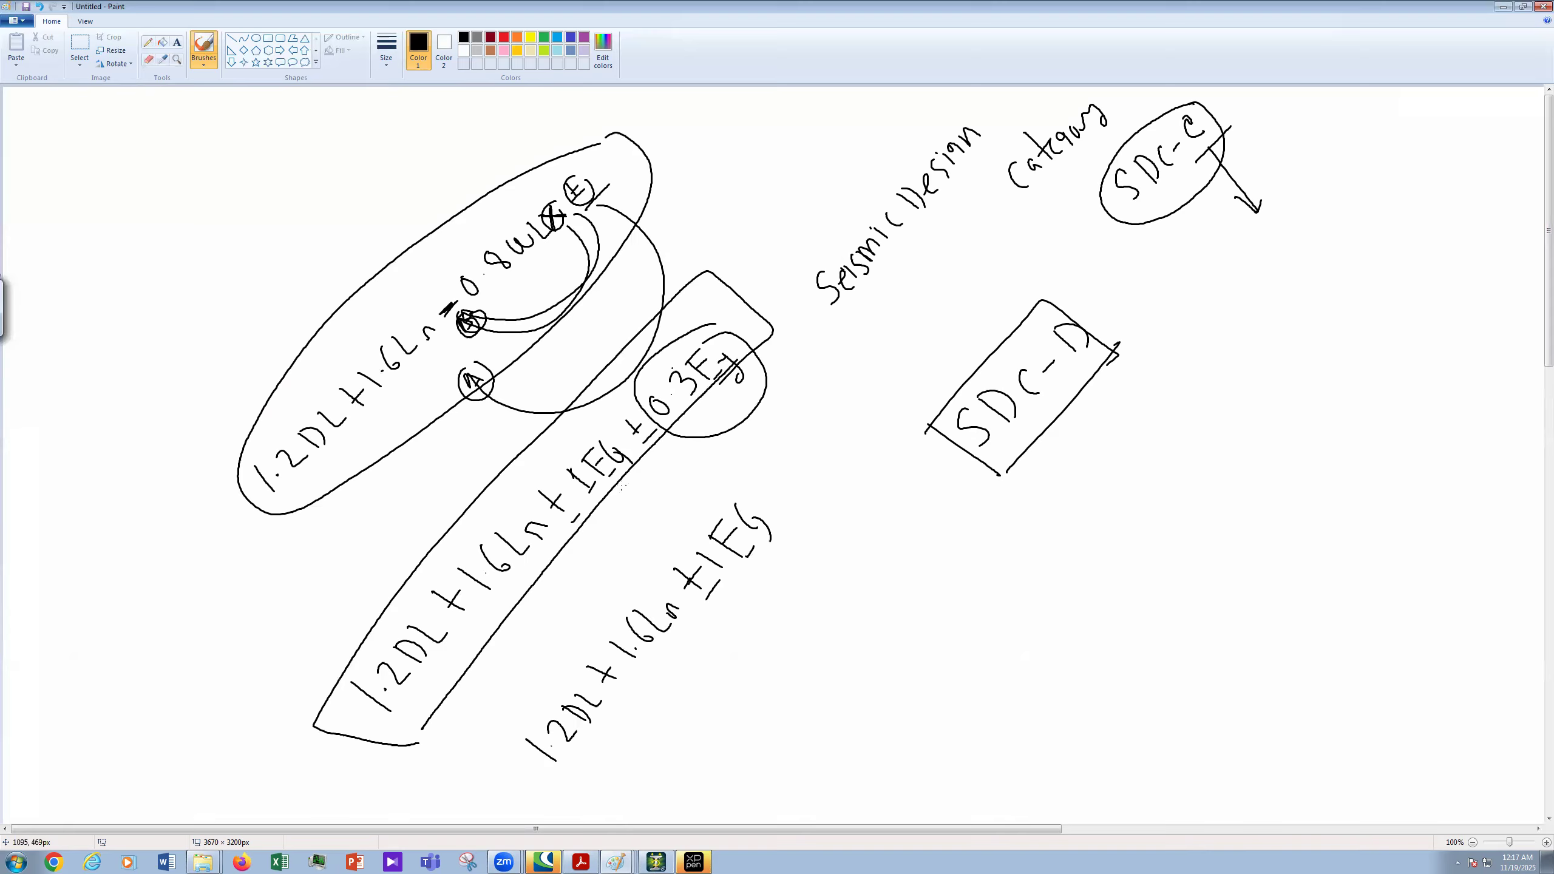
drag(614, 486, 988, 416)
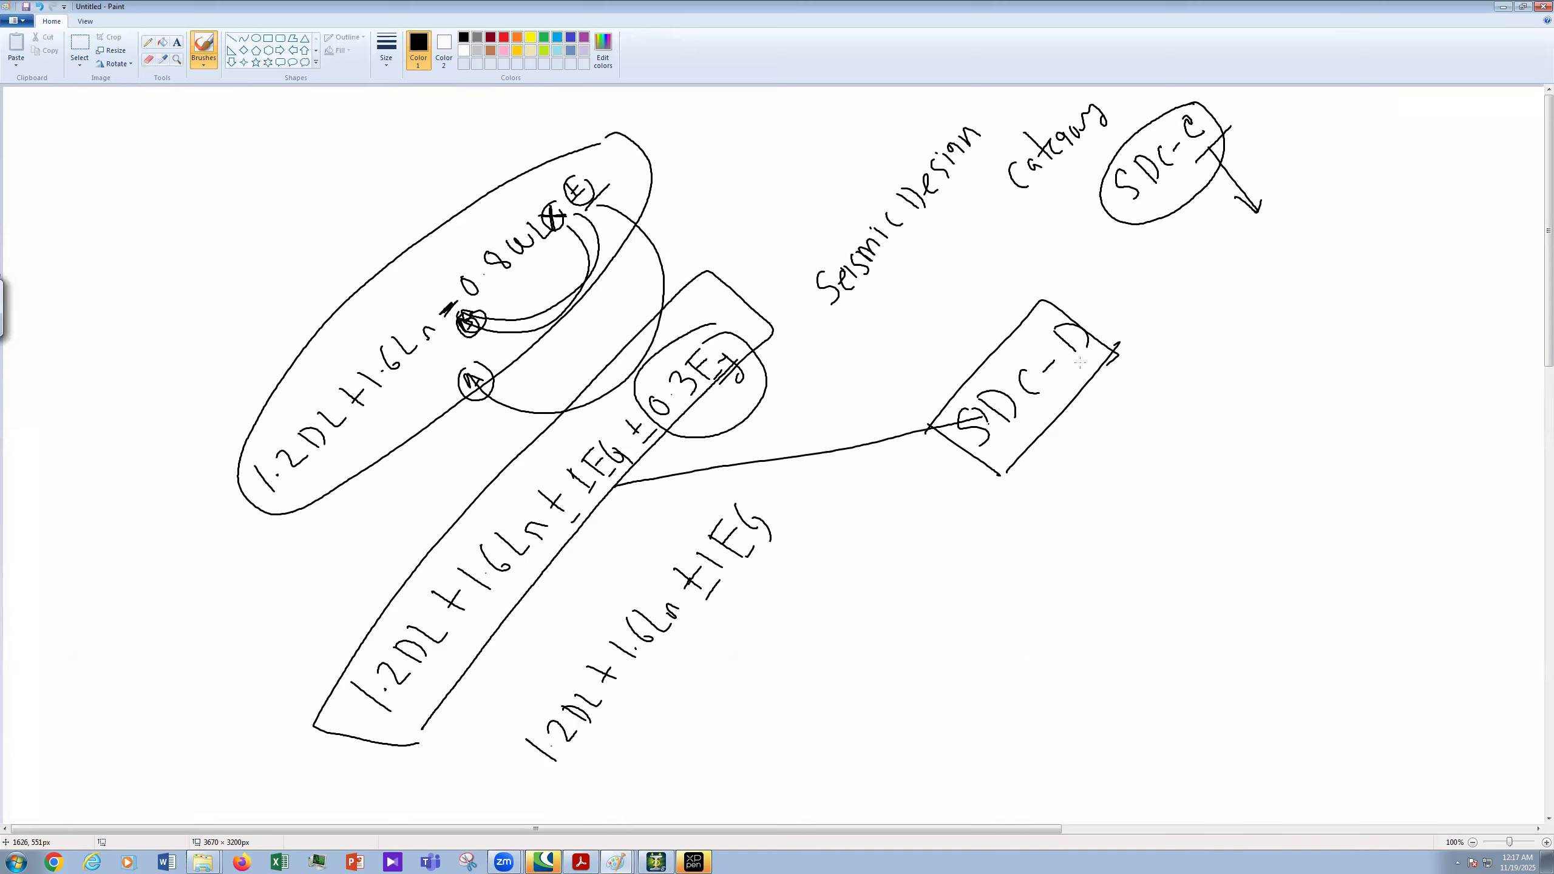
drag(1082, 363, 1120, 337)
drag(1090, 366, 1129, 334)
click(650, 861)
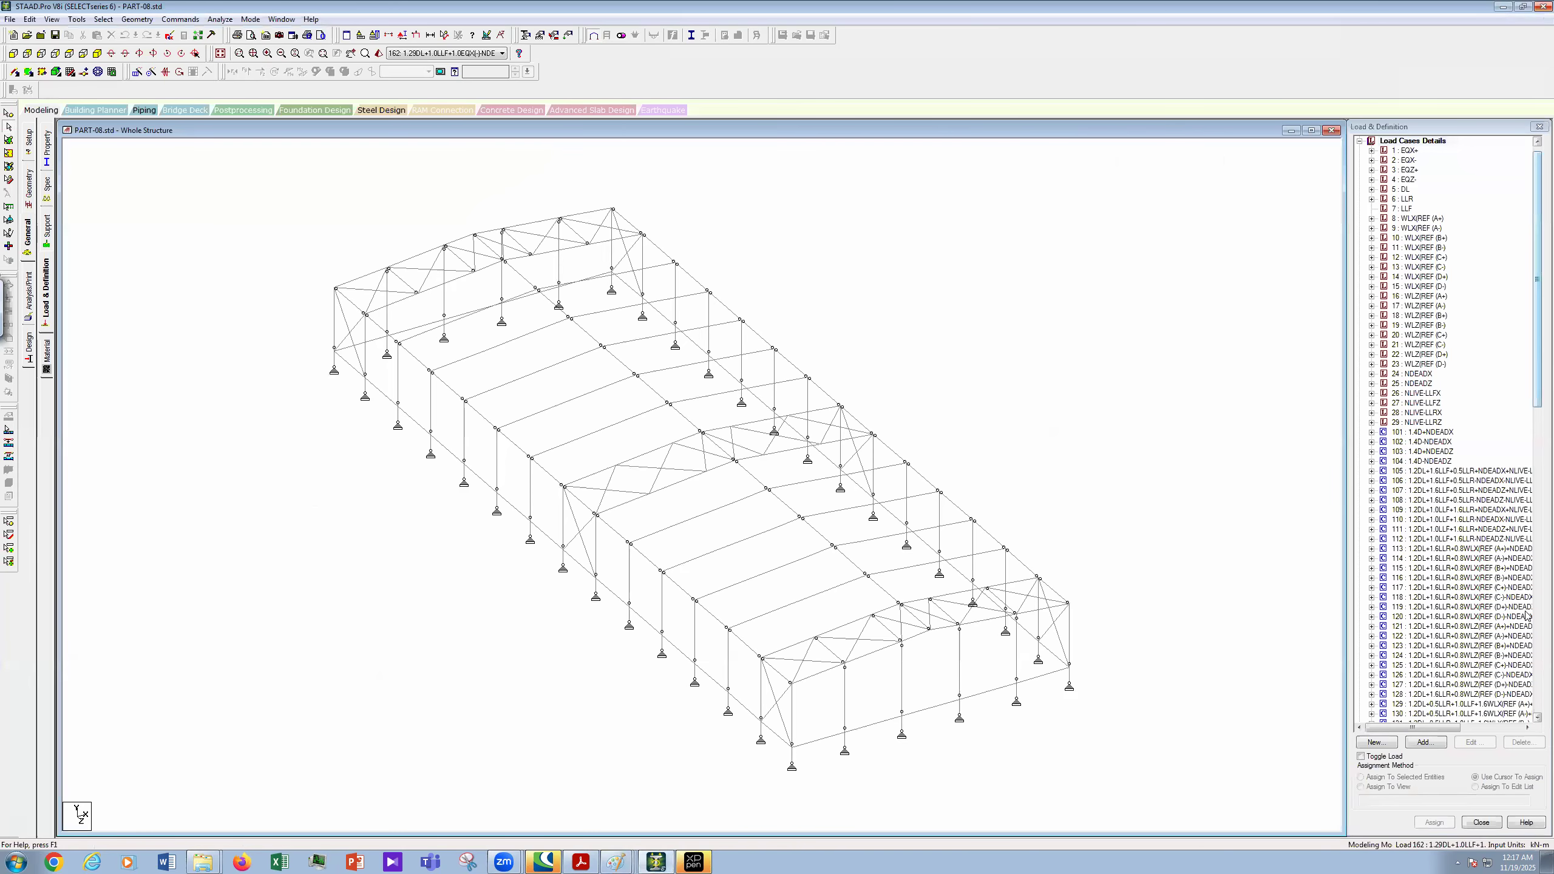
scroll(1527, 711, down, 20)
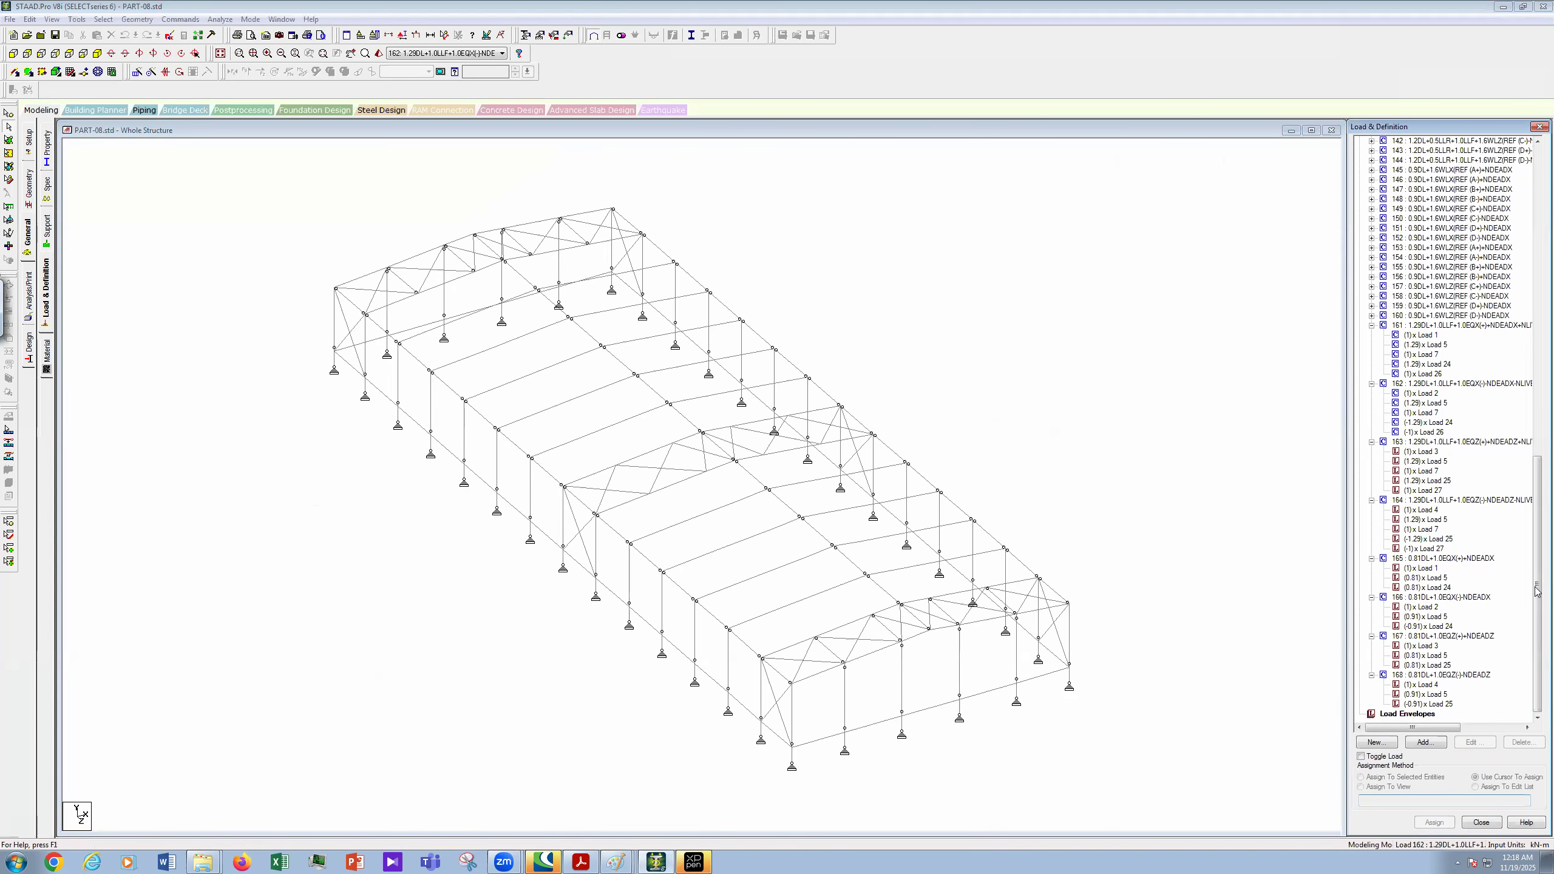
drag(1538, 590, 1537, 369)
drag(1537, 268, 1537, 163)
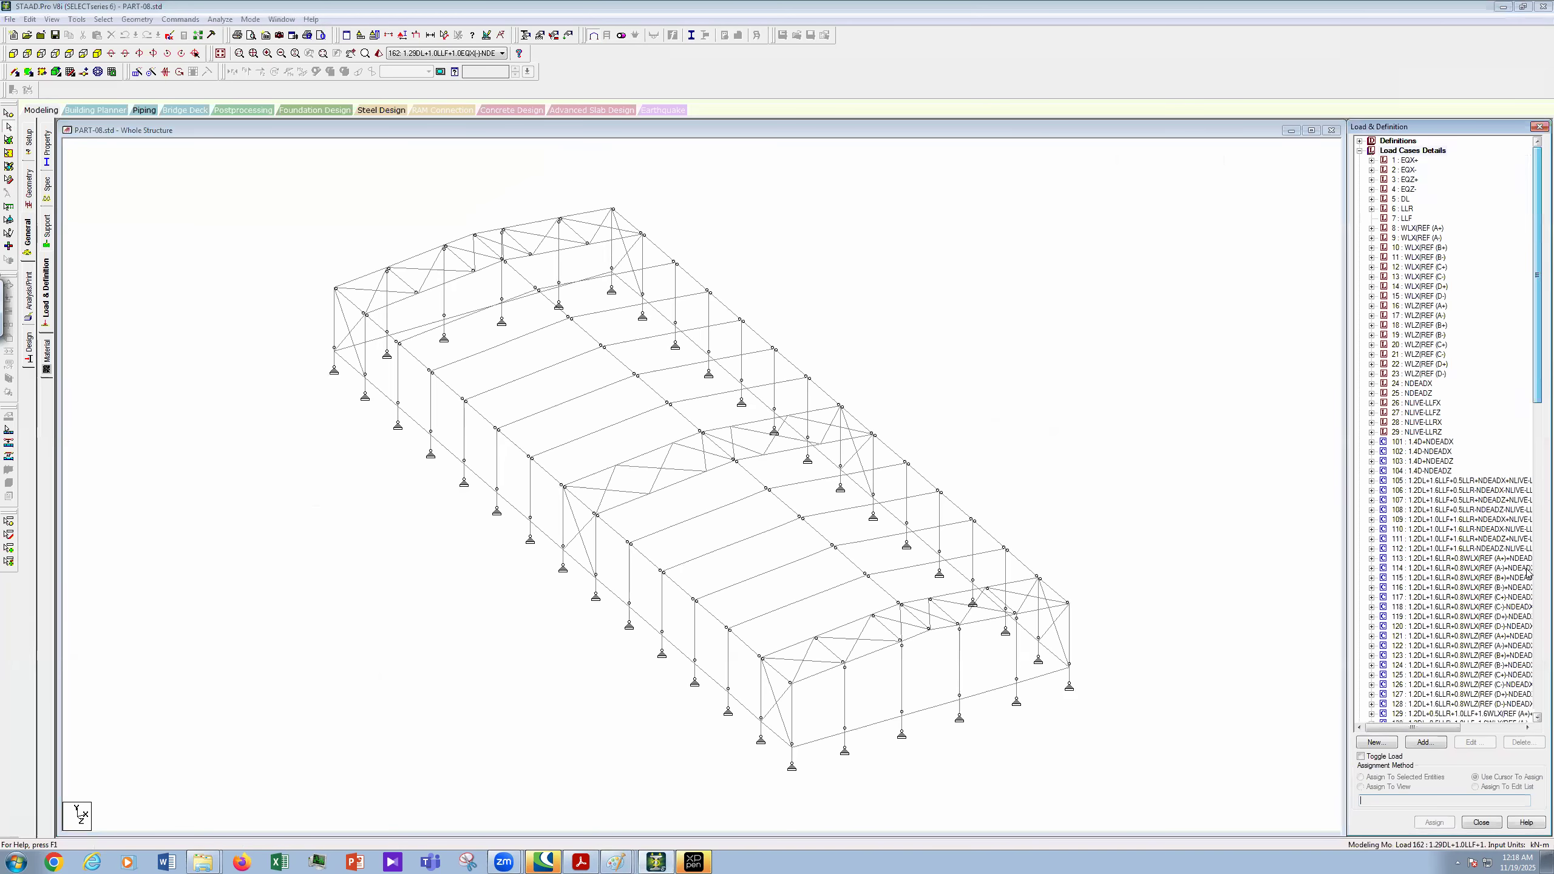
drag(1529, 605, 1536, 252)
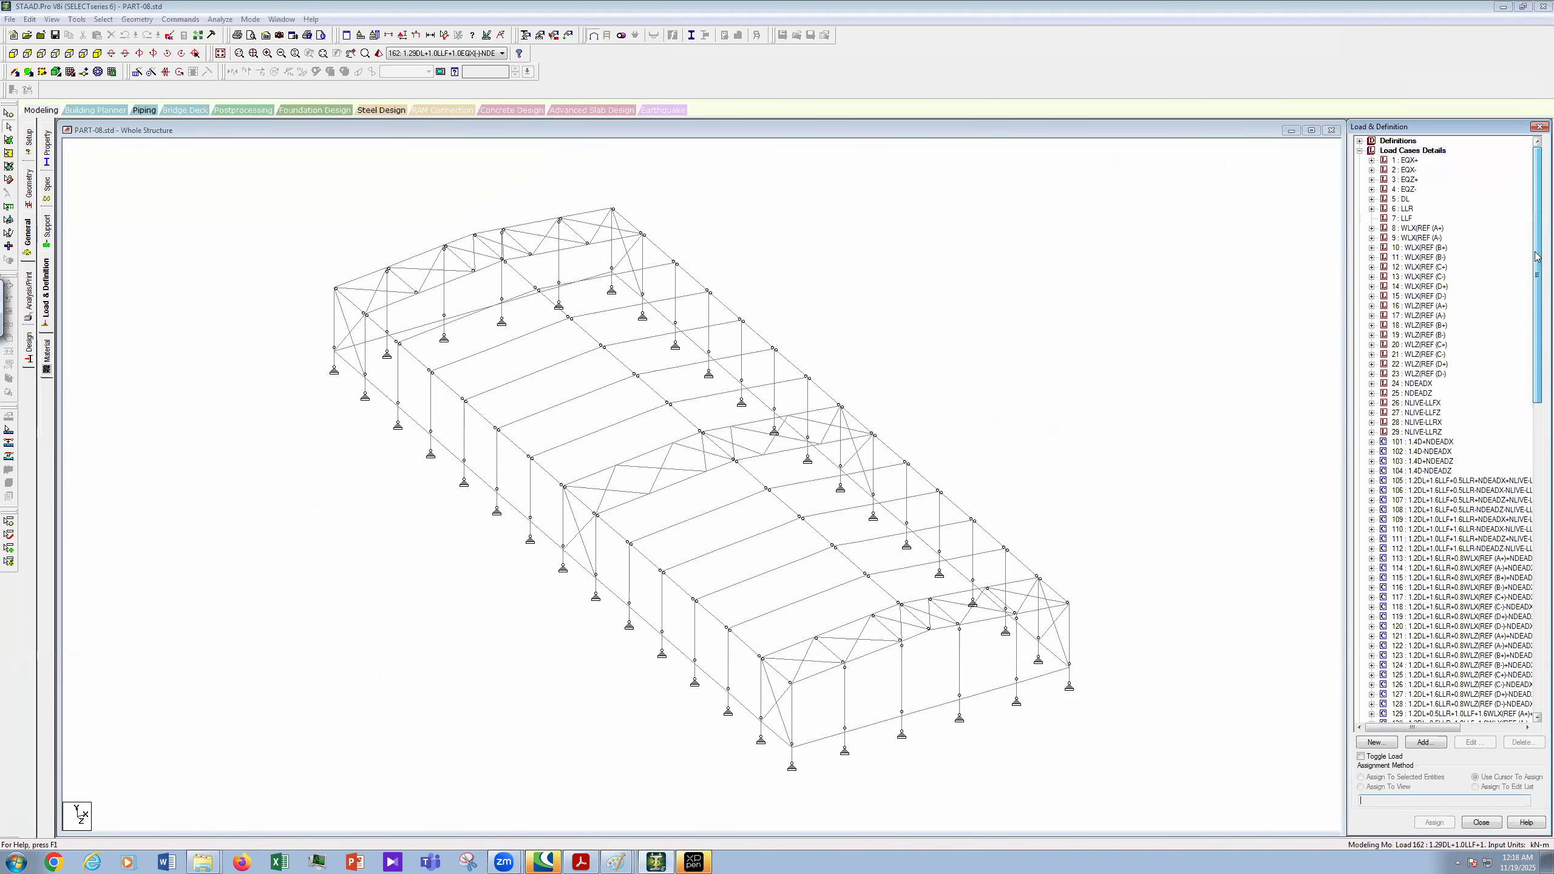